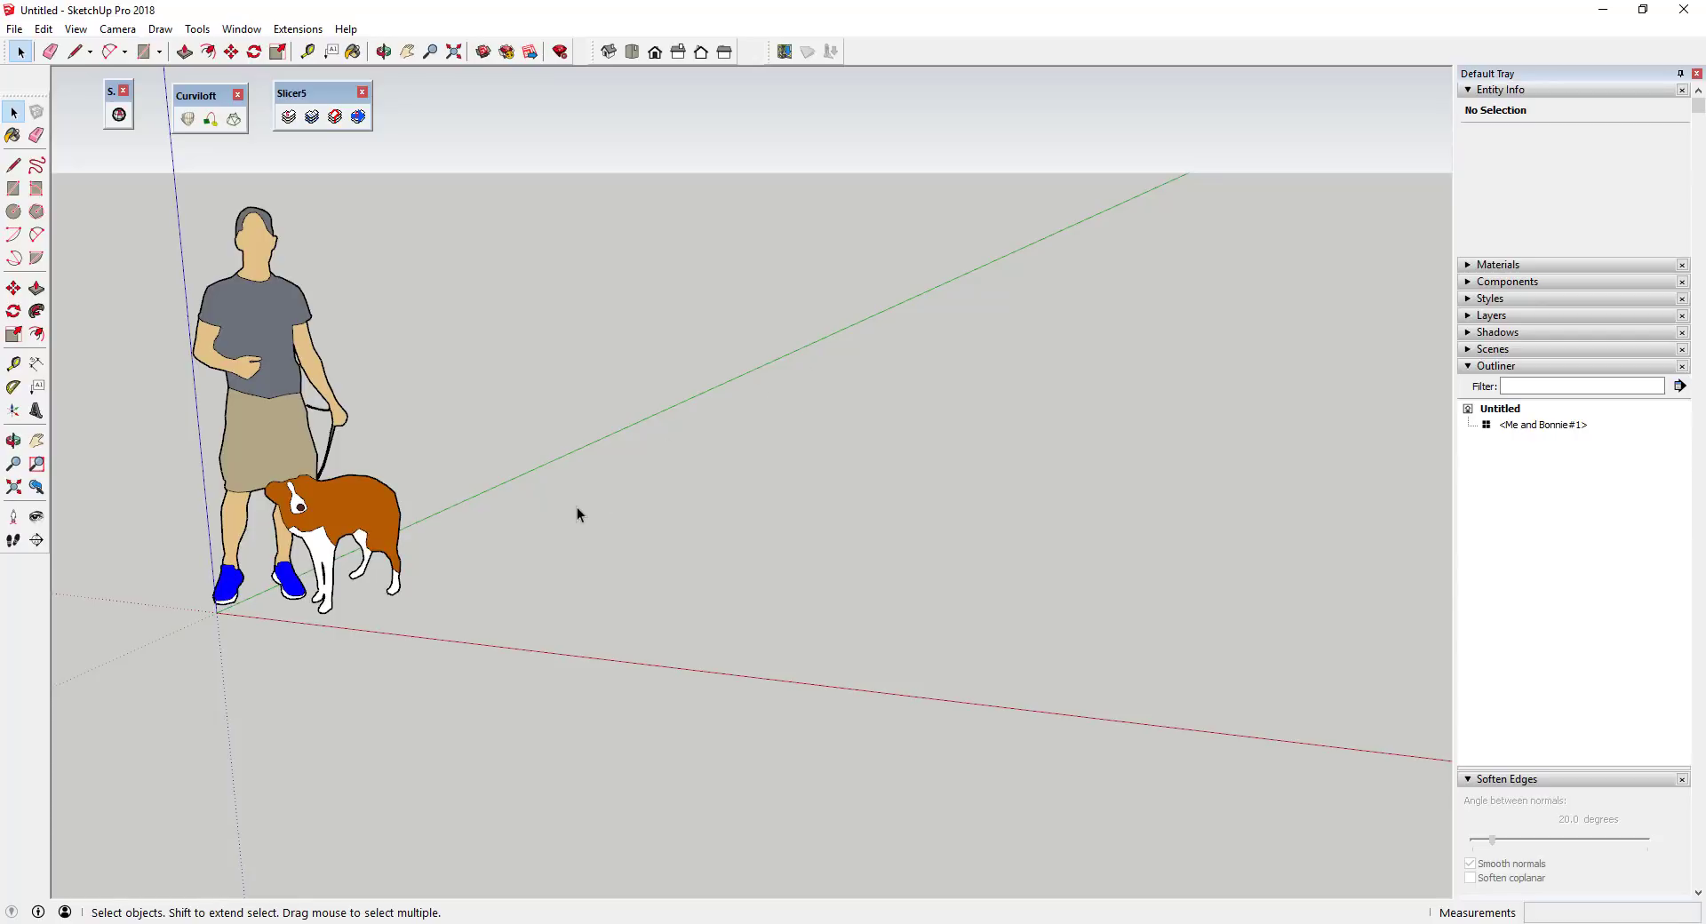
# Draw a vertical rectangle about 4' 10 3/4" by 5' 2 3/4", starting from a point on the green axis
pyautogui.press('r')
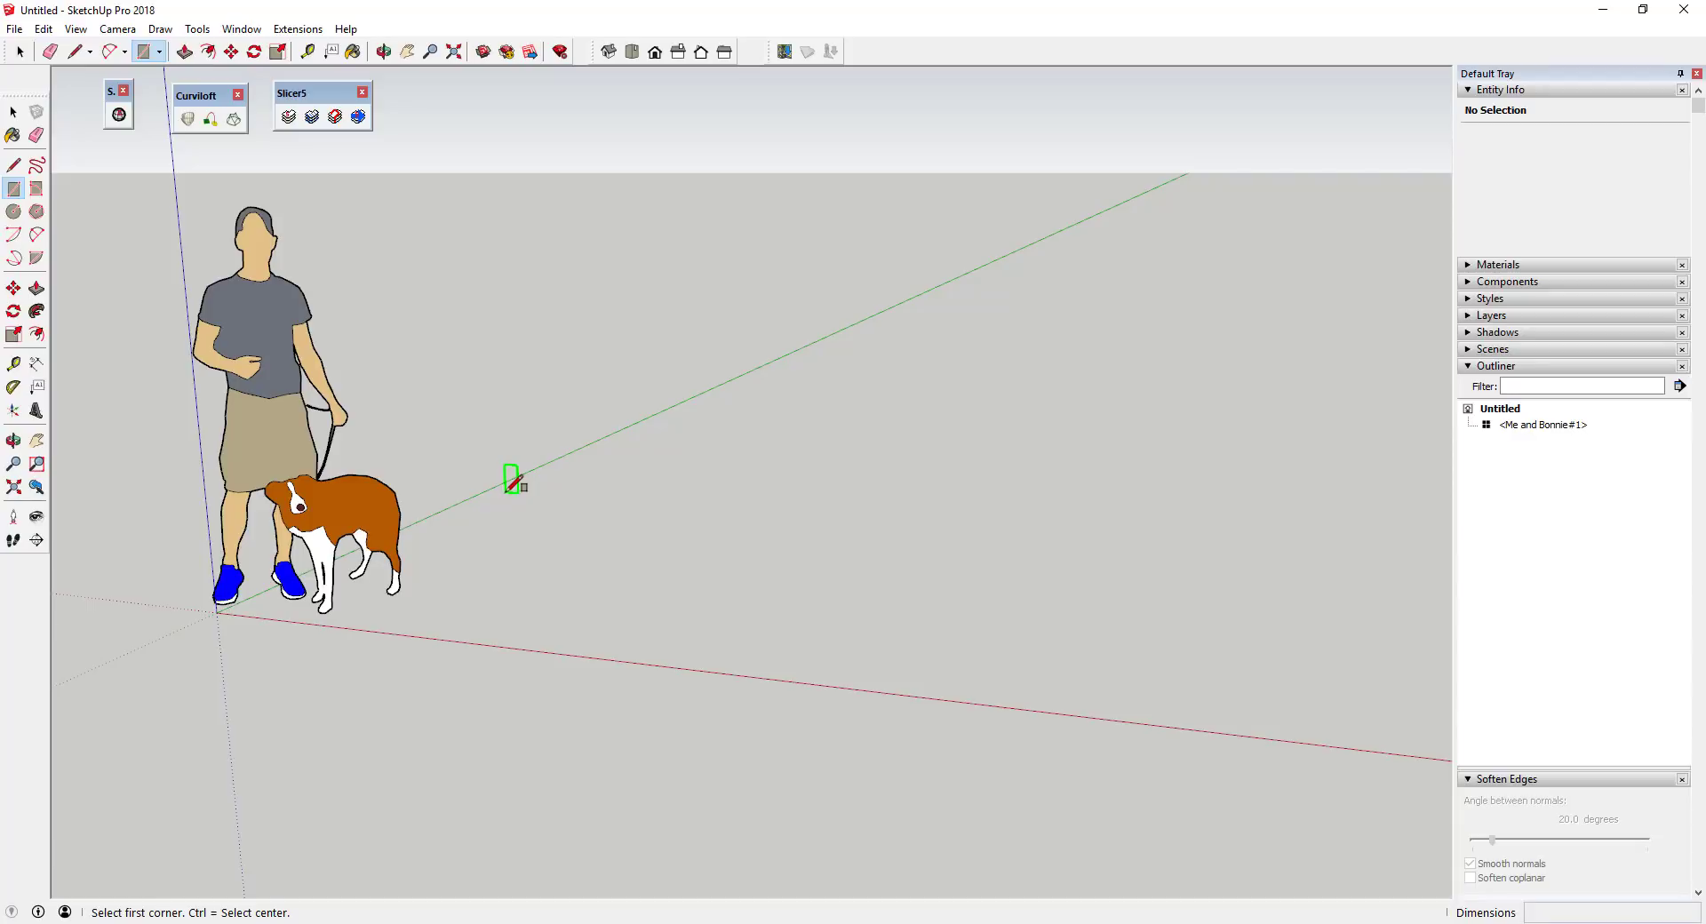
pyautogui.press('space')
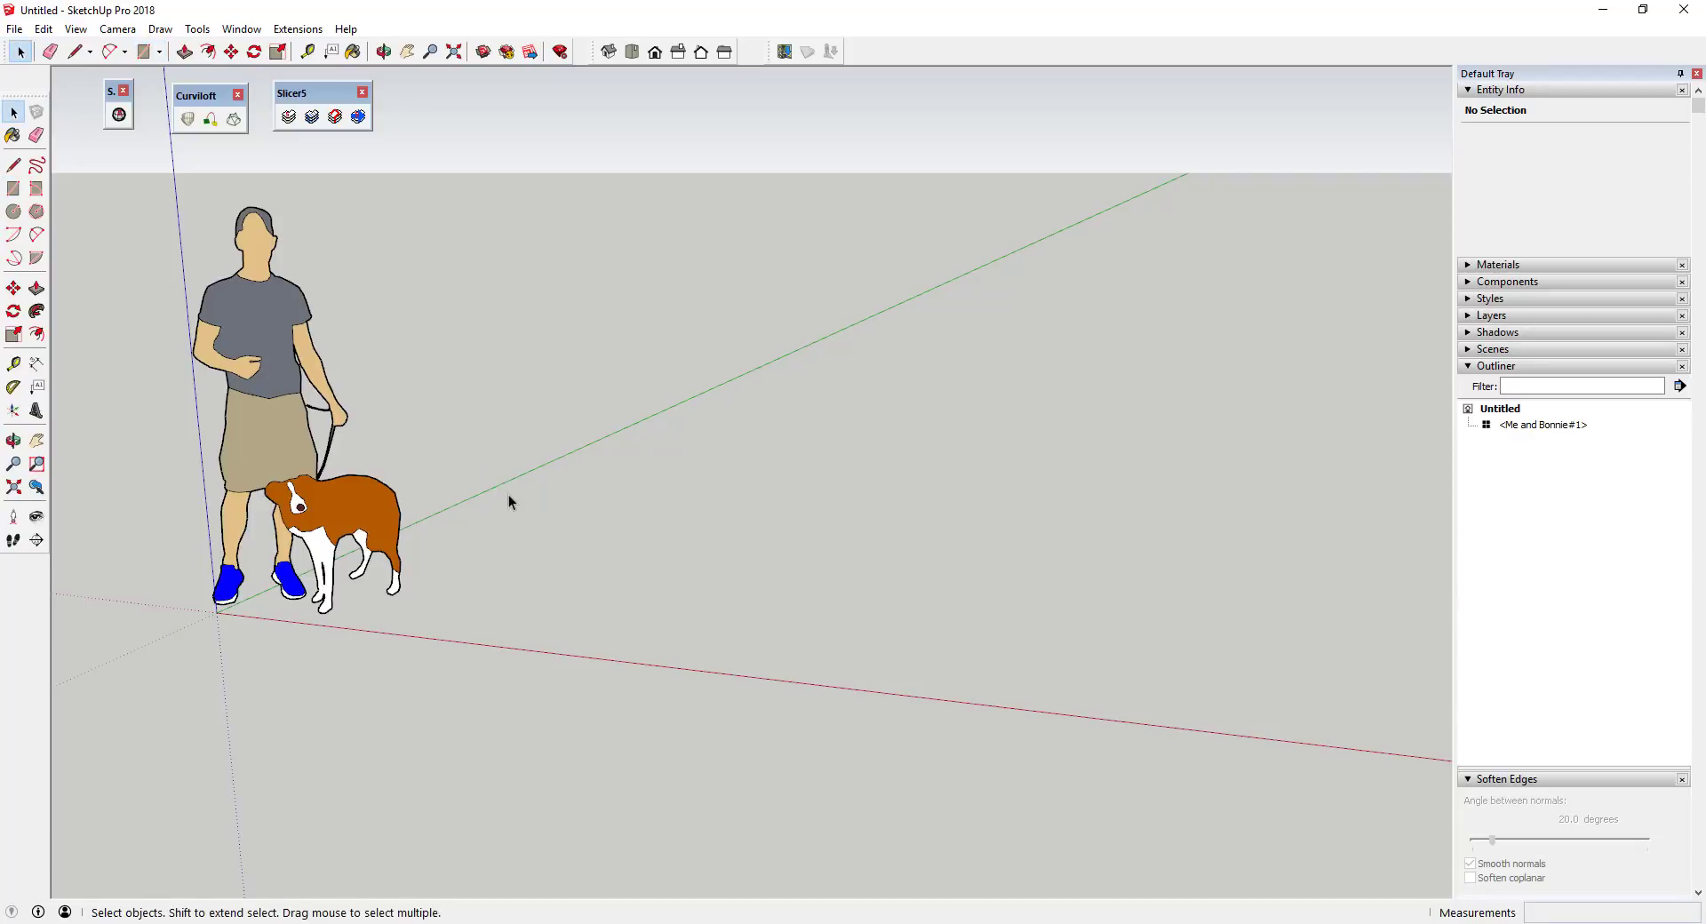
pyautogui.press('r')
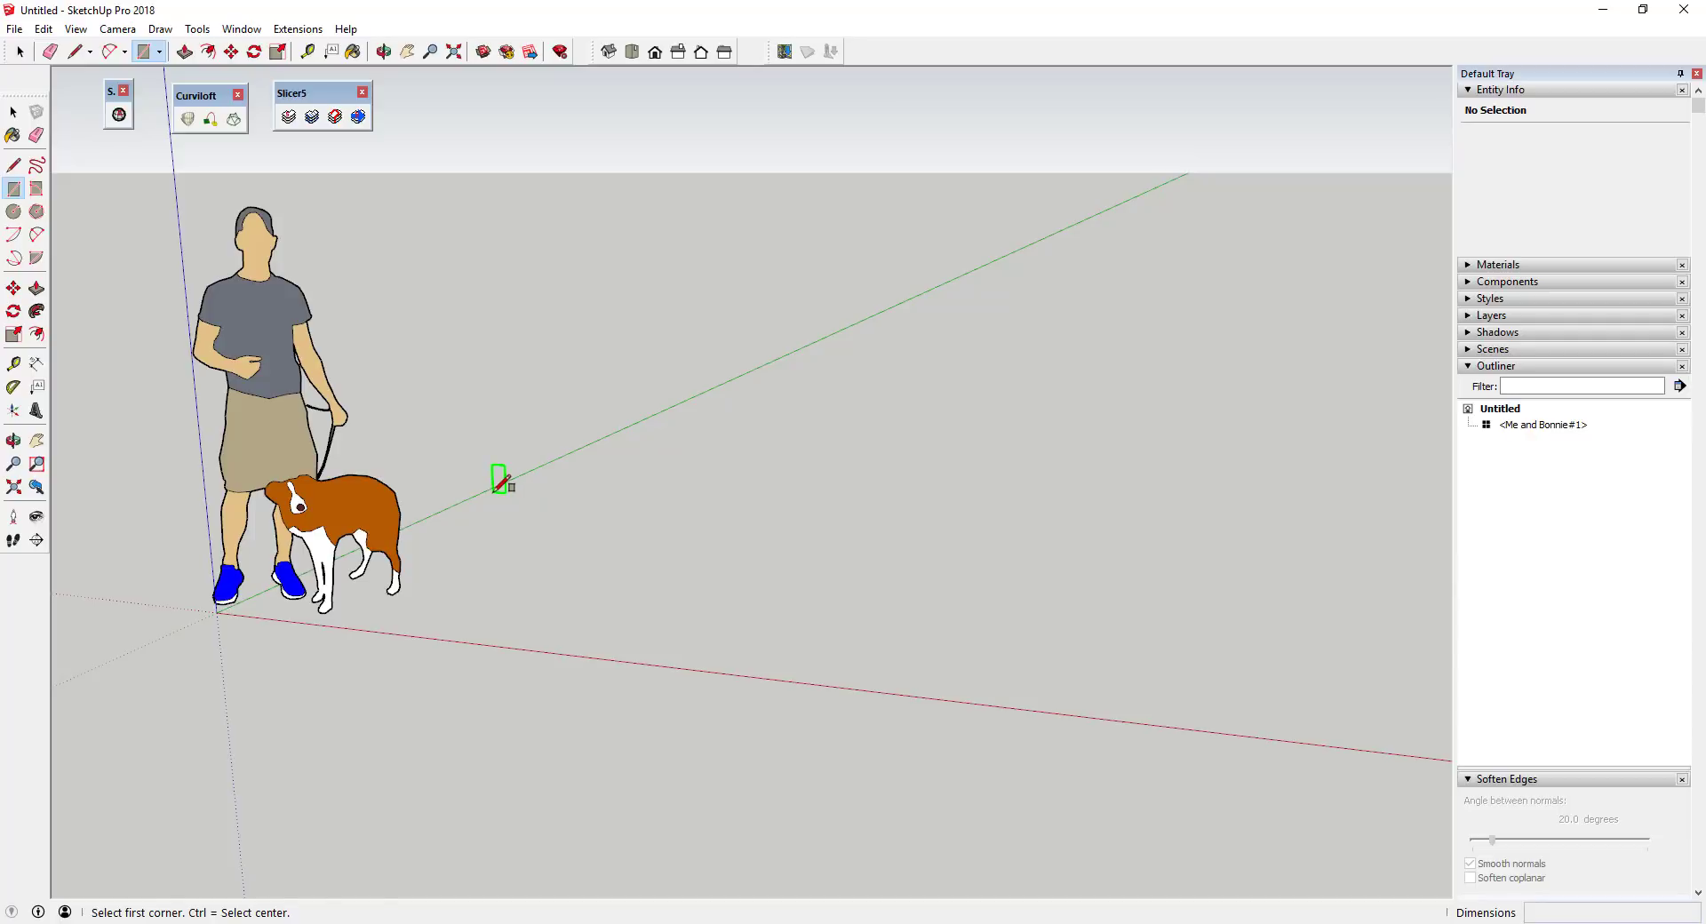
pyautogui.click(494, 491)
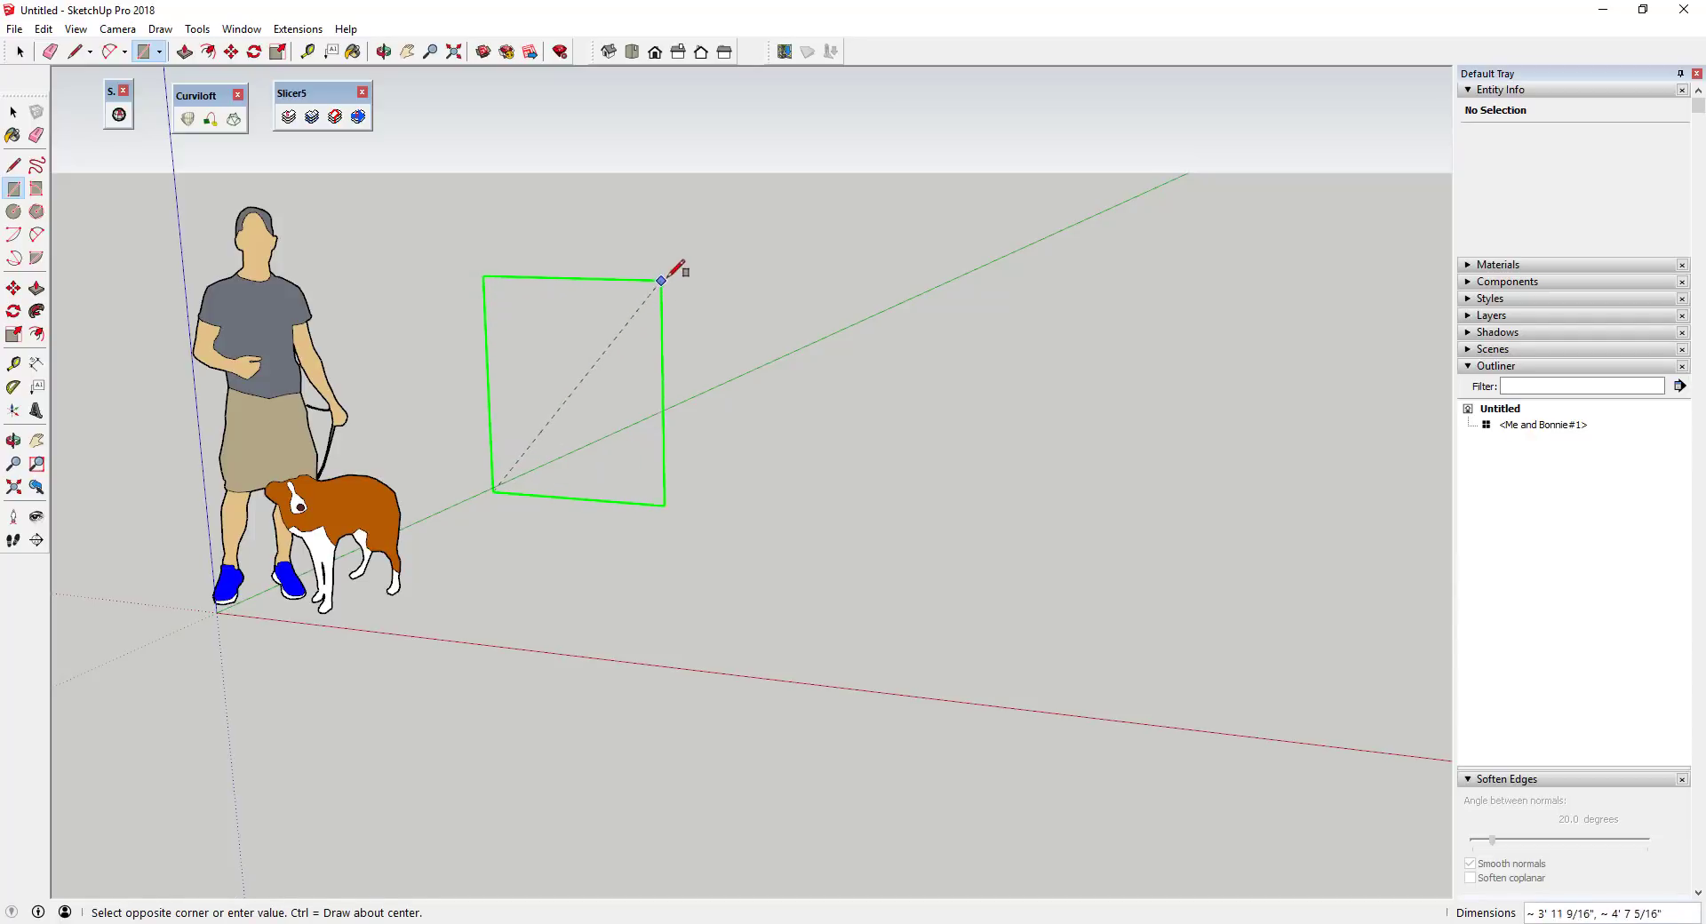
pyautogui.click(705, 248)
pyautogui.press('space')
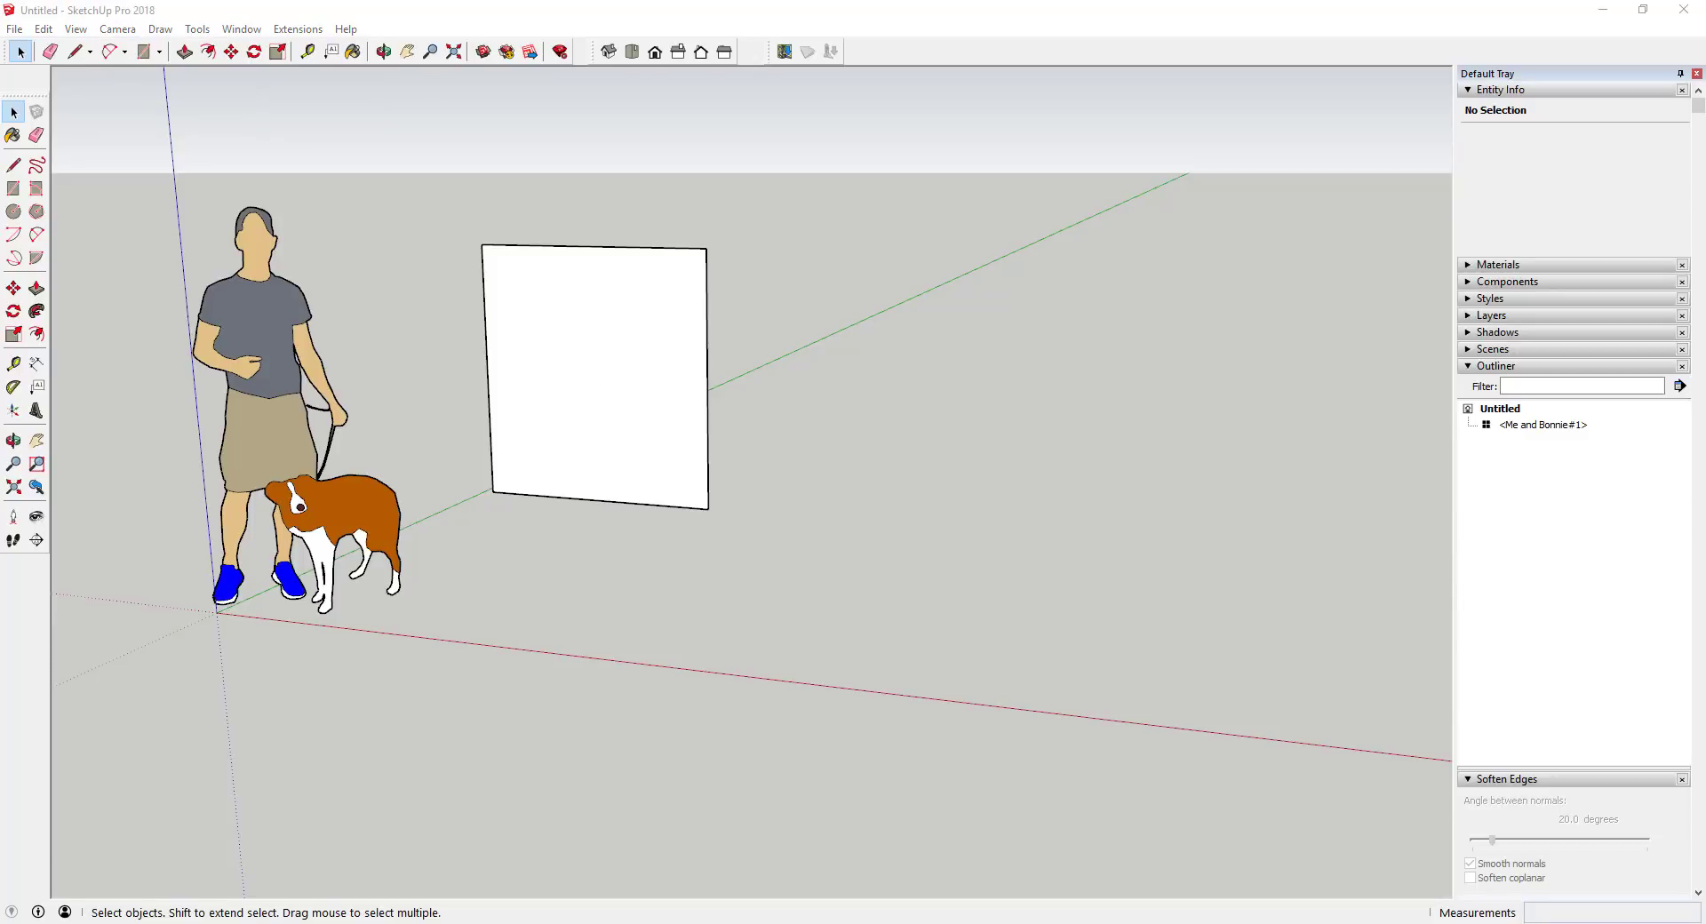
# Draw an angular chair side profile with connected straight lines on the rectangle, closing it against the rectangle's bottom edge
pyautogui.click(521, 349)
pyautogui.press('a')
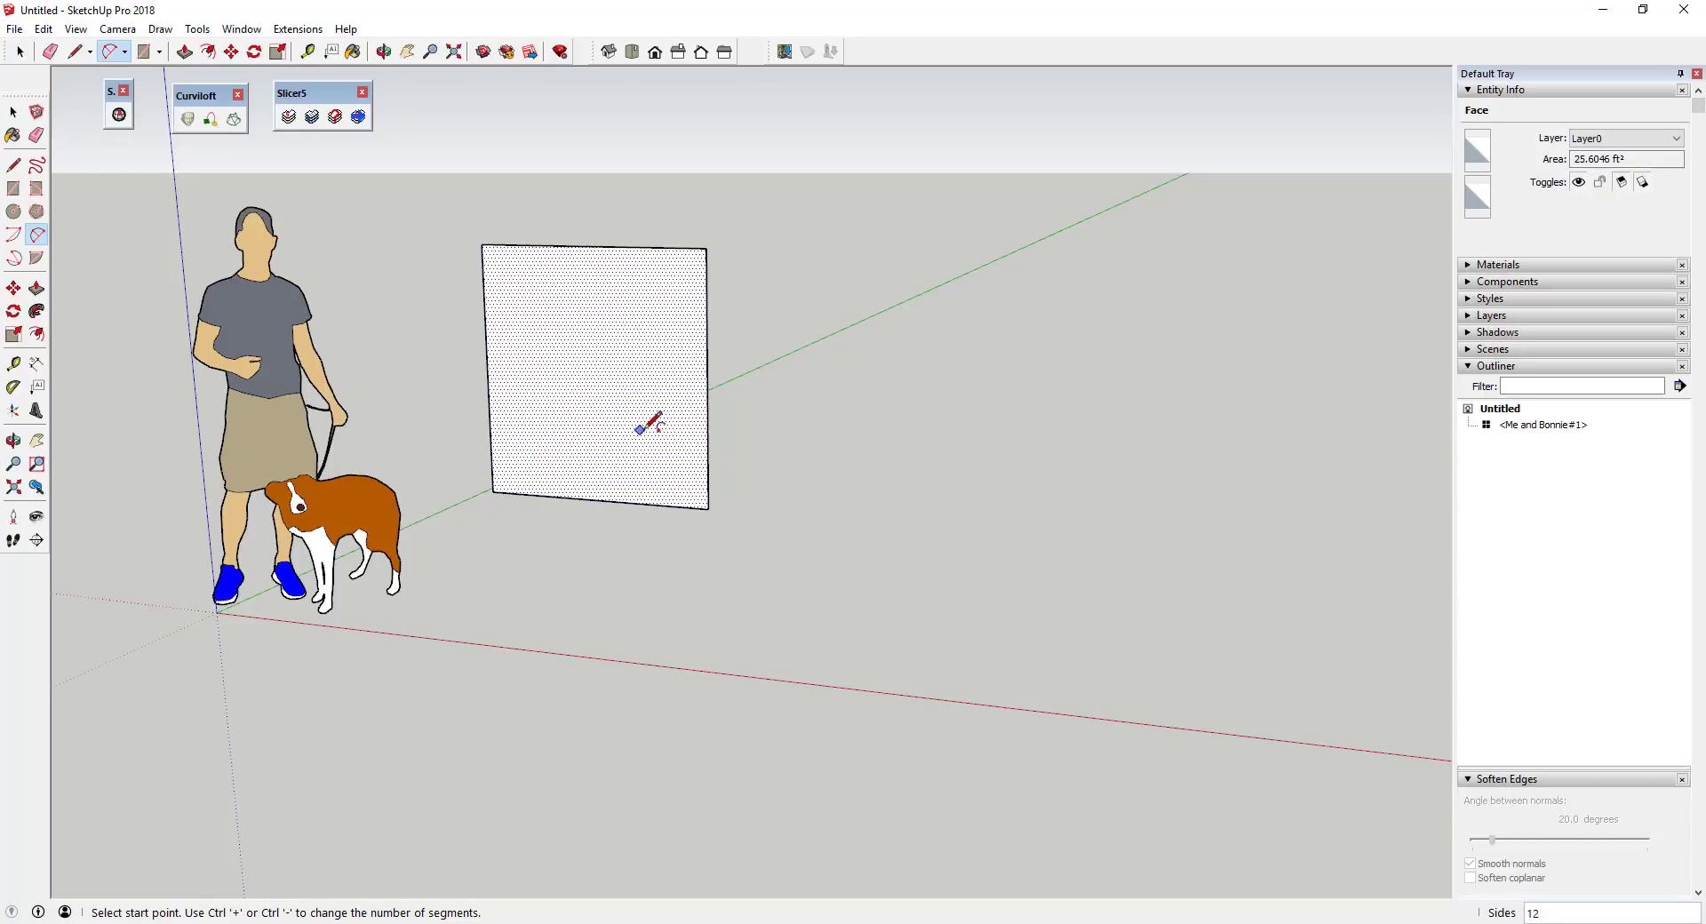
pyautogui.press('l')
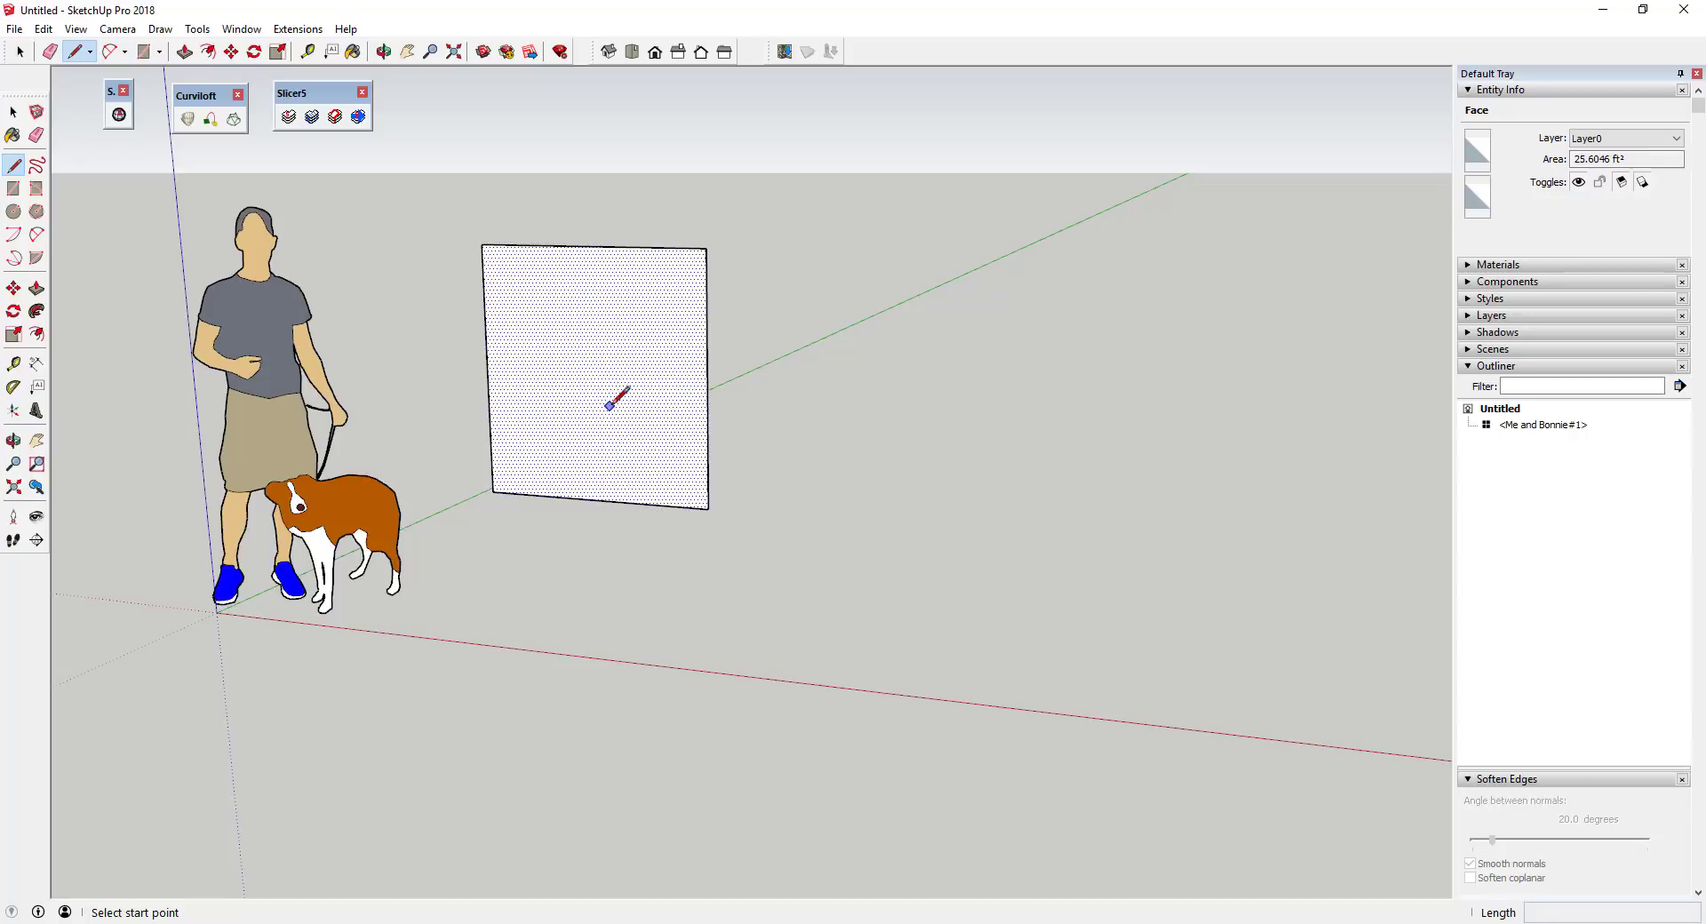
pyautogui.click(601, 407)
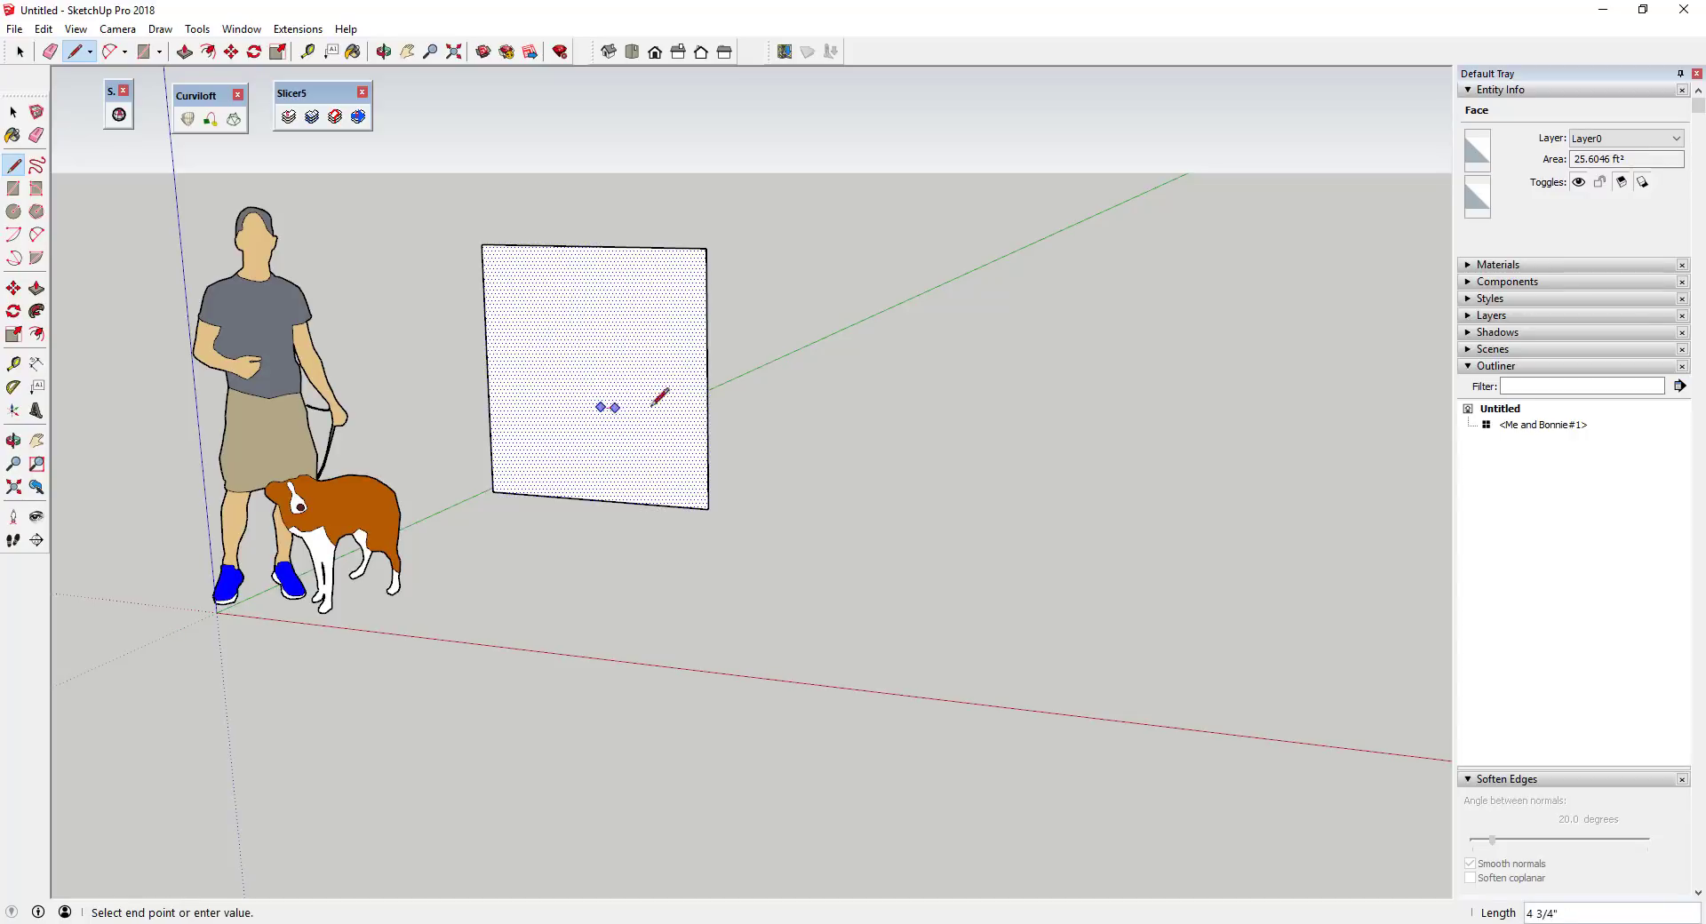
pyautogui.click(700, 412)
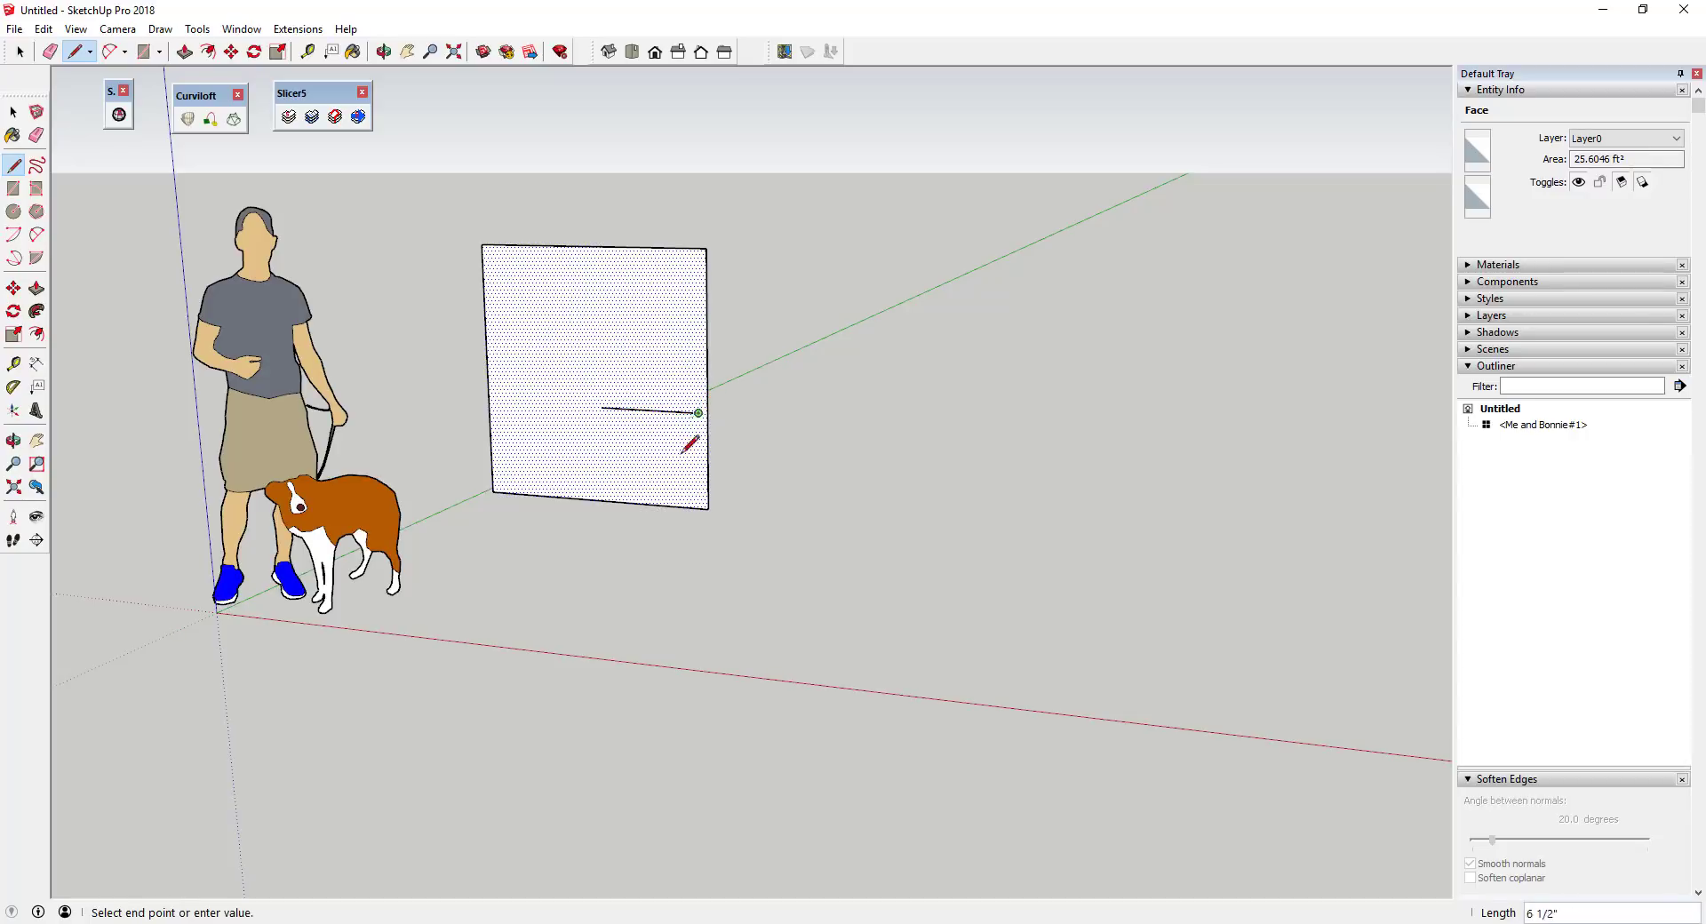
pyautogui.click(653, 504)
pyautogui.click(526, 494)
pyautogui.click(526, 494)
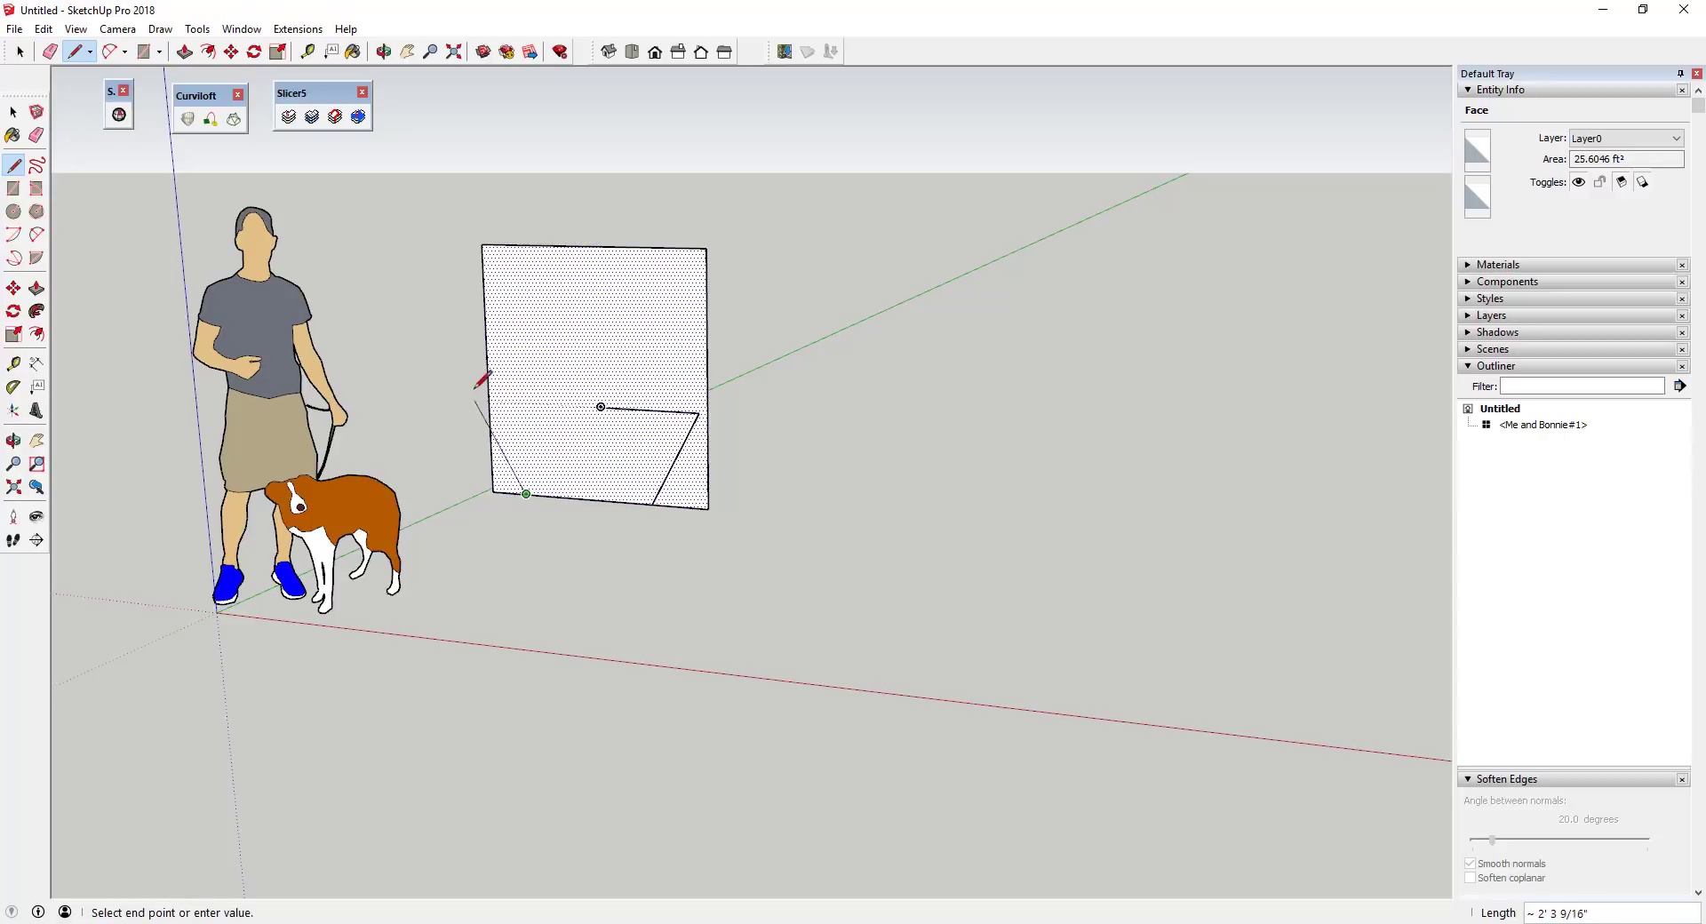
pyautogui.click(495, 330)
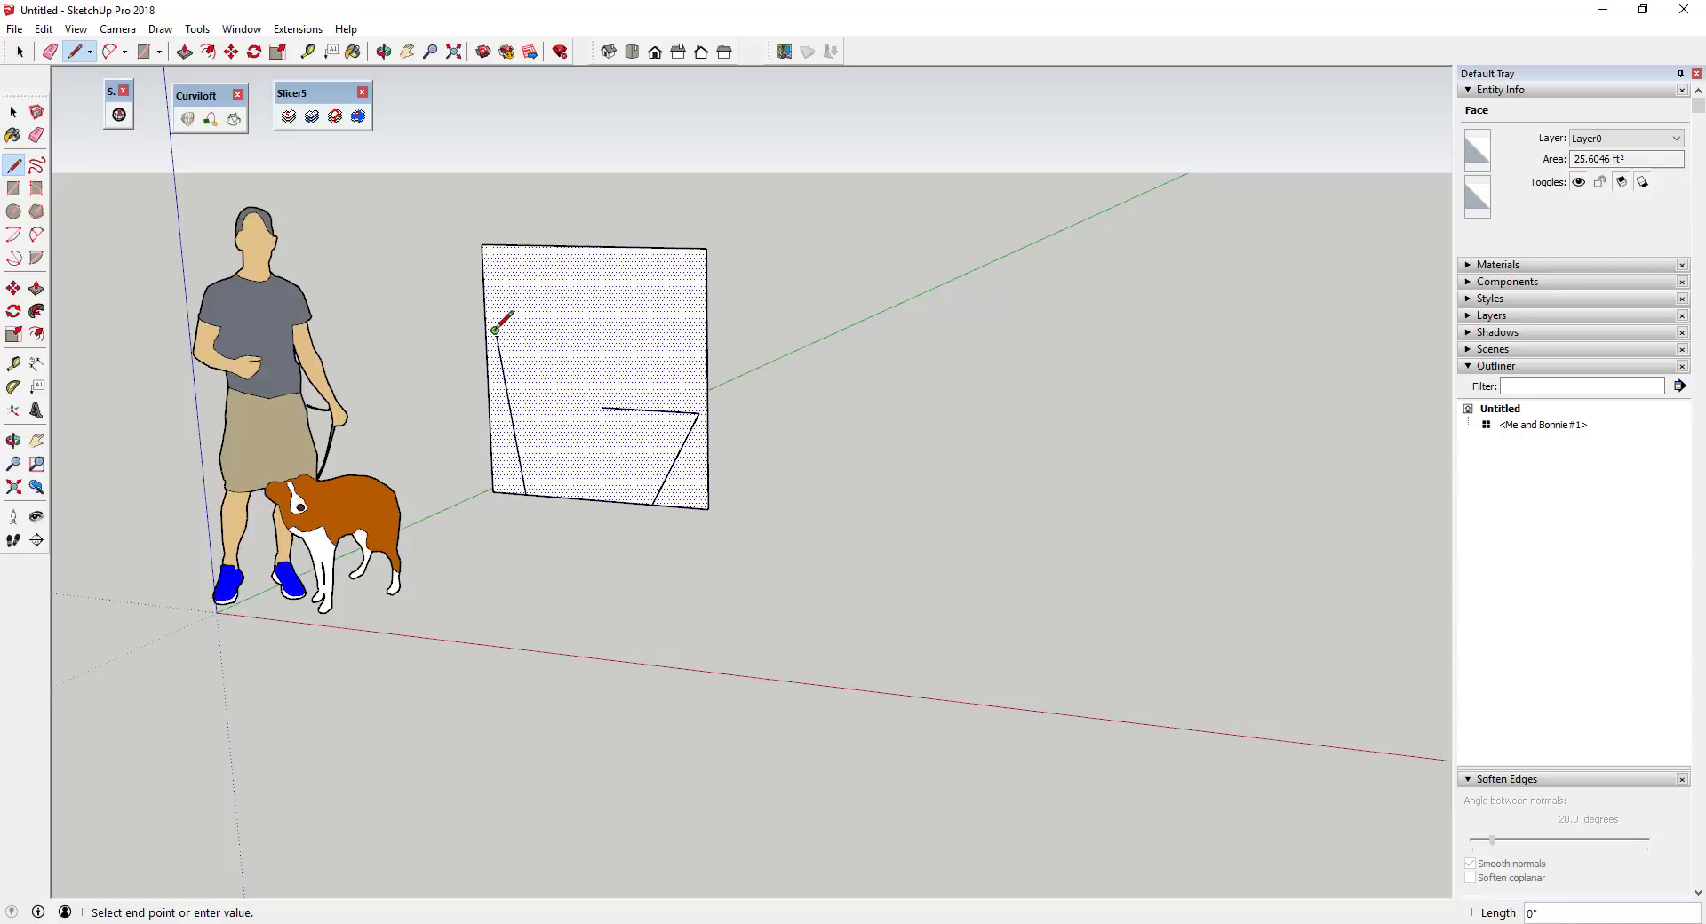
pyautogui.click(545, 289)
pyautogui.click(600, 330)
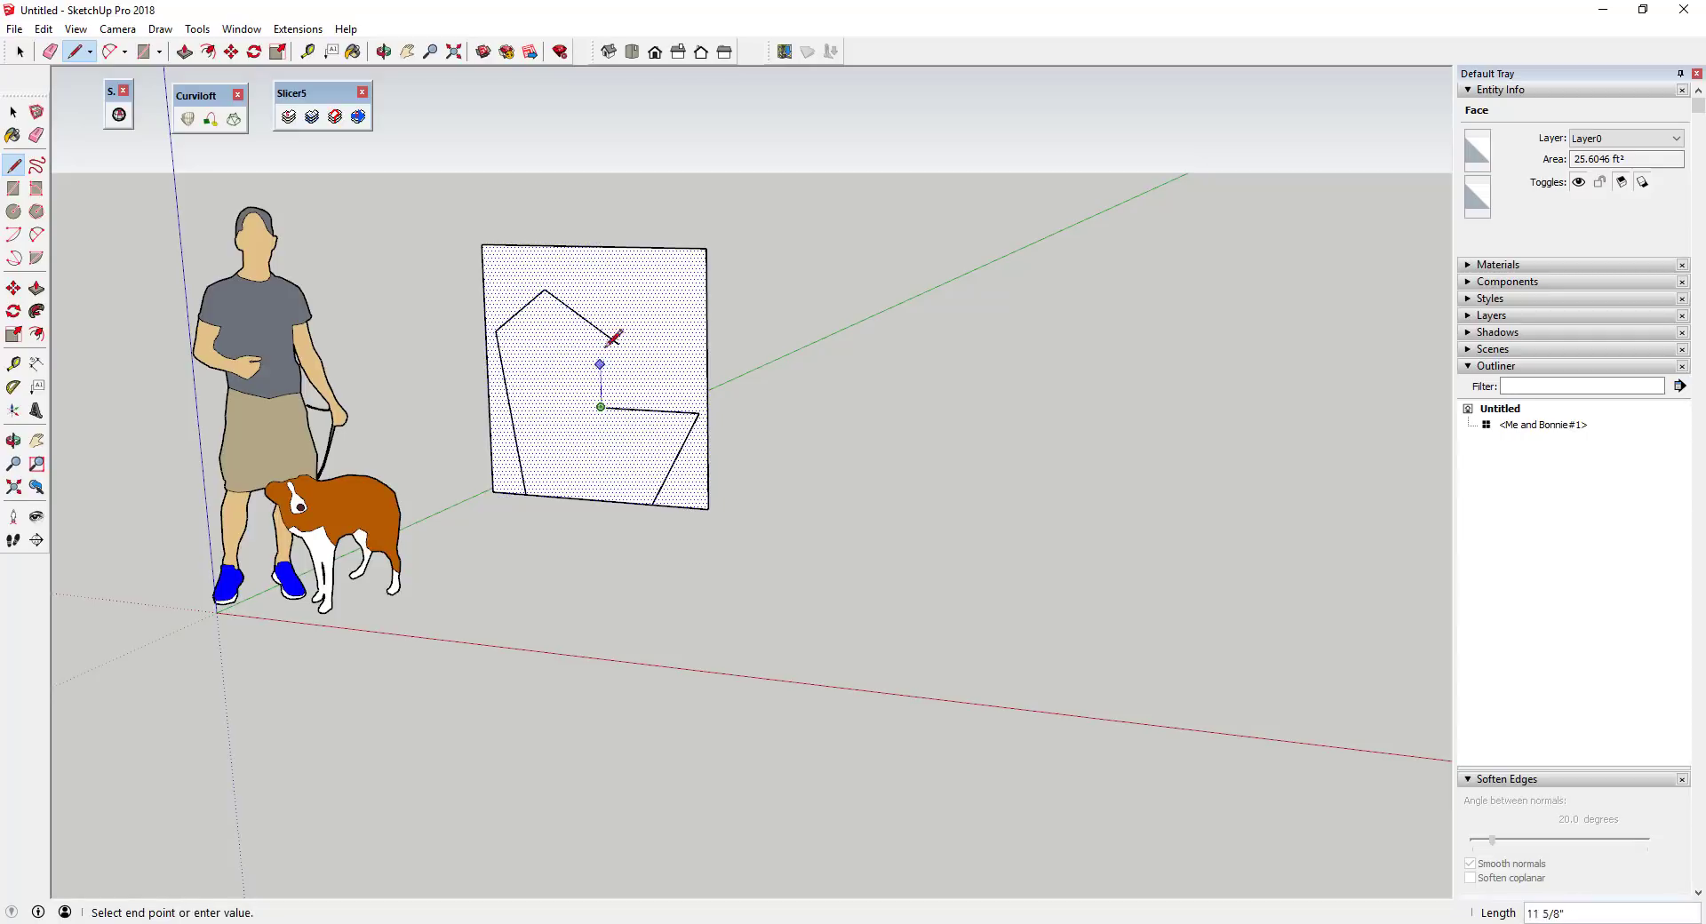
pyautogui.click(602, 409)
pyautogui.press('space')
# Round the profile's seat front corner, inner seat-to-backrest corner and upper backrest front corner with tangent 2-point arcs
pyautogui.press('a')
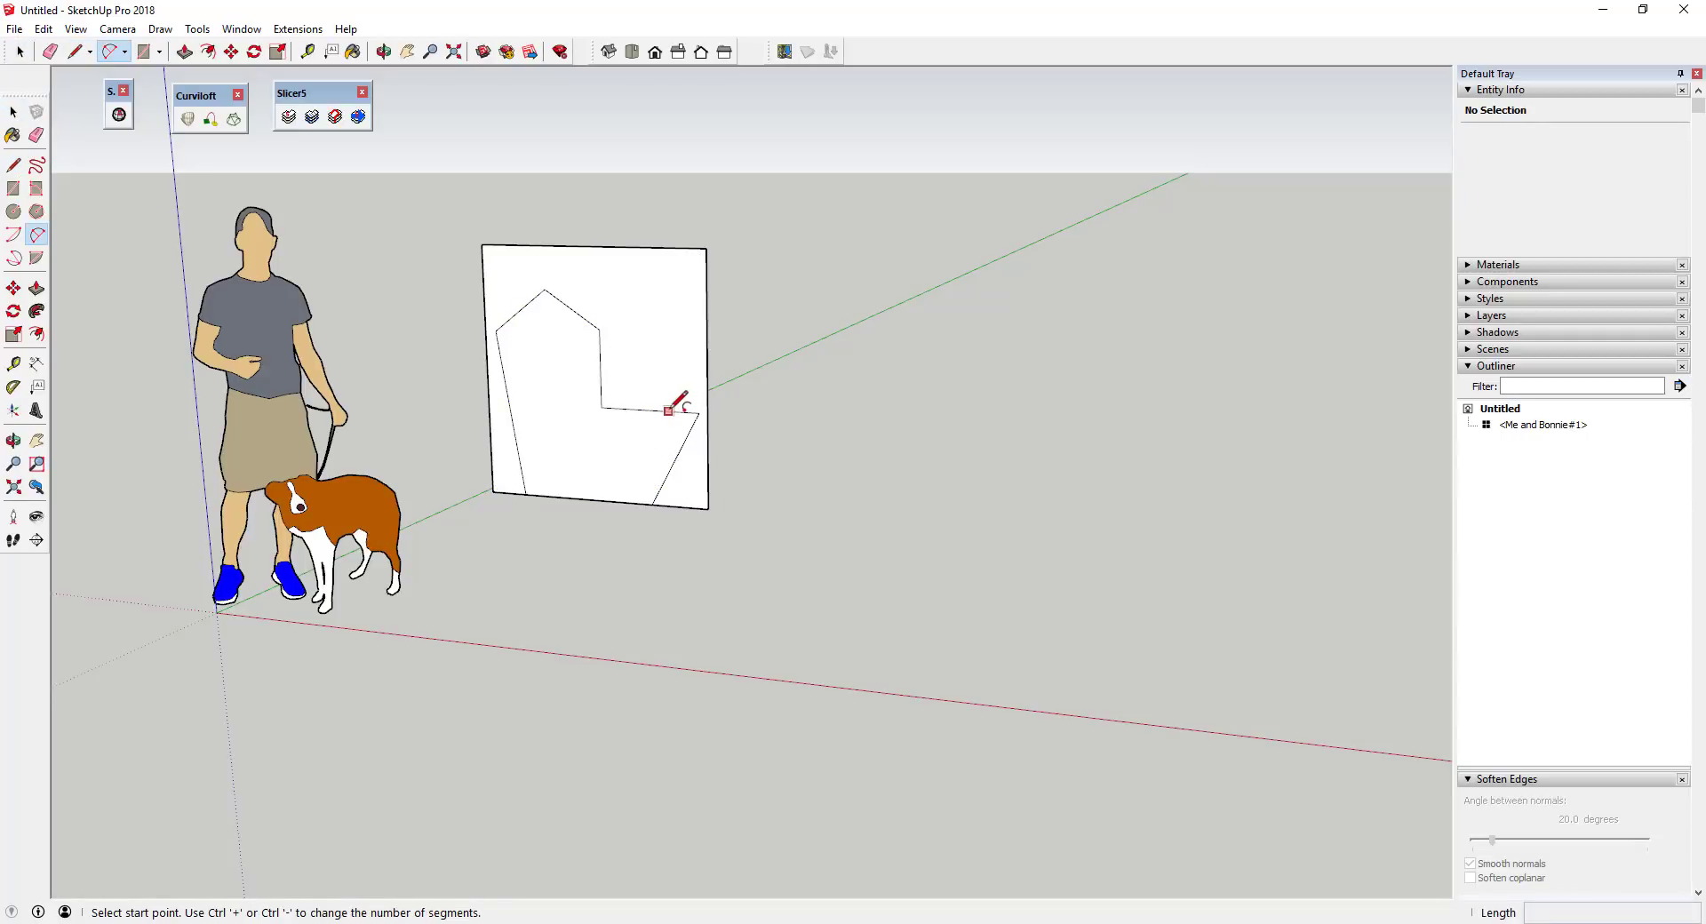
pyautogui.click(668, 411)
pyautogui.doubleClick(695, 436)
pyautogui.scroll(4, 660, 421)
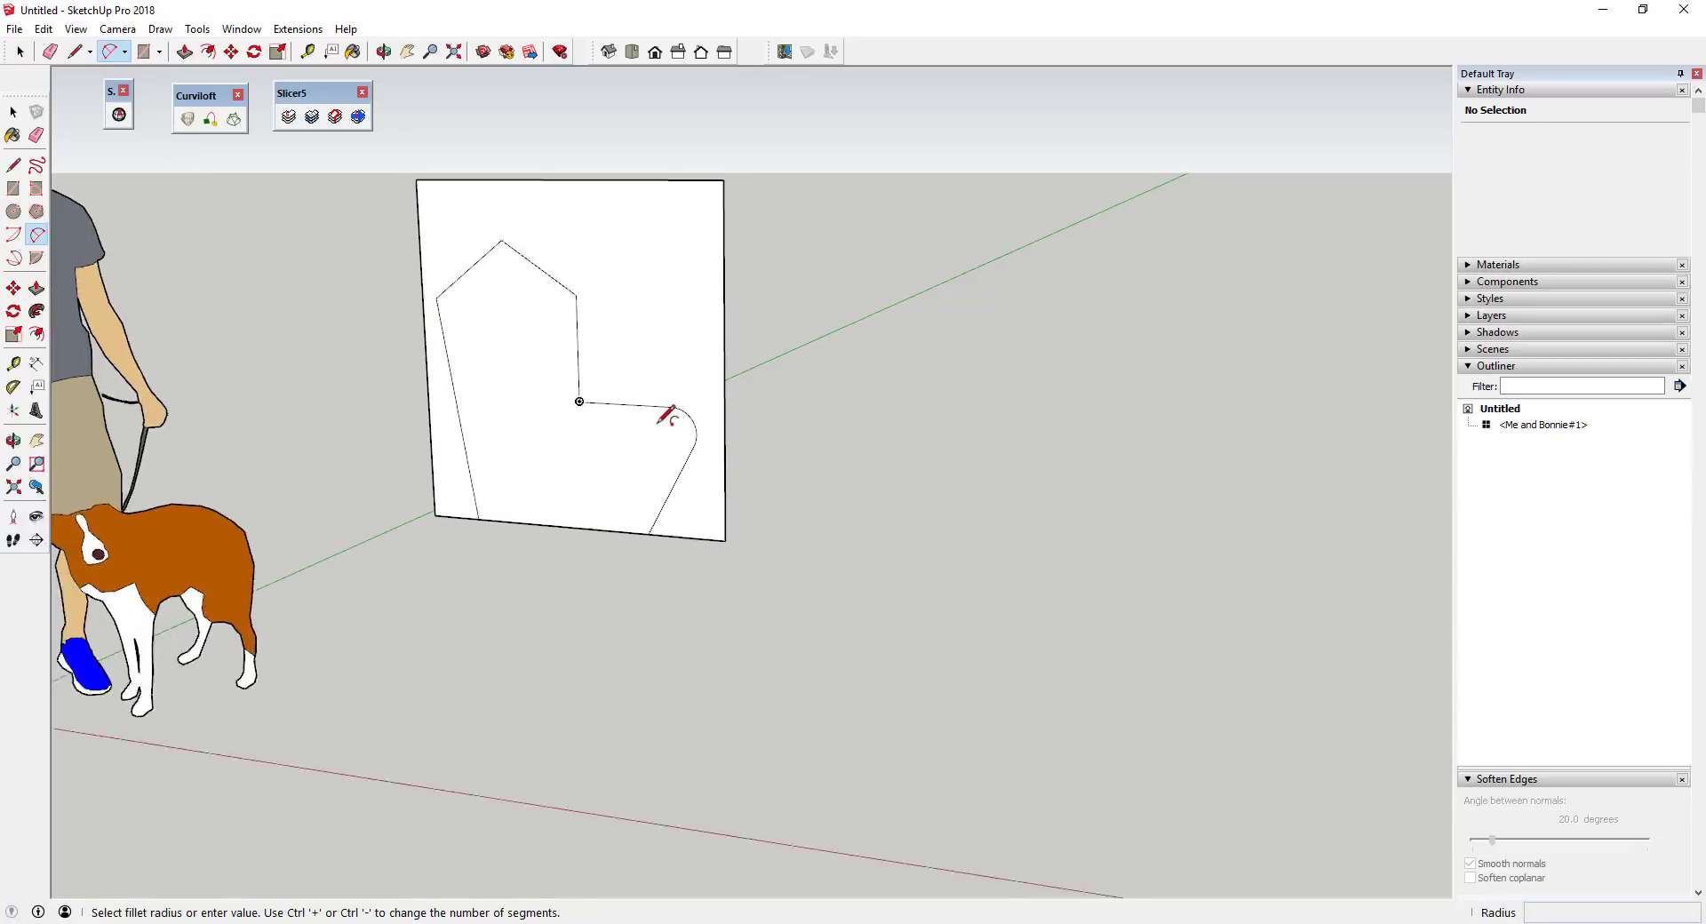
pyautogui.click(595, 401)
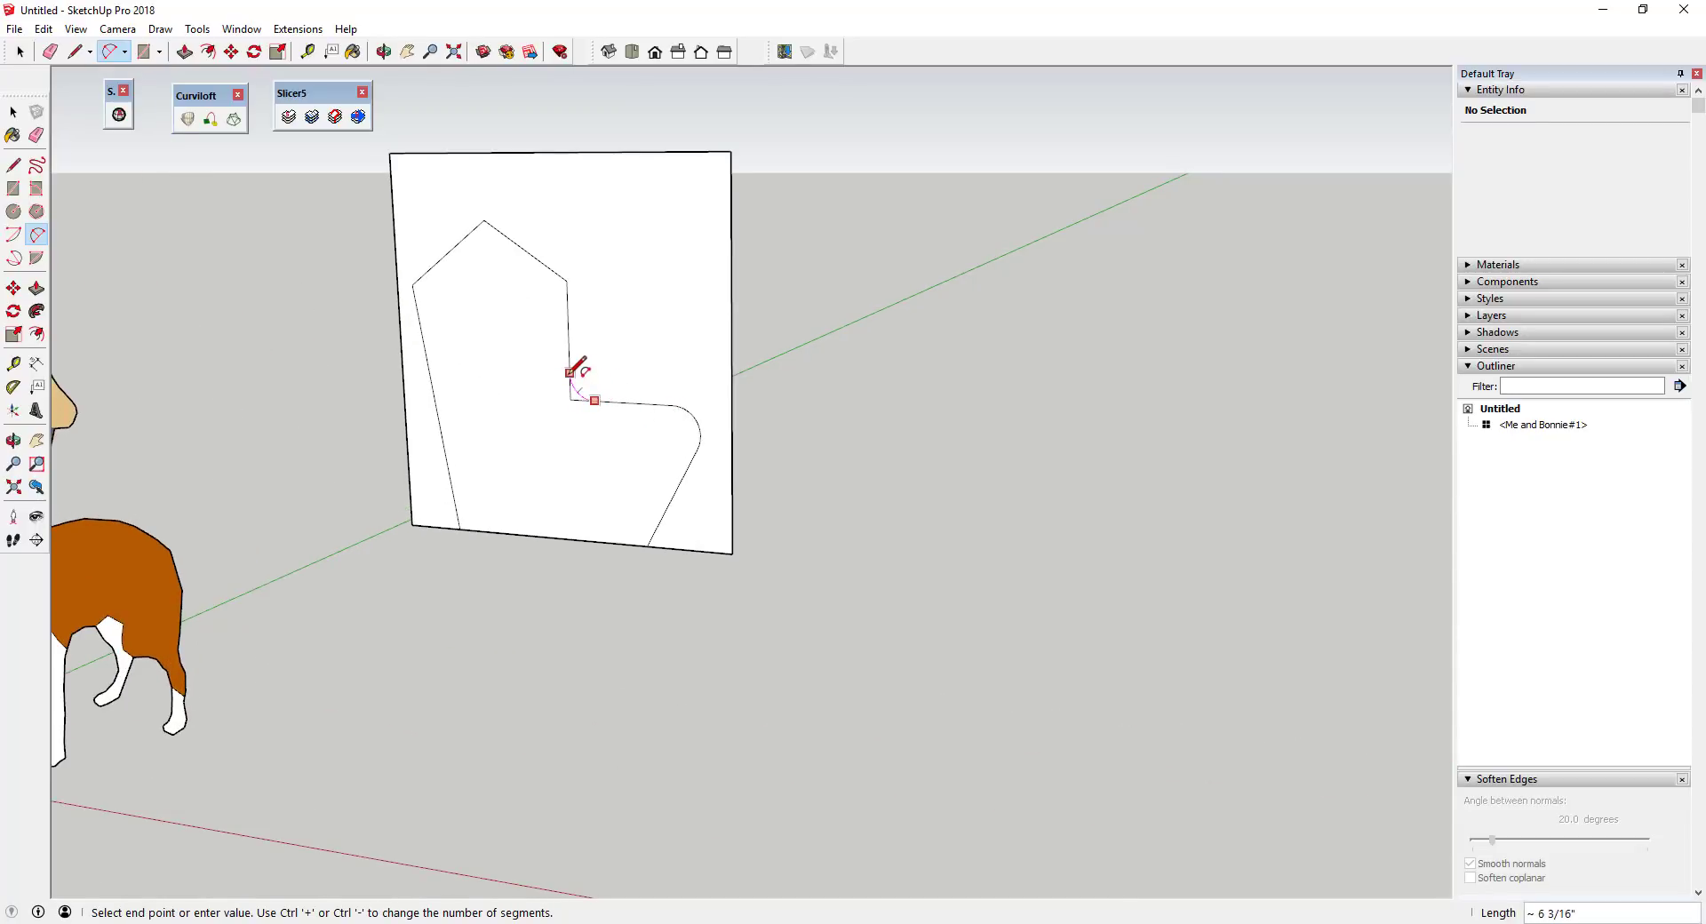
pyautogui.doubleClick(569, 376)
pyautogui.click(548, 267)
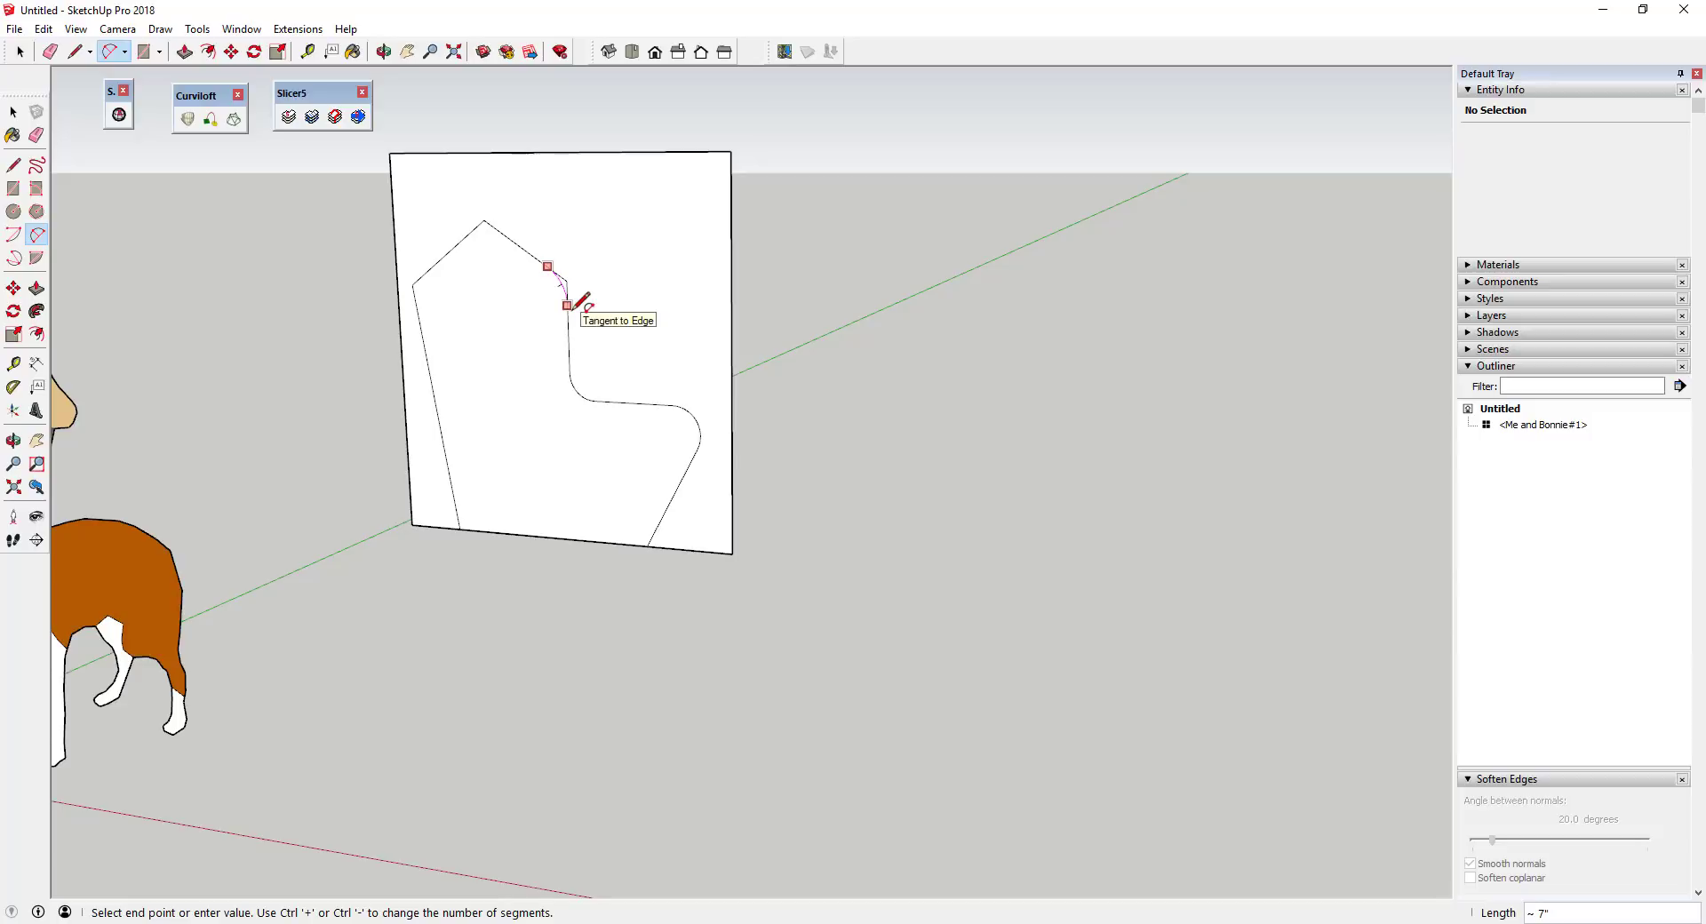
pyautogui.click(568, 305)
# Round the backrest's top peak and its upper rear corner with tangent arcs
pyautogui.scroll(1, 461, 213)
pyautogui.click(454, 232)
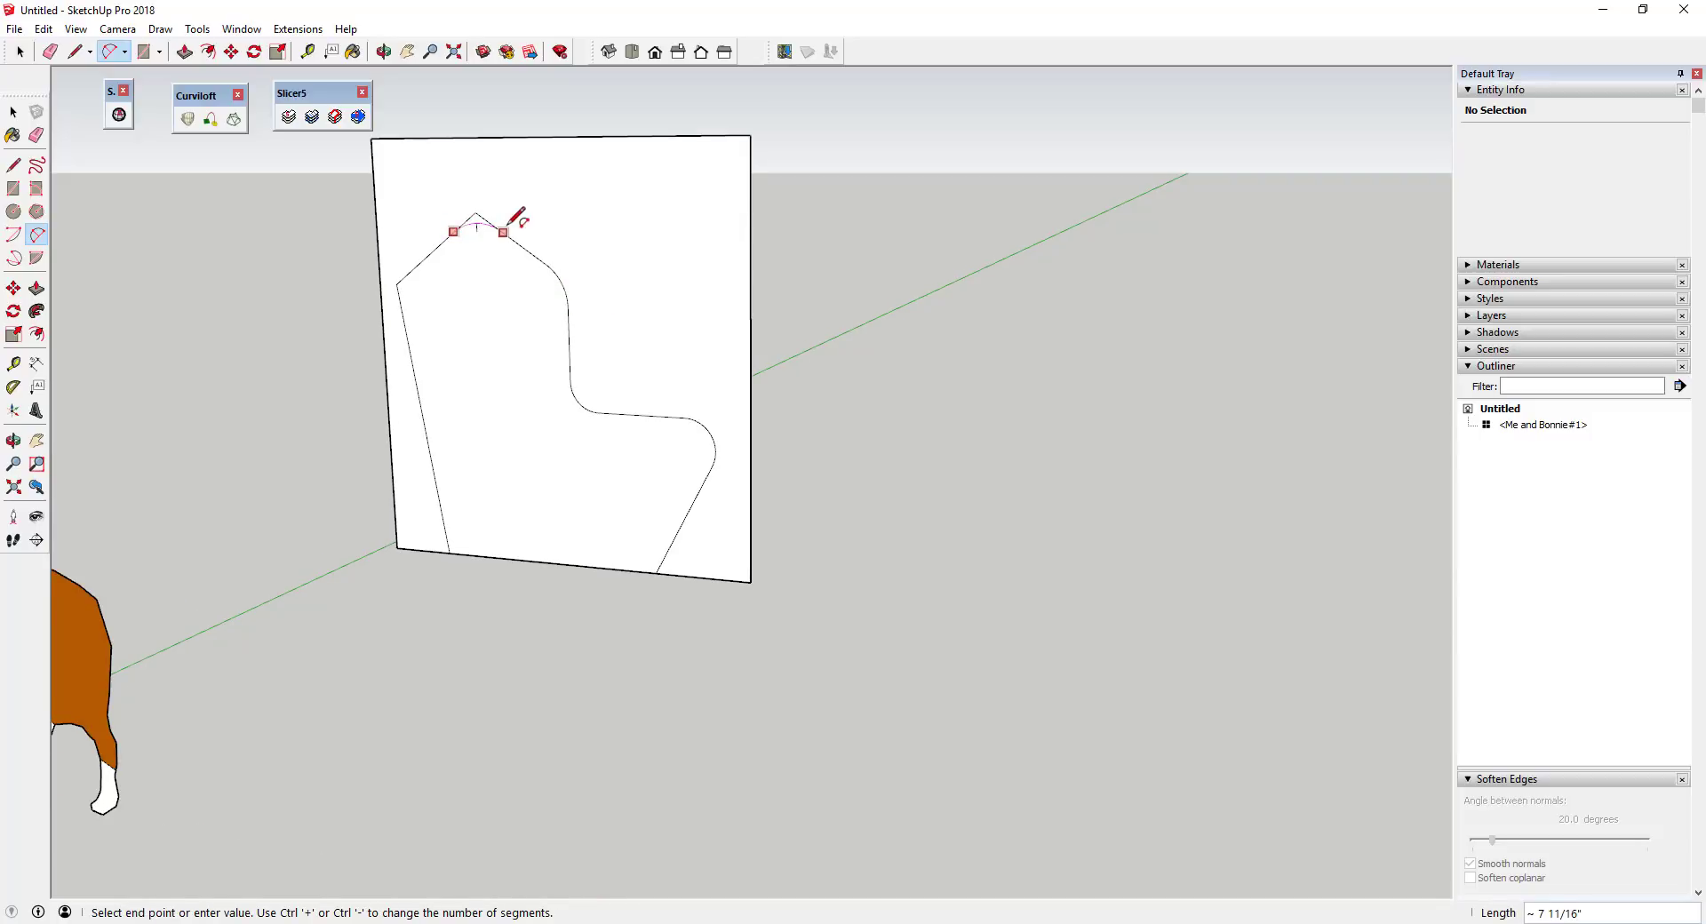
pyautogui.click(505, 228)
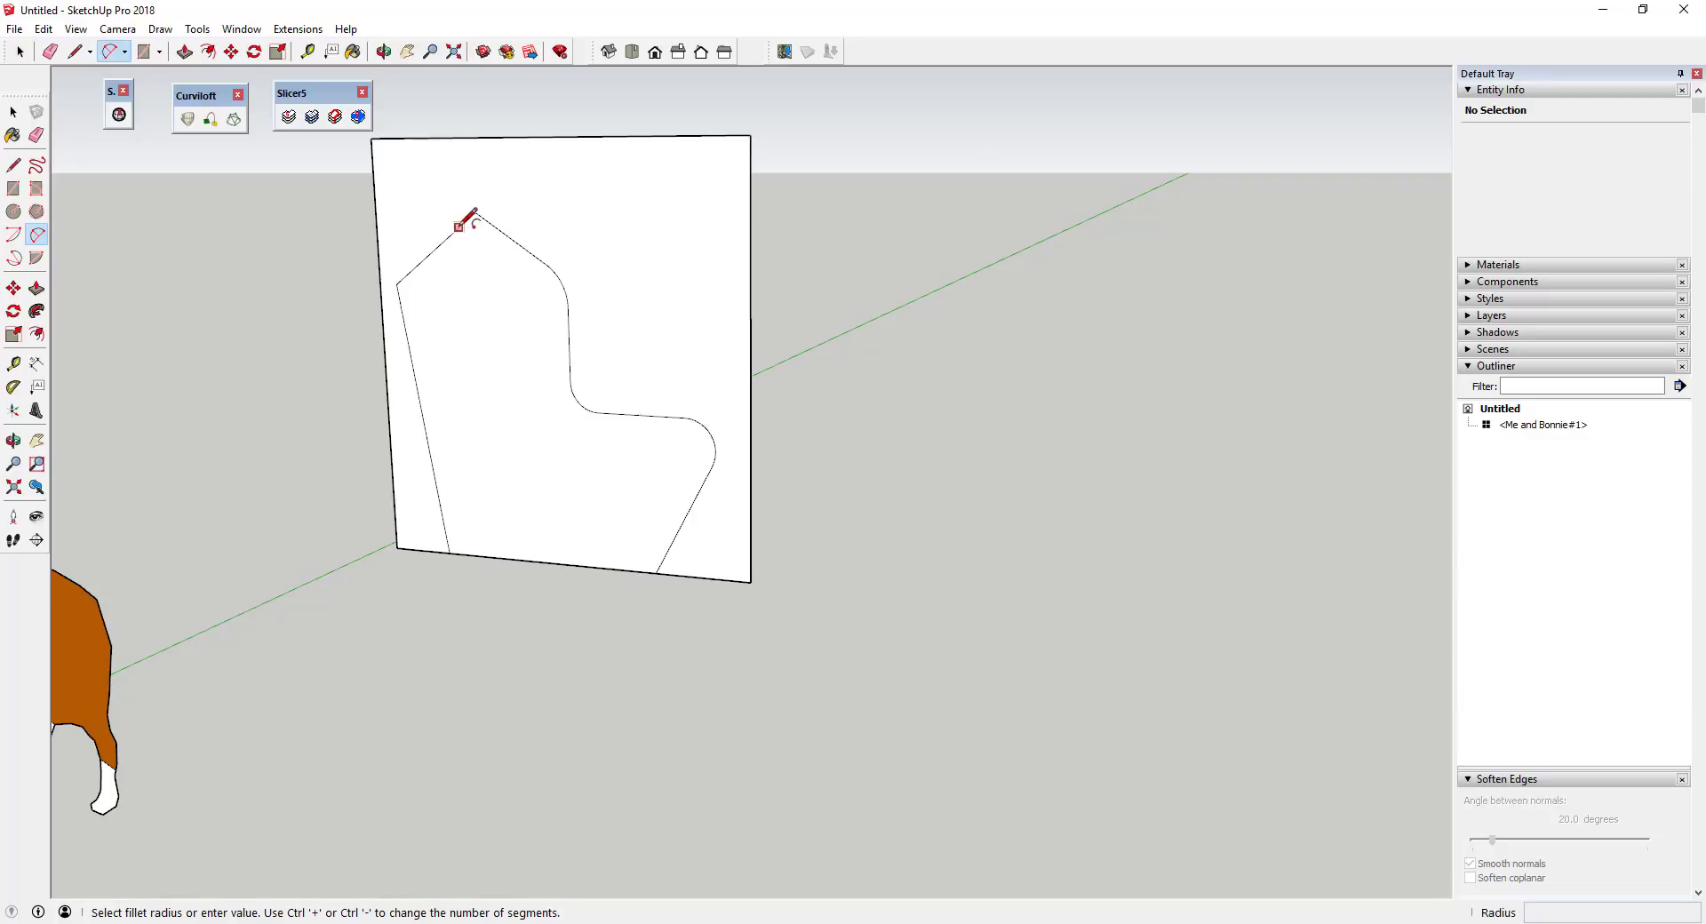
pyautogui.scroll(2, 469, 216)
pyautogui.doubleClick(515, 223)
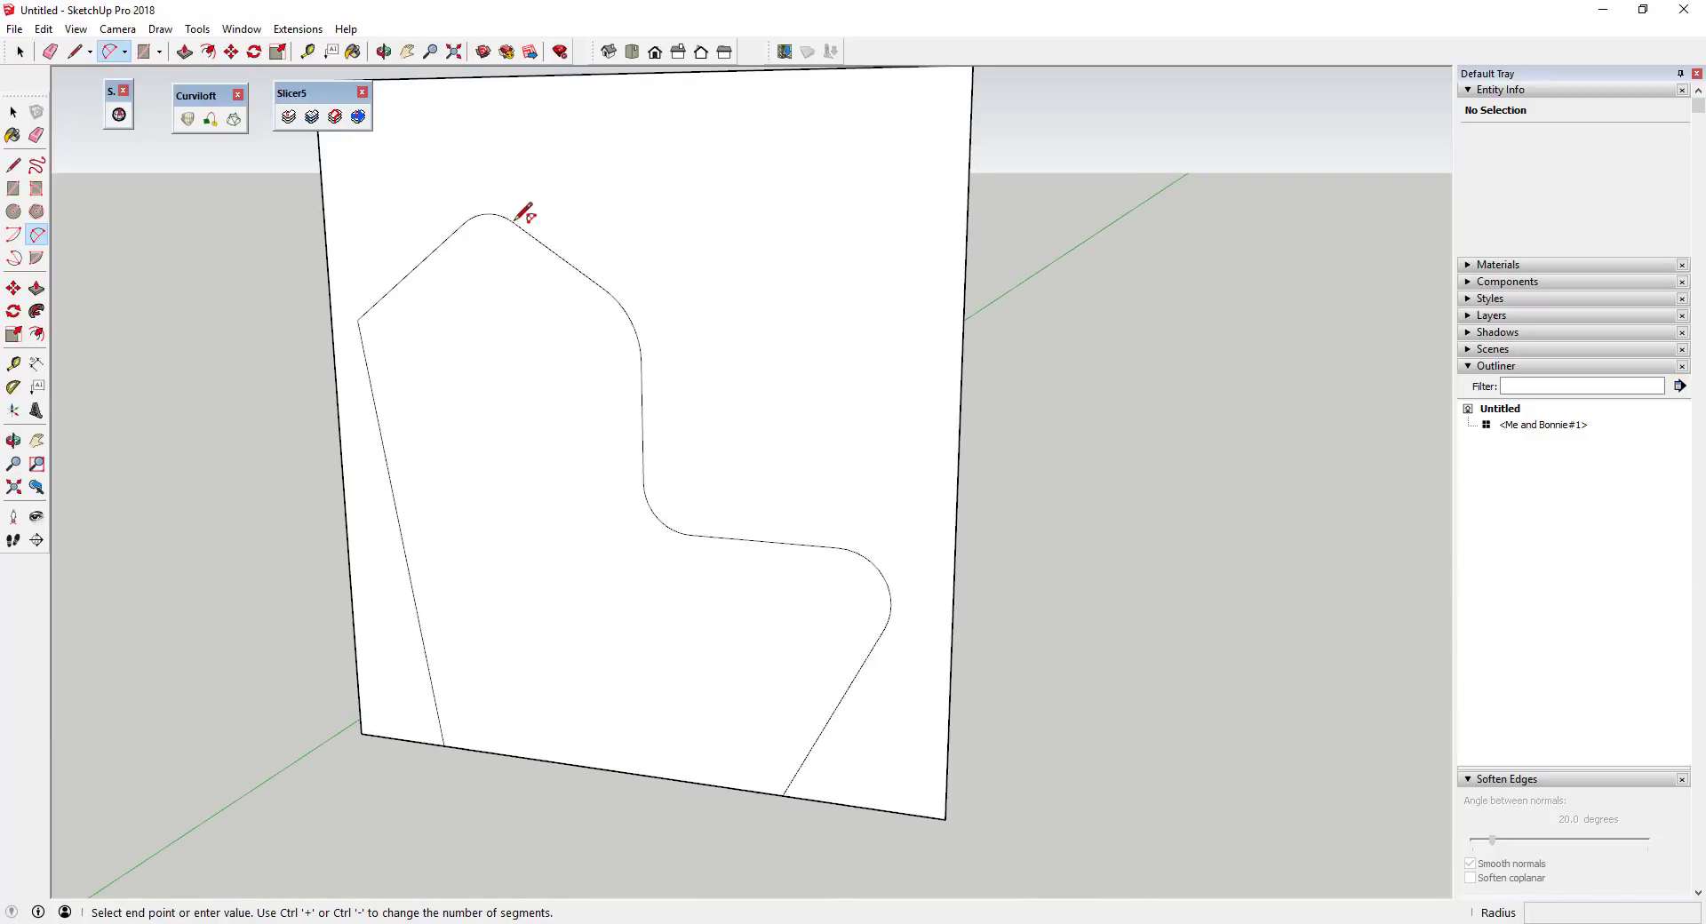
pyautogui.click(410, 271)
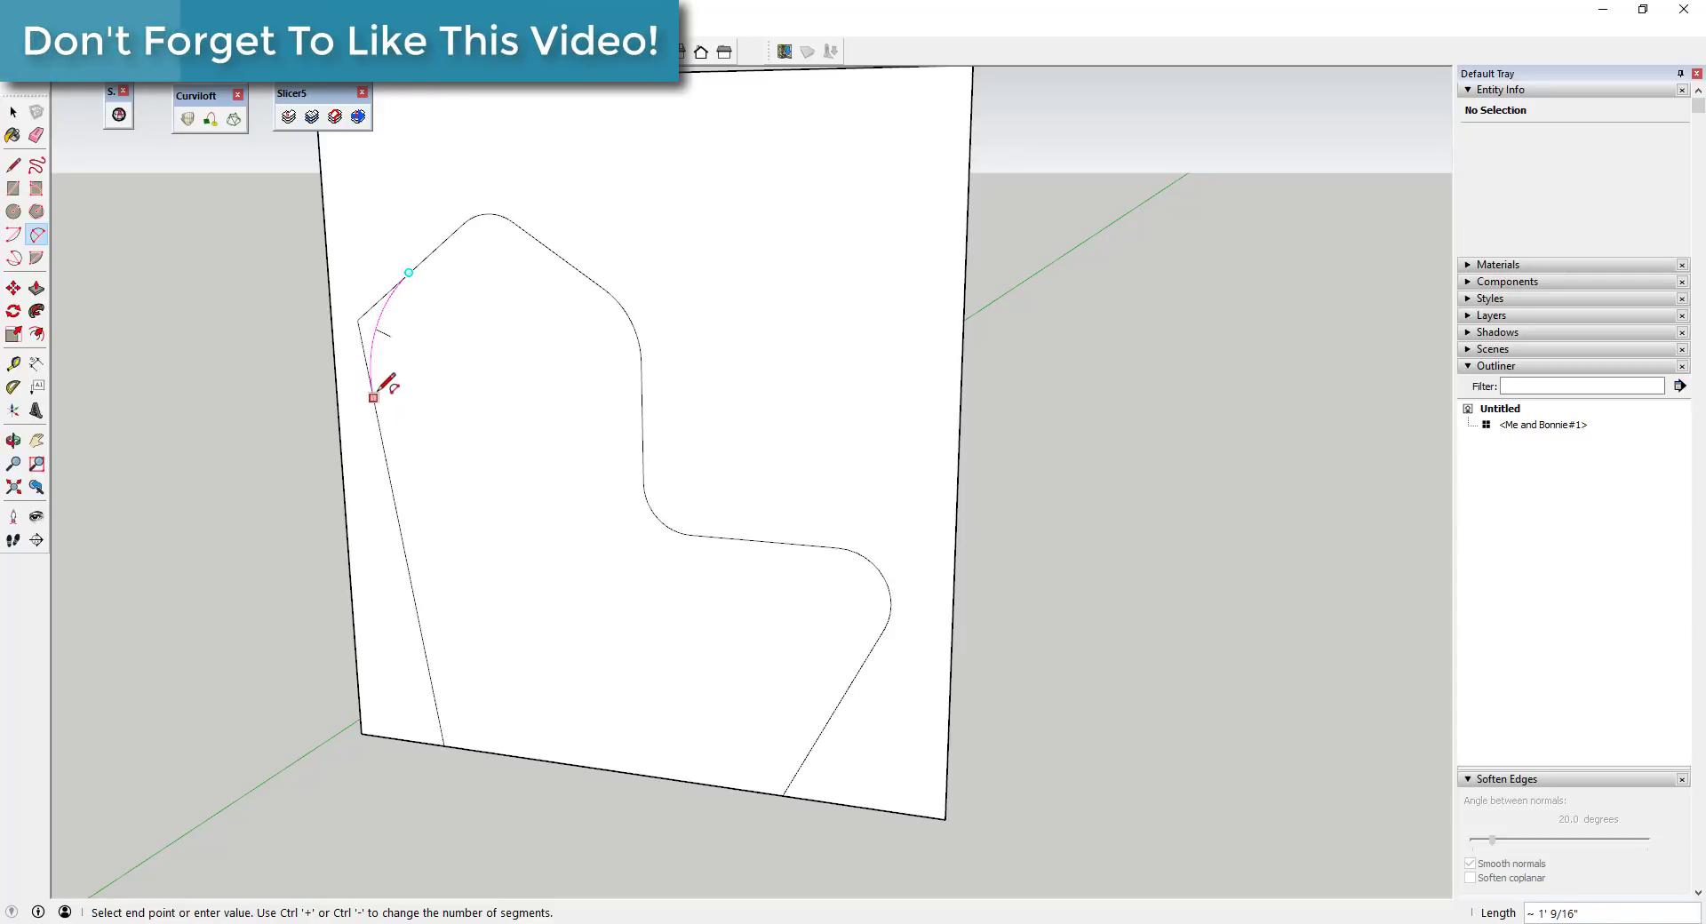
pyautogui.click(373, 397)
pyautogui.click(402, 279)
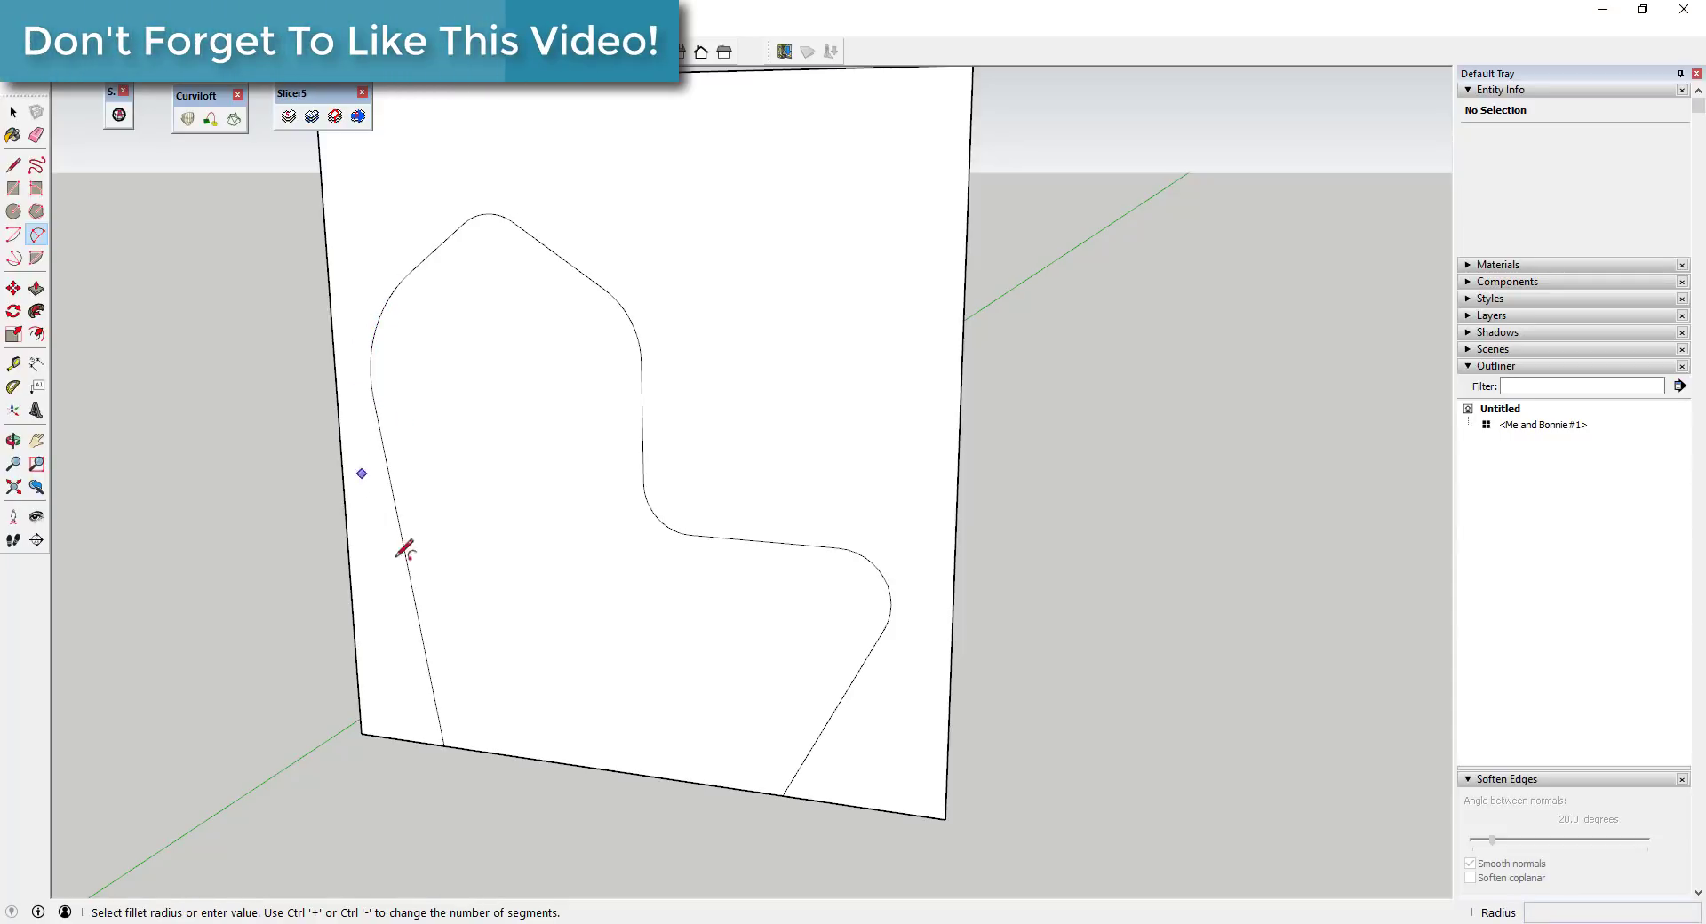
# Add arcs across the profile's two lower corners, each ending on the rectangle's bottom edge
pyautogui.click(432, 684)
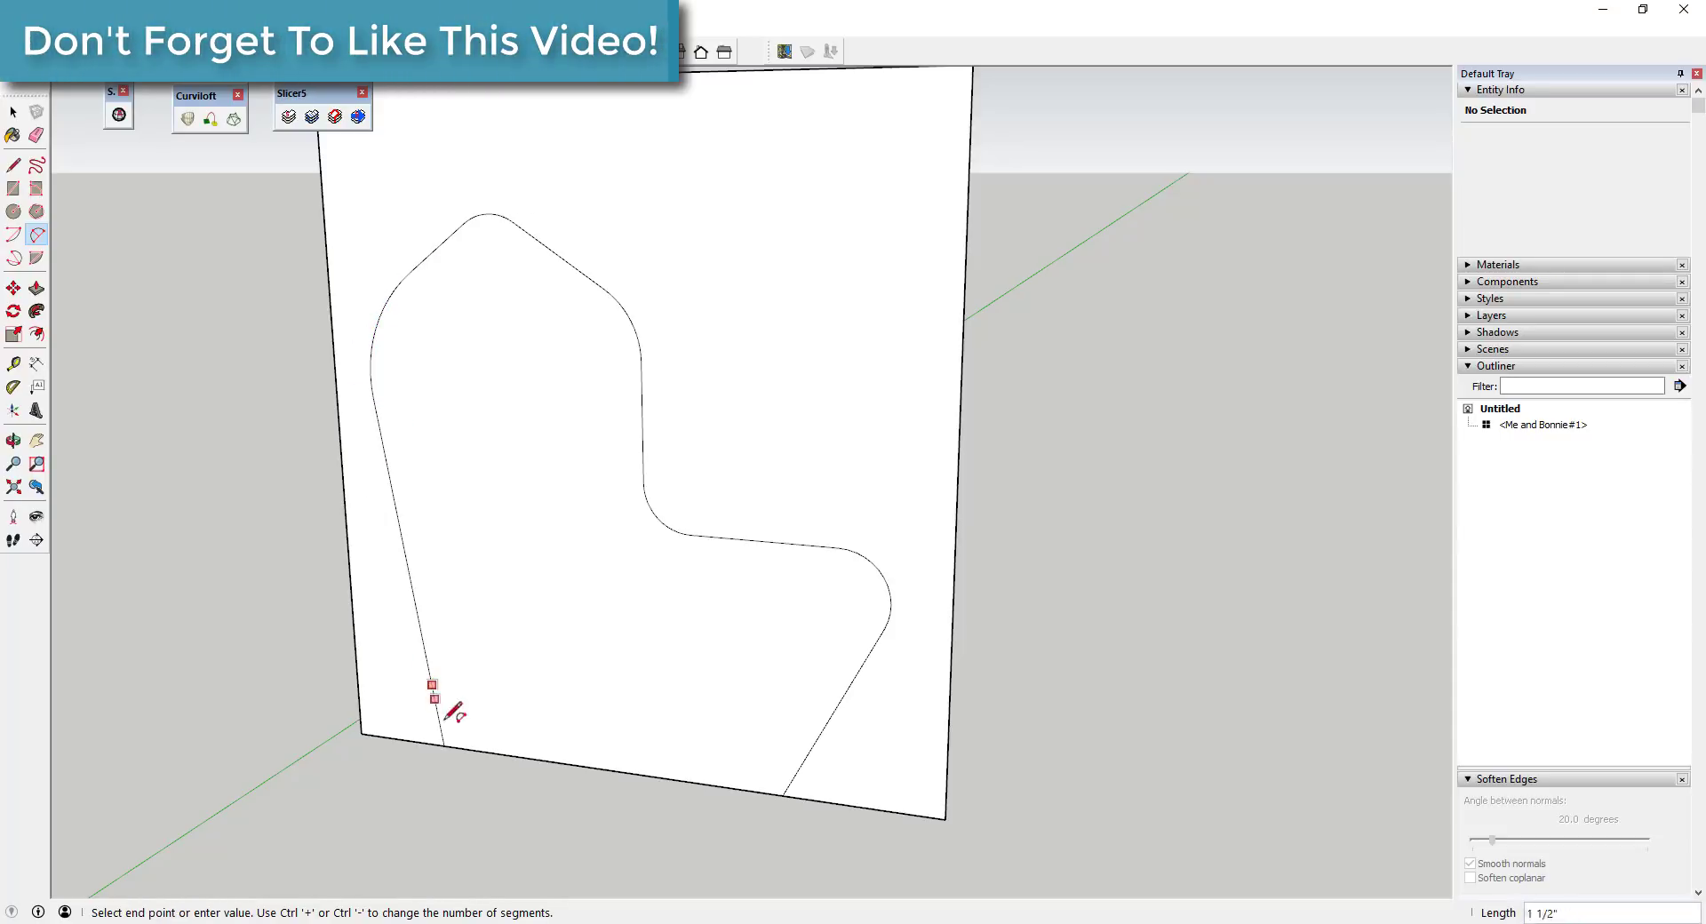
pyautogui.click(495, 751)
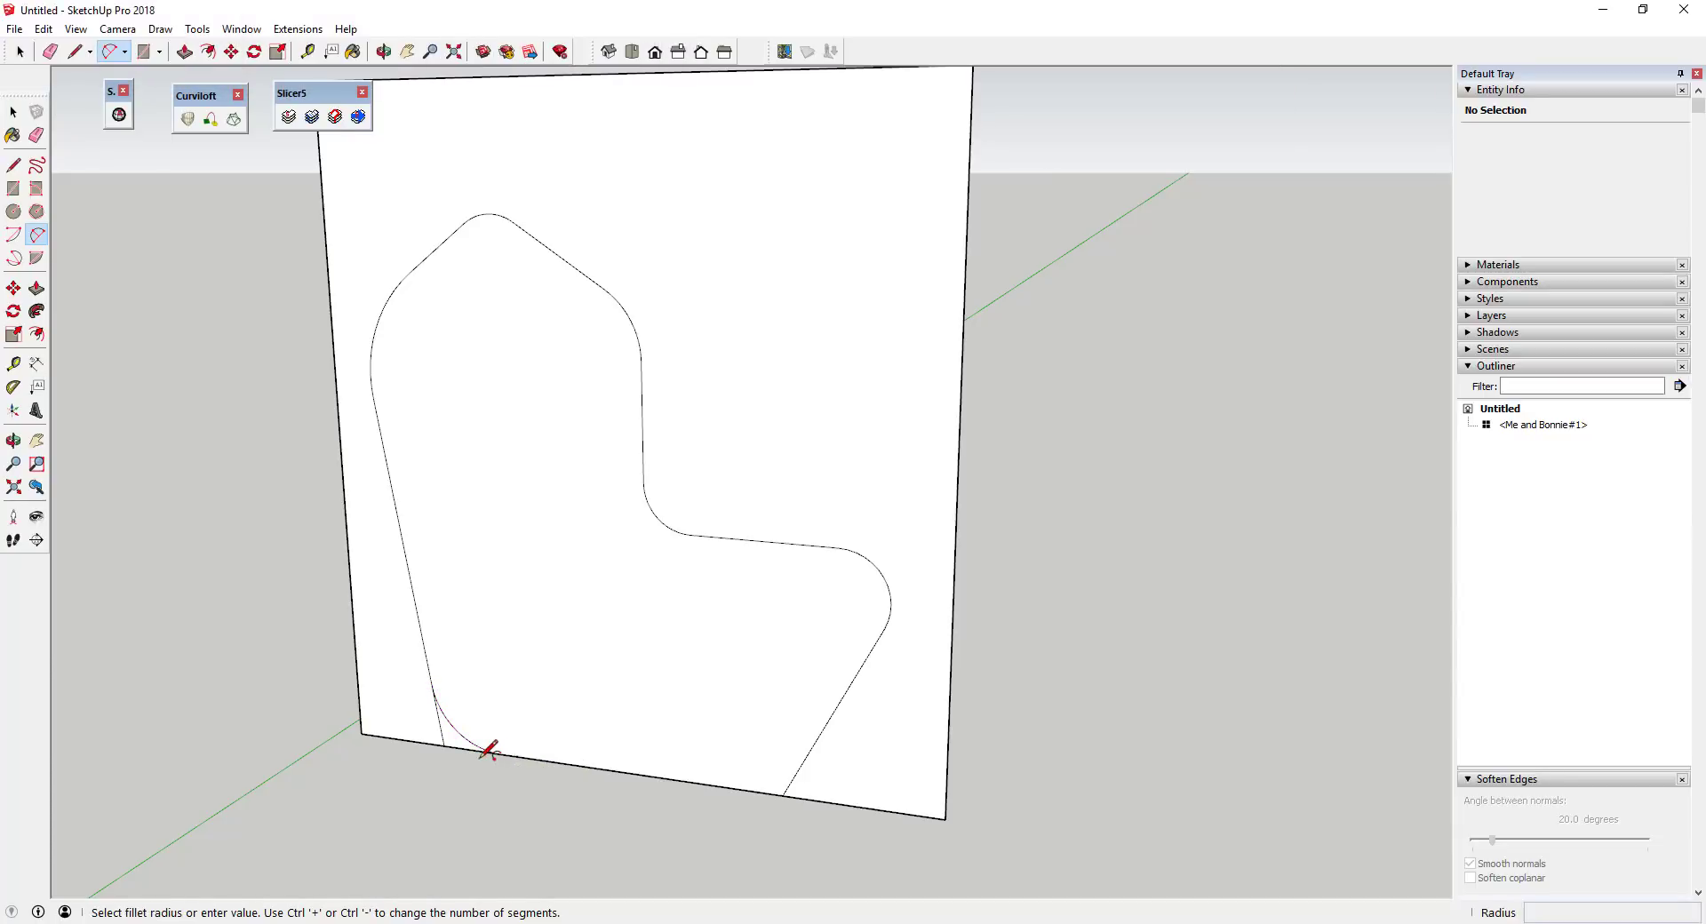
pyautogui.click(793, 780)
pyautogui.click(754, 790)
pyautogui.doubleClick(755, 790)
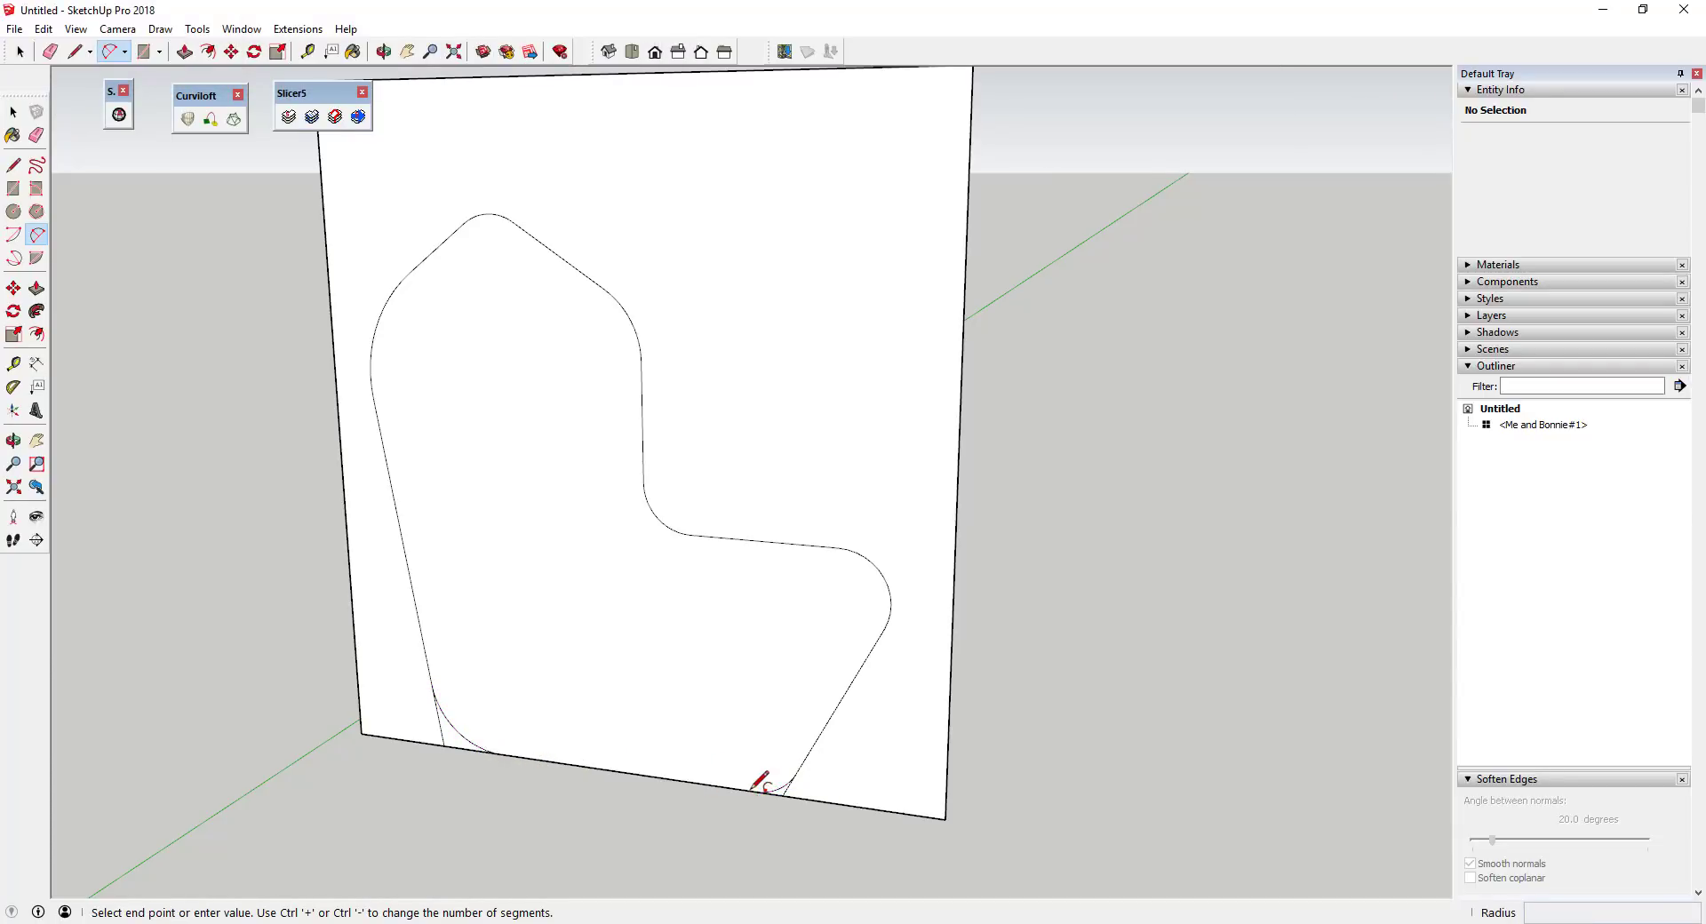
# Erase the leftover corner lines outside the two lower arcs and select the profile's face
pyautogui.press('e')
pyautogui.scroll(3, 778, 787)
pyautogui.click(788, 790)
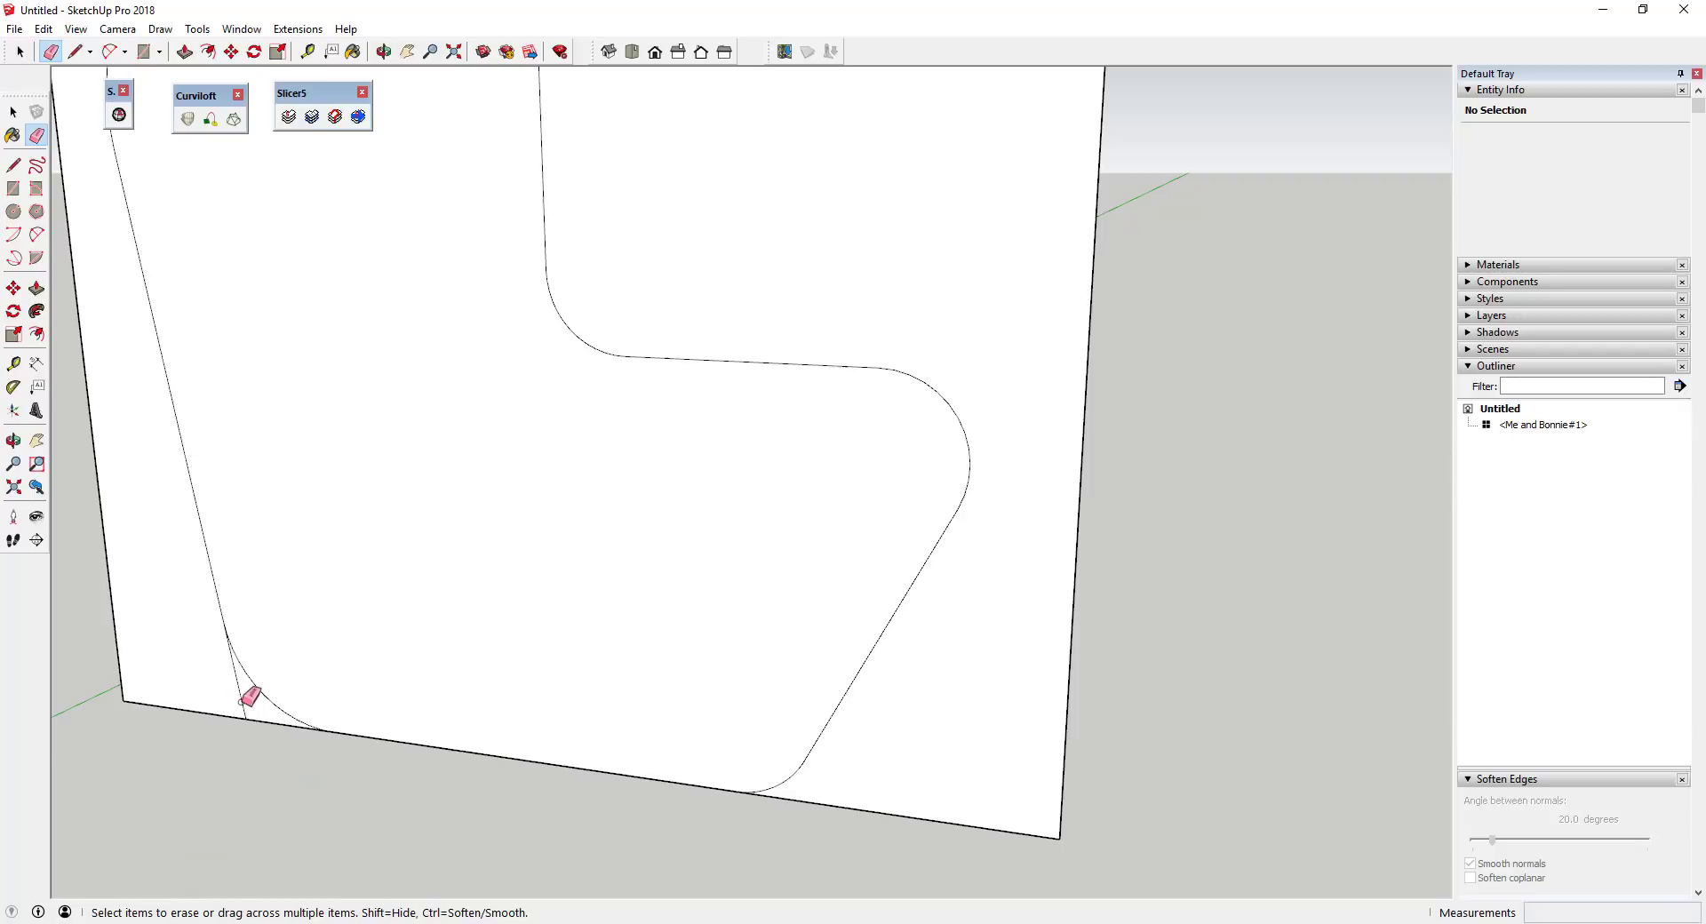
pyautogui.click(241, 701)
pyautogui.scroll(-5, 203, 565)
pyautogui.press('space')
pyautogui.click(445, 514)
pyautogui.scroll(2, 325, 476)
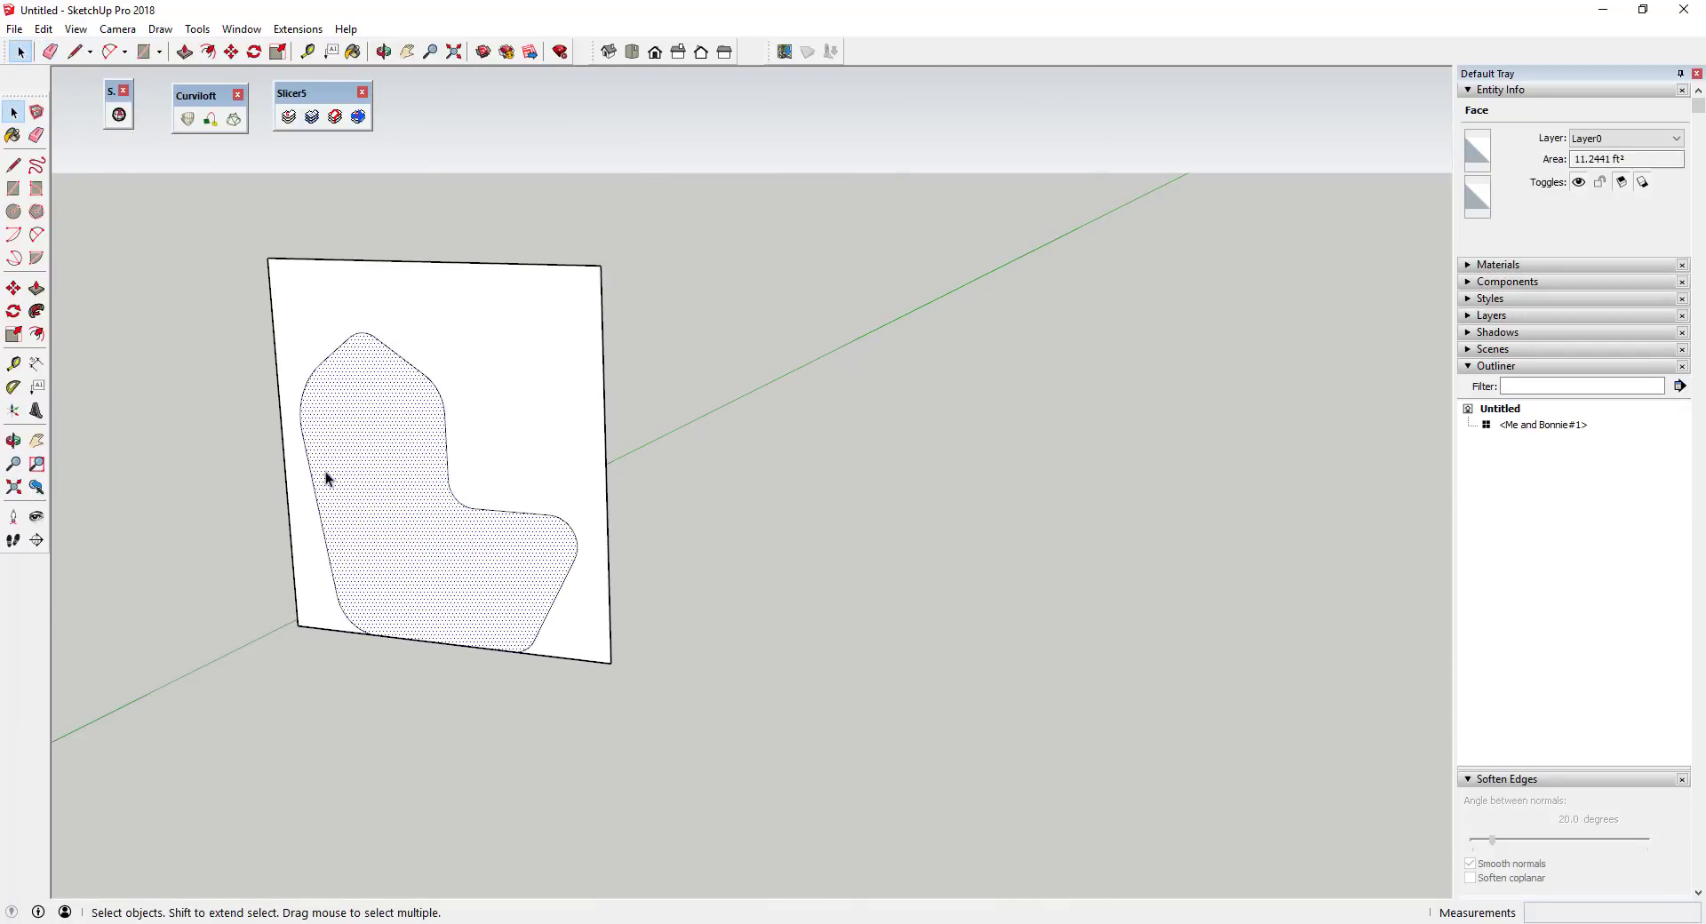
# Draw a flatter arc across the top of the backrest and erase the peaked edges above it
pyautogui.press('a')
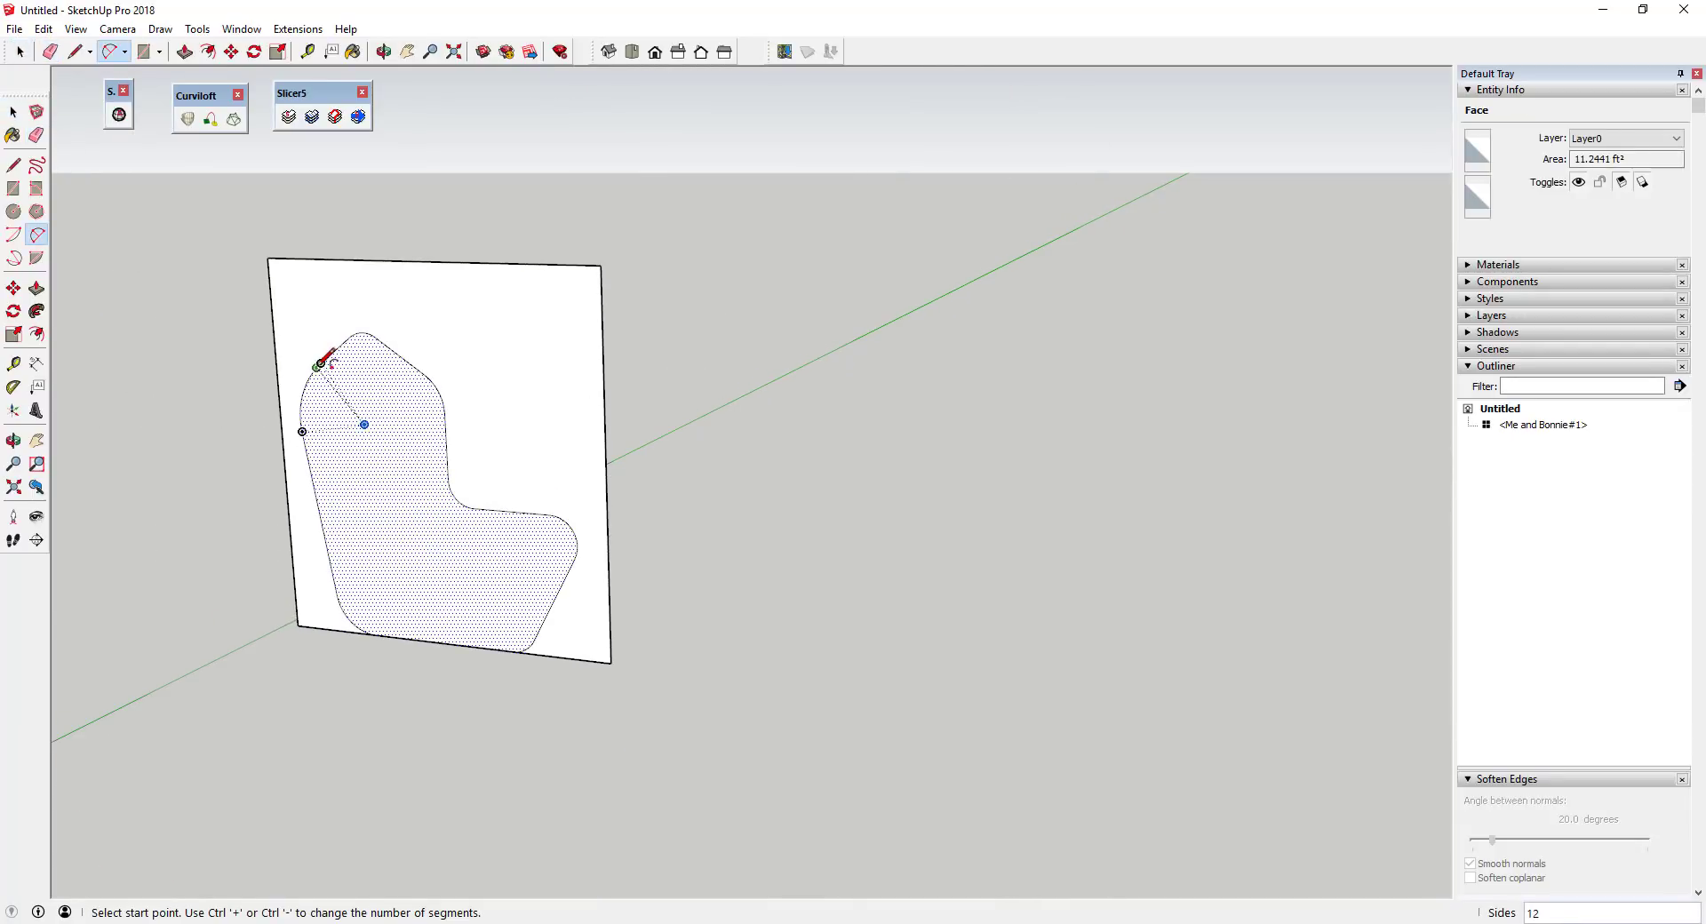
pyautogui.click(318, 367)
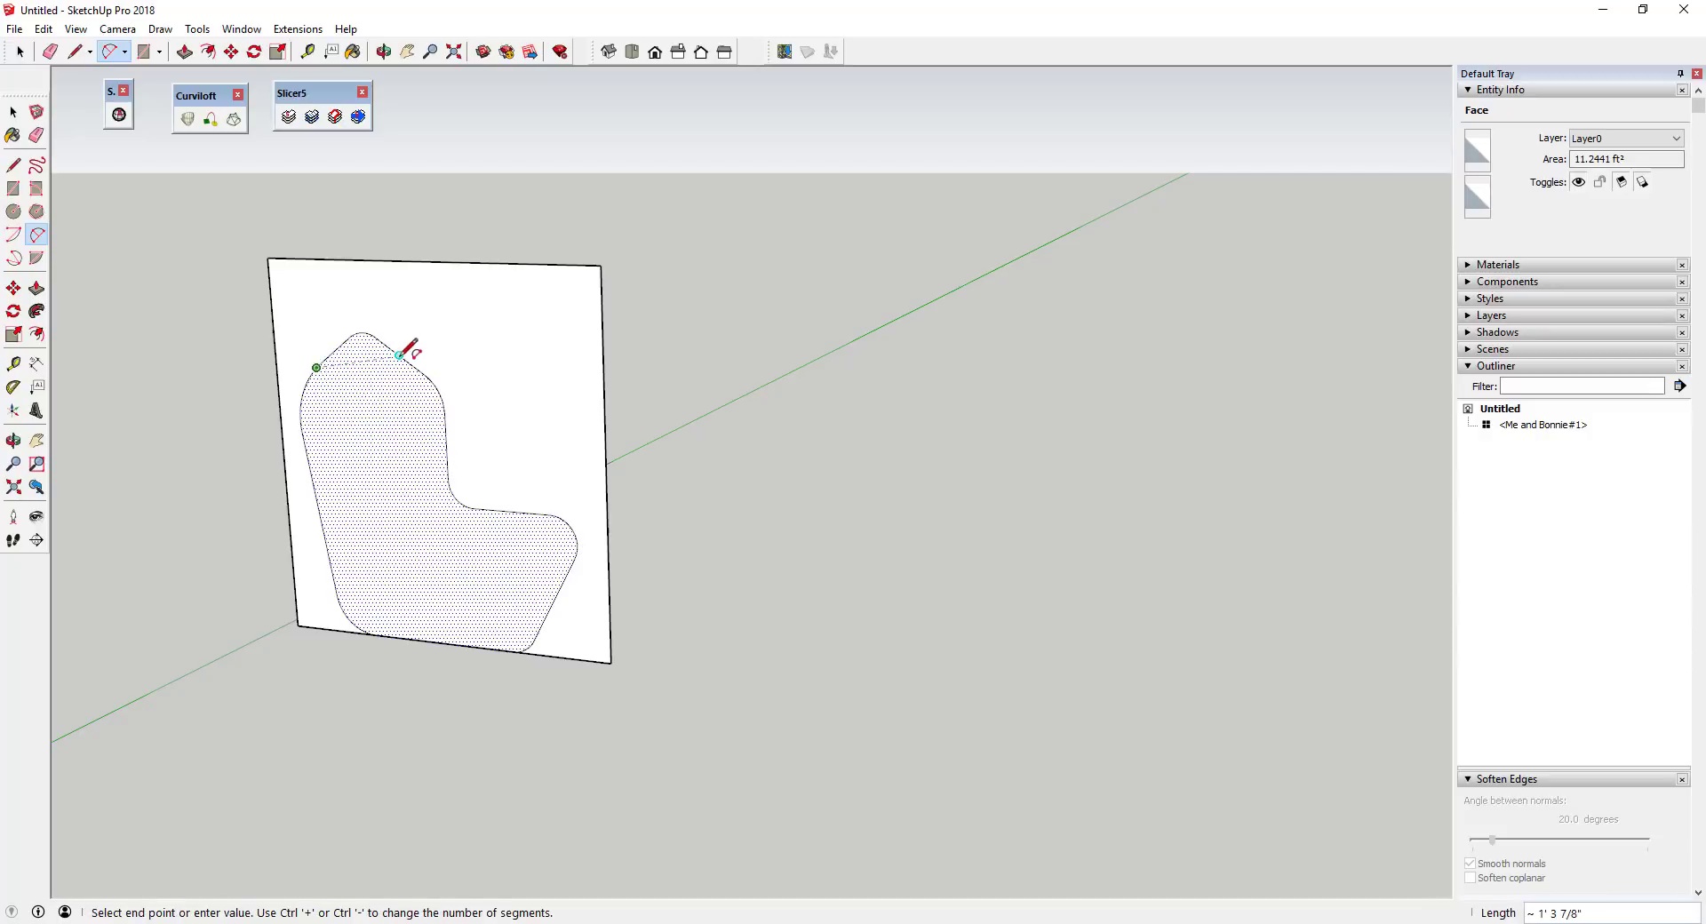
pyautogui.click(424, 373)
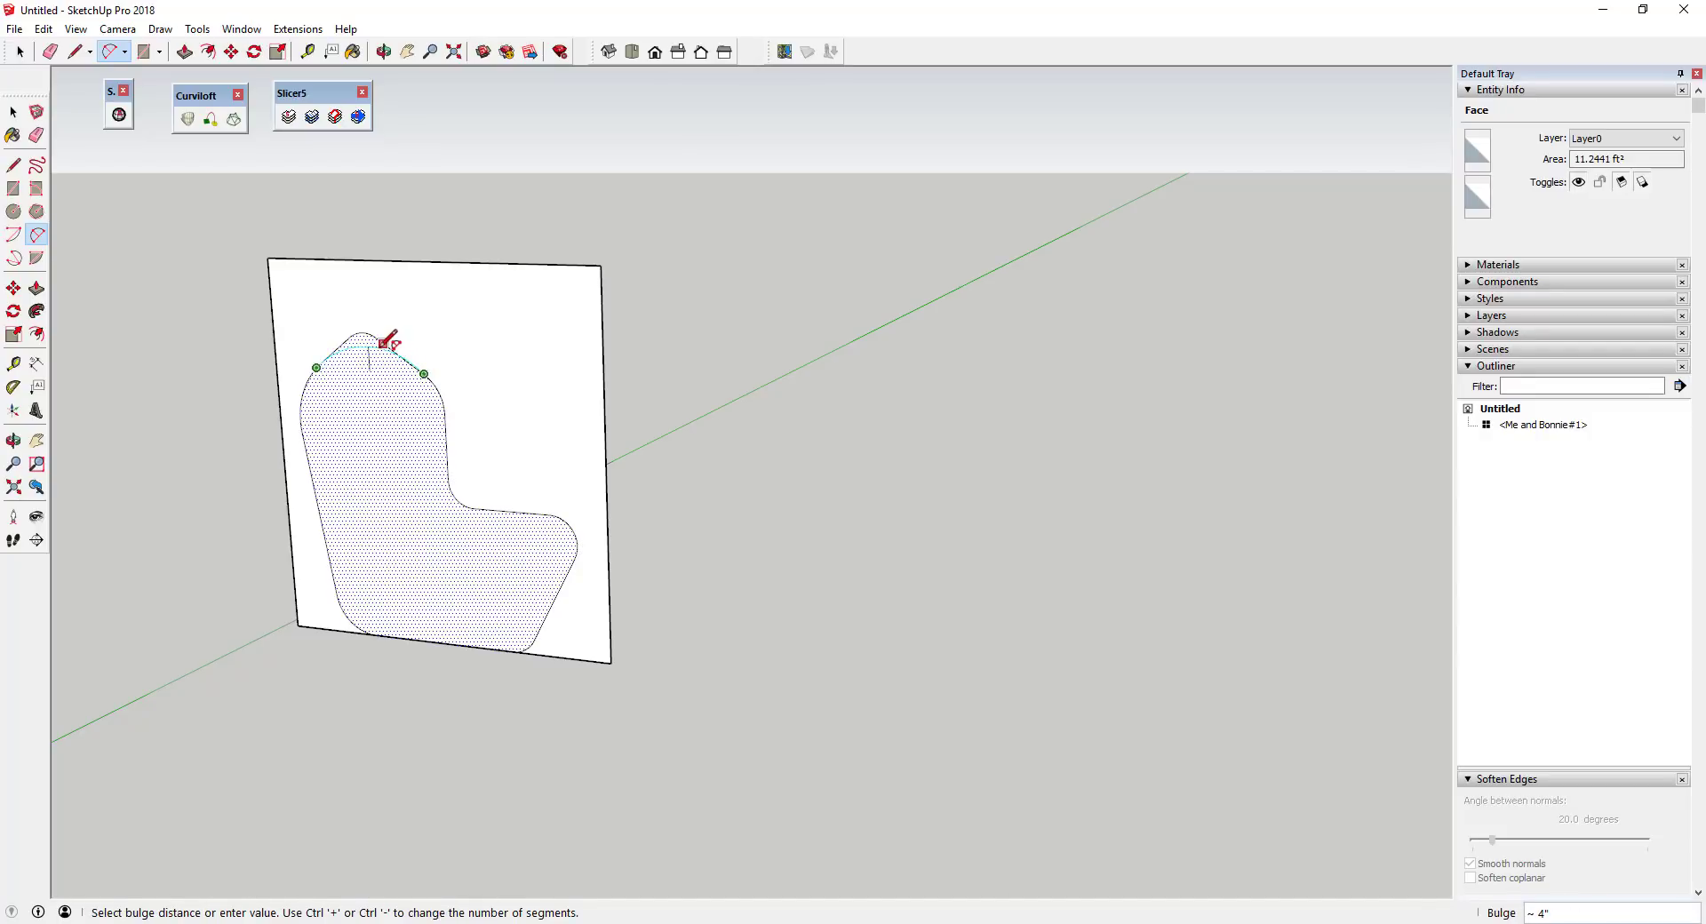
pyautogui.click(371, 341)
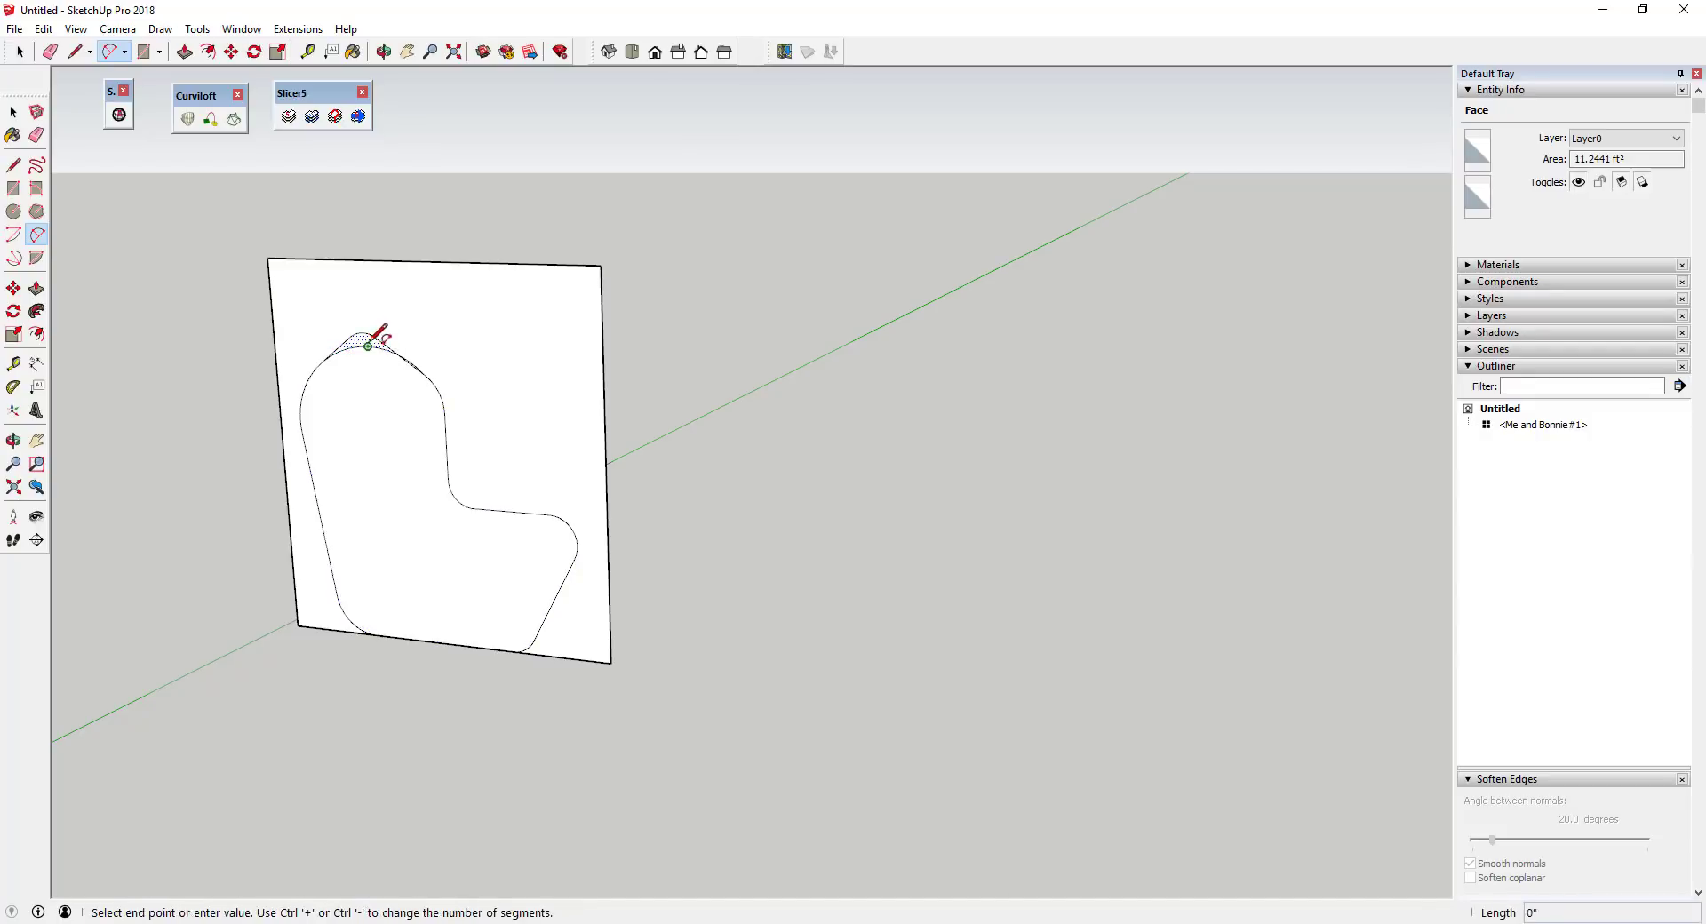
pyautogui.press('e')
pyautogui.scroll(10, 426, 351)
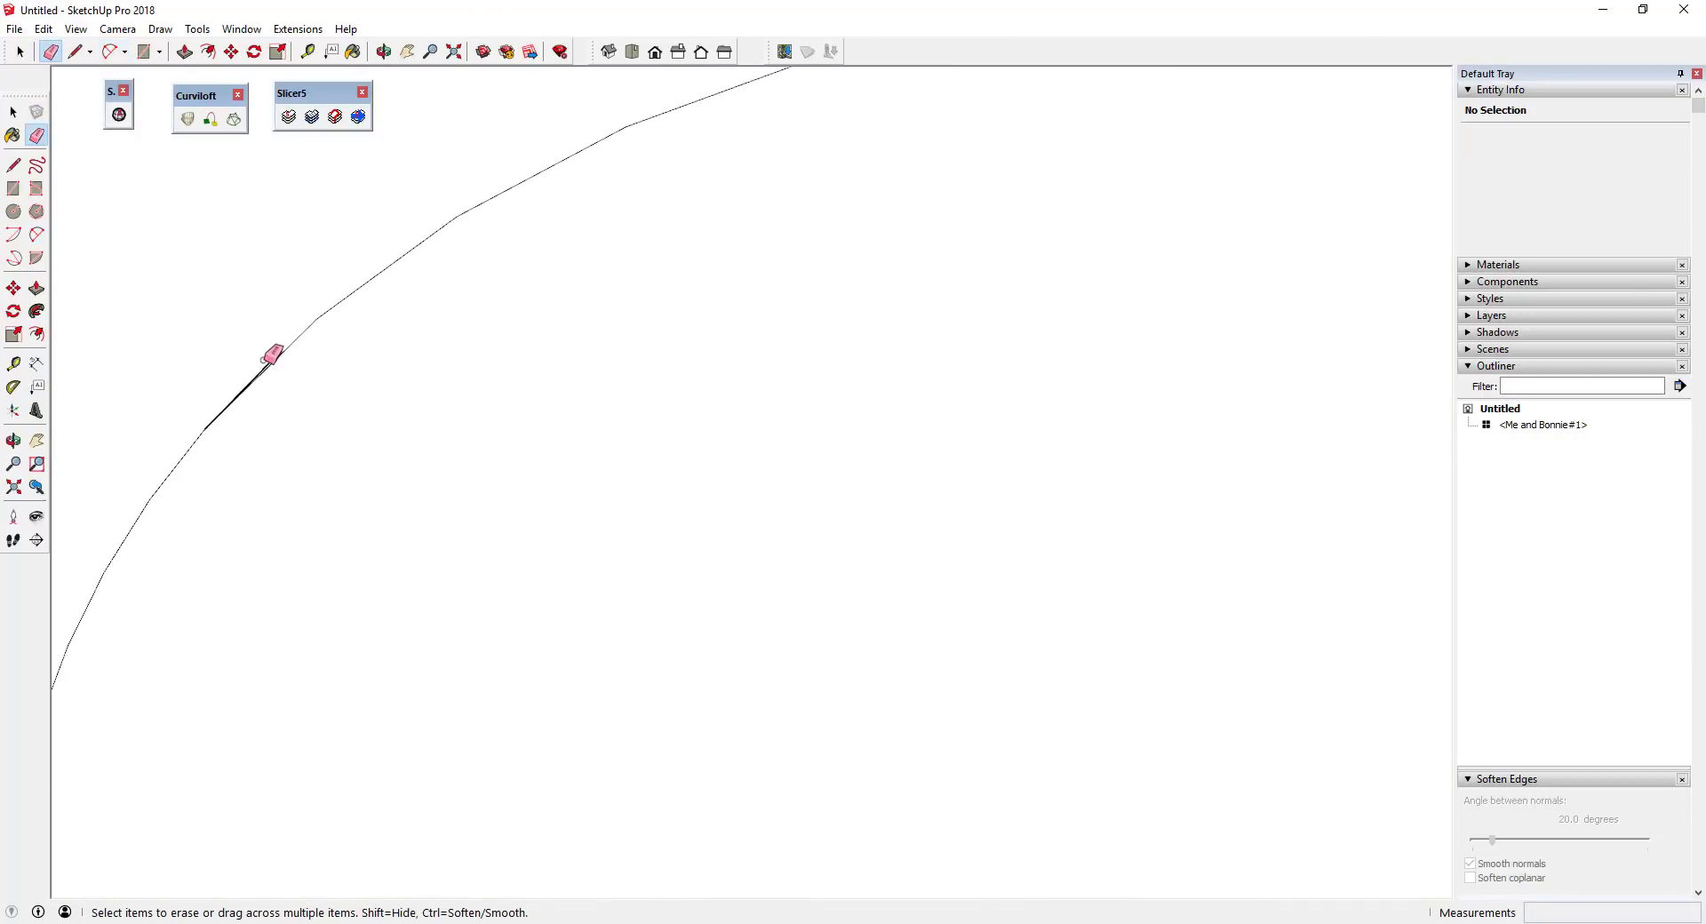
pyautogui.press('space')
pyautogui.scroll(-10, 213, 355)
pyautogui.click(433, 528)
pyautogui.moveTo(489, 620); pyautogui.dragTo(369, 594, button='middle')
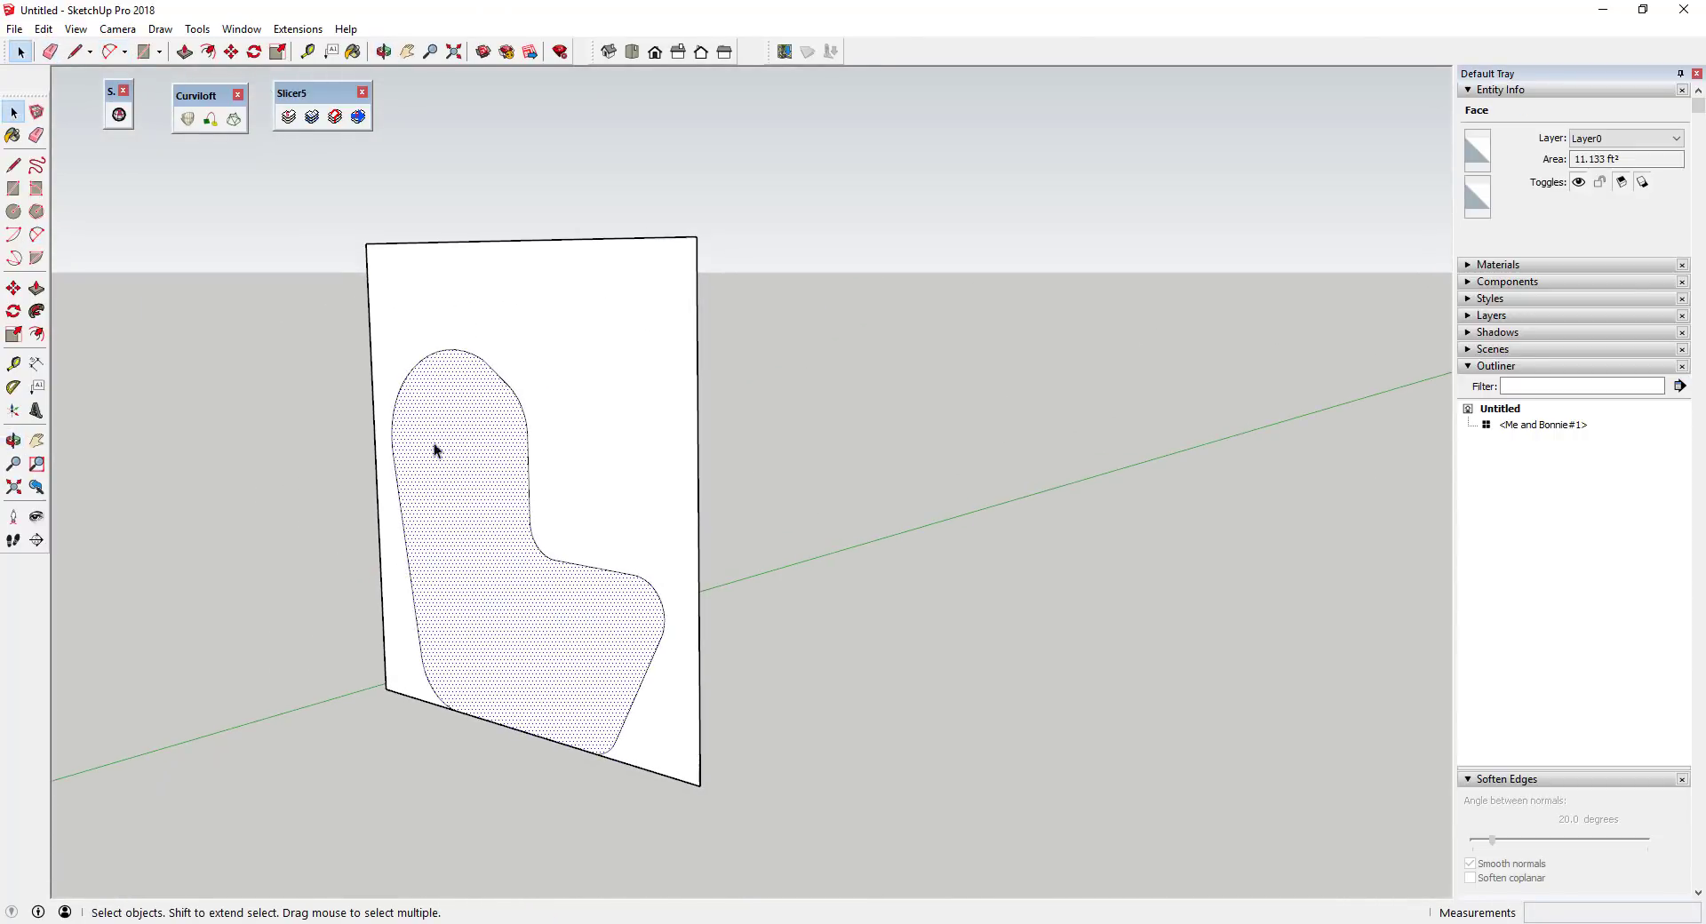
pyautogui.click(666, 724)
pyautogui.click(559, 647)
pyautogui.moveTo(332, 178); pyautogui.dragTo(791, 831)
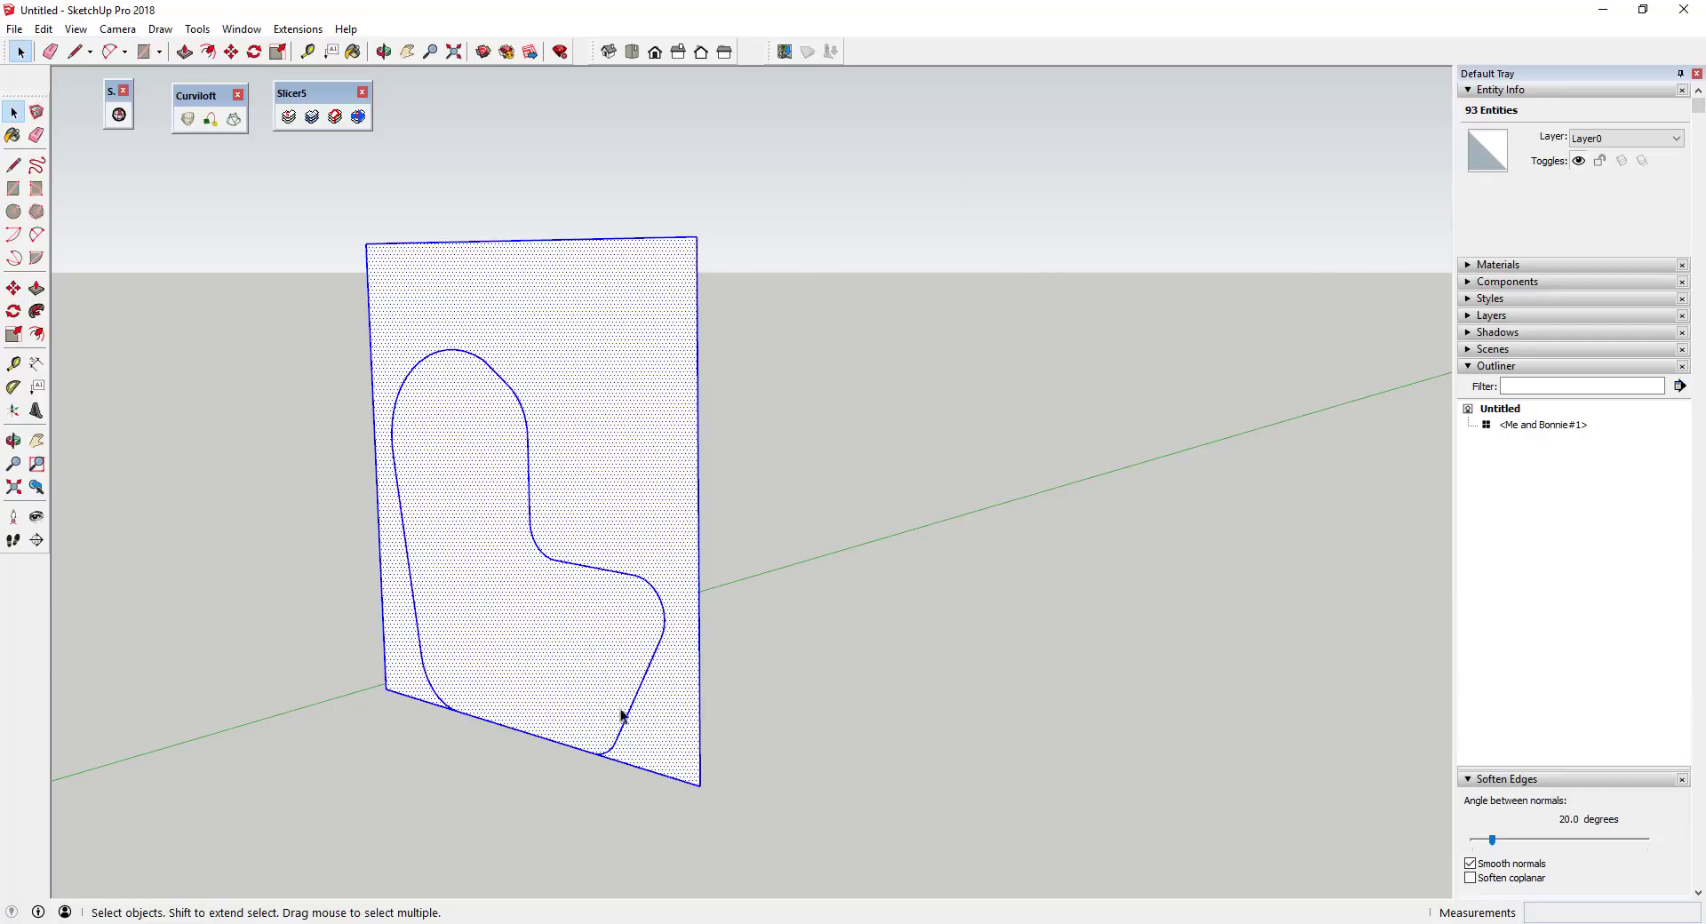
pyautogui.press('m')
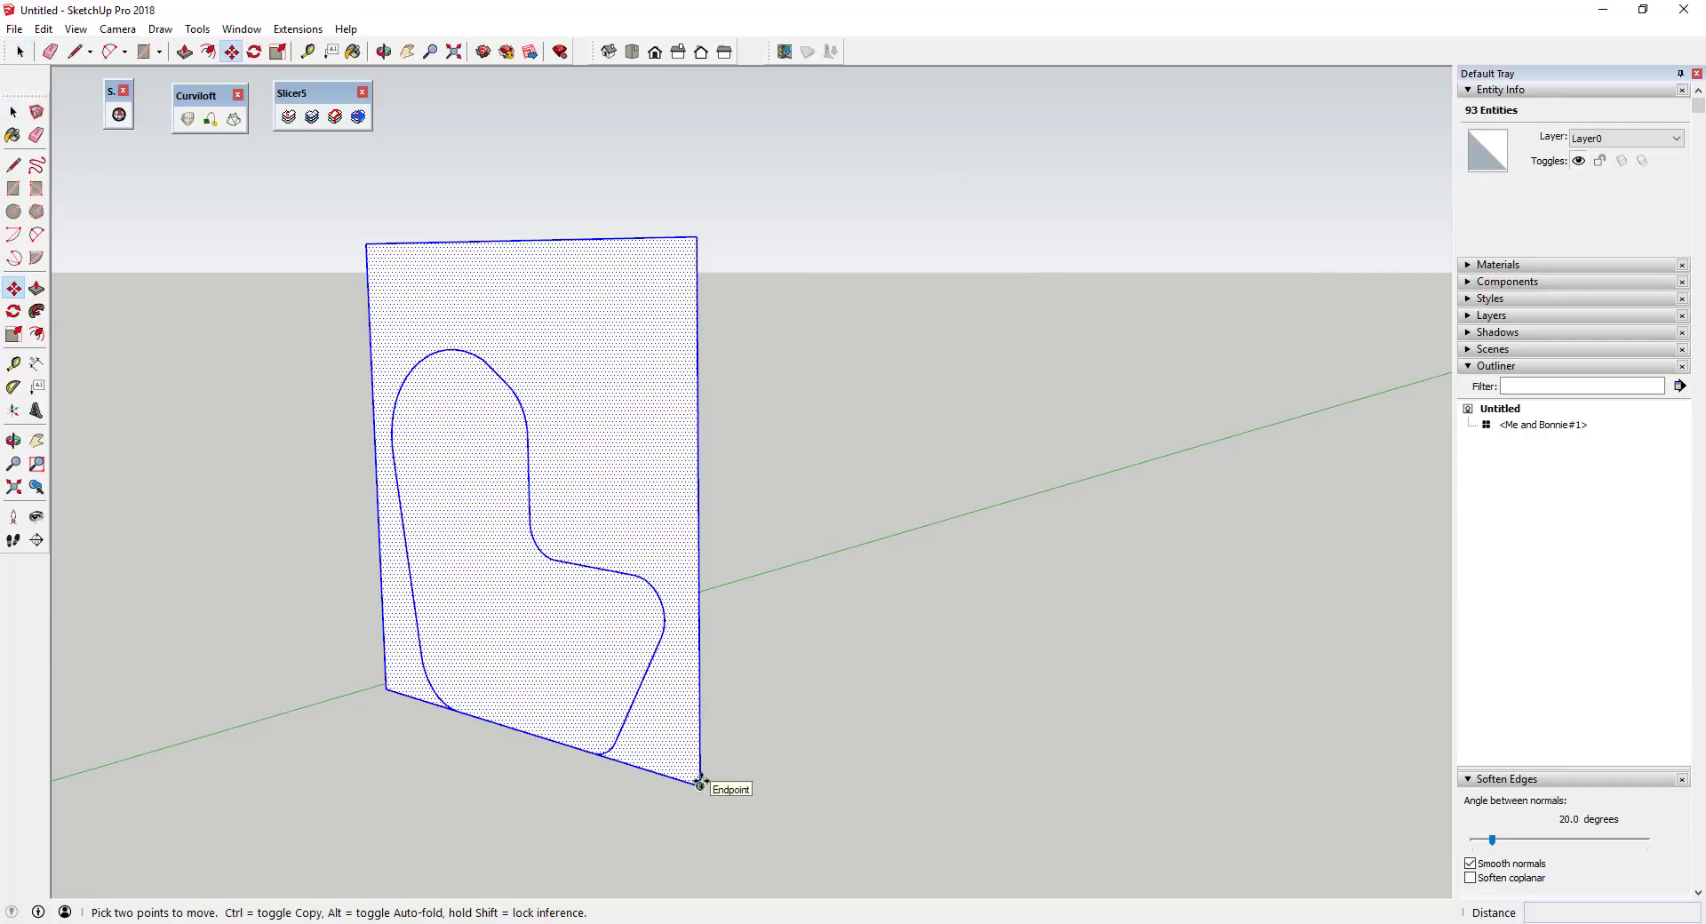
pyautogui.press('ctrl')
pyautogui.click(700, 786)
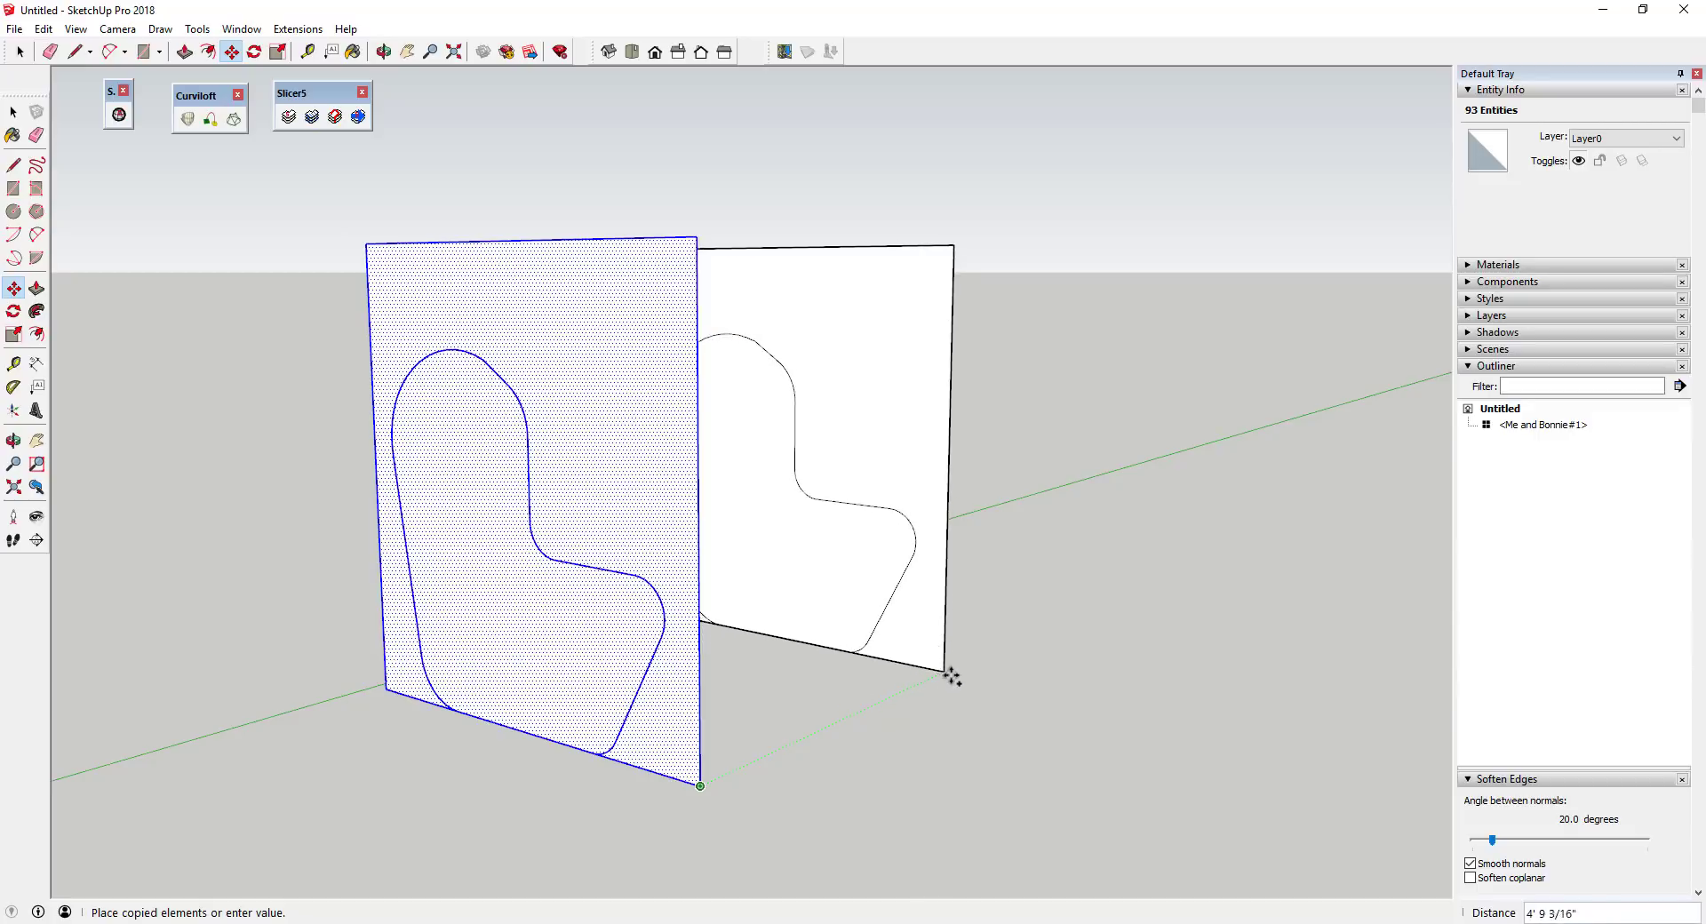
pyautogui.press('space')
pyautogui.moveTo(286, 165); pyautogui.dragTo(861, 898)
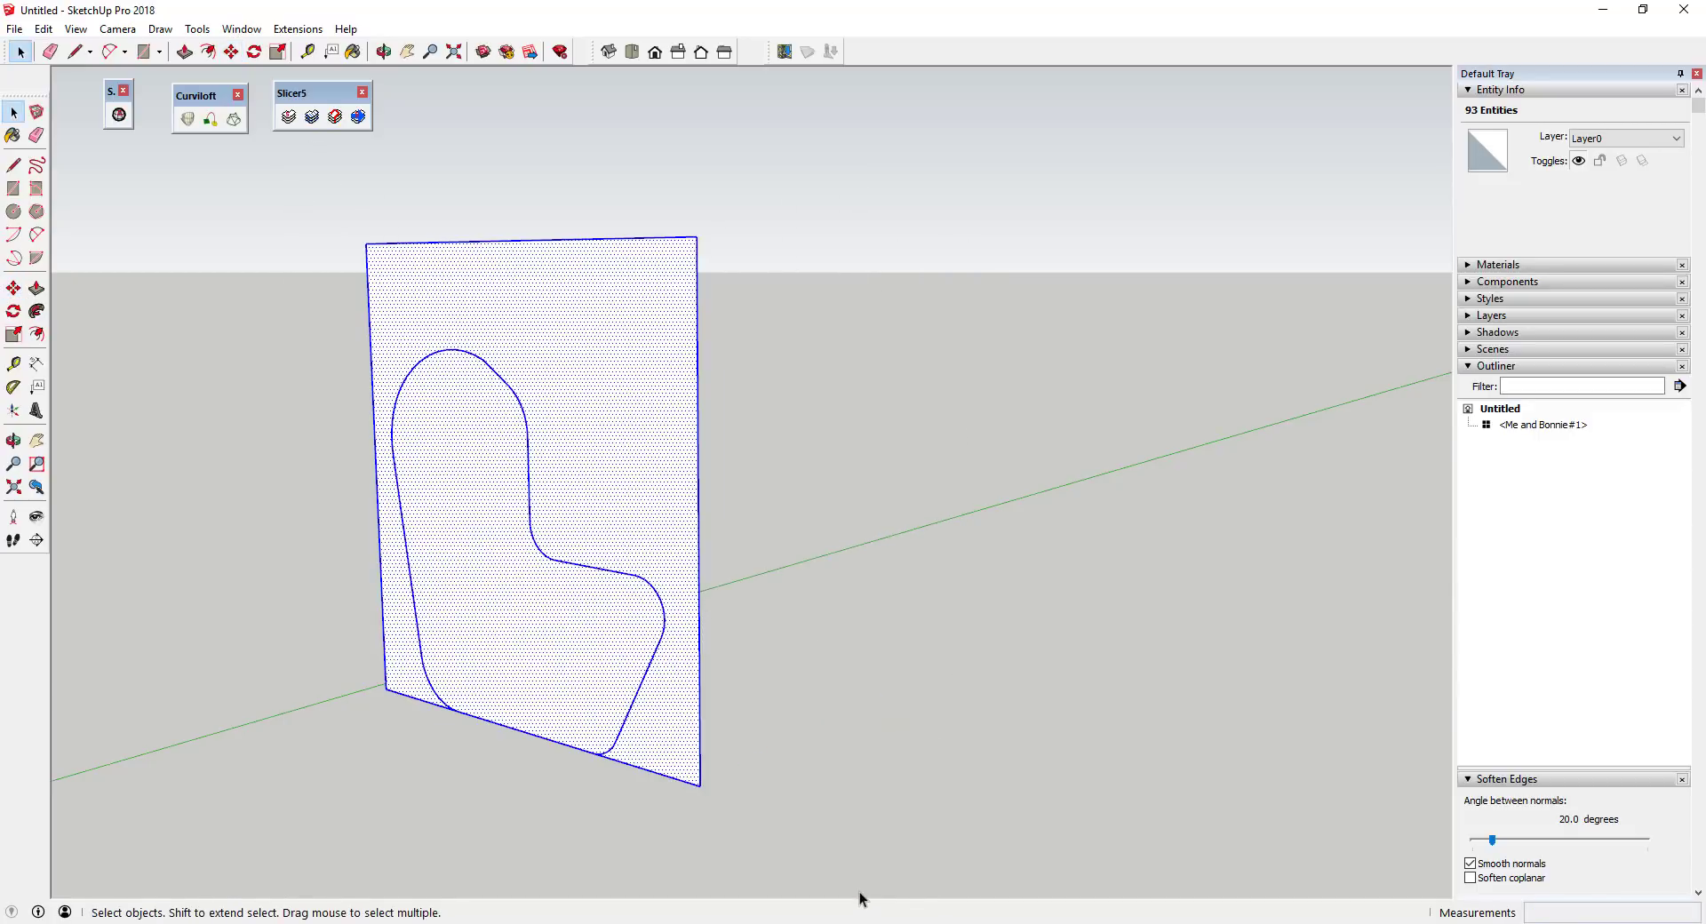
pyautogui.press('m')
pyautogui.click(701, 786)
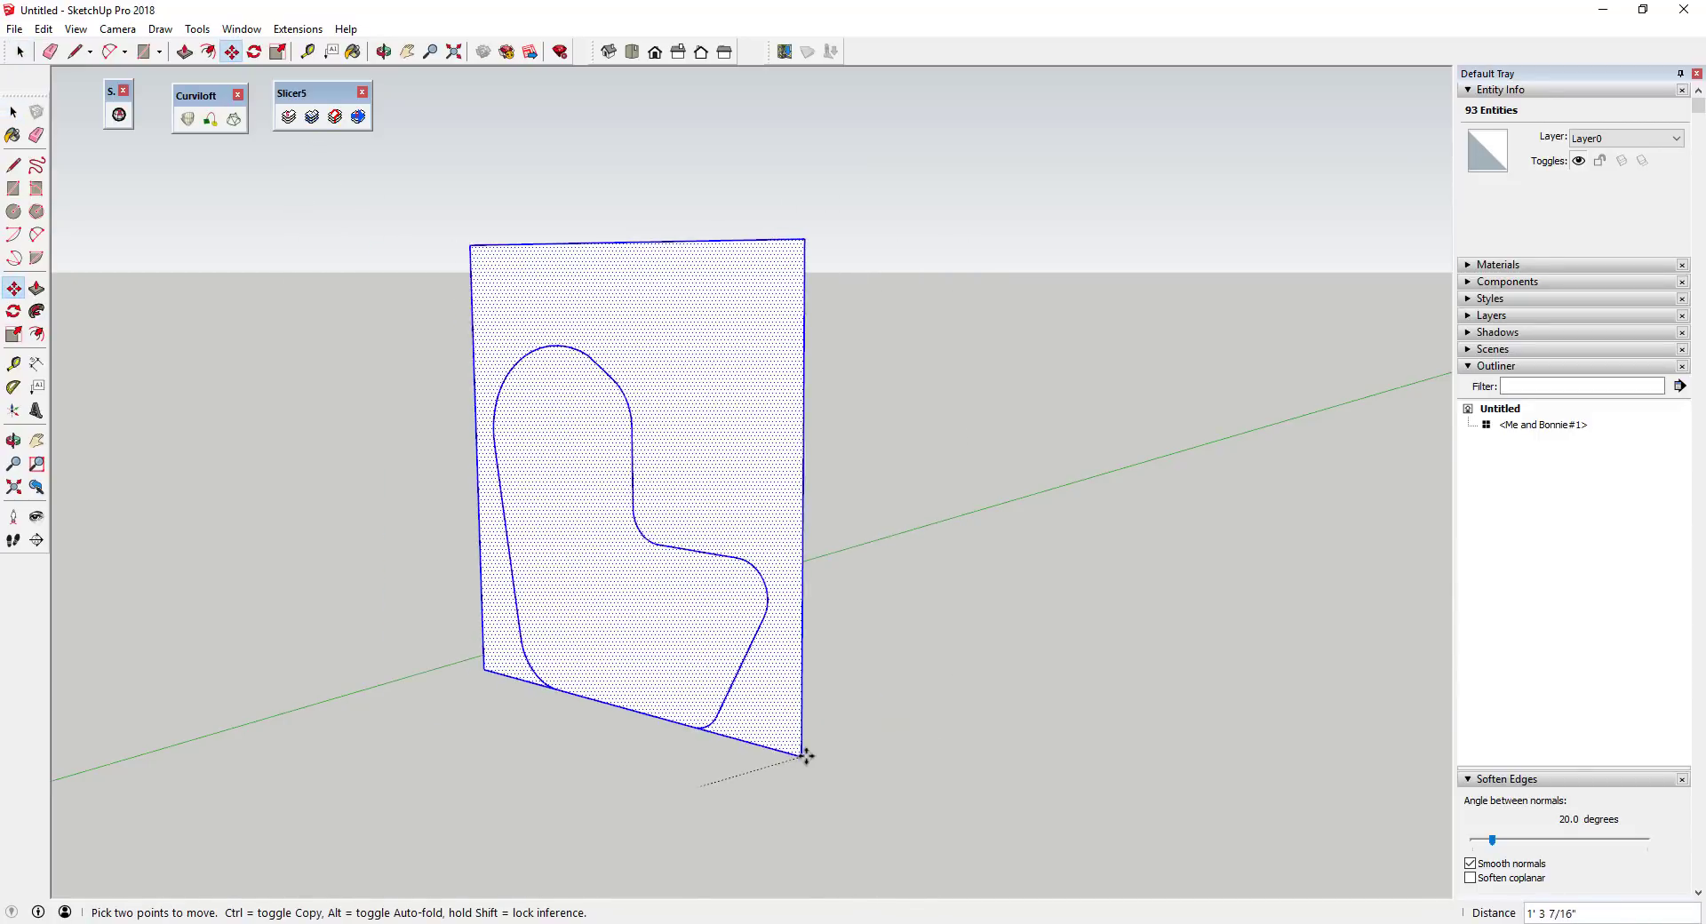
pyautogui.press('ctrl')
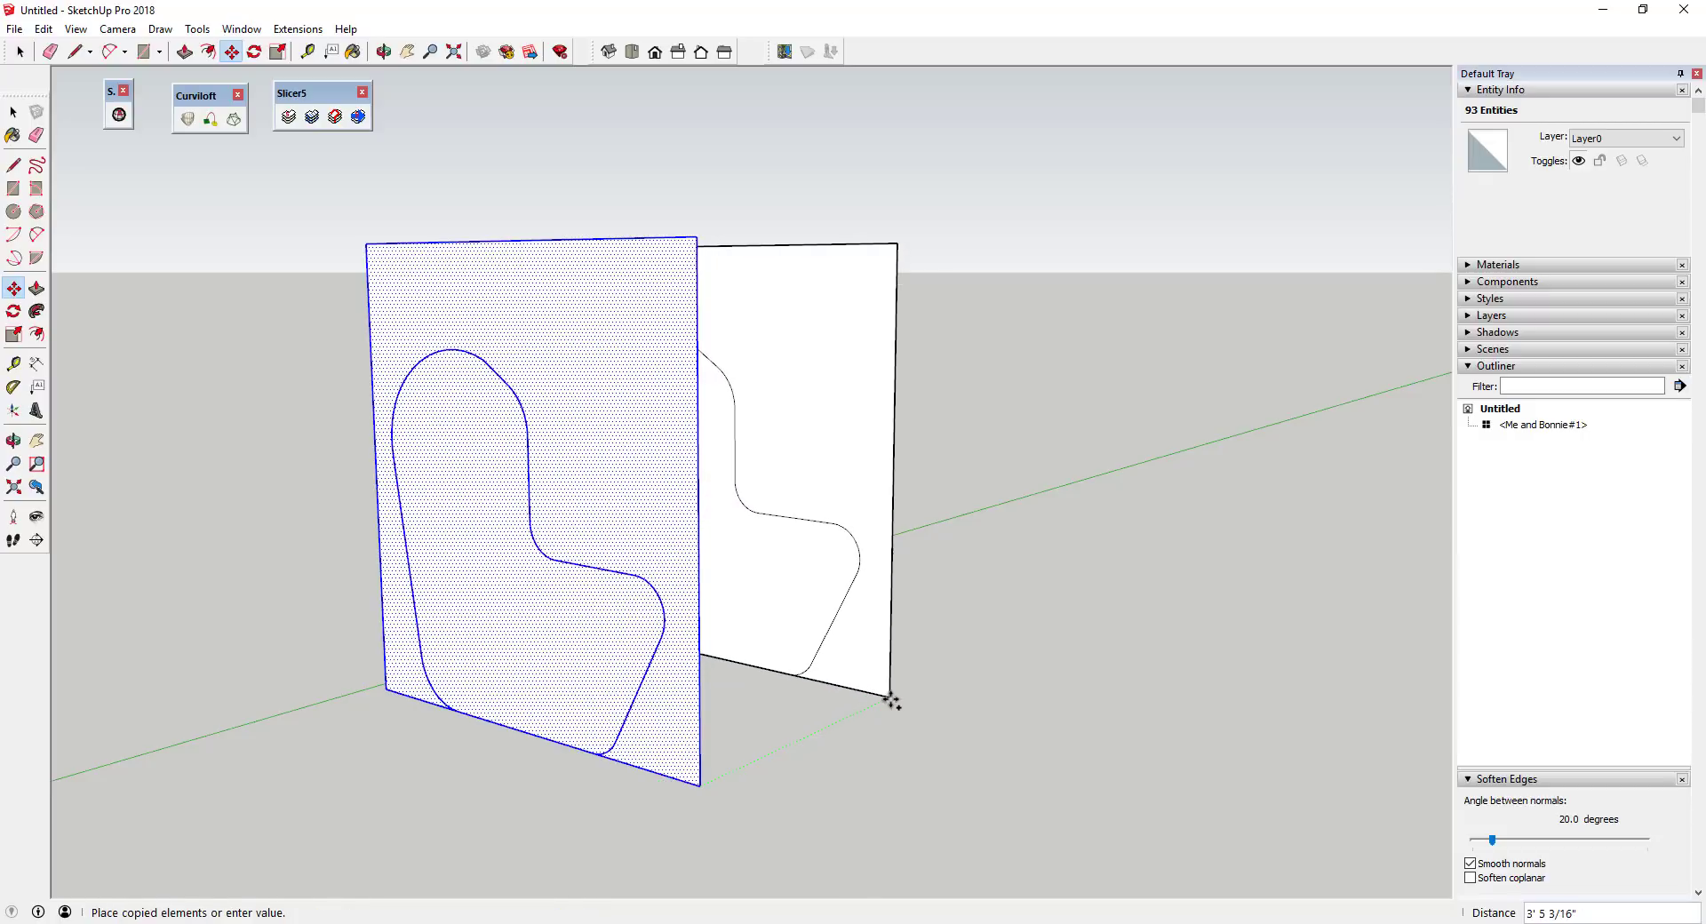
pyautogui.press('space')
# Erase the rectangle's edges around the chair profile, including the leftover bottom edge pieces on both sides
pyautogui.scroll(-2, 729, 428)
pyautogui.press('e')
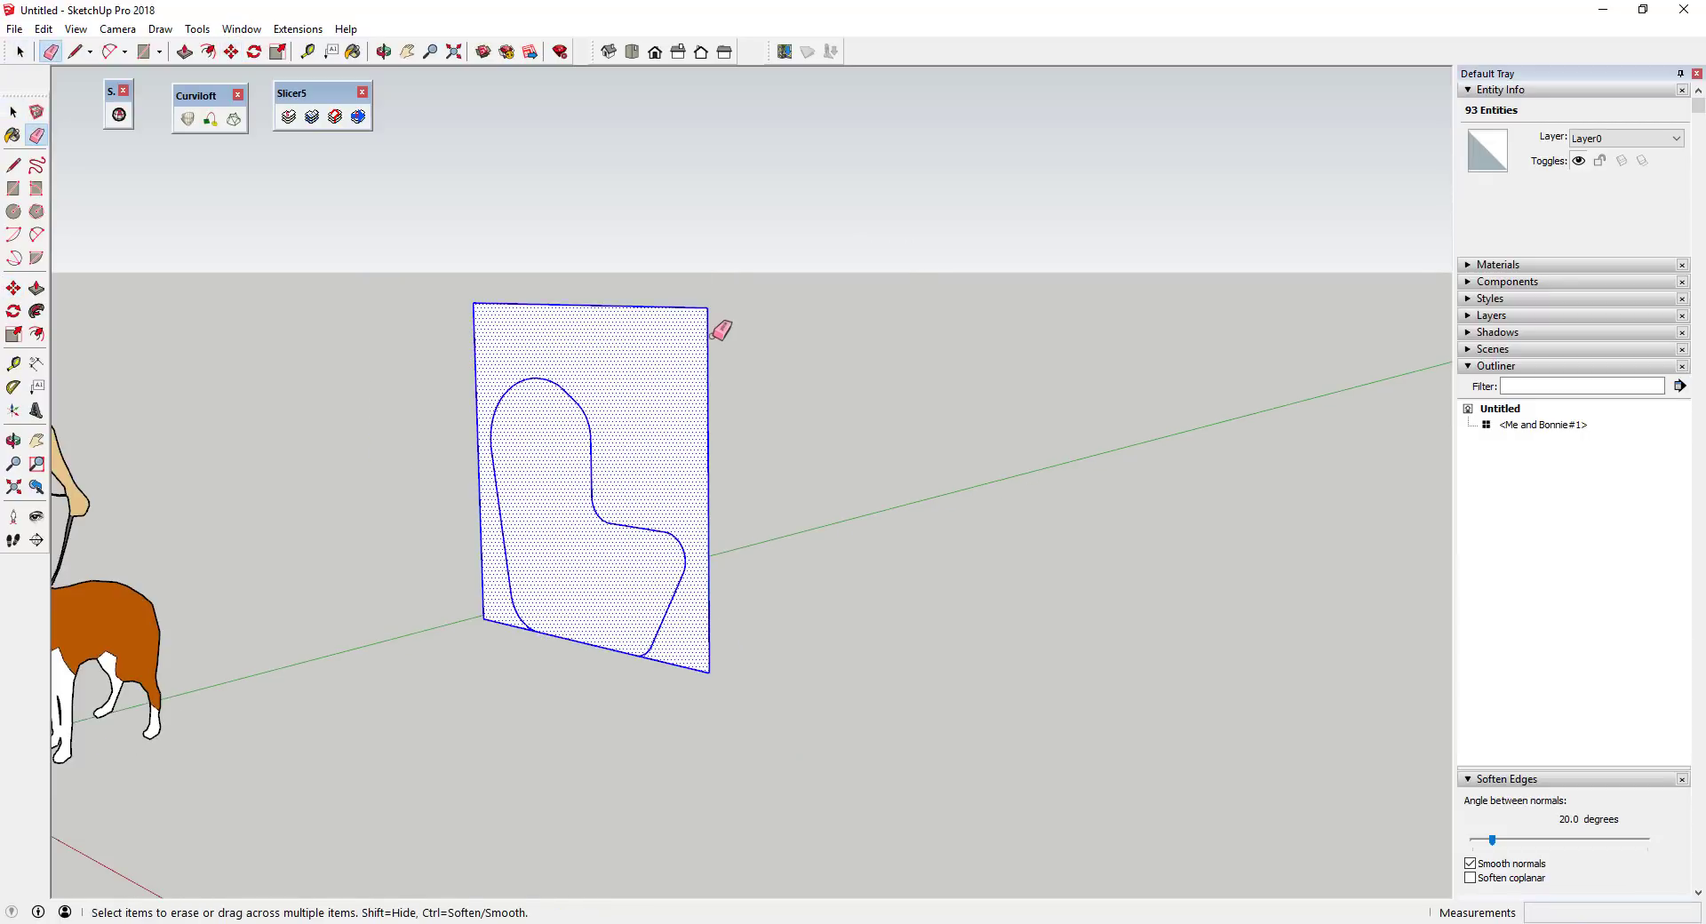
pyautogui.moveTo(713, 323); pyautogui.dragTo(673, 300)
pyautogui.moveTo(489, 341); pyautogui.dragTo(465, 354)
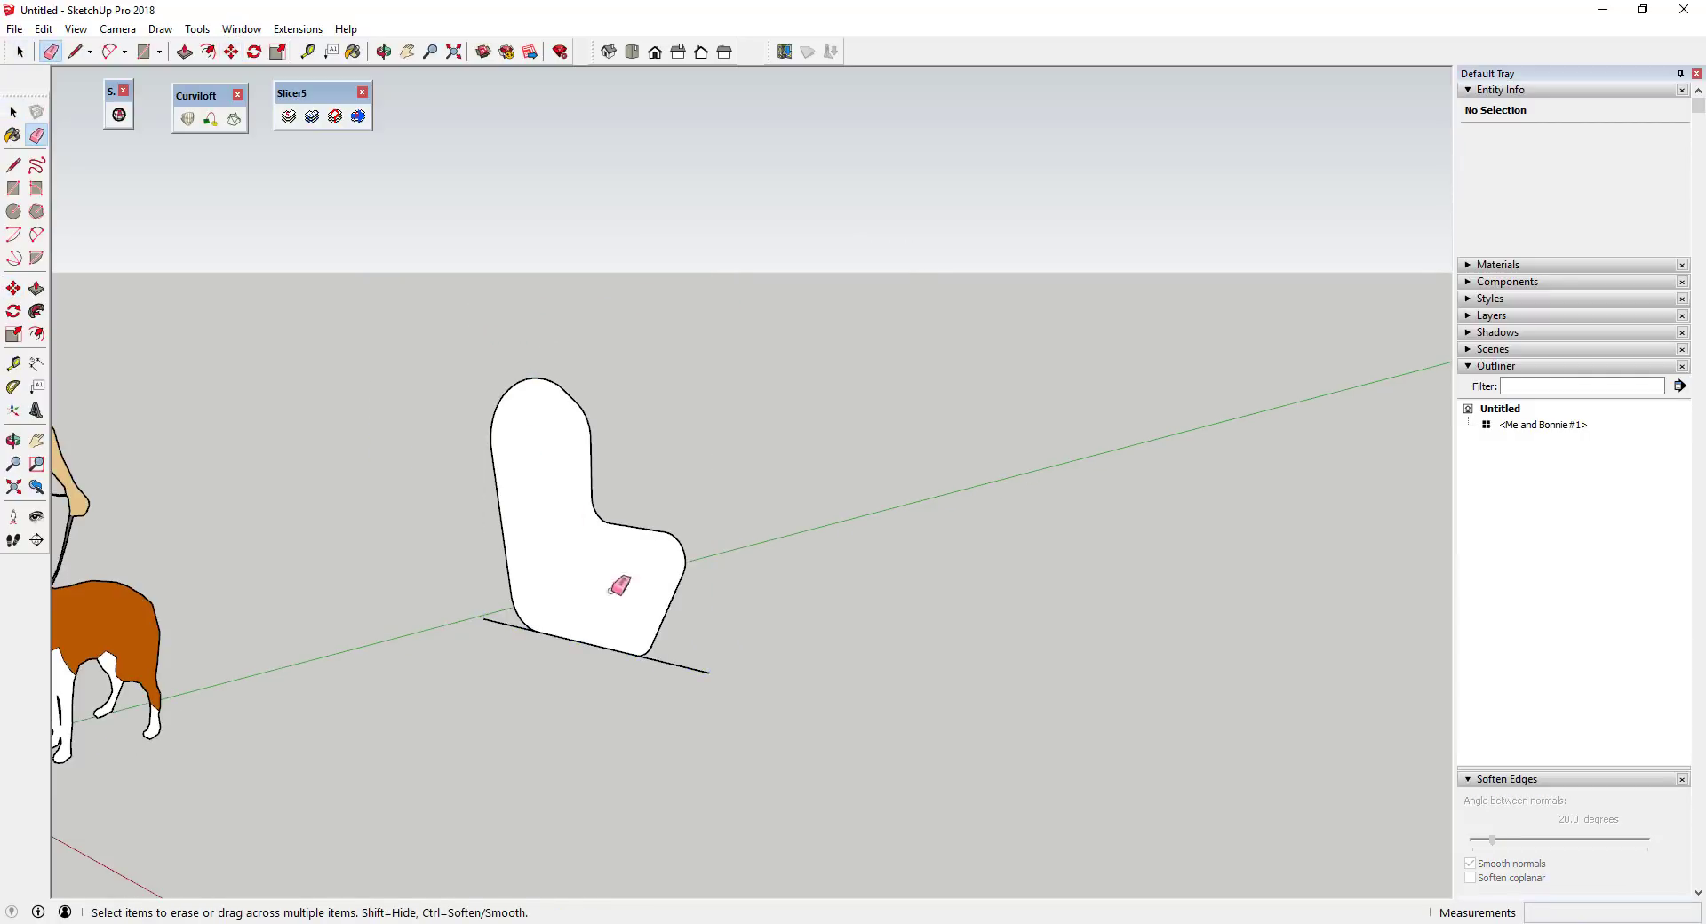
pyautogui.click(684, 666)
# Select the chair profile's face with its edges and copy it about 2' along the green axis
pyautogui.press('space')
pyautogui.click(599, 574)
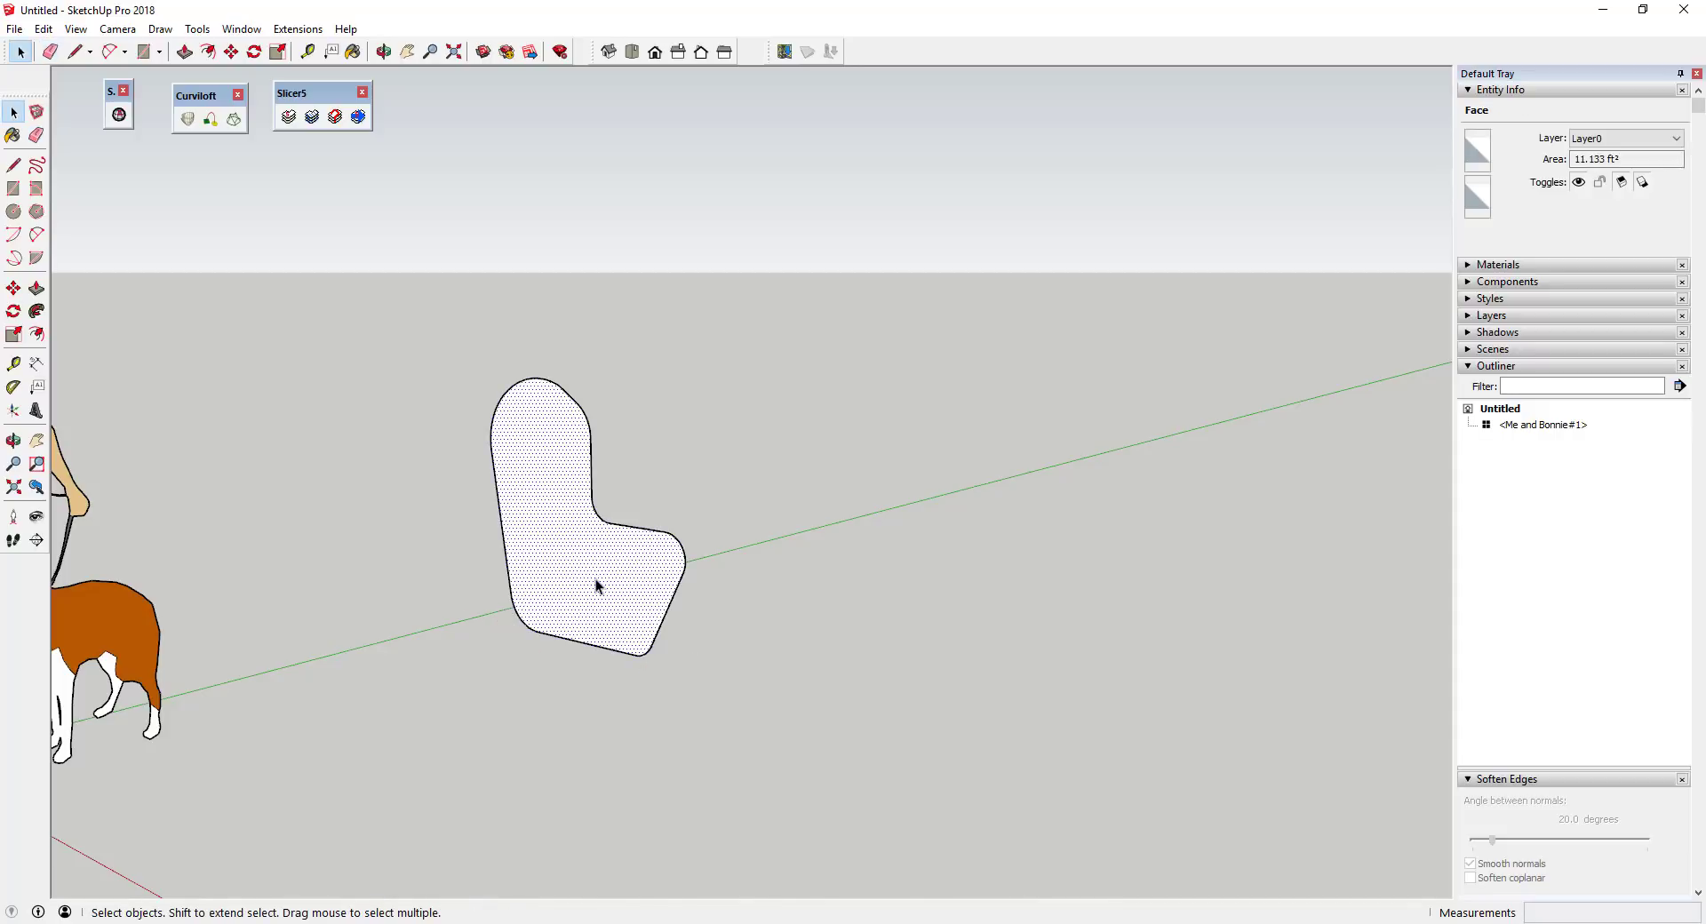
pyautogui.doubleClick(596, 578)
pyautogui.press('m')
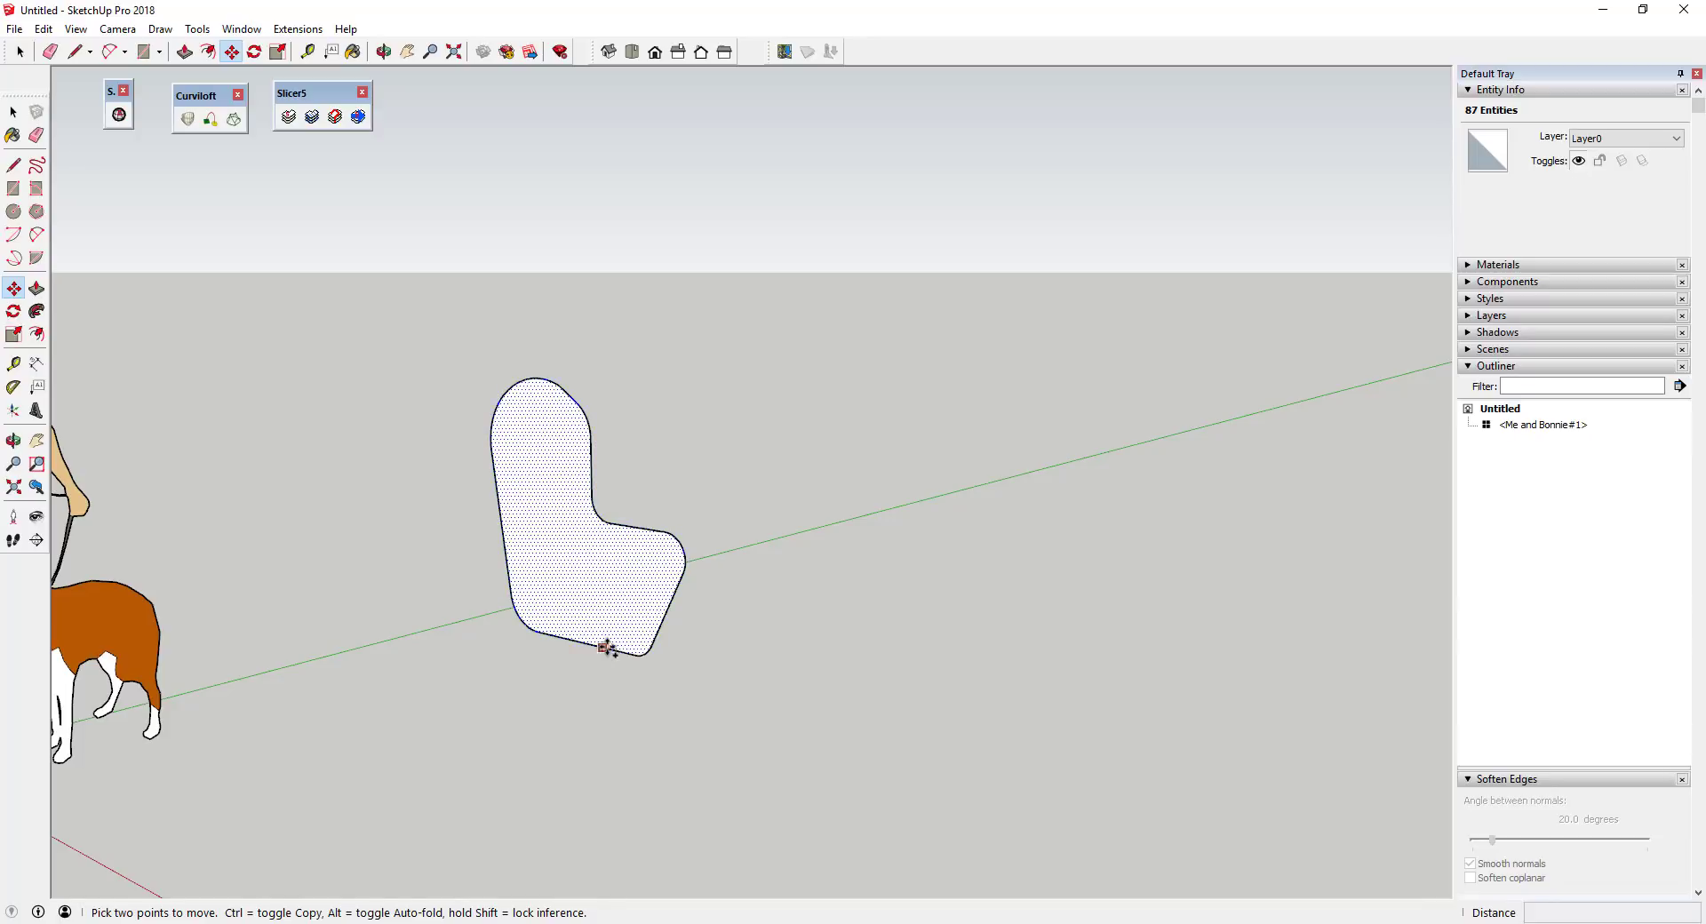
pyautogui.click(604, 647)
pyautogui.press('ctrl')
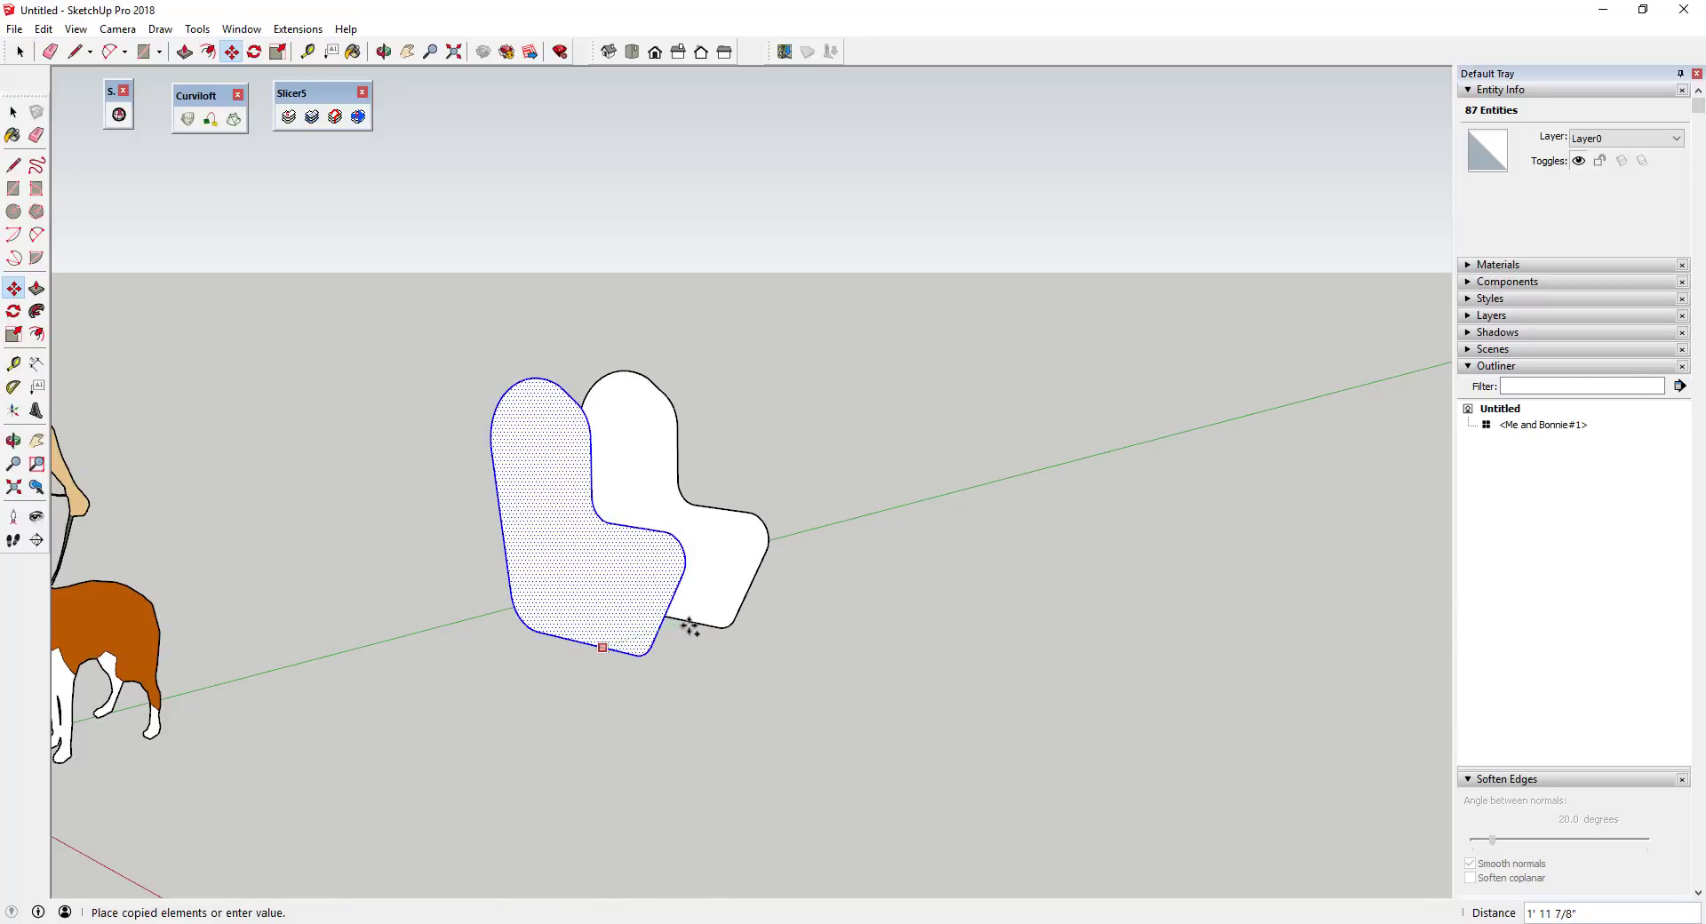
pyautogui.click(689, 626)
pyautogui.press('space')
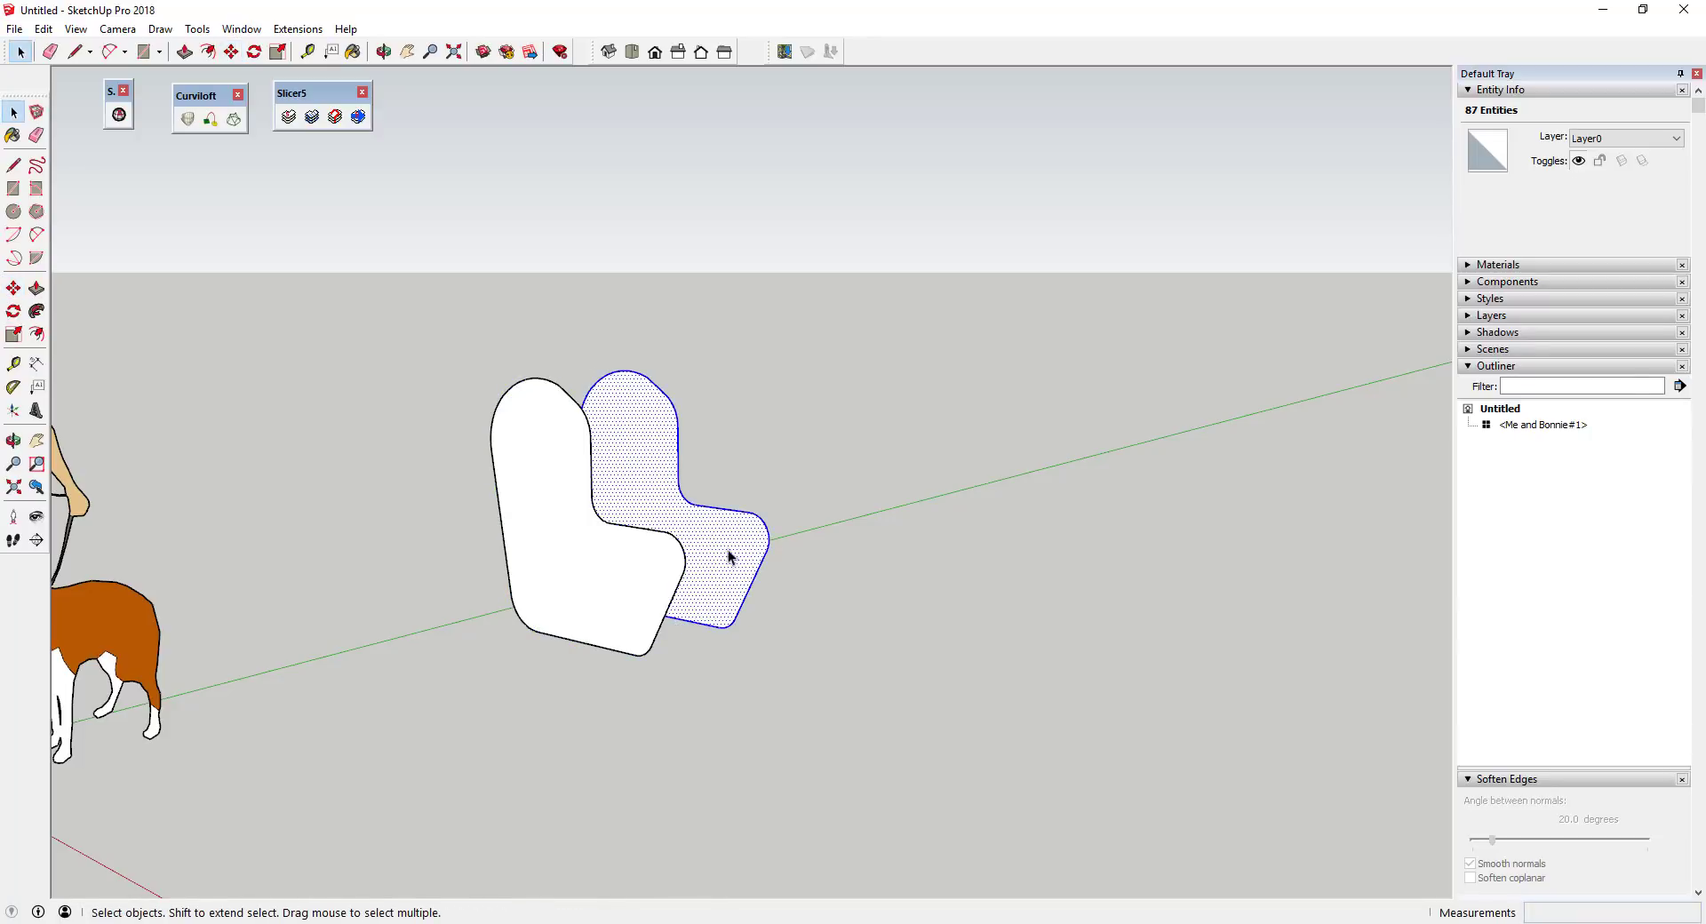
pyautogui.moveTo(685, 504); pyautogui.dragTo(698, 514)
pyautogui.press('s')
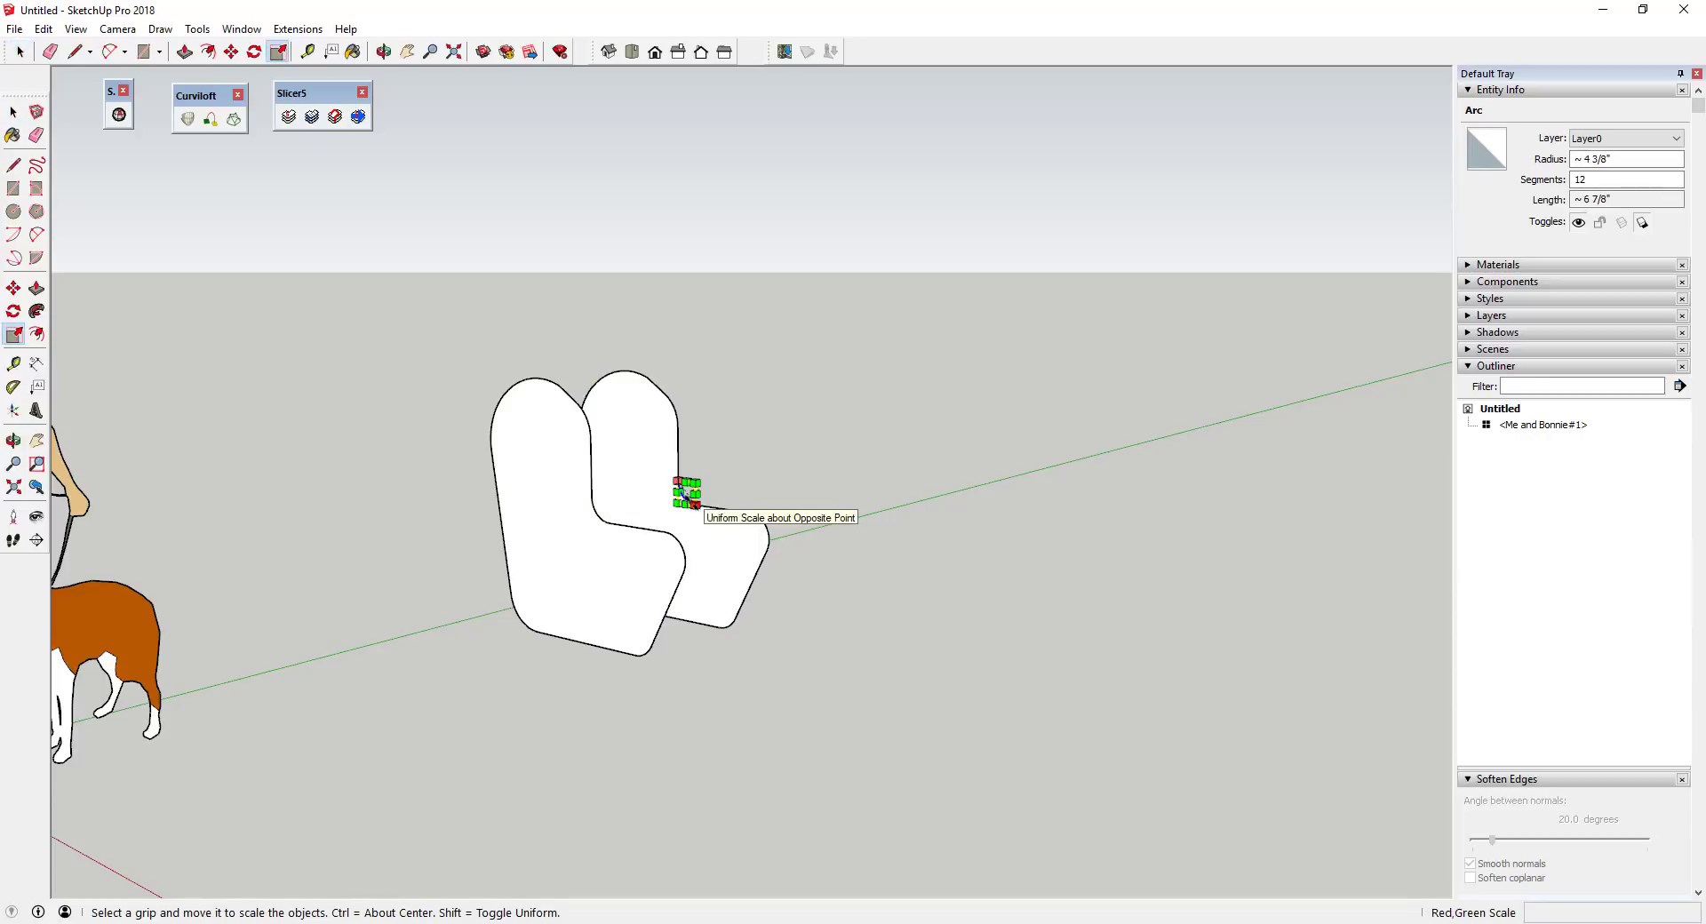
pyautogui.press('space')
# Scale the copied profile to about 1.16 of its height and stretch it forward to make the seat deeper
pyautogui.scroll(-3, 603, 428)
pyautogui.doubleClick(639, 425)
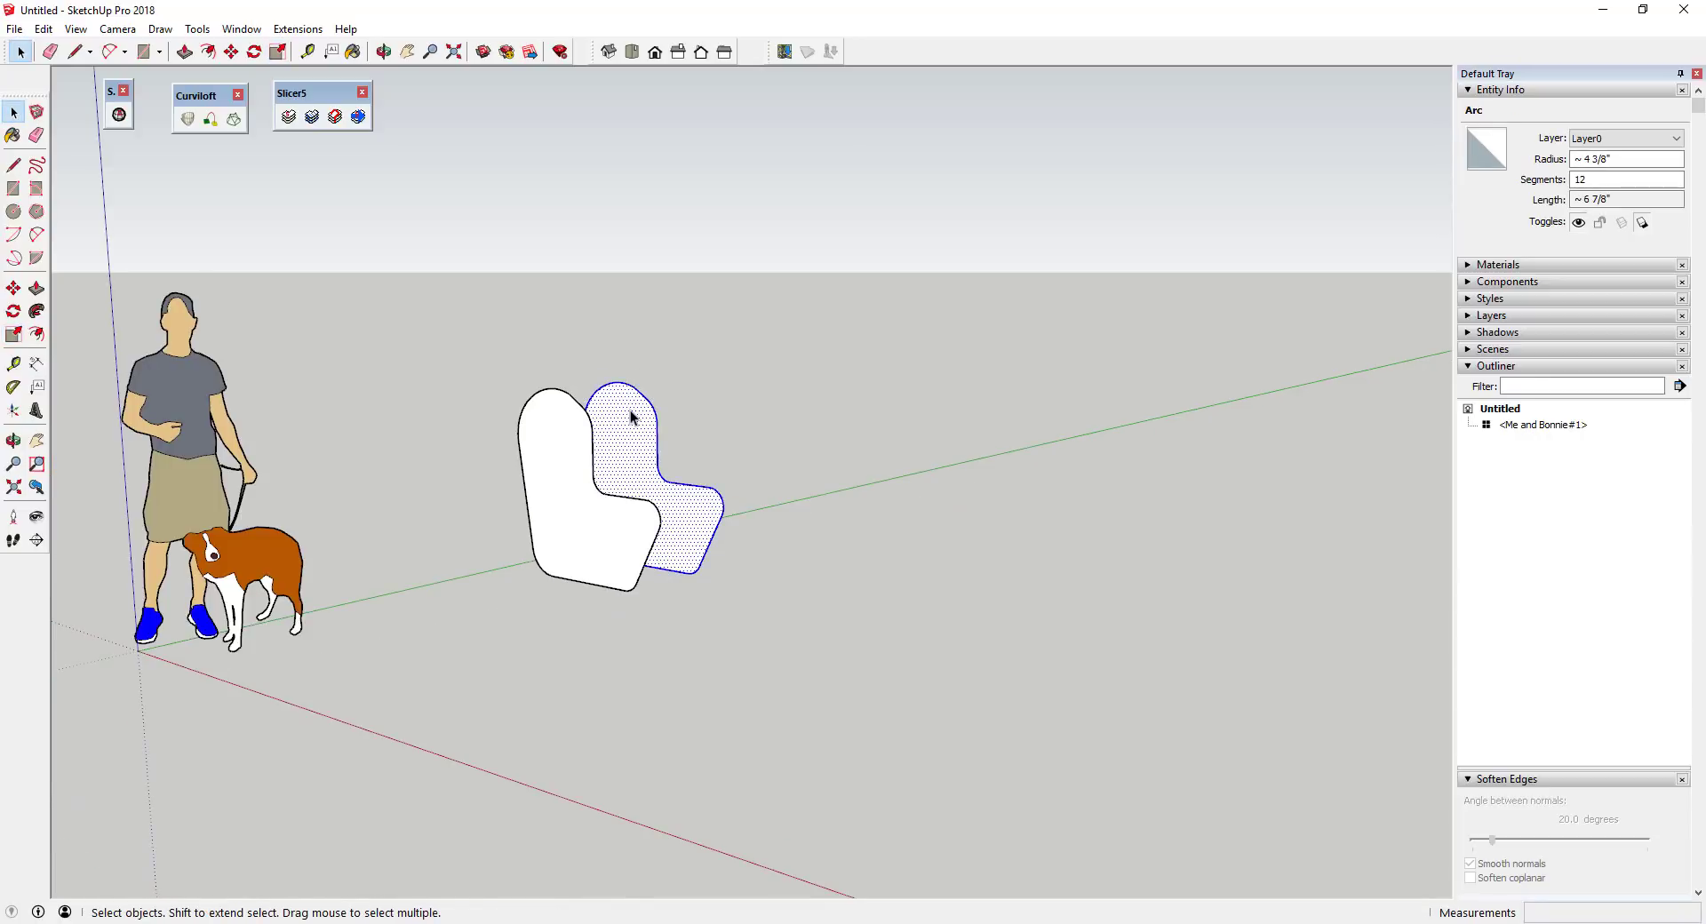
pyautogui.press('s')
pyautogui.moveTo(650, 373); pyautogui.dragTo(649, 351)
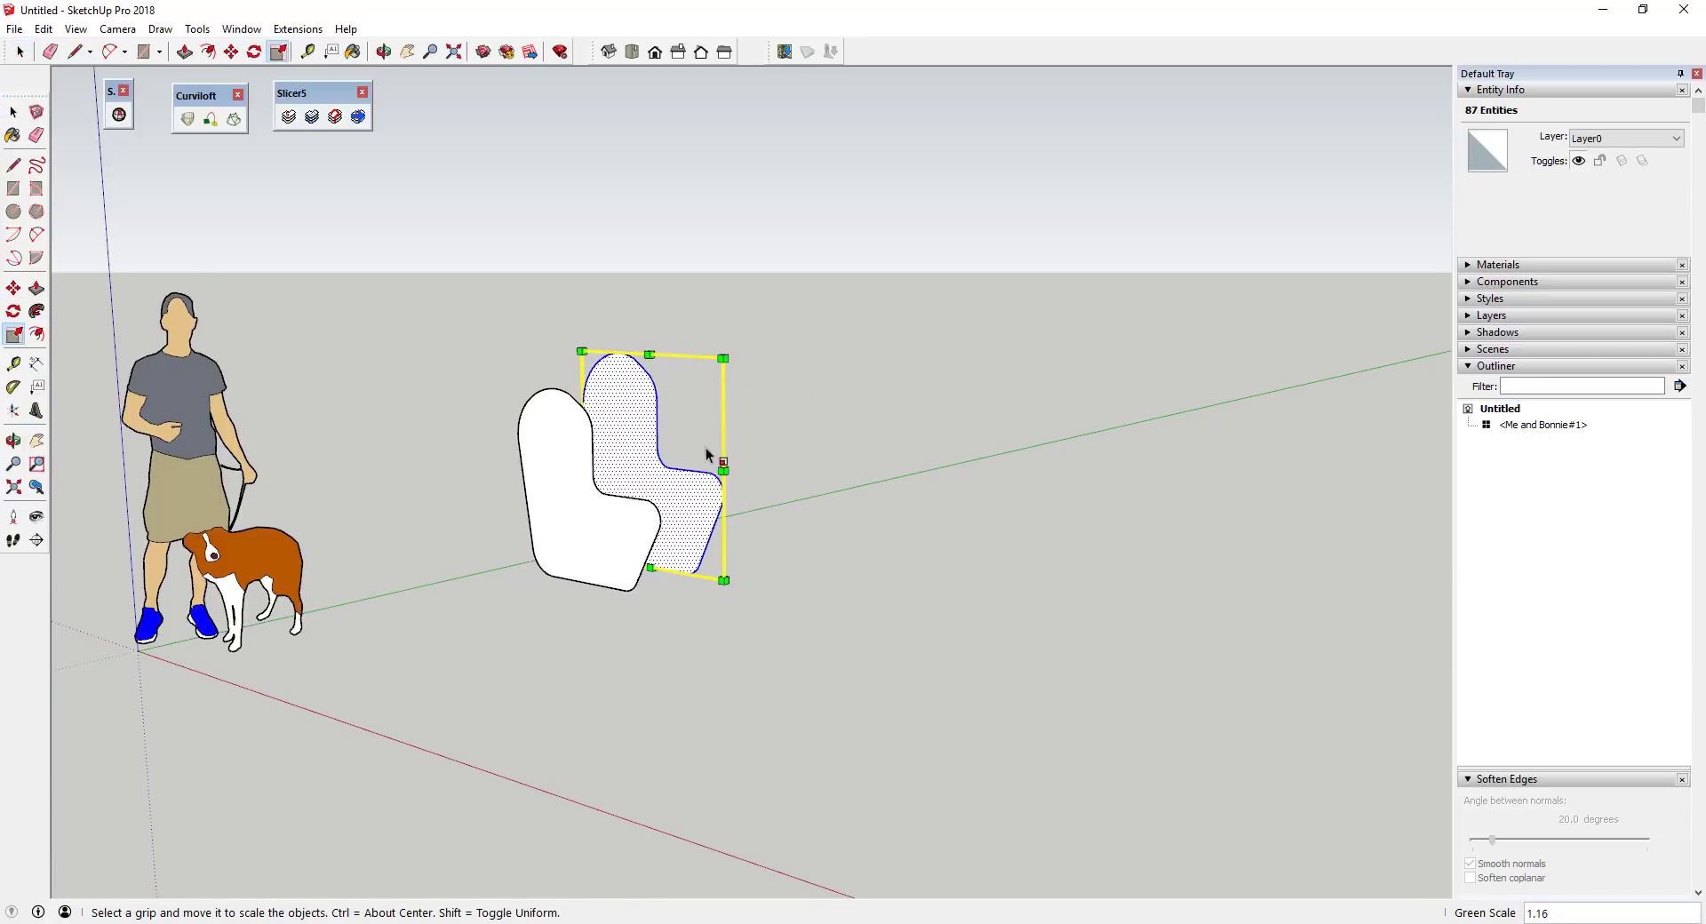
pyautogui.moveTo(723, 472); pyautogui.dragTo(762, 474)
pyautogui.press('space')
# Move the seat's top edges of the enlarged copy down by about 4"
pyautogui.moveTo(656, 438); pyautogui.dragTo(803, 499)
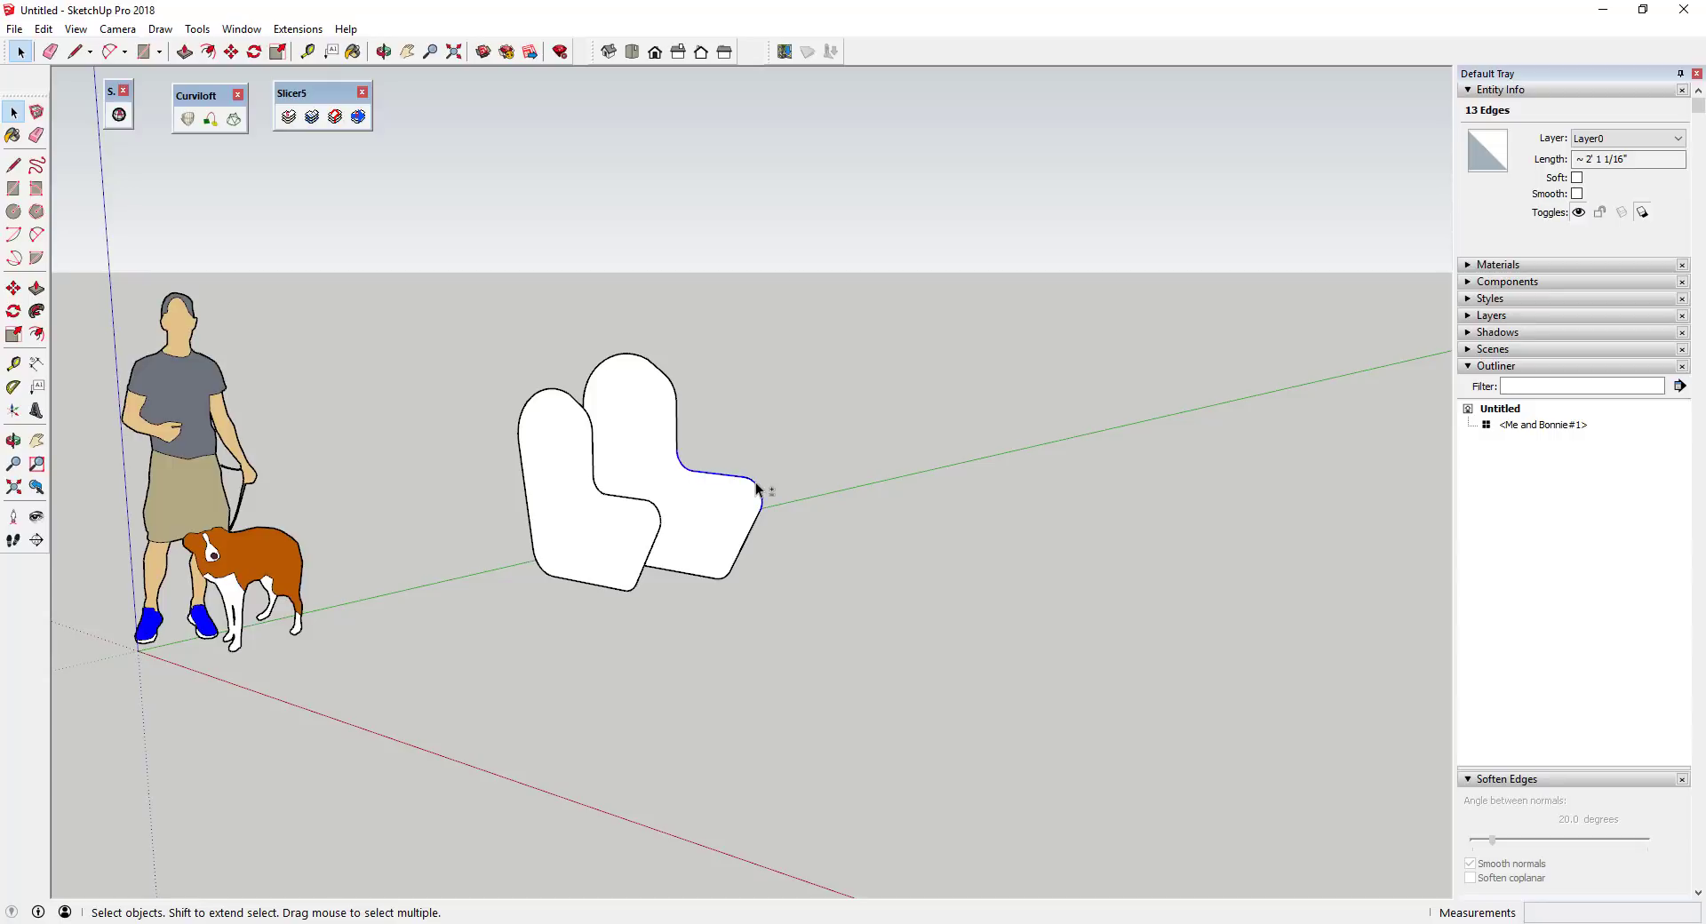
pyautogui.press('m')
pyautogui.click(757, 488)
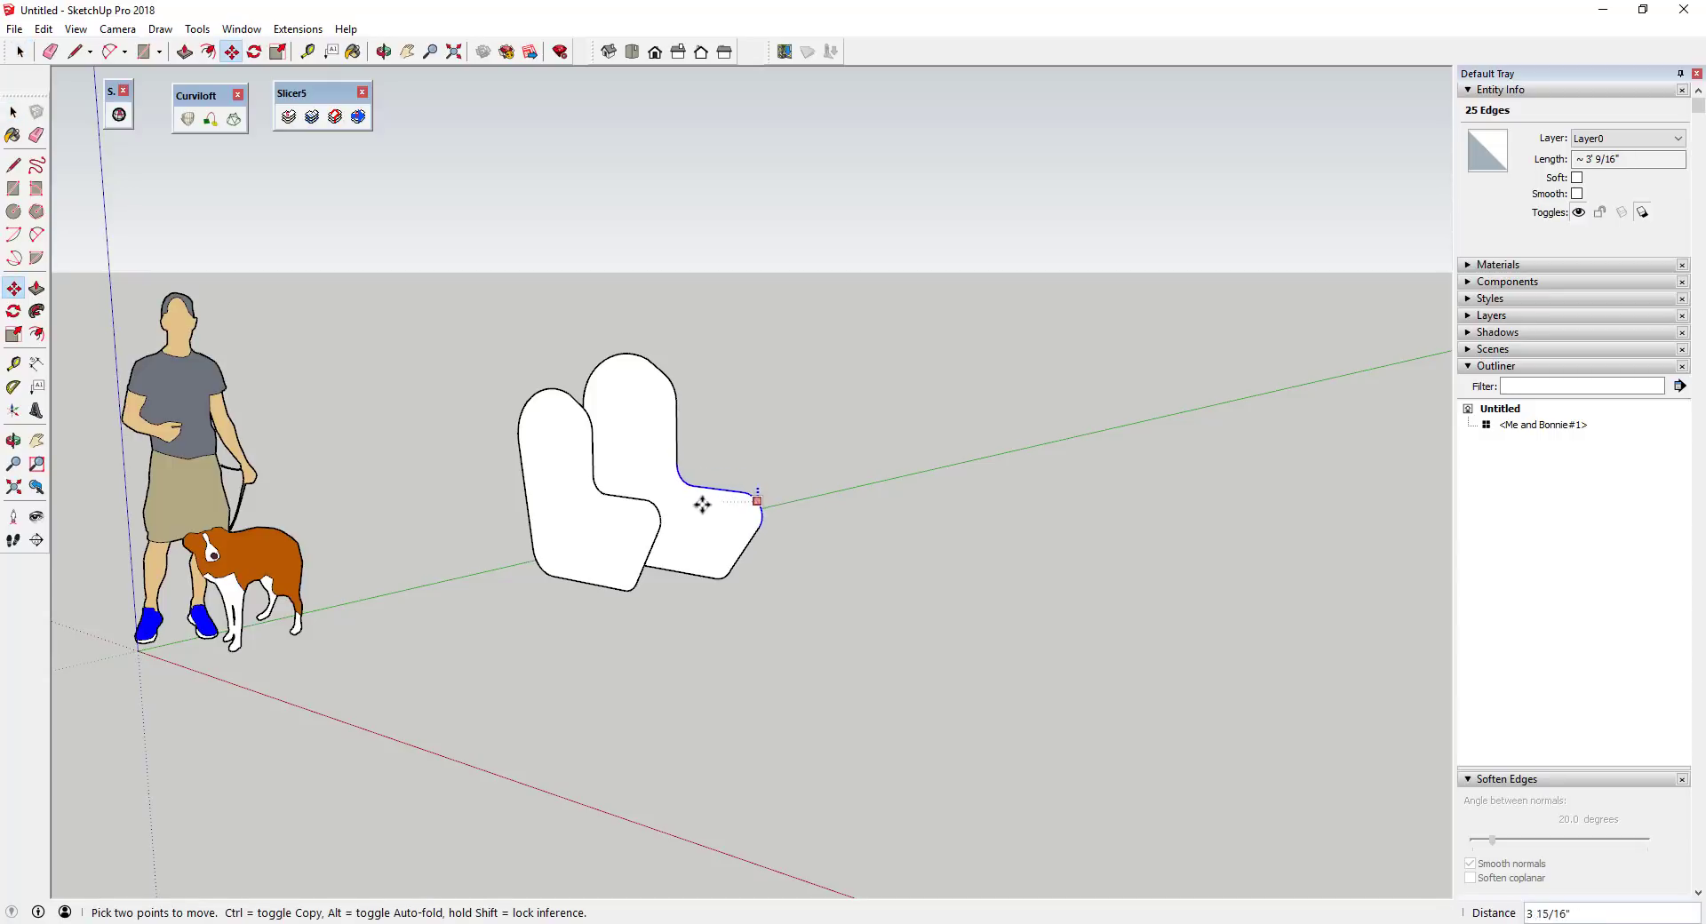
pyautogui.click(652, 501)
# Move the enlarged profile's face 3' farther along the green axis
pyautogui.moveTo(729, 503)
pyautogui.mouseDown(button='middle')
pyautogui.moveTo(819, 496)
pyautogui.moveTo(725, 502)
pyautogui.mouseUp(button='middle')
pyautogui.click(700, 516)
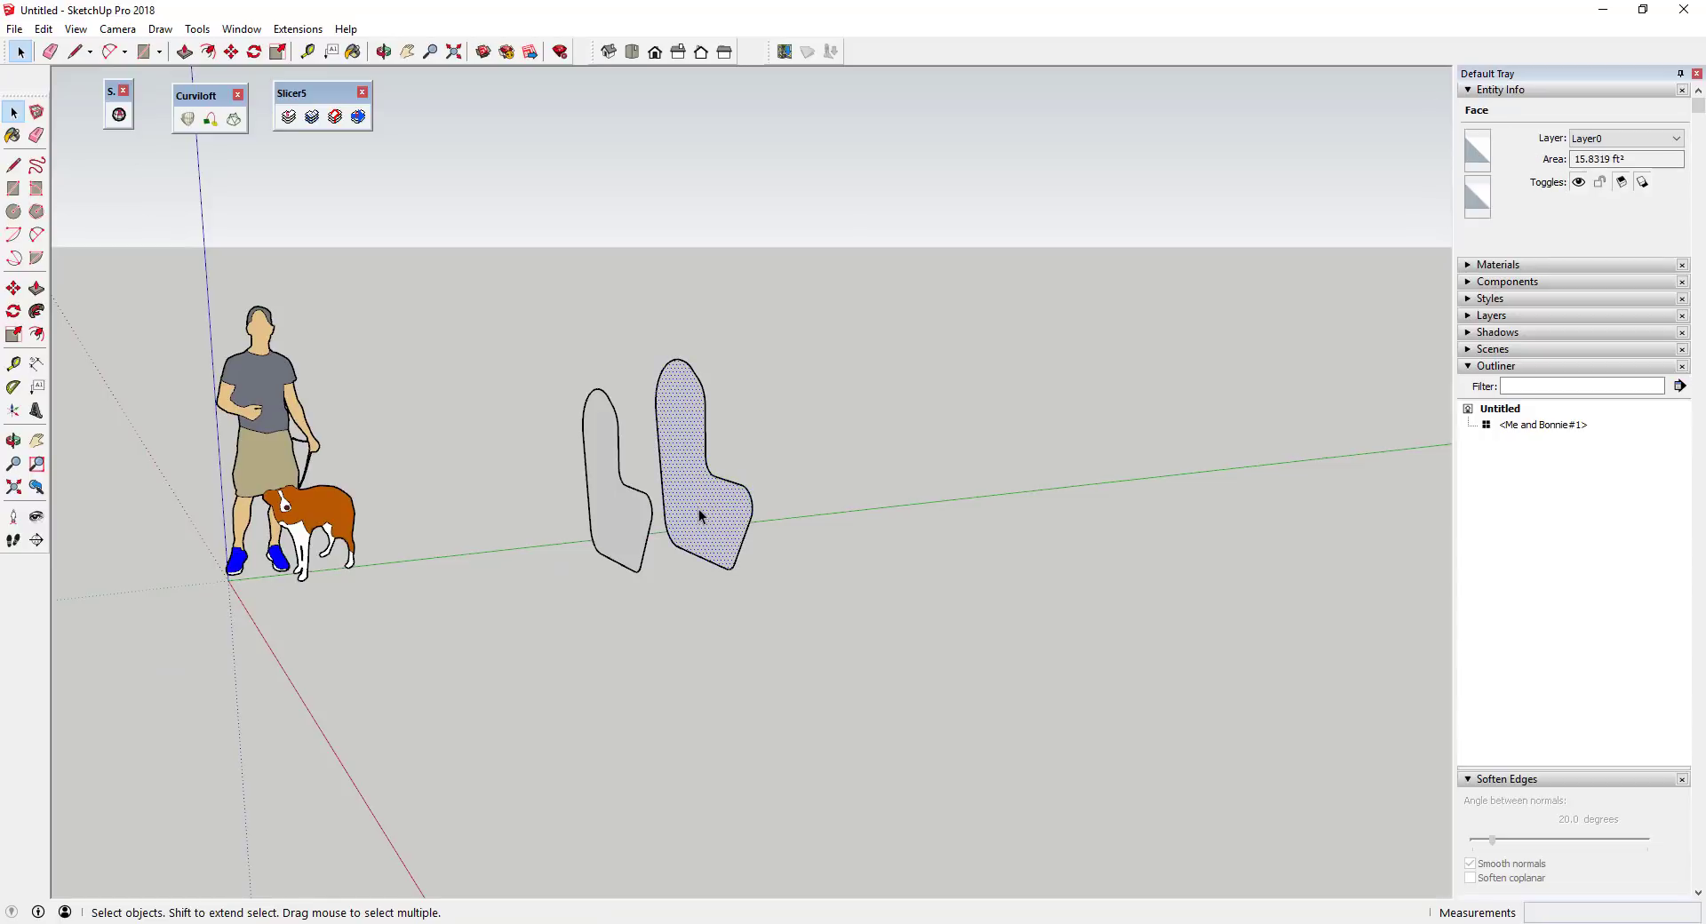
pyautogui.press('m')
pyautogui.click(699, 514)
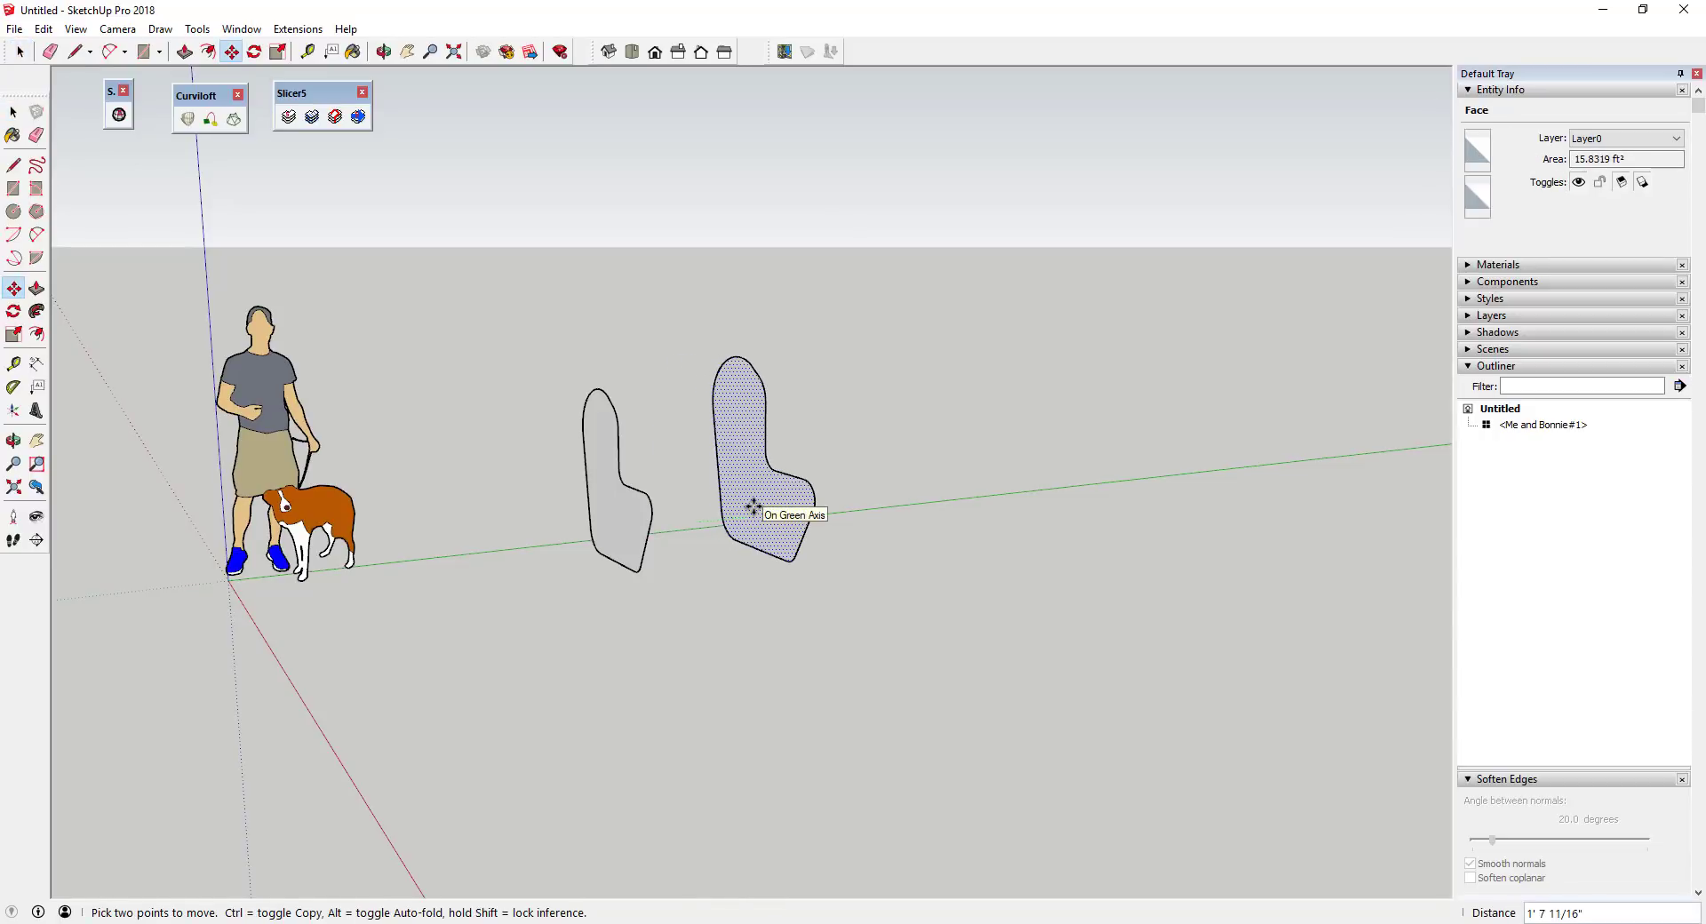
pyautogui.write("3'")
pyautogui.press('Return')
pyautogui.moveTo(802, 461); pyautogui.dragTo(865, 476, button='middle')
# Select the whole enlarged profile and copy it 5' along the green axis
pyautogui.press('space')
pyautogui.moveTo(692, 316); pyautogui.dragTo(956, 599)
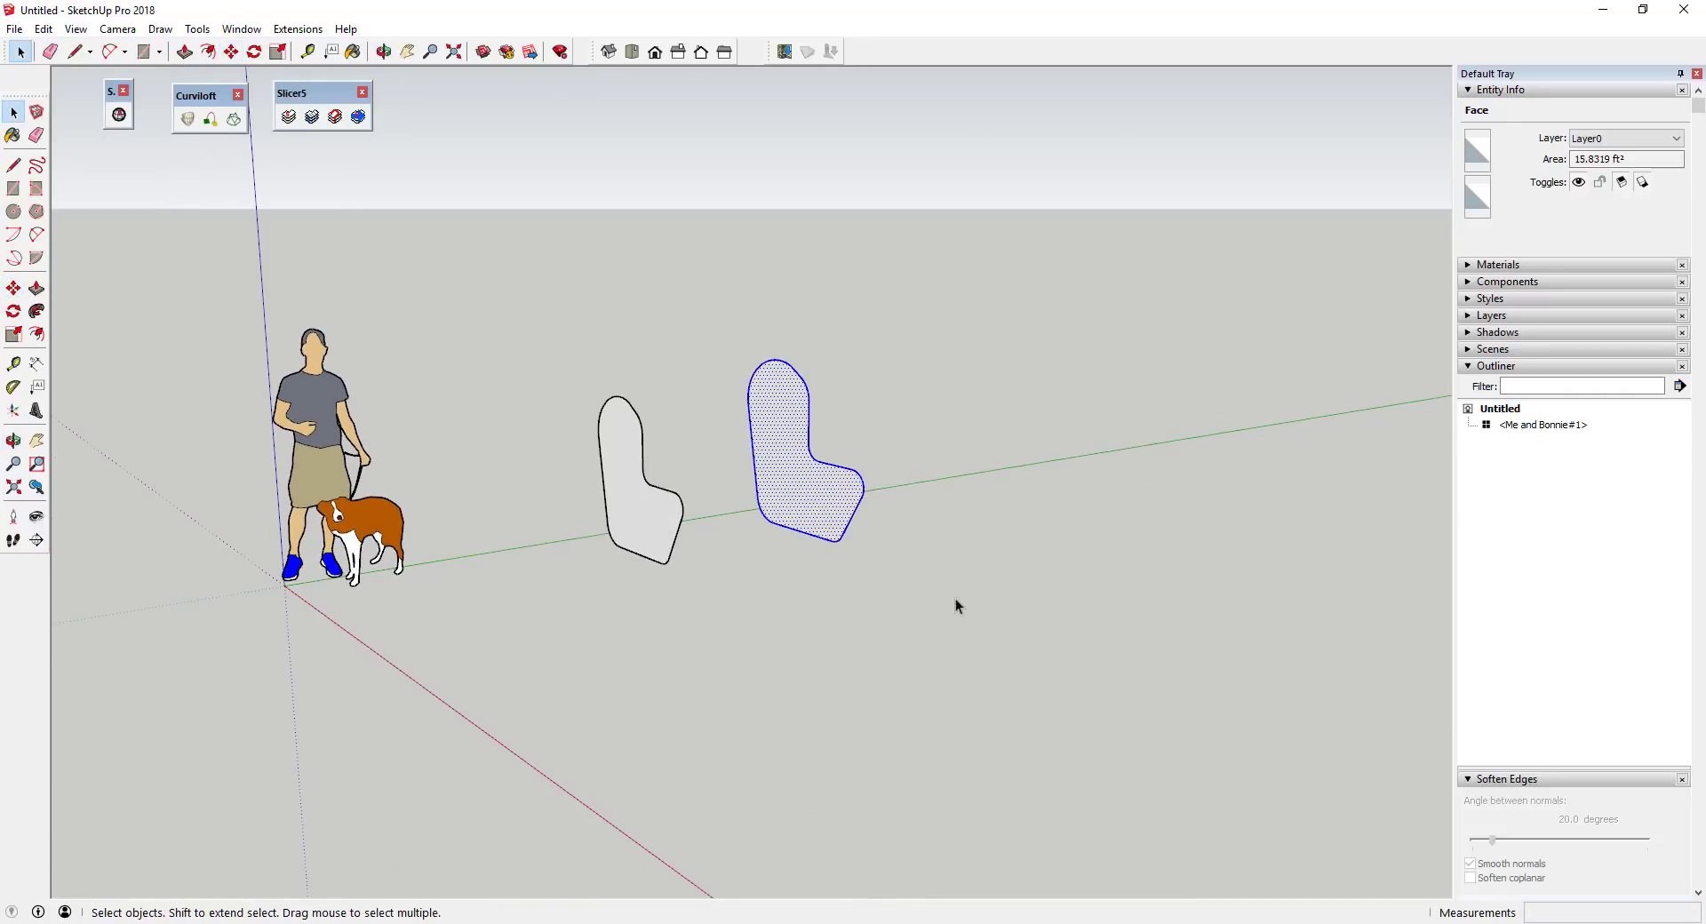
pyautogui.press('m')
pyautogui.click(837, 541)
pyautogui.press('ctrl')
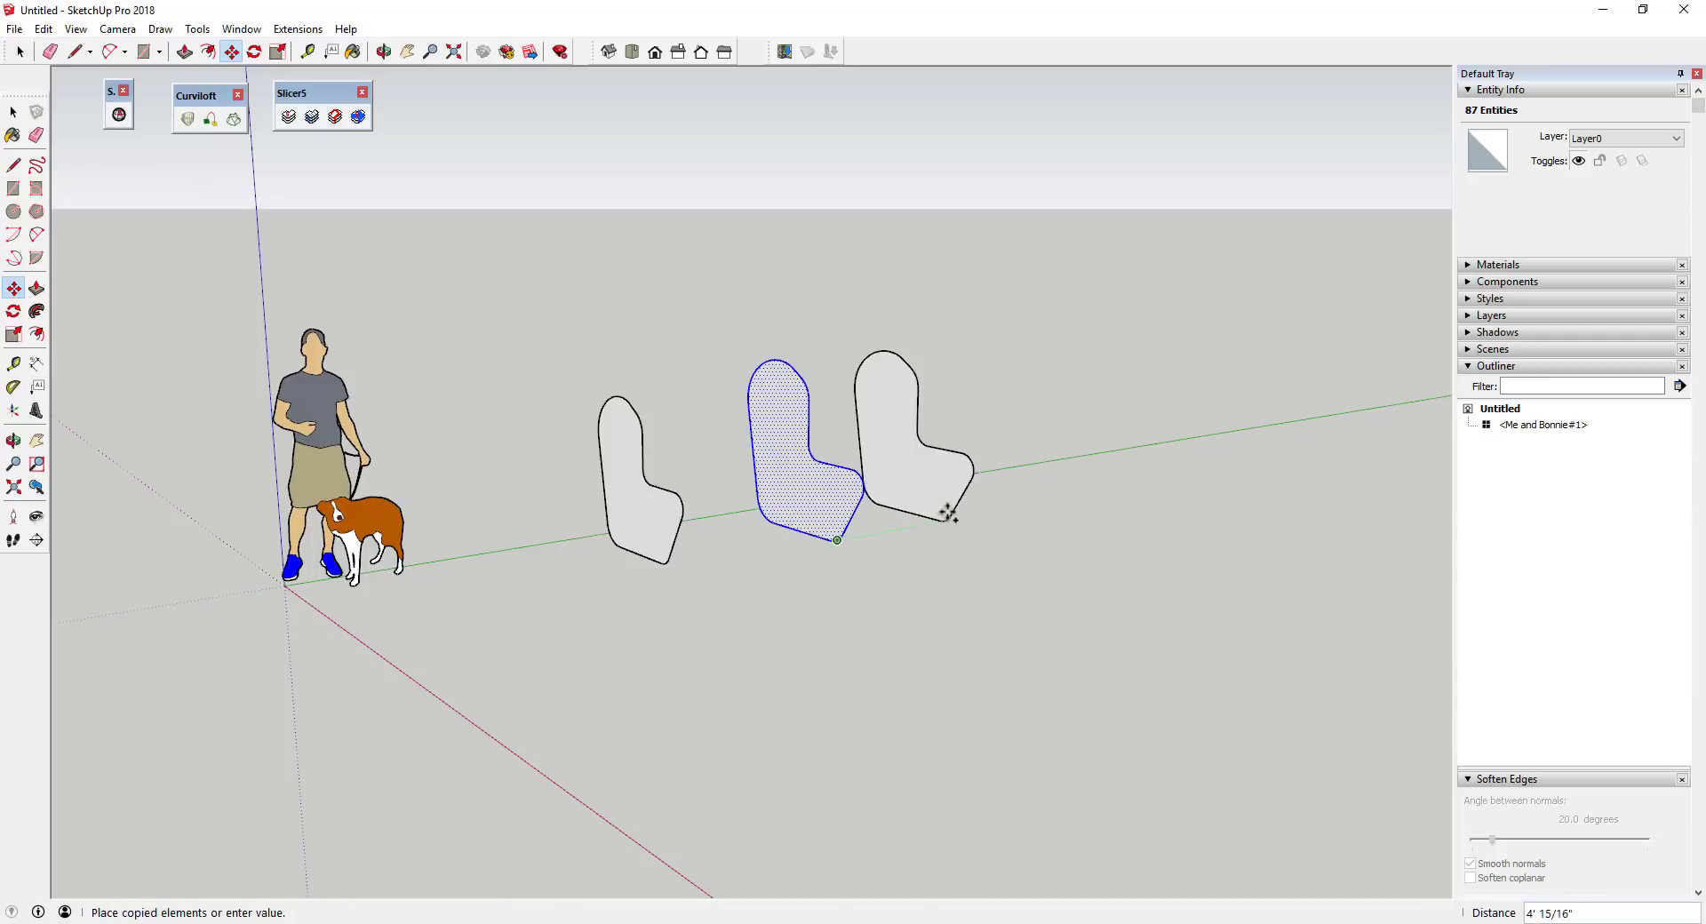
pyautogui.press('Return')
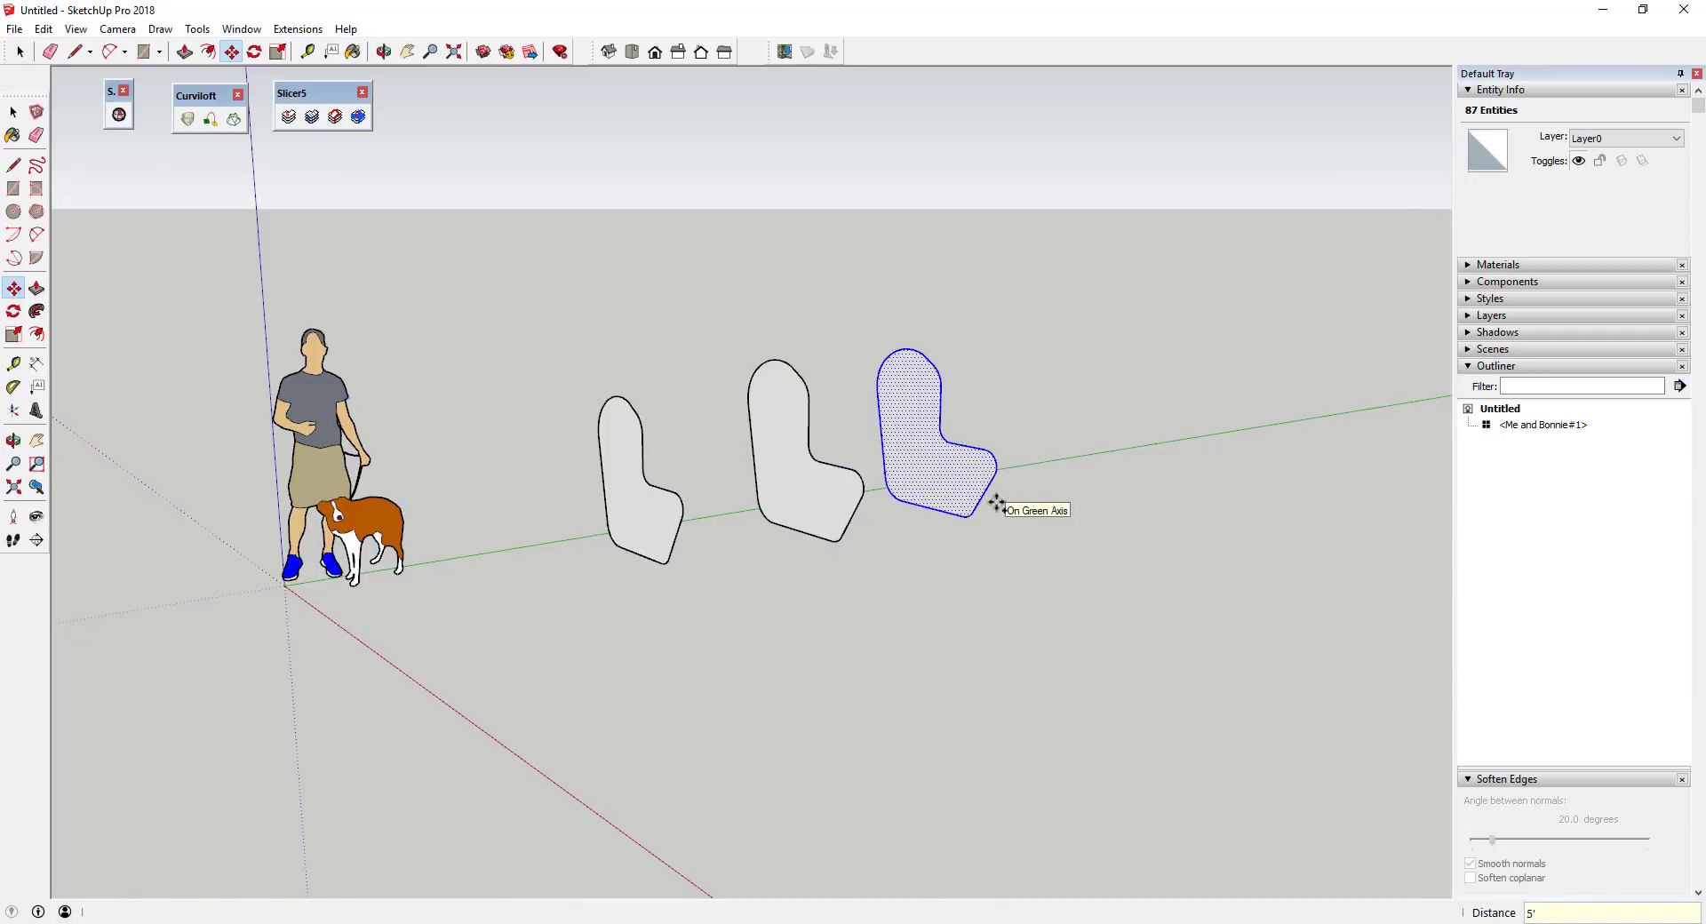
pyautogui.press('space')
# Scale the third profile's height down to about 0.78
pyautogui.scroll(3, 933, 417)
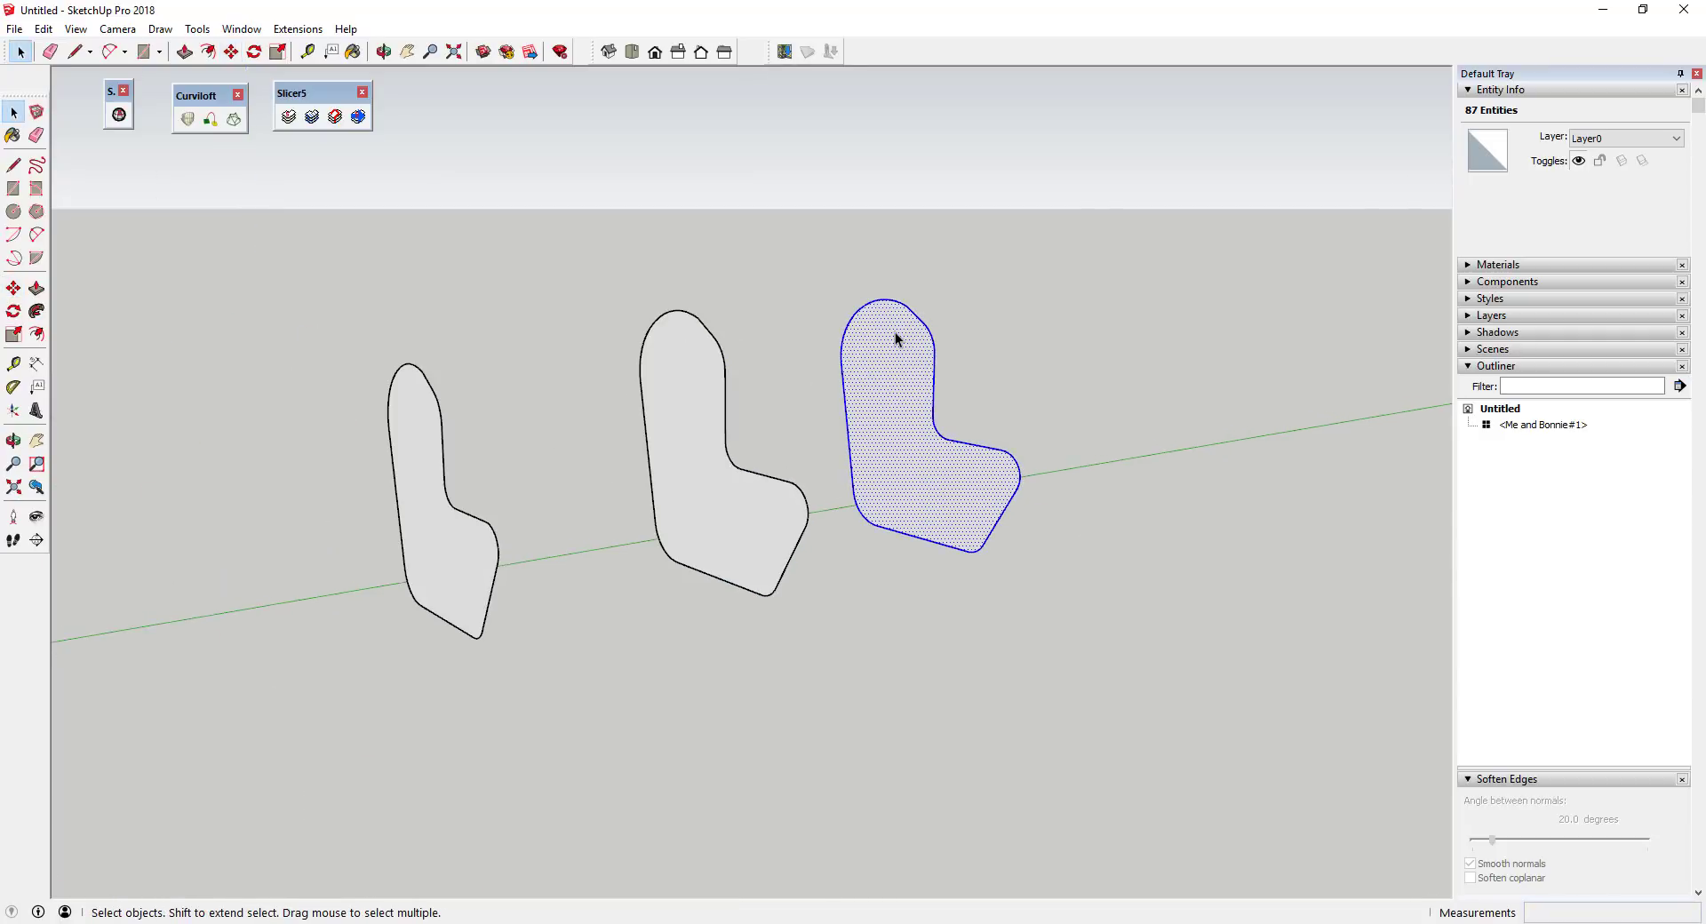
pyautogui.press('s')
pyautogui.moveTo(925, 295); pyautogui.dragTo(921, 351)
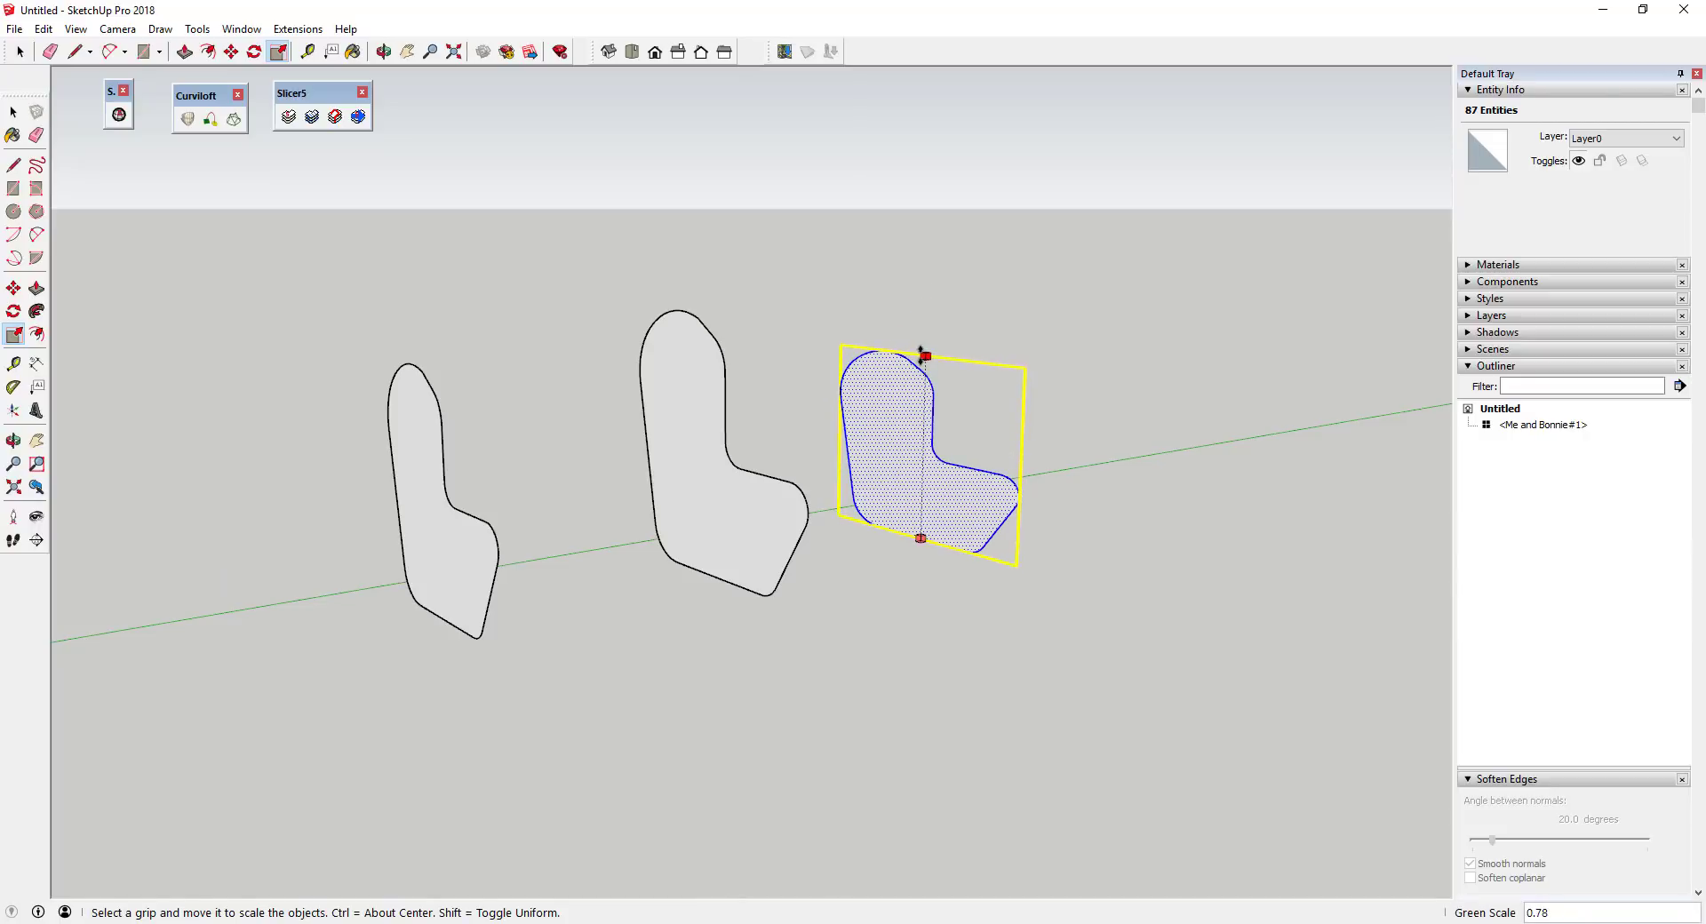
# Select the third profile's seat top edges and raise them by about 2 1/2"
pyautogui.press('space')
pyautogui.moveTo(1072, 515); pyautogui.dragTo(1071, 515)
pyautogui.press('m')
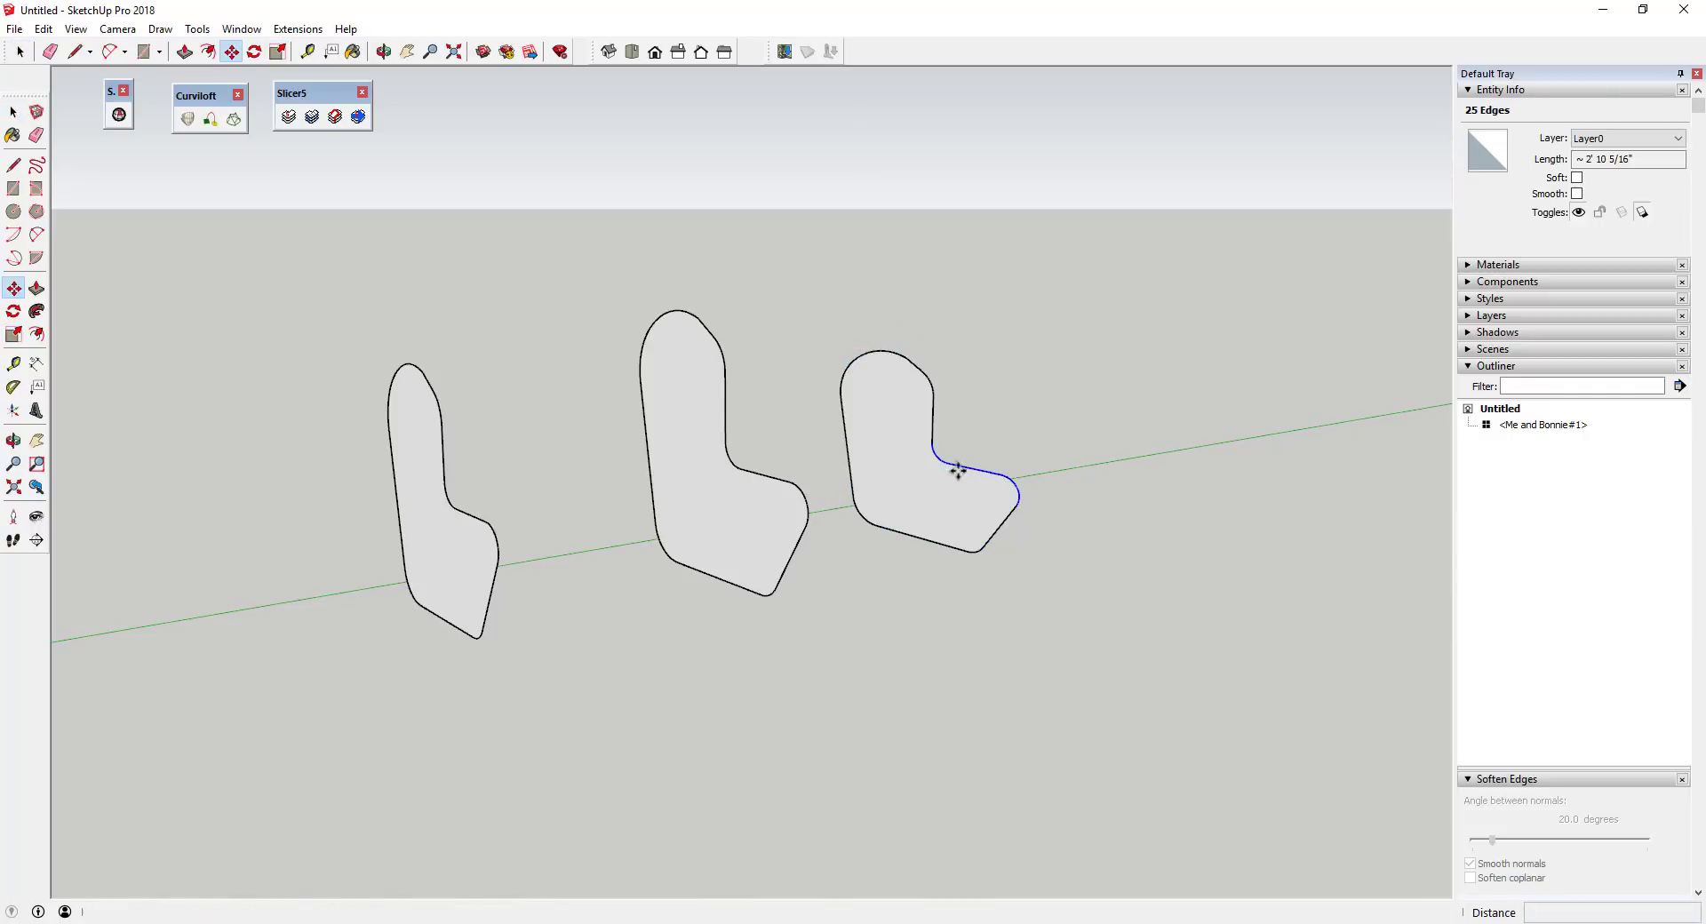
pyautogui.click(948, 463)
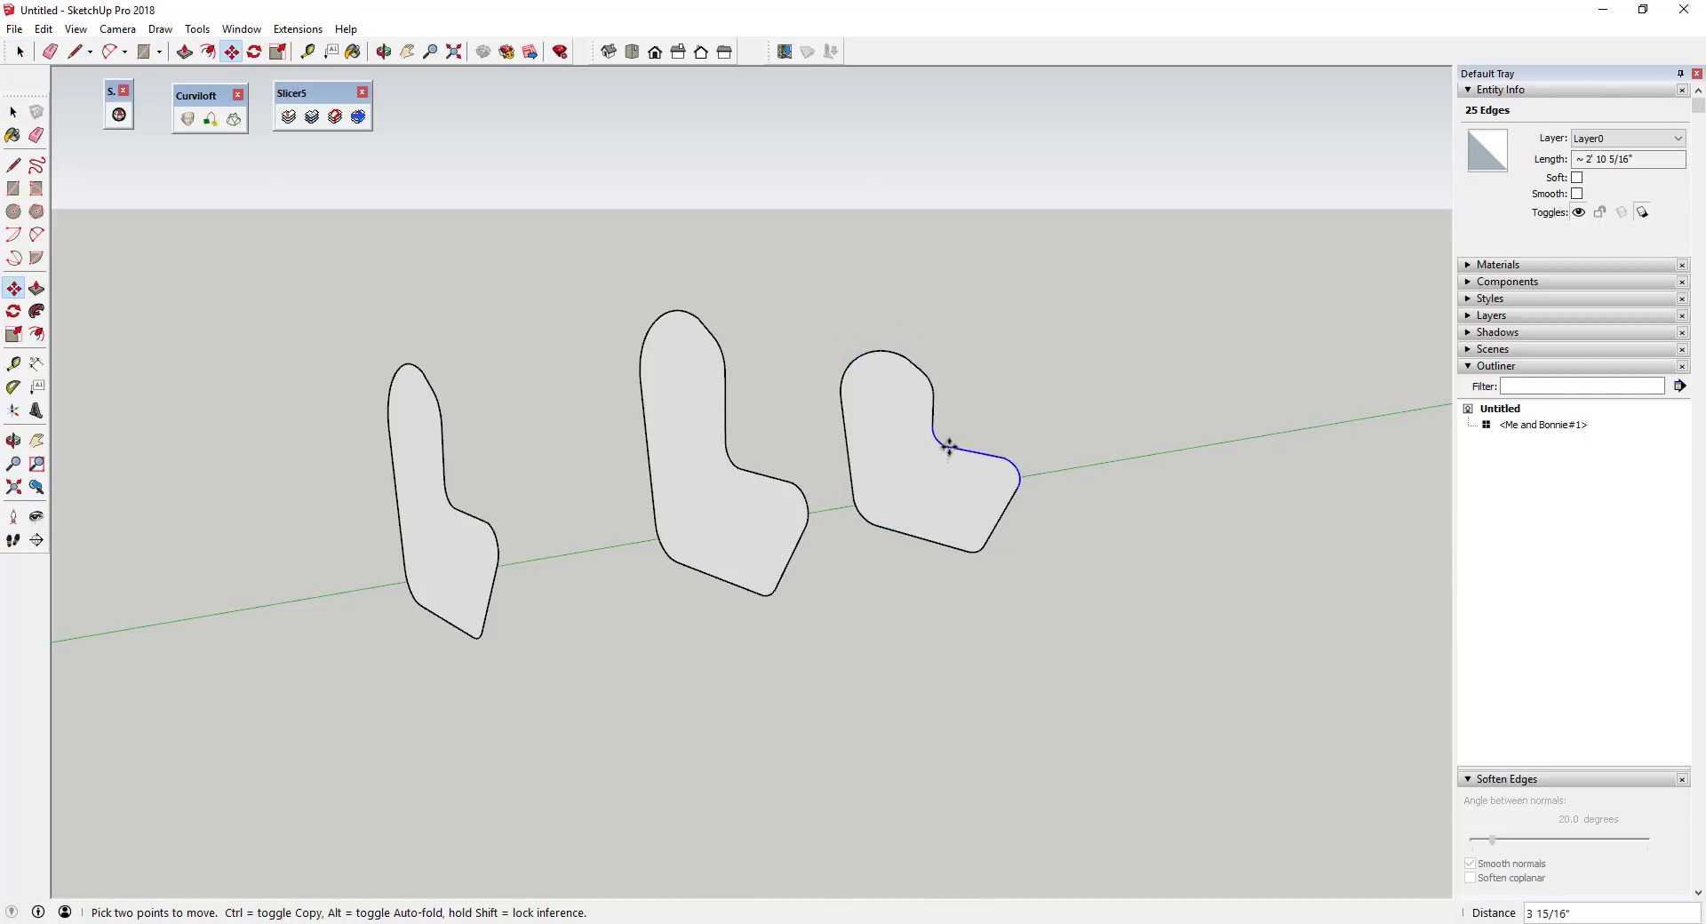
pyautogui.keyDown('shift'); pyautogui.click(781, 481); pyautogui.keyUp('shift')
pyautogui.moveTo(781, 480); pyautogui.dragTo(588, 516, button='middle')
pyautogui.press('space')
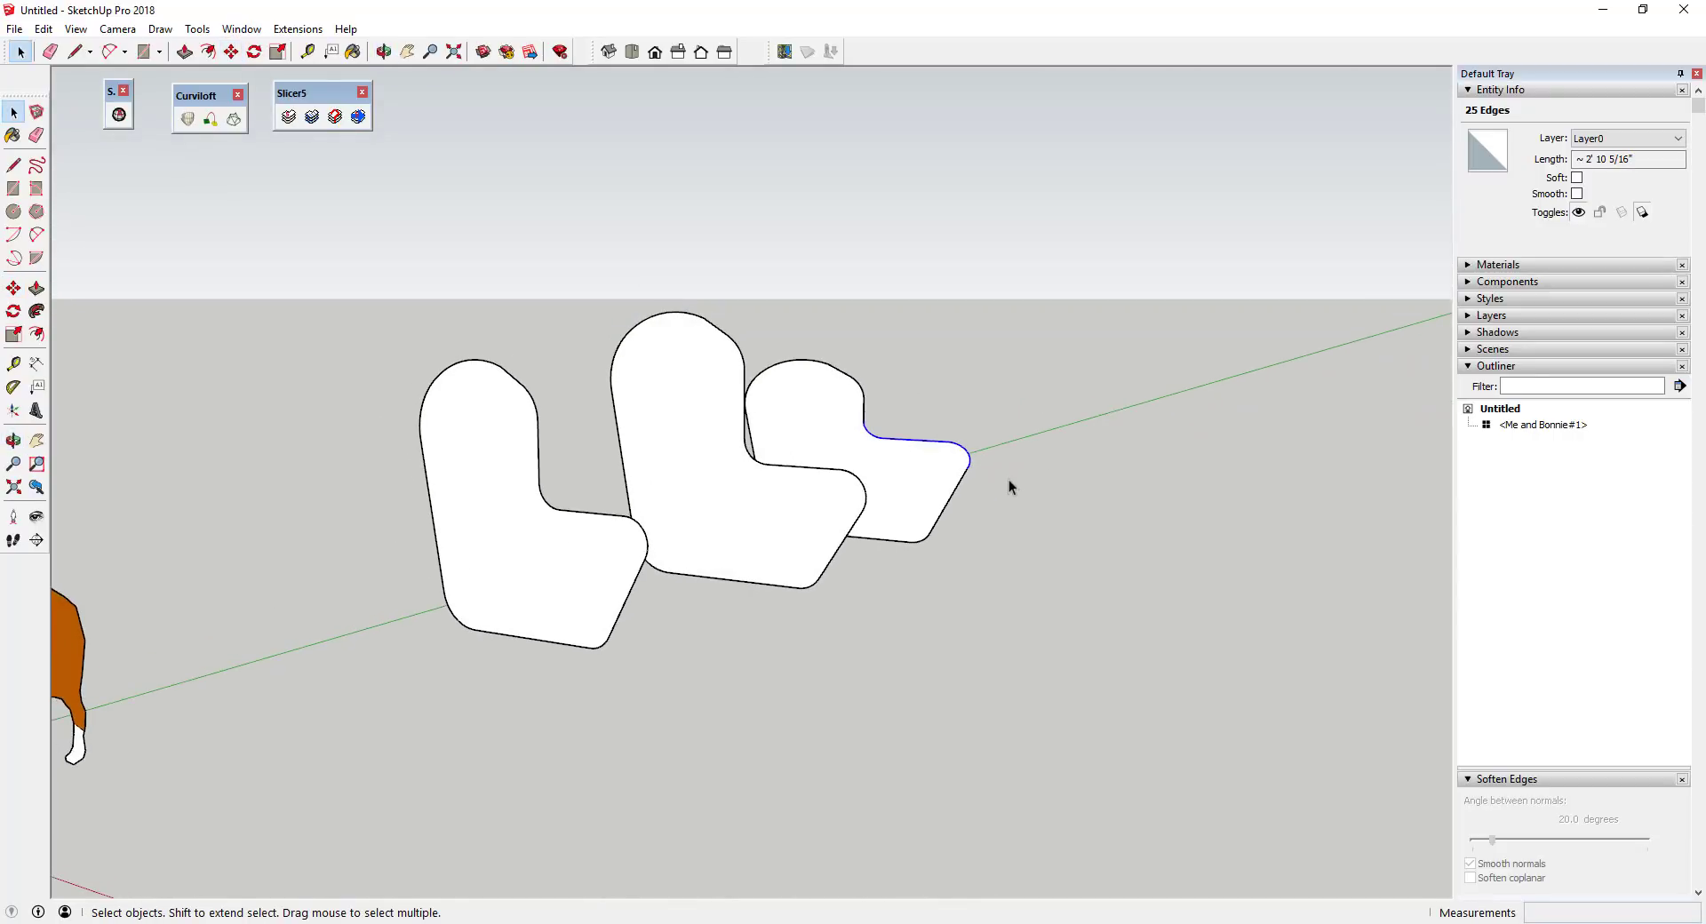
# Select the whole second profile and copy it 10' along the green axis to make a fourth profile
pyautogui.moveTo(1118, 489); pyautogui.dragTo(803, 501, button='middle')
pyautogui.moveTo(684, 353); pyautogui.dragTo(828, 599)
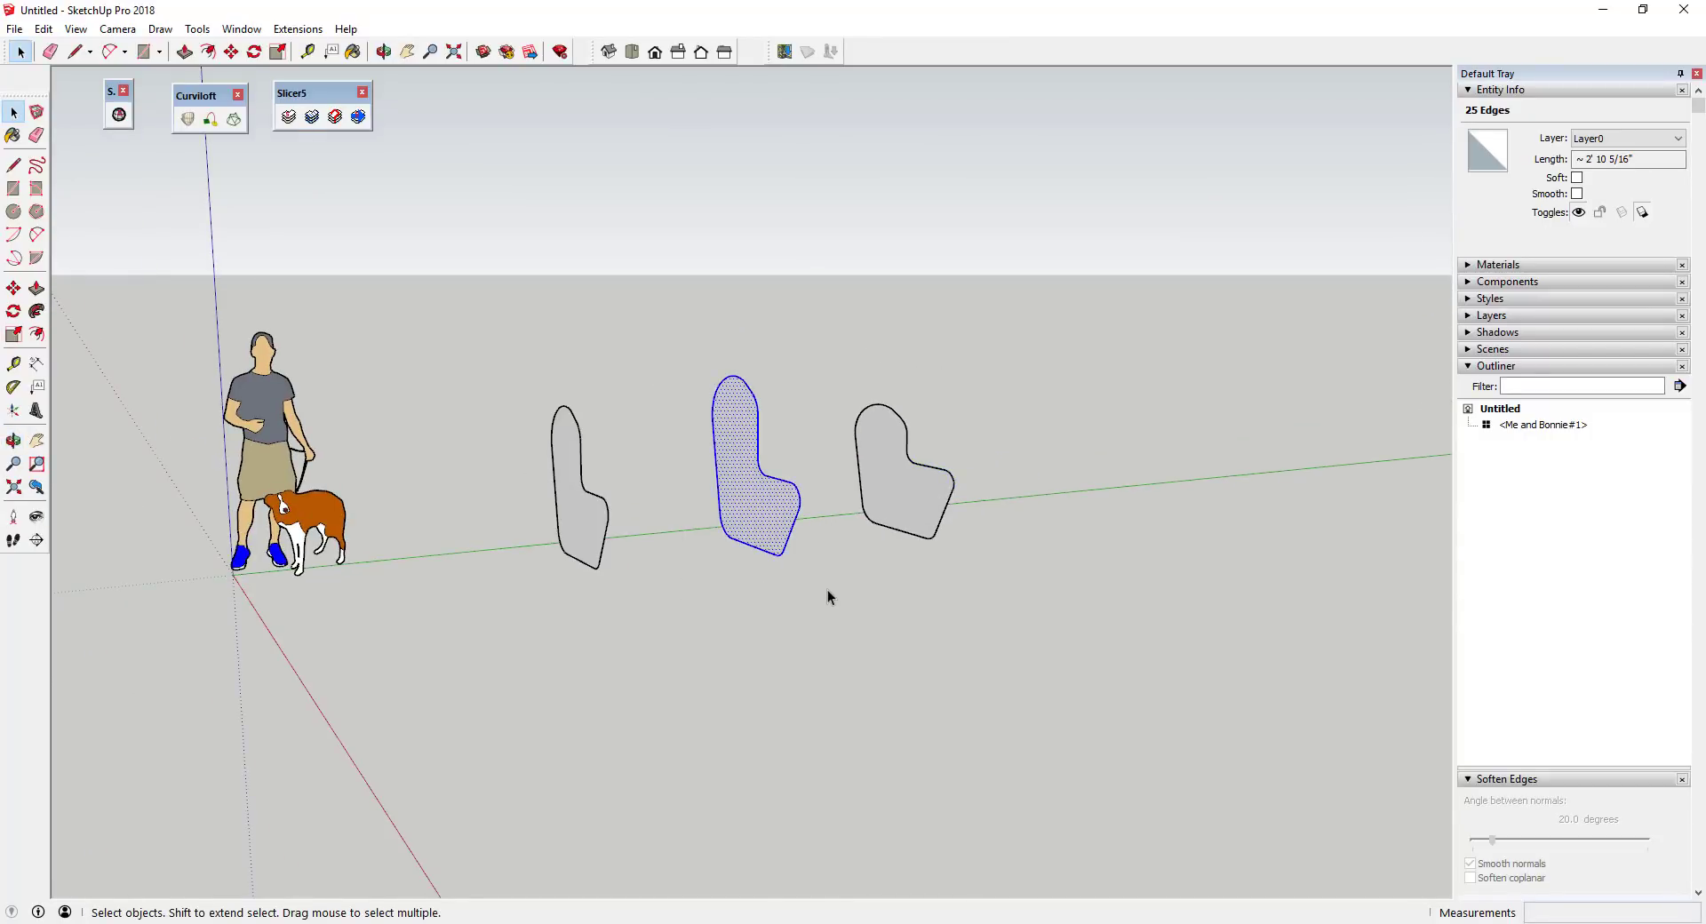
pyautogui.press('m')
pyautogui.click(779, 555)
pyautogui.press('ctrl')
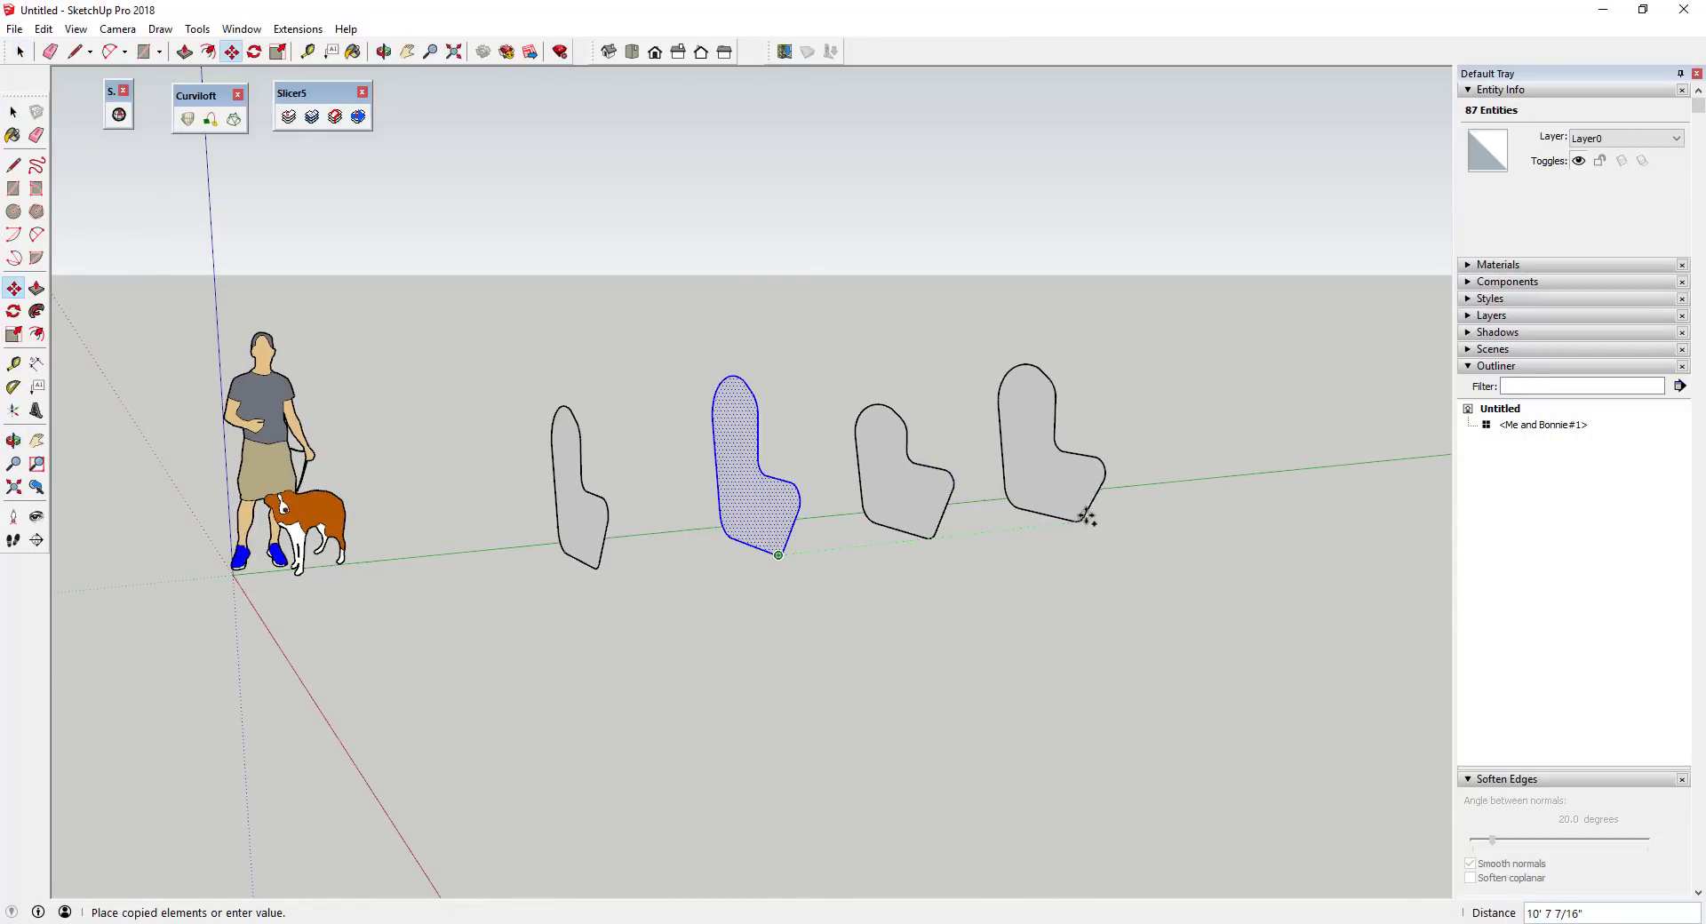
pyautogui.write("10'")
pyautogui.press('Return')
pyautogui.press('space')
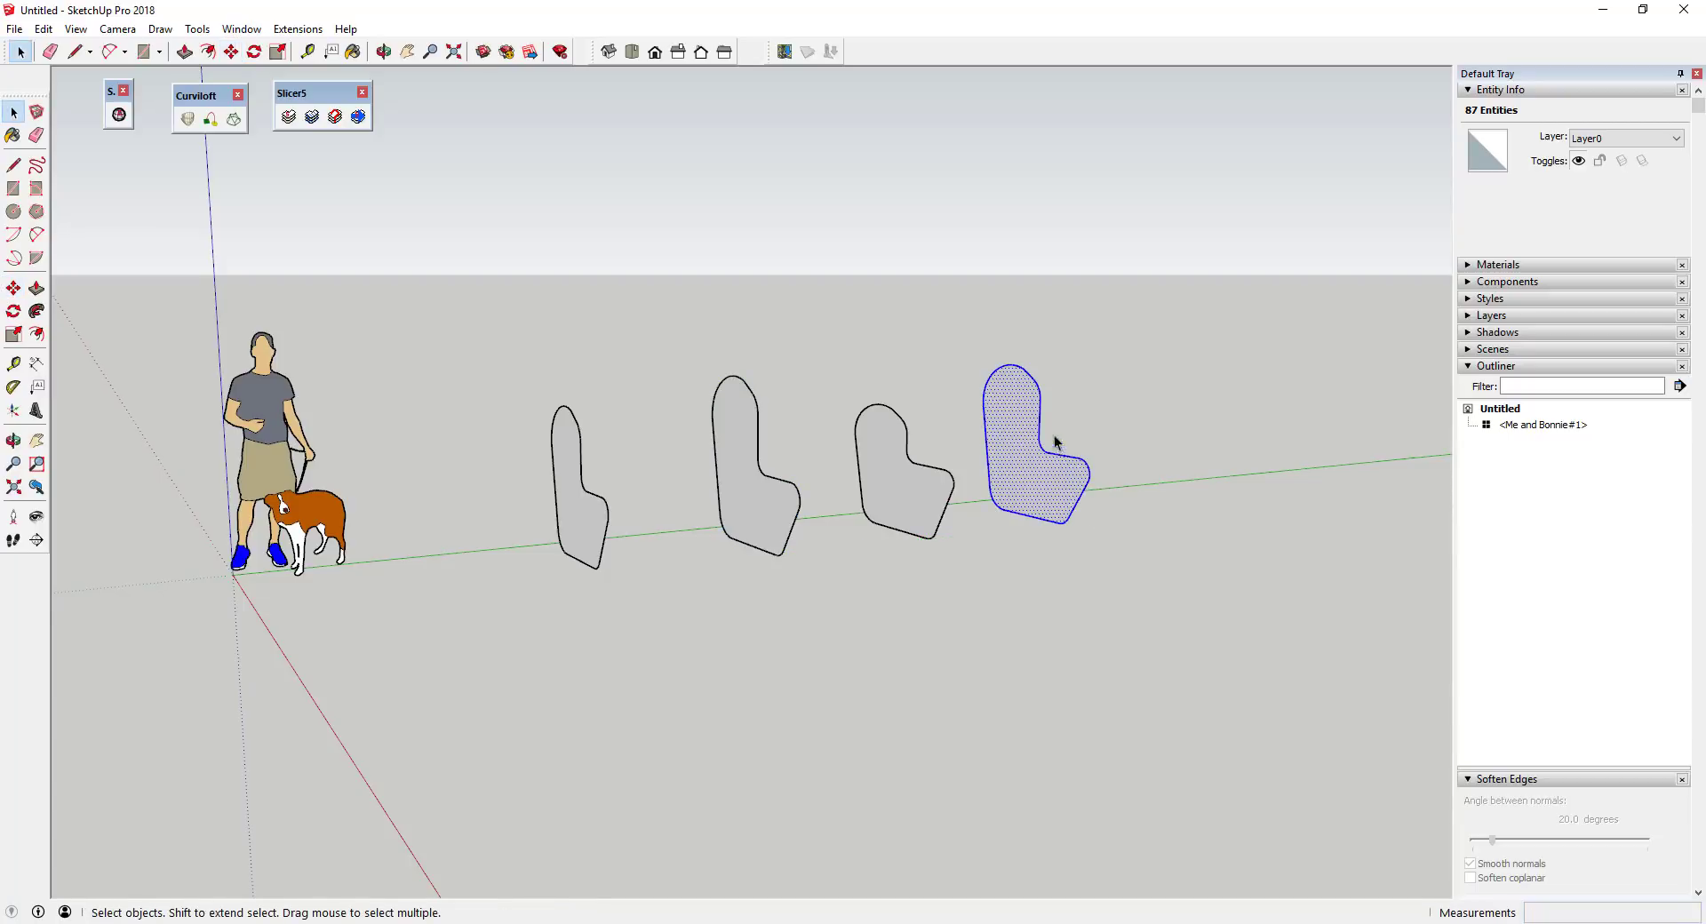
# Scale the fourth profile's backrest edges to about 0.76 in depth and 0.82 in height
pyautogui.moveTo(1043, 451); pyautogui.dragTo(1040, 467)
pyautogui.scroll(5, 1039, 462)
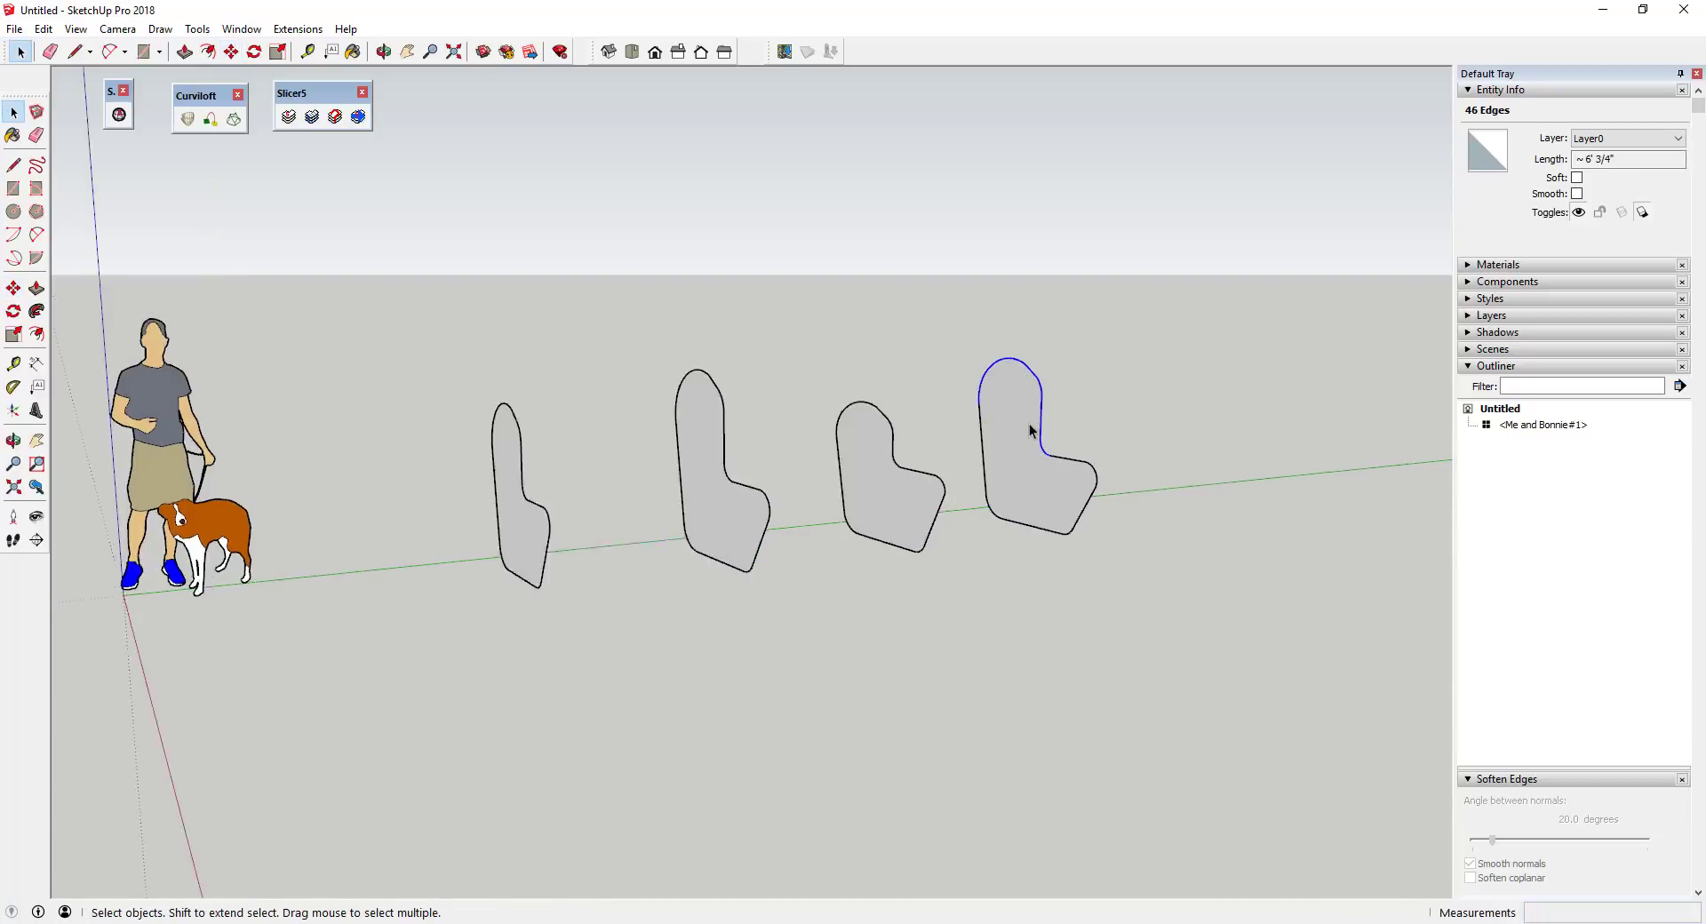
pyautogui.press('s')
pyautogui.moveTo(1066, 407); pyautogui.dragTo(1032, 404)
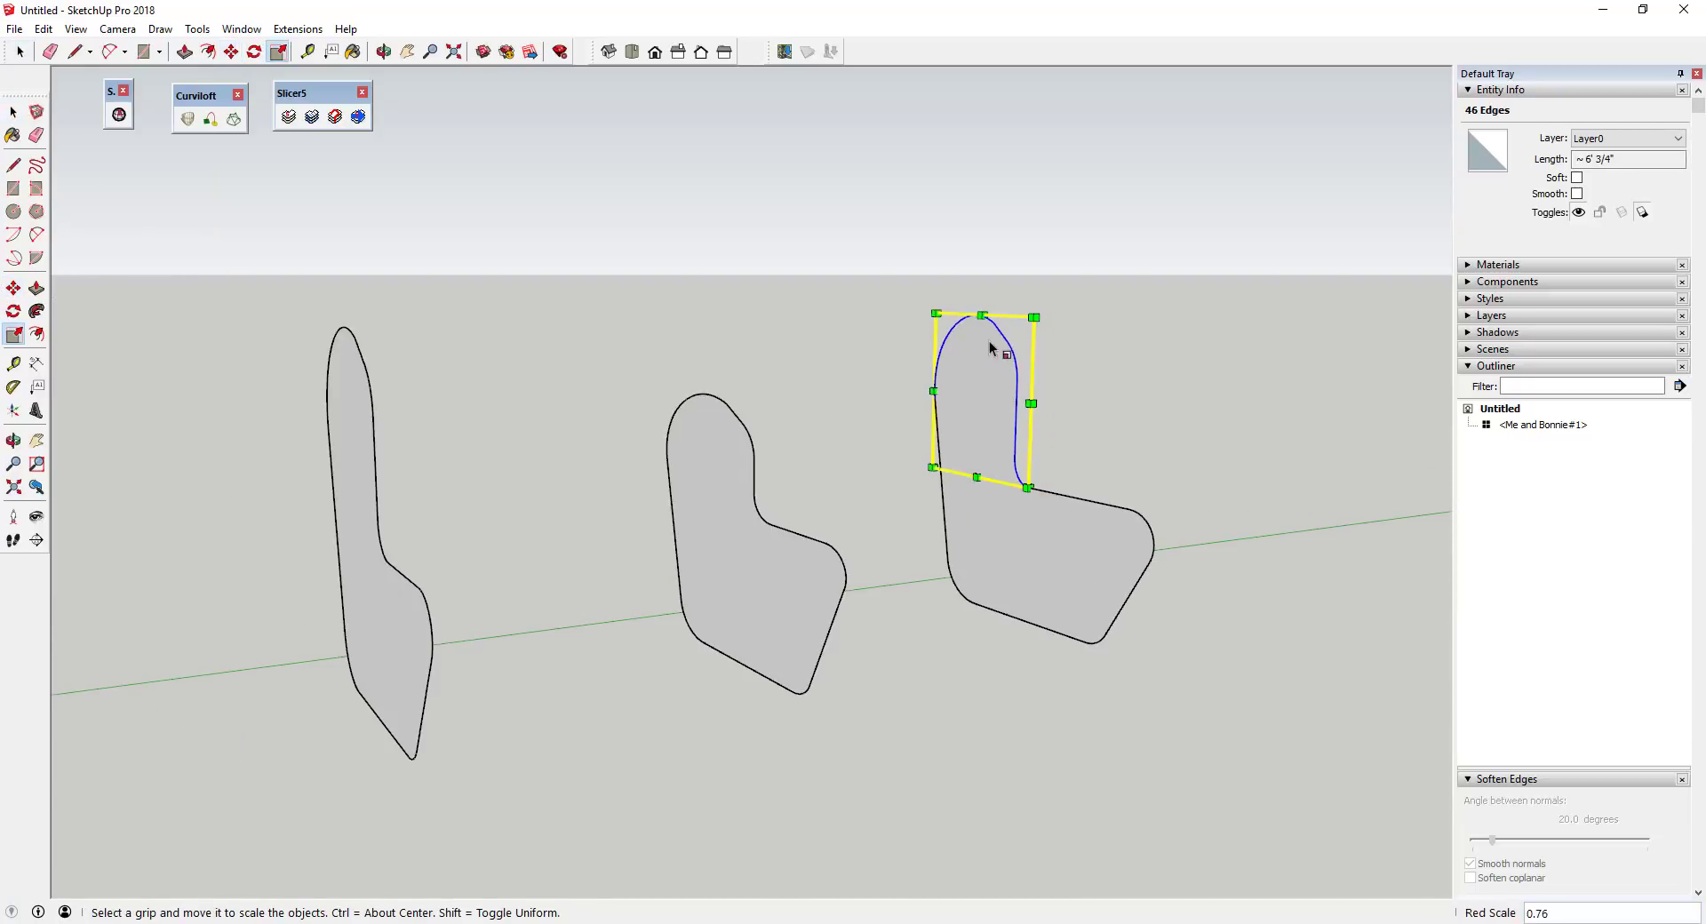
pyautogui.moveTo(976, 311); pyautogui.dragTo(979, 344)
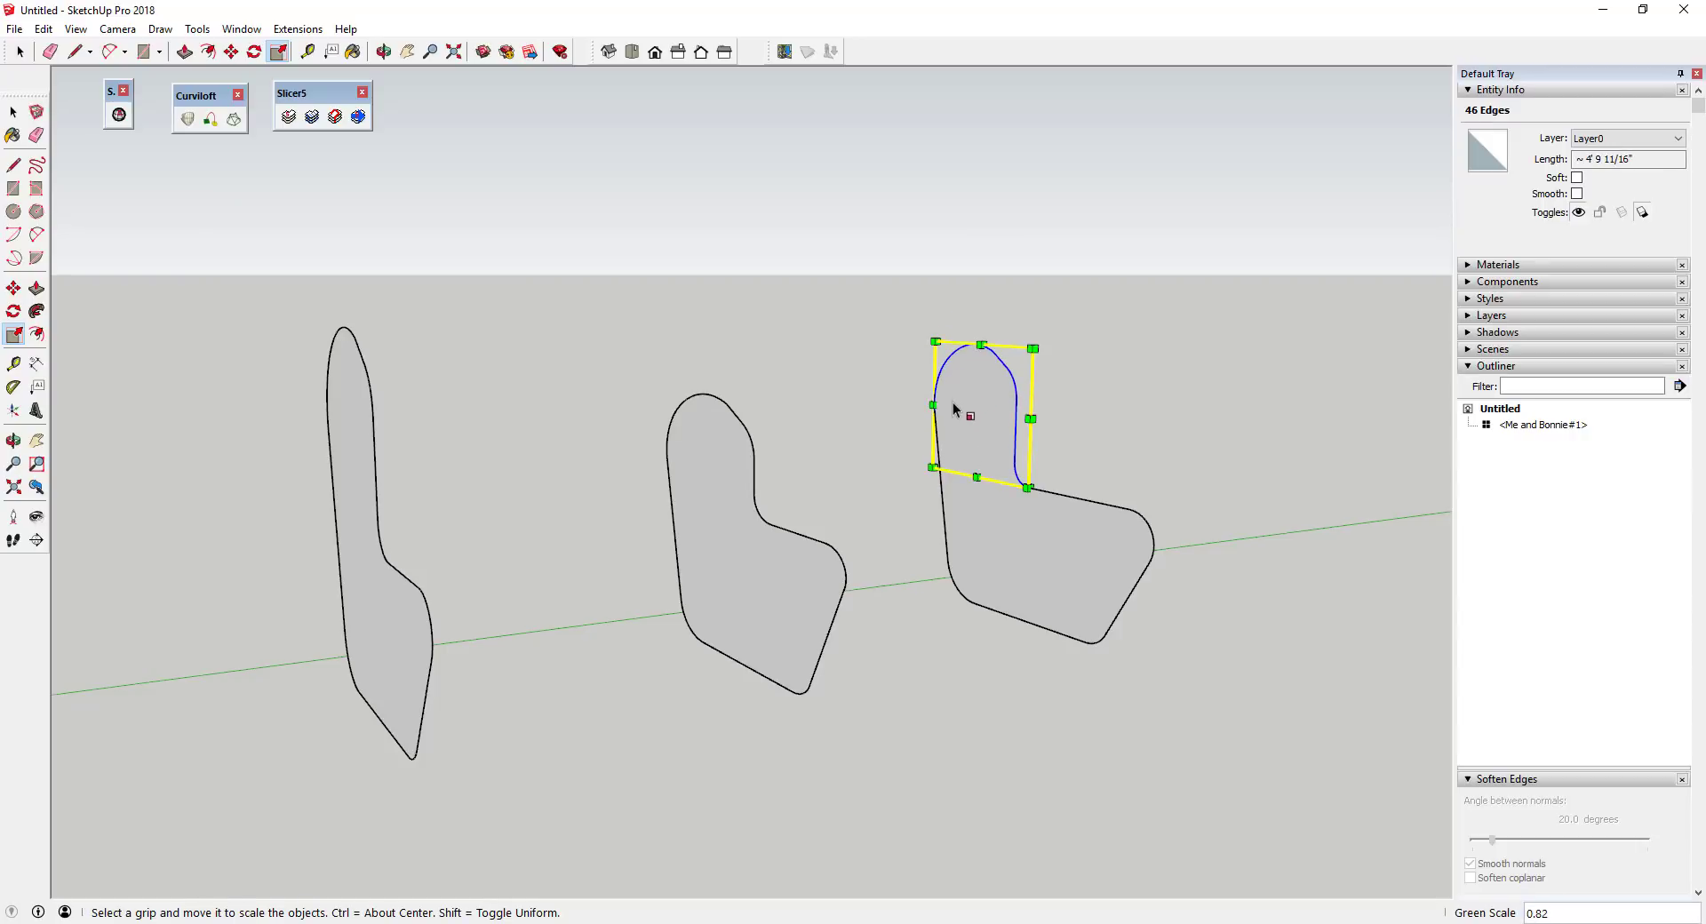
pyautogui.press('q')
pyautogui.click(940, 469)
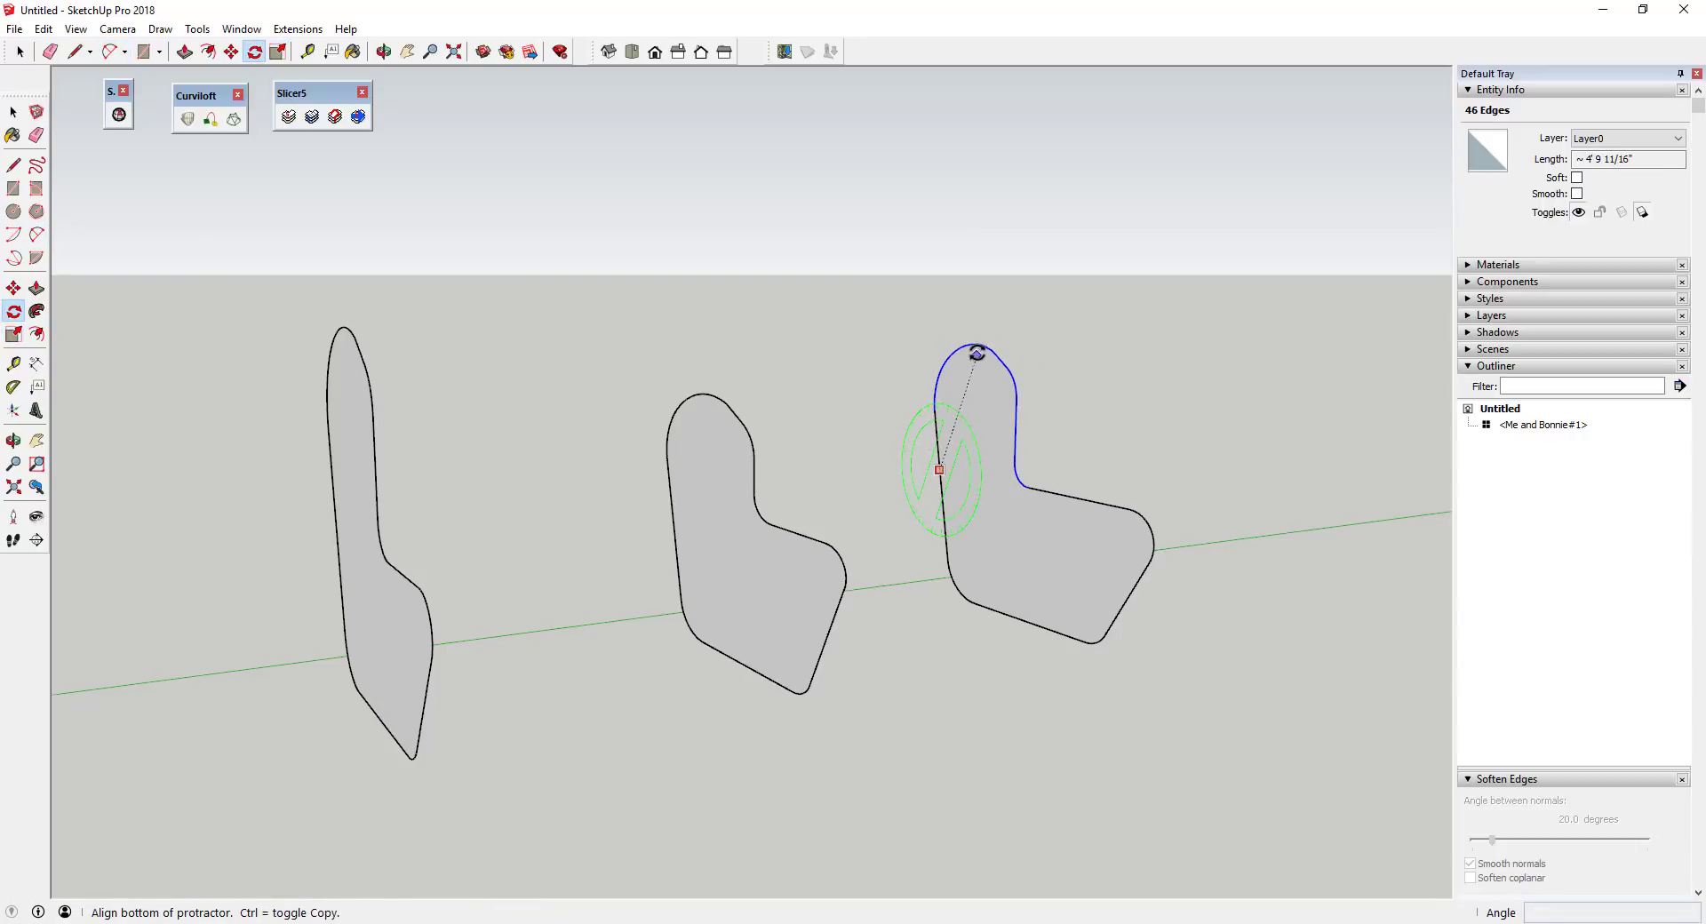
pyautogui.click(978, 351)
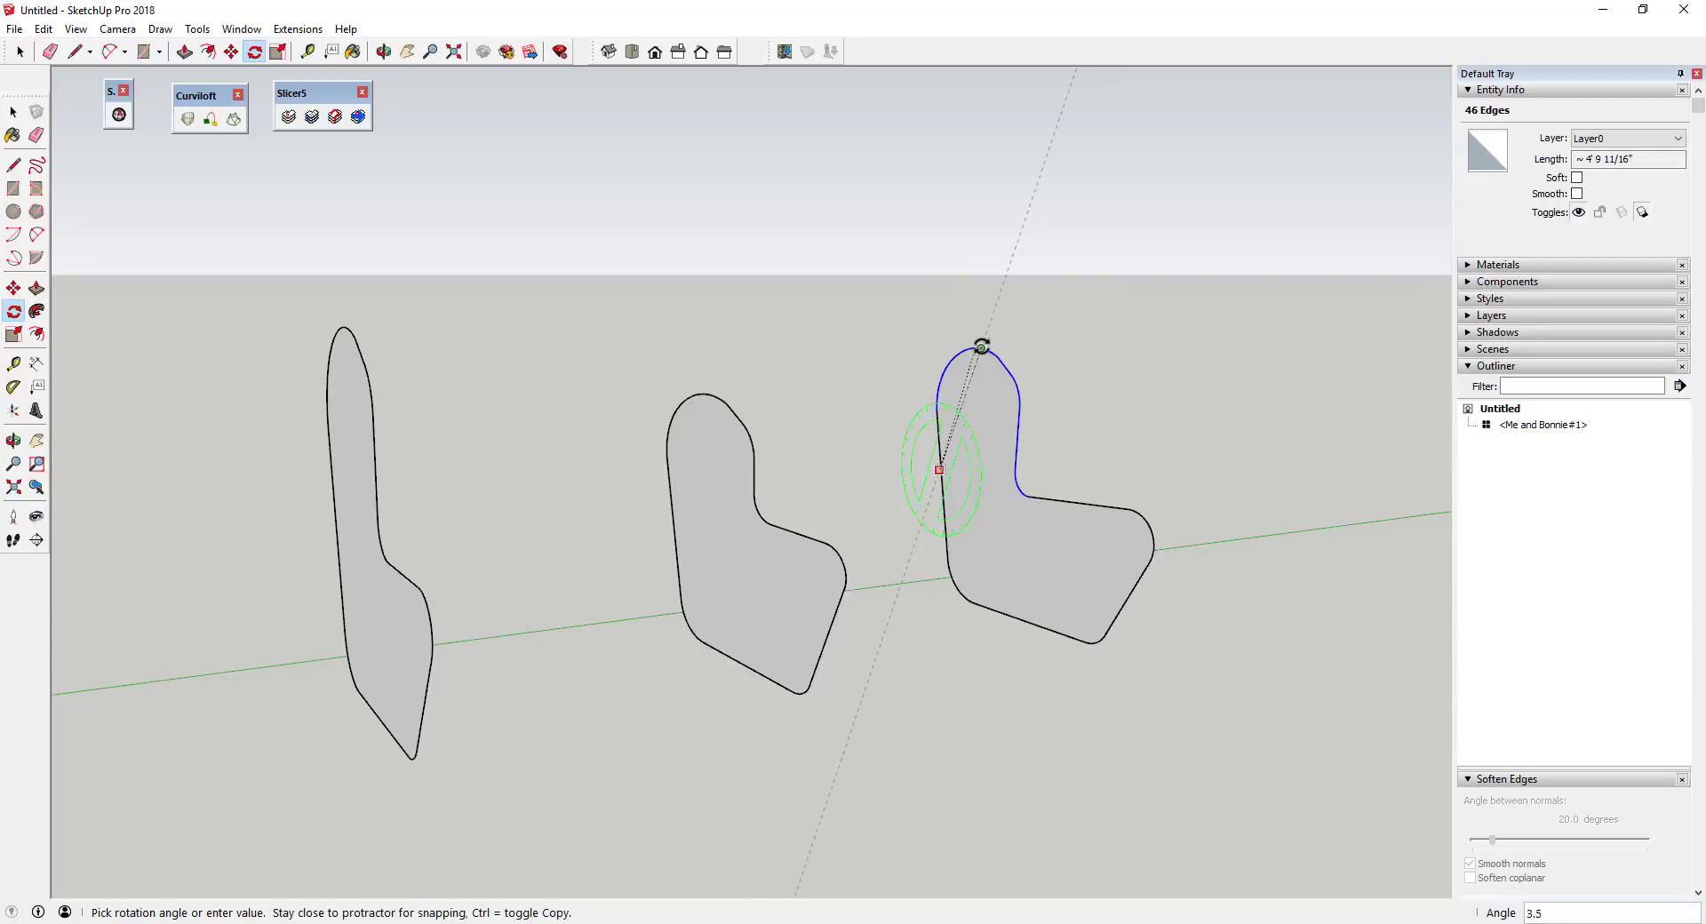
pyautogui.press('space')
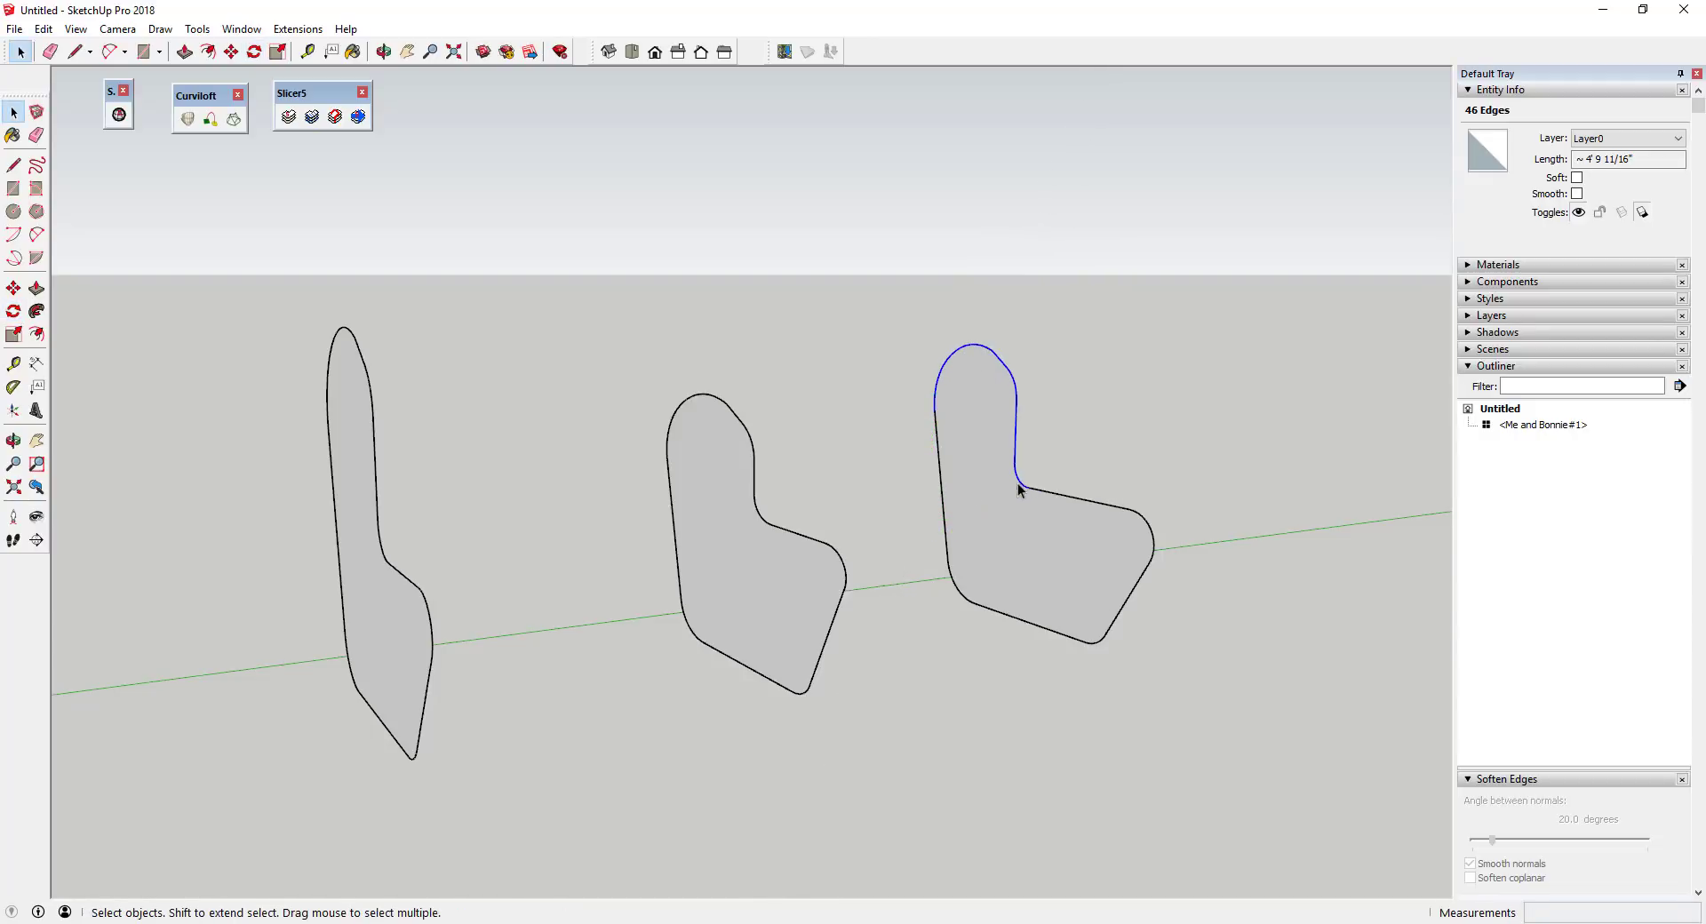
# Exclude the arc joining seat and backrest, and rotate the fourth profile's backrest edges backward about the lower end of its front edge
pyautogui.click(1006, 420)
pyautogui.click(1016, 421)
pyautogui.moveTo(1065, 419); pyautogui.dragTo(1055, 432)
pyautogui.press('q')
pyautogui.click(1013, 460)
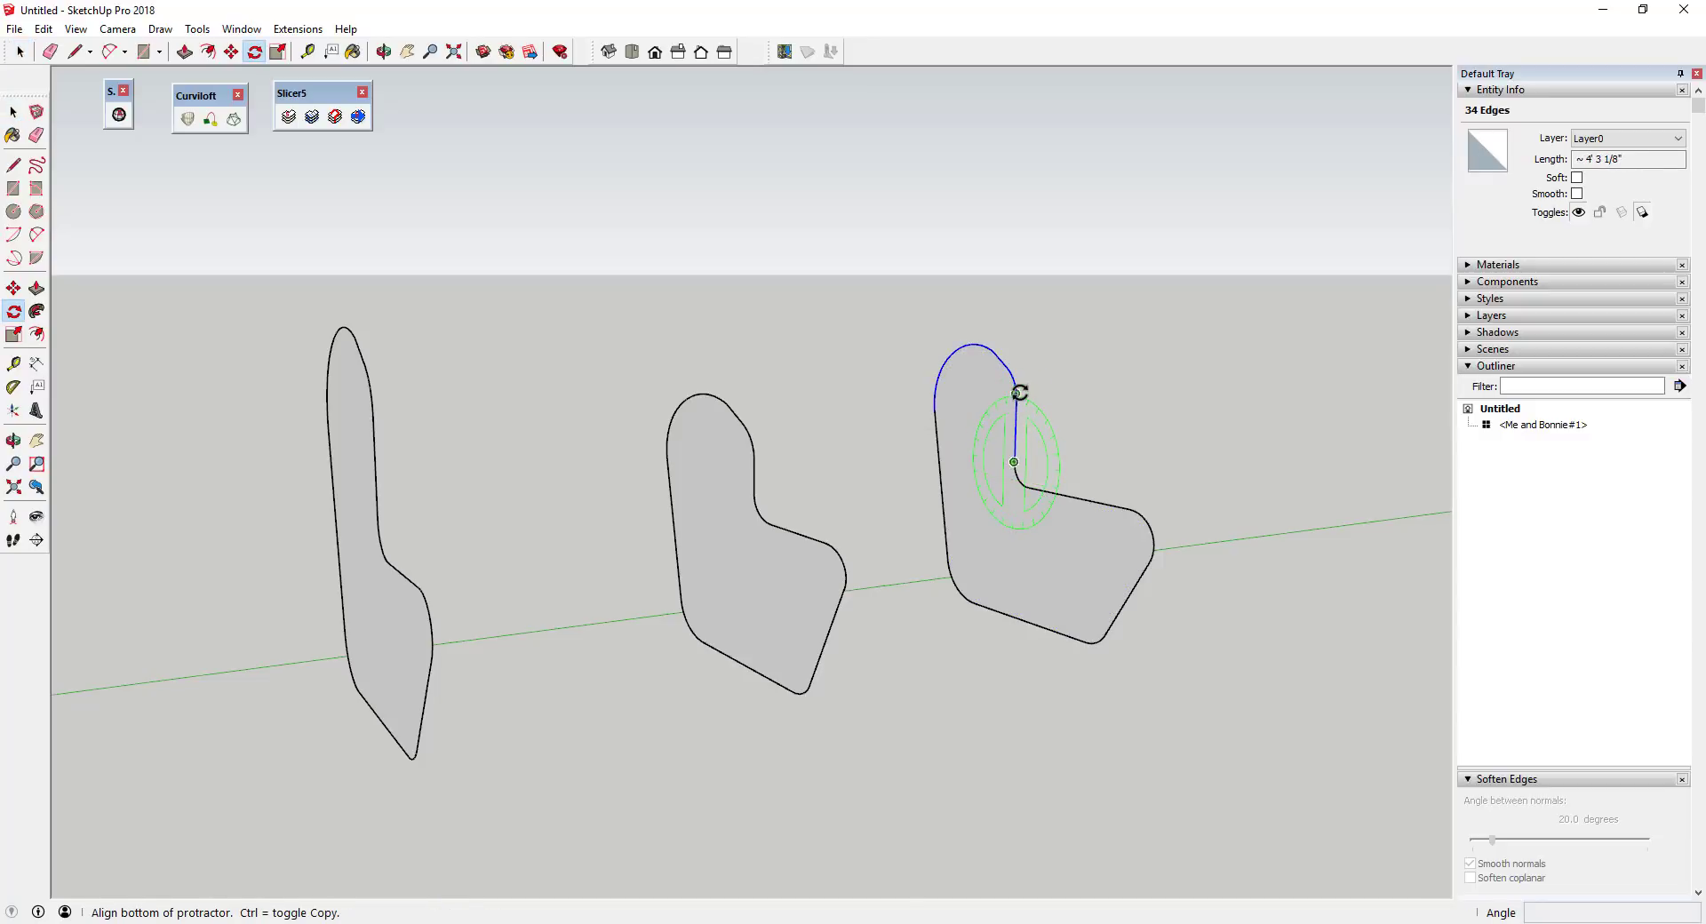
pyautogui.click(1016, 389)
pyautogui.press('space')
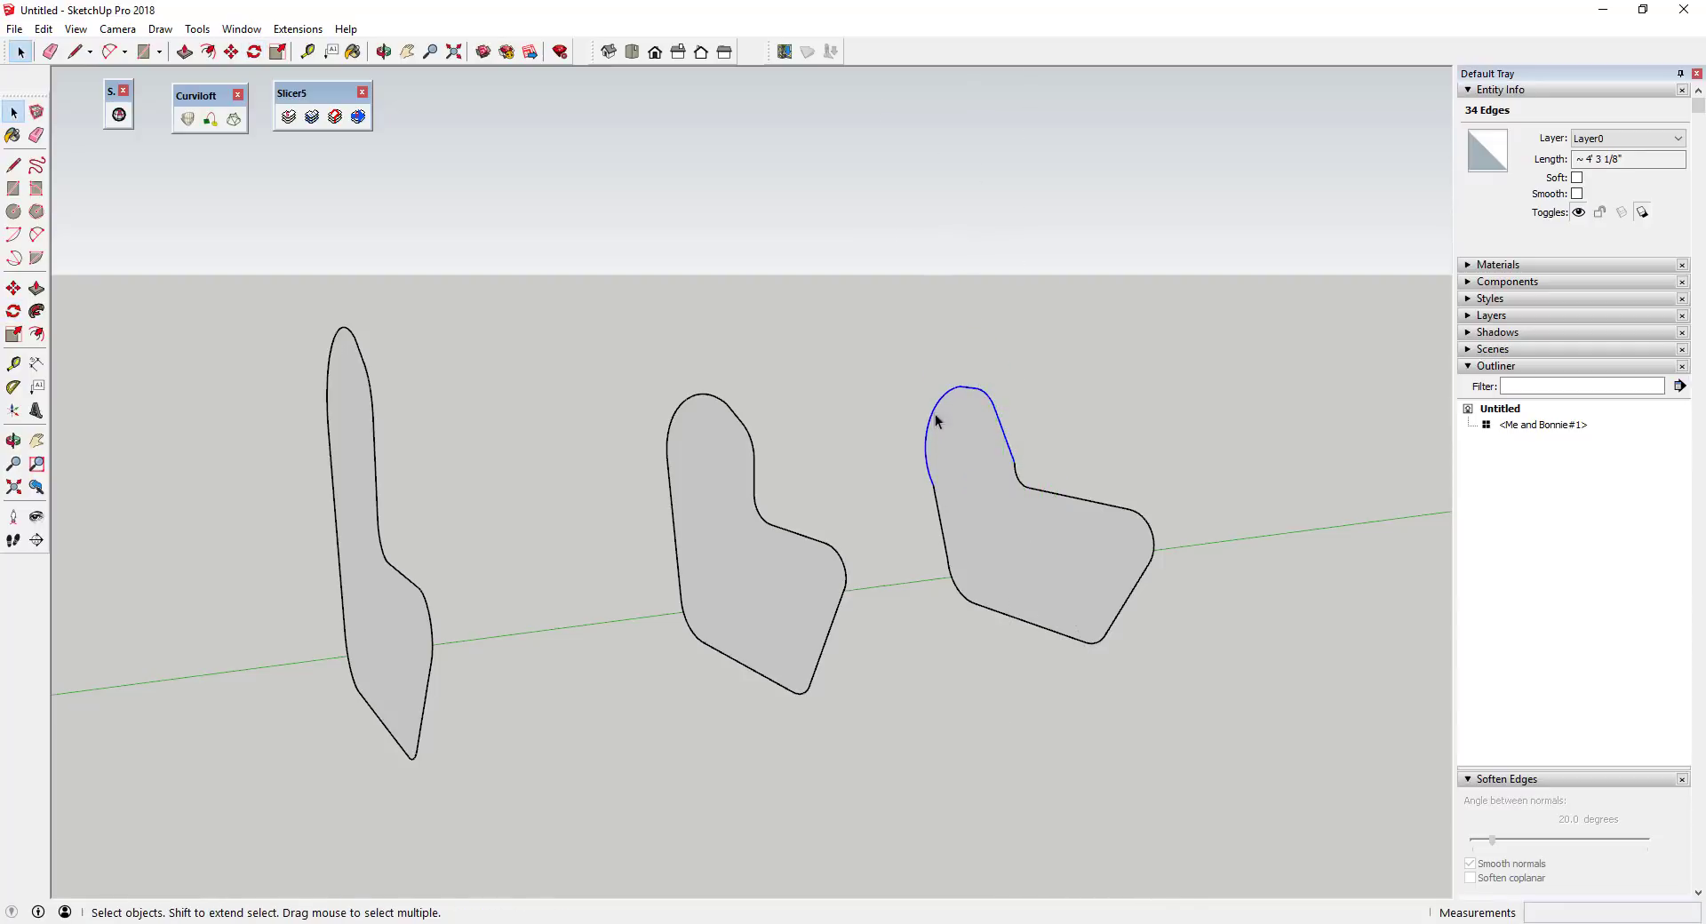
# Scale the fourth profile's backrest edges to about 1.30 in height and shift them slightly
pyautogui.scroll(-5, 1015, 484)
pyautogui.moveTo(963, 522); pyautogui.dragTo(1028, 473, button='middle')
pyautogui.press('s')
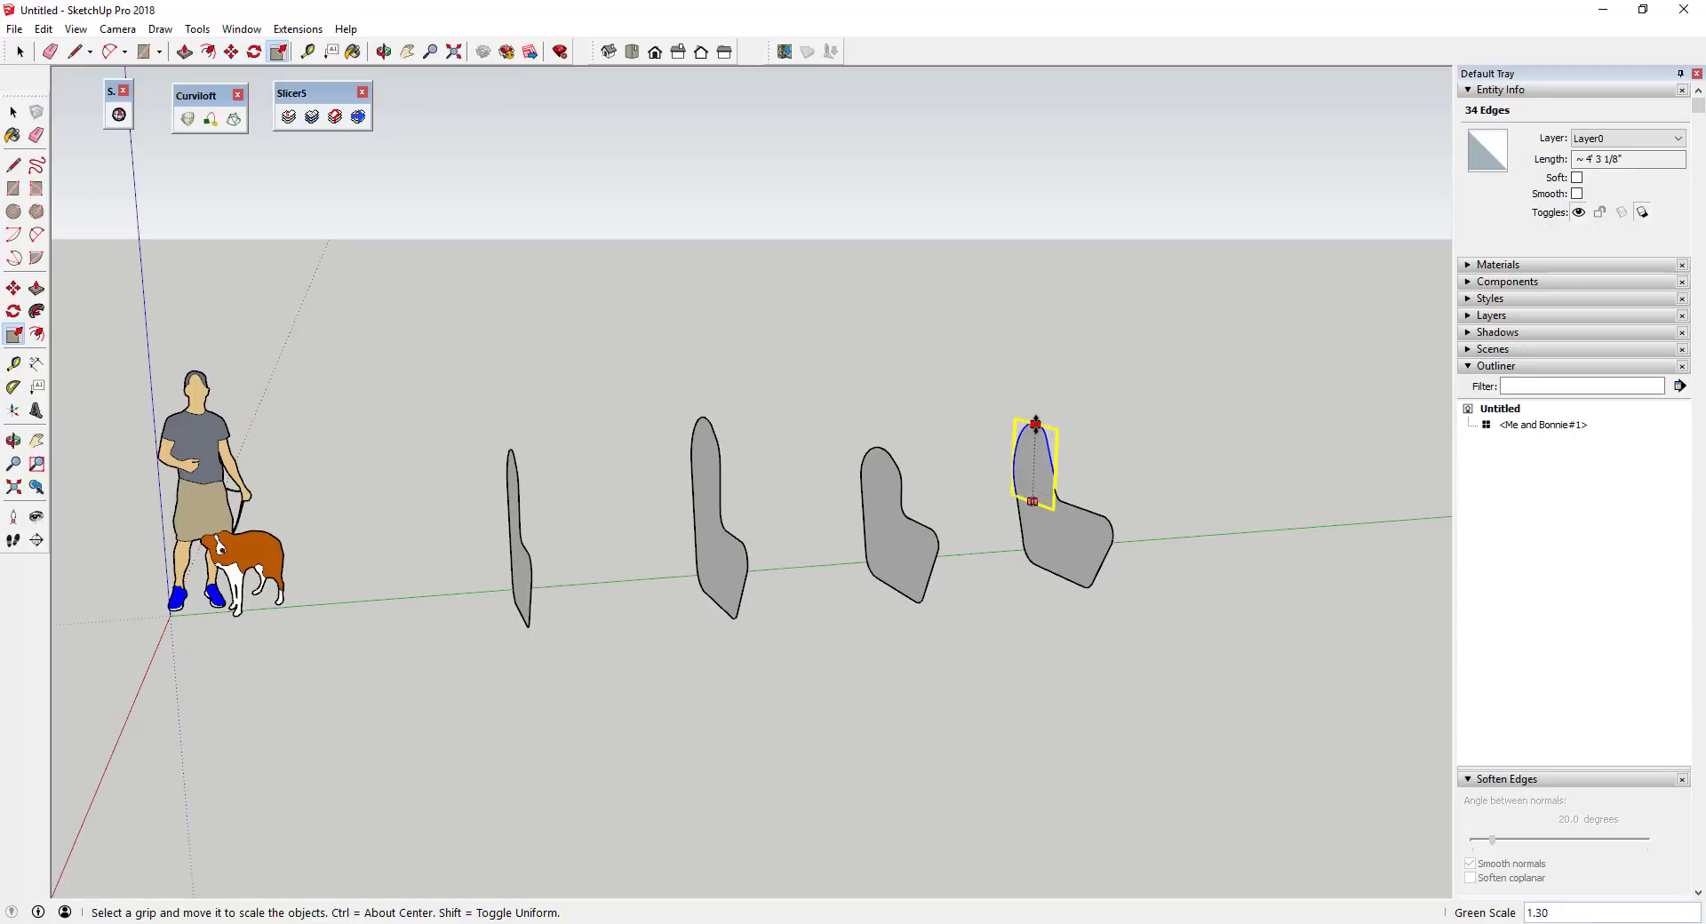
pyautogui.moveTo(1012, 465); pyautogui.dragTo(1036, 613)
pyautogui.press('space')
pyautogui.press('m')
pyautogui.moveTo(1016, 526); pyautogui.dragTo(1022, 530)
pyautogui.press('space')
# Select the whole third profile and copy it along the green axis beyond the fourth to make a fifth profile
pyautogui.scroll(-2, 996, 537)
pyautogui.moveTo(768, 571); pyautogui.dragTo(837, 582, button='middle')
pyautogui.scroll(1, 889, 533)
pyautogui.doubleClick(974, 571)
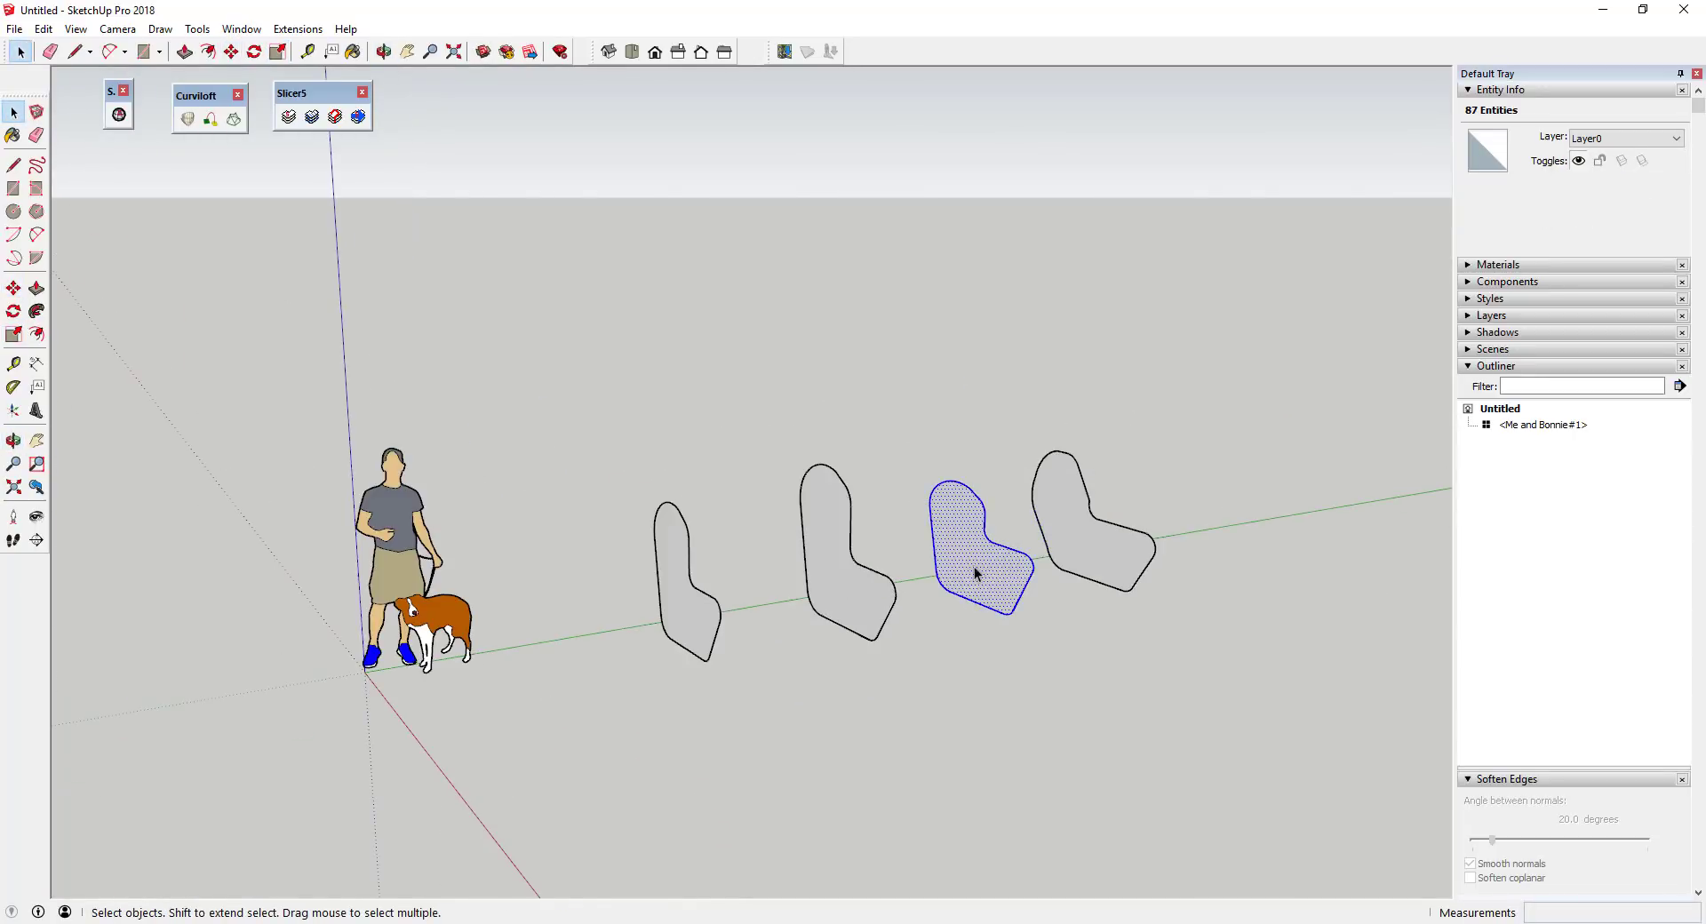
pyautogui.press('m')
pyautogui.press('ctrl')
pyautogui.moveTo(977, 570); pyautogui.dragTo(1205, 534)
pyautogui.press('space')
# Scale the whole fifth profile in height to make it taller
pyautogui.scroll(-3, 1196, 537)
pyautogui.moveTo(1142, 548); pyautogui.dragTo(1146, 502, button='middle')
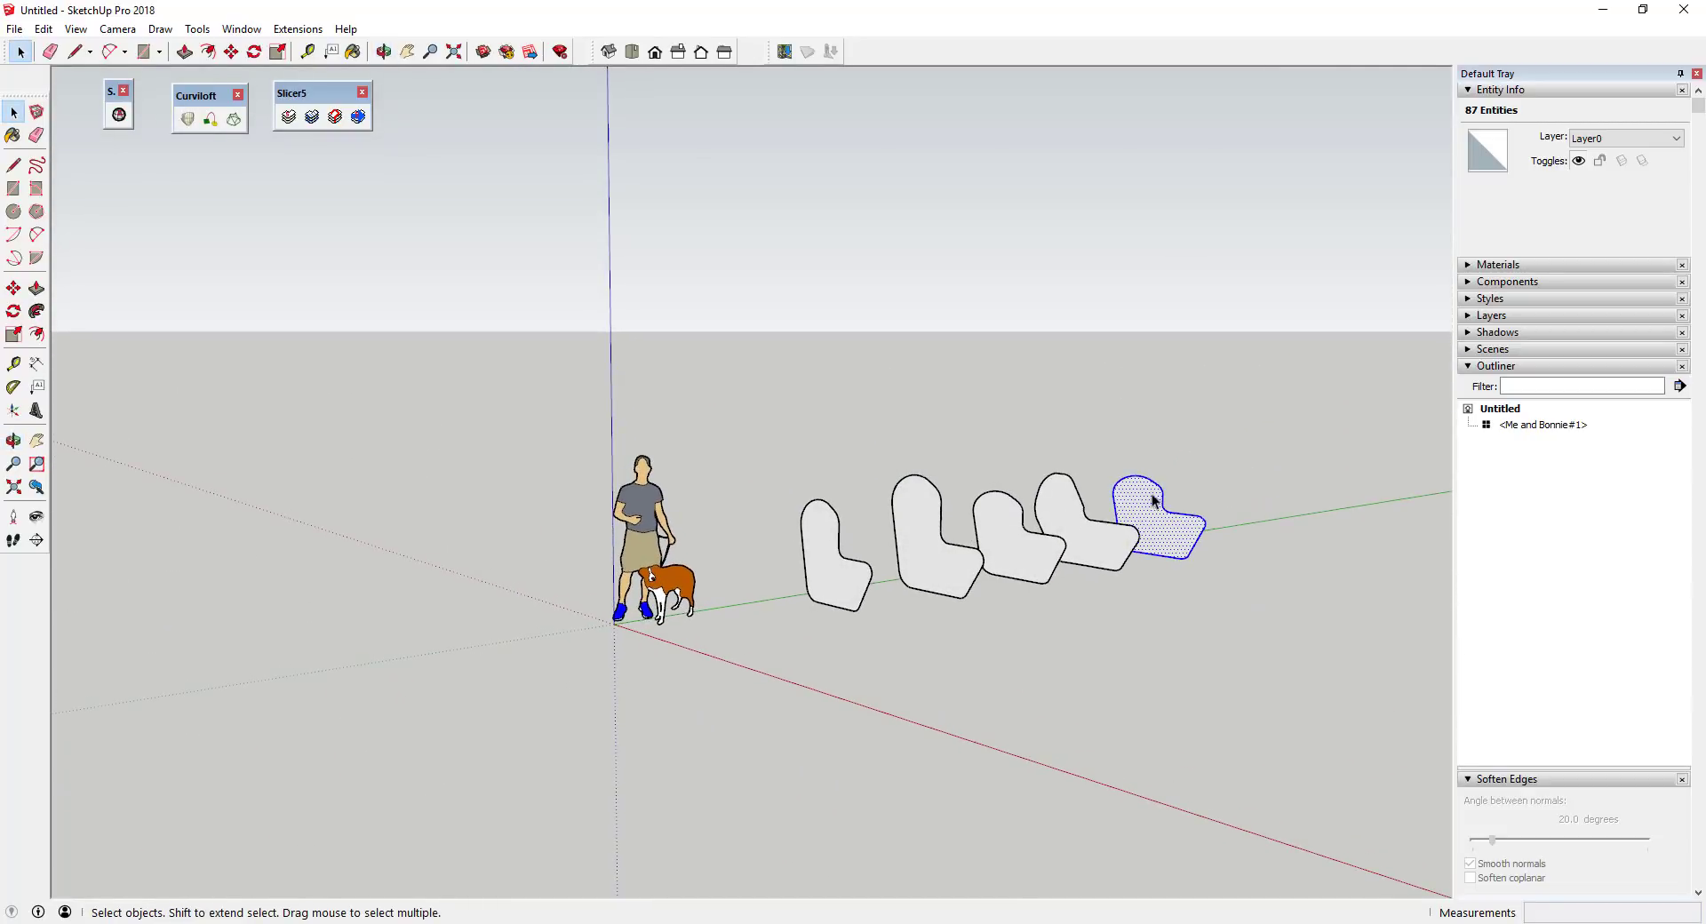
pyautogui.press('s')
pyautogui.moveTo(1160, 477); pyautogui.dragTo(1240, 522)
pyautogui.press('space')
# Select the fifth profile's seat top edges, shift them slightly to adjust the seat, and clear the selection
pyautogui.scroll(4, 1230, 521)
pyautogui.press('m')
pyautogui.click(1192, 513)
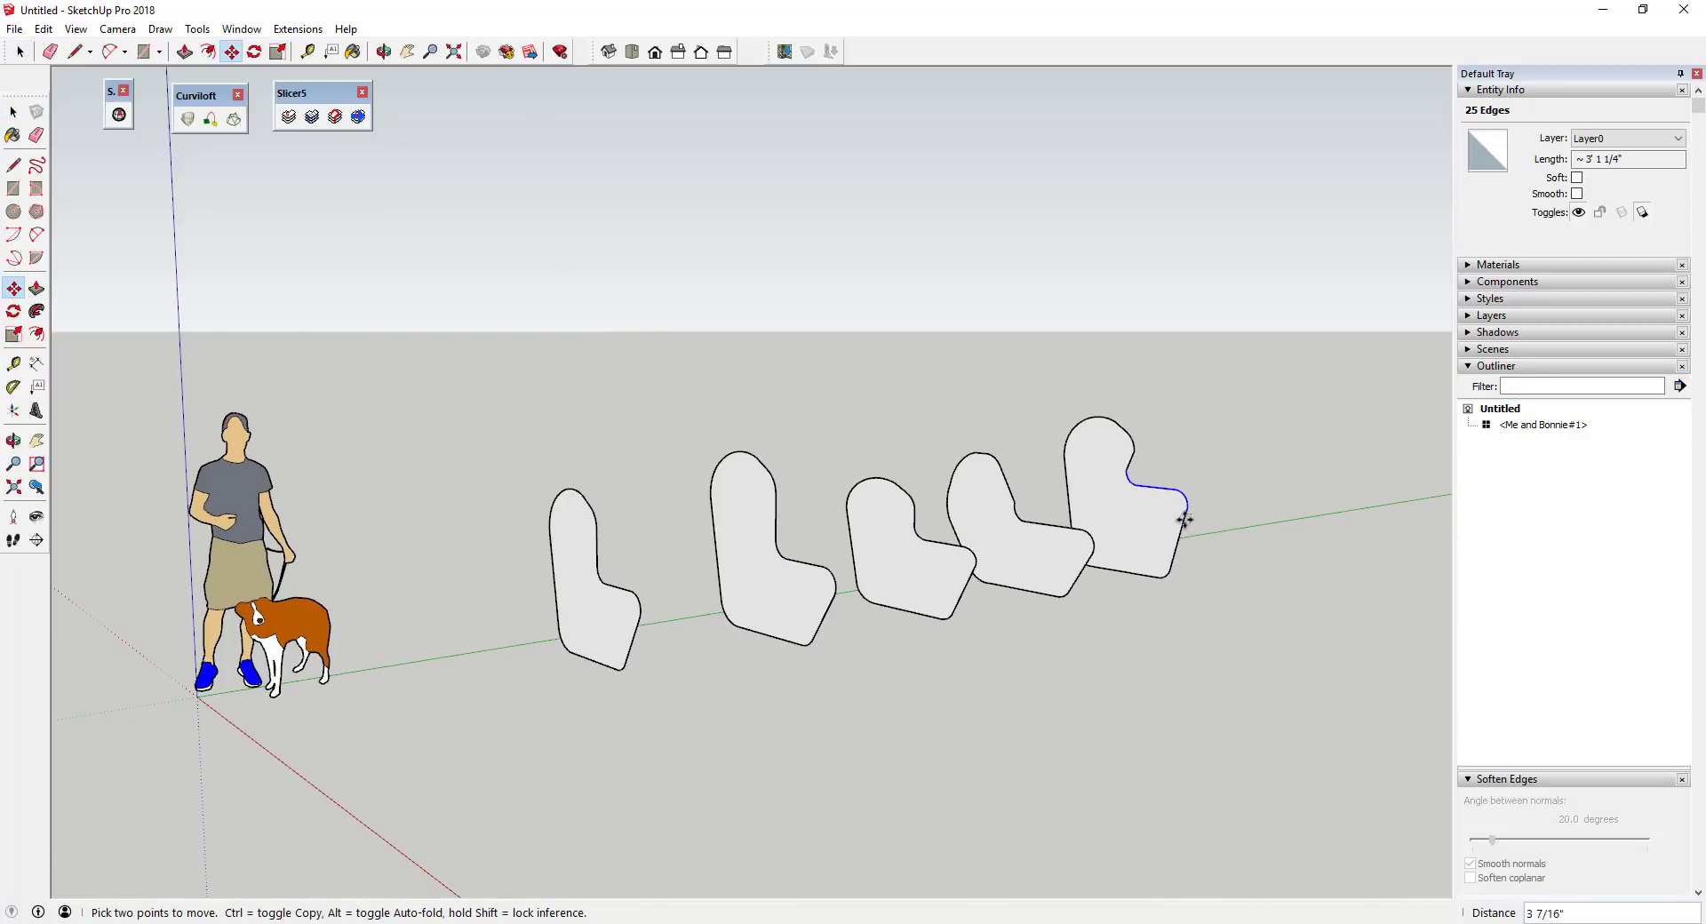
pyautogui.press('Escape')
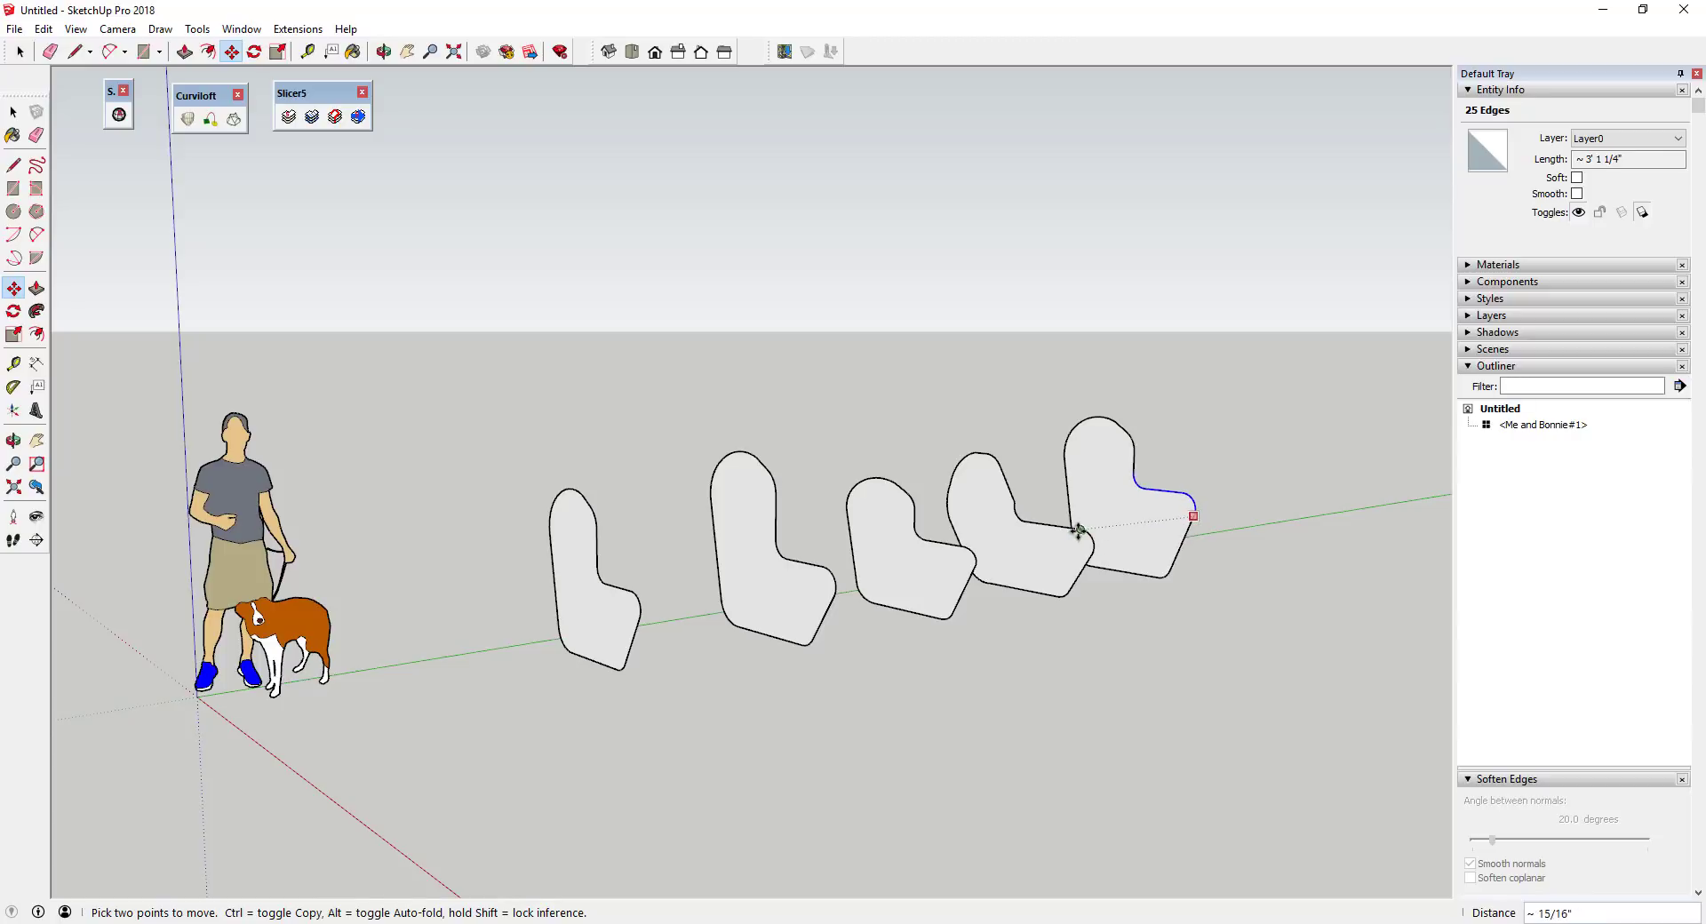
pyautogui.press('space')
pyautogui.click(1259, 558)
pyautogui.moveTo(1319, 541); pyautogui.dragTo(1367, 574, button='middle')
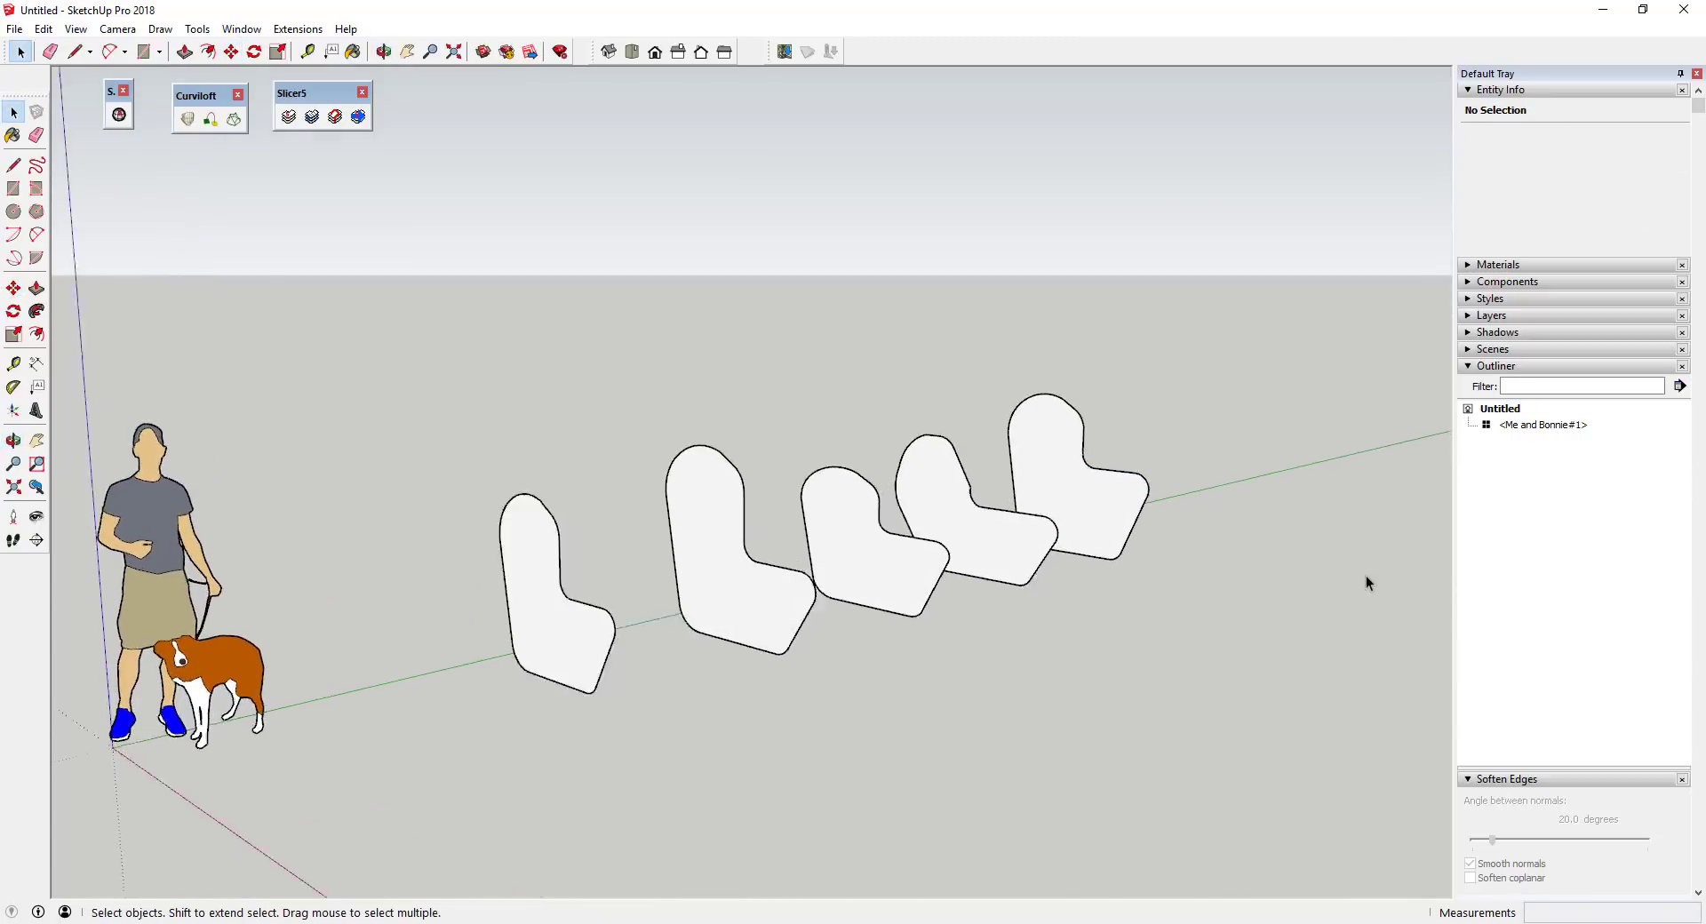
pyautogui.scroll(2, 1293, 543)
pyautogui.scroll(-1, 1207, 513)
pyautogui.scroll(-4, 1147, 485)
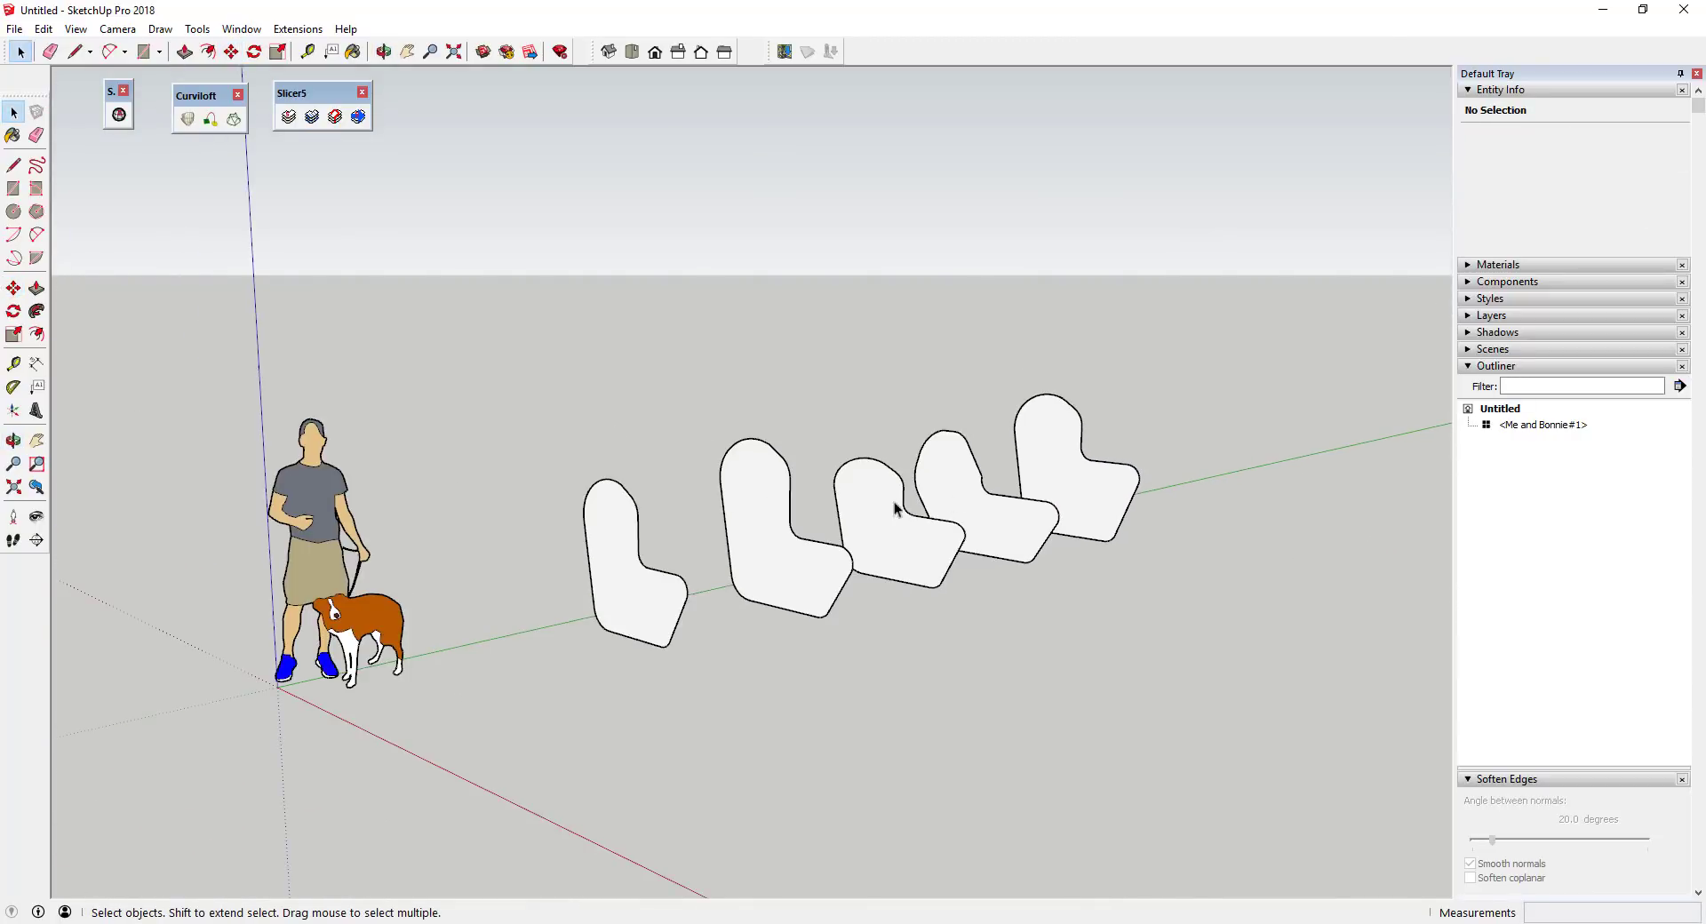
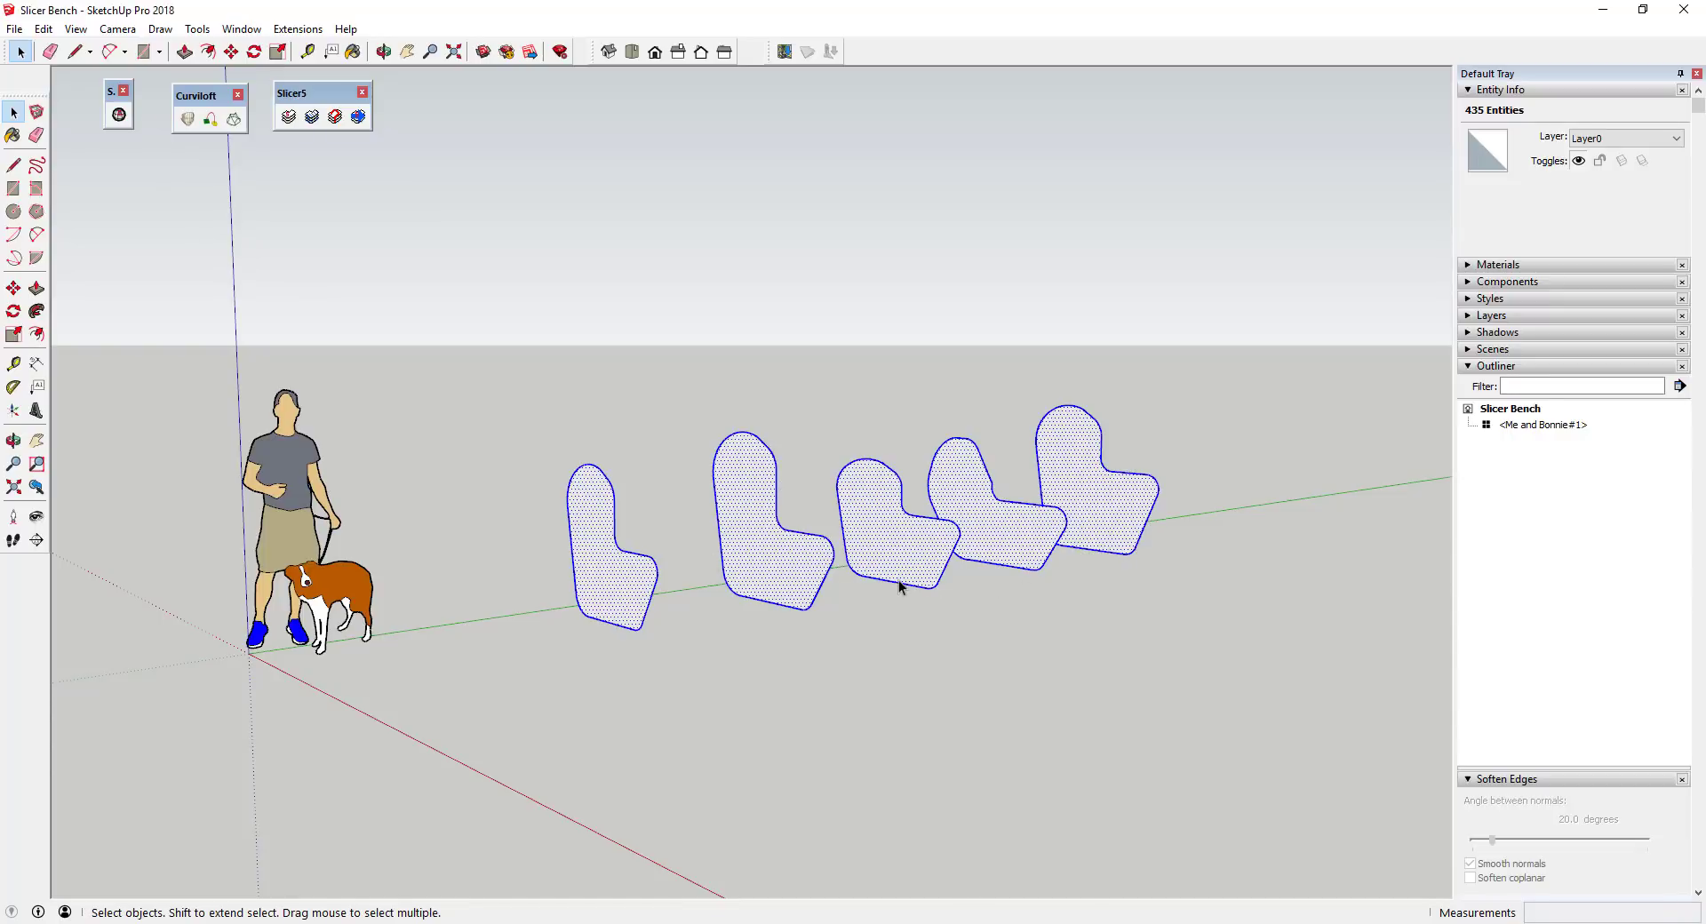
# Select all five profiles and run Curviloft's Loft by Spline to preview a surface through them
pyautogui.moveTo(881, 580); pyautogui.dragTo(1029, 530, button='middle')
pyautogui.scroll(-3, 1004, 405)
pyautogui.scroll(2, 1092, 413)
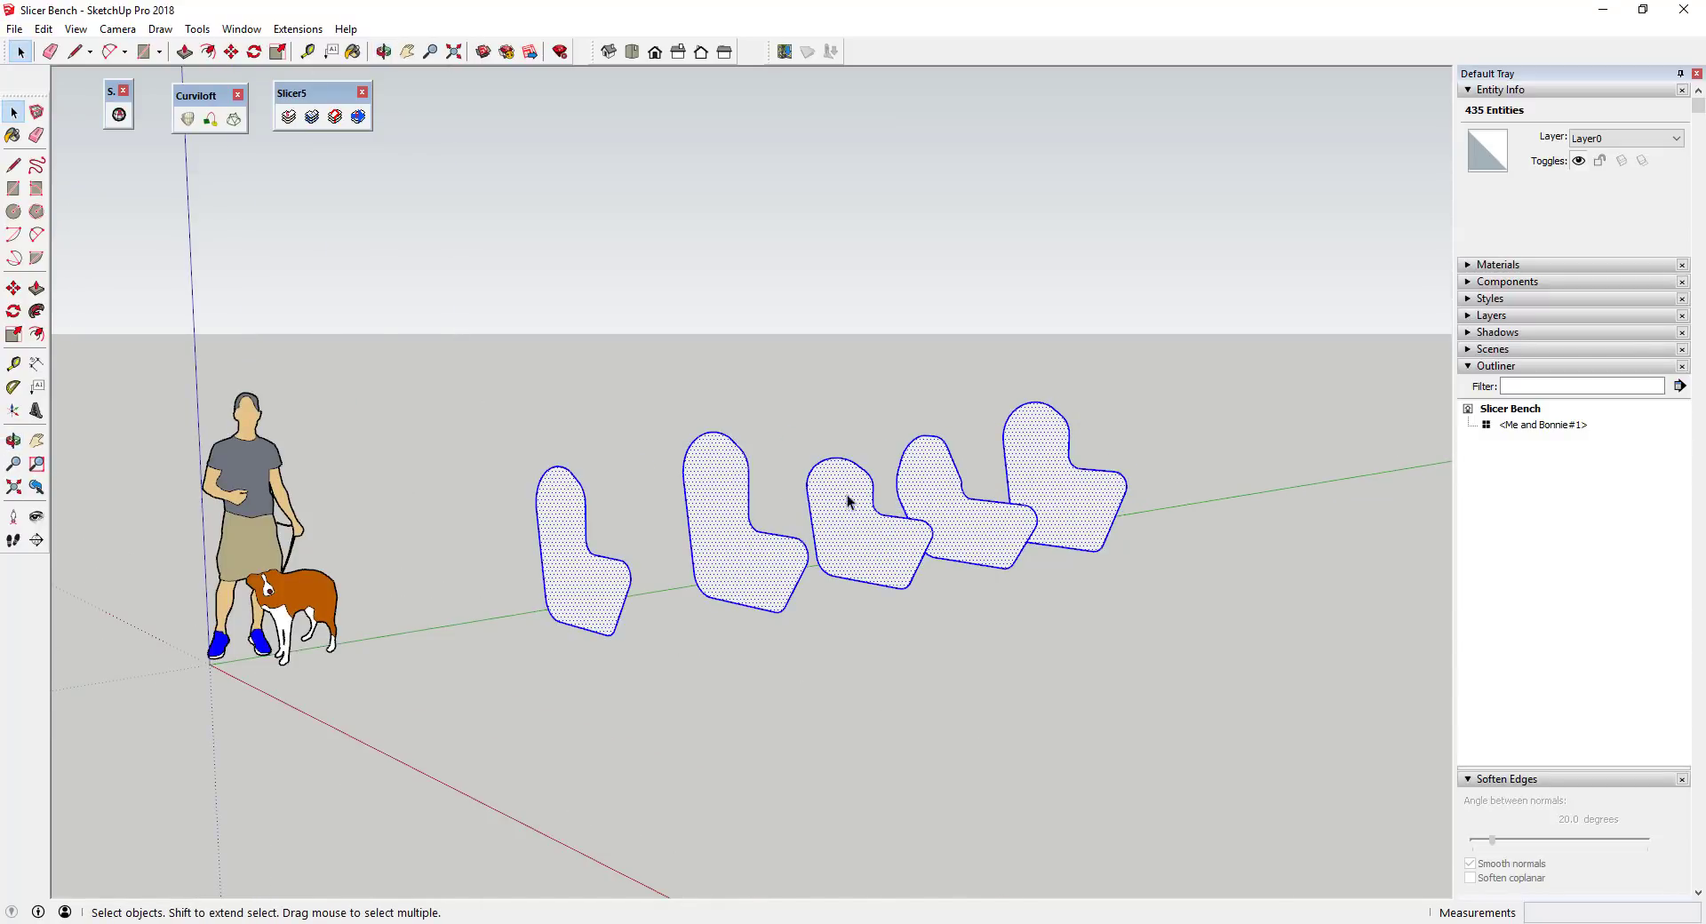
pyautogui.moveTo(495, 349); pyautogui.dragTo(1222, 701)
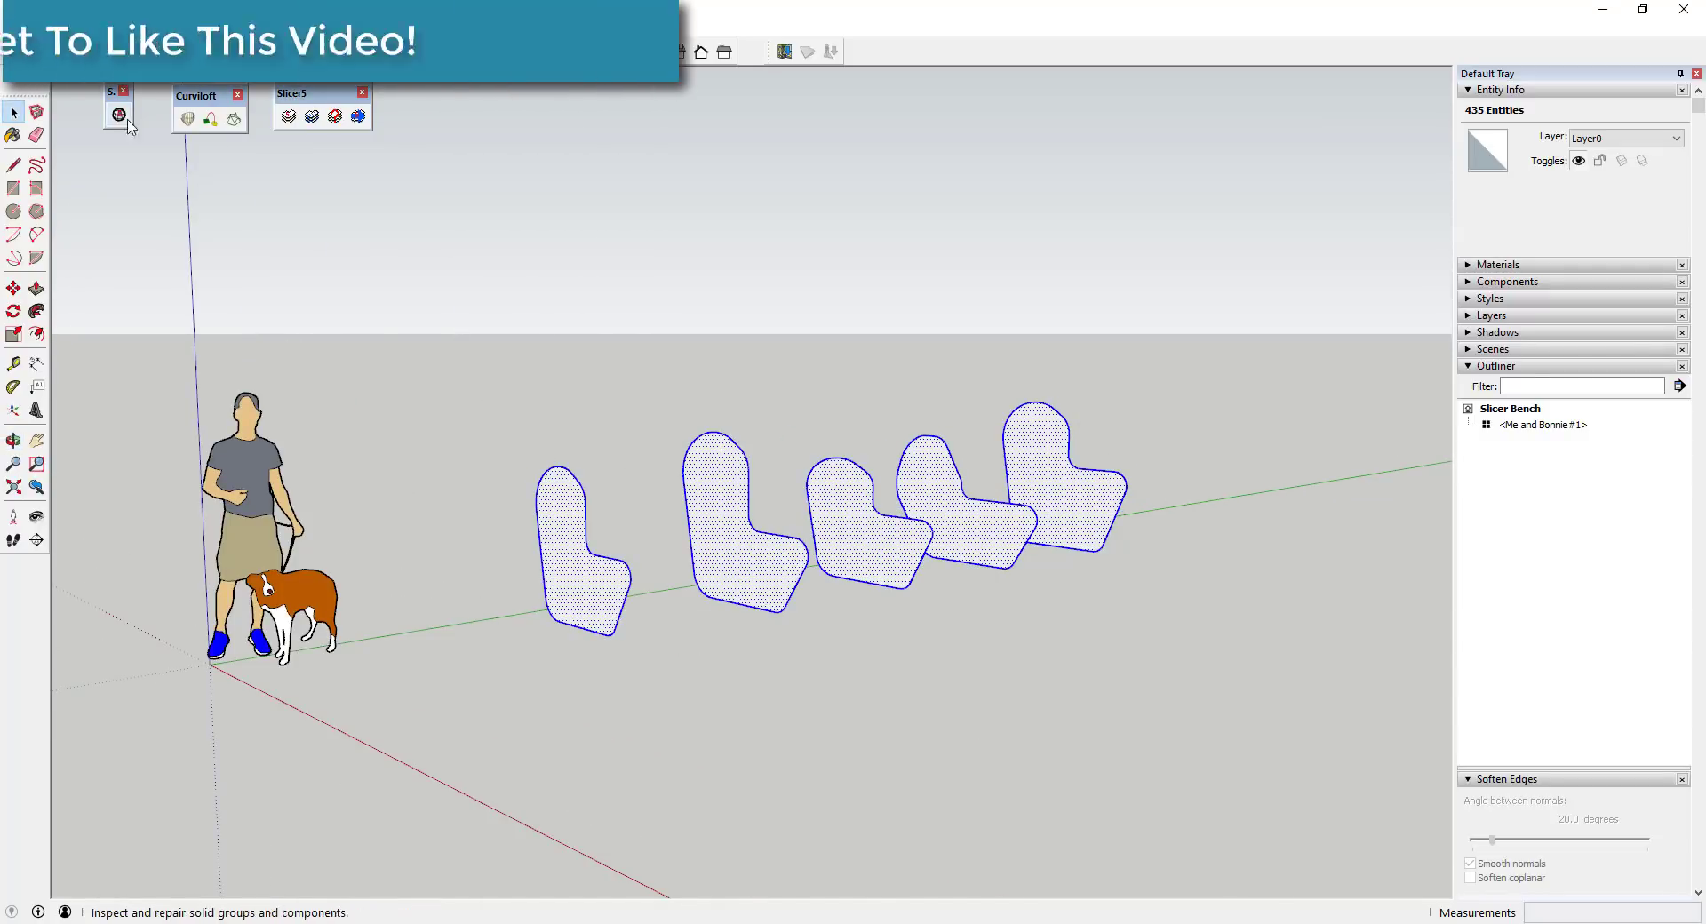
pyautogui.click(188, 120)
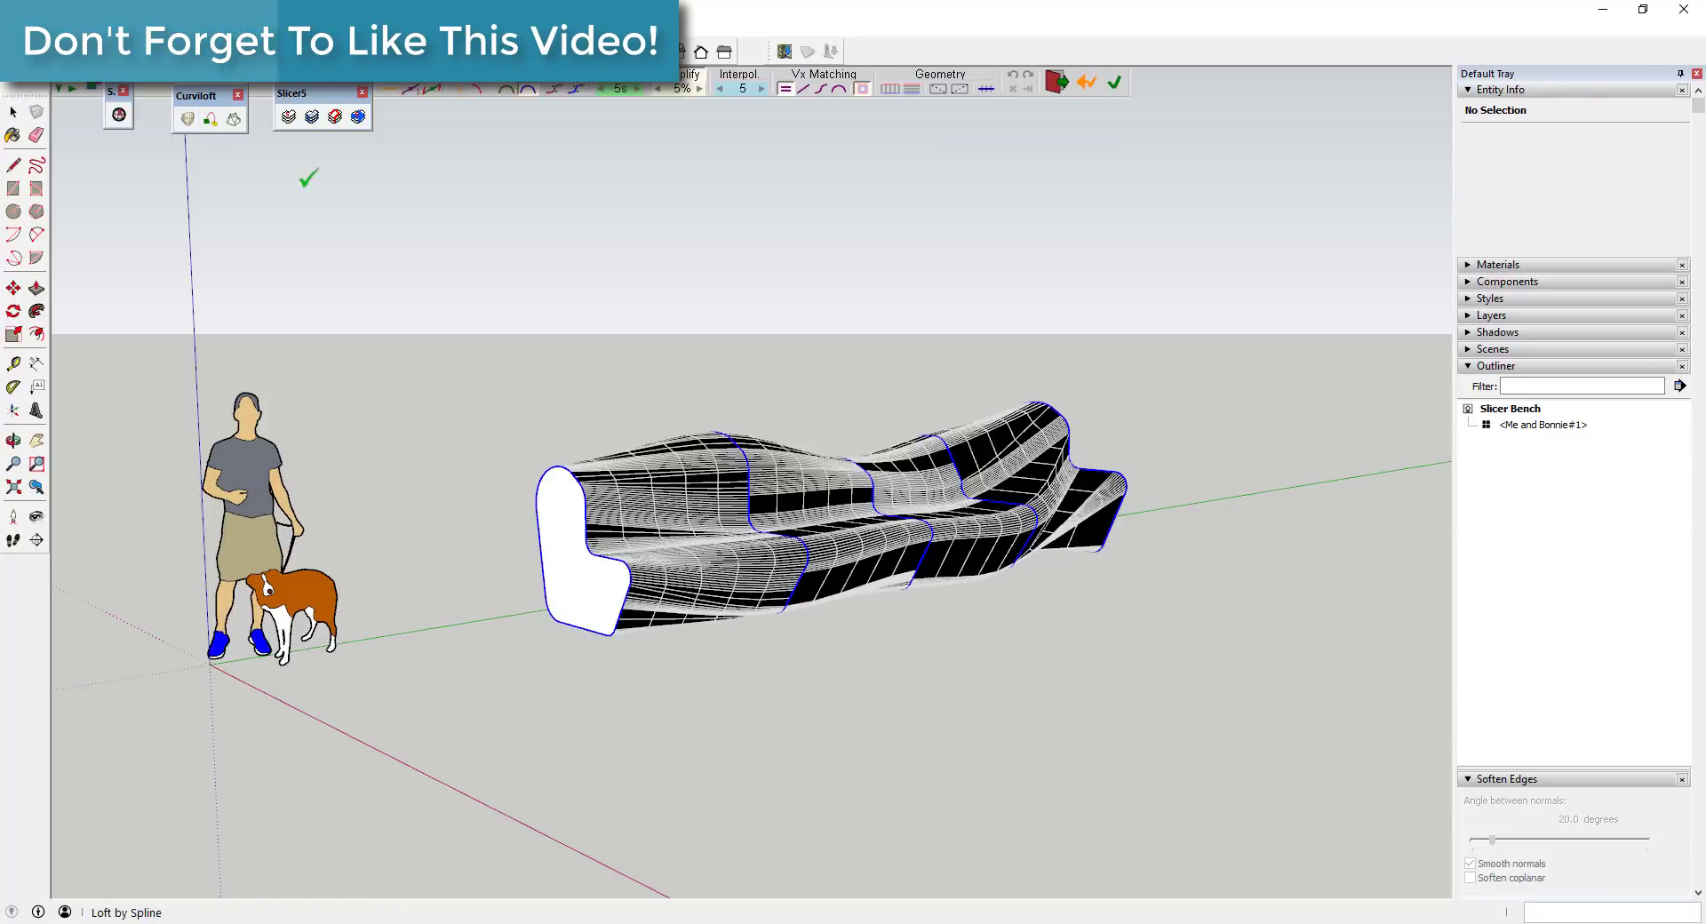
pyautogui.moveTo(762, 513); pyautogui.dragTo(1283, 609, button='middle')
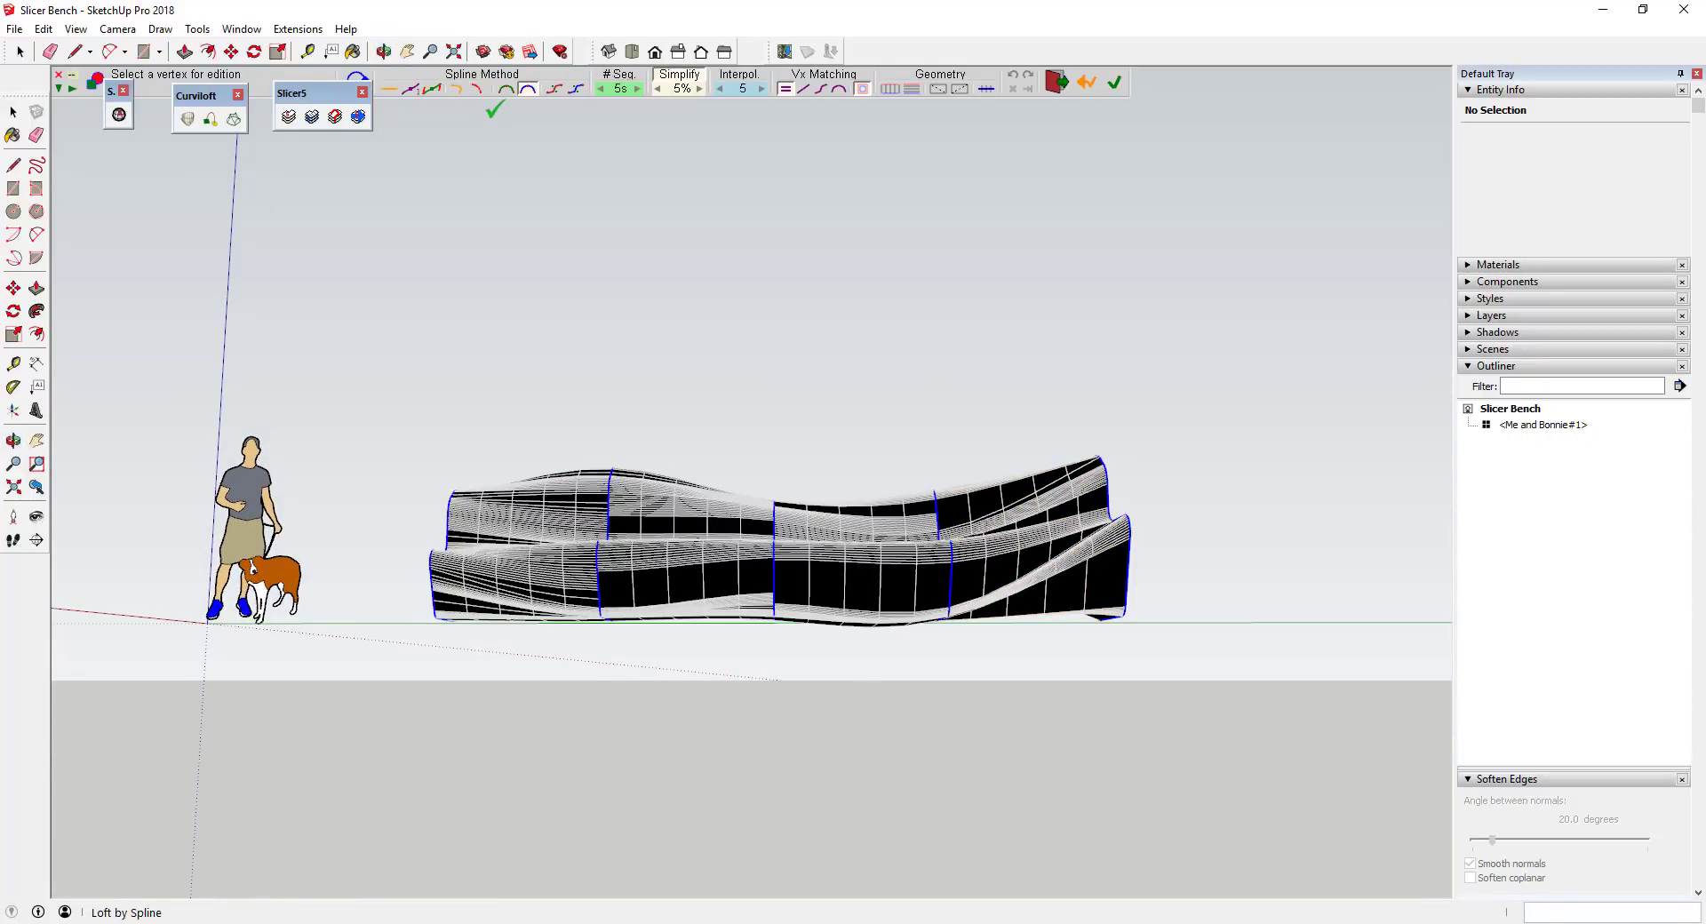
# Try the different spline methods on the loft preview to compare how the surface flows between profiles
pyautogui.click(458, 89)
pyautogui.click(477, 90)
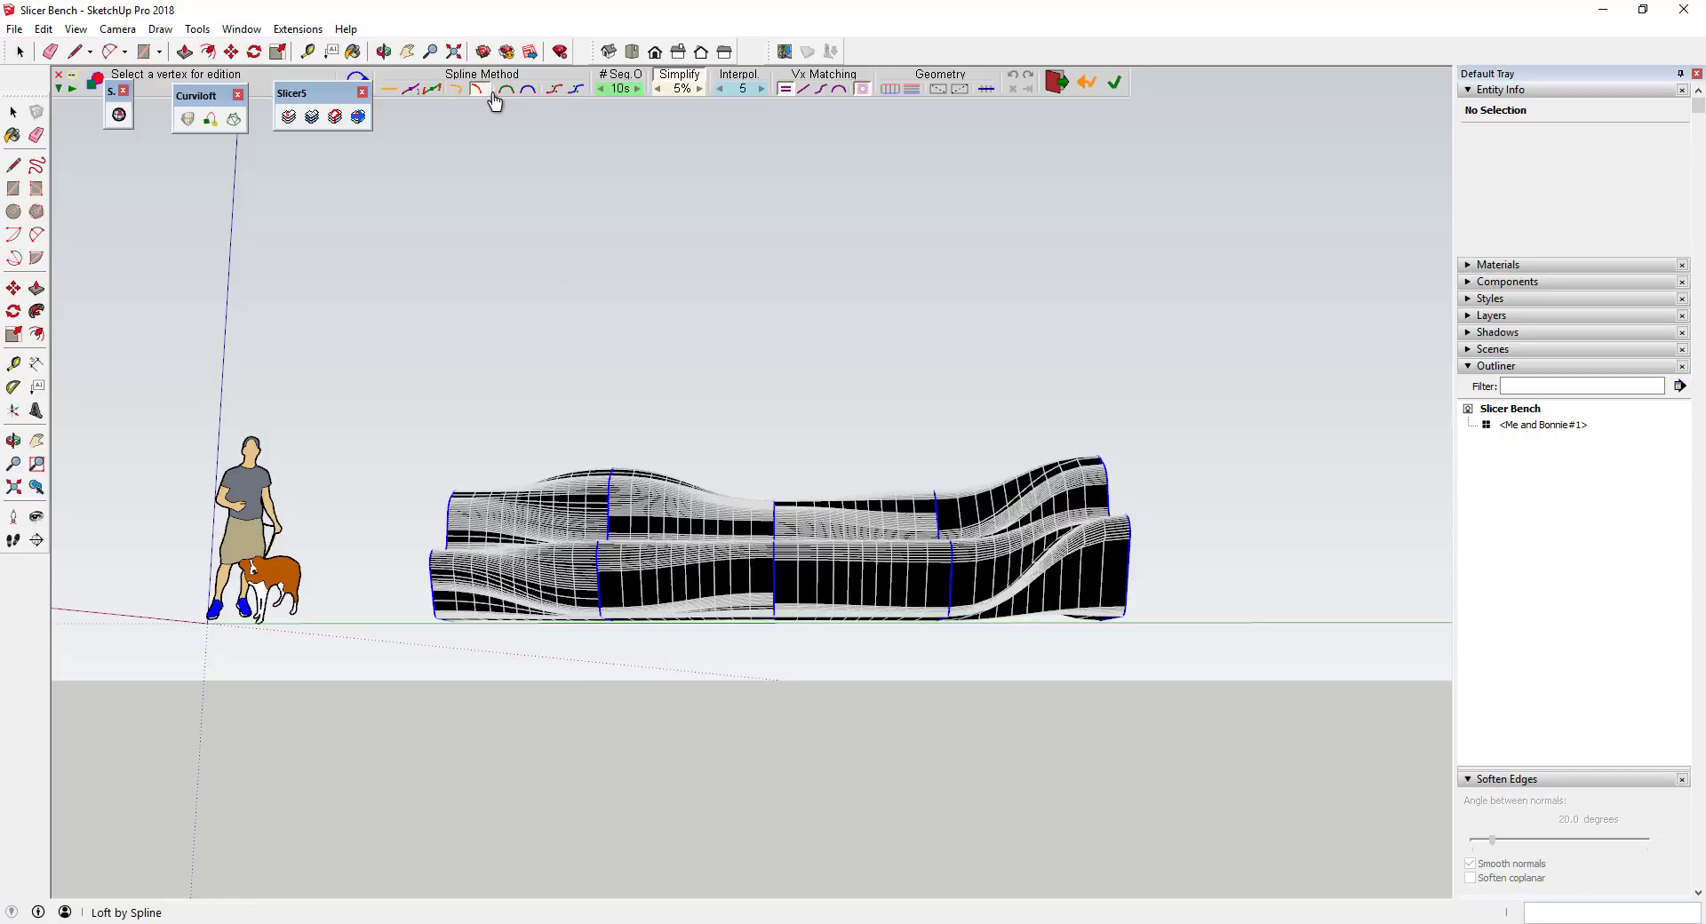
pyautogui.click(505, 90)
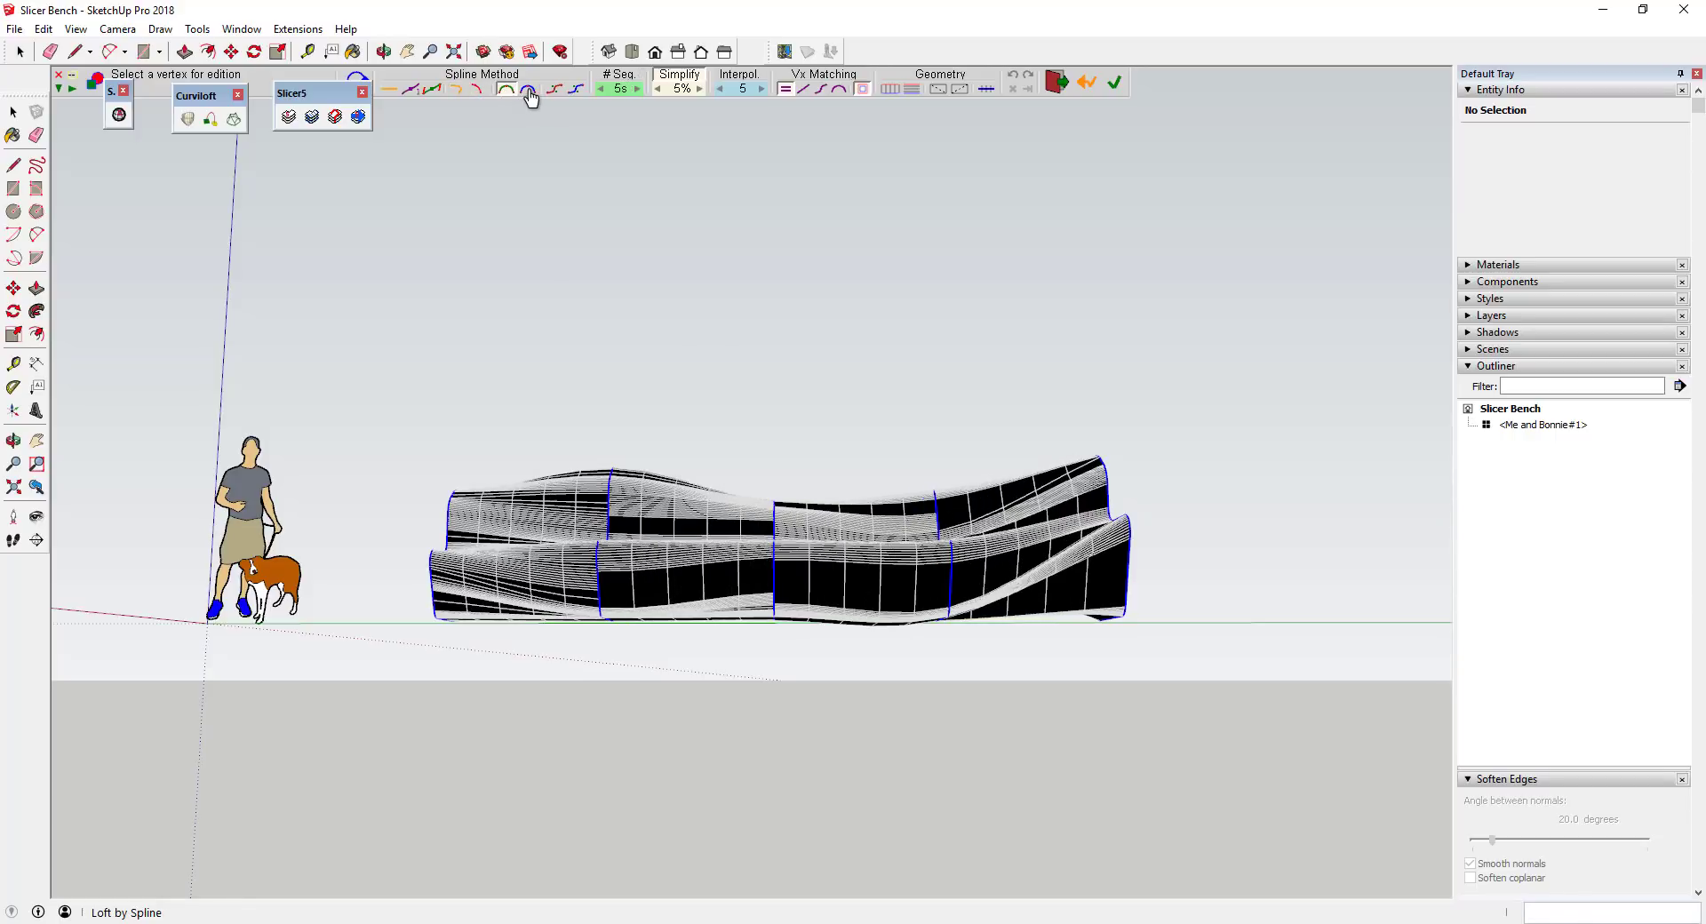
pyautogui.click(529, 91)
pyautogui.click(555, 90)
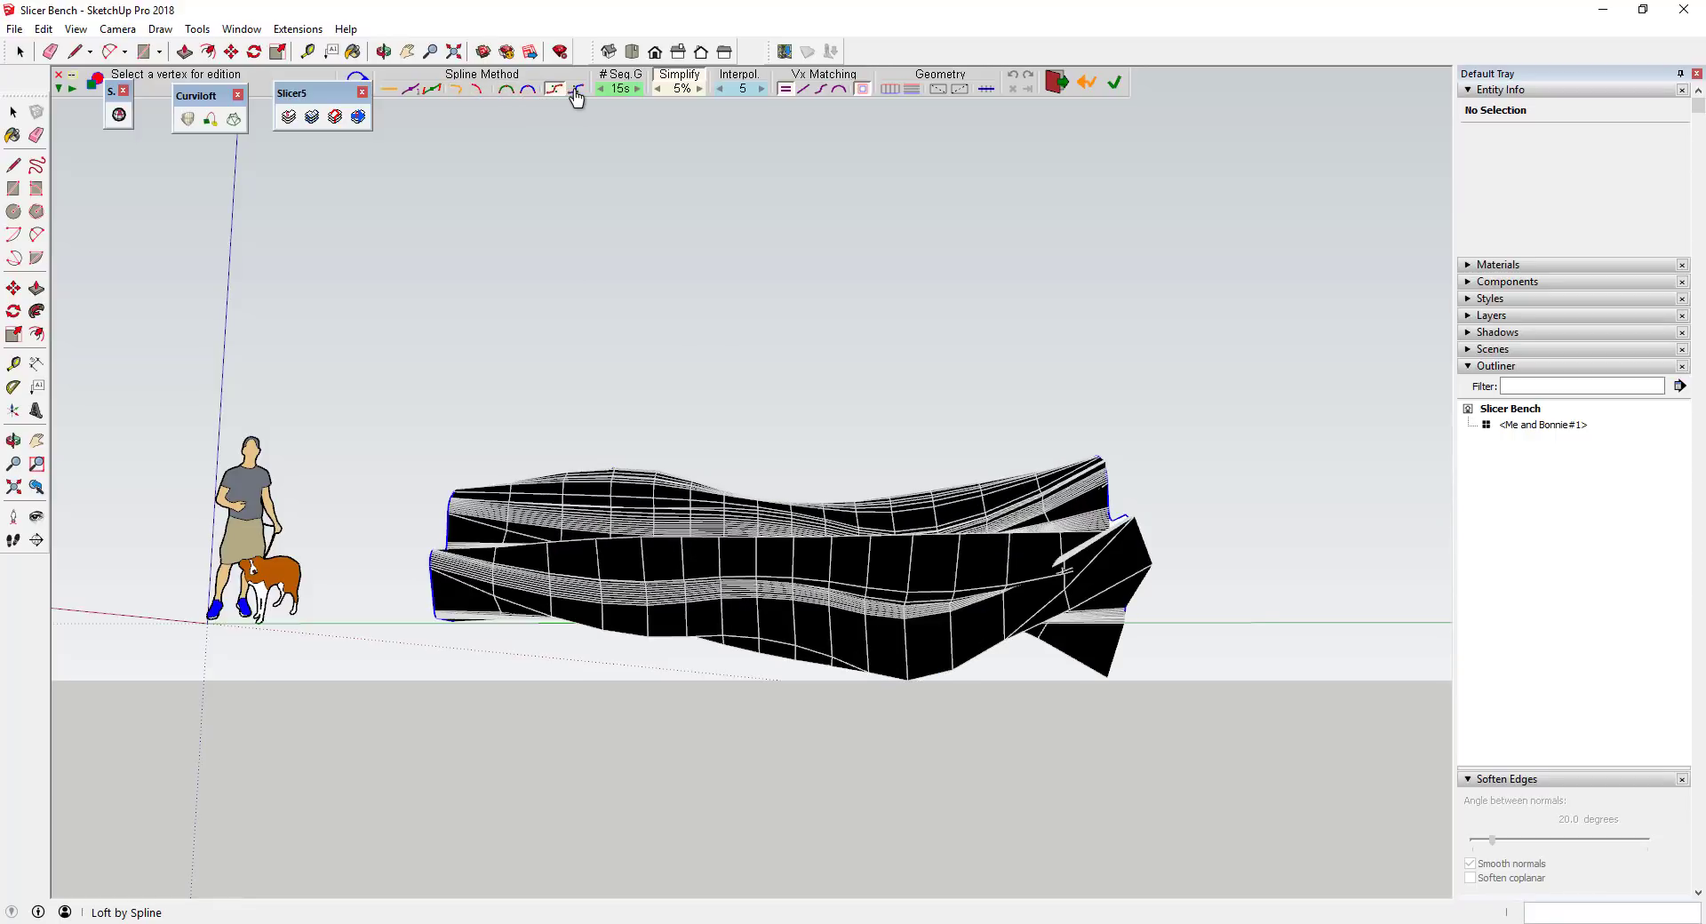
pyautogui.click(578, 91)
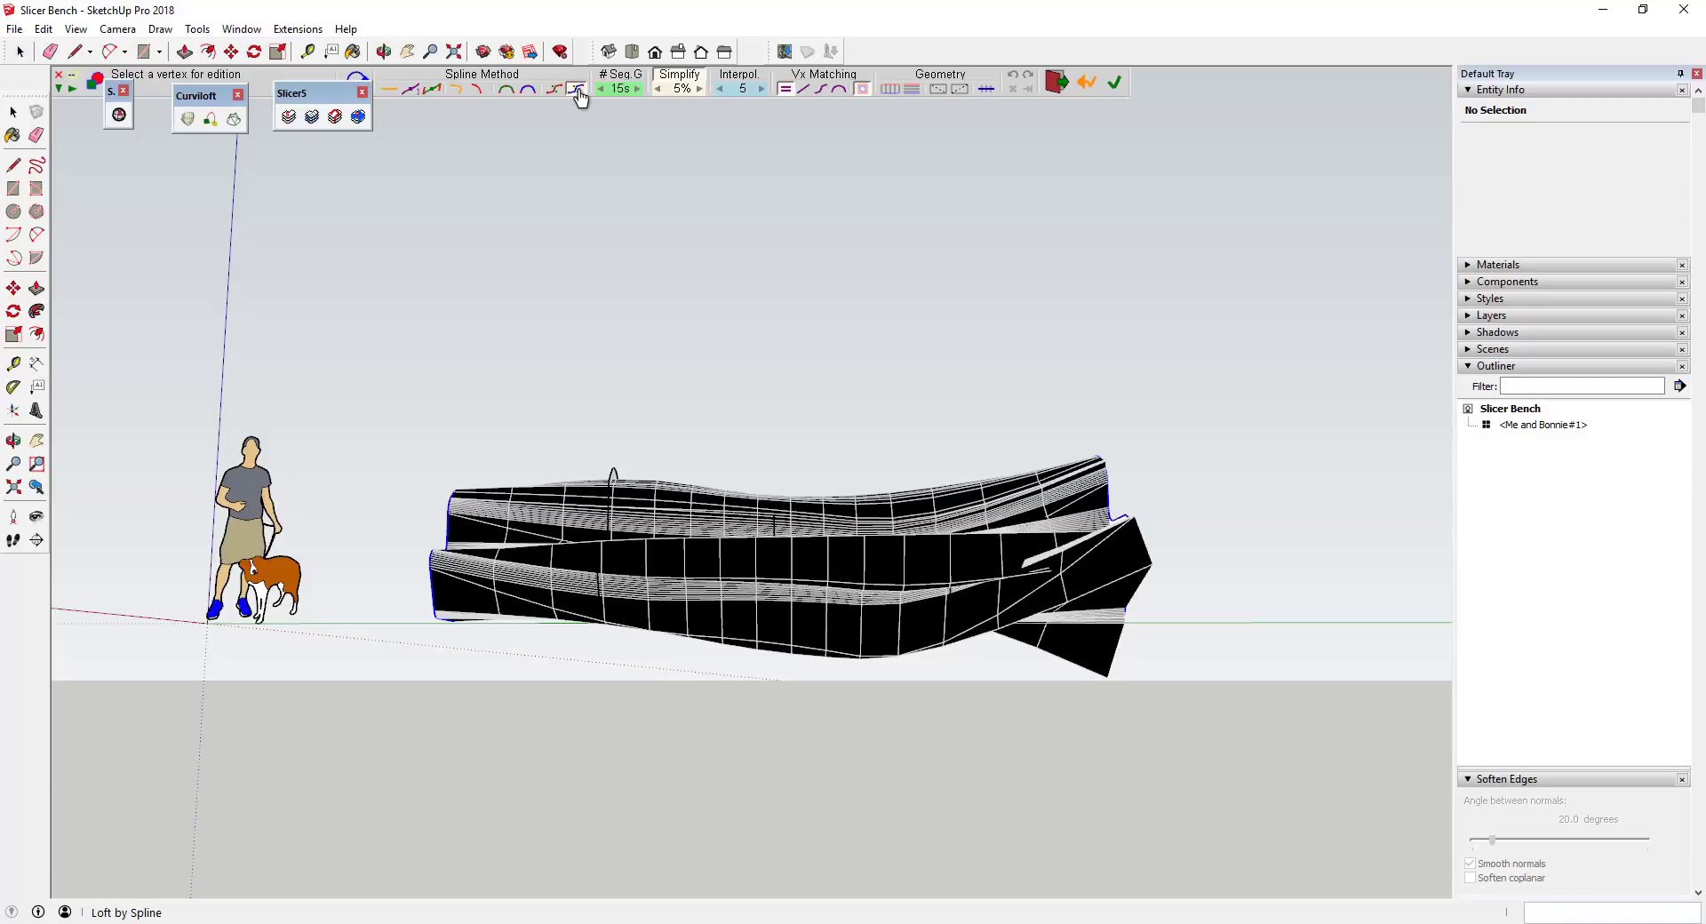
pyautogui.click(528, 91)
pyautogui.click(393, 90)
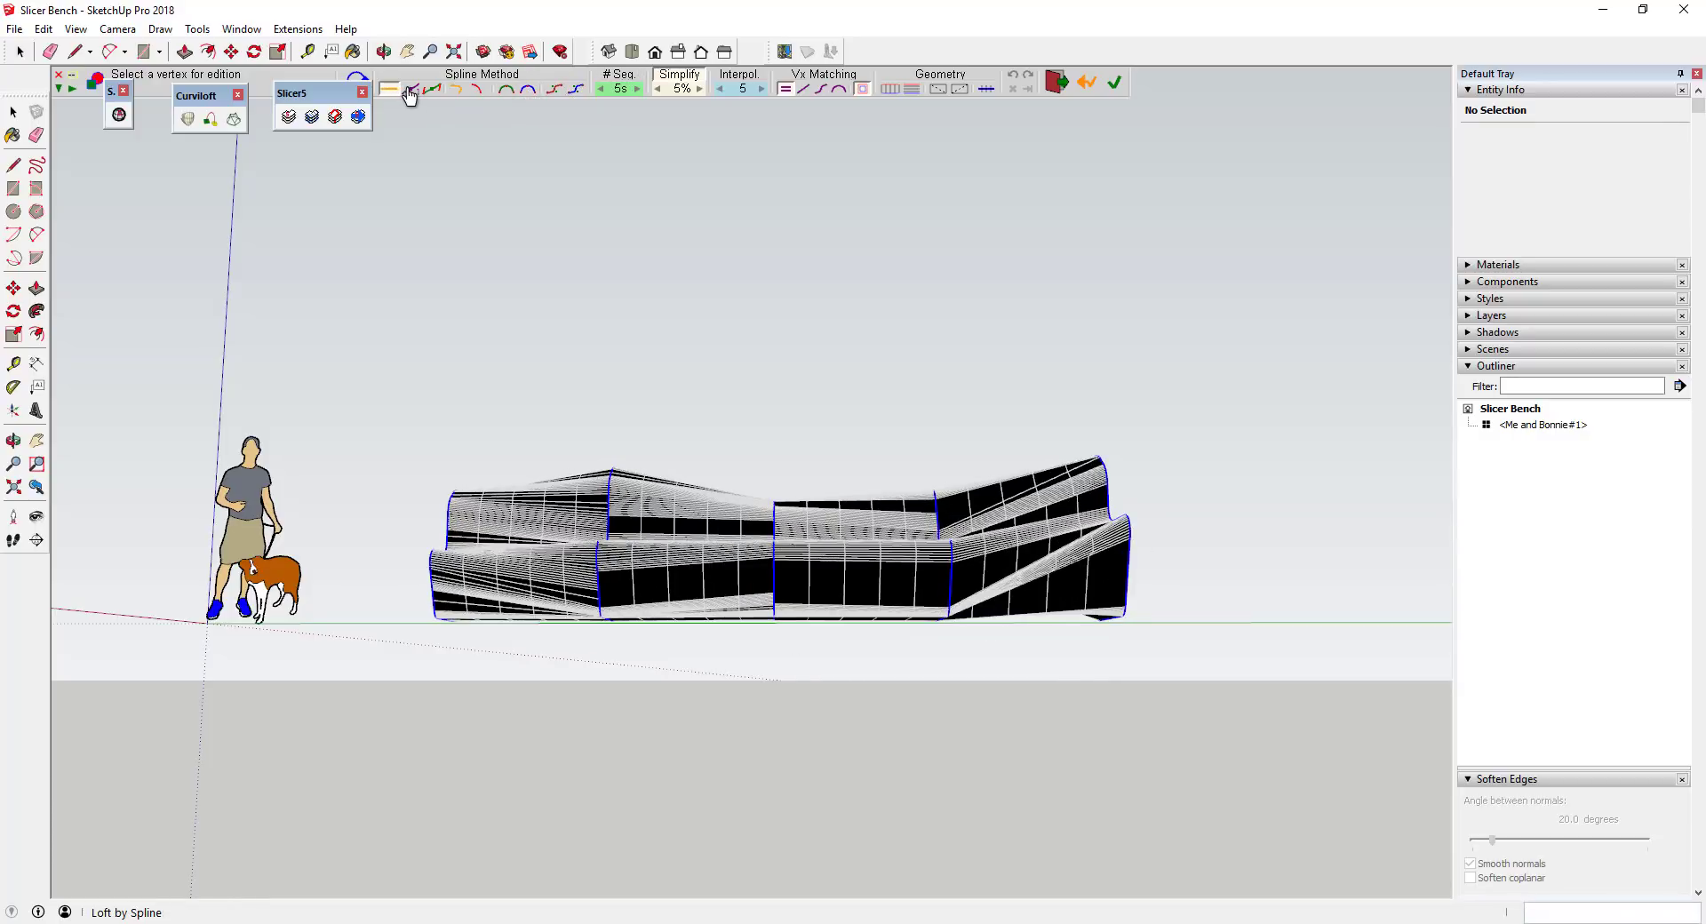
pyautogui.click(411, 91)
pyautogui.click(435, 92)
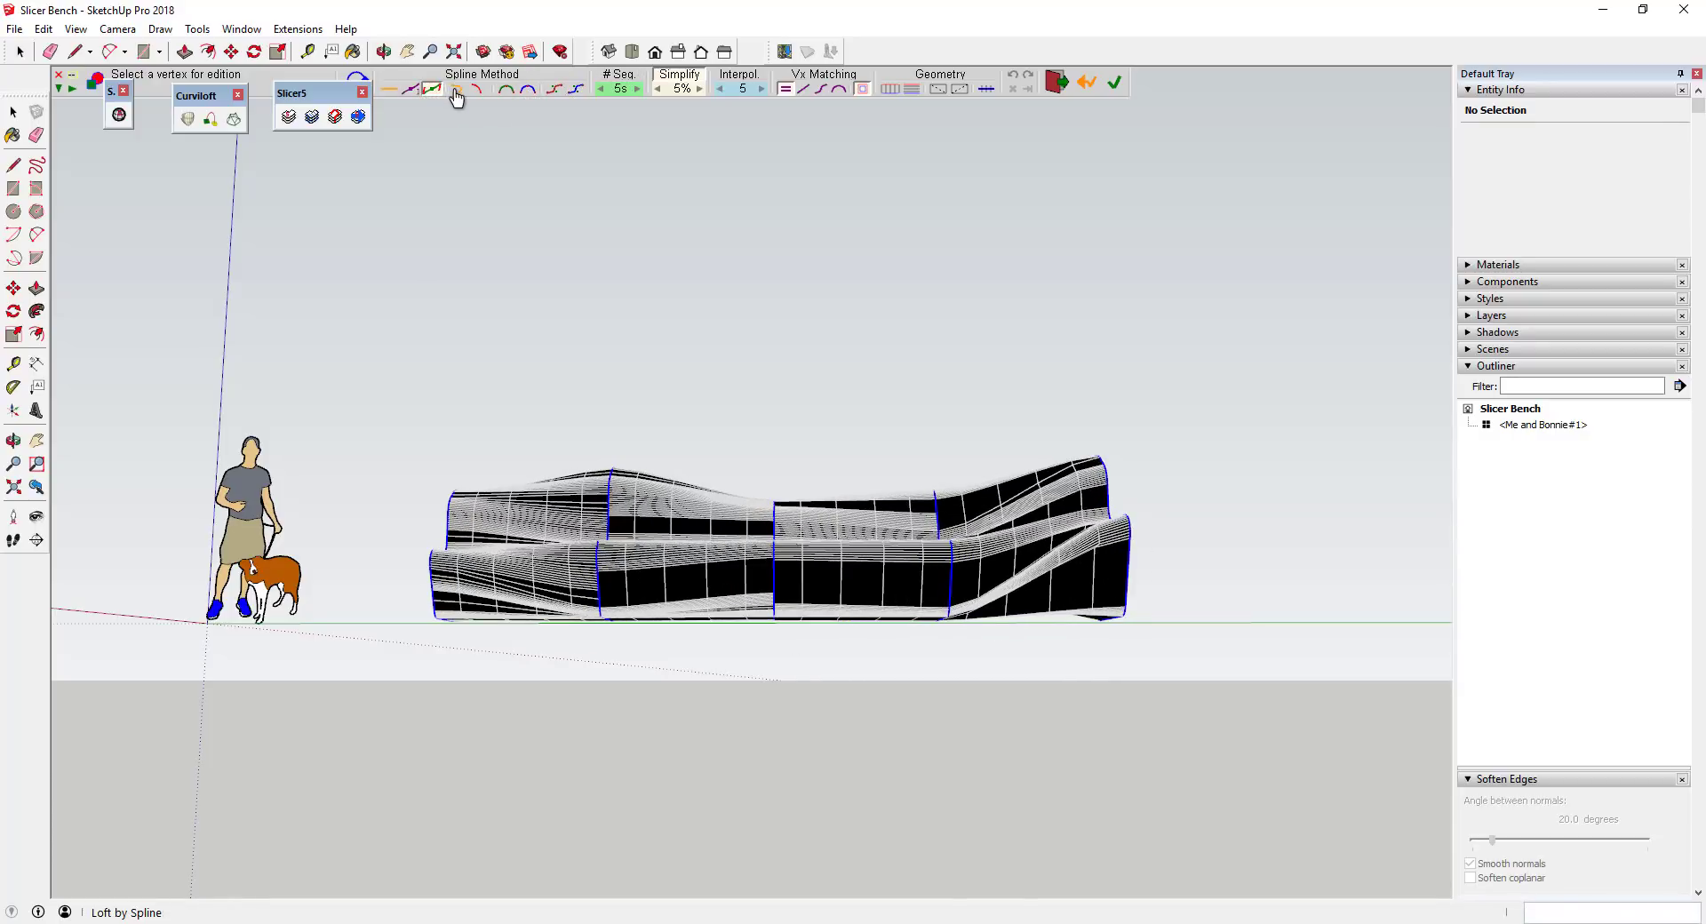
pyautogui.click(458, 90)
# Try to correct the twisted junction before the fifth profile by re-pairing its vertices, and abandon the loft
pyautogui.moveTo(546, 520); pyautogui.dragTo(947, 740, button='middle')
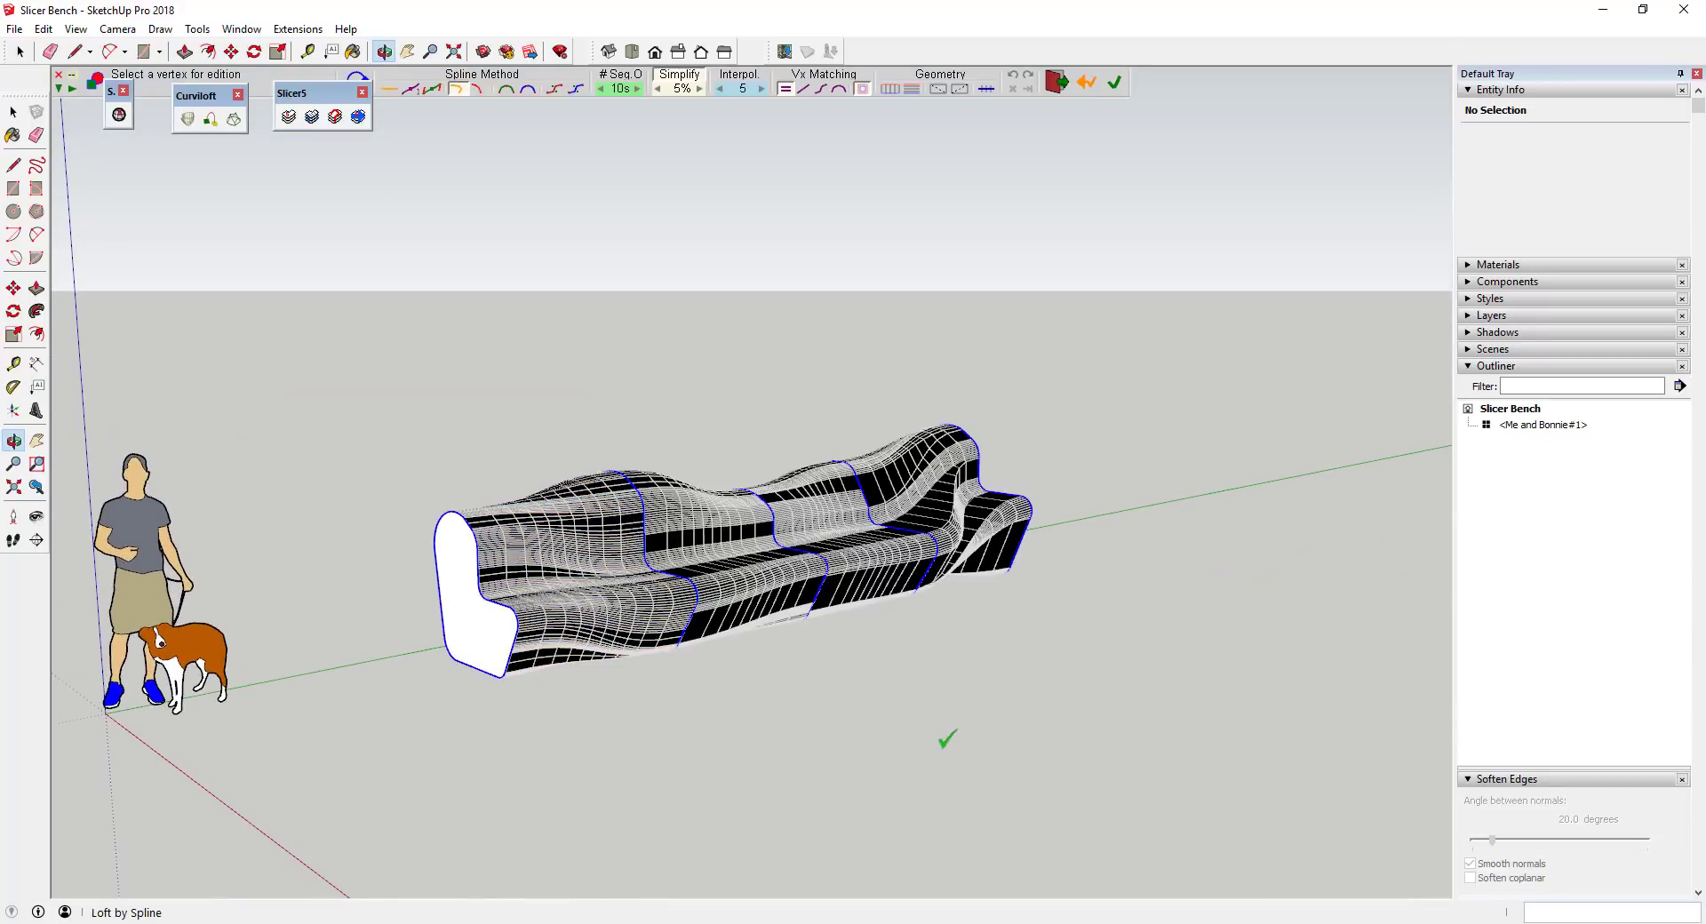
pyautogui.scroll(5, 947, 483)
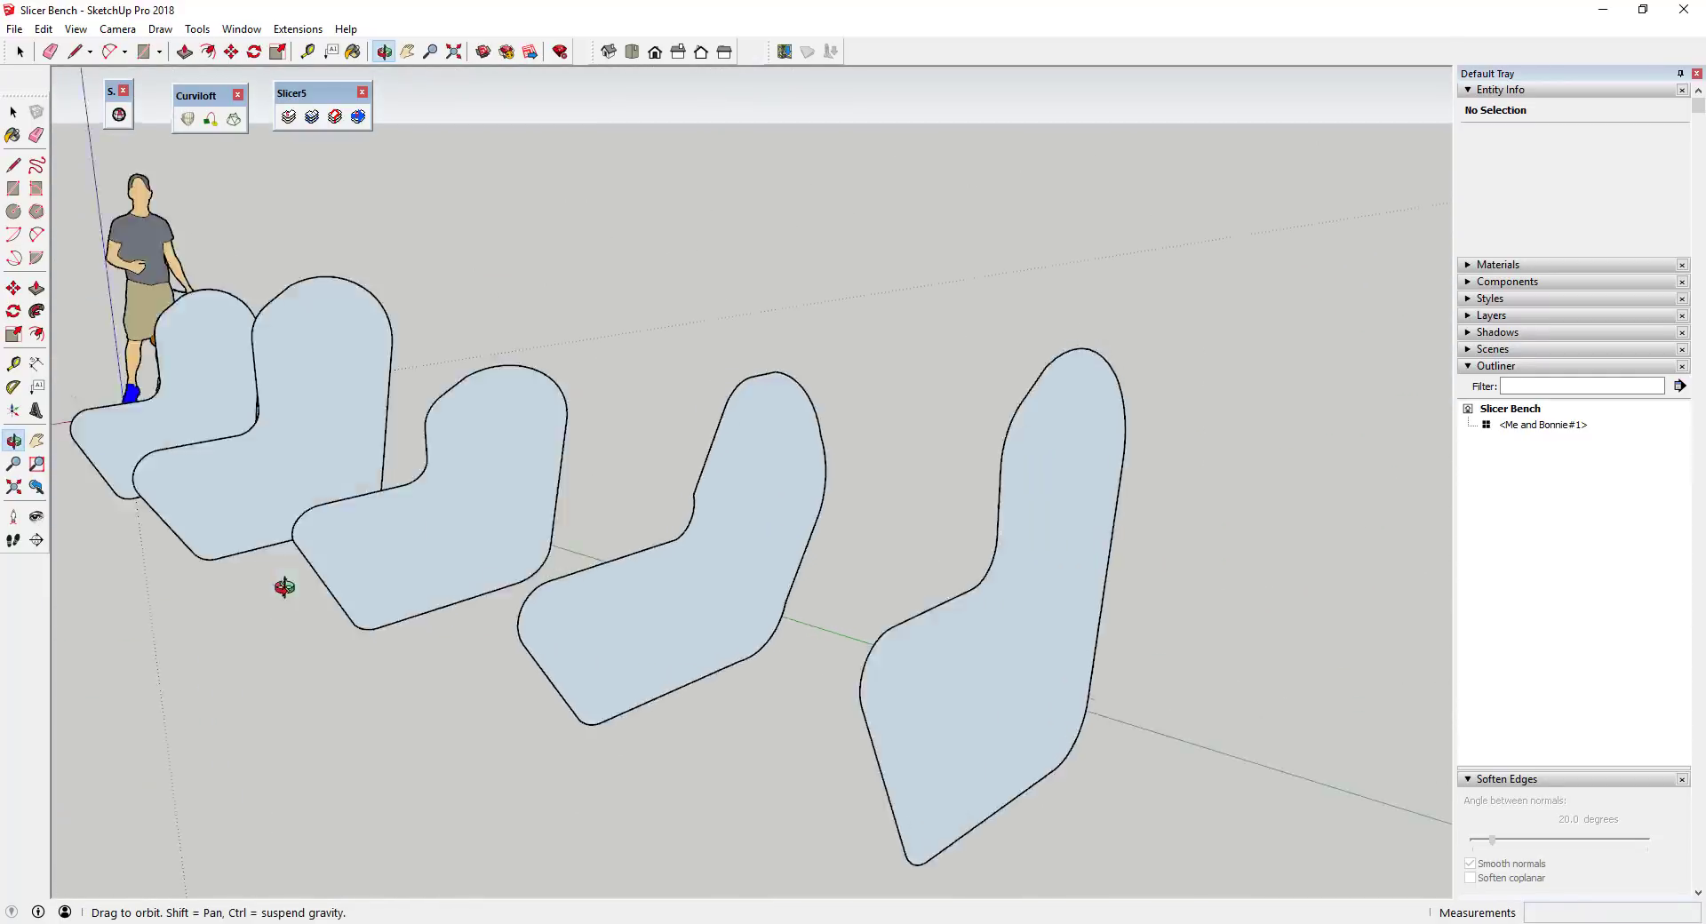
pyautogui.moveTo(286, 589); pyautogui.dragTo(753, 560, button='middle')
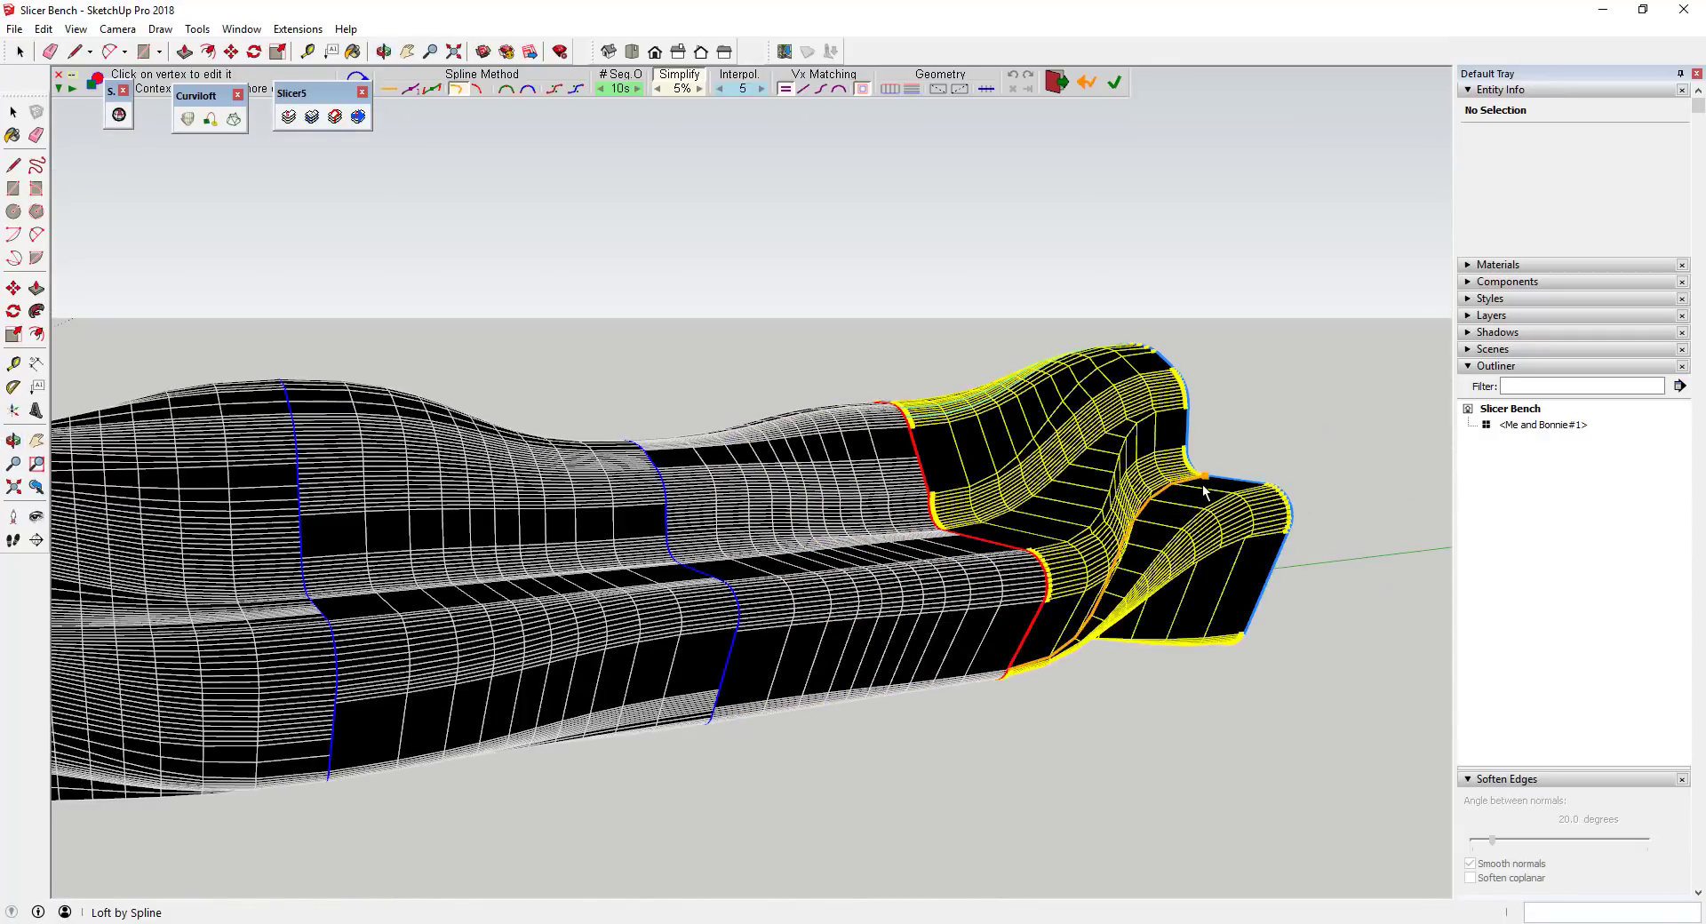
pyautogui.scroll(4, 1191, 489)
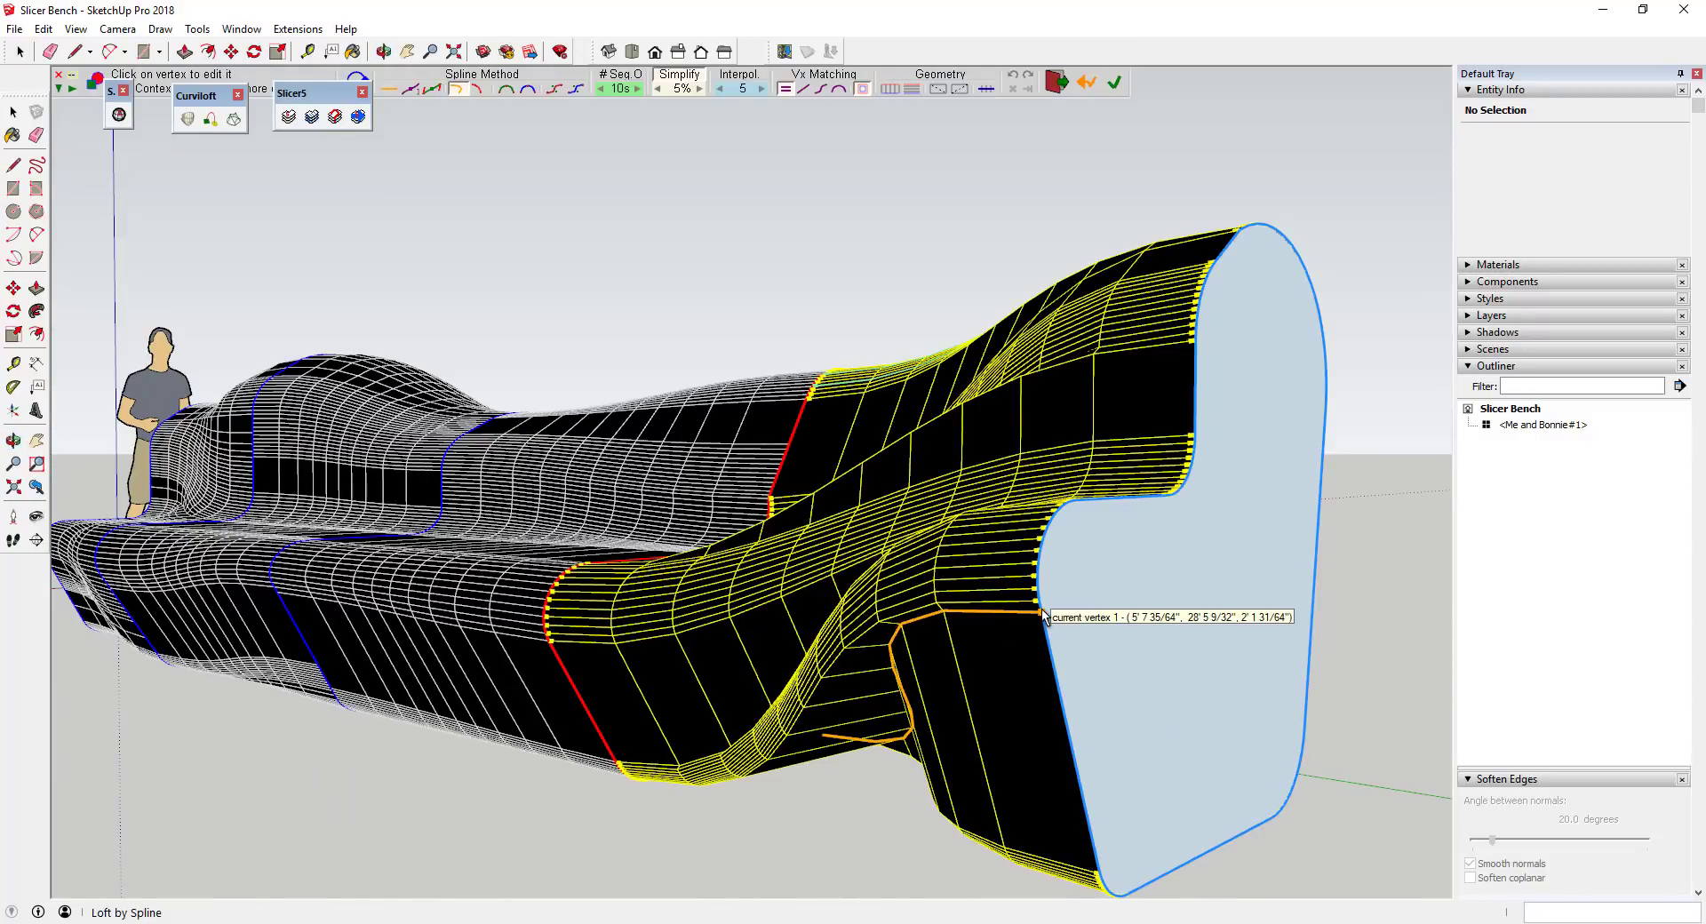
pyautogui.click(1043, 613)
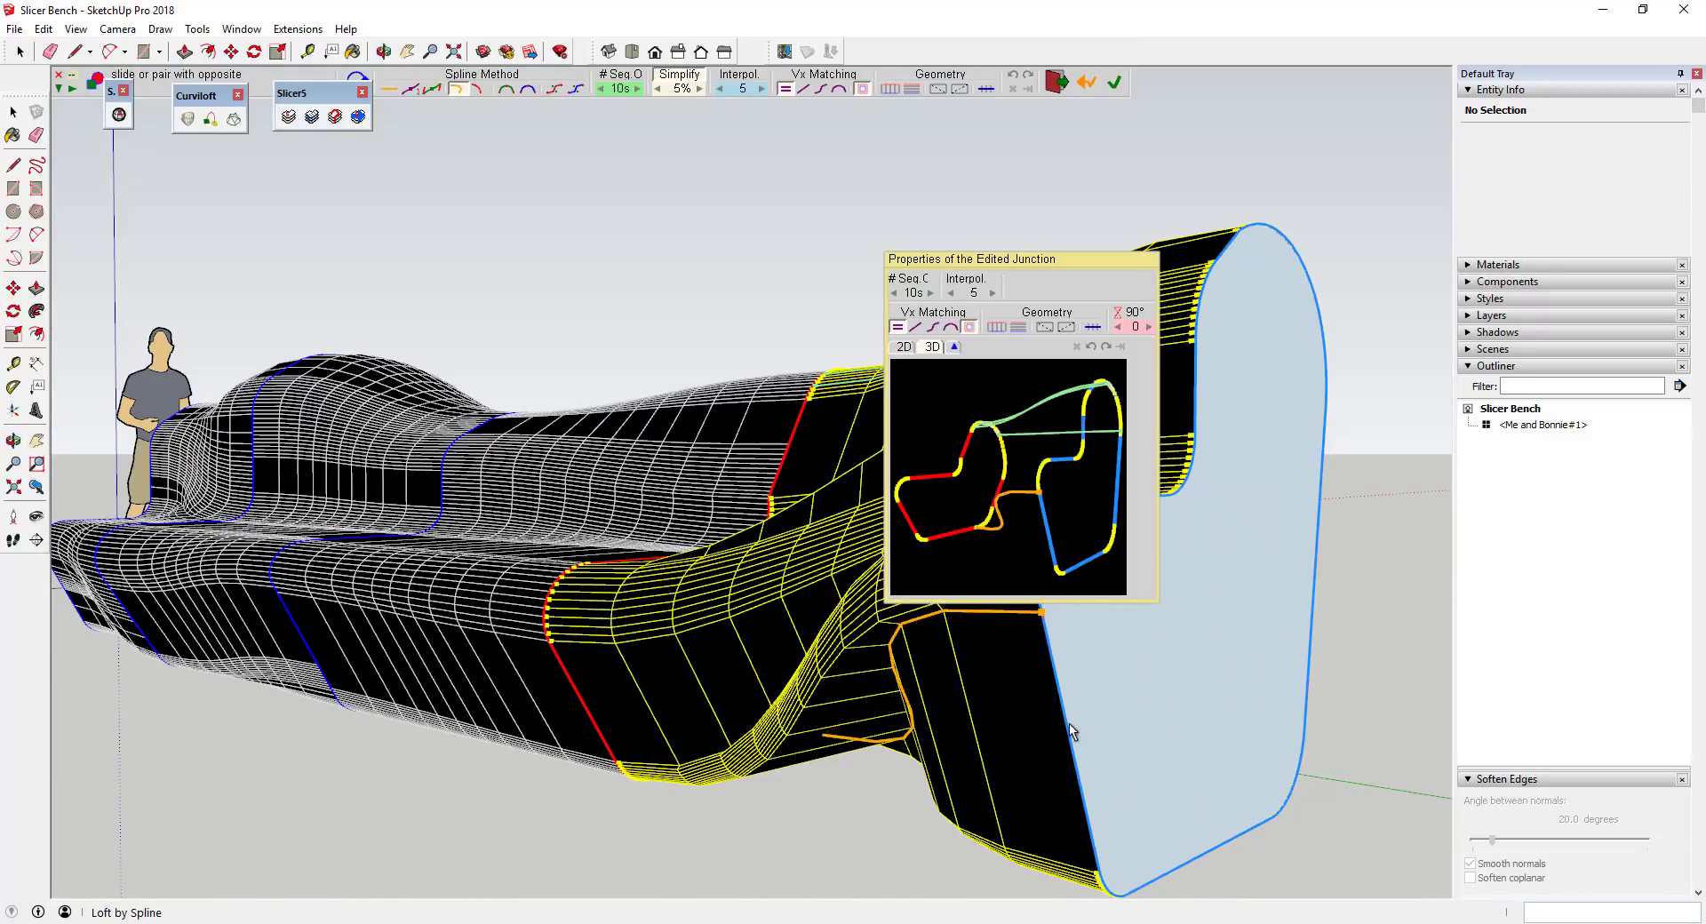
pyautogui.click(1101, 880)
pyautogui.click(1042, 613)
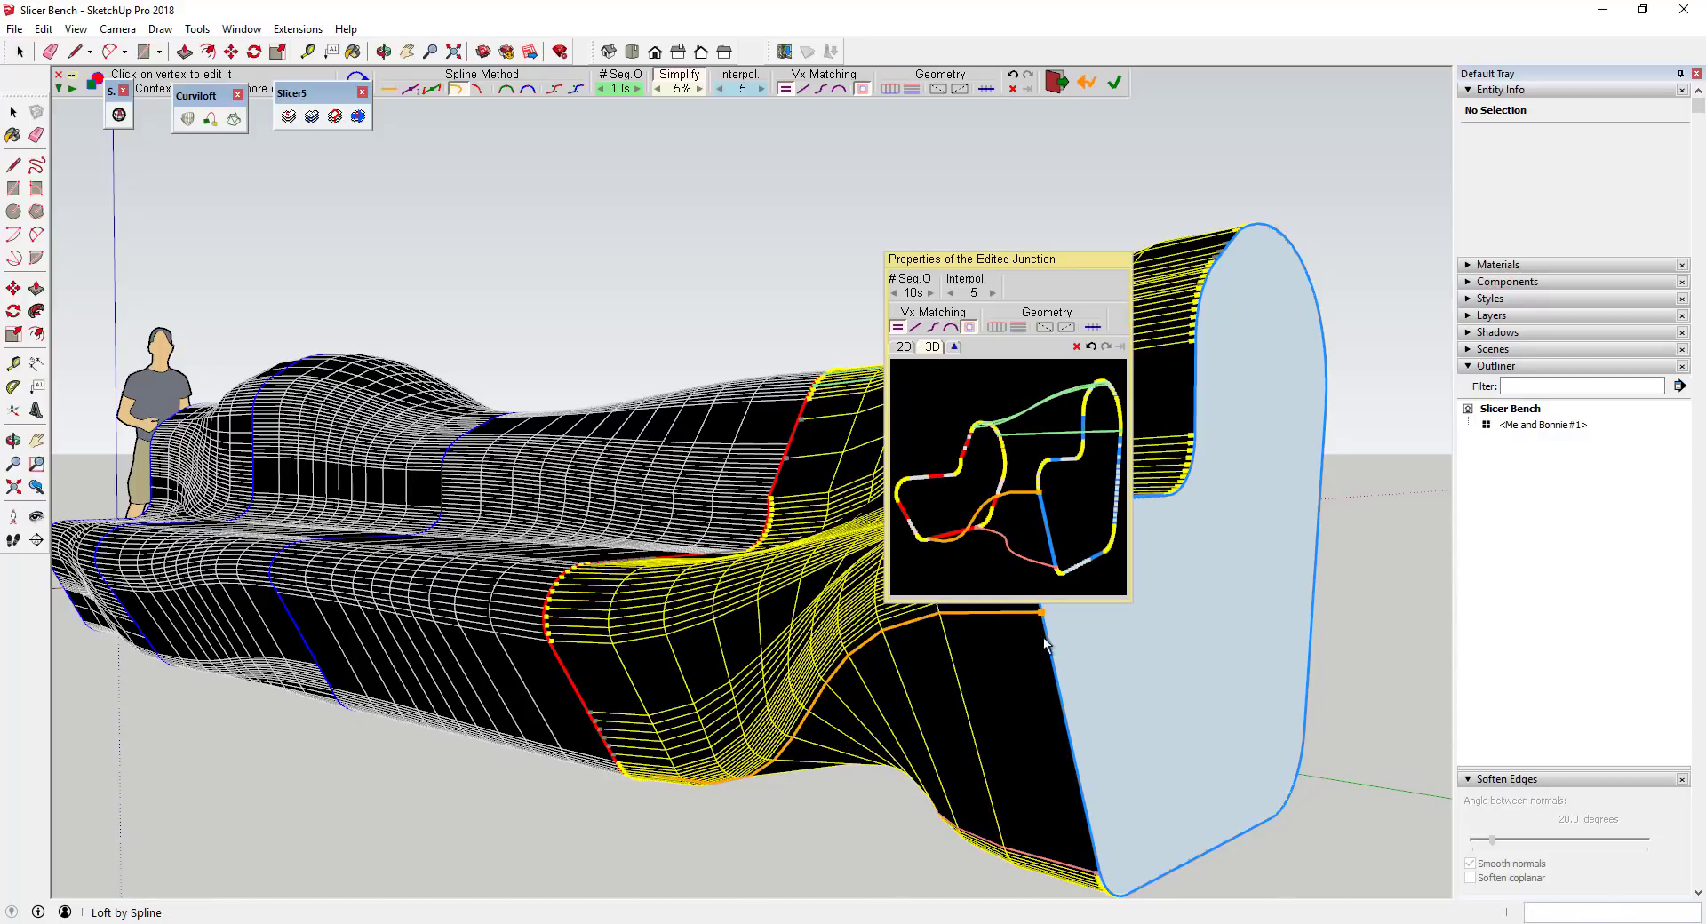
pyautogui.click(1092, 841)
pyautogui.scroll(-3, 978, 775)
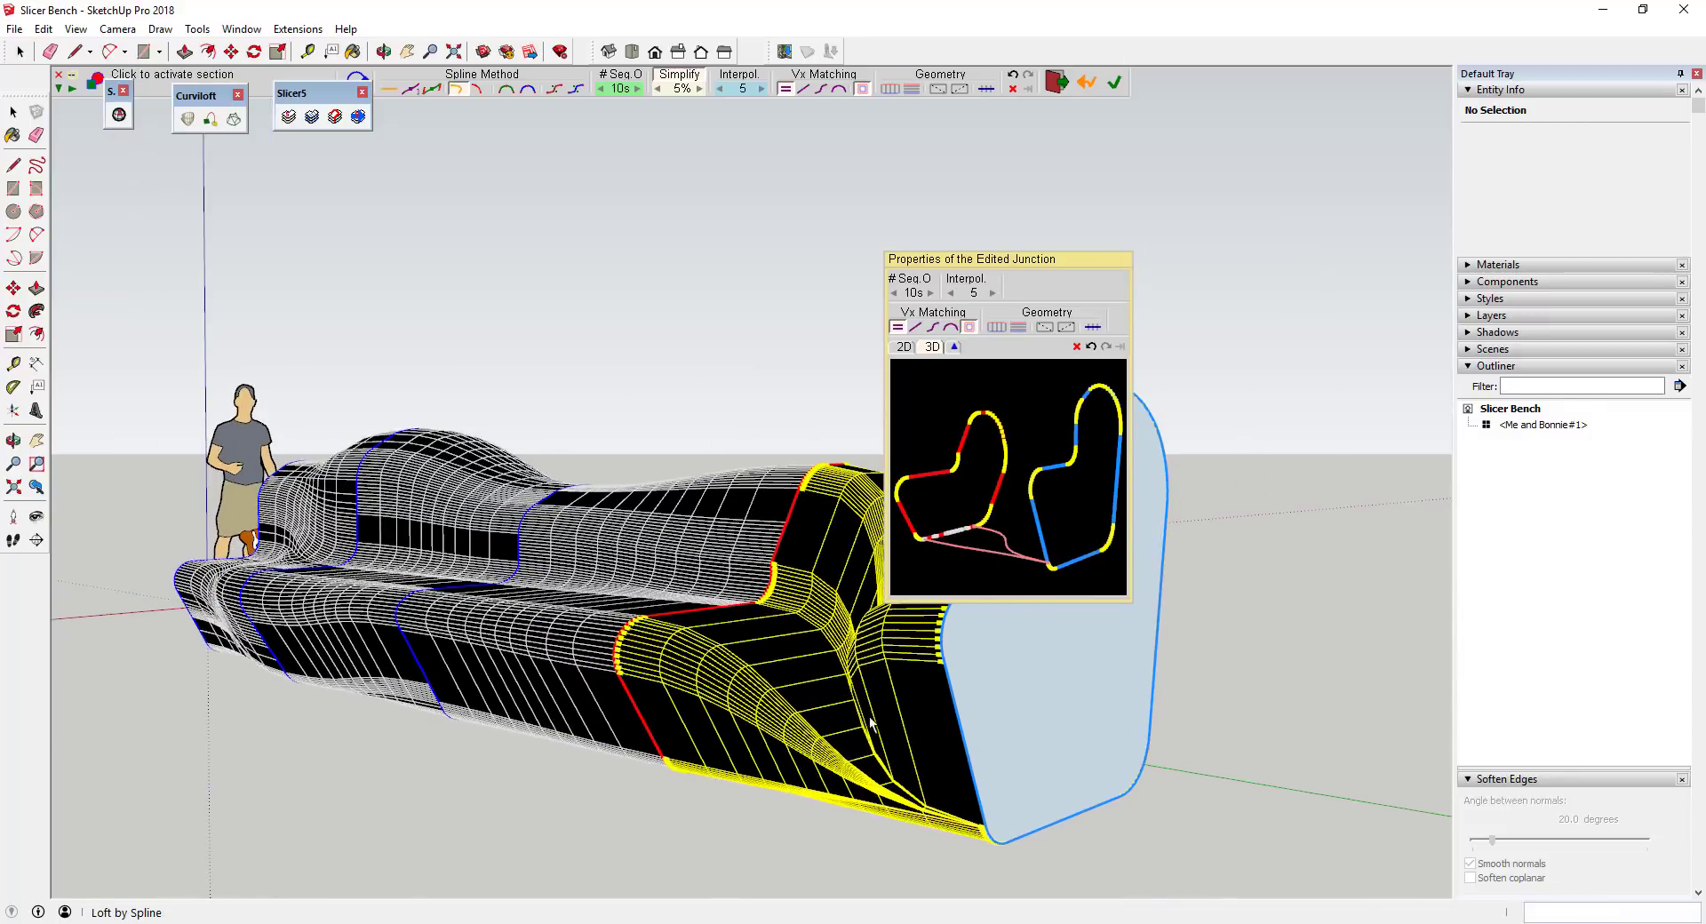
pyautogui.moveTo(1024, 774); pyautogui.dragTo(1062, 673, button='middle')
pyautogui.moveTo(806, 652); pyautogui.dragTo(1255, 699, button='middle')
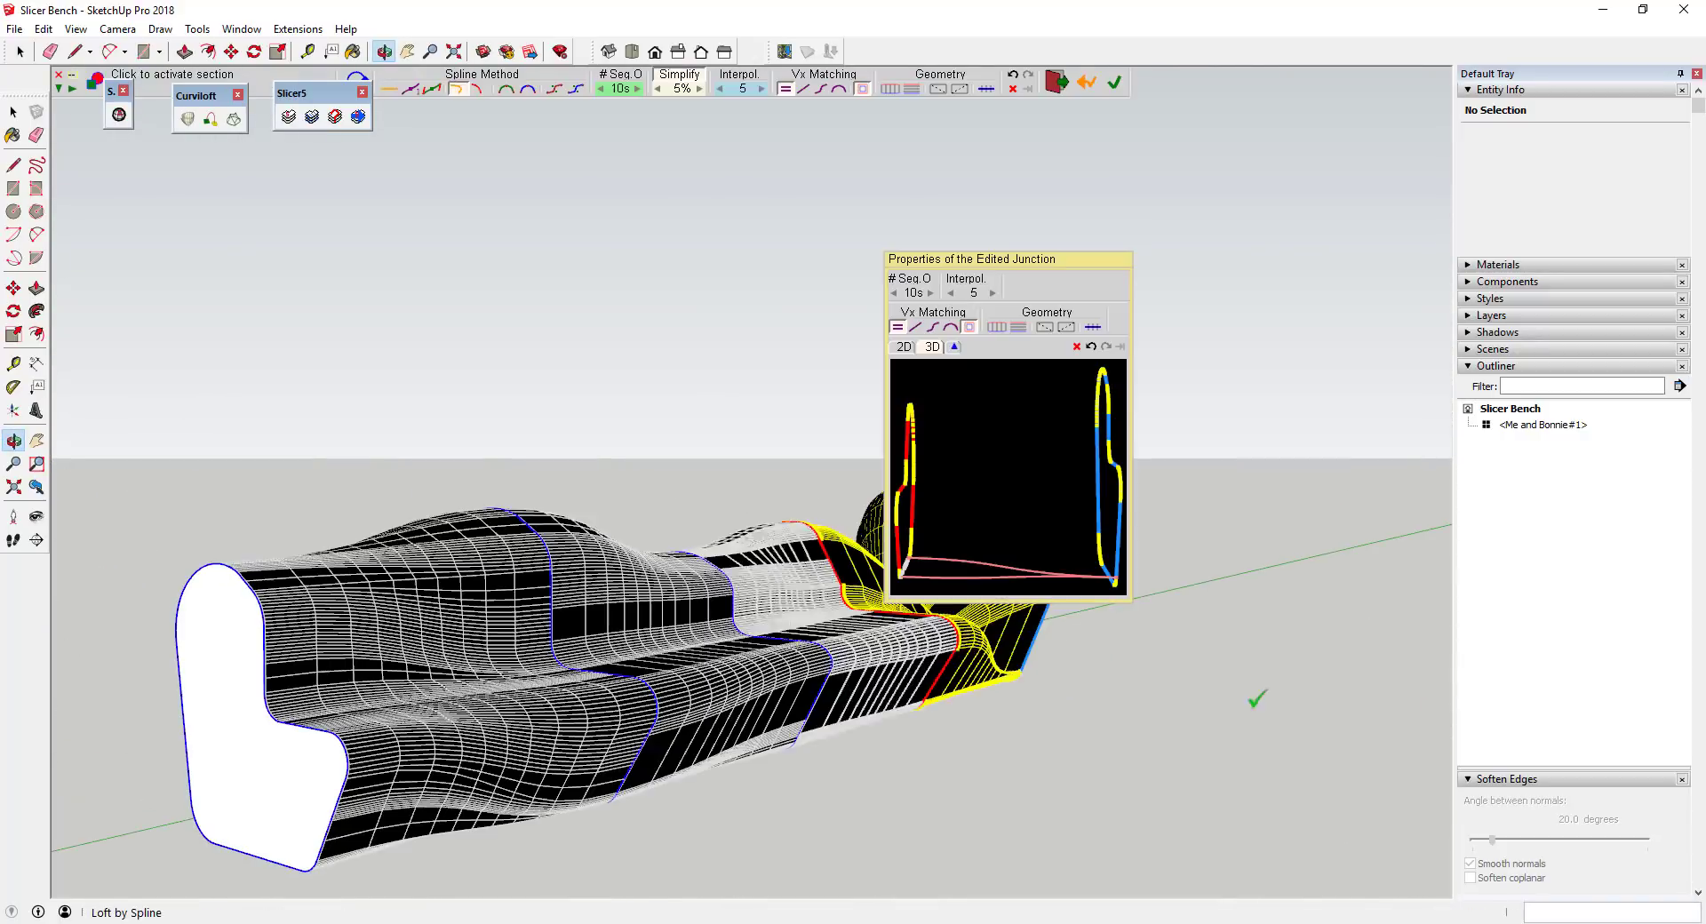
pyautogui.moveTo(734, 684); pyautogui.dragTo(294, 678, button='middle')
pyautogui.moveTo(1083, 666); pyautogui.dragTo(931, 674, button='middle')
pyautogui.press('space')
# Delete the whole fifth profile at the far end of the row
pyautogui.hotkey('ctrl', 'a')
pyautogui.moveTo(921, 524); pyautogui.dragTo(1092, 848)
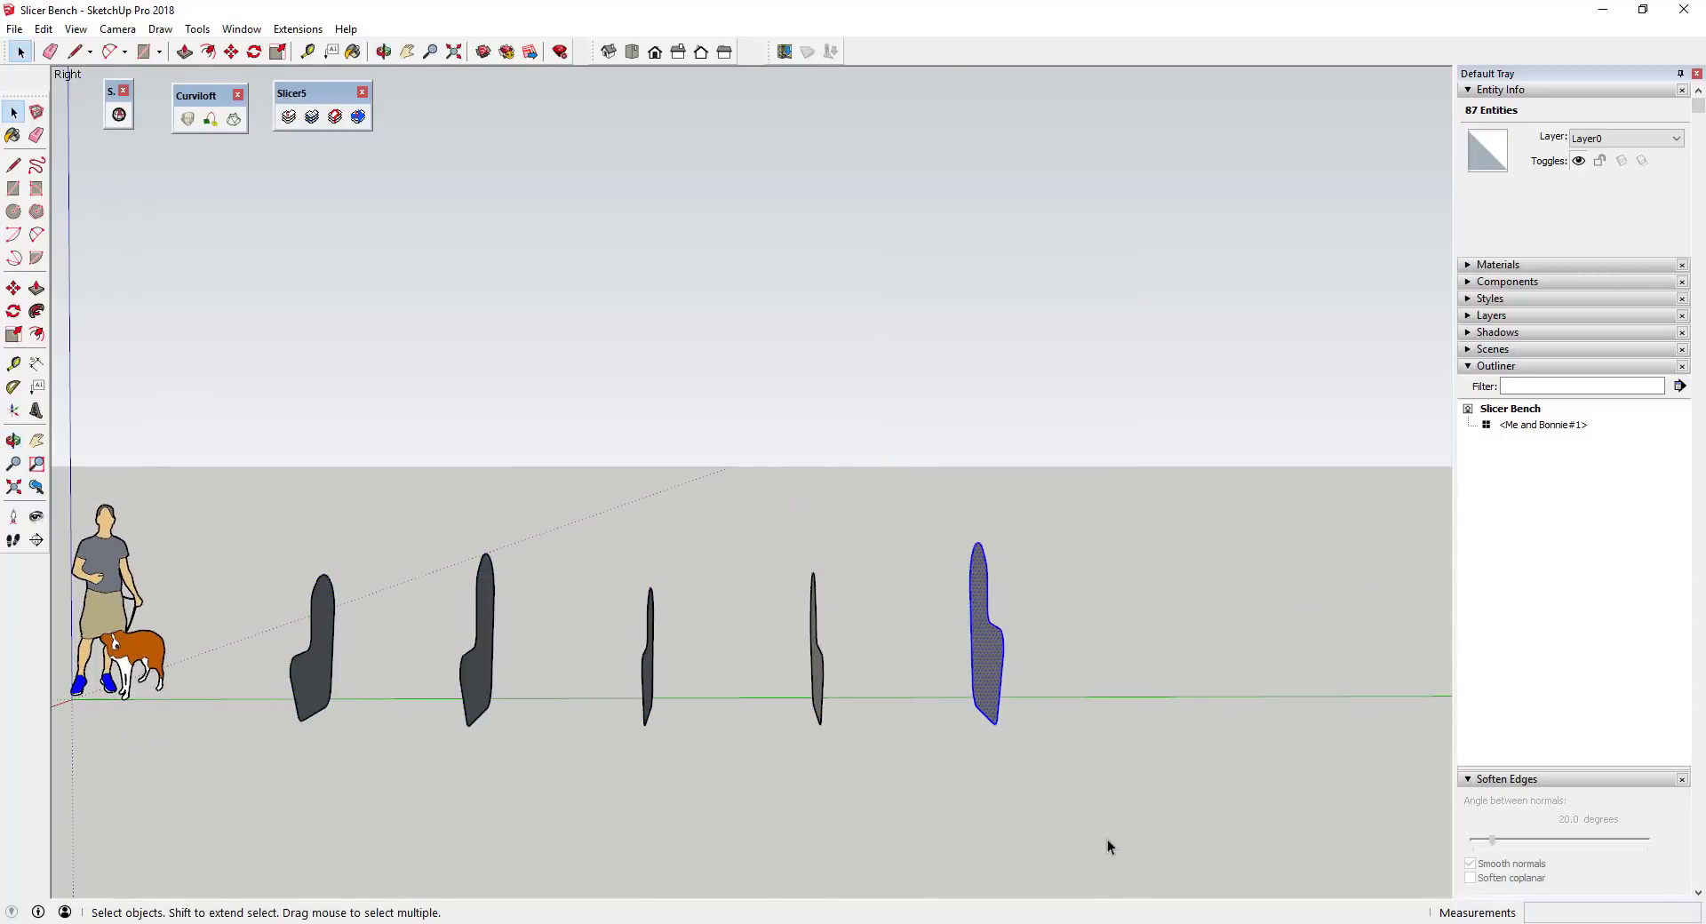
pyautogui.press('Delete')
# Copy the whole fourth profile along the green axis to make a new fifth profile
pyautogui.moveTo(1108, 841); pyautogui.dragTo(677, 645, button='middle')
pyautogui.moveTo(727, 540); pyautogui.dragTo(916, 742)
pyautogui.press('m')
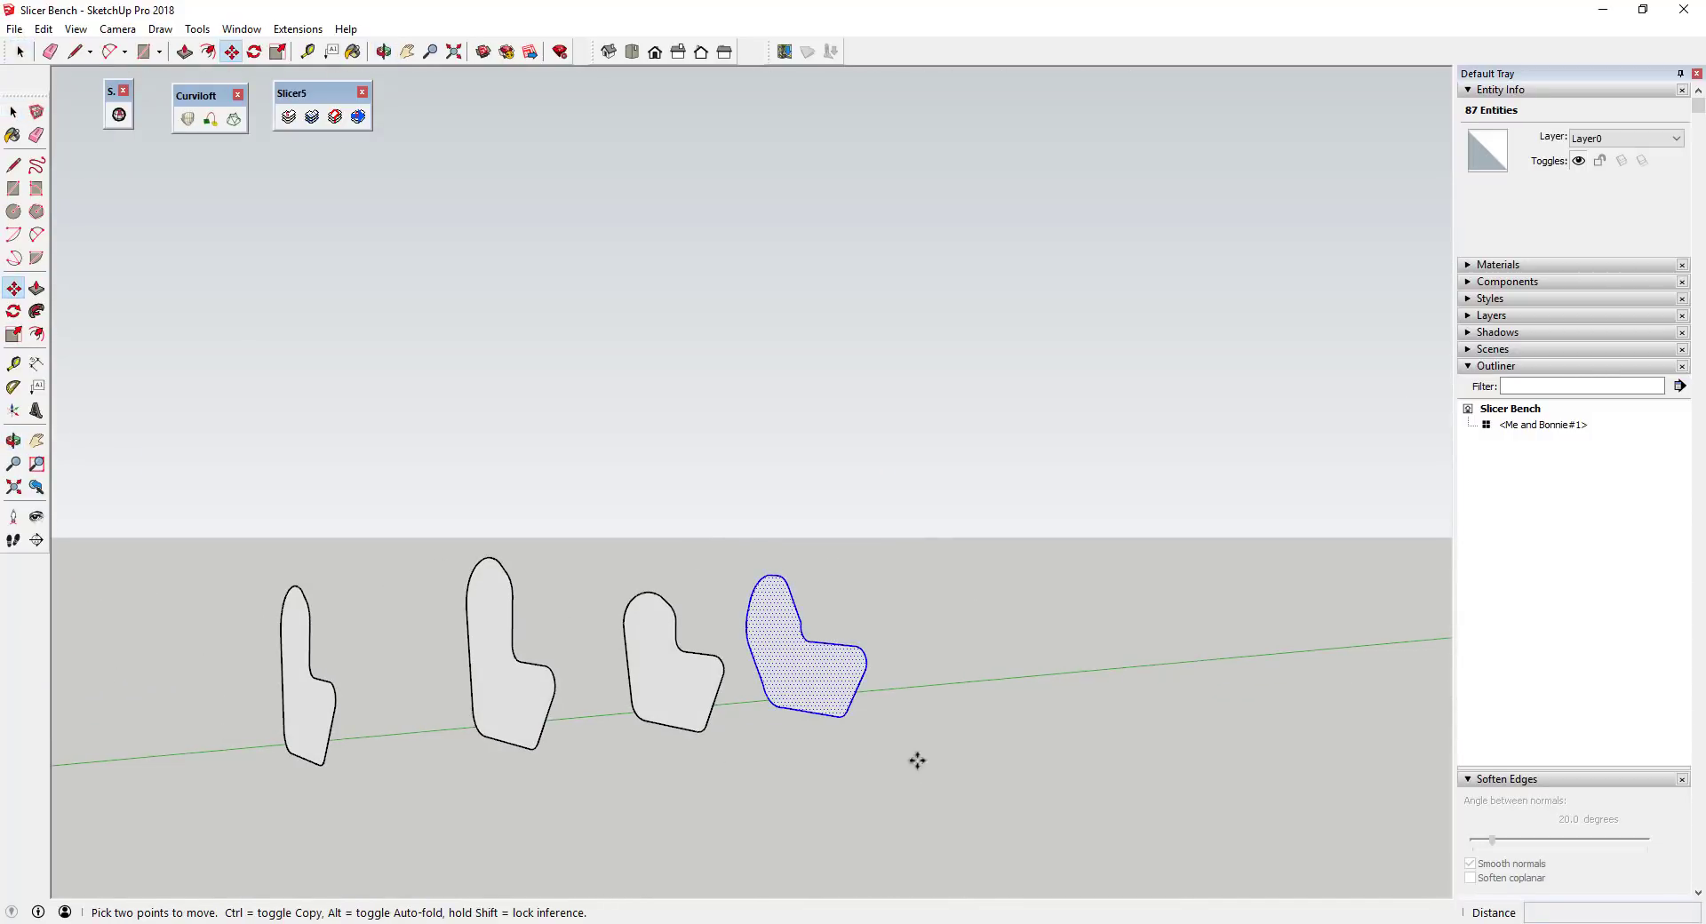
pyautogui.click(831, 711)
pyautogui.press('ctrl')
pyautogui.click(949, 700)
pyautogui.press('space')
# Select the new fifth profile's backrest edges and scale them to make the backrest wider
pyautogui.moveTo(948, 697); pyautogui.dragTo(948, 546, button='middle')
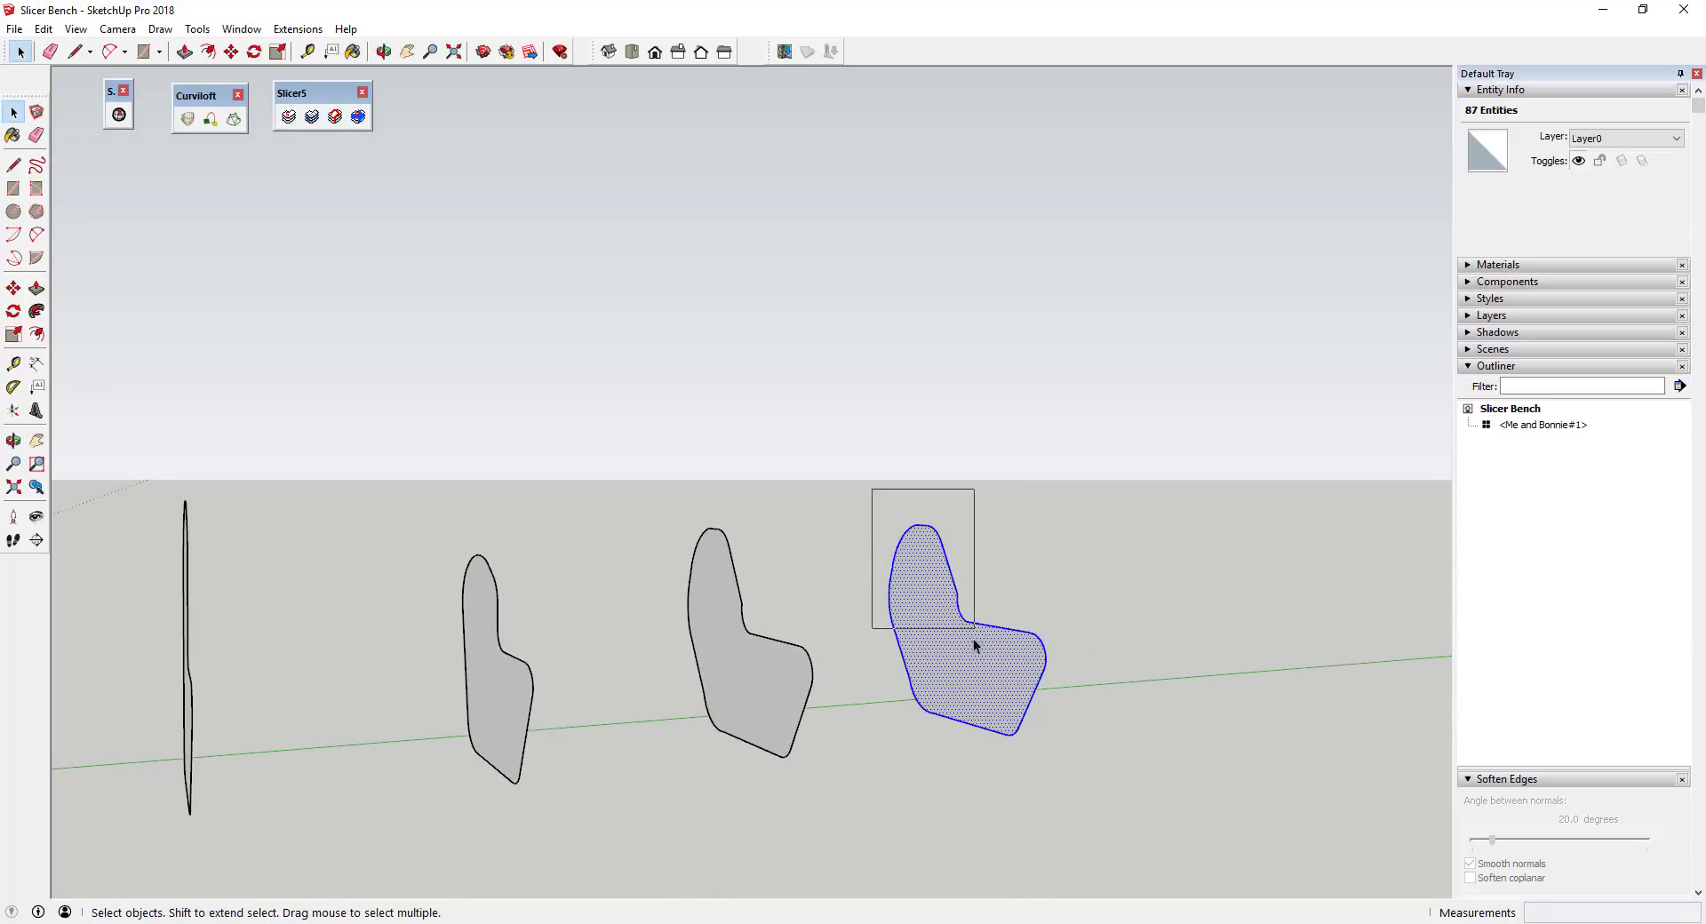
pyautogui.click(955, 597)
pyautogui.press('m')
pyautogui.press('space')
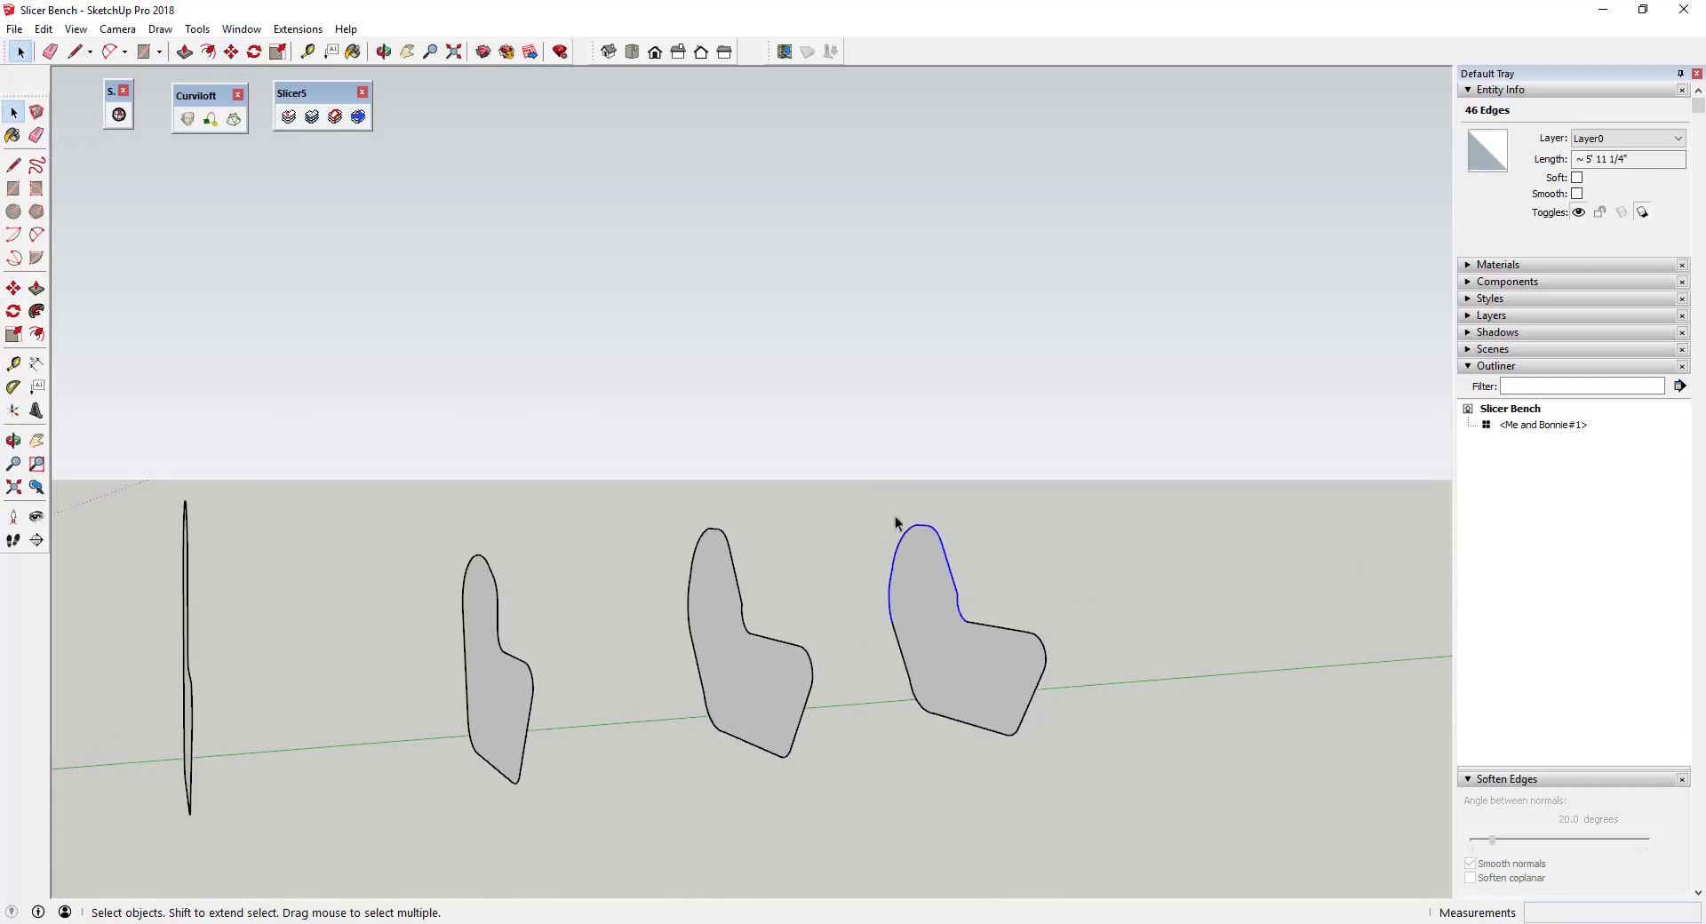
pyautogui.press('s')
pyautogui.press('space')
# Loft all five profiles with Curviloft's Loft by Spline and generate the bench surface
pyautogui.hotkey('ctrl', 'a')
pyautogui.hotkey('shift', 'z')
pyautogui.click(188, 118)
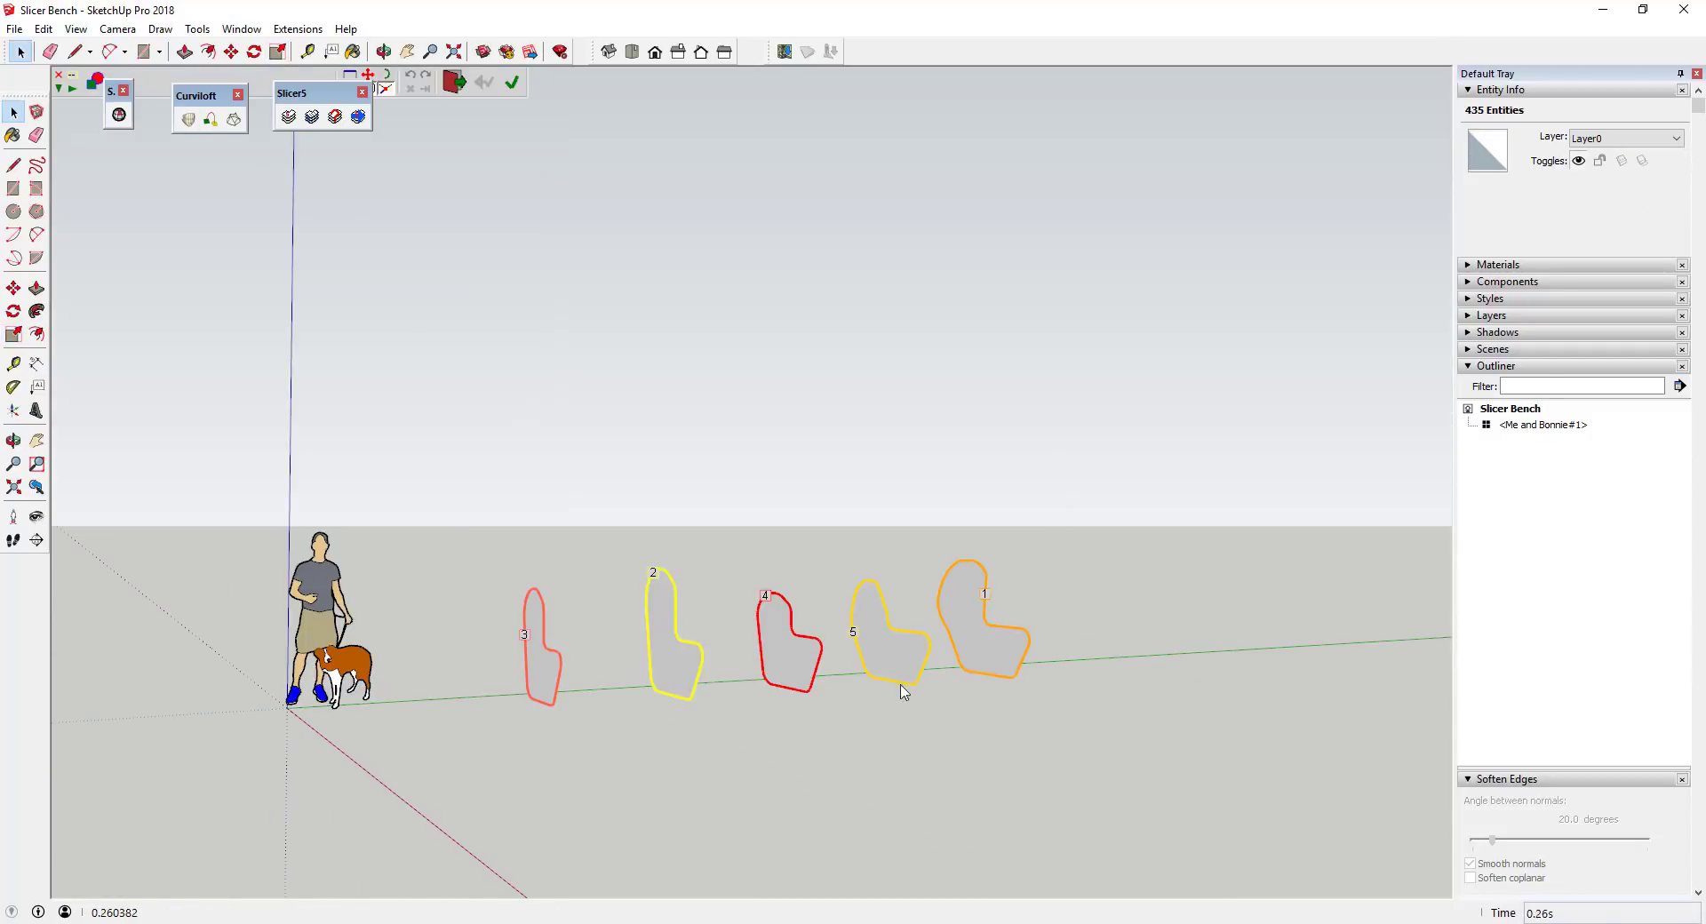
pyautogui.click(1039, 668)
pyautogui.moveTo(711, 723); pyautogui.dragTo(879, 682, button='middle')
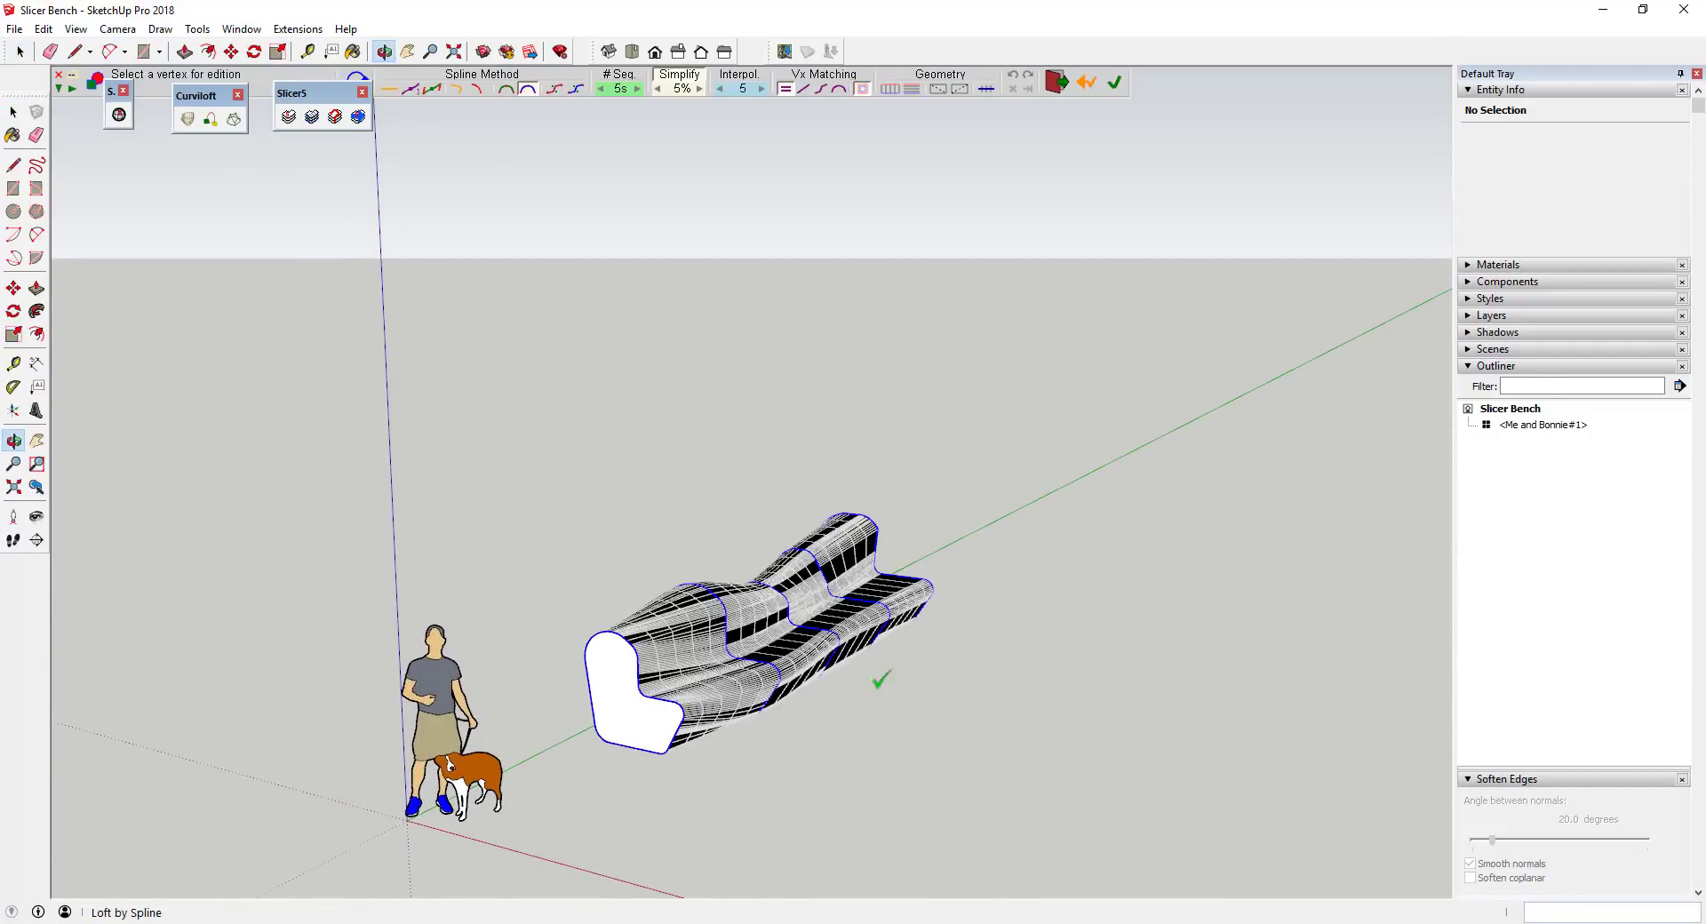
pyautogui.scroll(5, 756, 622)
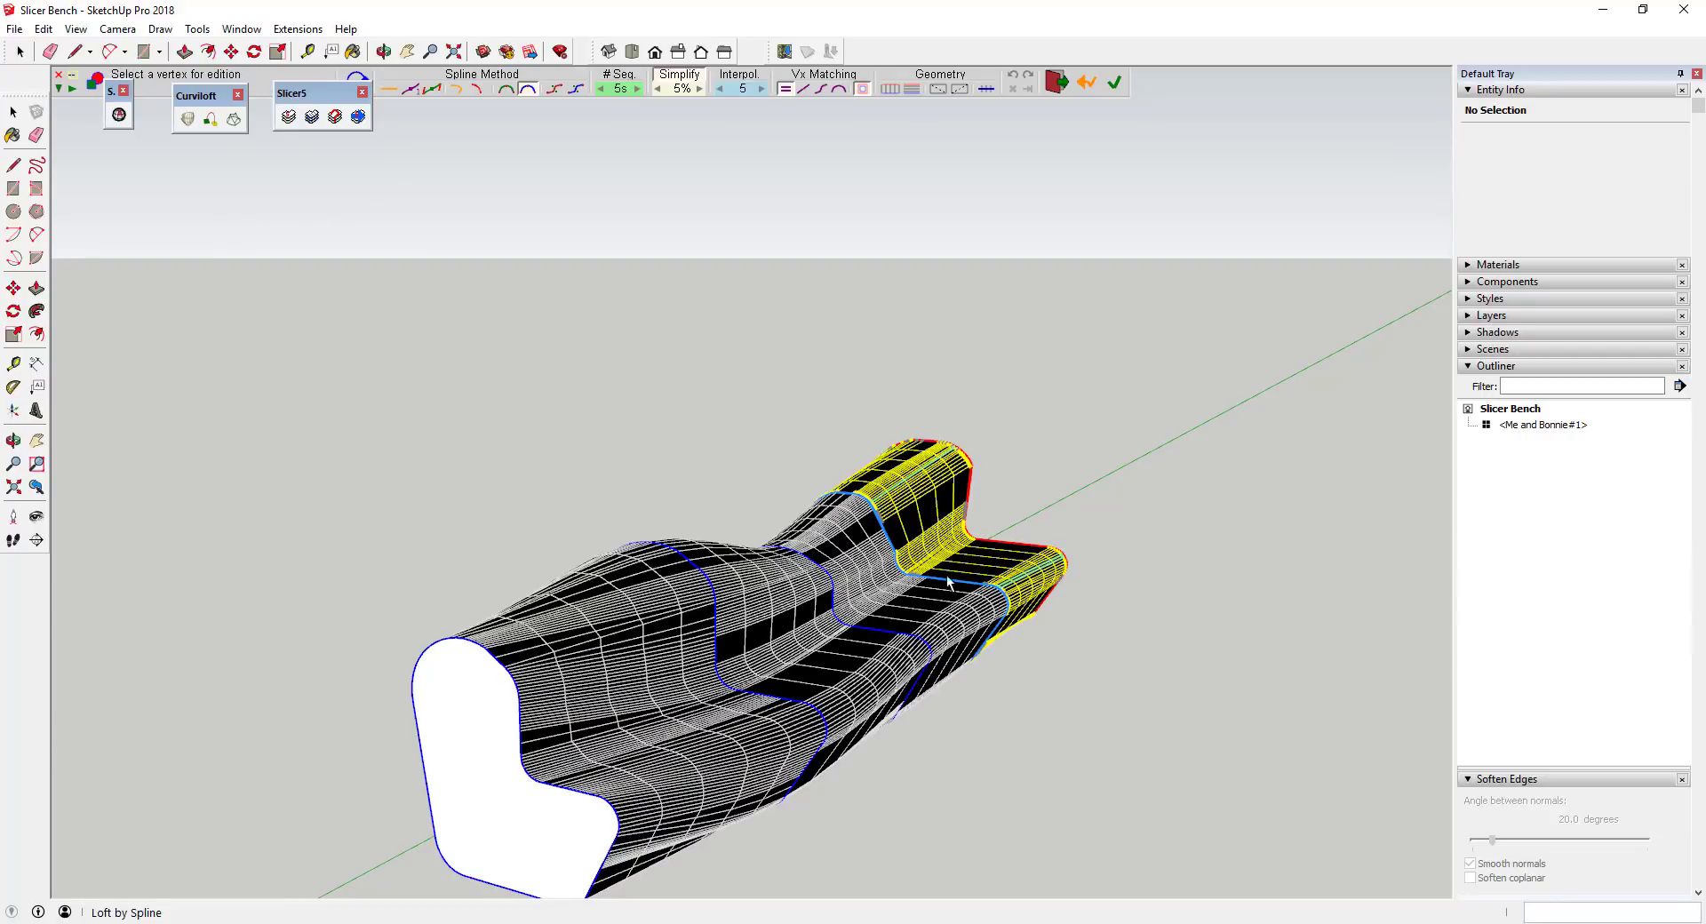
pyautogui.moveTo(739, 727); pyautogui.dragTo(784, 807, button='middle')
pyautogui.moveTo(898, 730); pyautogui.dragTo(1086, 637, button='middle')
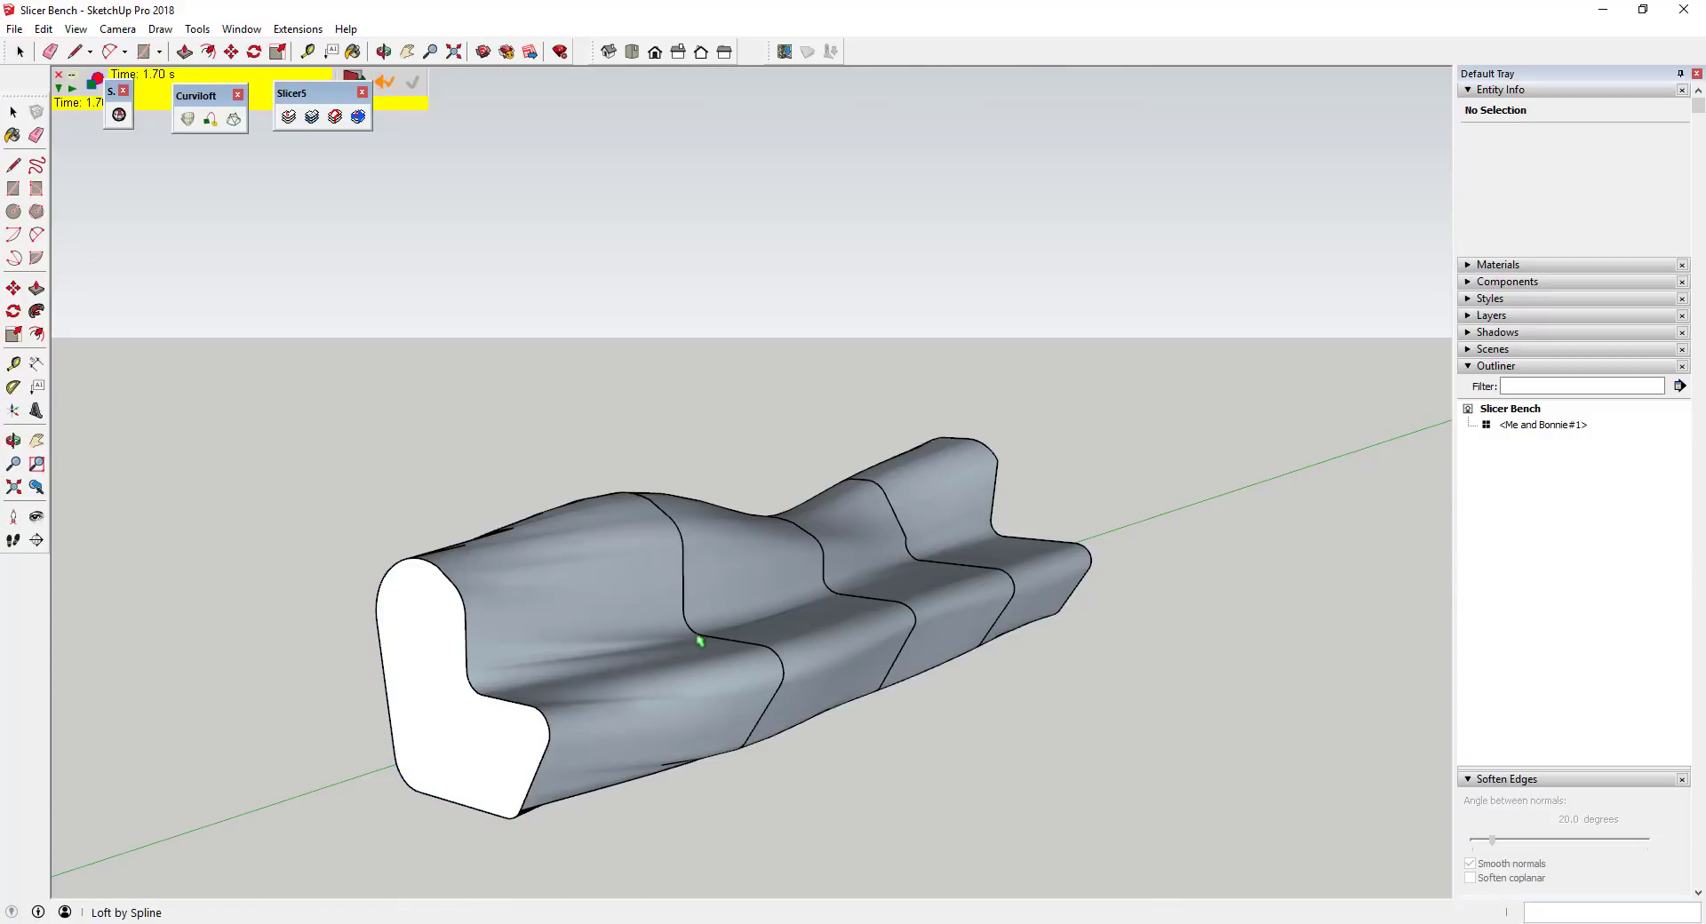
pyautogui.press('space')
# Move the lofted bench group about 12' 3" along the red axis, away from its source profiles
pyautogui.scroll(3, 592, 638)
pyautogui.click(578, 628)
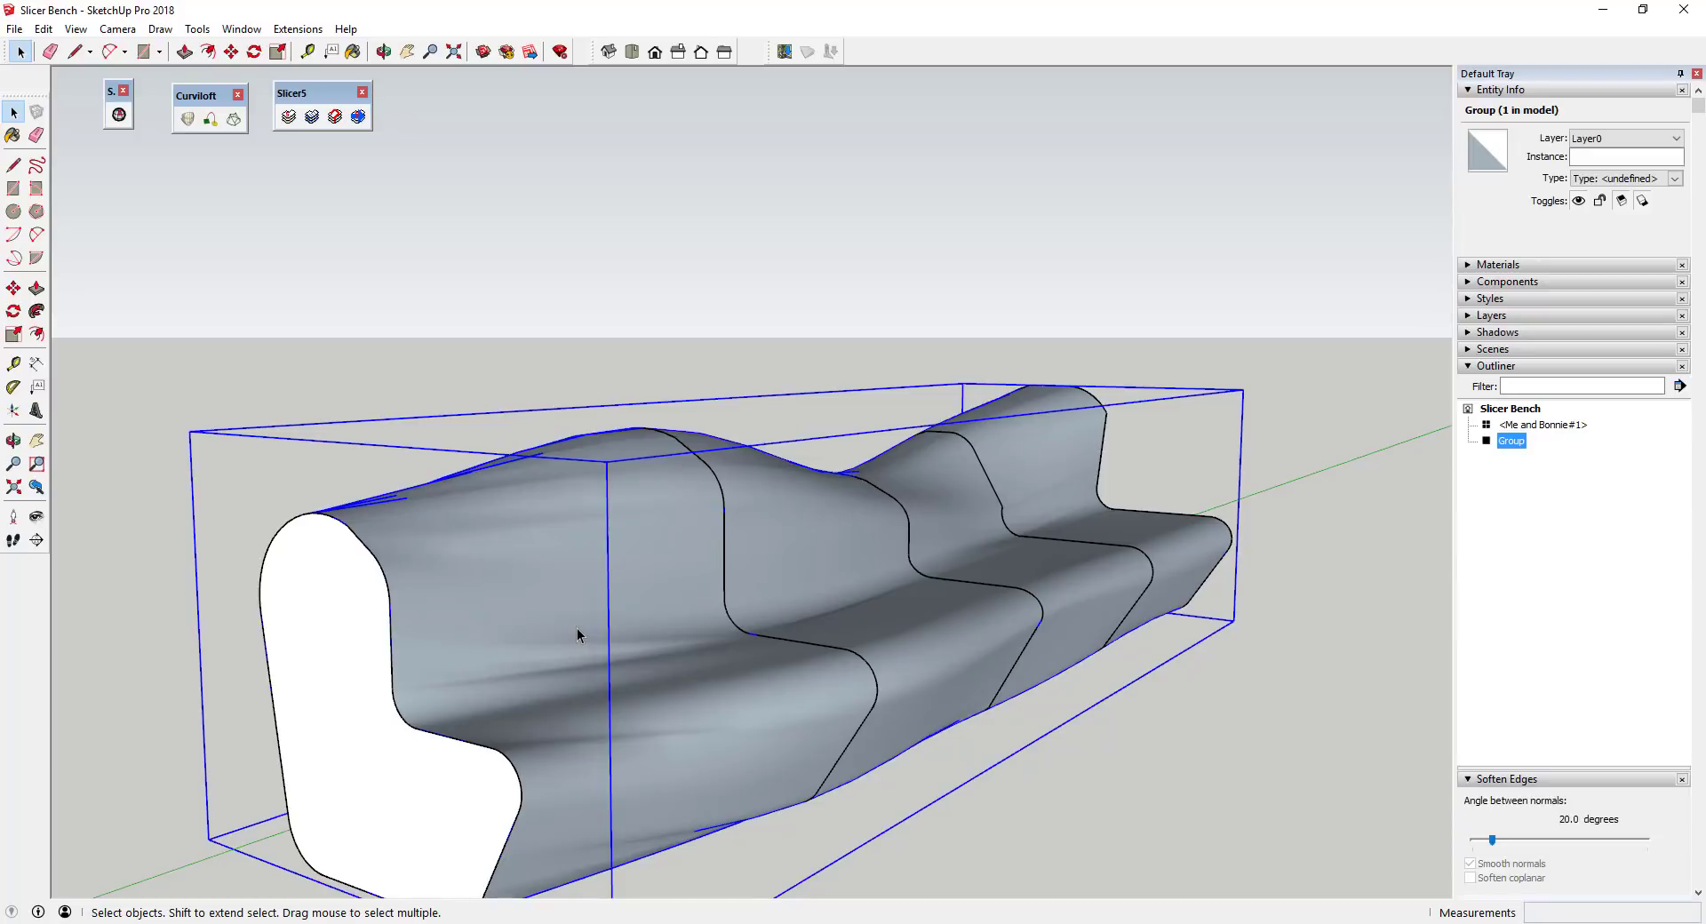
pyautogui.scroll(-5, 580, 622)
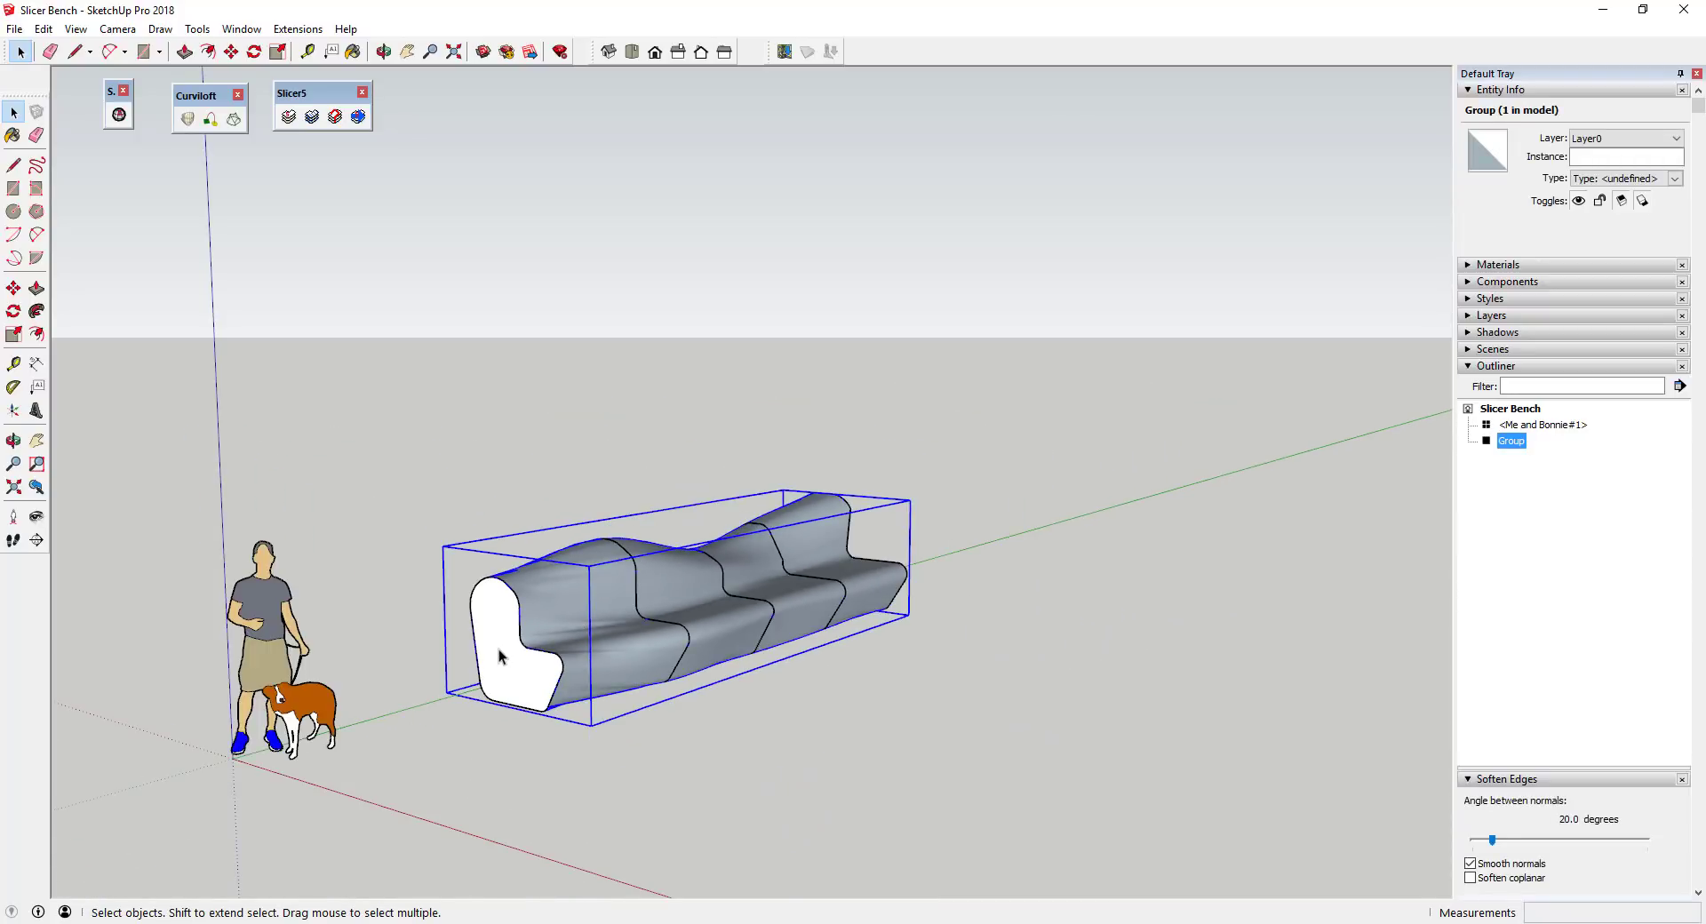
pyautogui.press('m')
pyautogui.click(621, 655)
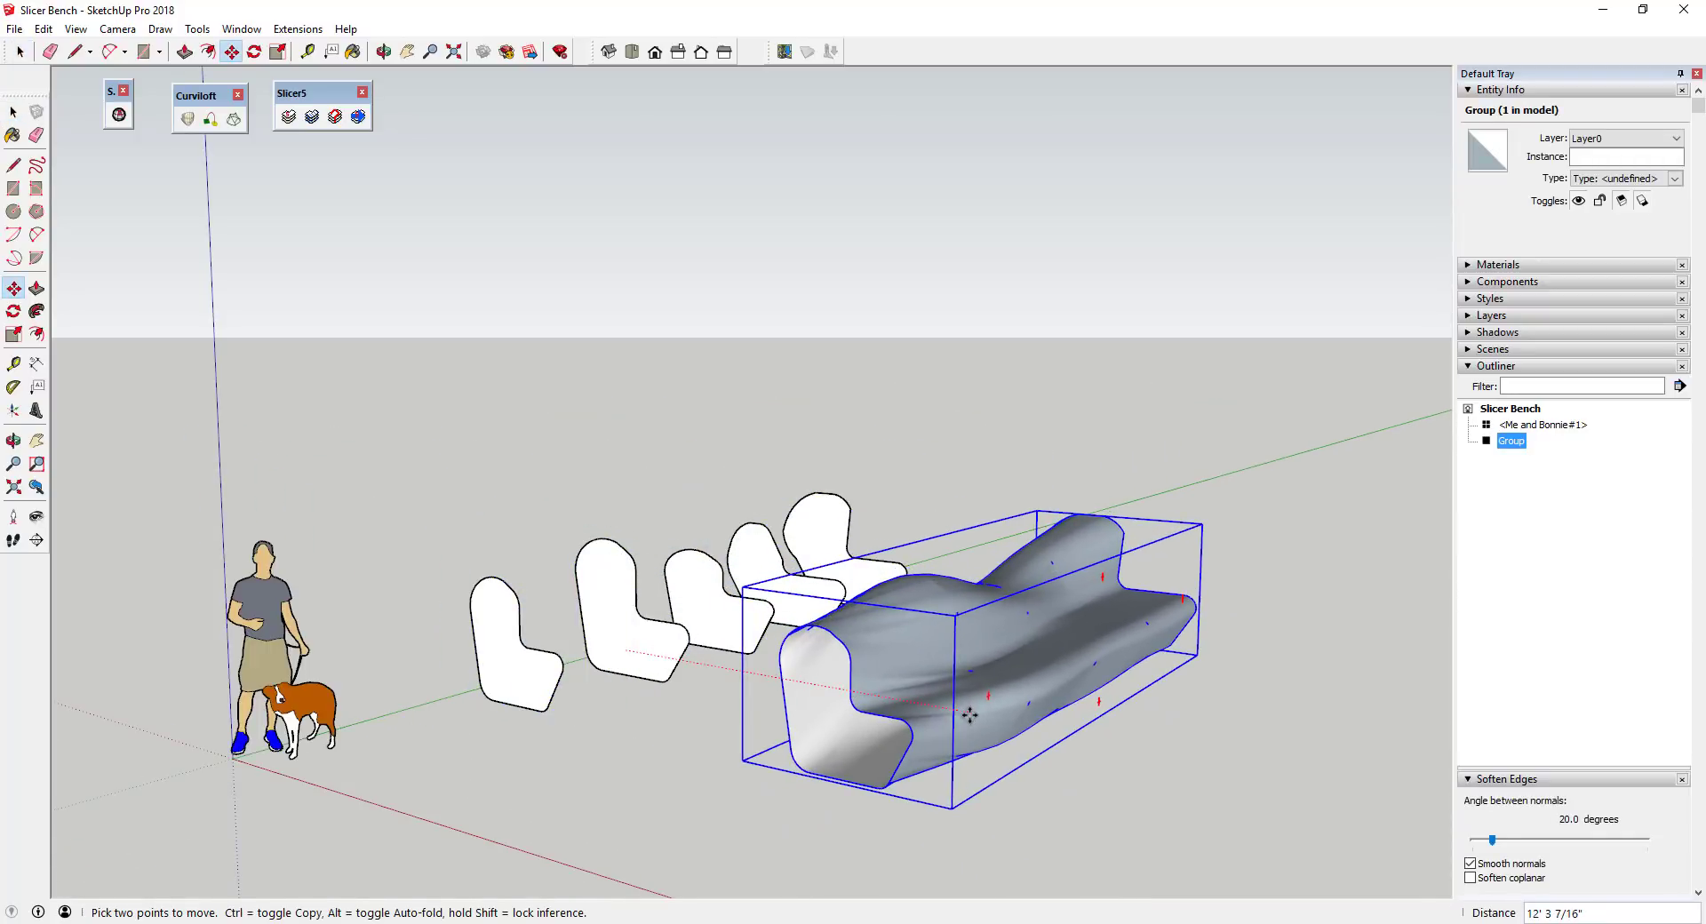
pyautogui.click(963, 717)
# Examine the inside of the moved bench shell from its end and undo the move
pyautogui.moveTo(962, 719); pyautogui.dragTo(1124, 622, button='middle')
pyautogui.scroll(4, 965, 605)
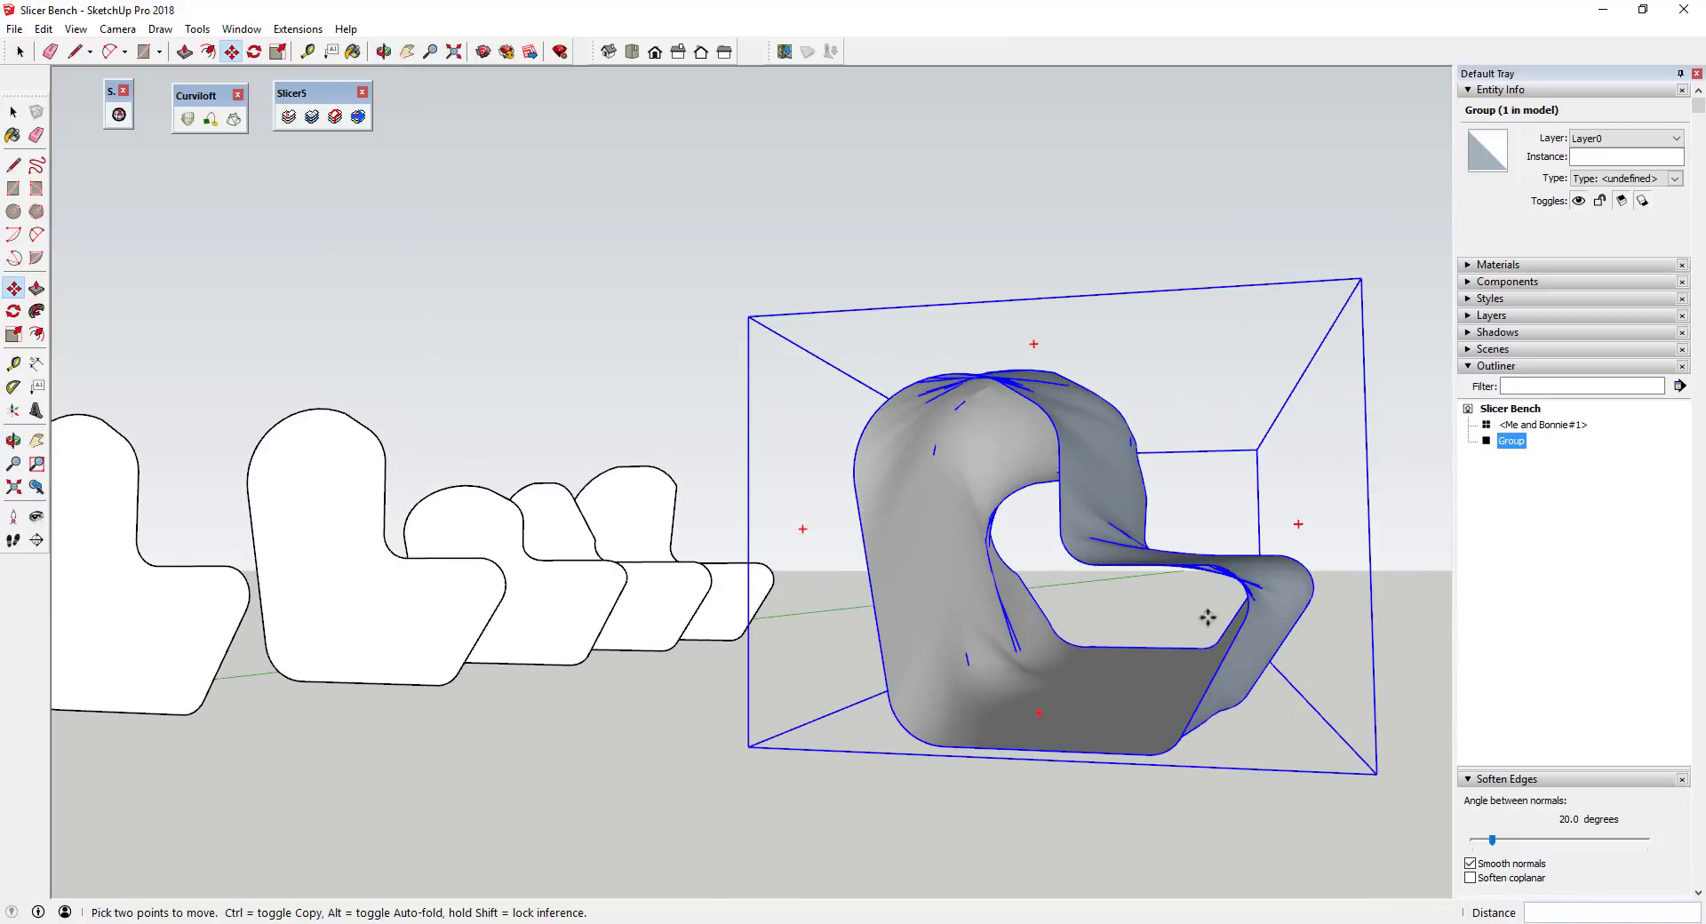
pyautogui.scroll(-6, 1040, 611)
pyautogui.moveTo(1143, 622); pyautogui.dragTo(952, 655, button='middle')
pyautogui.hotkey('ctrl', 'z')
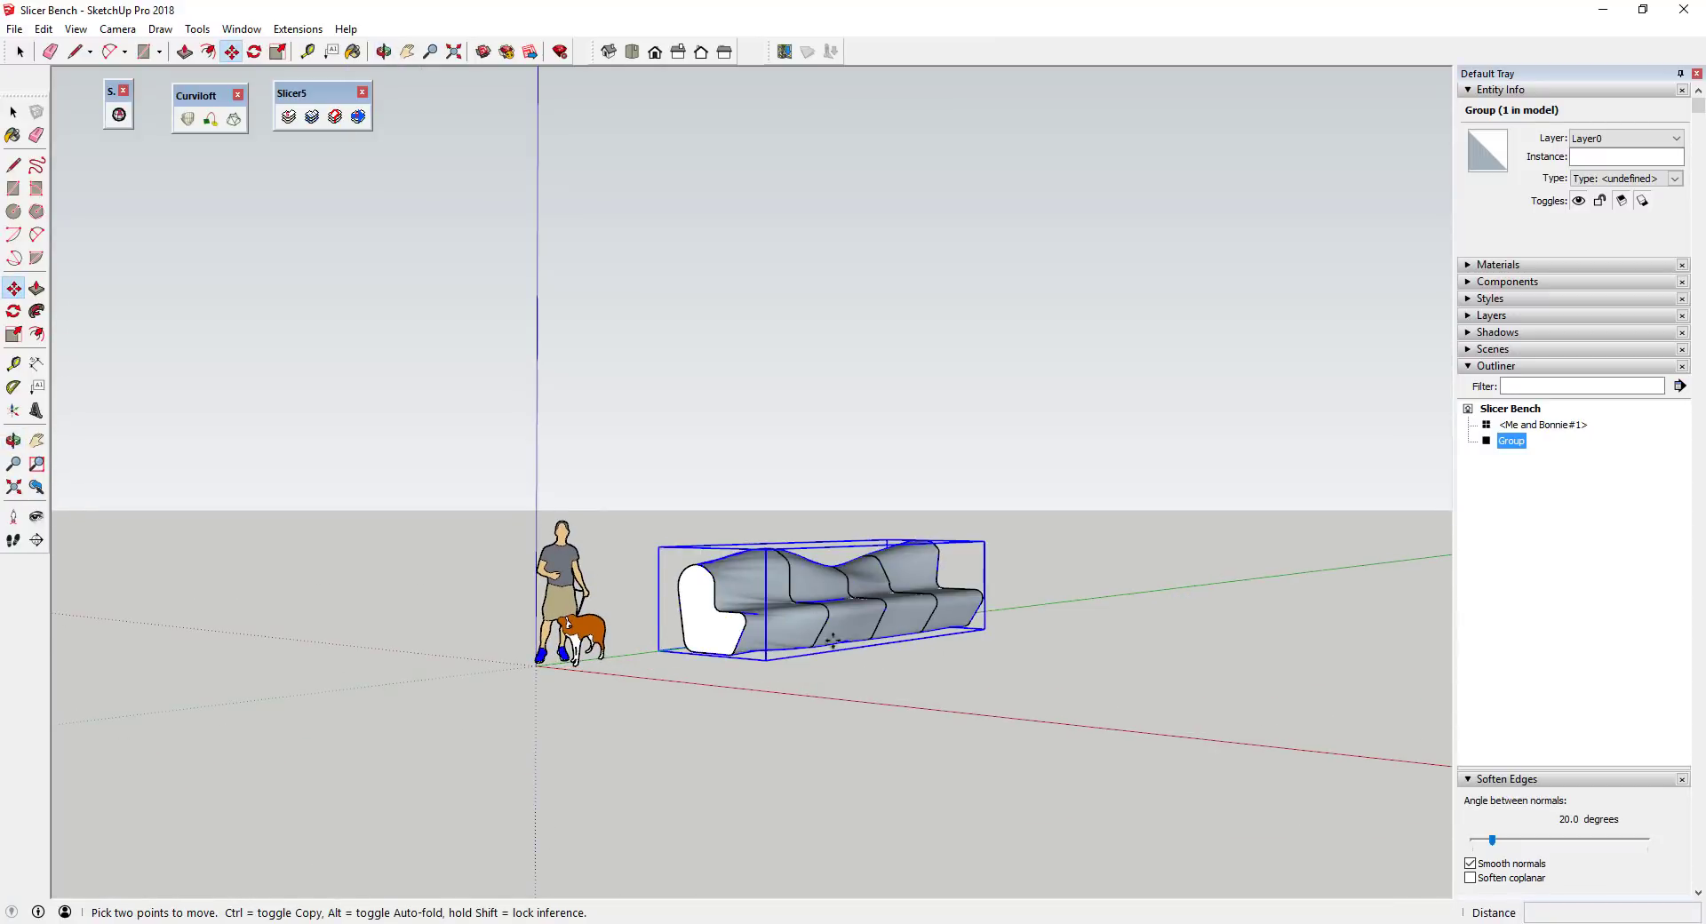
# Select the profile faces with their edges at both ends of the bench and copy them to the clipboard
pyautogui.scroll(2, 696, 626)
pyautogui.scroll(3, 699, 625)
pyautogui.press('space')
pyautogui.click(701, 613)
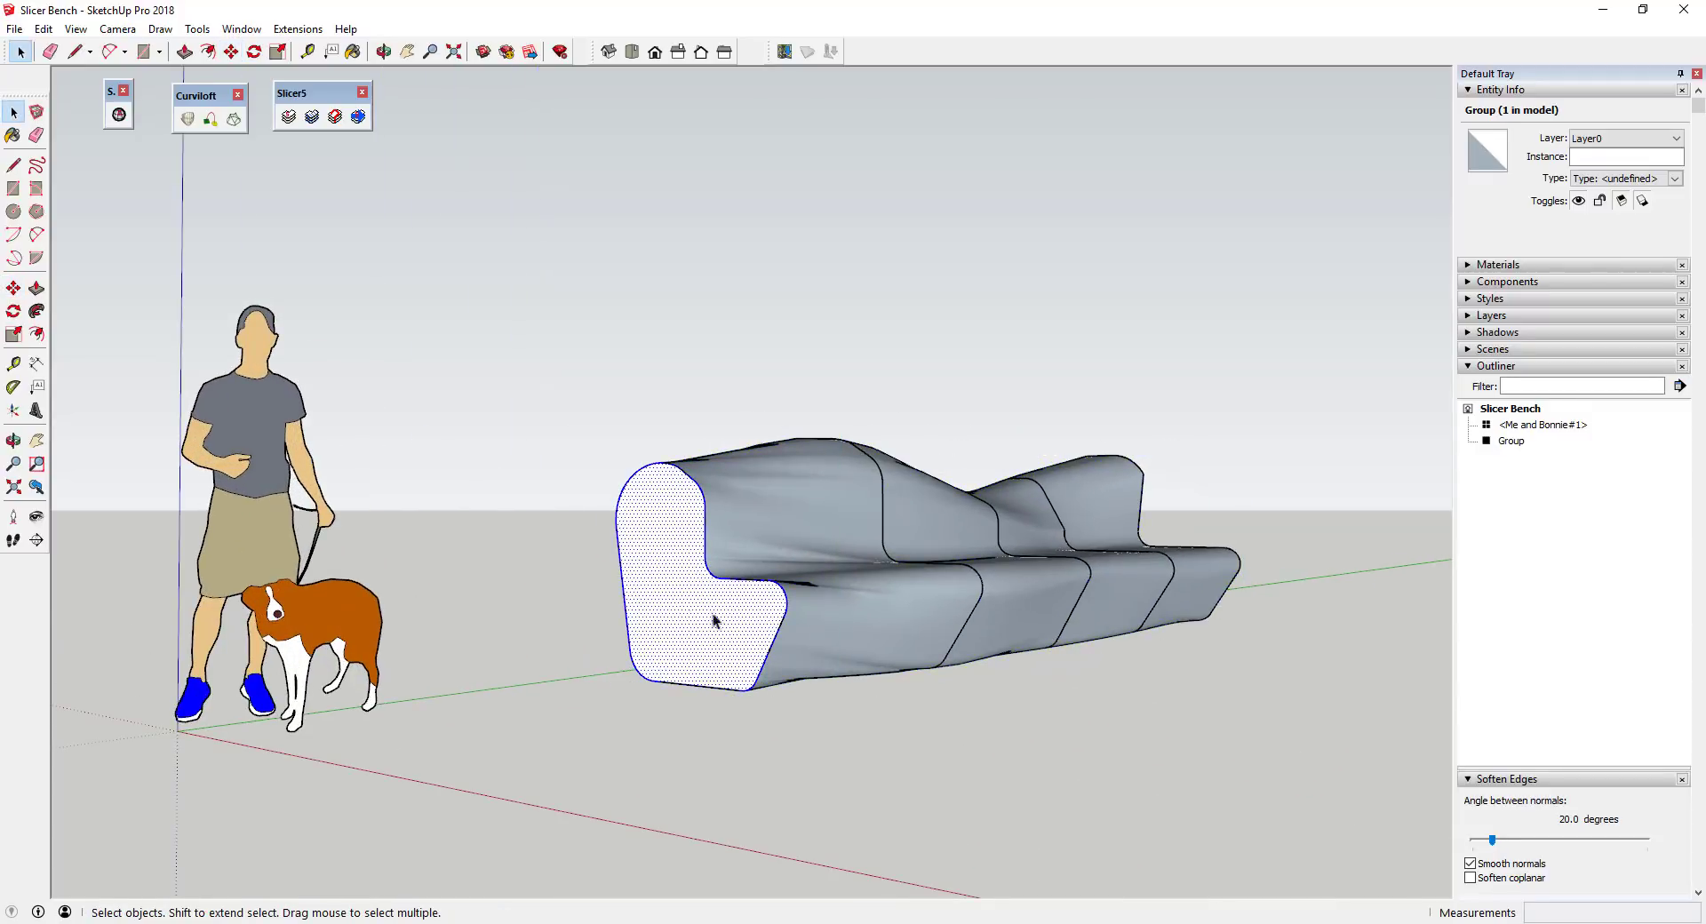
pyautogui.moveTo(675, 613); pyautogui.dragTo(895, 647, button='middle')
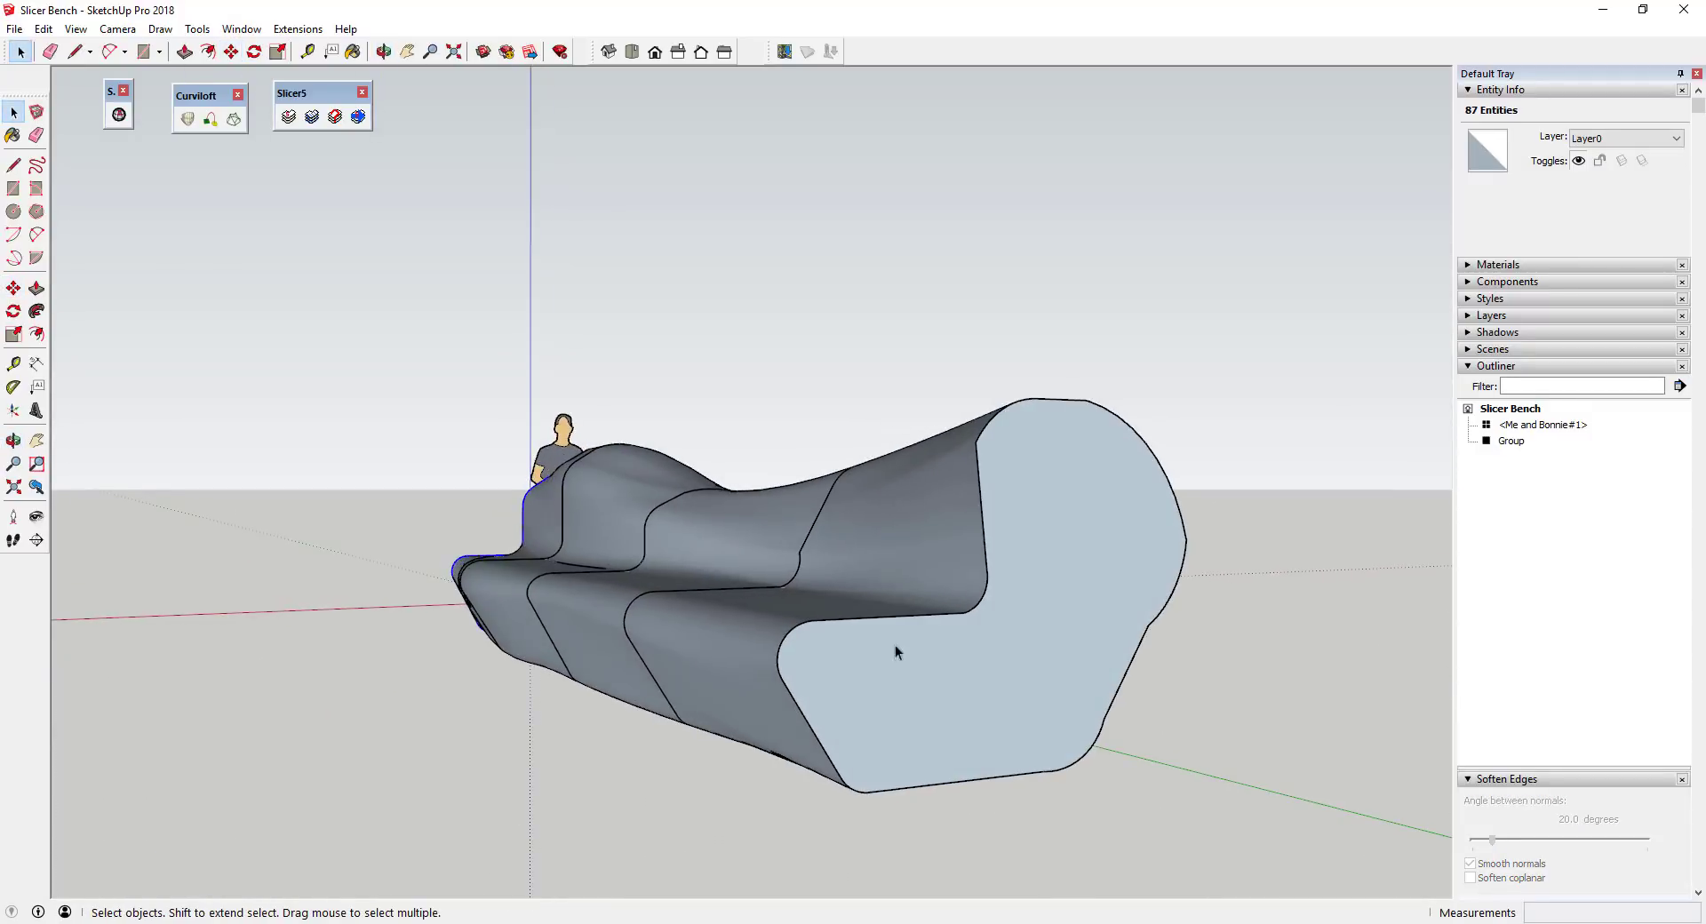
pyautogui.keyDown('shift'); pyautogui.click(980, 677); pyautogui.keyUp('shift')
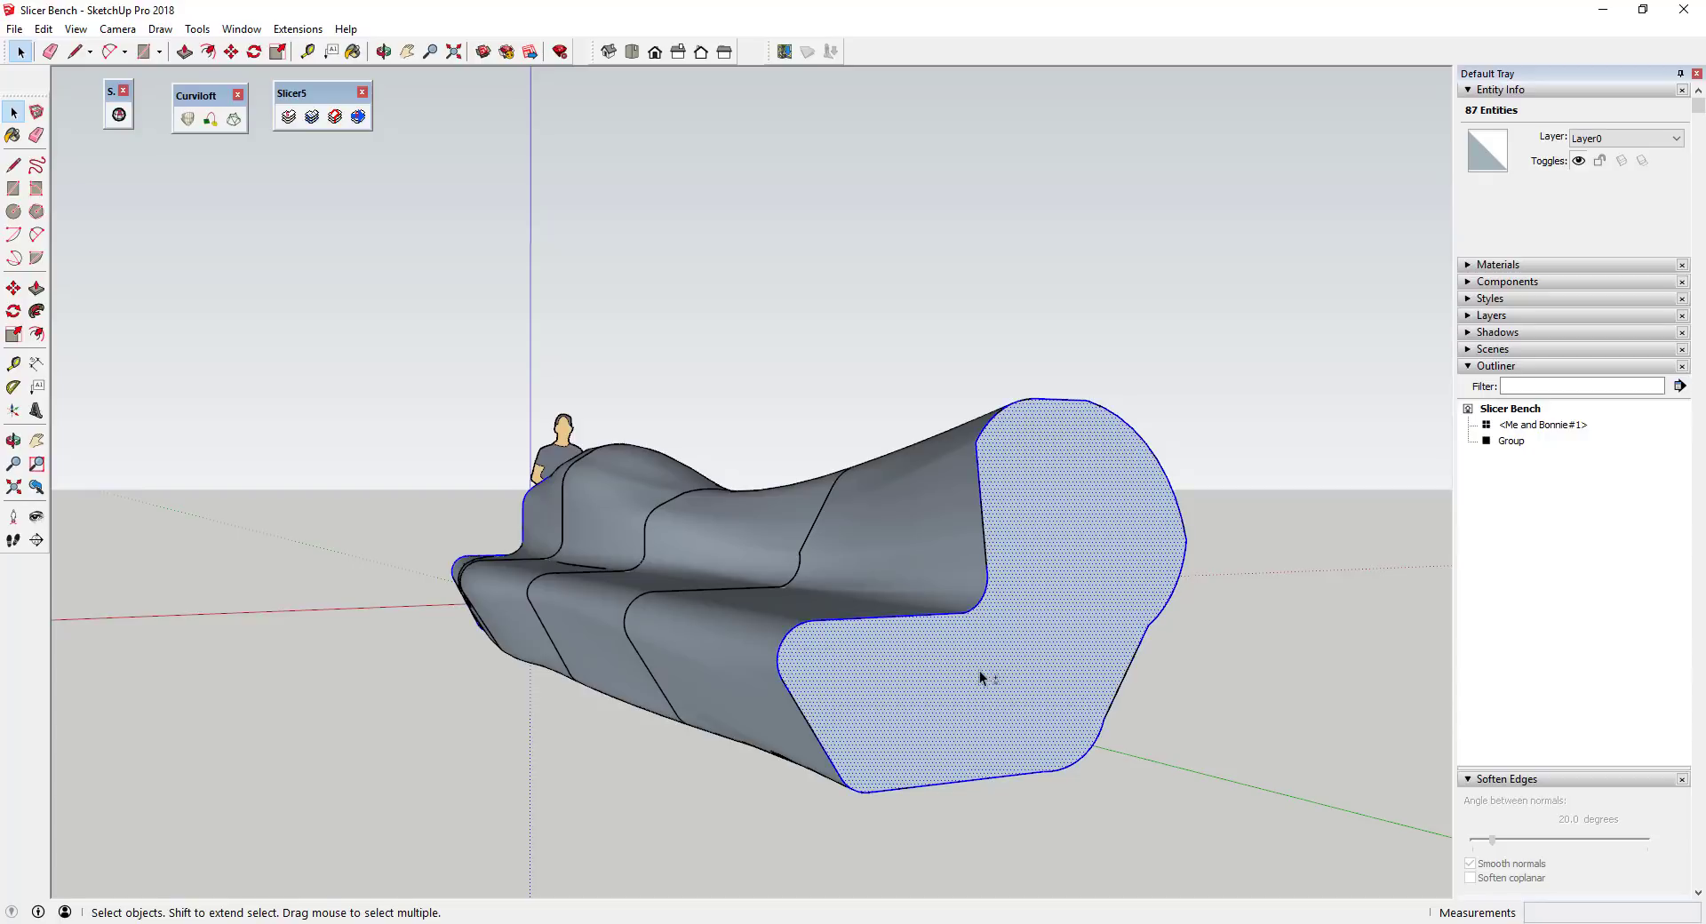
pyautogui.click(42, 29)
pyautogui.click(71, 114)
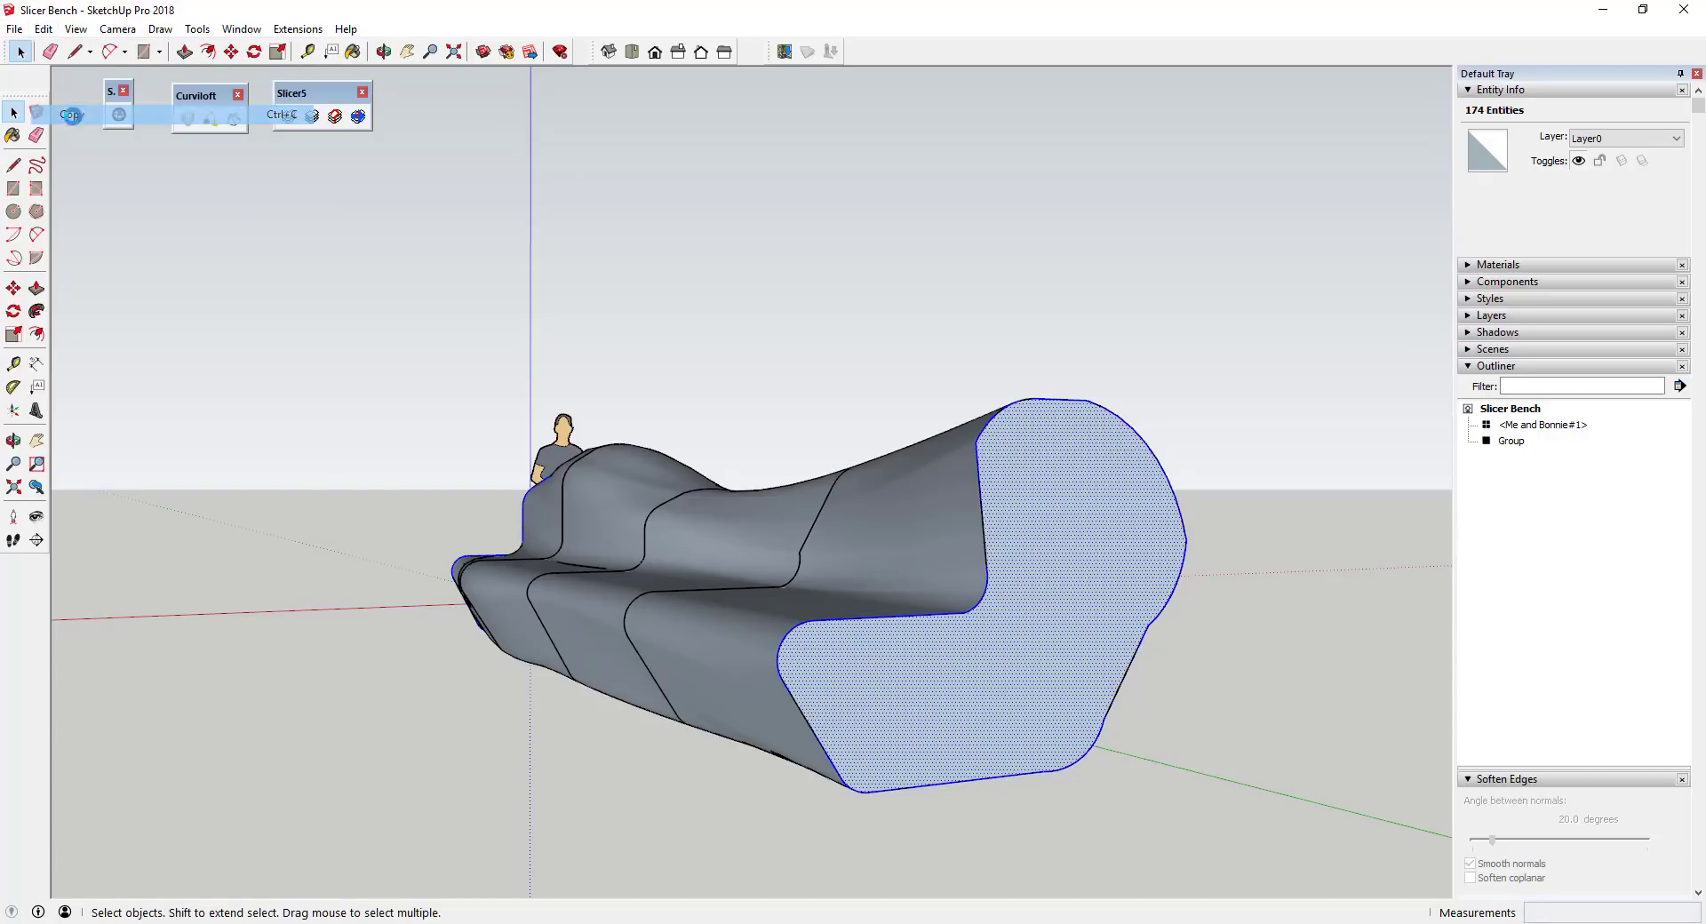
# Paste the copied end profiles in place inside the lofted bench group to cap both ends, and leave the group
pyautogui.moveTo(344, 483); pyautogui.dragTo(1364, 596, button='middle')
pyautogui.moveTo(802, 552); pyautogui.dragTo(729, 535, button='middle')
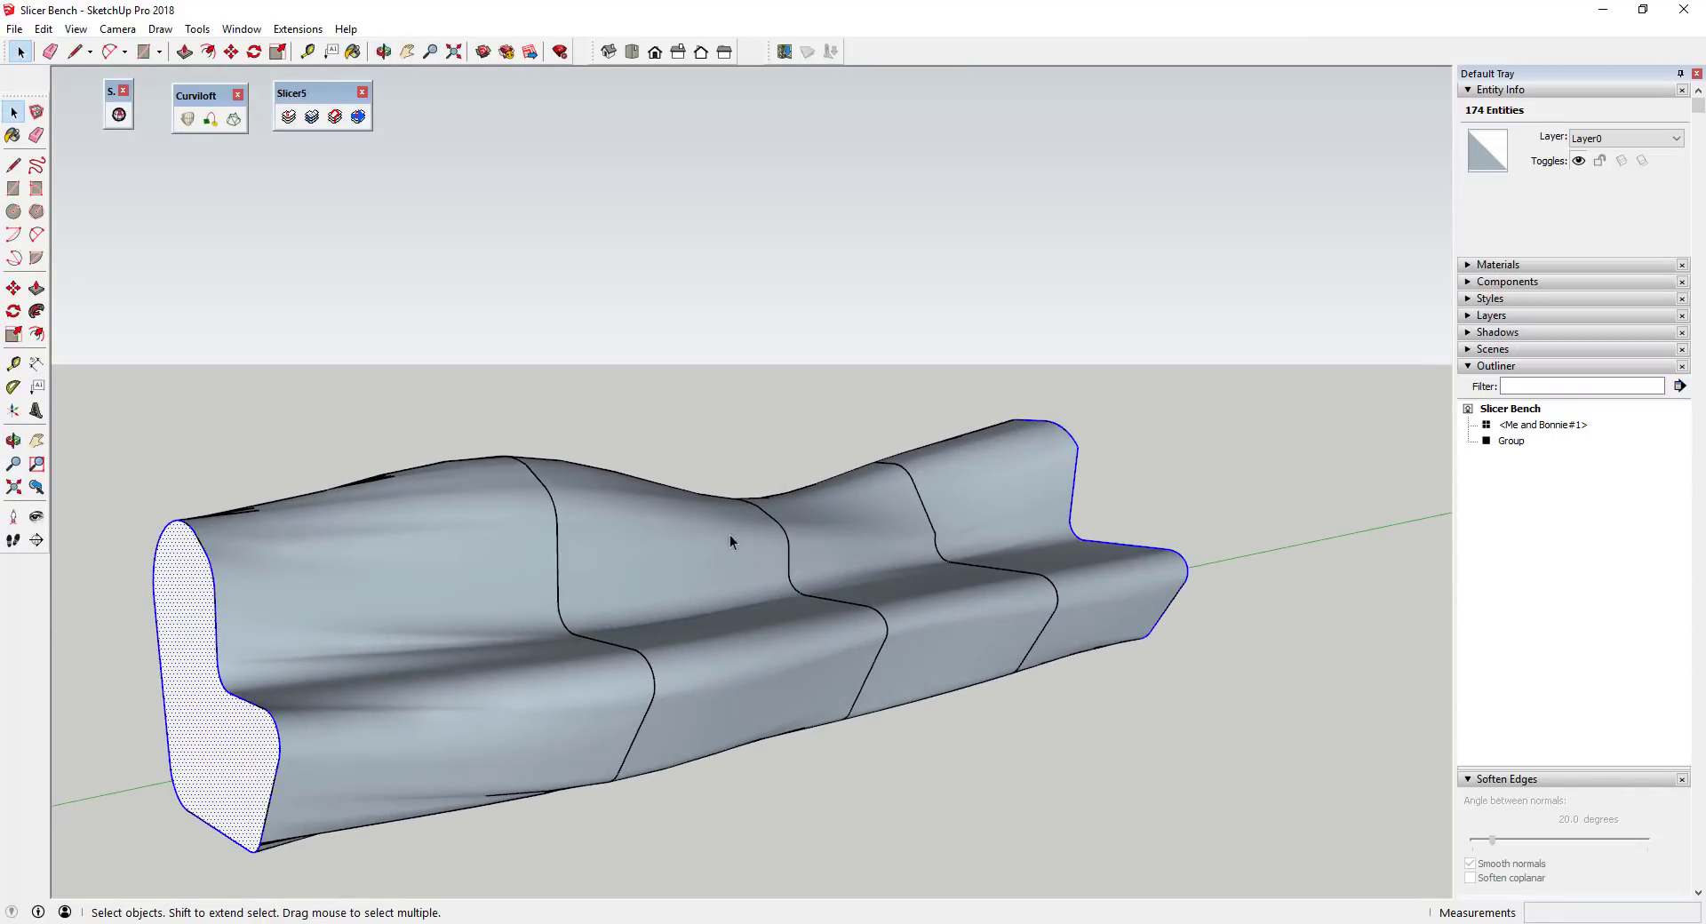
pyautogui.doubleClick(689, 557)
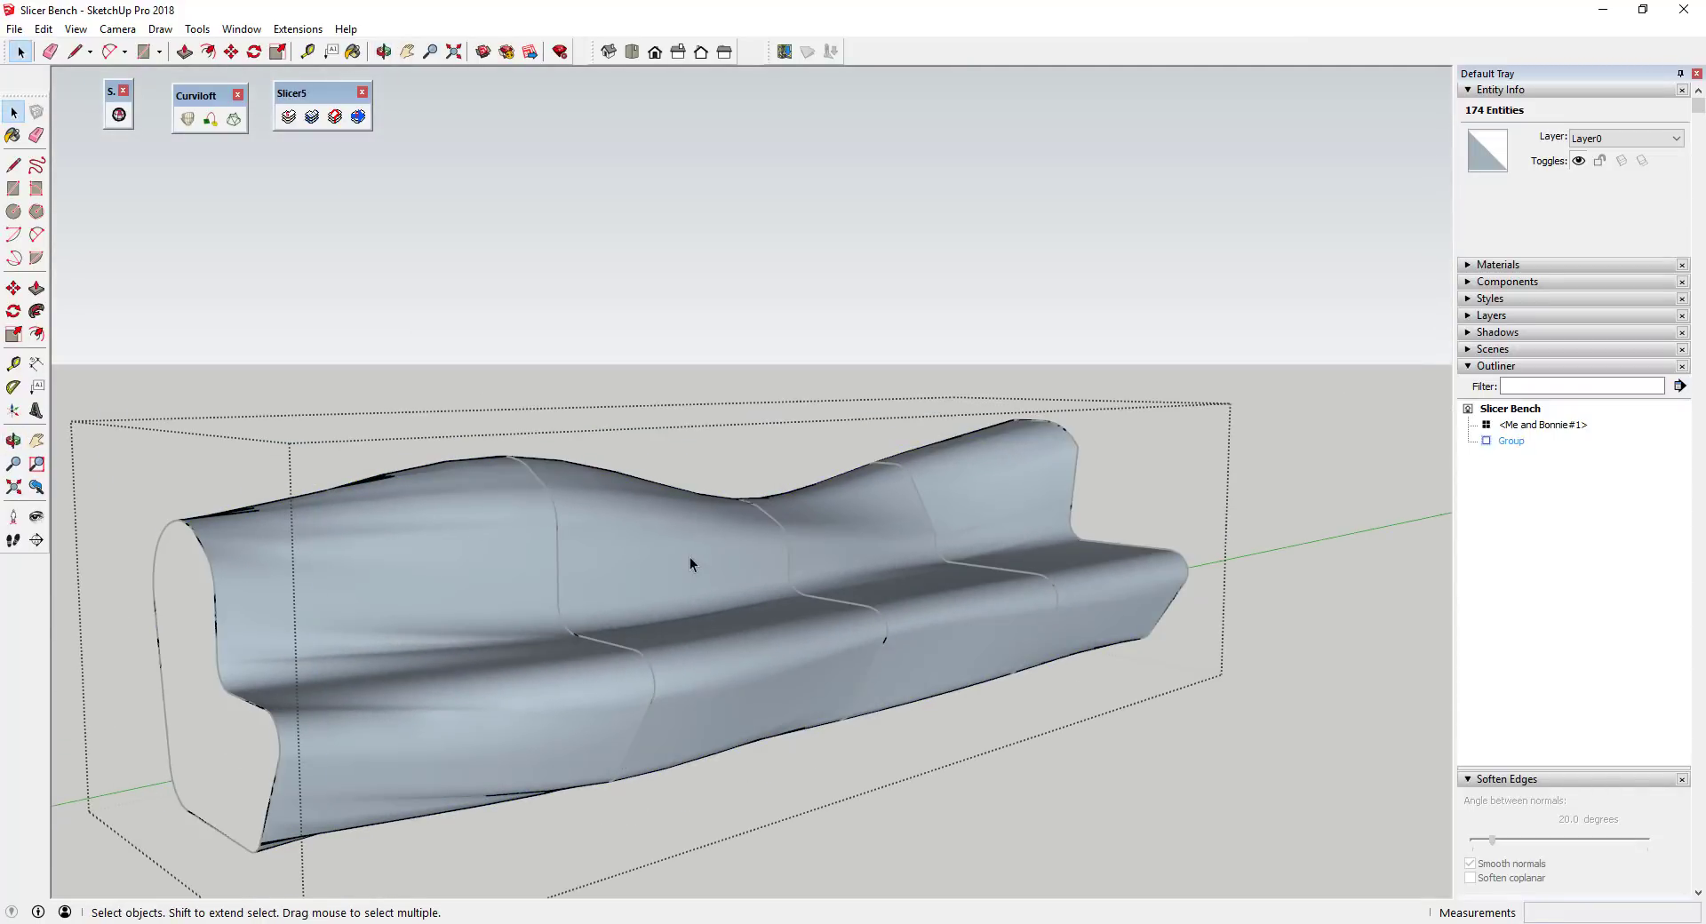
pyautogui.click(42, 29)
pyautogui.click(92, 154)
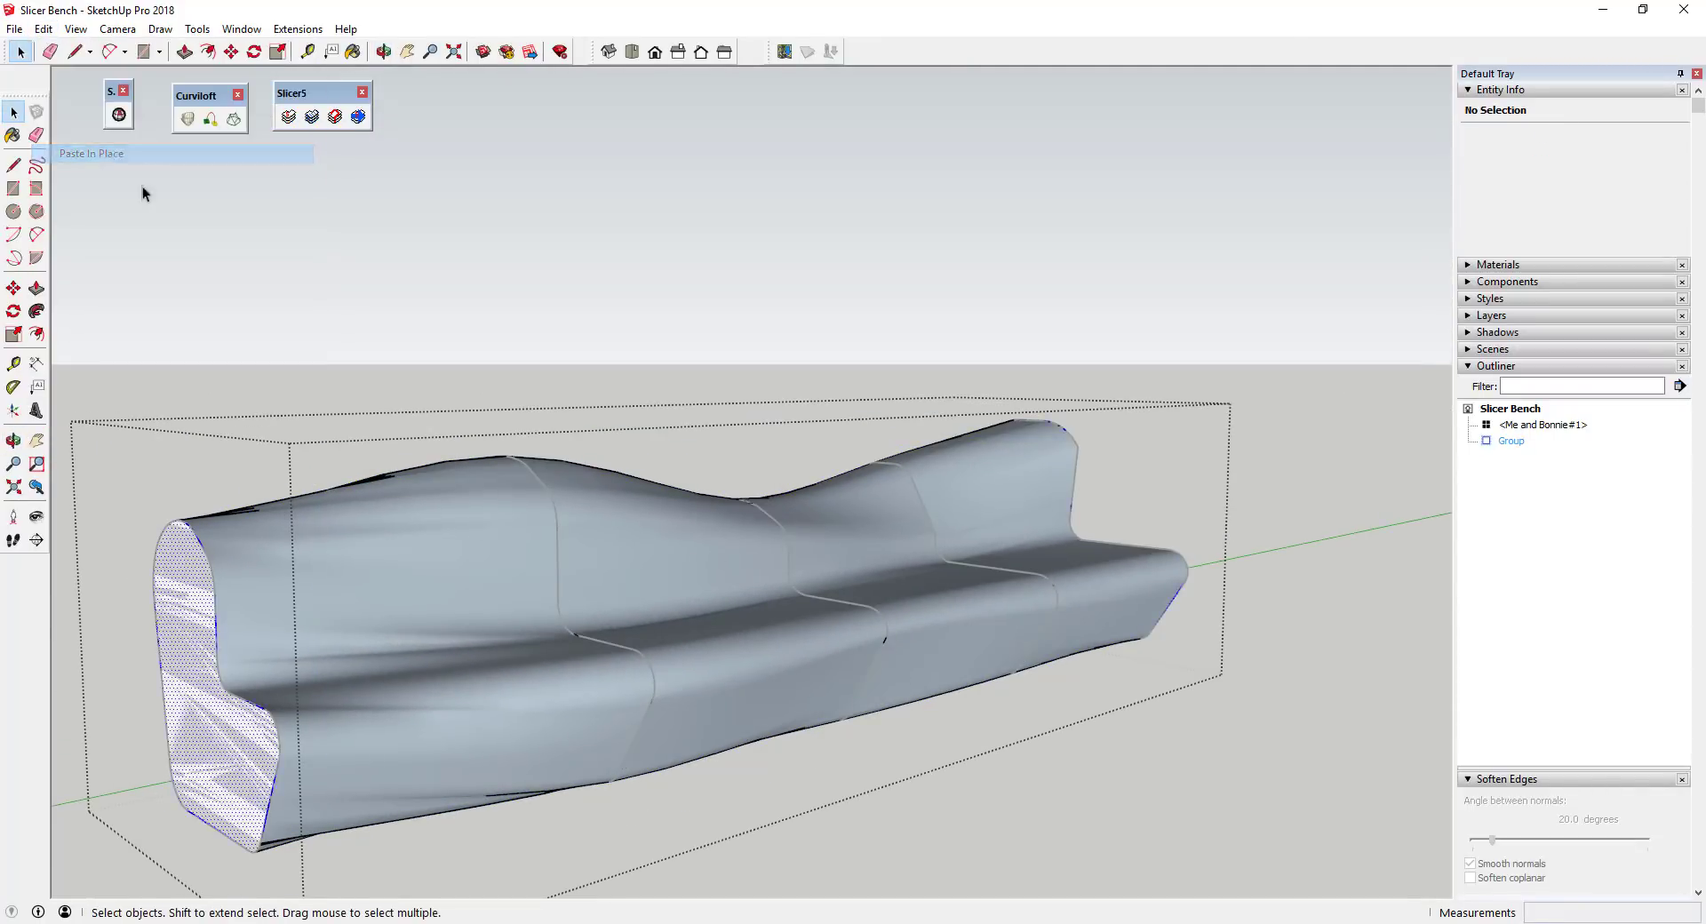
pyautogui.click(1156, 777)
pyautogui.scroll(-3, 1155, 777)
# Move the capped bench group about 7' 10" sideways, clear of its source profiles
pyautogui.click(748, 738)
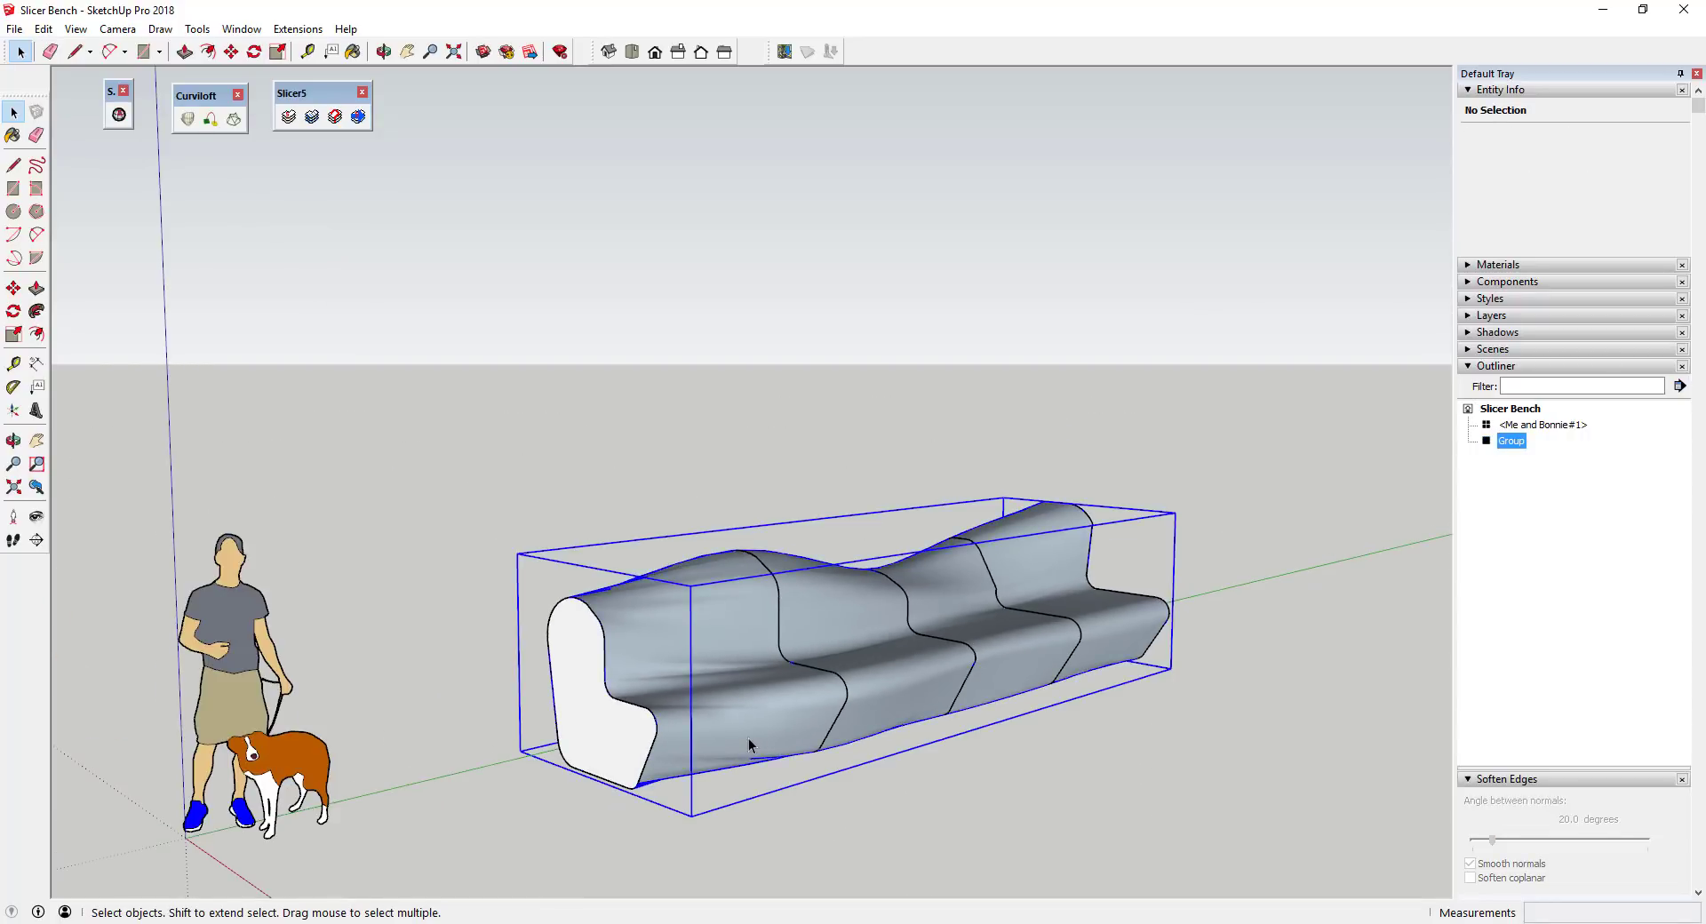
pyautogui.press('m')
pyautogui.click(748, 737)
pyautogui.click(1013, 811)
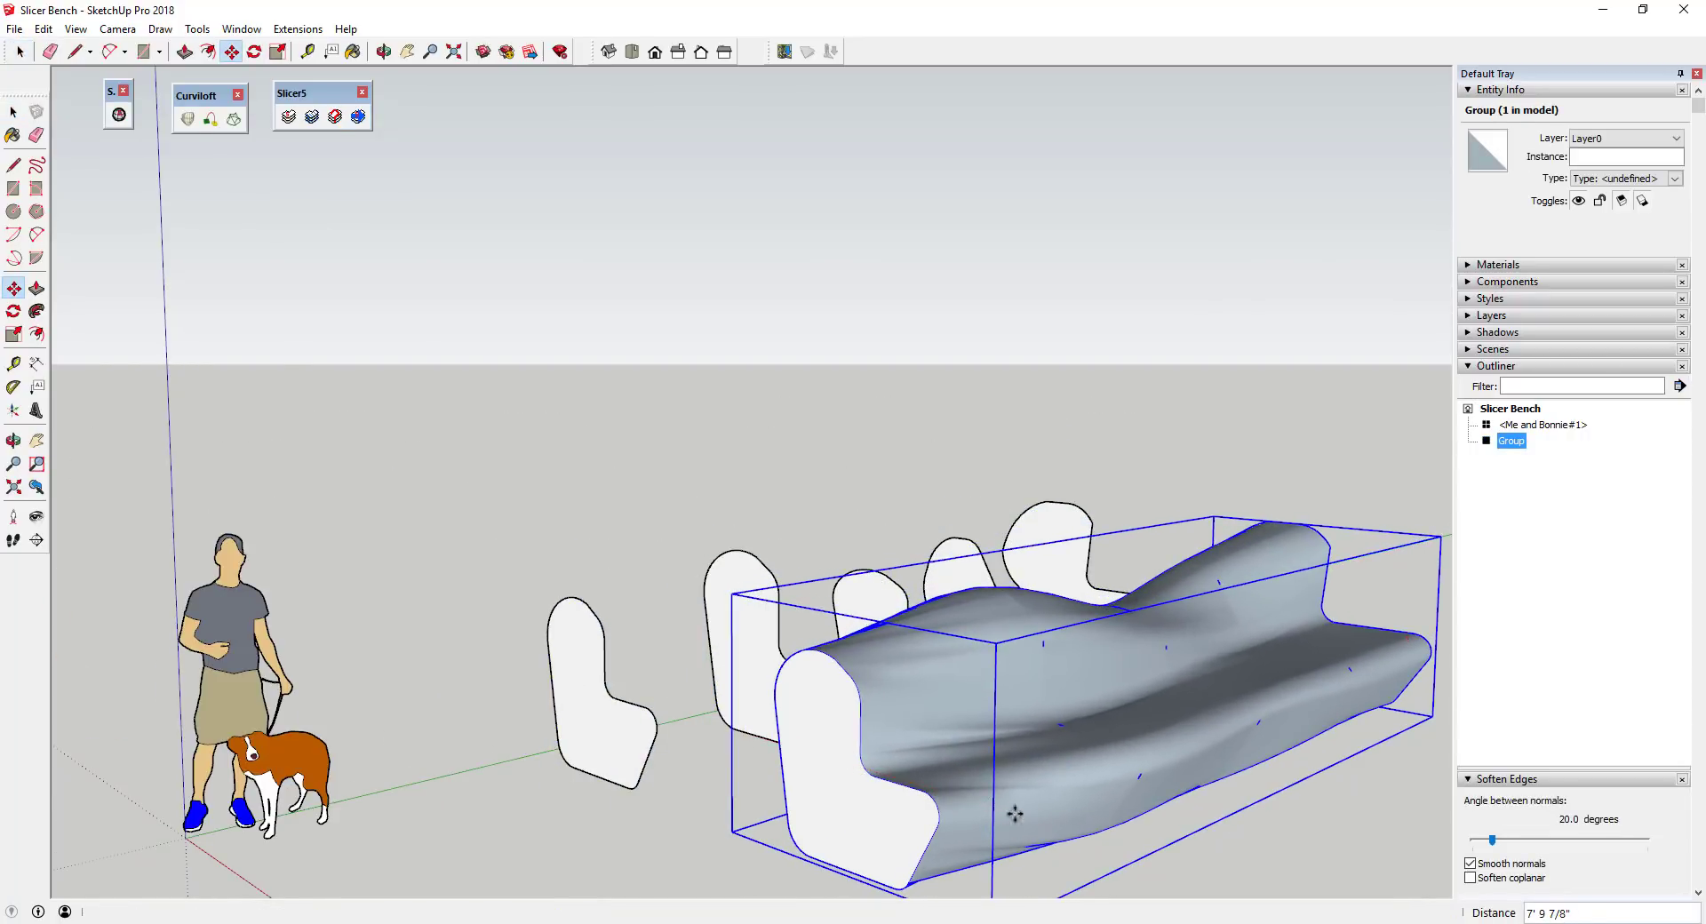
pyautogui.scroll(-3, 871, 720)
pyautogui.press('space')
# Select all the faces inside the bench group, reverse them so their front sides point outward, and leave the group
pyautogui.moveTo(1204, 702); pyautogui.dragTo(532, 651, button='middle')
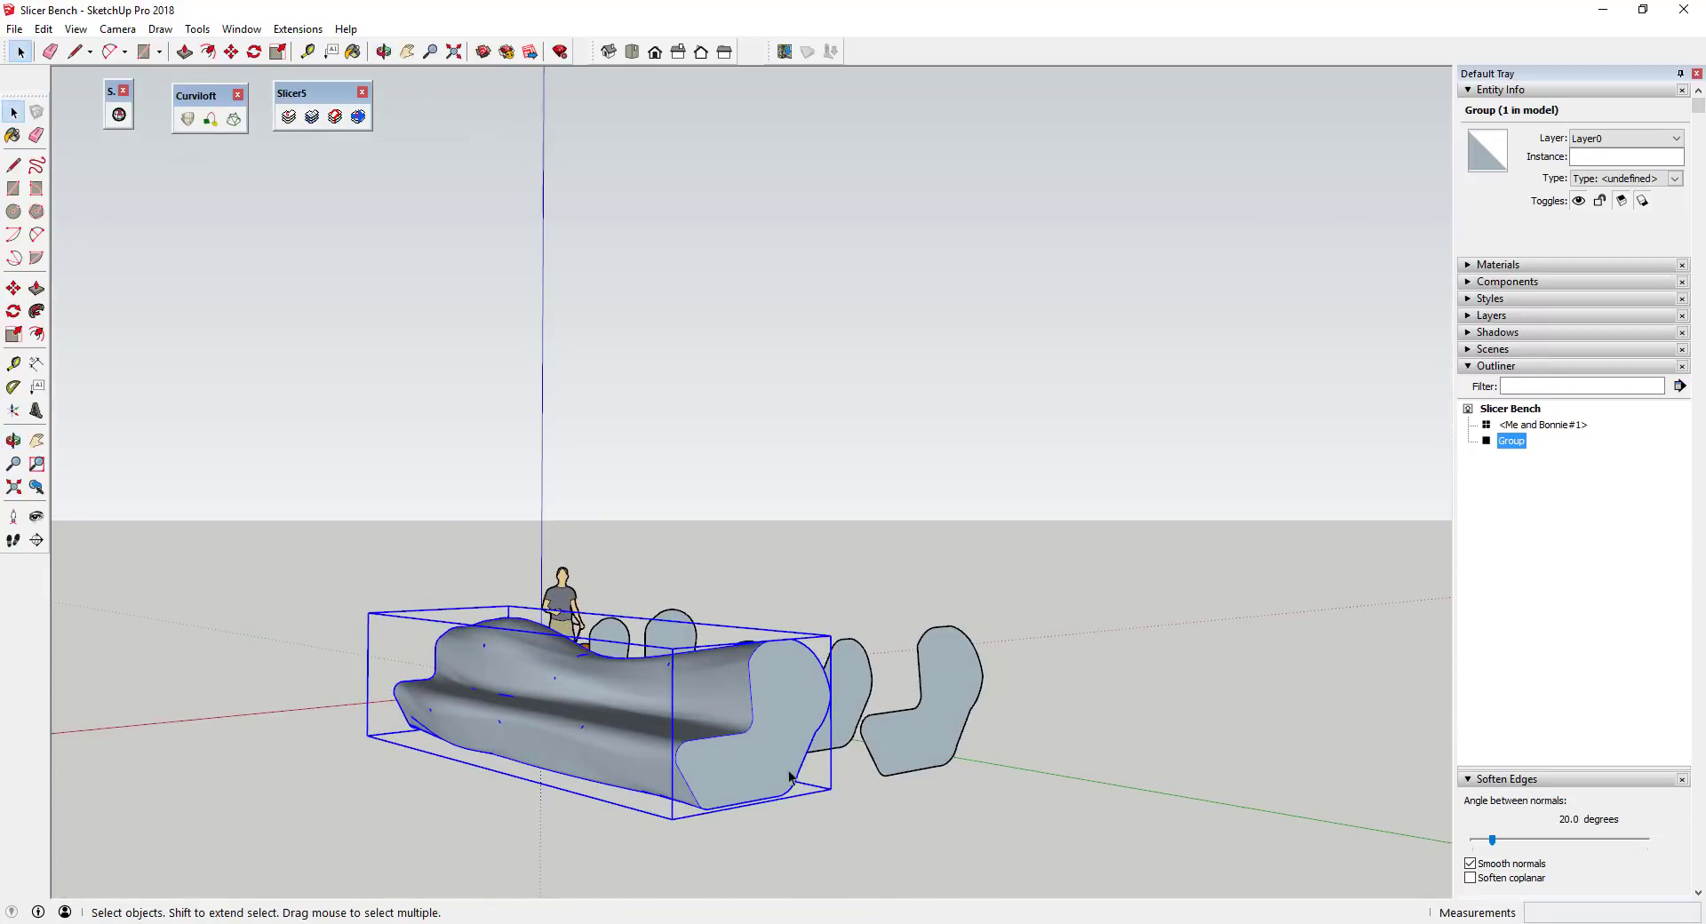
pyautogui.doubleClick(759, 765)
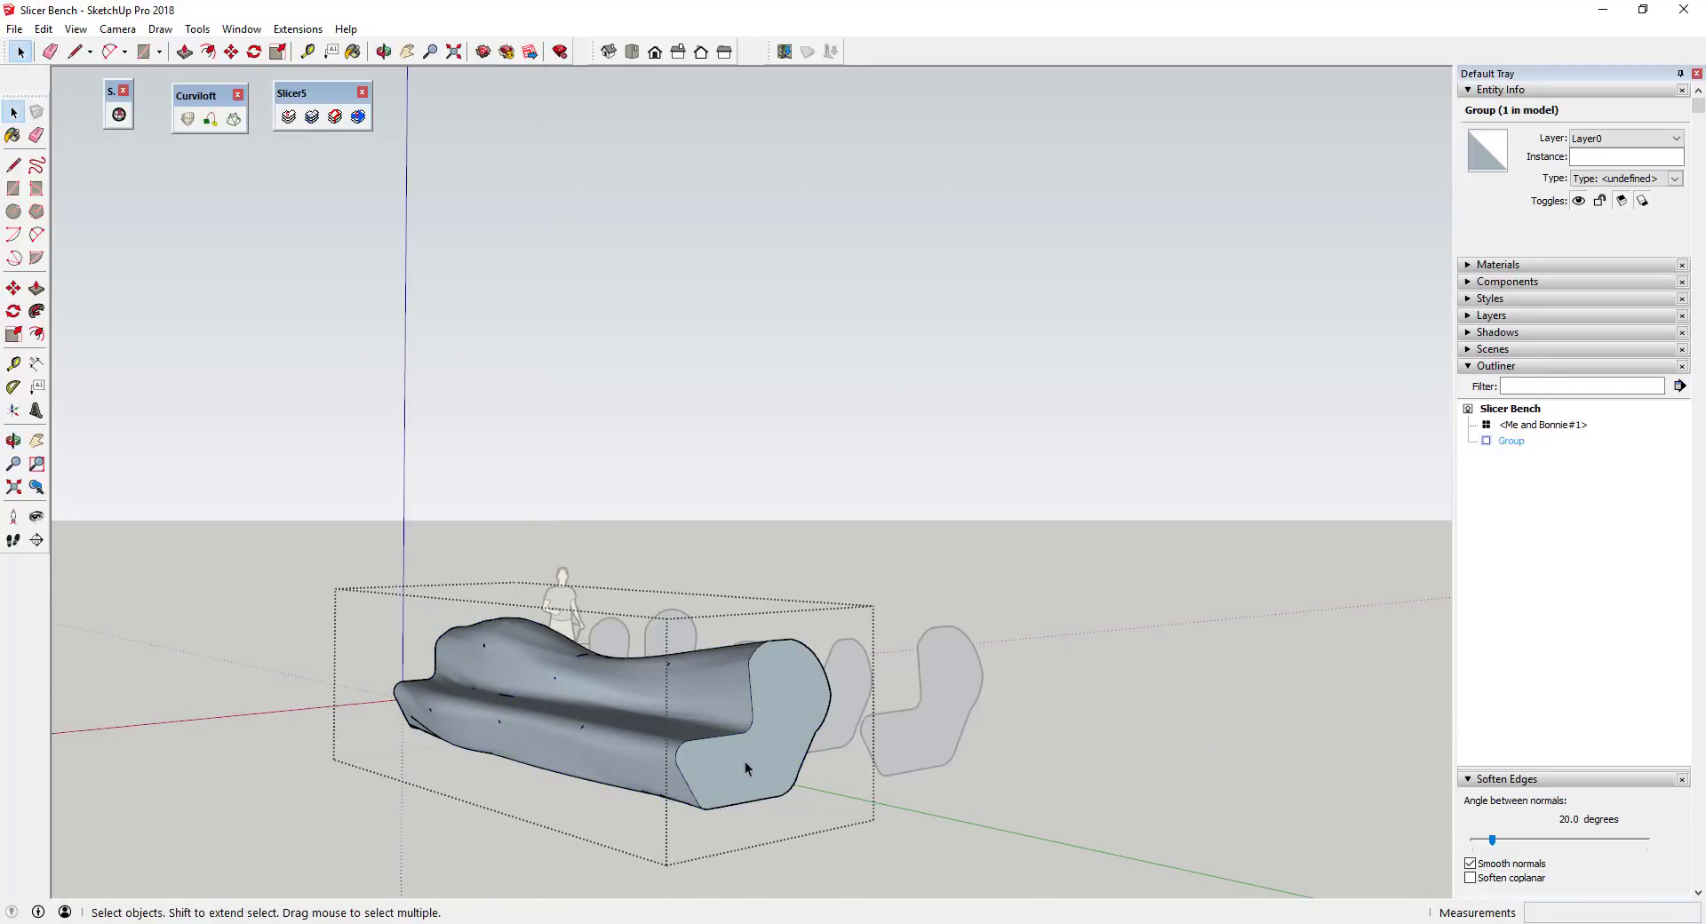
pyautogui.click(695, 709)
pyautogui.rightClick(695, 707)
pyautogui.click(764, 378)
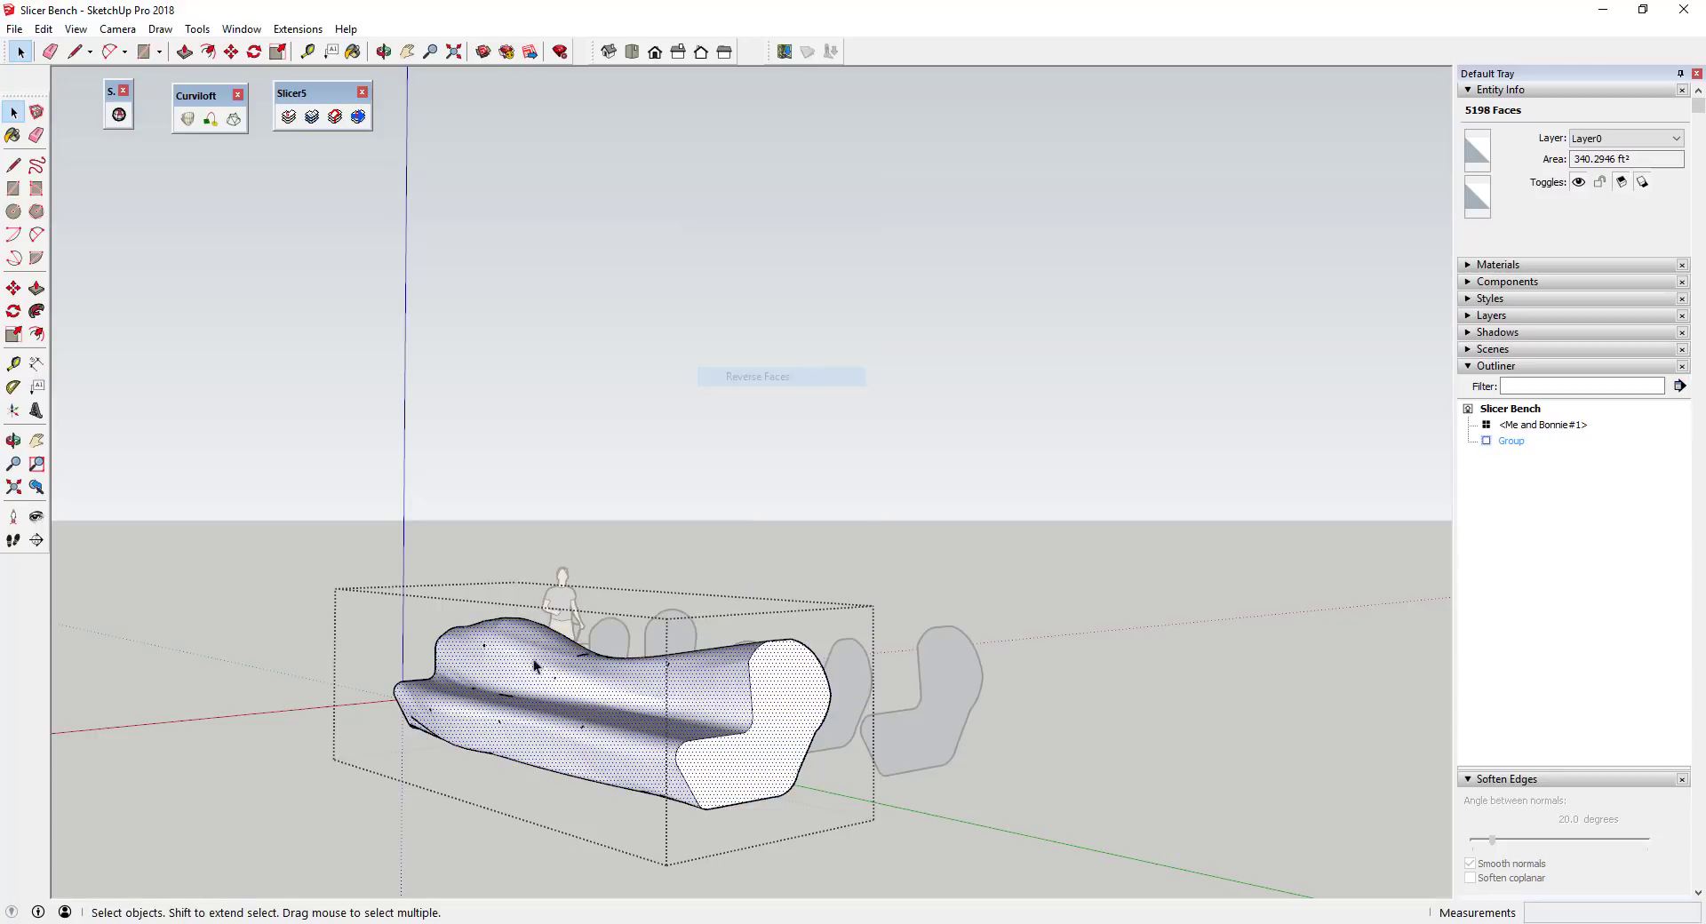
pyautogui.moveTo(455, 658); pyautogui.dragTo(1253, 662, button='middle')
pyautogui.moveTo(1058, 695); pyautogui.dragTo(1119, 702, button='middle')
pyautogui.click(1179, 752)
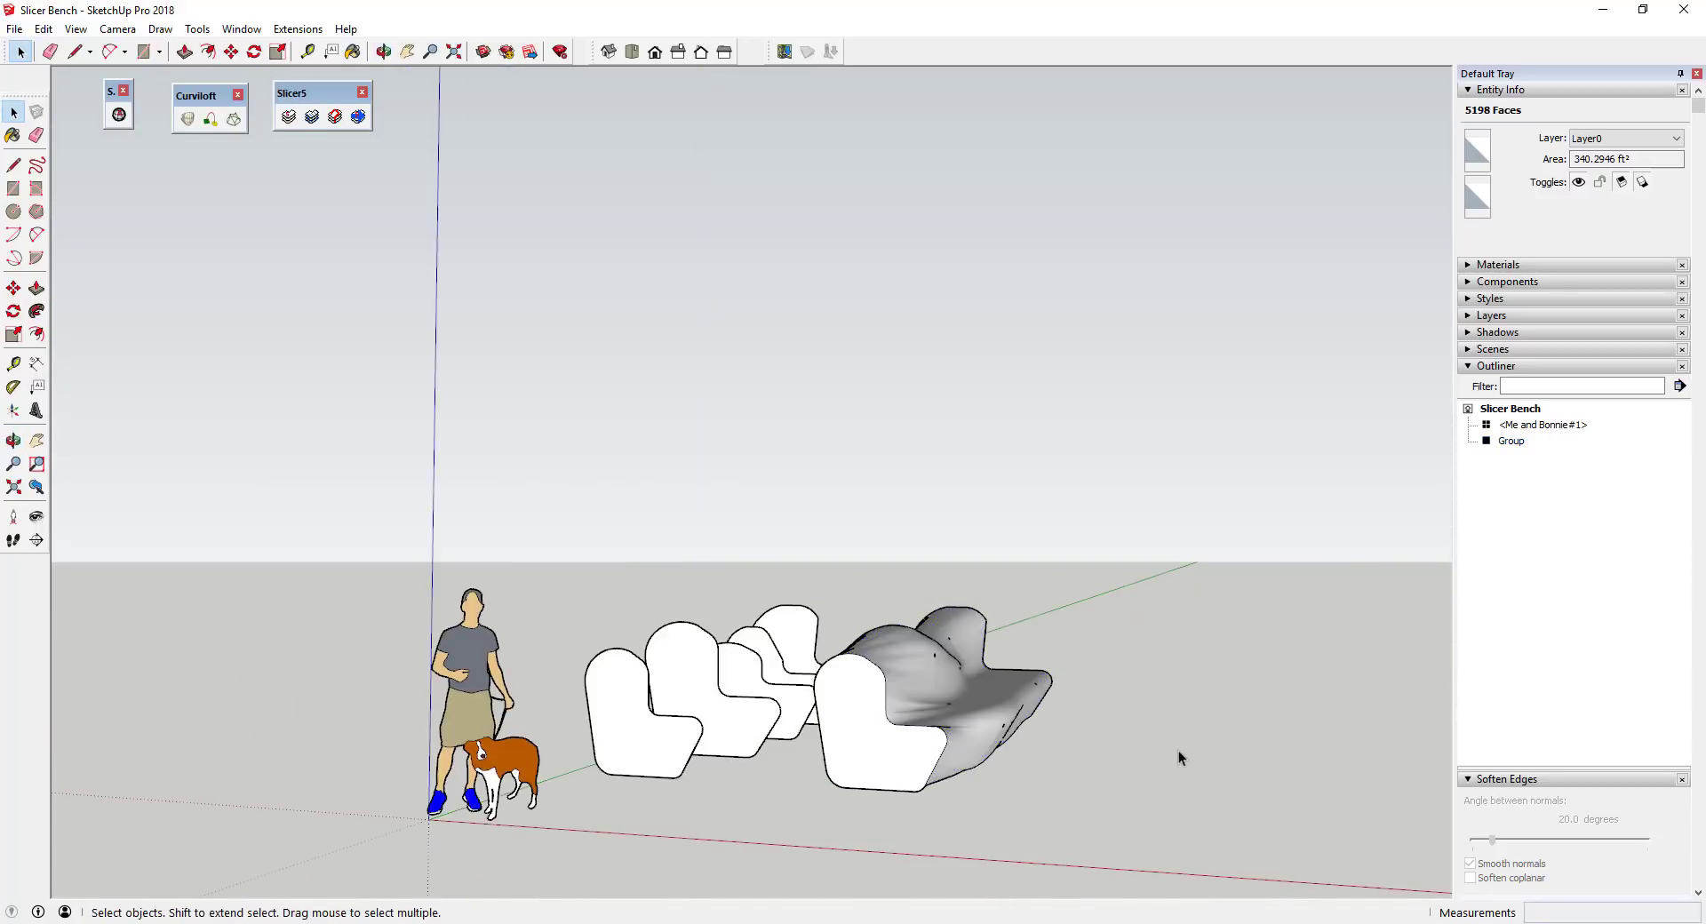
# Examine the bench group's surface up close for stray edge fragments and irregularities along the seat and backrest
pyautogui.scroll(3, 1181, 756)
pyautogui.scroll(4, 846, 681)
pyautogui.scroll(-2, 802, 622)
pyautogui.click(786, 633)
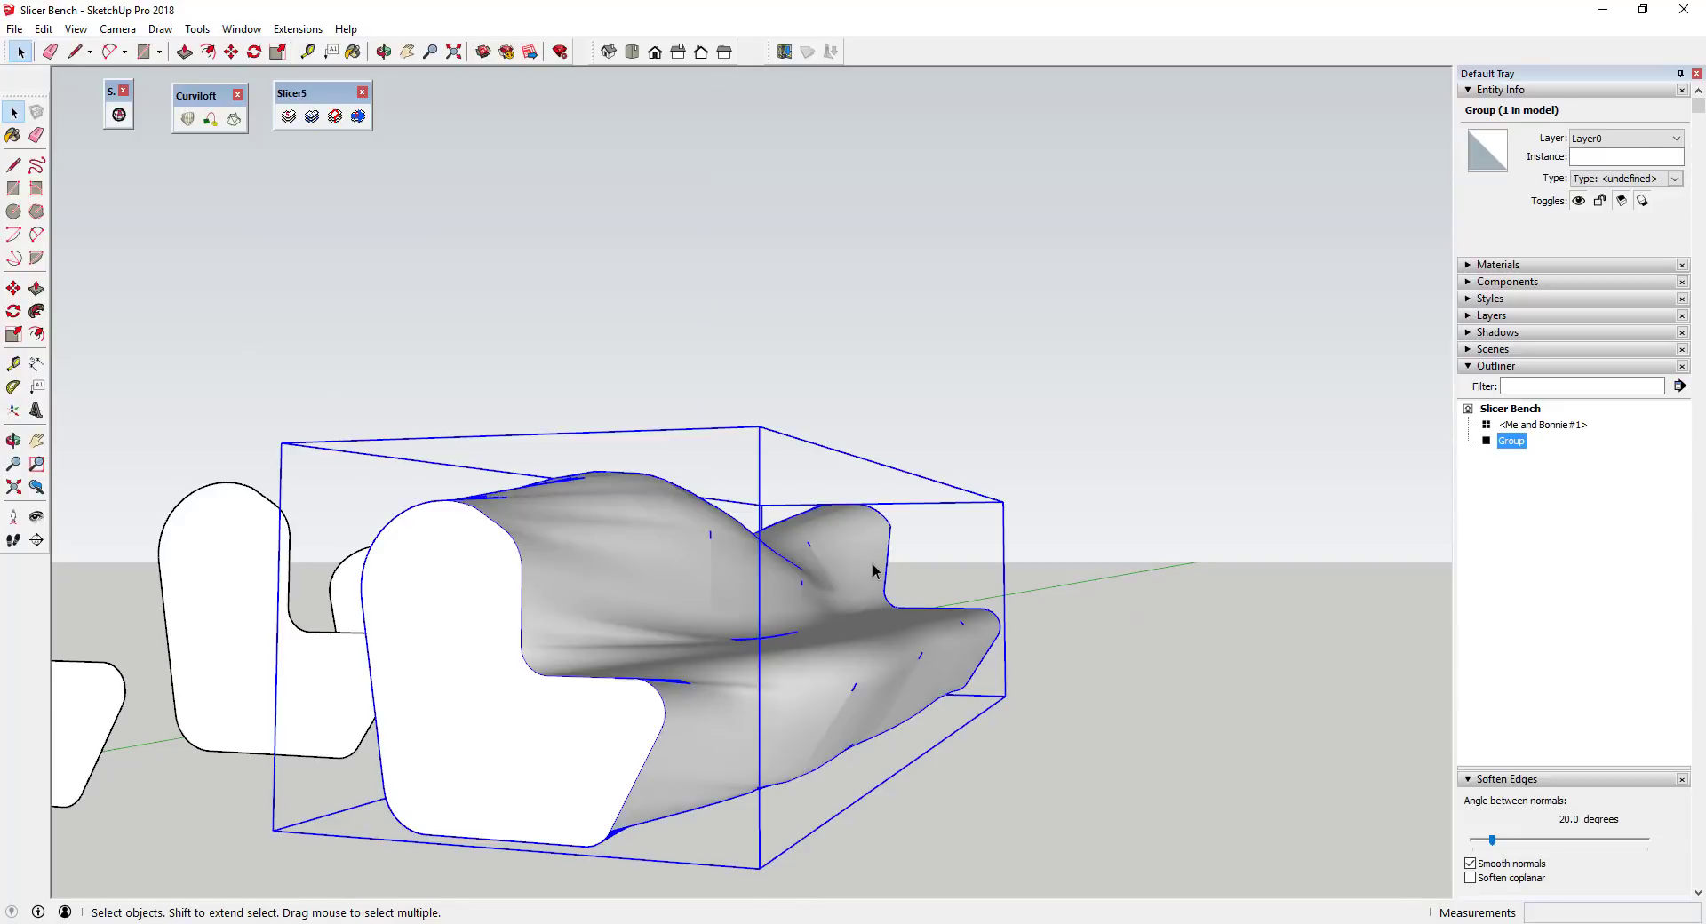
pyautogui.scroll(-5, 845, 577)
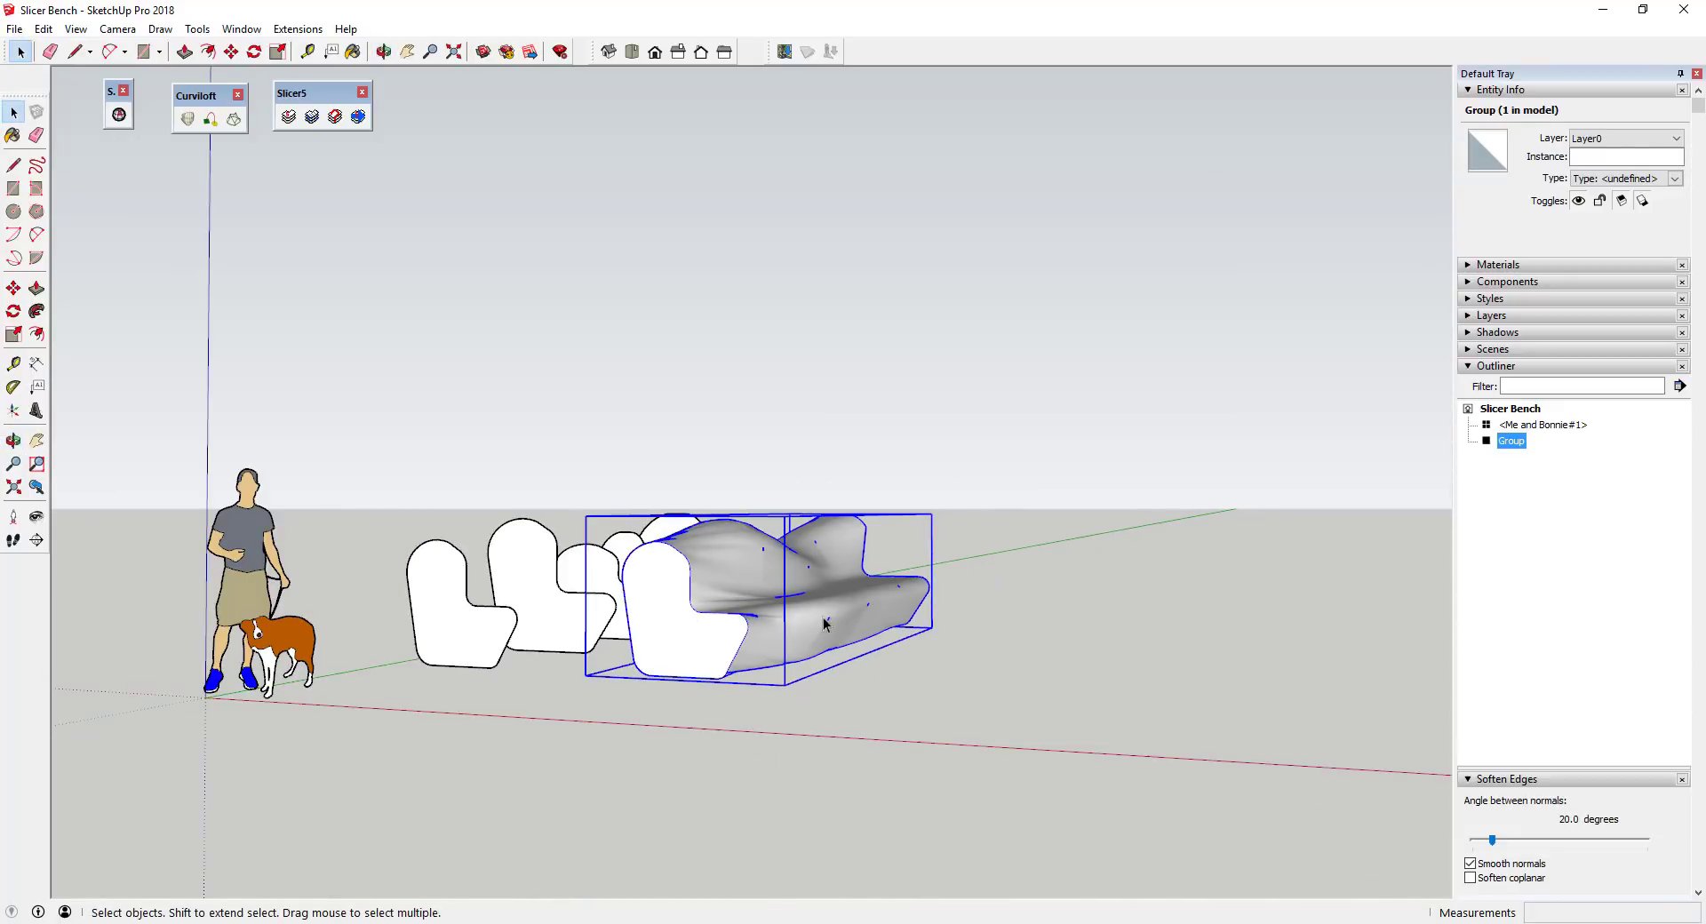
pyautogui.moveTo(825, 624); pyautogui.dragTo(802, 679, button='middle')
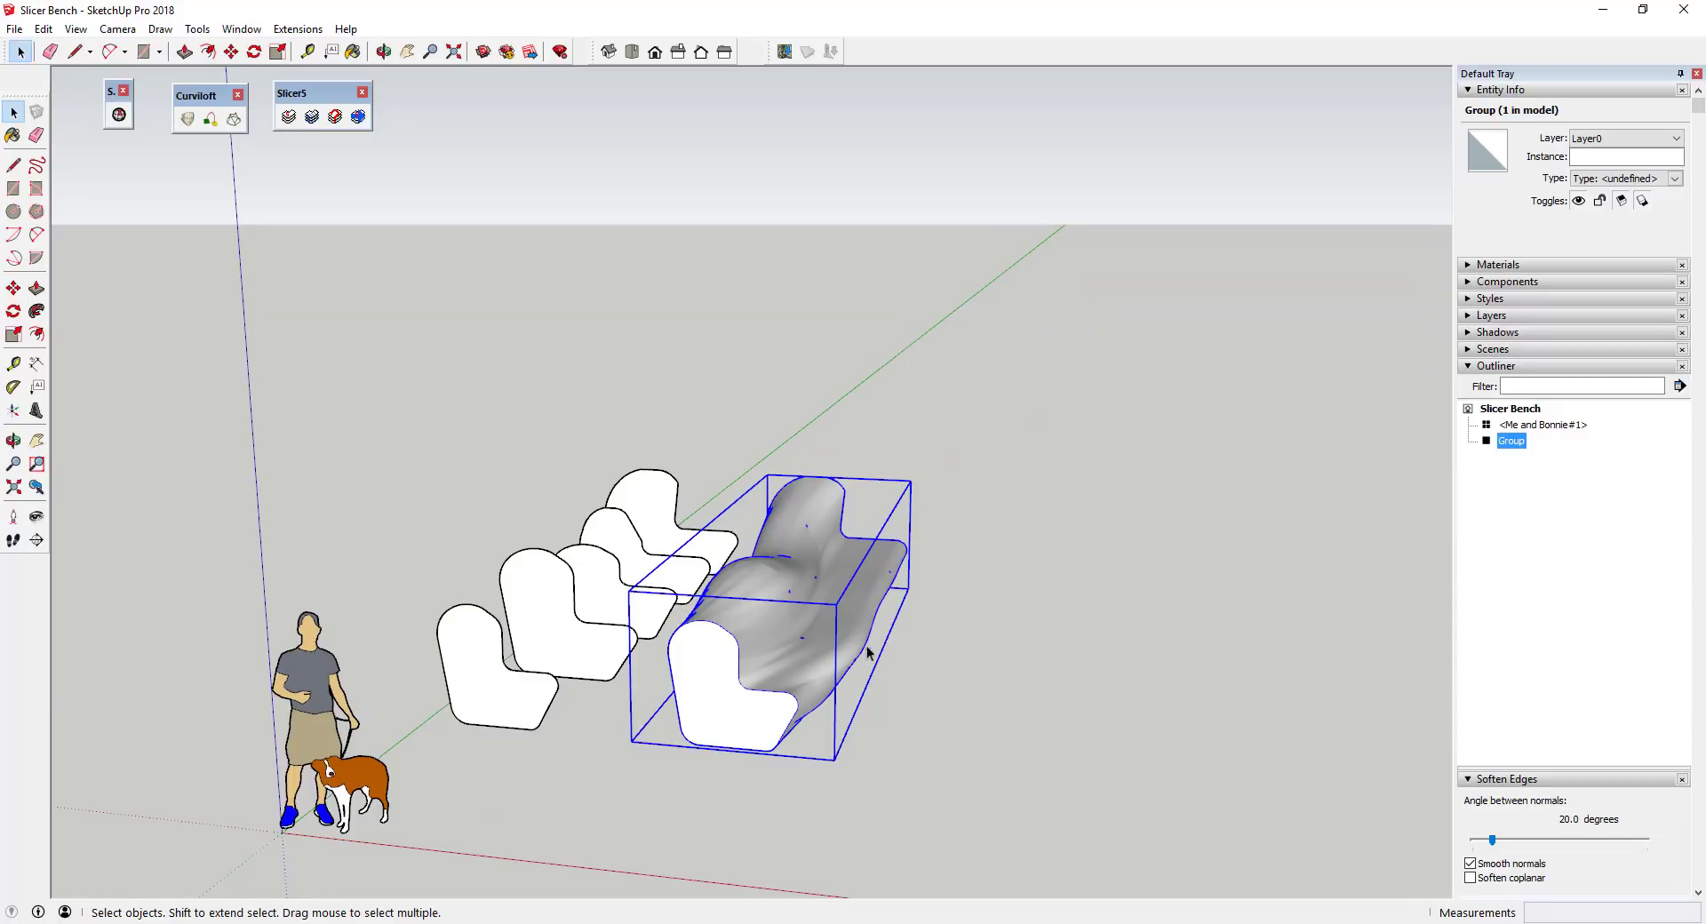
pyautogui.scroll(8, 819, 646)
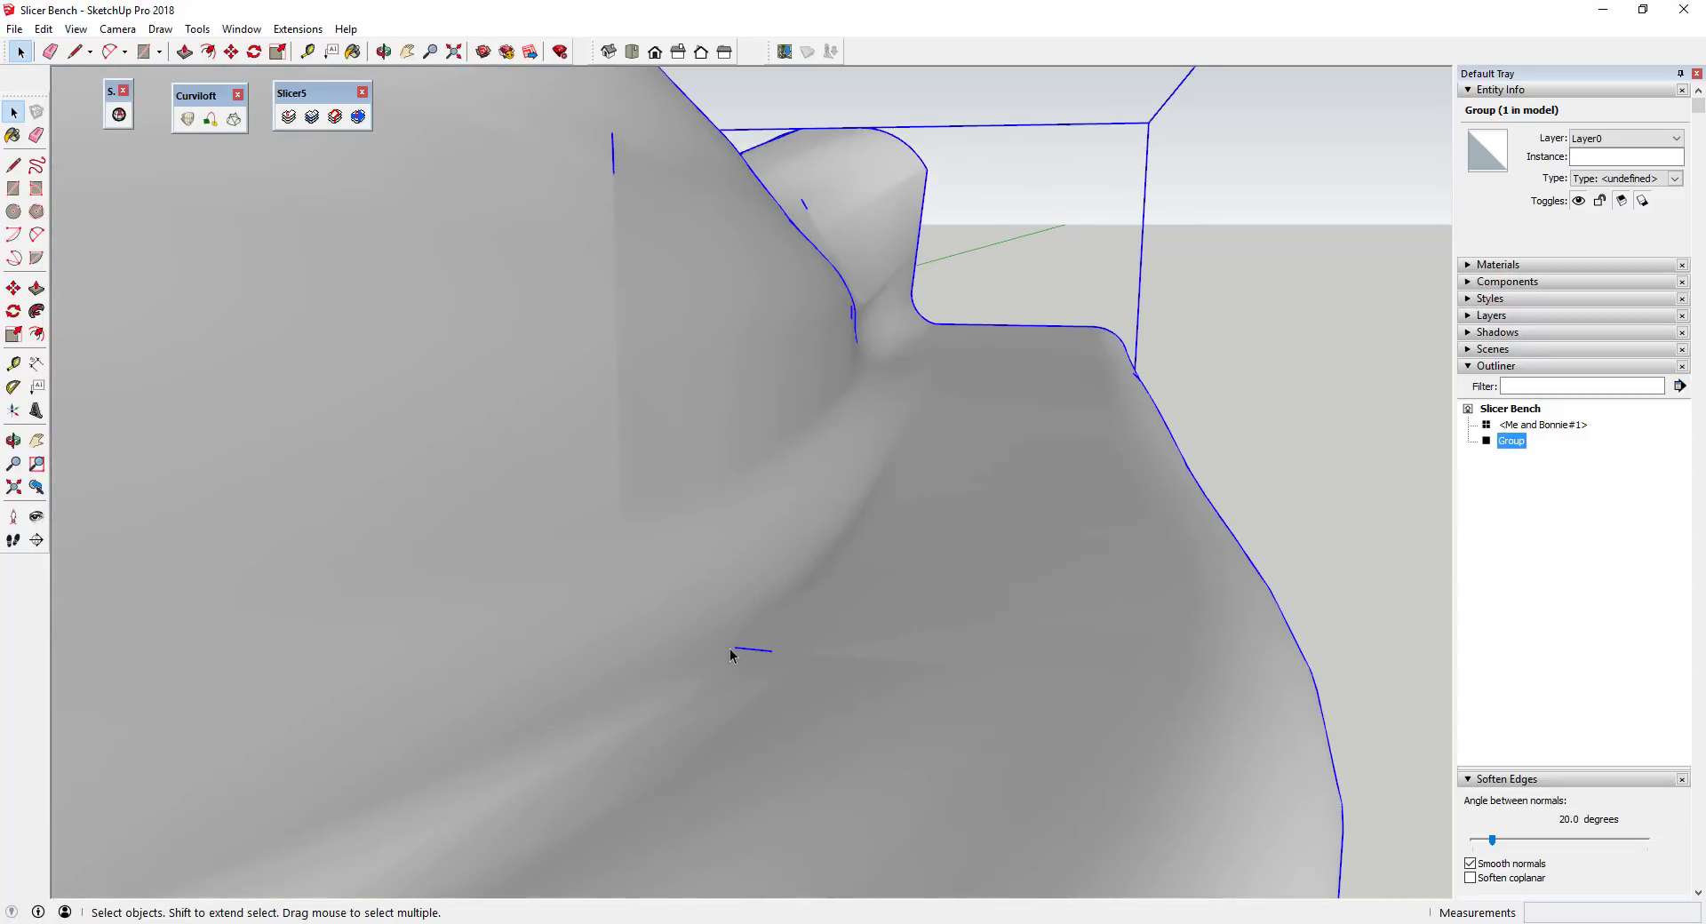
pyautogui.scroll(-5, 729, 656)
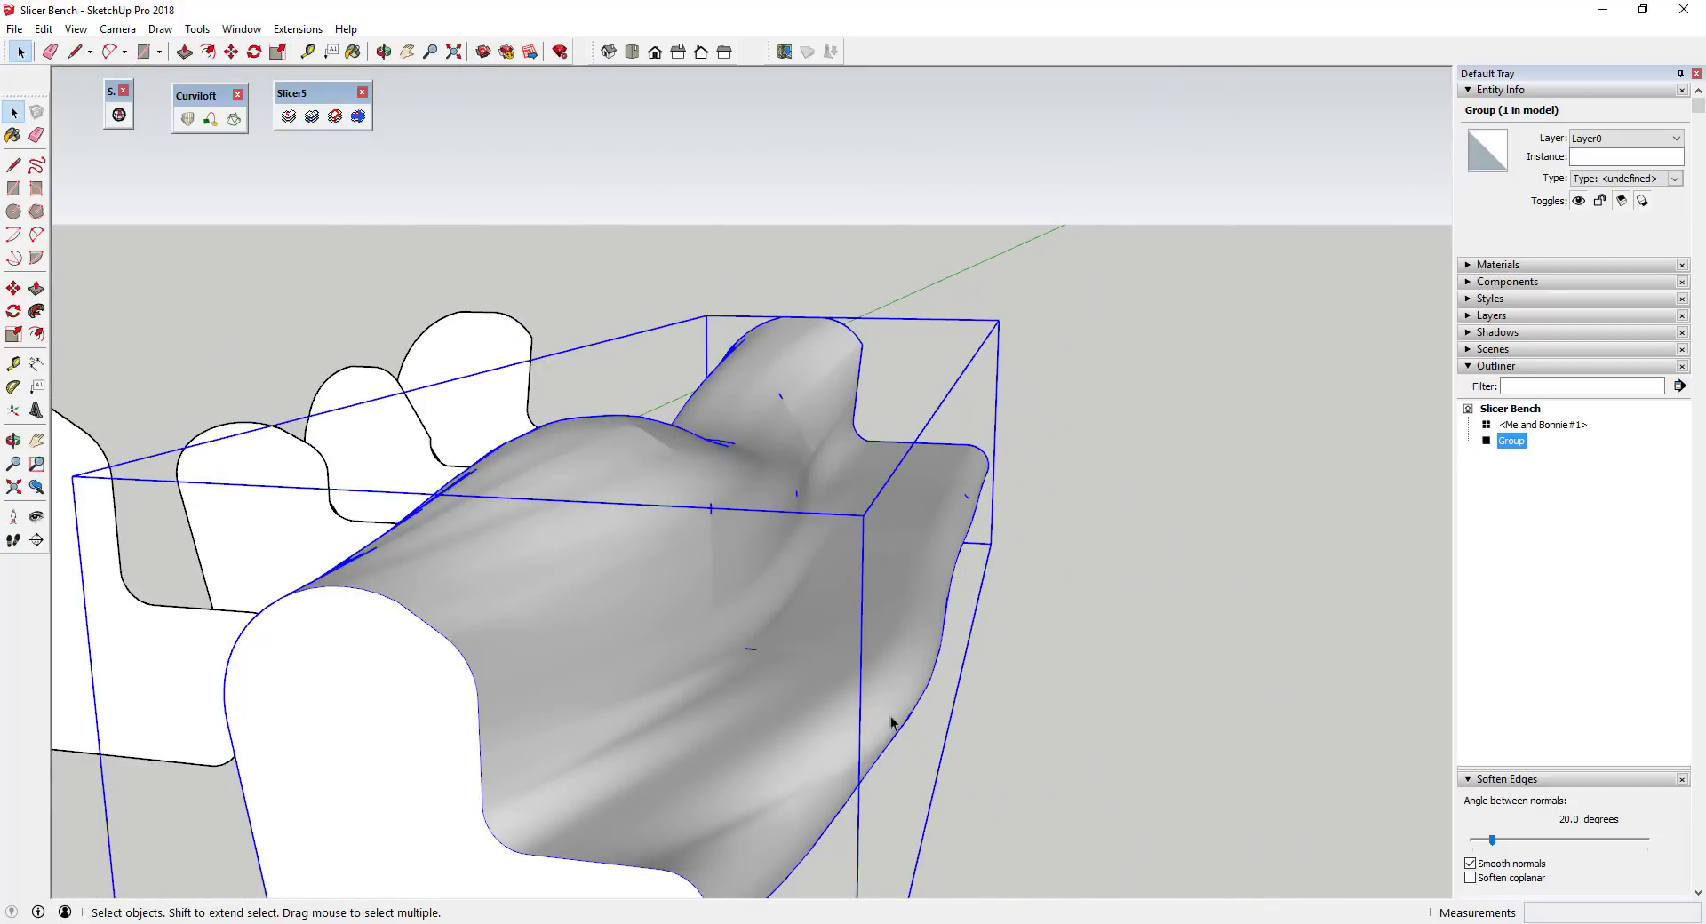
pyautogui.scroll(-2, 827, 629)
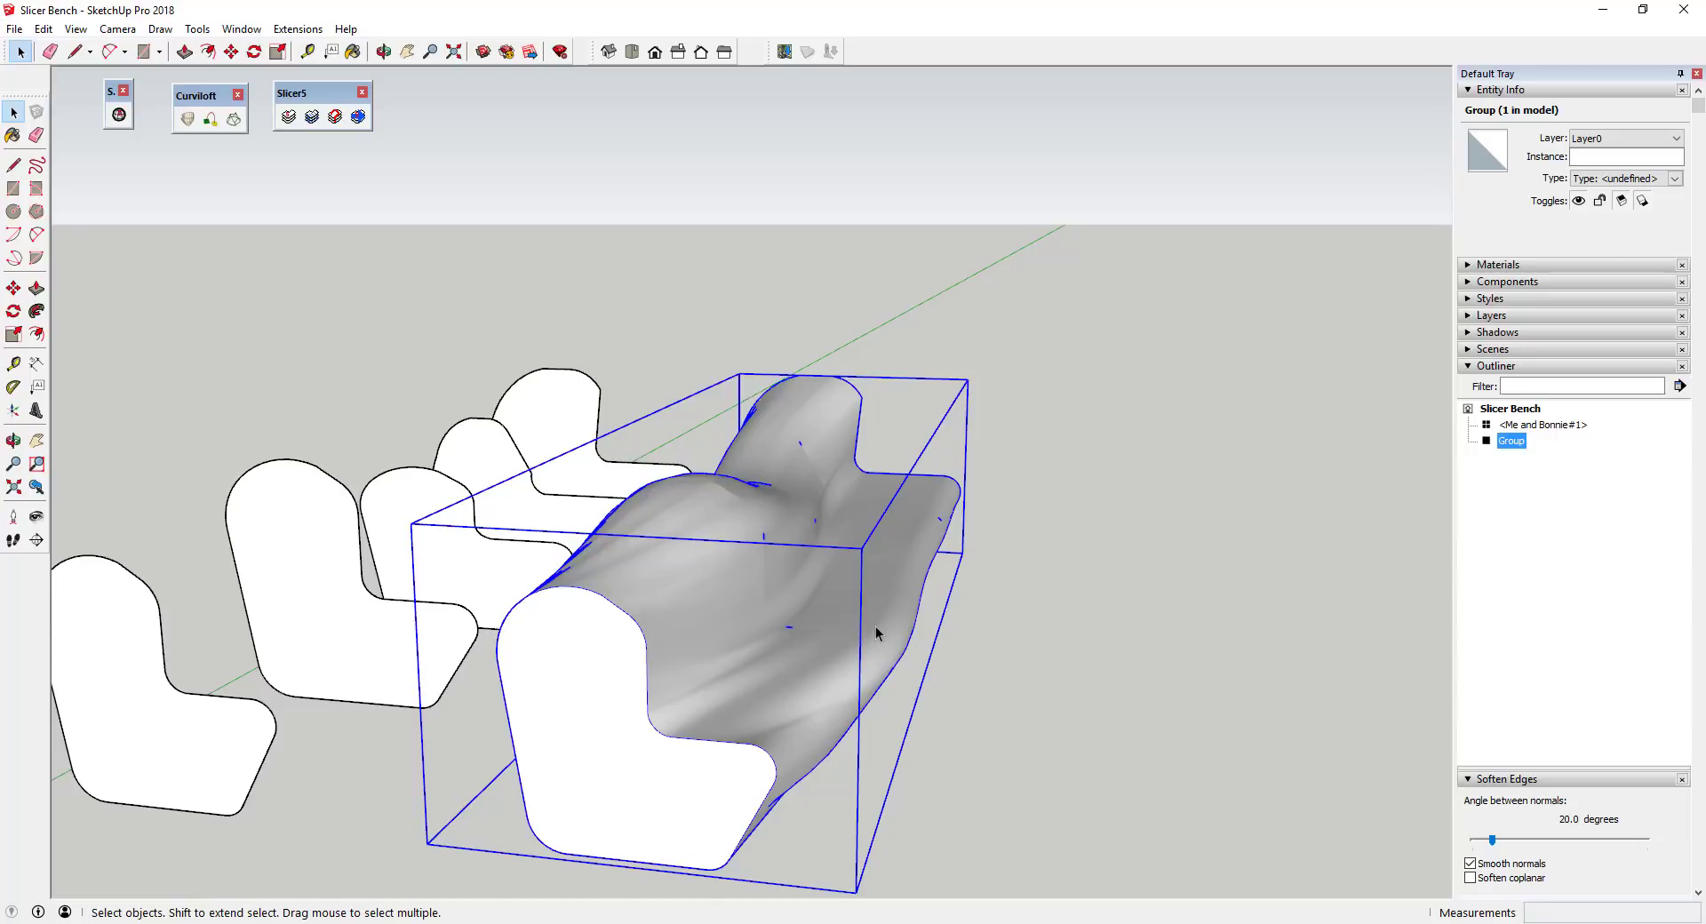
pyautogui.scroll(2, 942, 601)
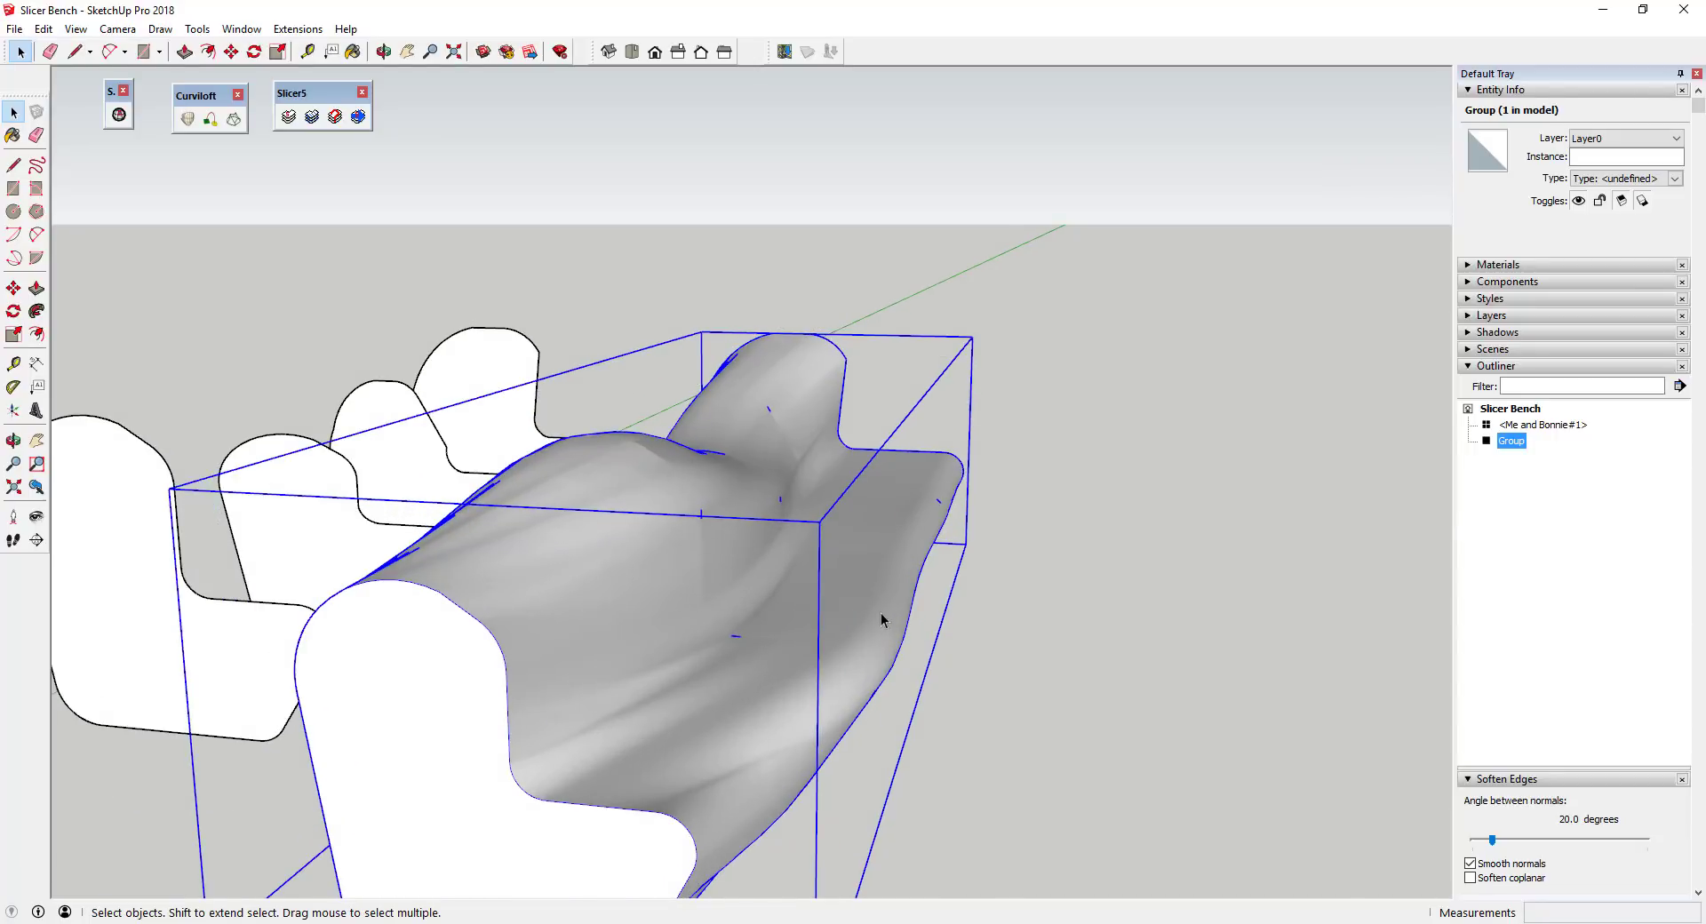
pyautogui.scroll(2, 882, 611)
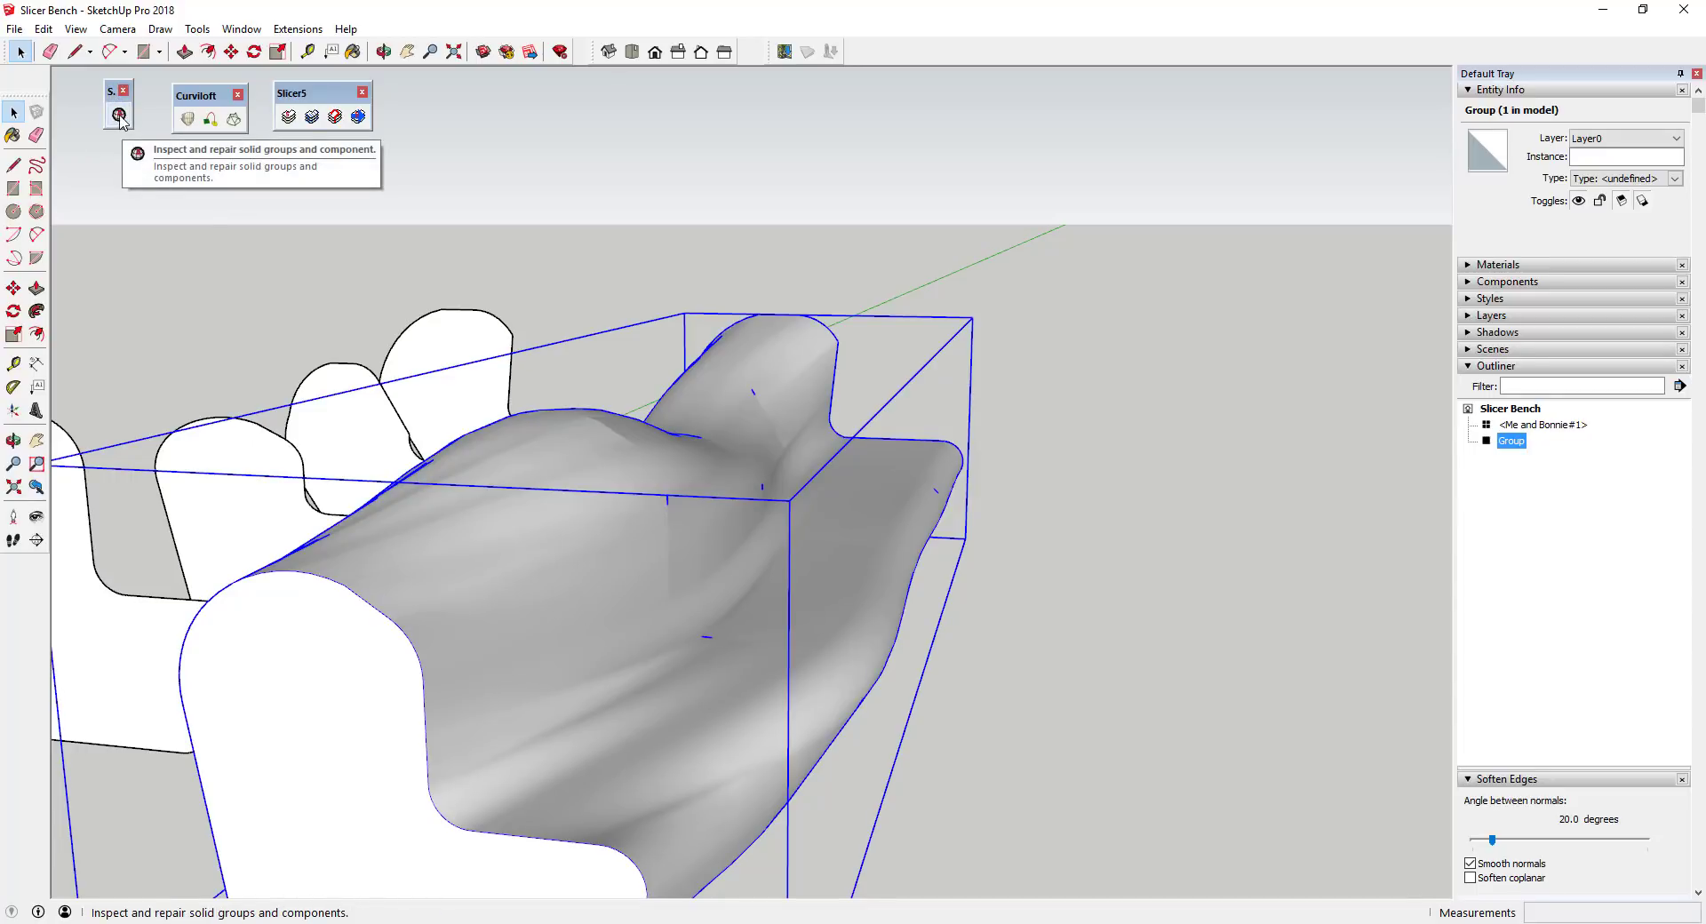
# Inspect the bench group with Solid Inspector² and try to fix all of its surface border errors automatically
pyautogui.click(120, 115)
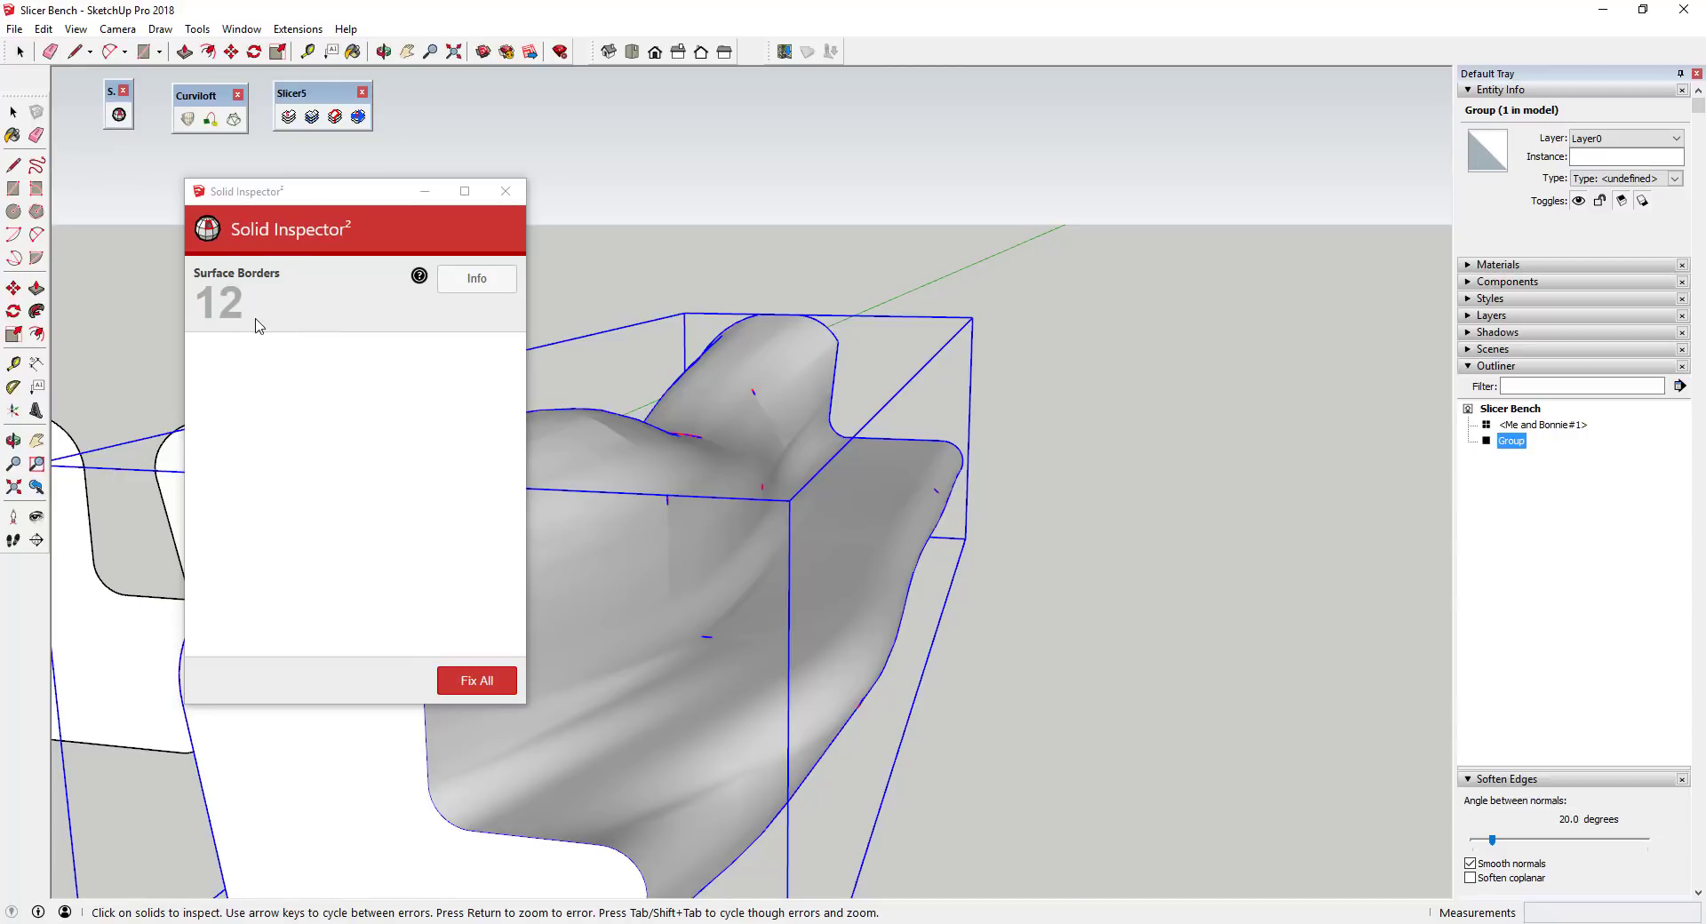
pyautogui.click(468, 686)
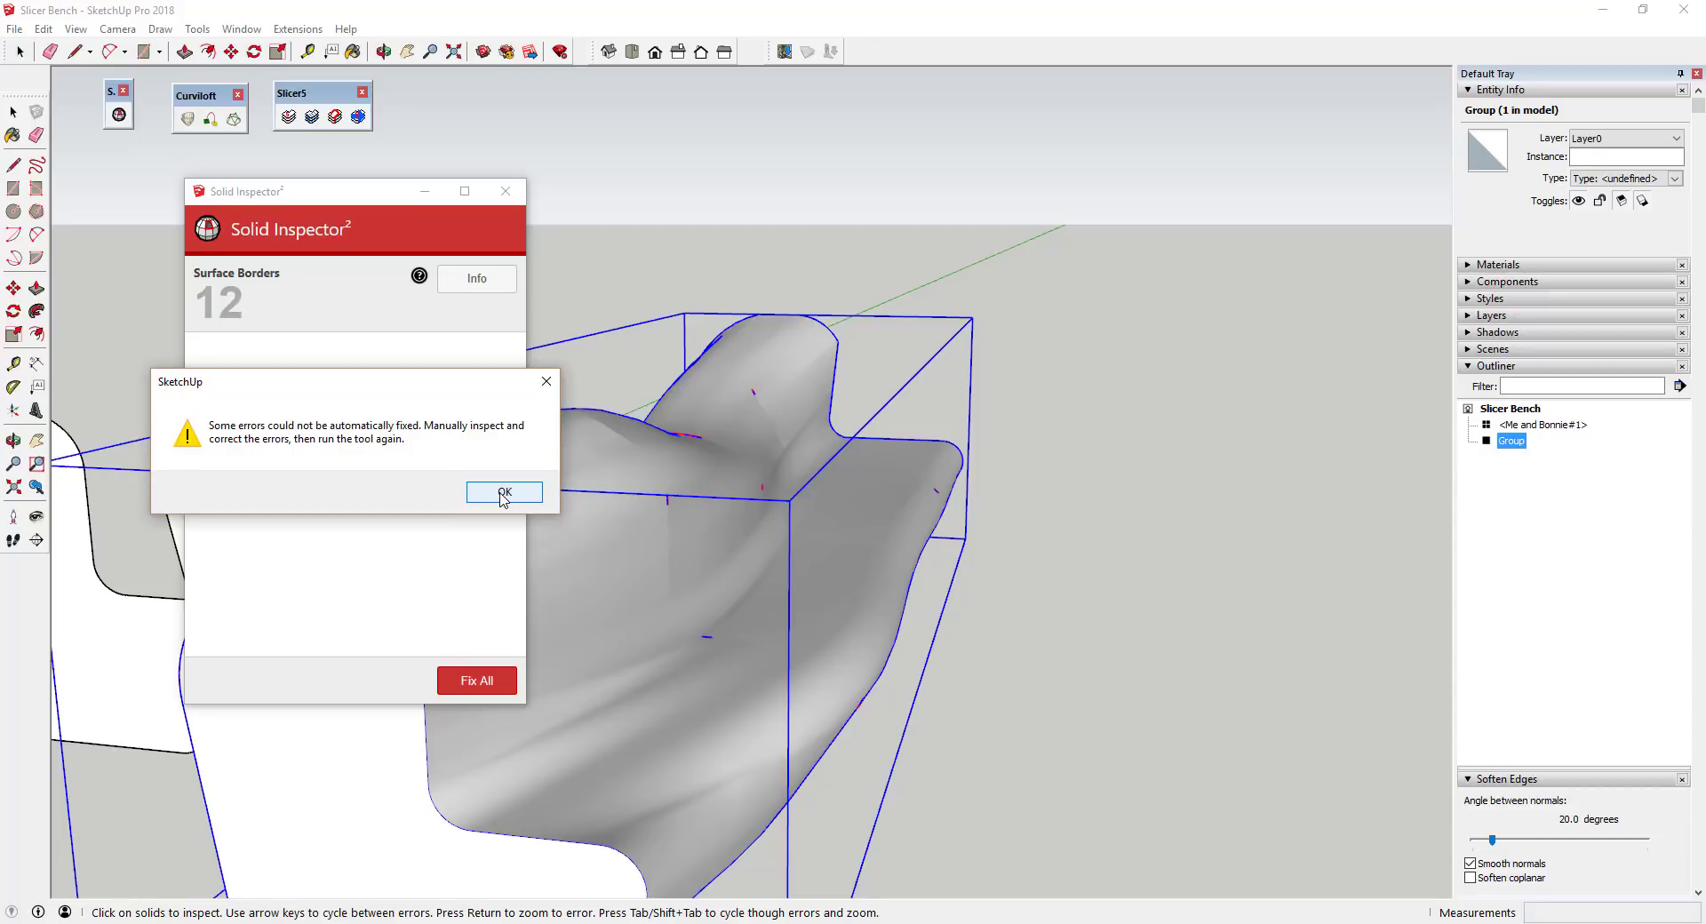
pyautogui.click(504, 494)
# Examine the highlighted surface border errors on the seat, back and underside of the bench
pyautogui.scroll(3, 702, 653)
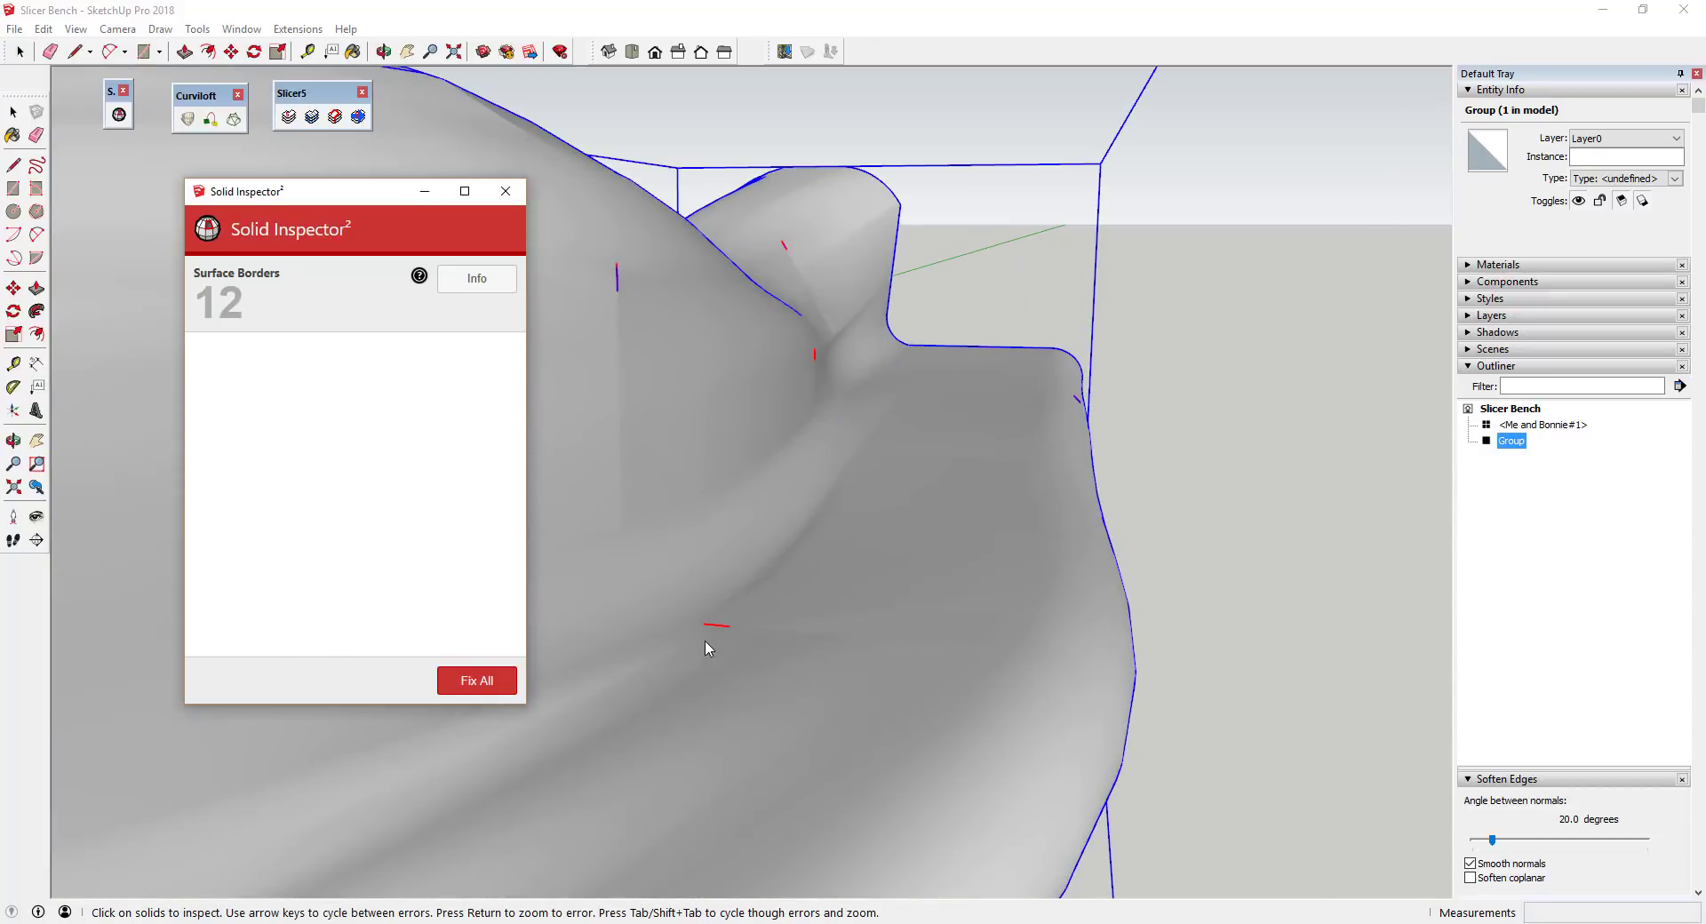
pyautogui.scroll(-5, 758, 593)
pyautogui.moveTo(926, 591); pyautogui.dragTo(479, 523, button='middle')
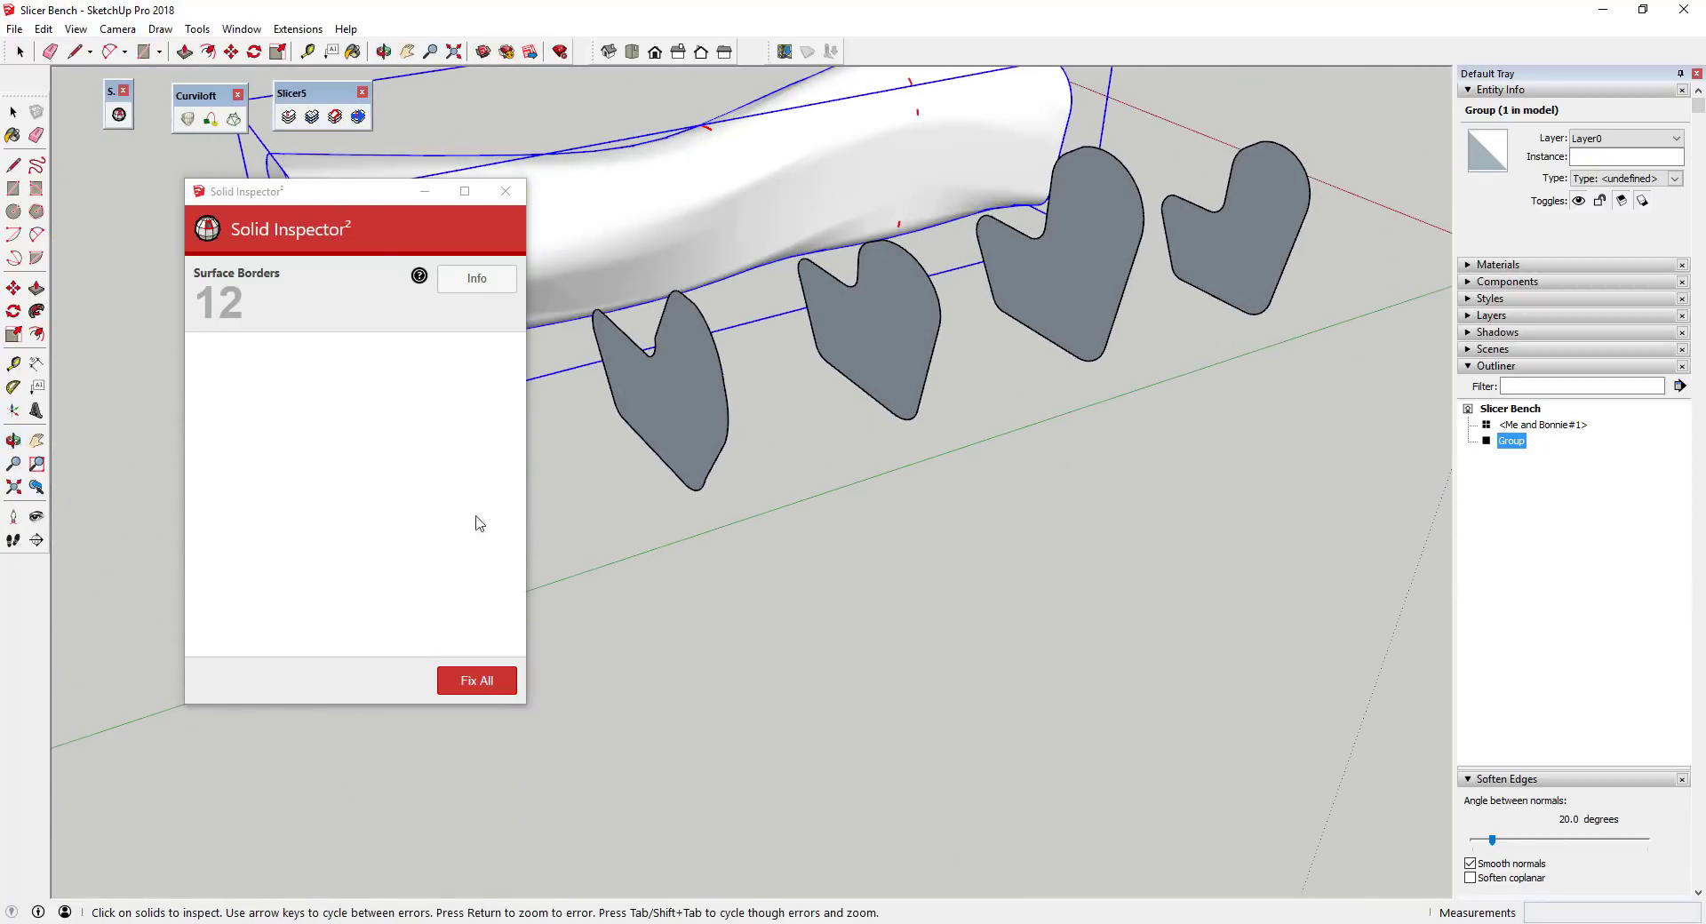
pyautogui.scroll(2, 711, 132)
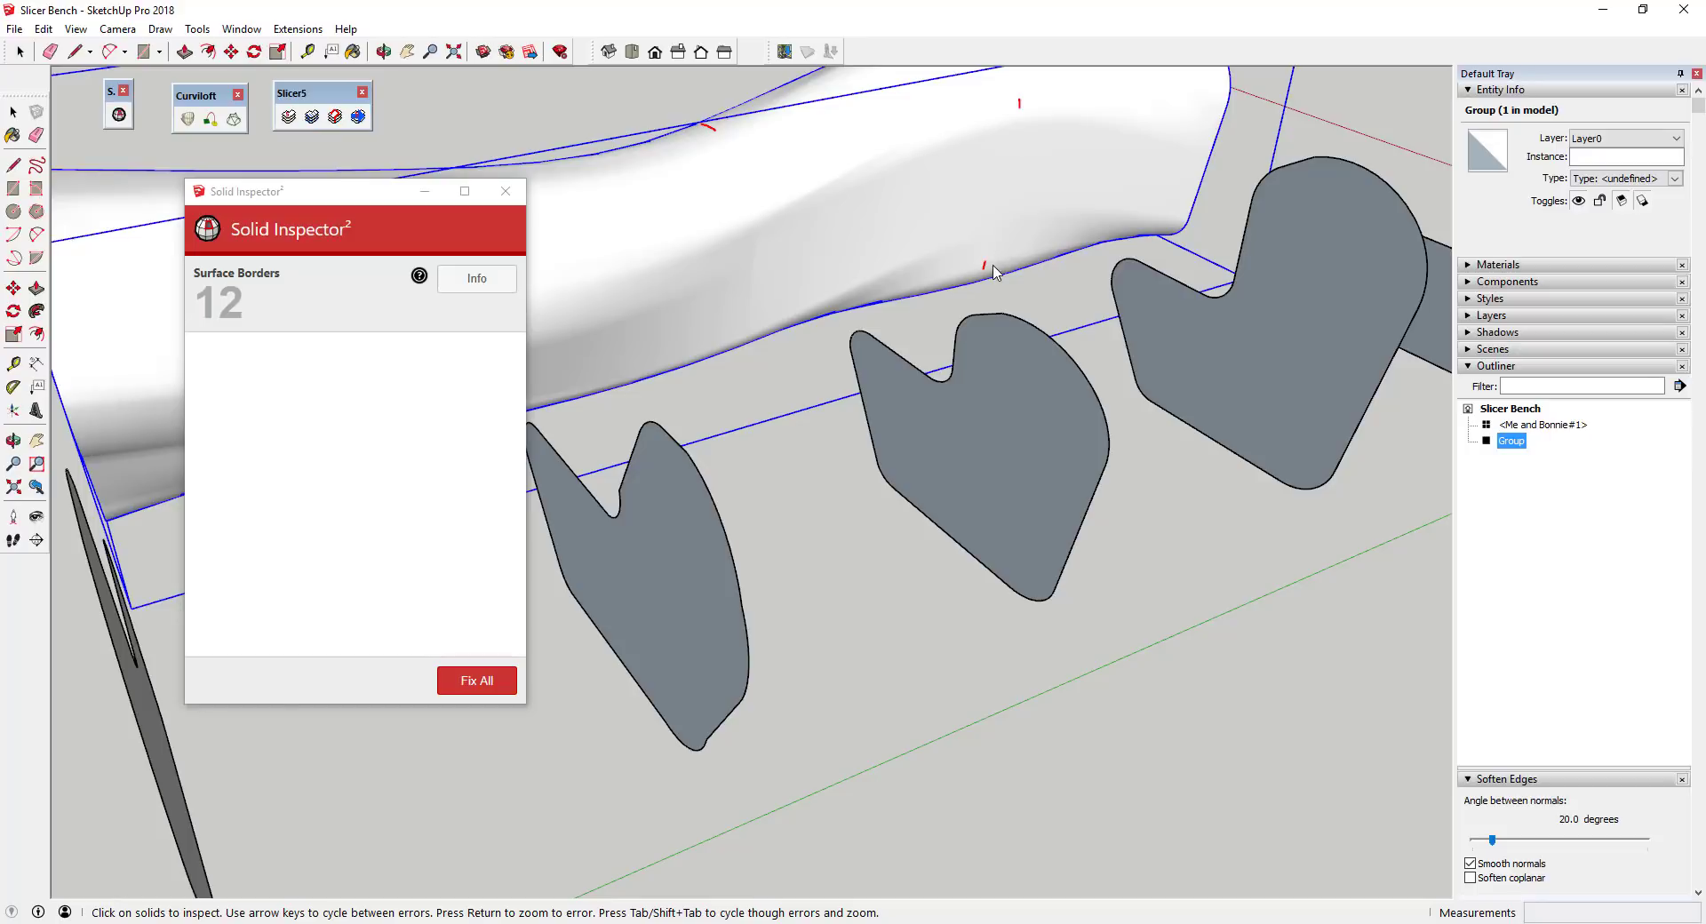
pyautogui.scroll(-3, 994, 272)
pyautogui.moveTo(617, 303); pyautogui.dragTo(1405, 435, button='middle')
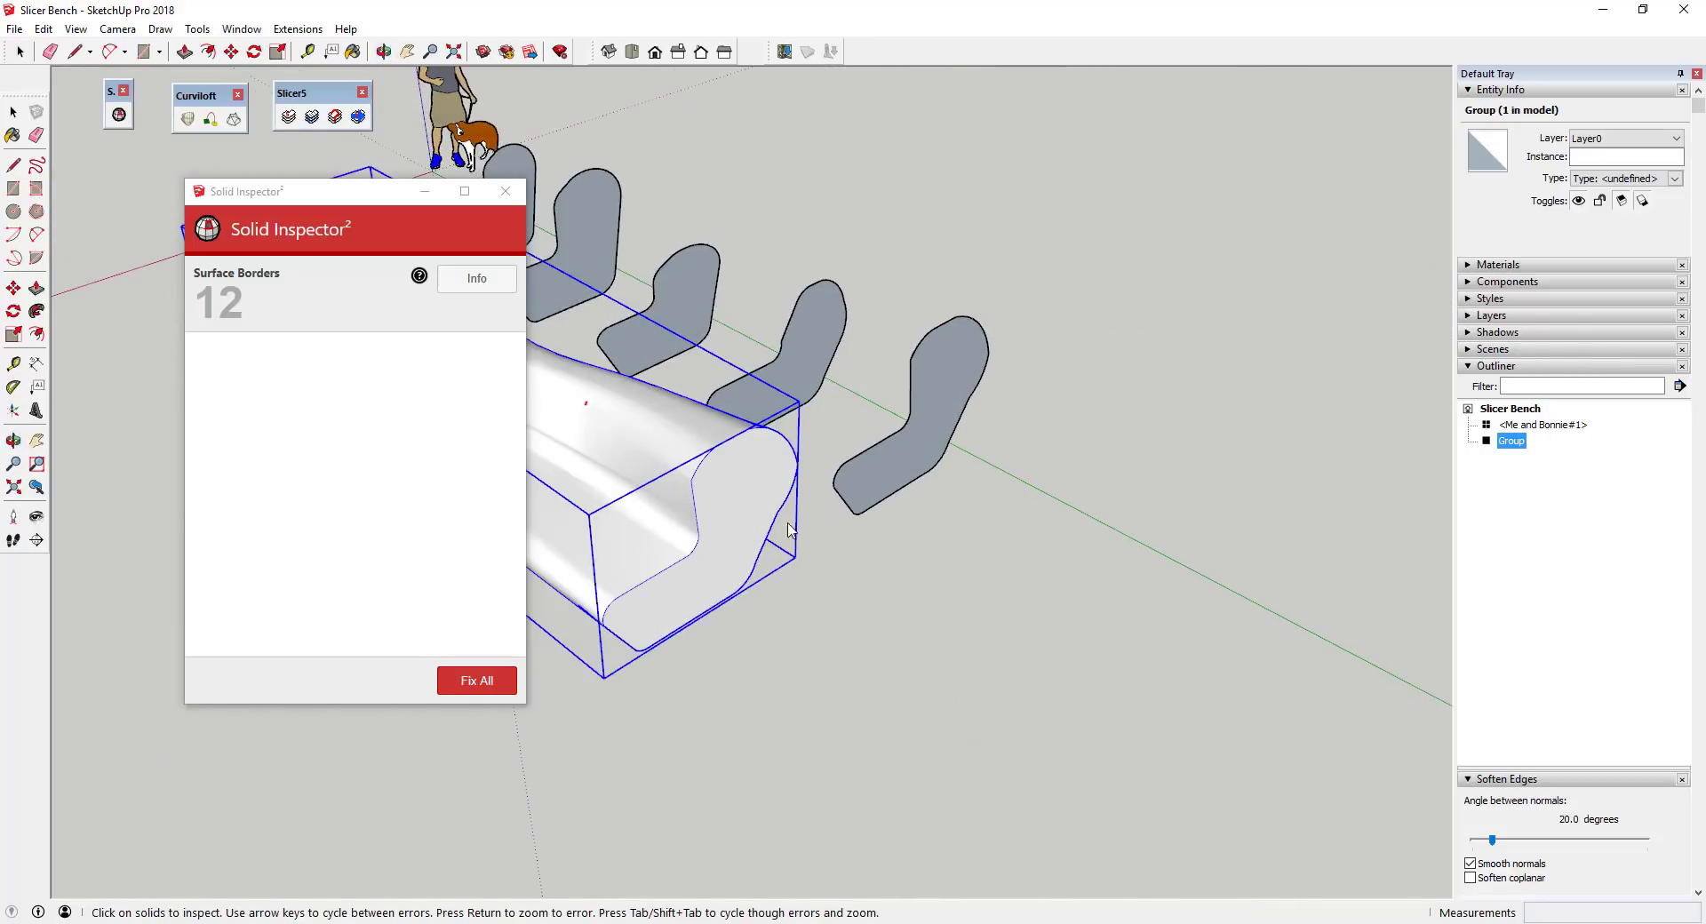
pyautogui.keyDown('shift'); pyautogui.moveTo(750, 530); pyautogui.dragTo(1657, 351, button='middle'); pyautogui.keyUp('shift')
pyautogui.moveTo(942, 236); pyautogui.dragTo(1375, 282, button='middle')
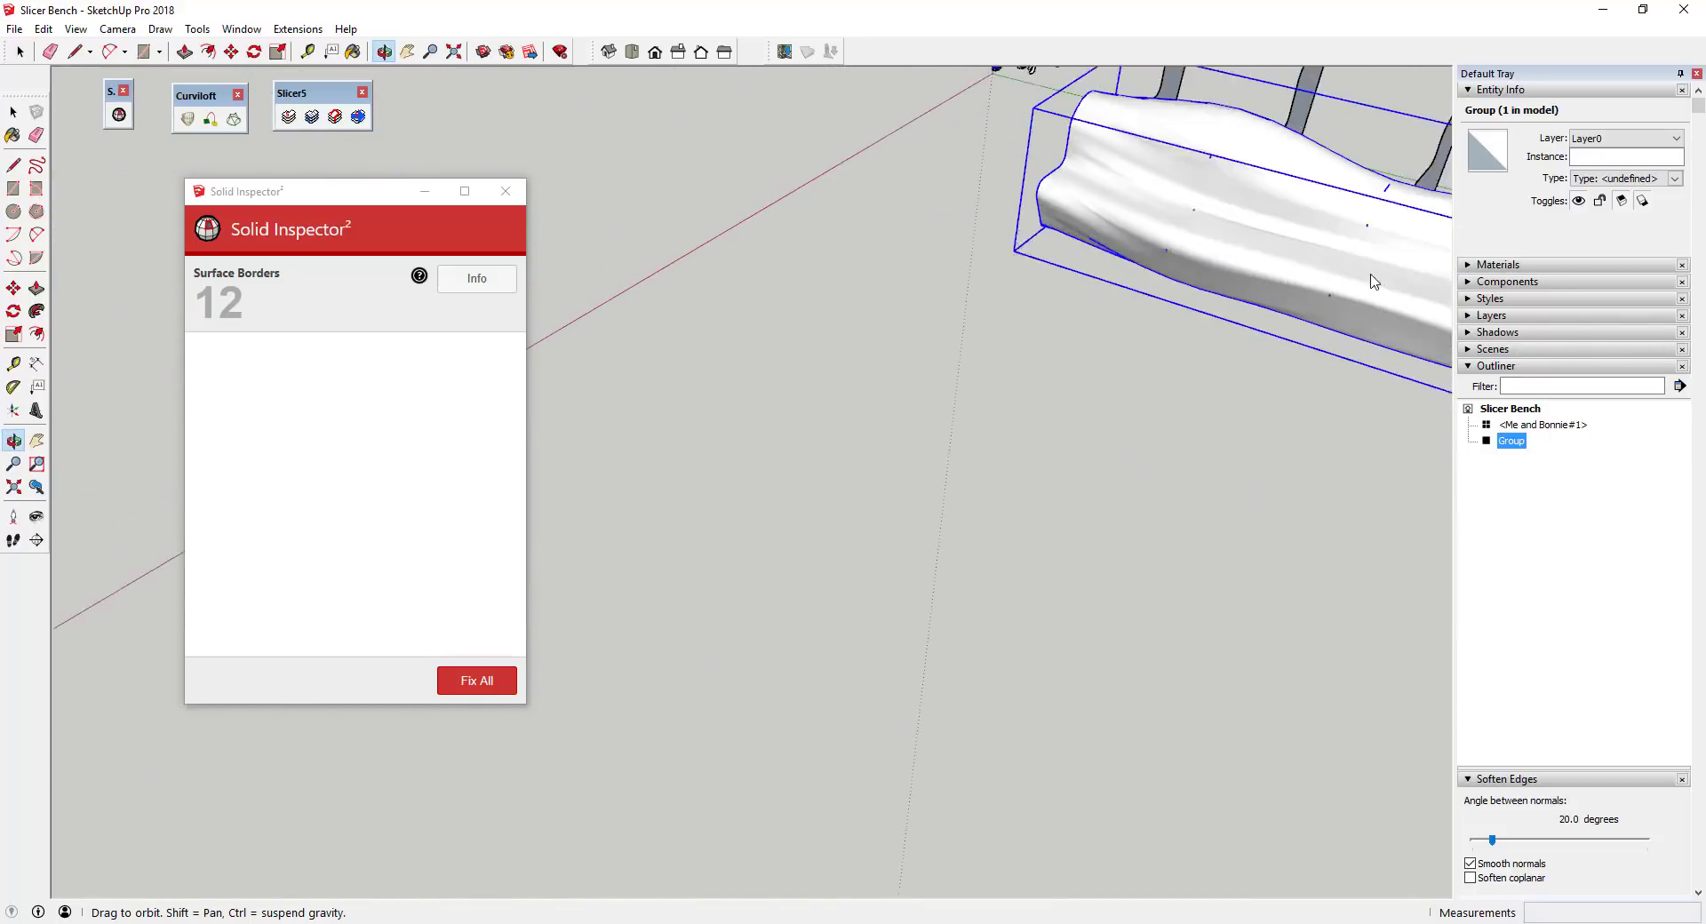
pyautogui.scroll(-2, 1211, 190)
pyautogui.scroll(4, 1200, 192)
pyautogui.scroll(-3, 909, 238)
pyautogui.scroll(4, 850, 147)
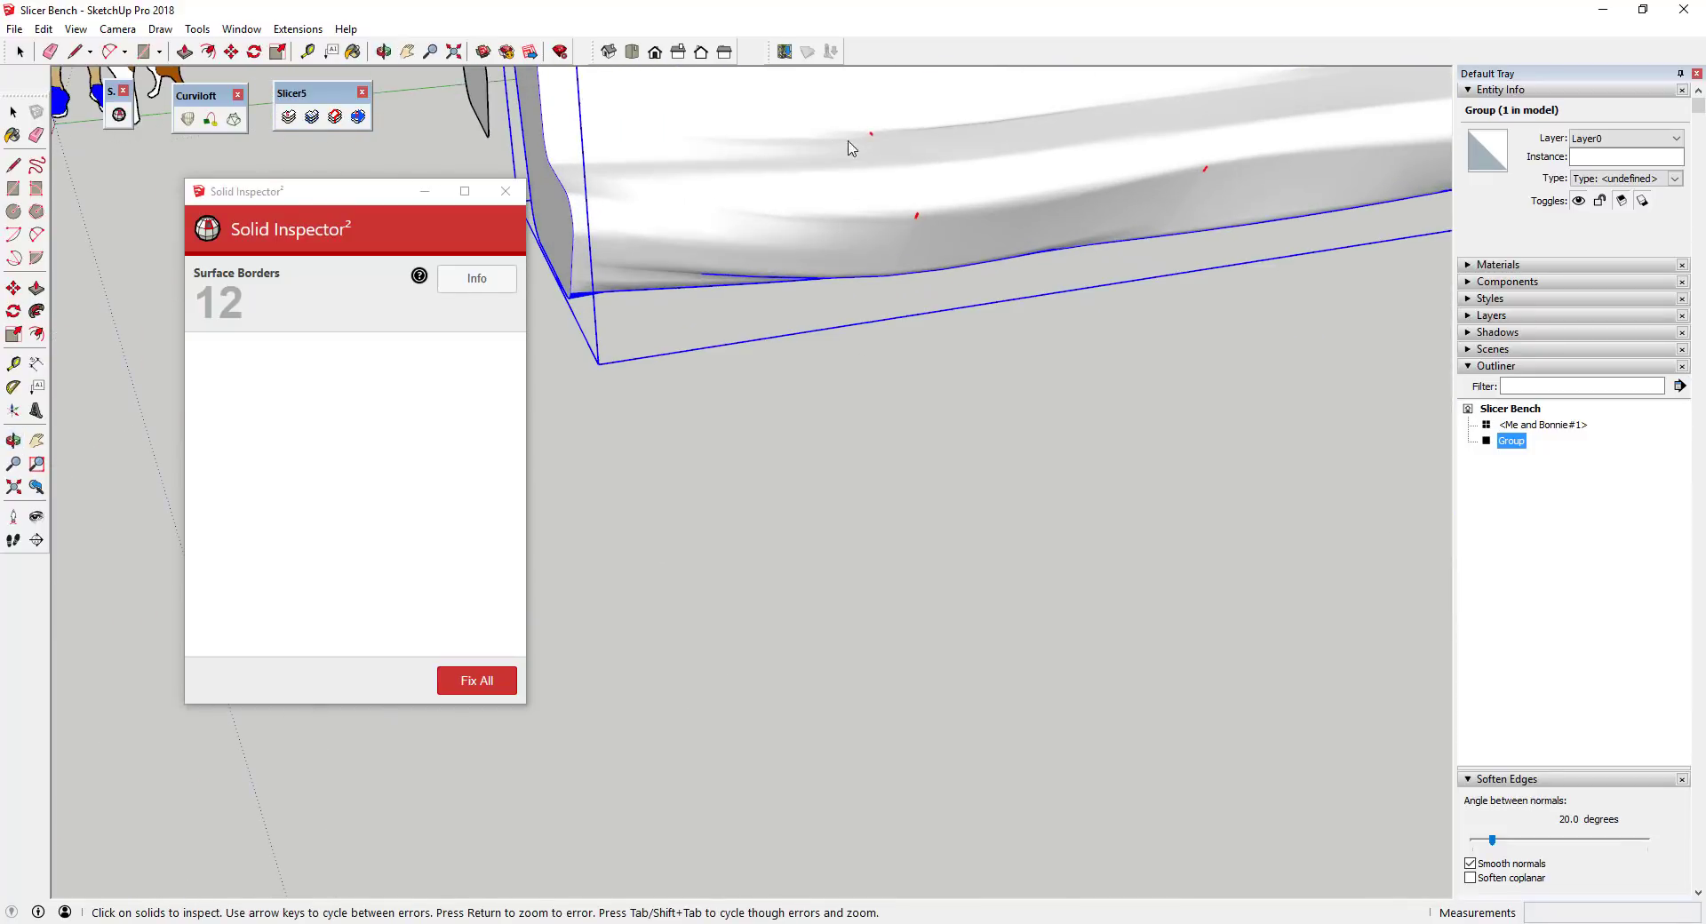
# Display the hidden geometry to reveal the bench's mesh edges around a highlighted surface border error
pyautogui.click(41, 32)
pyautogui.moveTo(69, 32)
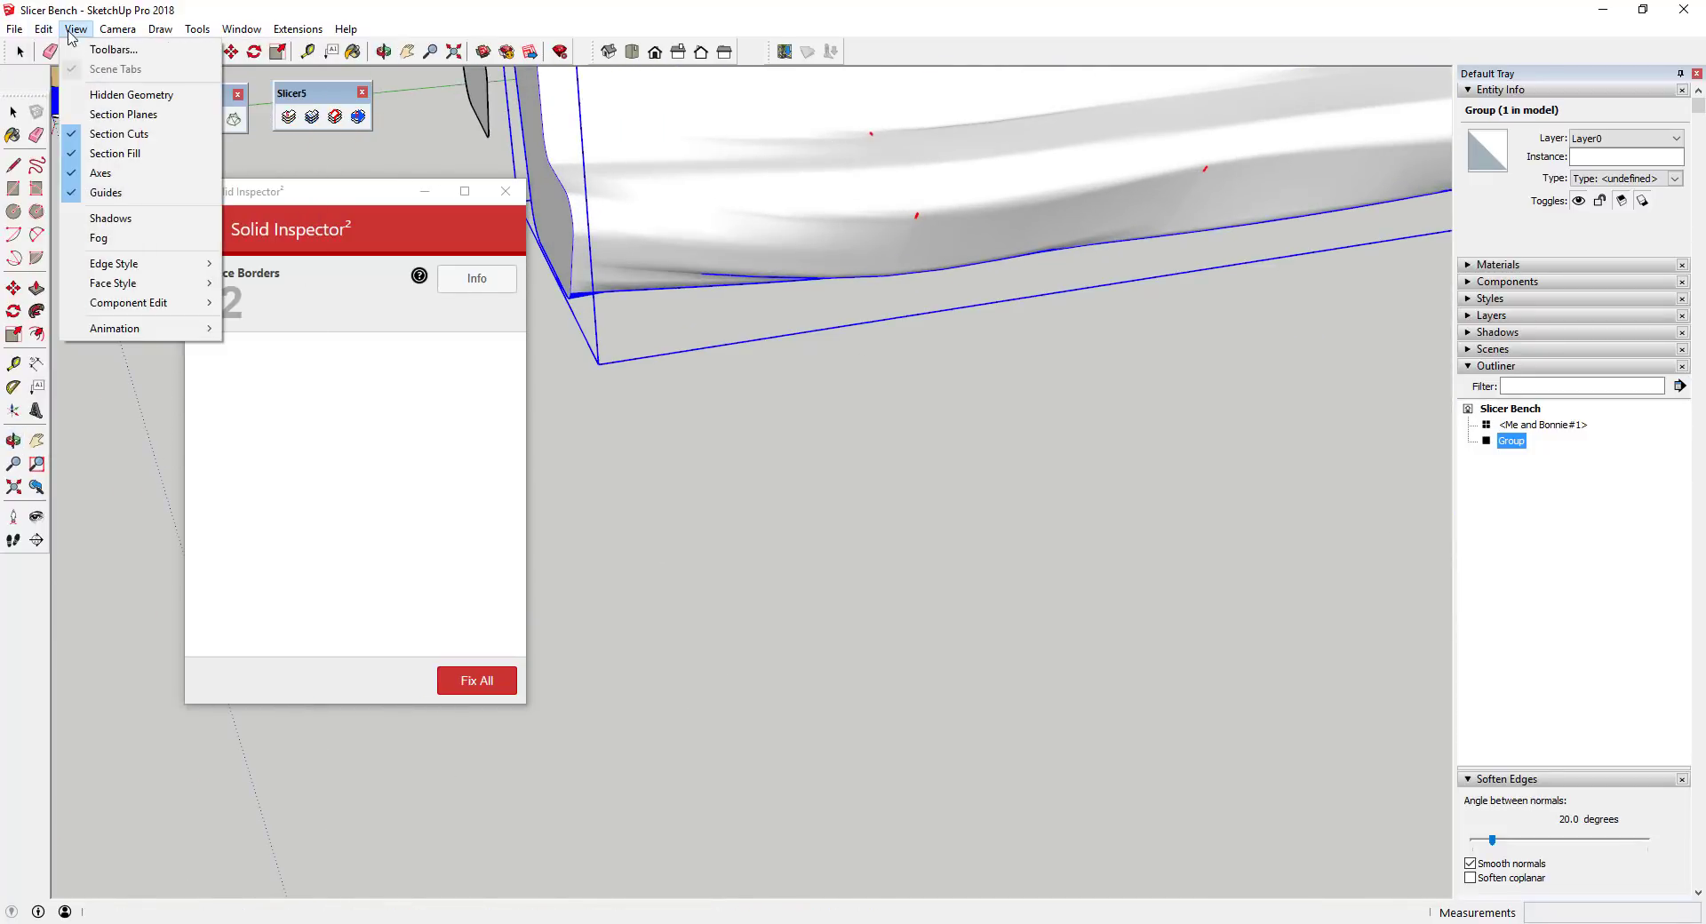
pyautogui.click(125, 94)
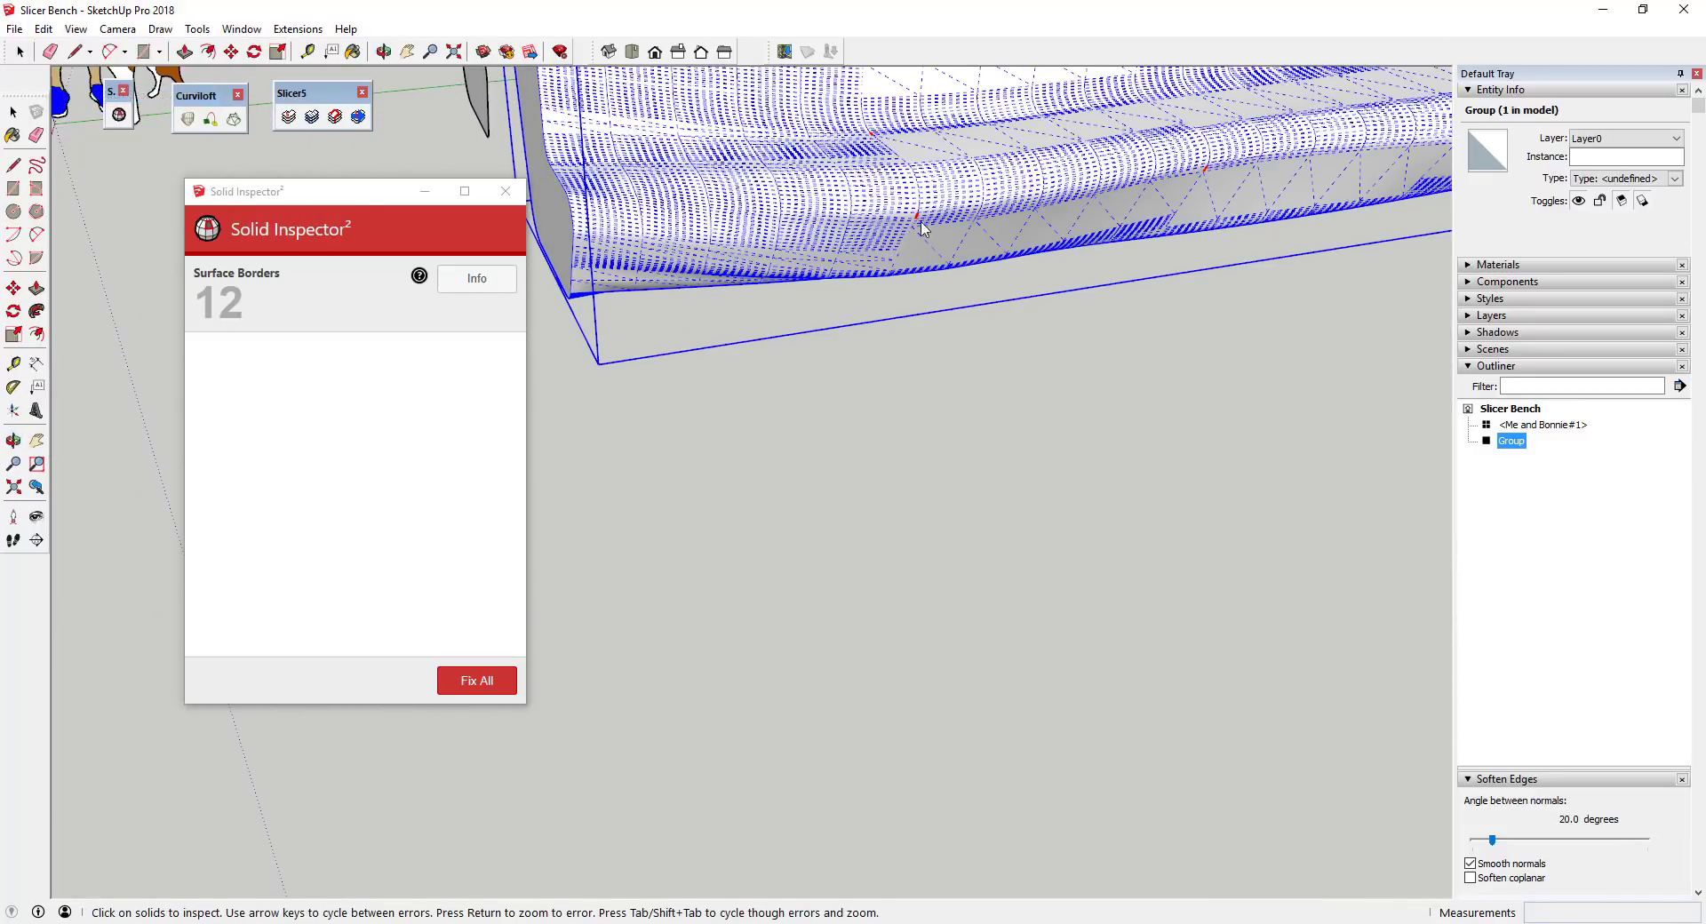
pyautogui.scroll(9, 920, 222)
pyautogui.moveTo(911, 201); pyautogui.dragTo(1033, 210, button='middle')
# Open the bench group and draw a line about 1/16" long across the sliver gap in the mesh seam to close it
pyautogui.press('space')
pyautogui.doubleClick(845, 166)
pyautogui.scroll(4, 848, 158)
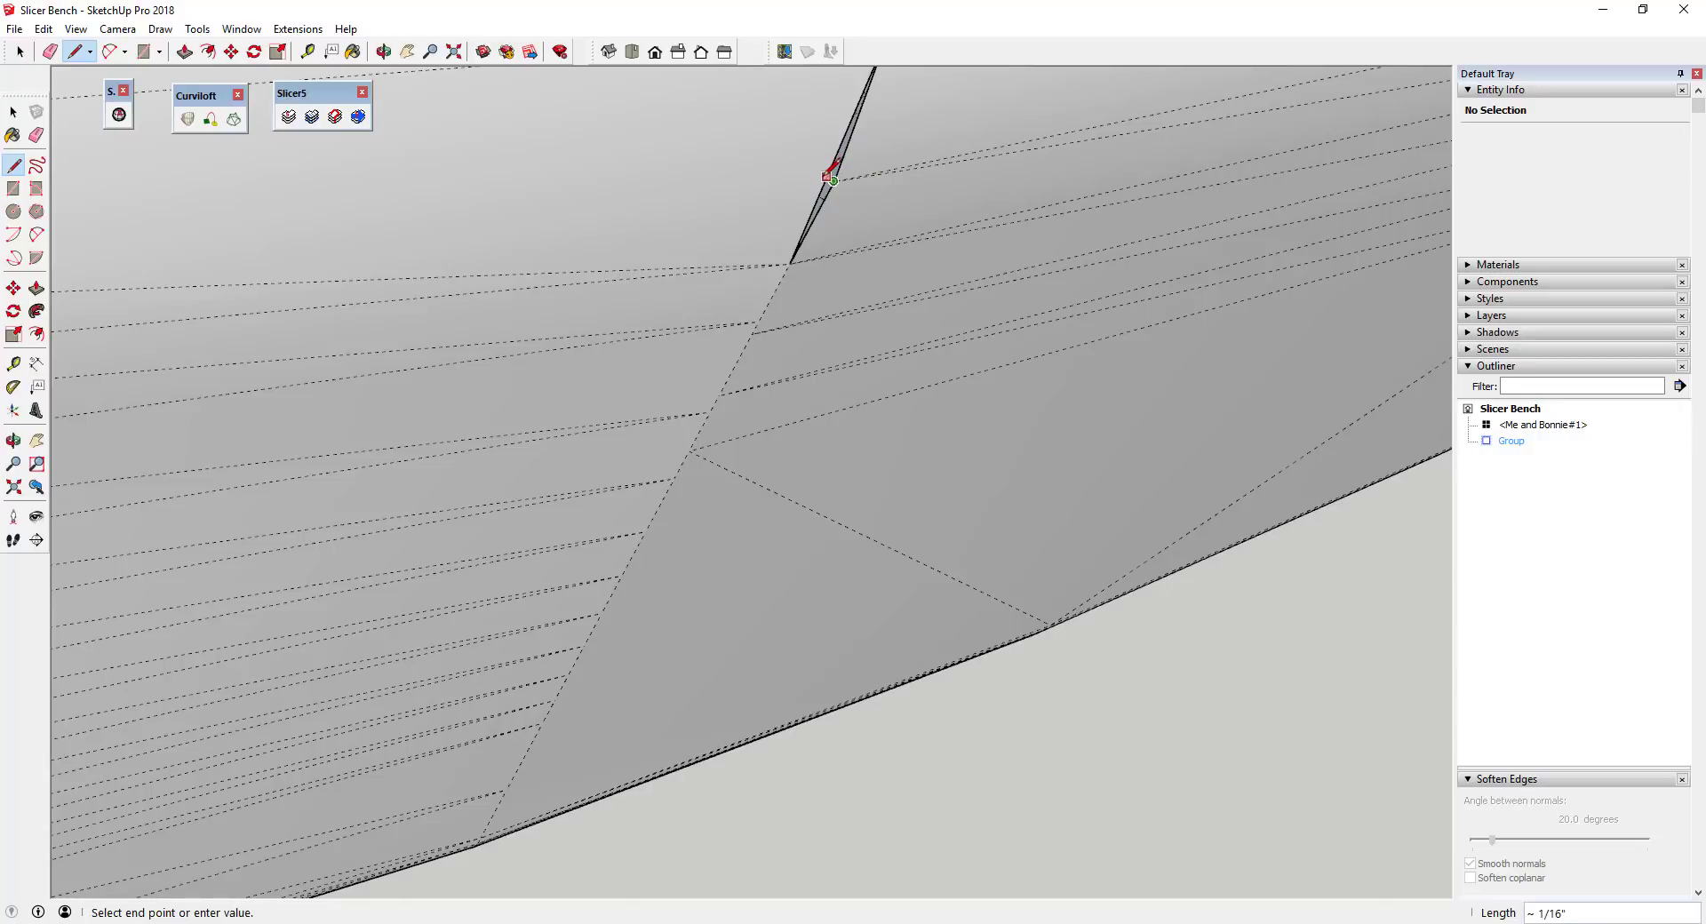
pyautogui.press('space')
pyautogui.scroll(-2, 811, 197)
pyautogui.scroll(3, 830, 185)
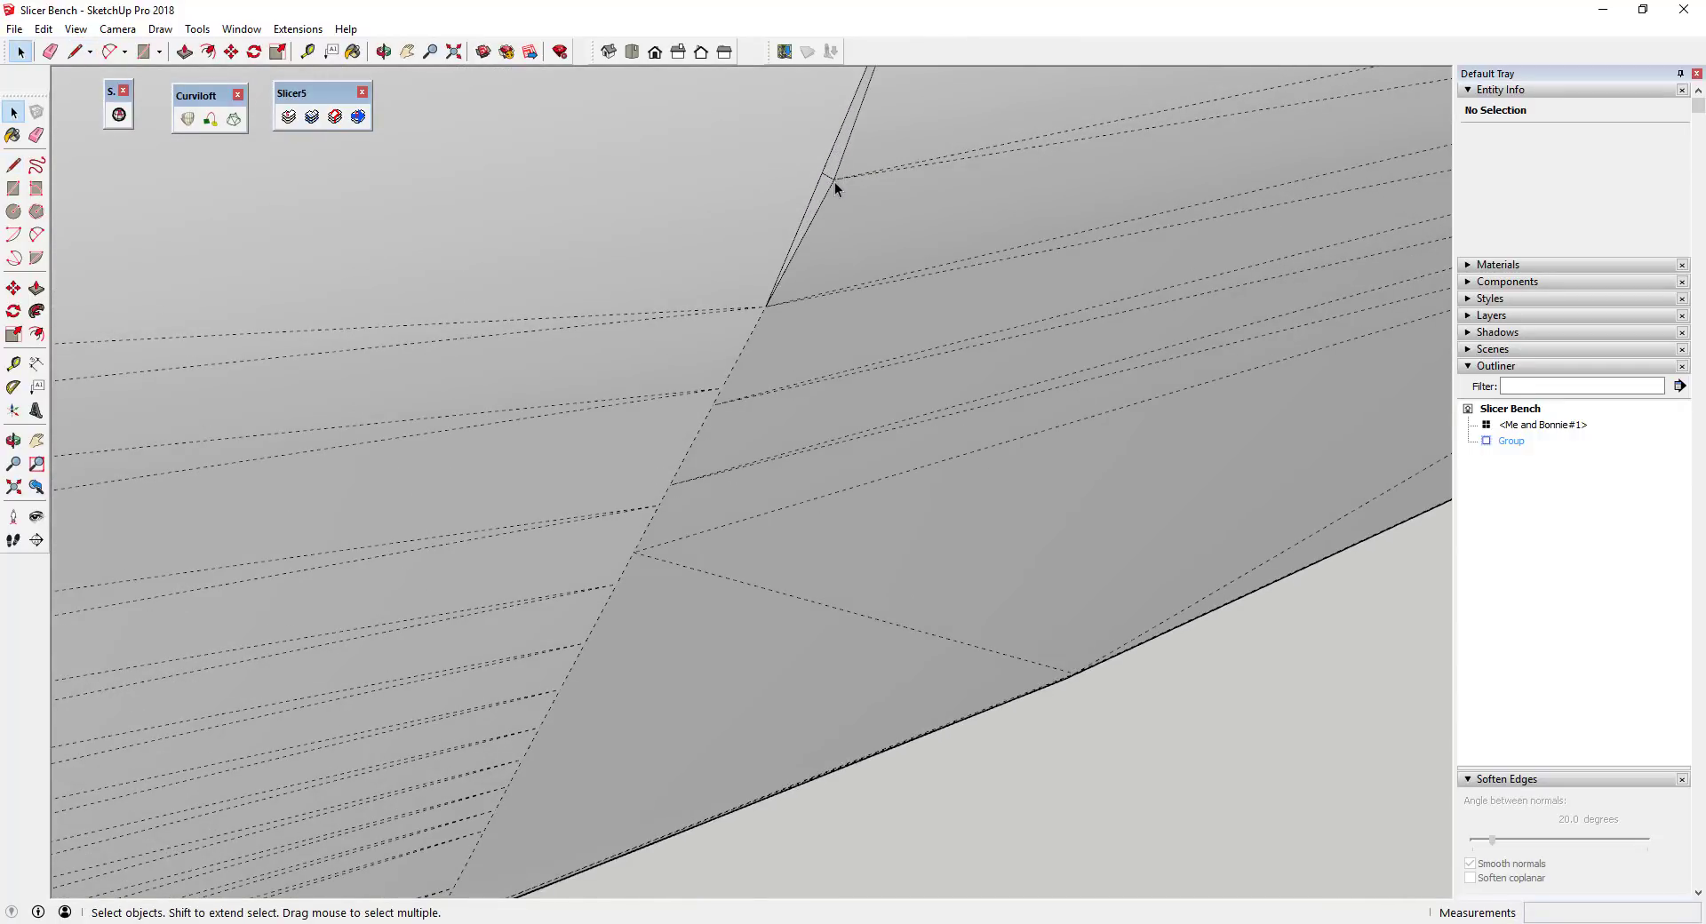
pyautogui.press('l')
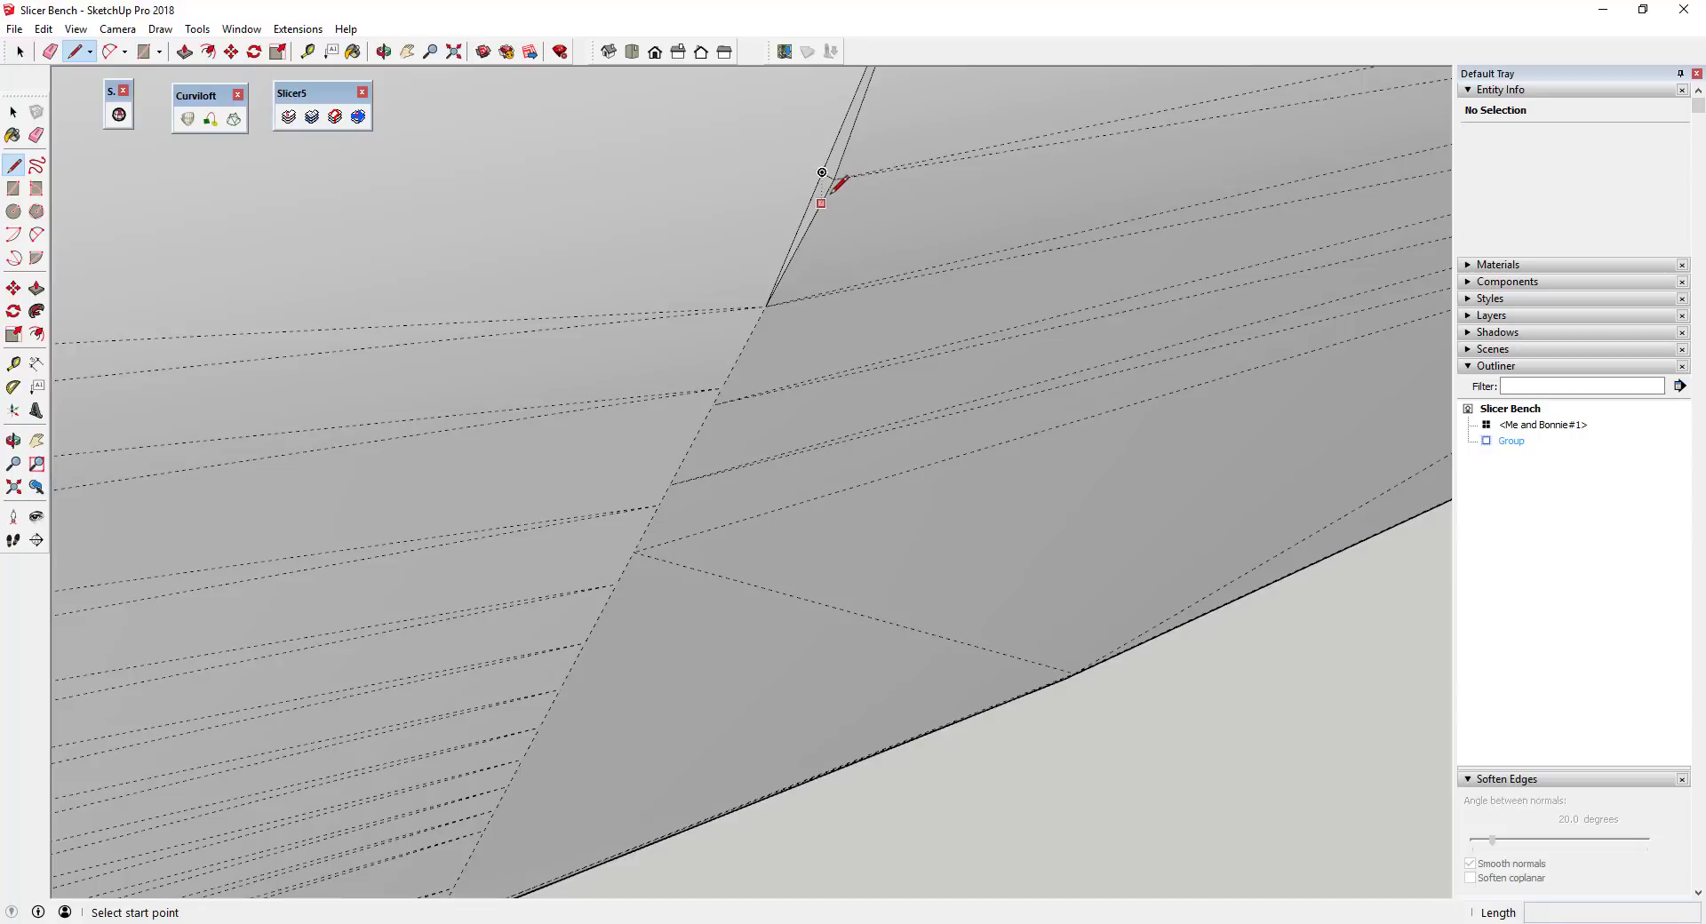
pyautogui.moveTo(822, 176); pyautogui.dragTo(797, 218, button='middle')
# Close the next sliver gap in the bench's mesh seam by drawing a short line from its open vertex to the opposite edge
pyautogui.scroll(10, 678, 315)
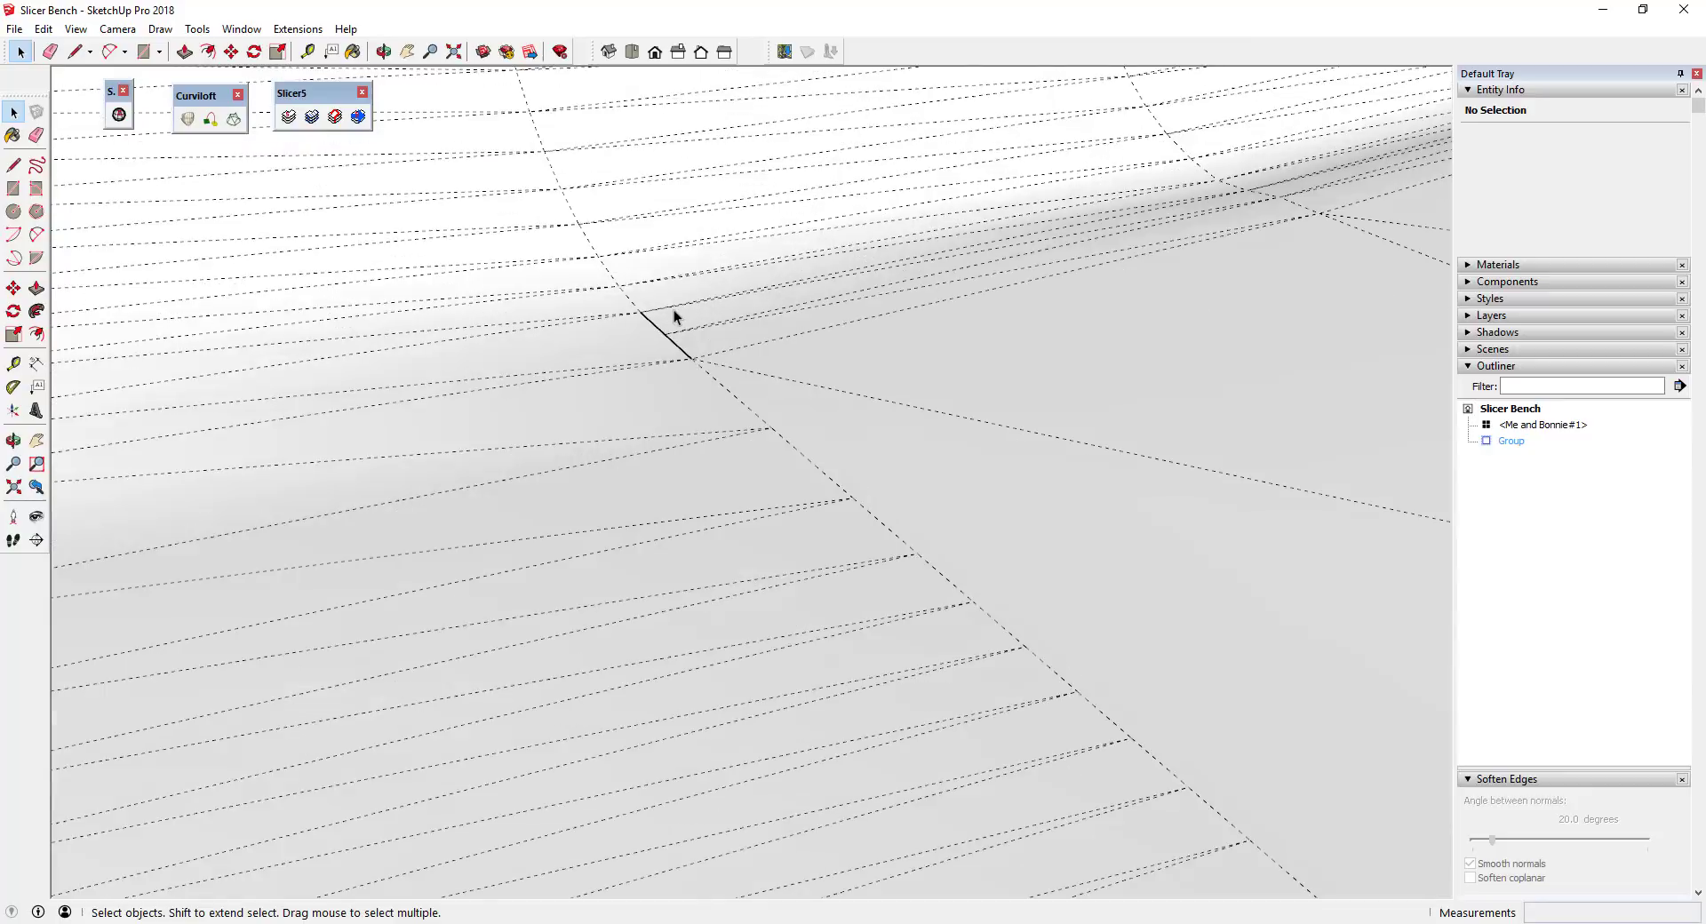
pyautogui.moveTo(790, 392); pyautogui.dragTo(365, 369, button='middle')
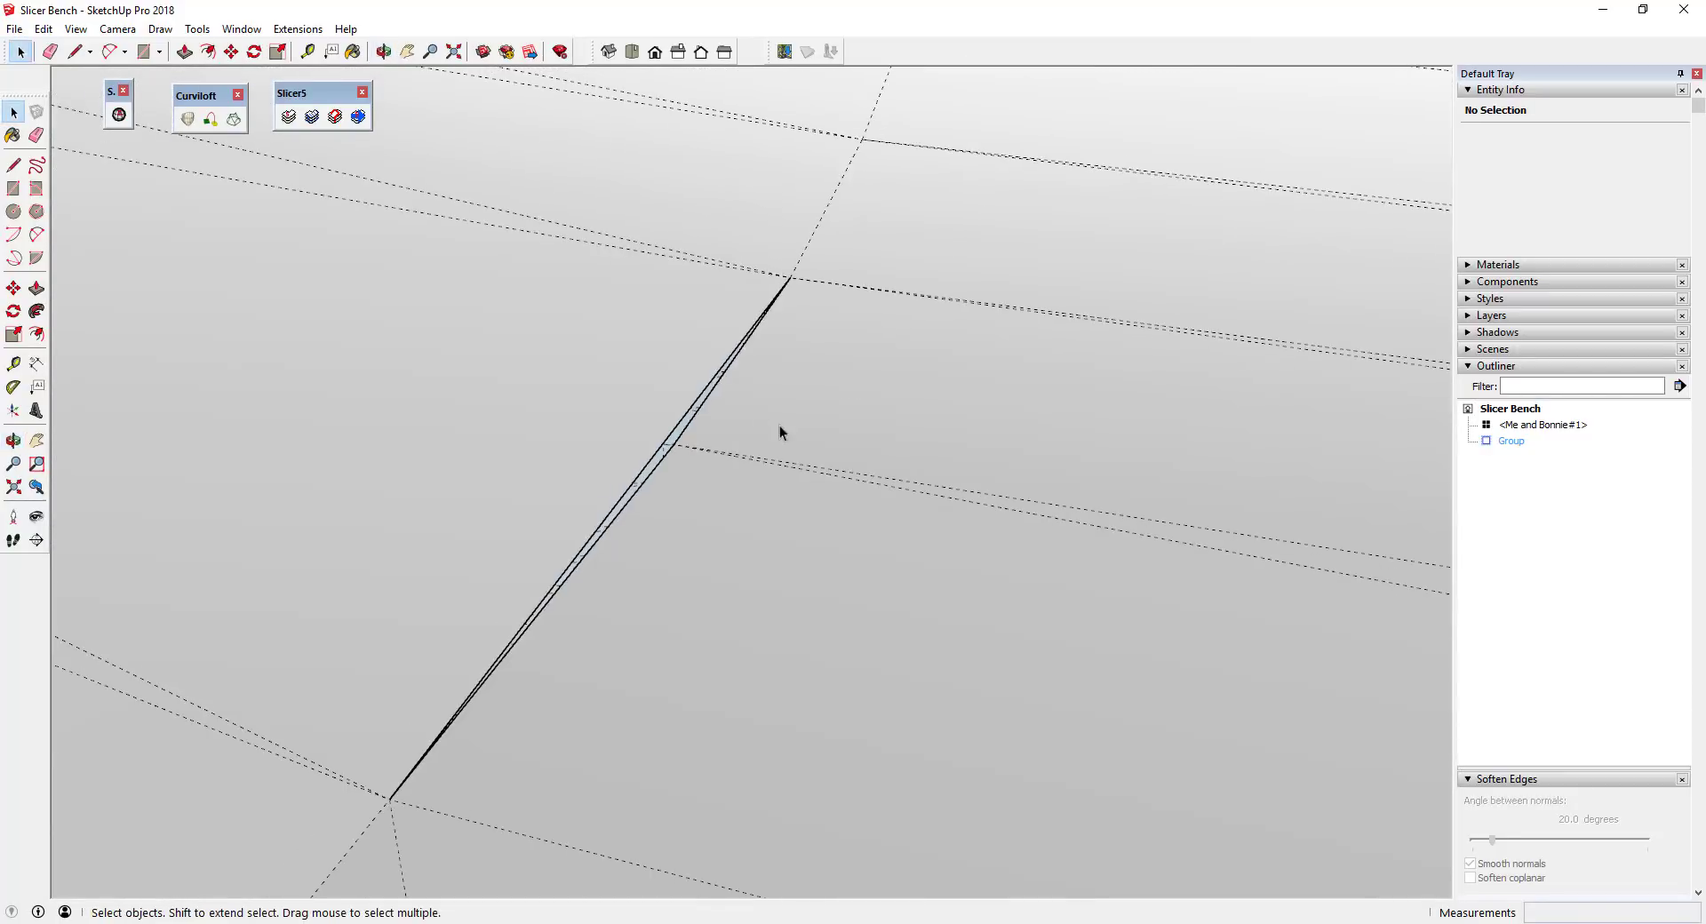
pyautogui.moveTo(781, 424); pyautogui.dragTo(638, 370, button='middle')
pyautogui.doubleClick(639, 370)
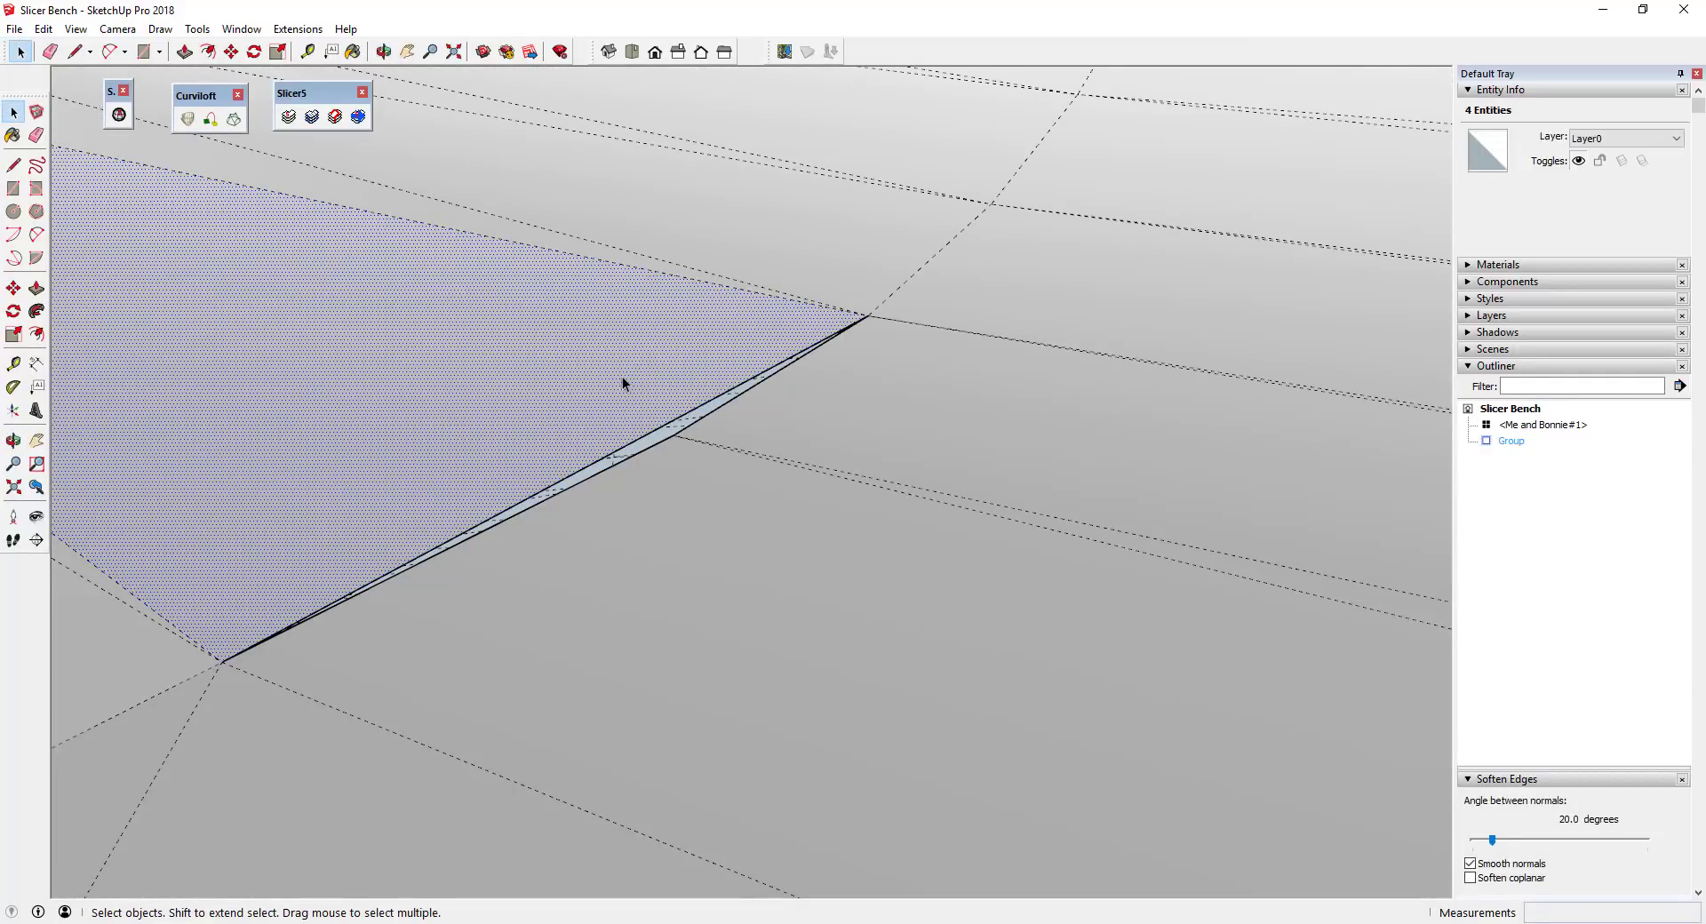
pyautogui.press('l')
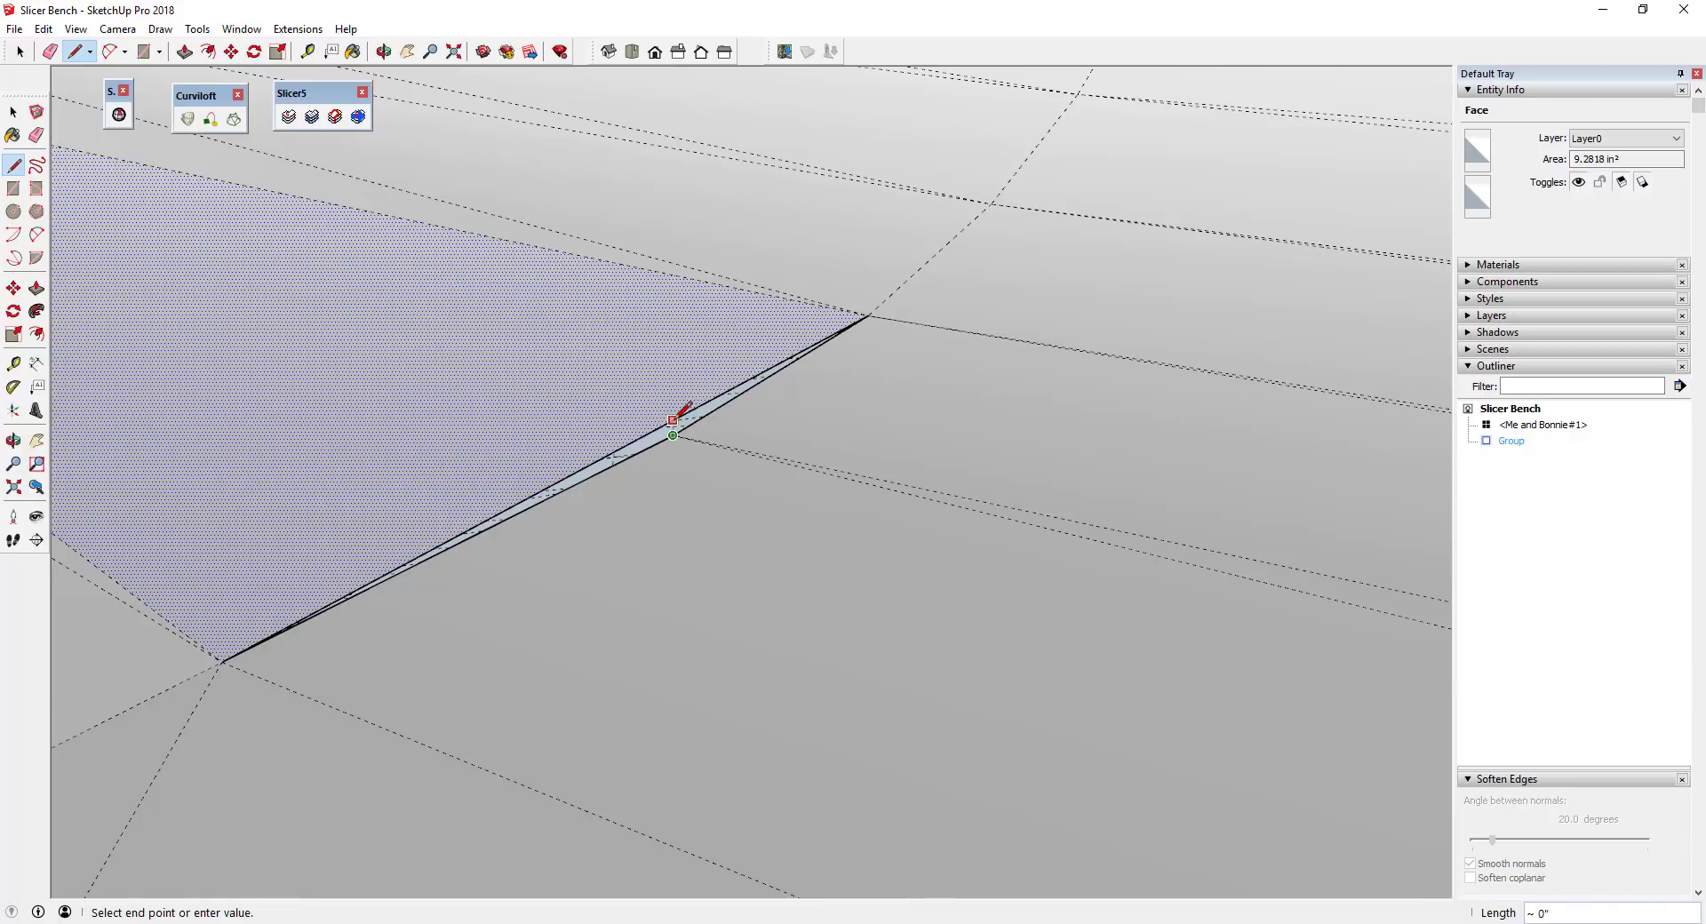
pyautogui.press('space')
pyautogui.scroll(10, 672, 426)
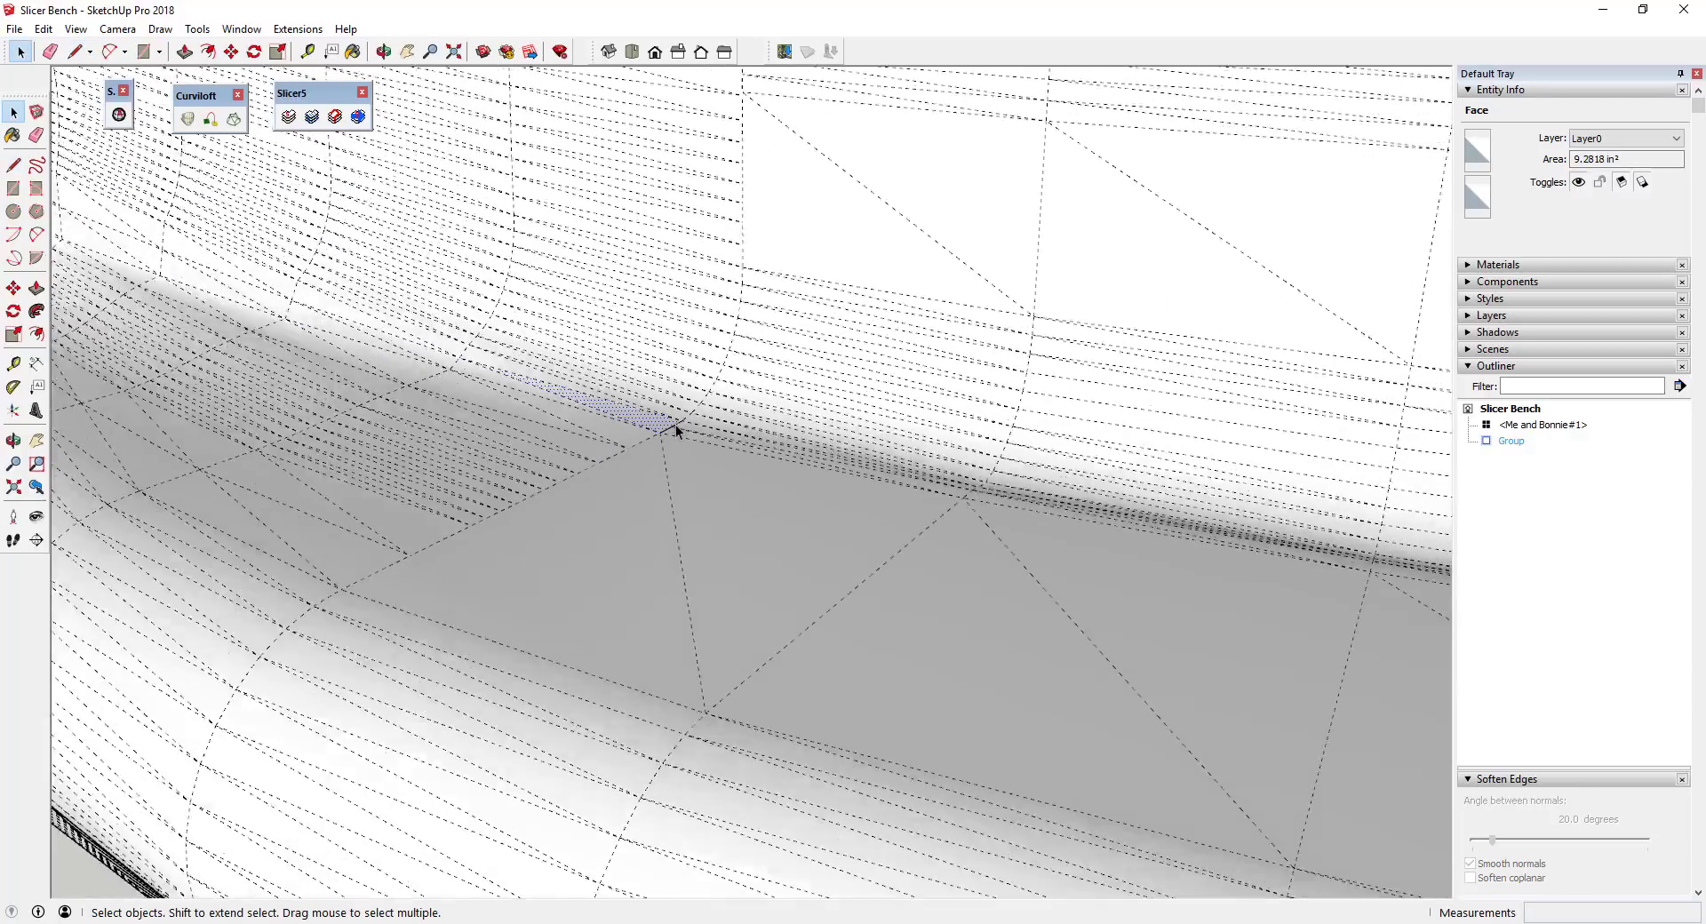
# Close the sliver gap in the upright mesh seam by drawing a short line from its middle vertex to the opposite edge
pyautogui.scroll(-10, 679, 422)
pyautogui.scroll(10, 708, 209)
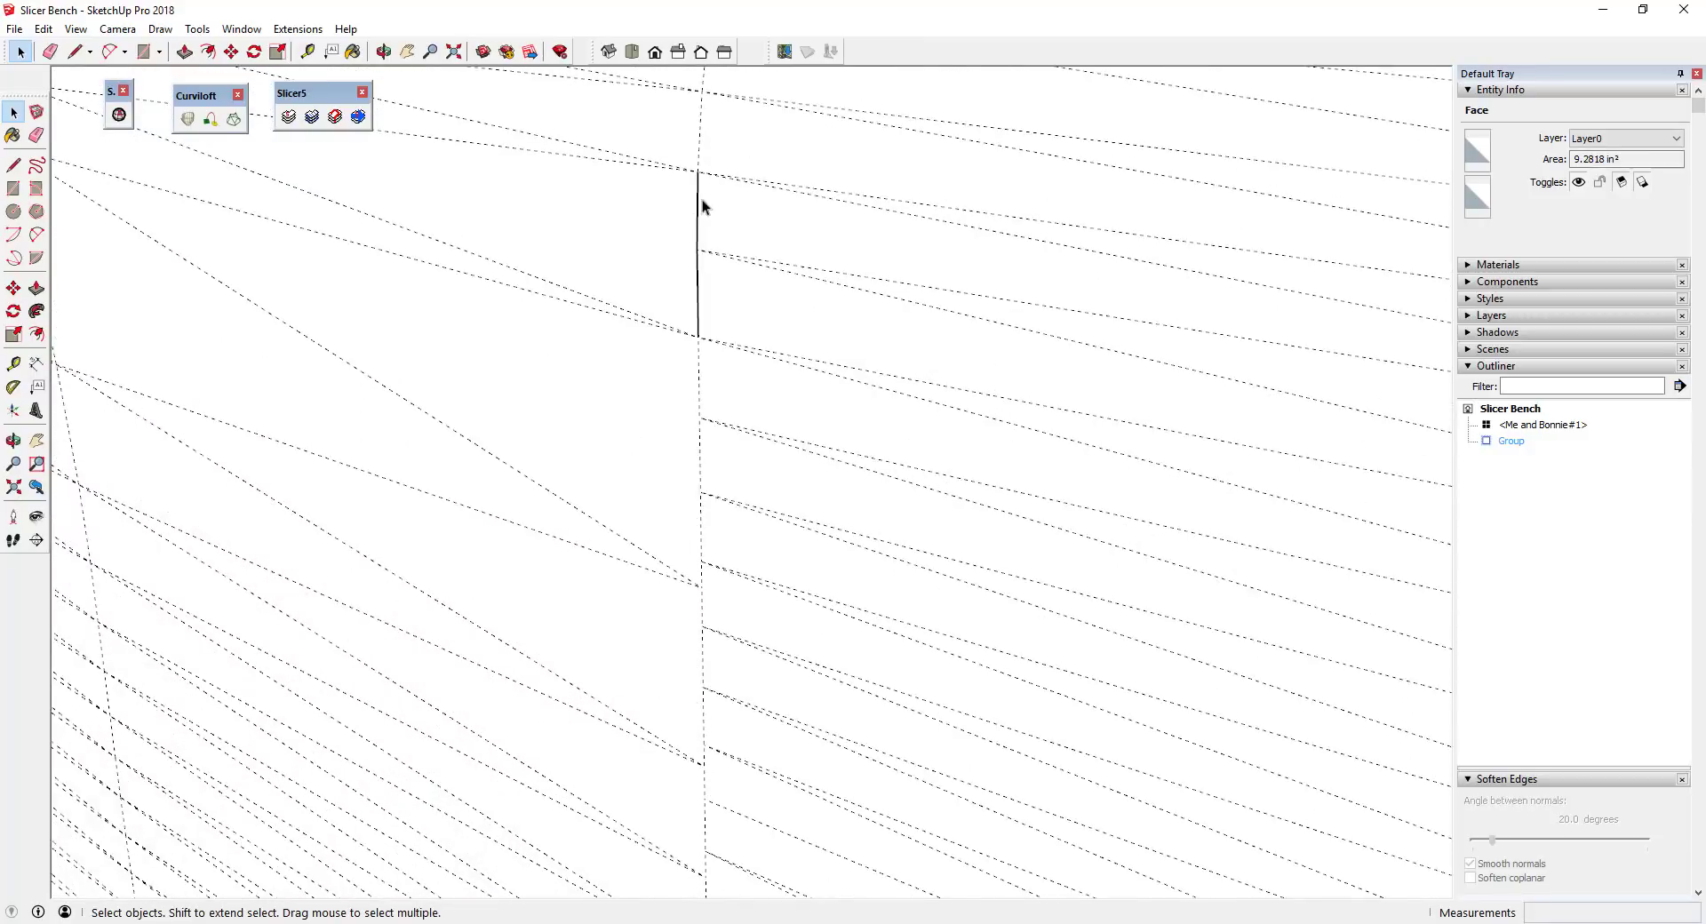
pyautogui.moveTo(702, 206); pyautogui.dragTo(701, 347, button='middle')
pyautogui.click(698, 344)
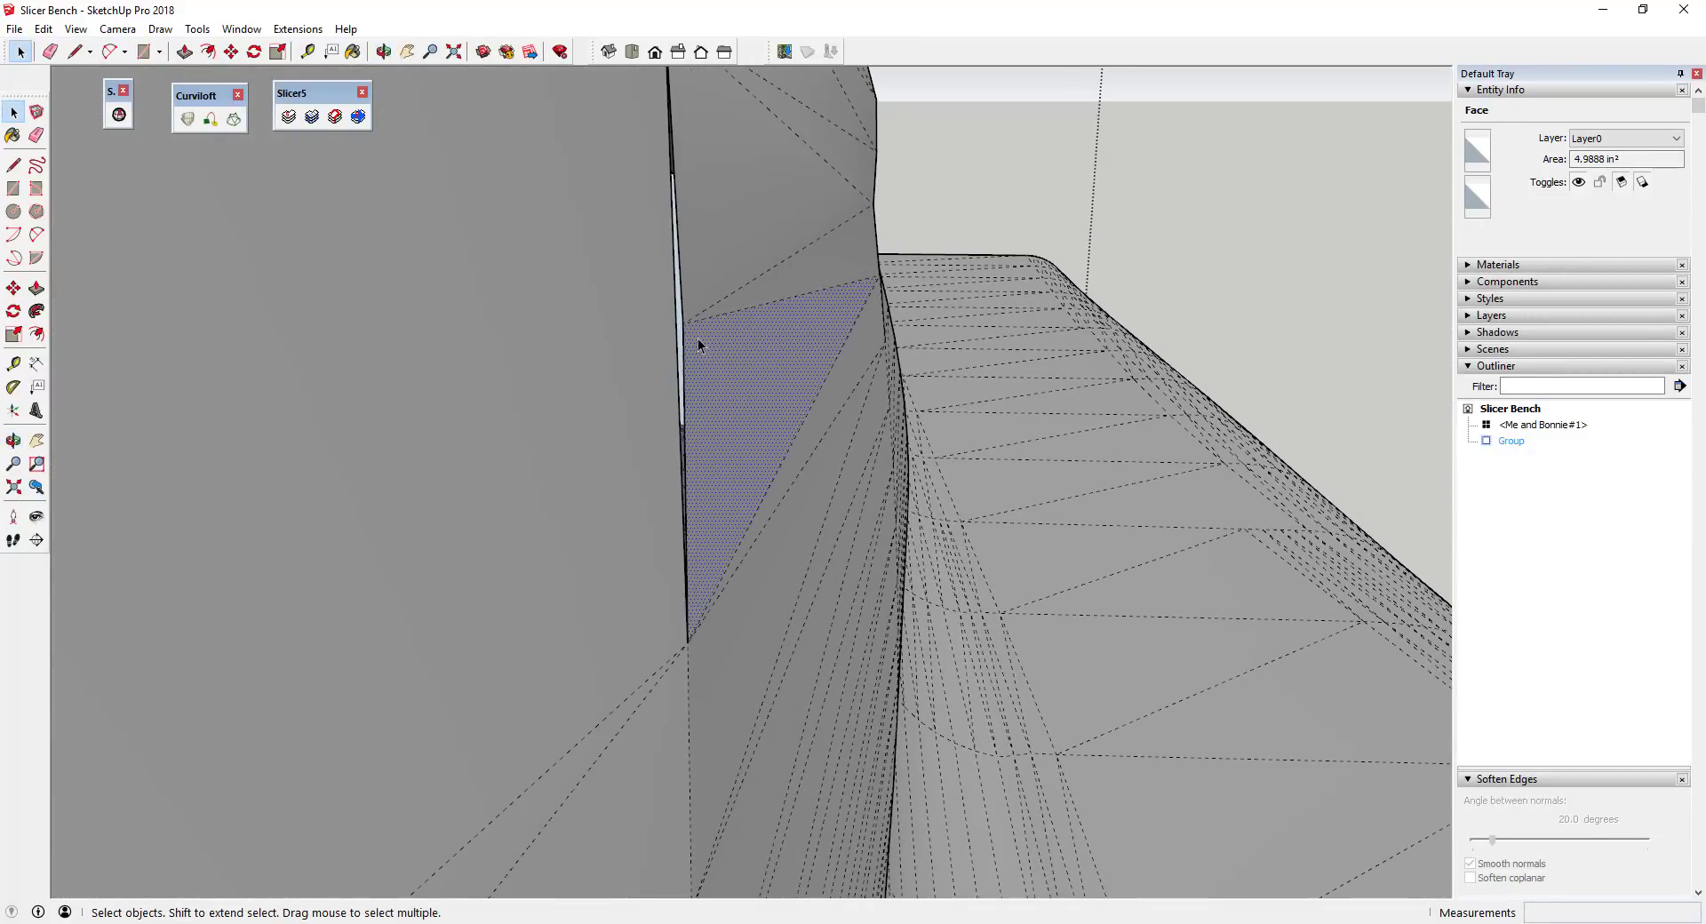
pyautogui.press('l')
pyautogui.click(679, 322)
pyautogui.press('space')
# Draw a short line across the middle of the slanted sliver gap in the mesh seam higher up the bench
pyautogui.scroll(-8, 643, 339)
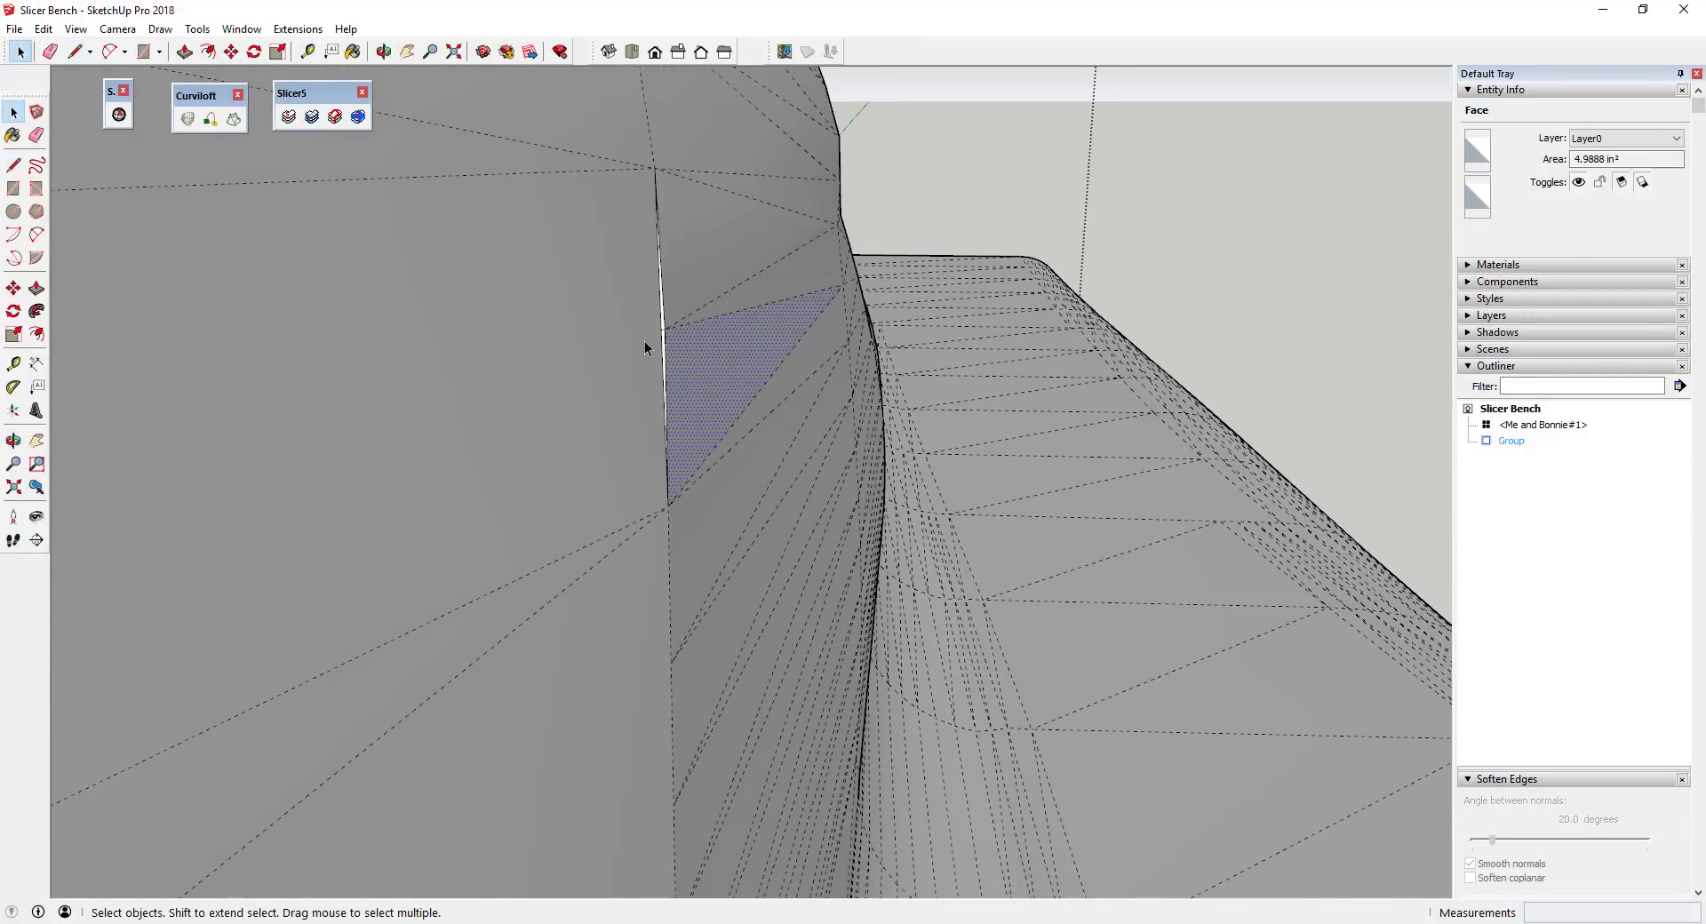
pyautogui.scroll(10, 622, 206)
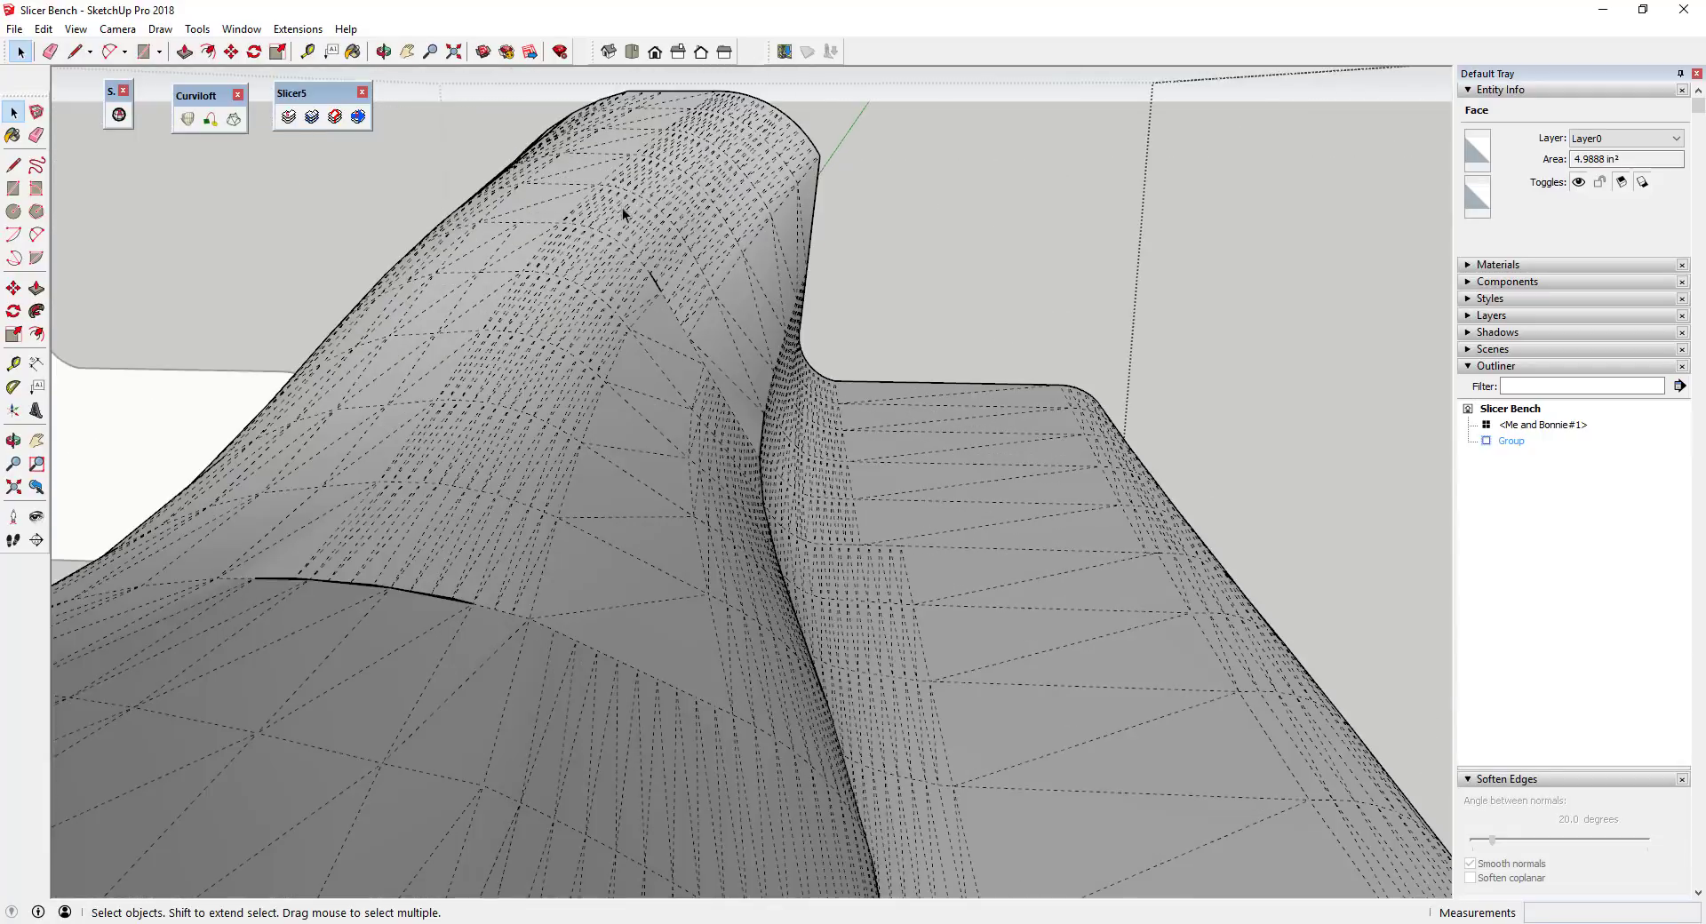
pyautogui.scroll(3, 693, 350)
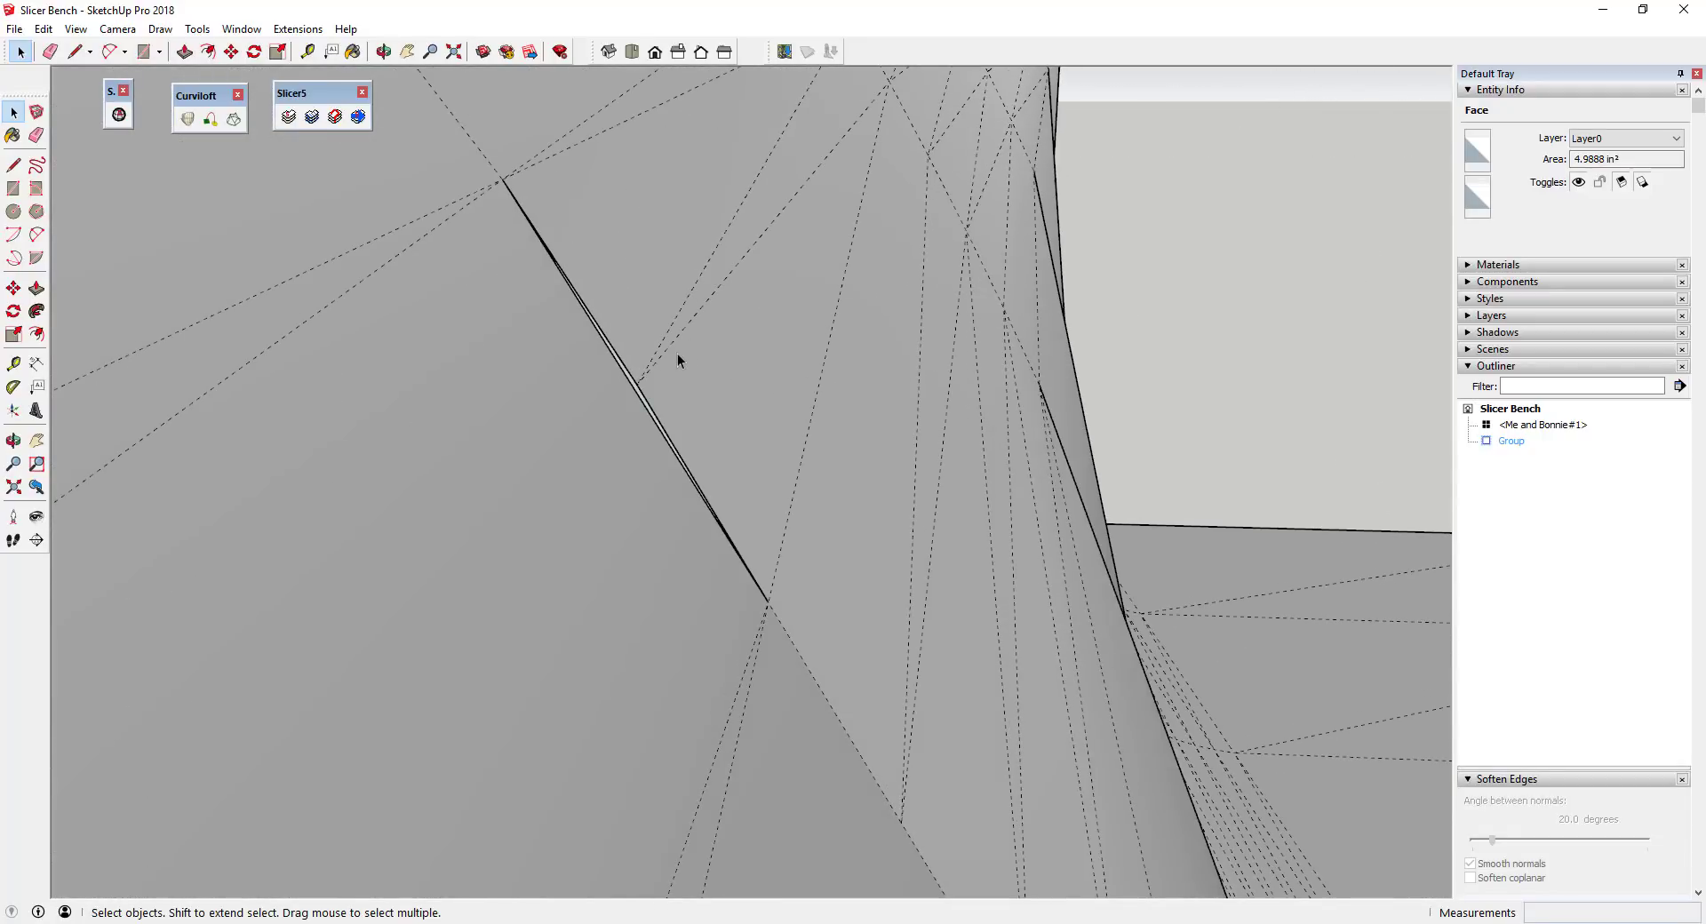
pyautogui.press('l')
pyautogui.scroll(2, 616, 366)
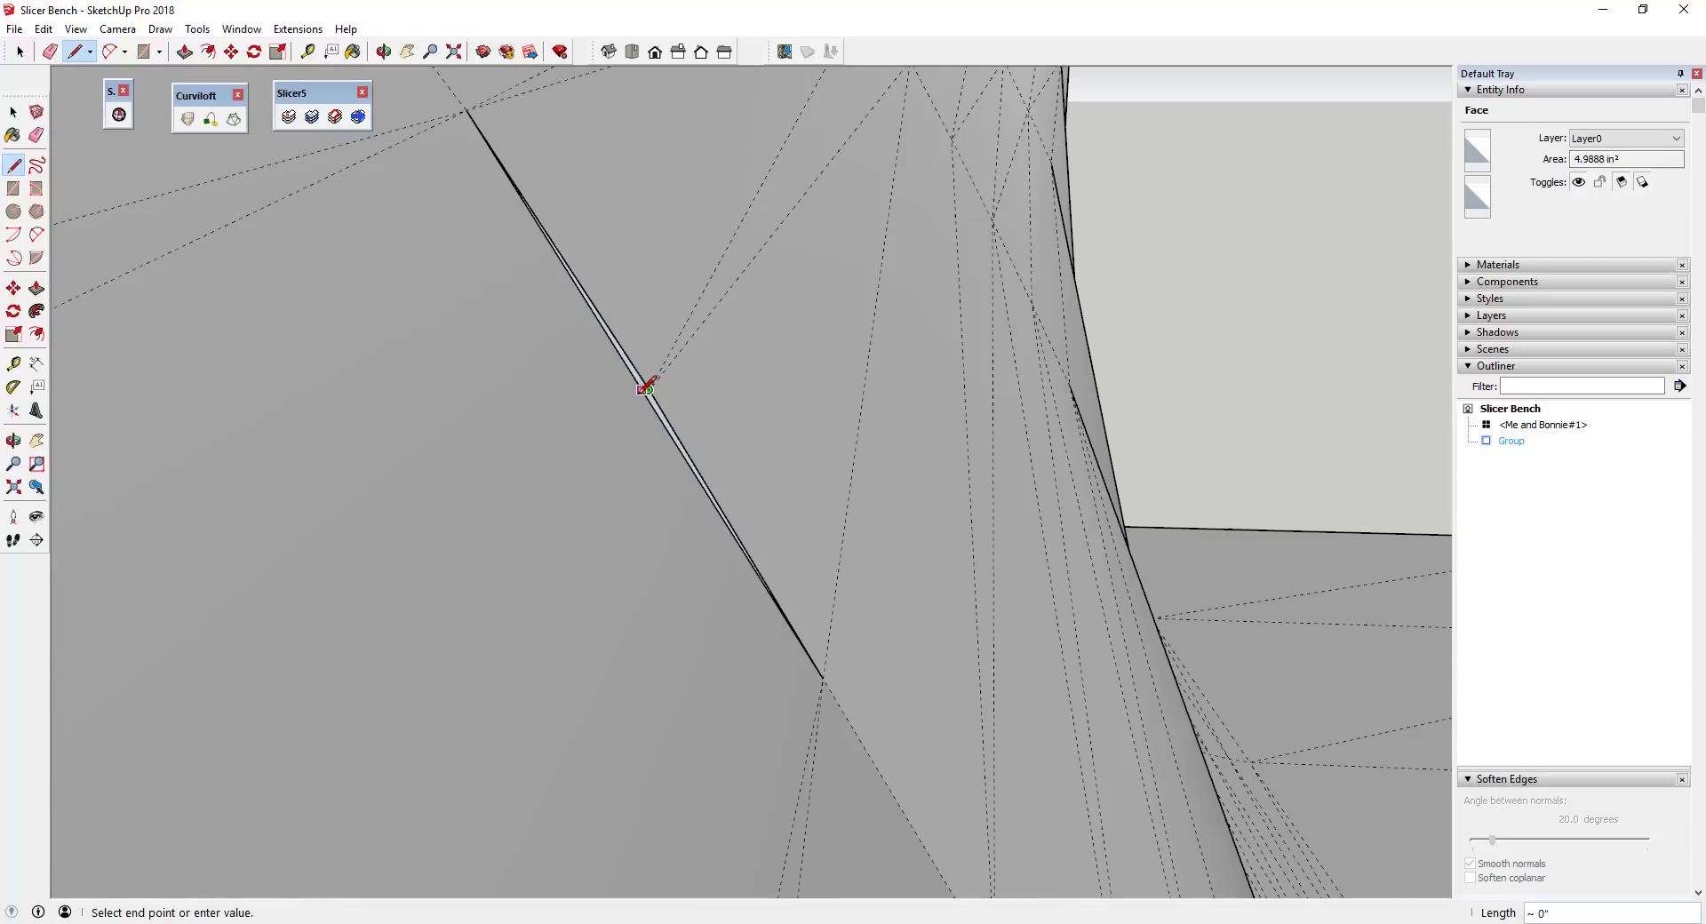
pyautogui.scroll(-10, 755, 355)
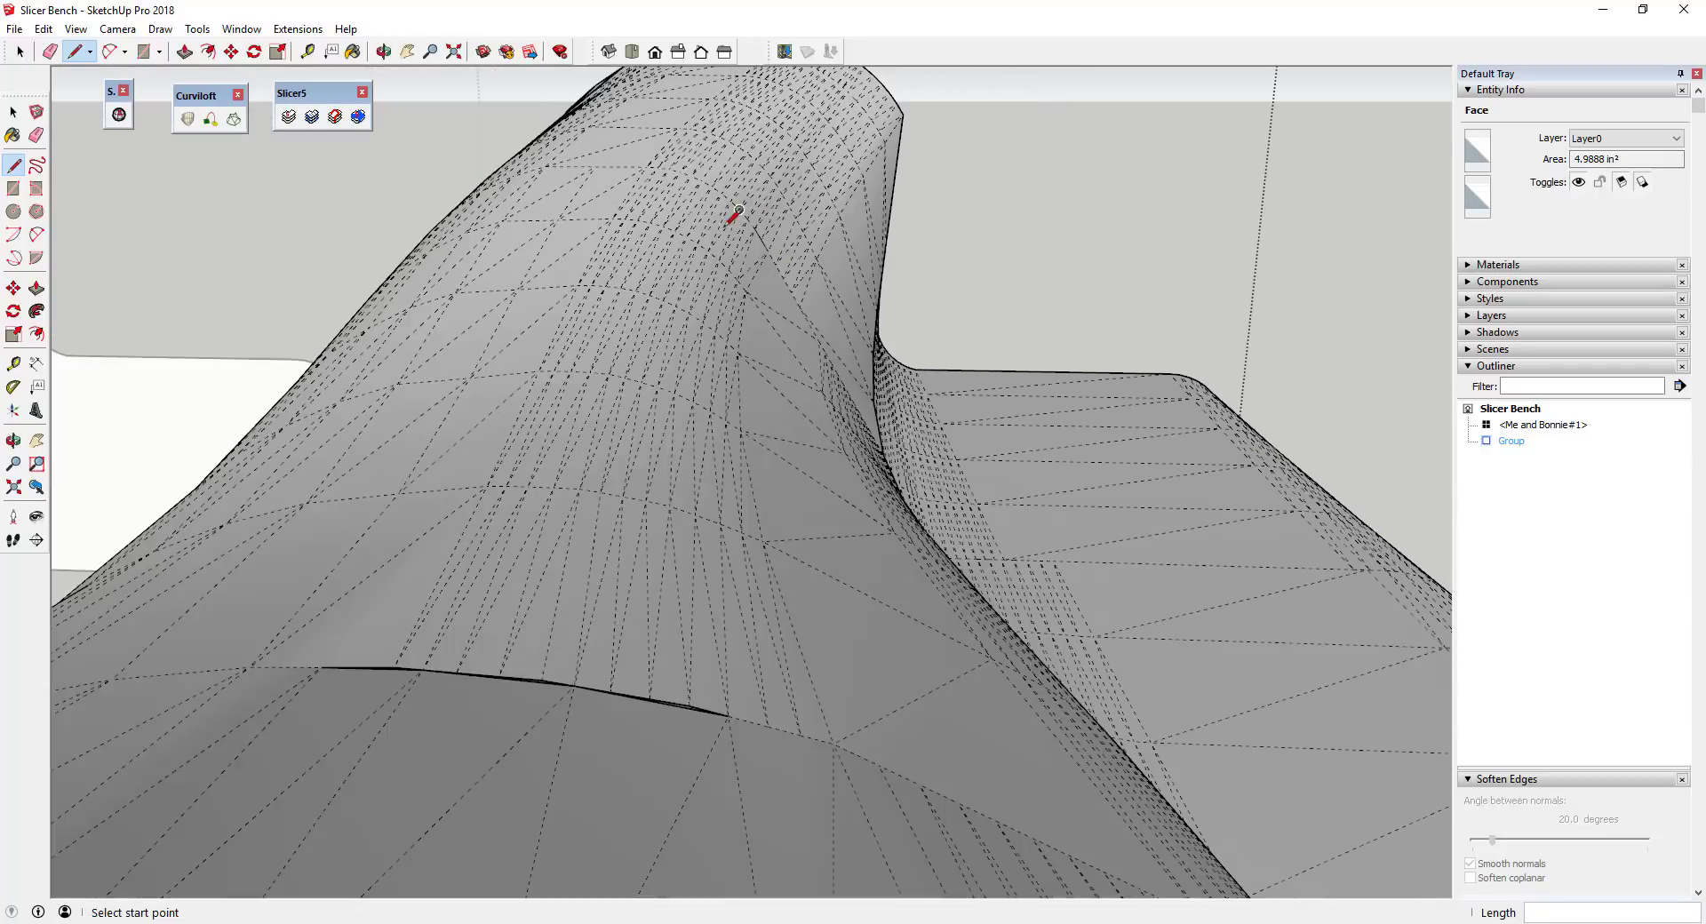
# Bridge the long curved gaps in the seam across the bench with short lines about 1/16" long at their open vertices
pyautogui.scroll(5, 613, 573)
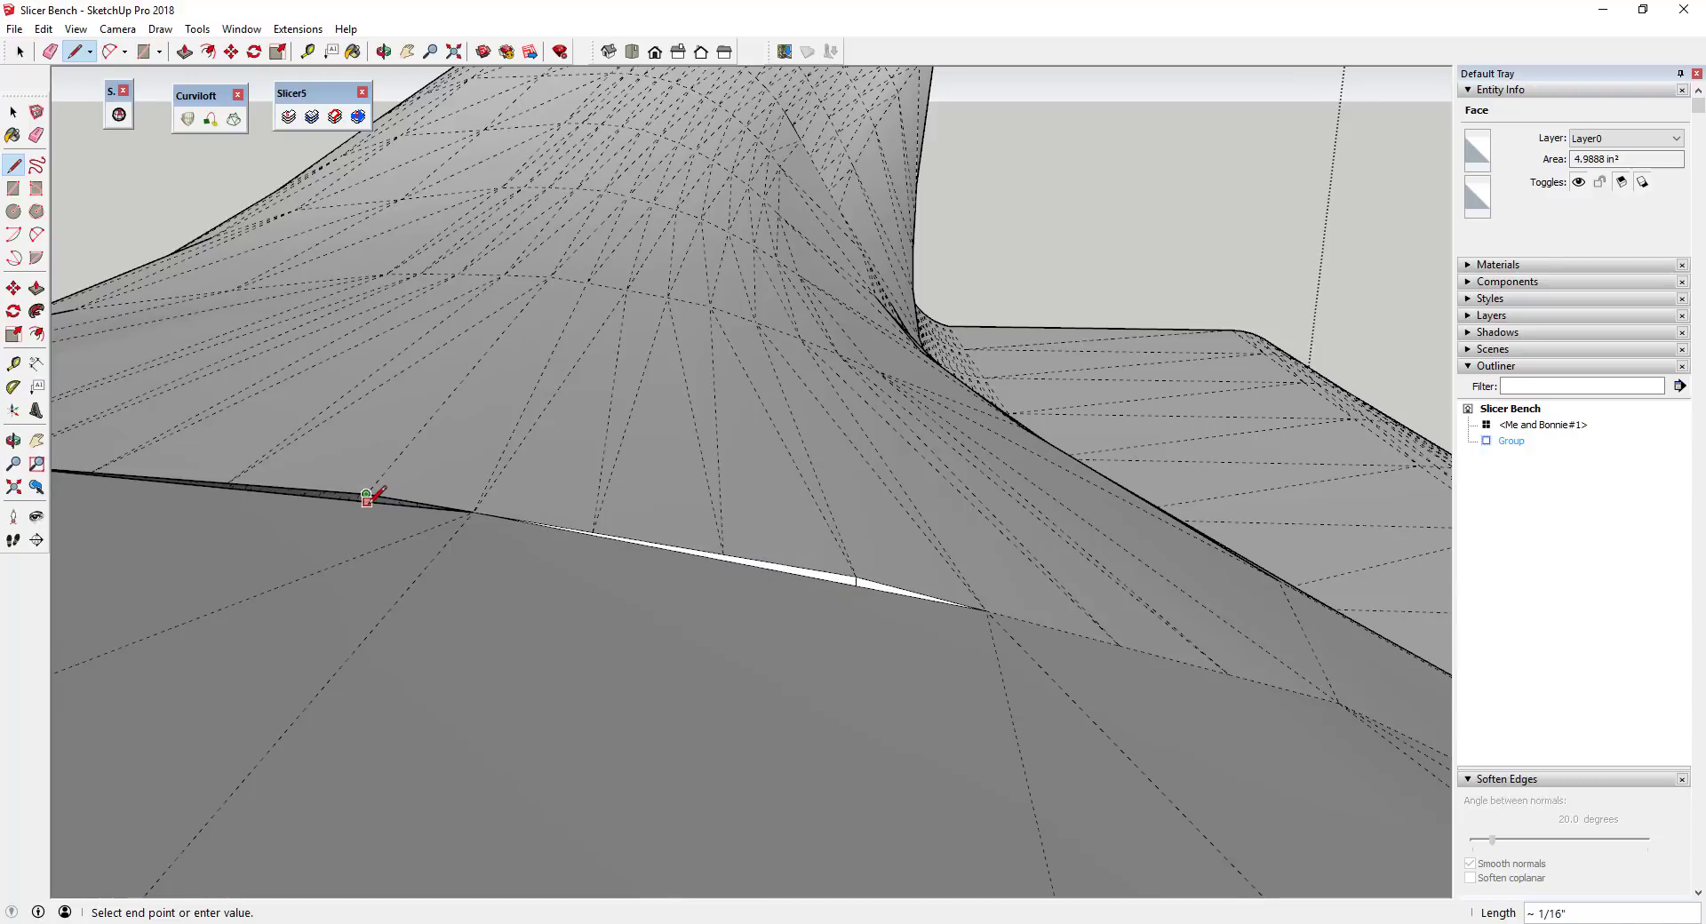
pyautogui.scroll(-3, 747, 546)
pyautogui.scroll(3, 298, 503)
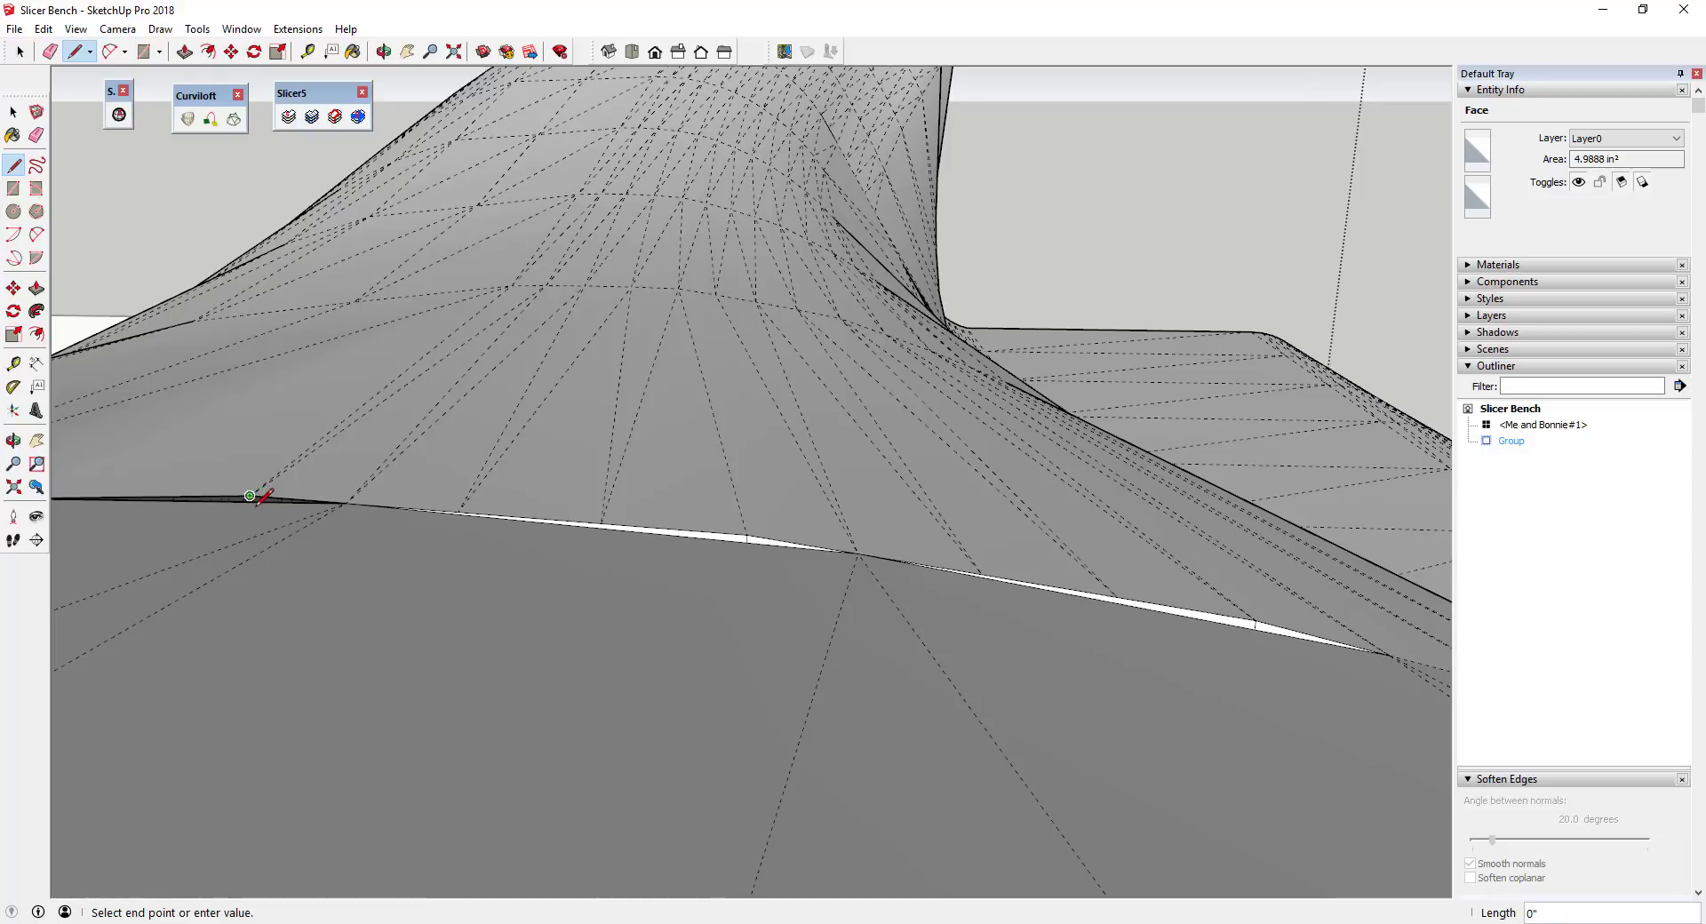
pyautogui.scroll(-6, 444, 519)
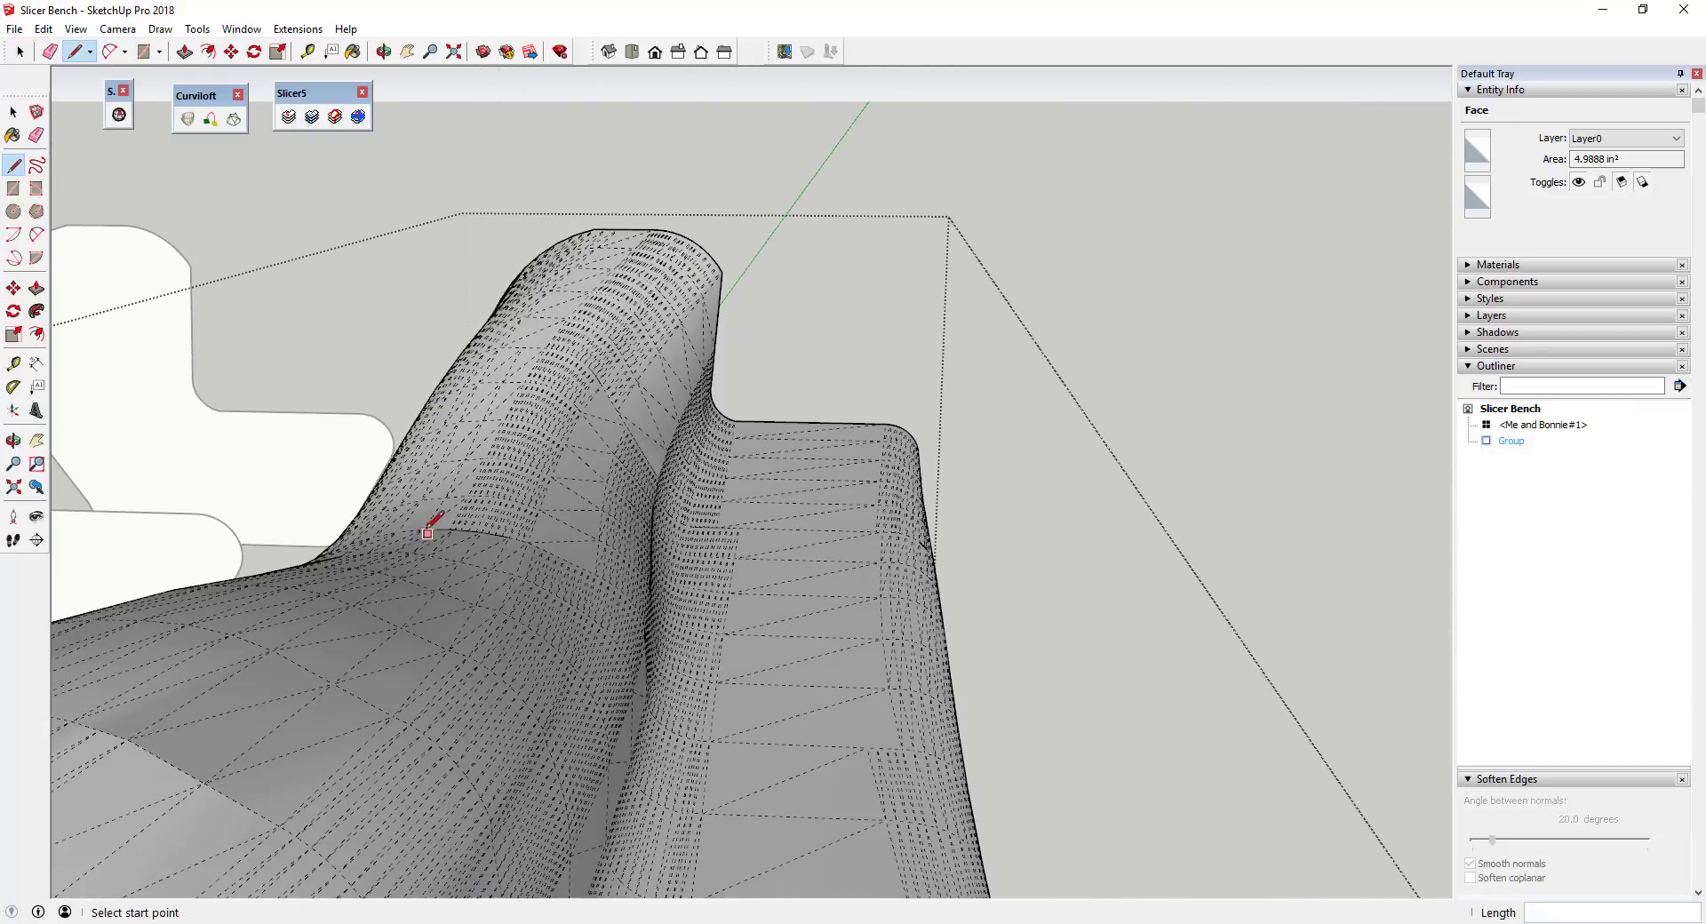
# Close the sliver gap on the rounded front edge of the seat with a line about 1/16" long
pyautogui.moveTo(434, 524); pyautogui.dragTo(651, 531, button='middle')
pyautogui.scroll(8, 675, 535)
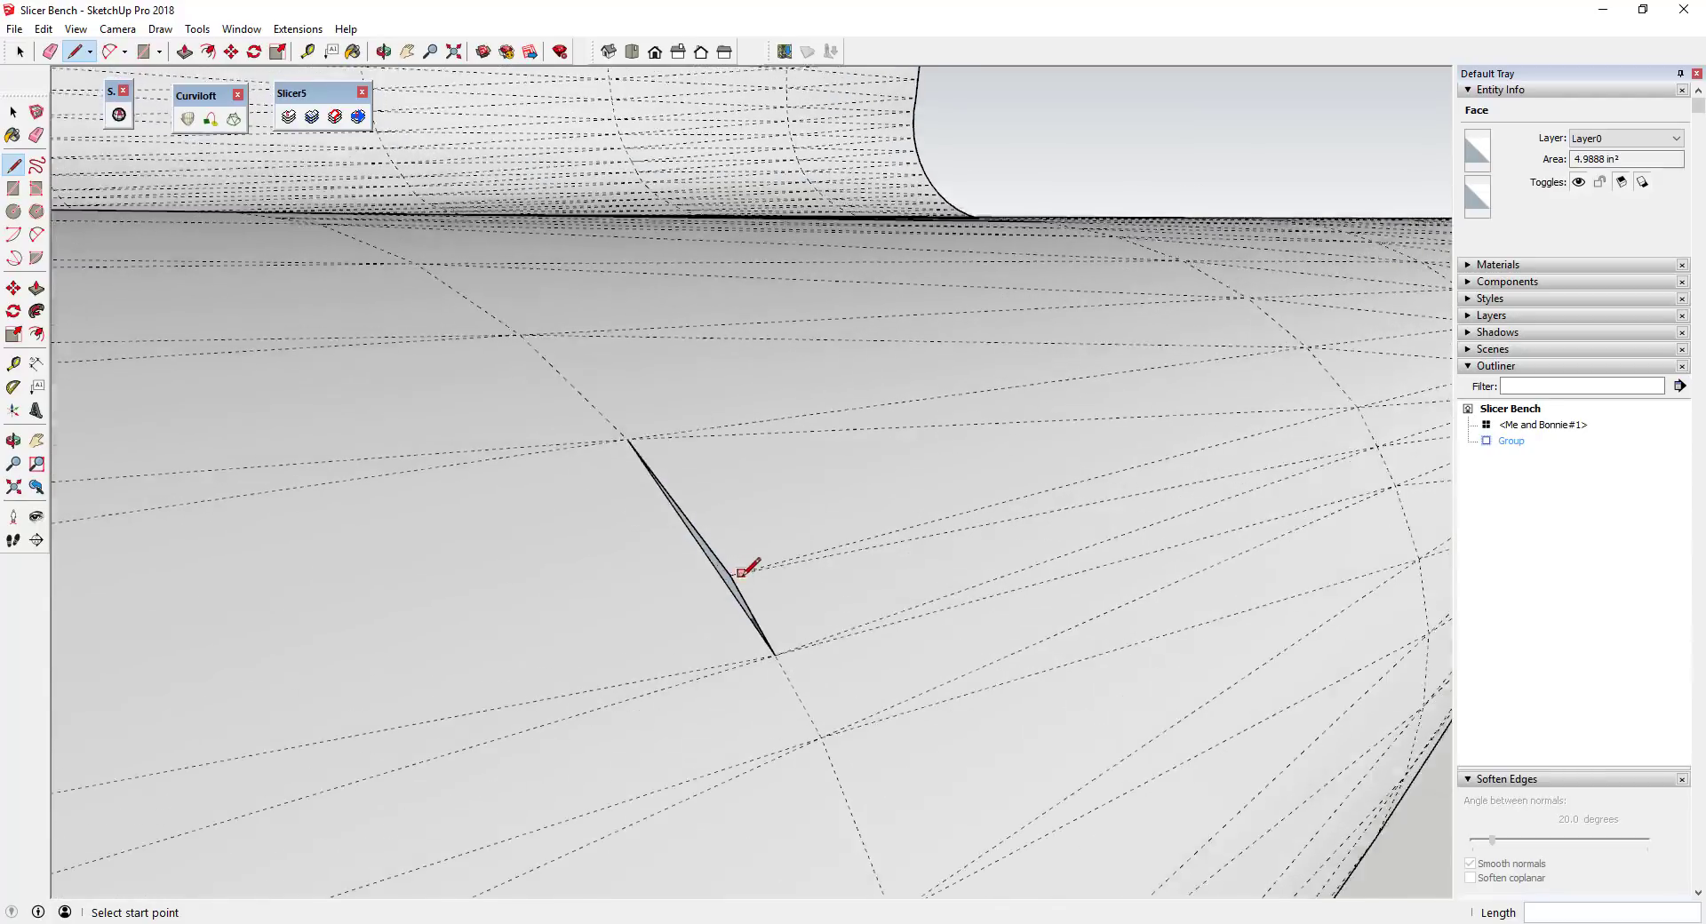
pyautogui.moveTo(739, 573); pyautogui.dragTo(727, 574, button='middle')
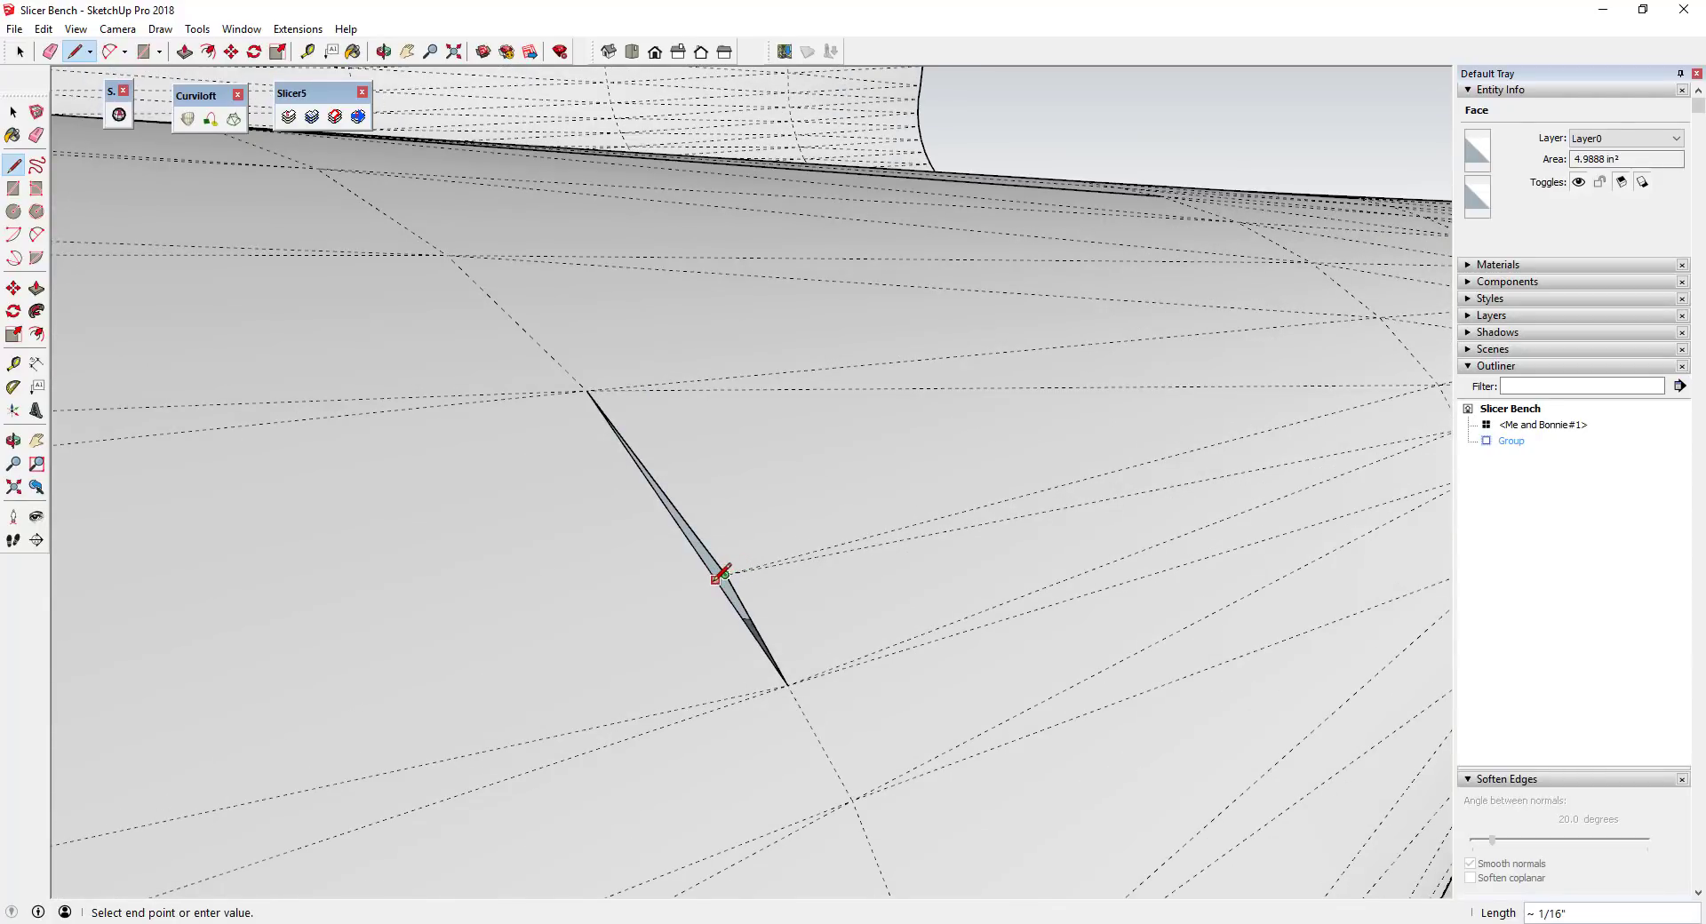
pyautogui.press('Escape')
pyautogui.scroll(-10, 724, 573)
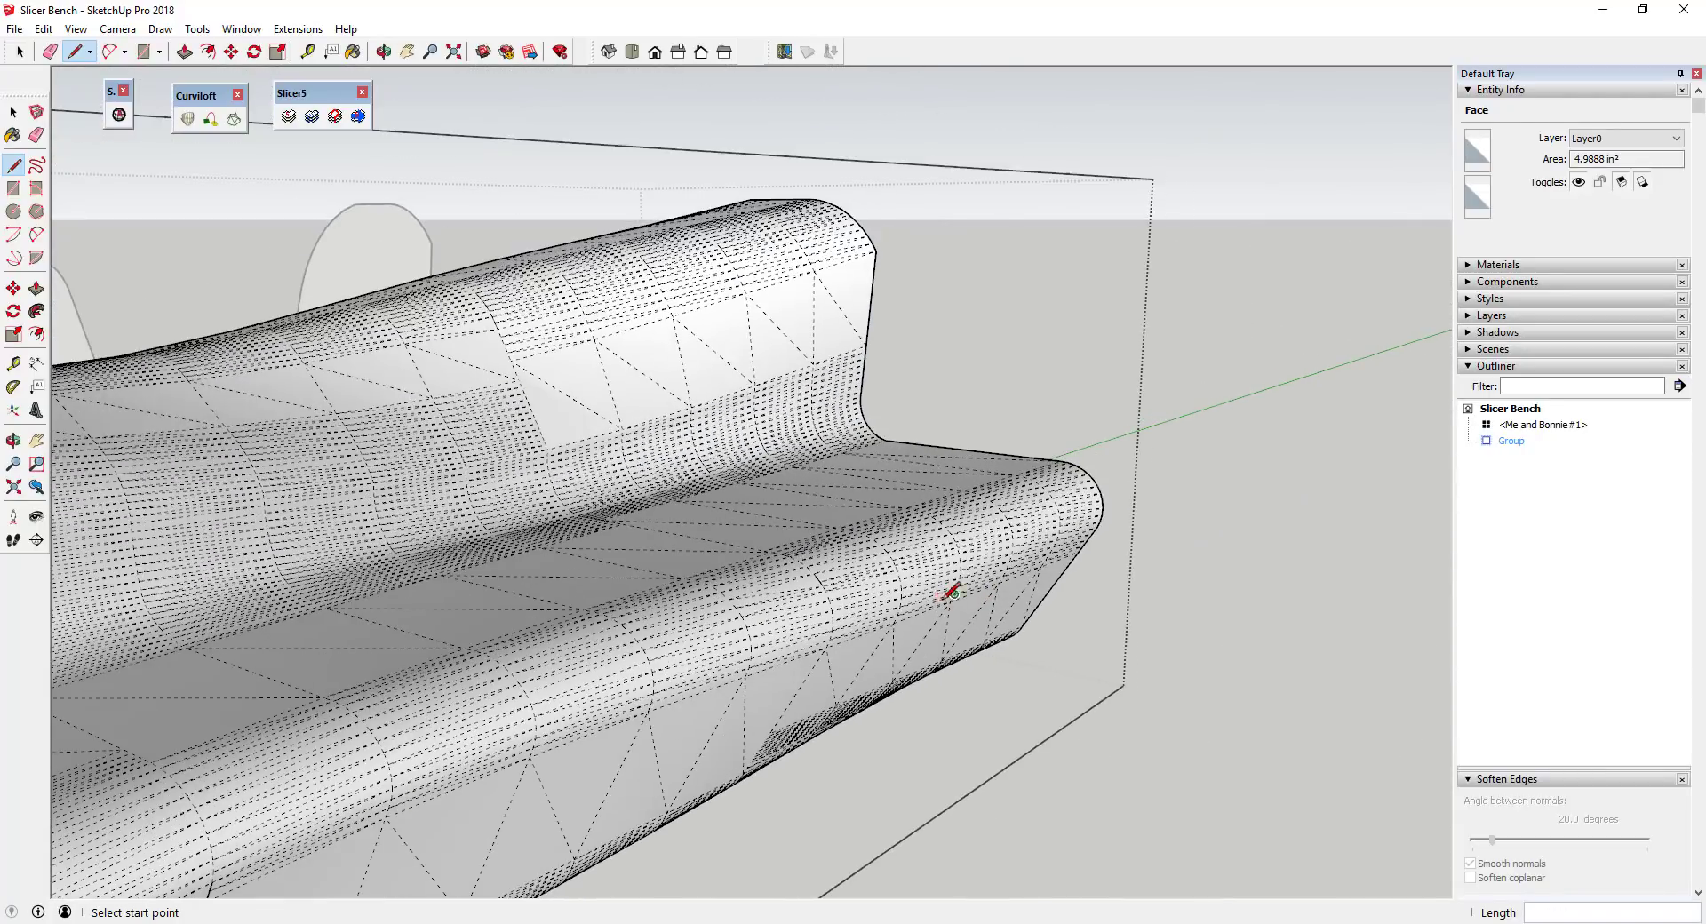
# Close the vertical sliver gap beside the large flat mesh face with a short line from its open vertex
pyautogui.moveTo(945, 596); pyautogui.dragTo(377, 360, button='middle')
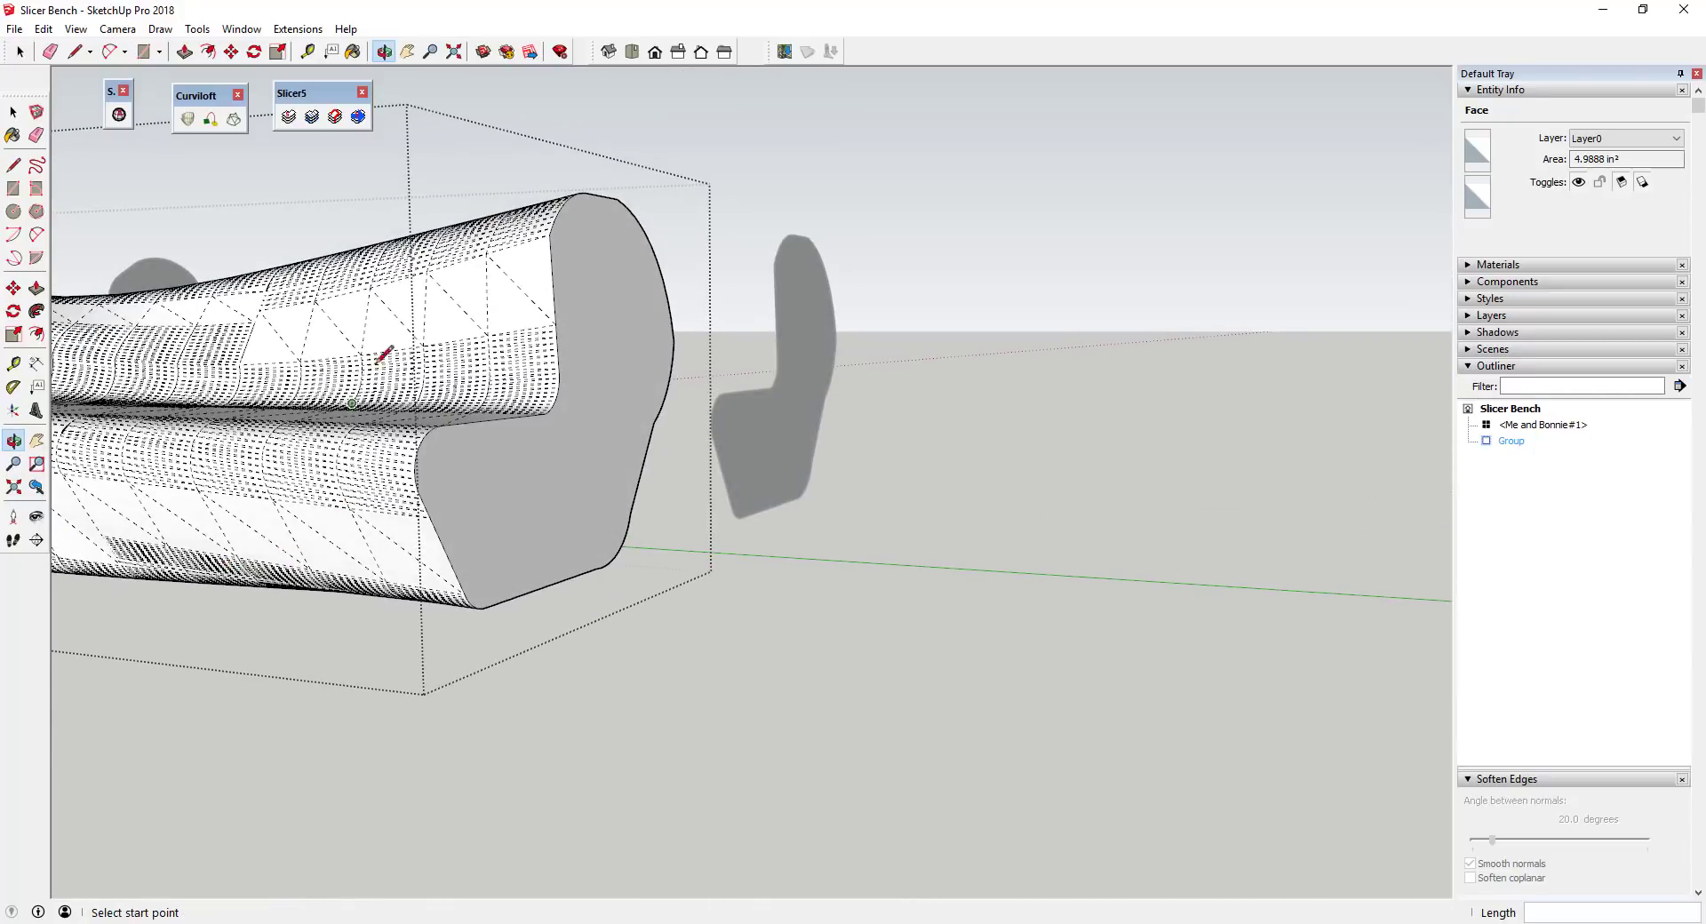
pyautogui.moveTo(862, 430)
pyautogui.mouseDown(button='middle')
pyautogui.moveTo(757, 520)
pyautogui.moveTo(1049, 523)
pyautogui.mouseUp(button='middle')
pyautogui.scroll(10, 1053, 388)
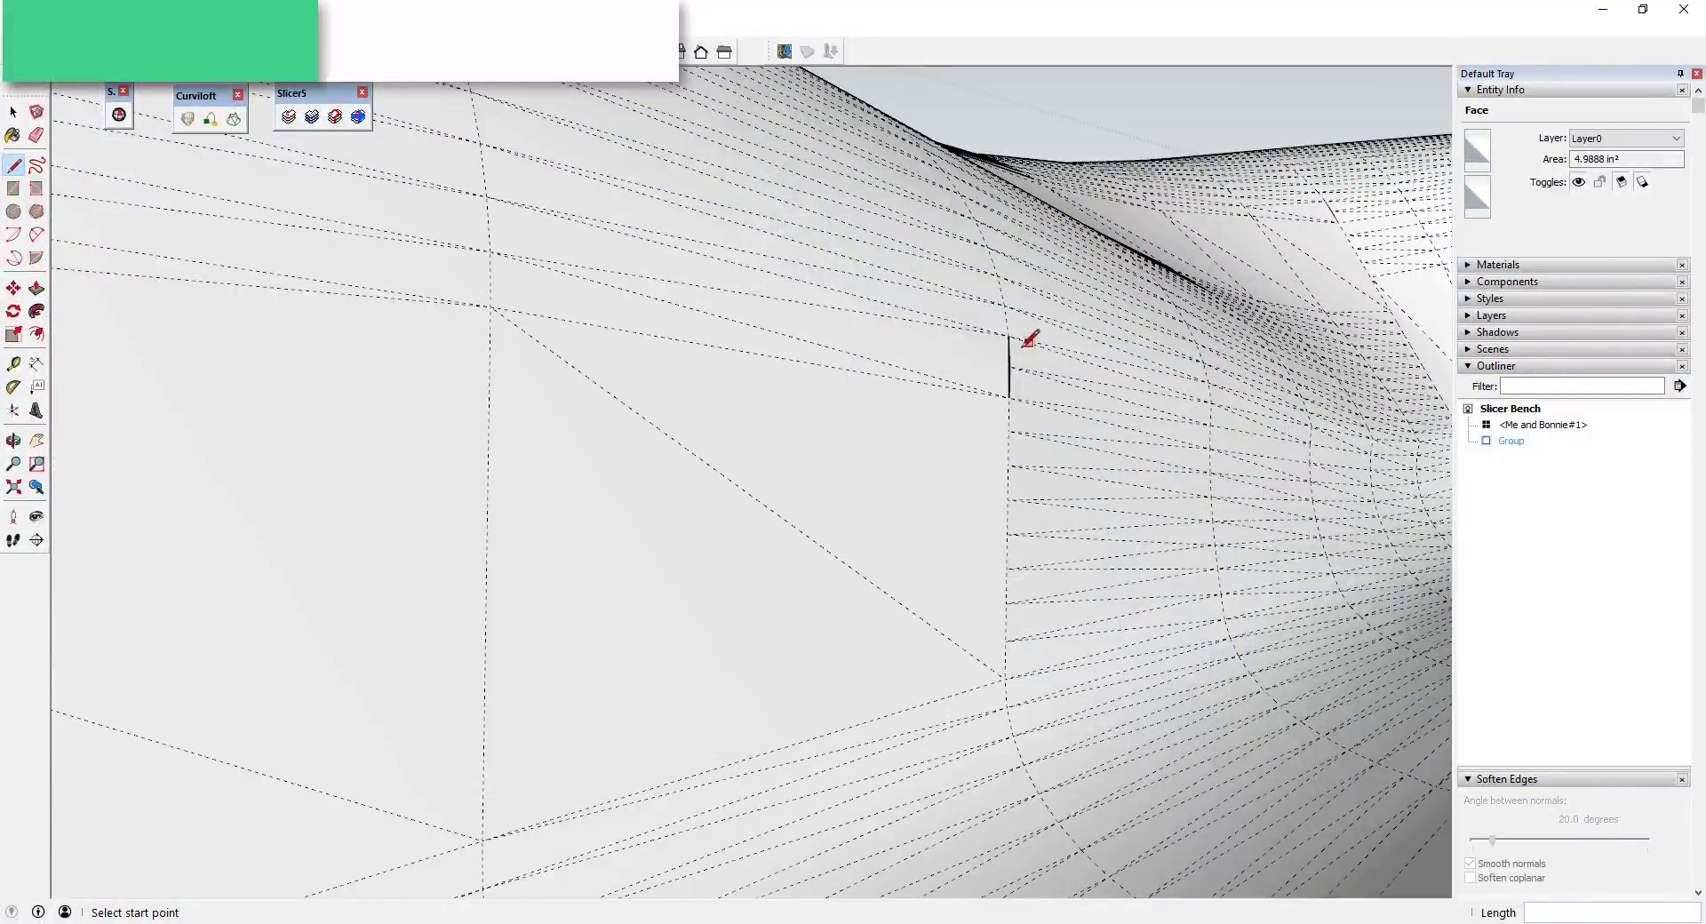
pyautogui.scroll(2, 1028, 373)
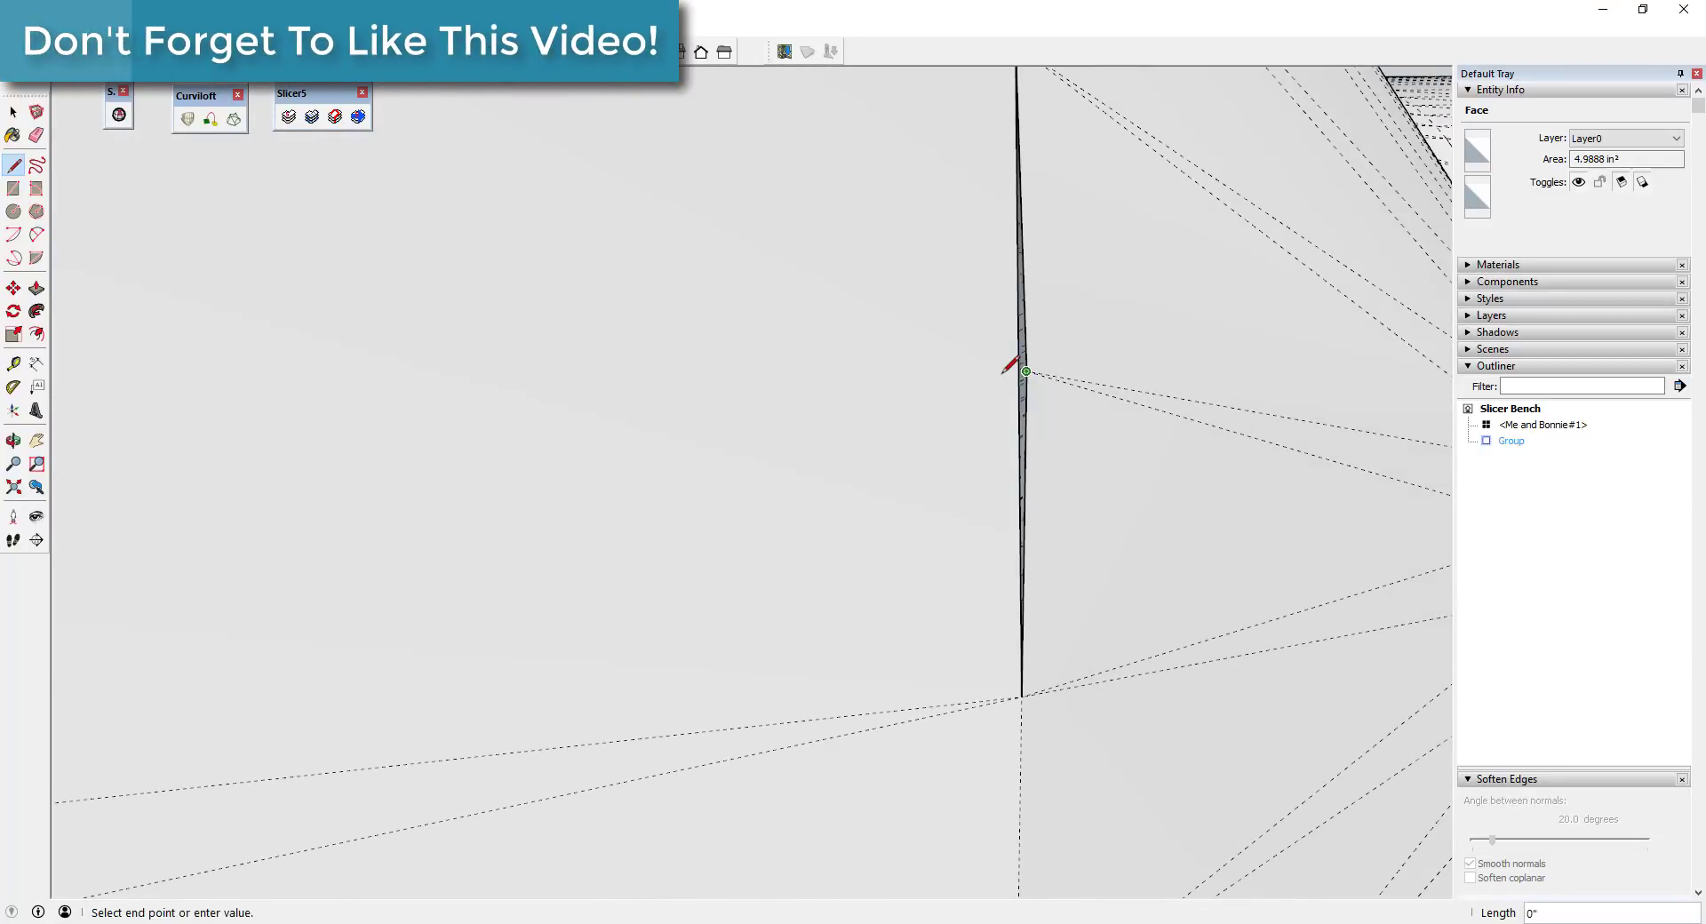
pyautogui.scroll(-6, 1017, 370)
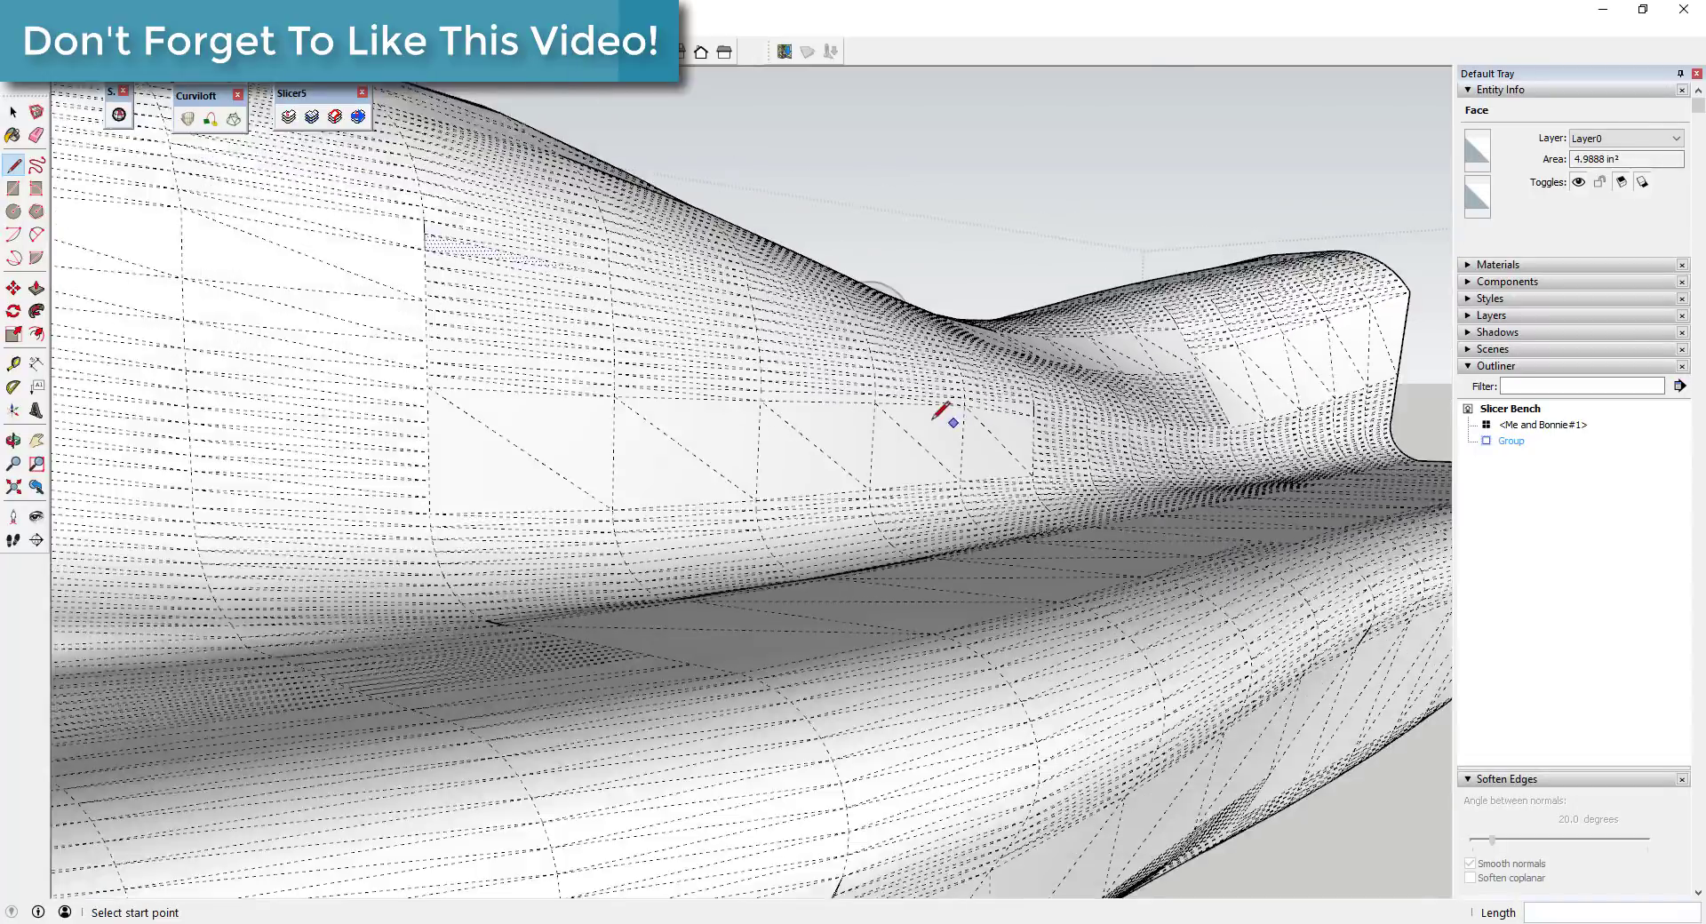
# Close the upper of the two gaps in the seam over the rounded back with a short line across it
pyautogui.scroll(-8, 934, 419)
pyautogui.moveTo(915, 409); pyautogui.dragTo(1444, 618, button='middle')
pyautogui.scroll(10, 993, 357)
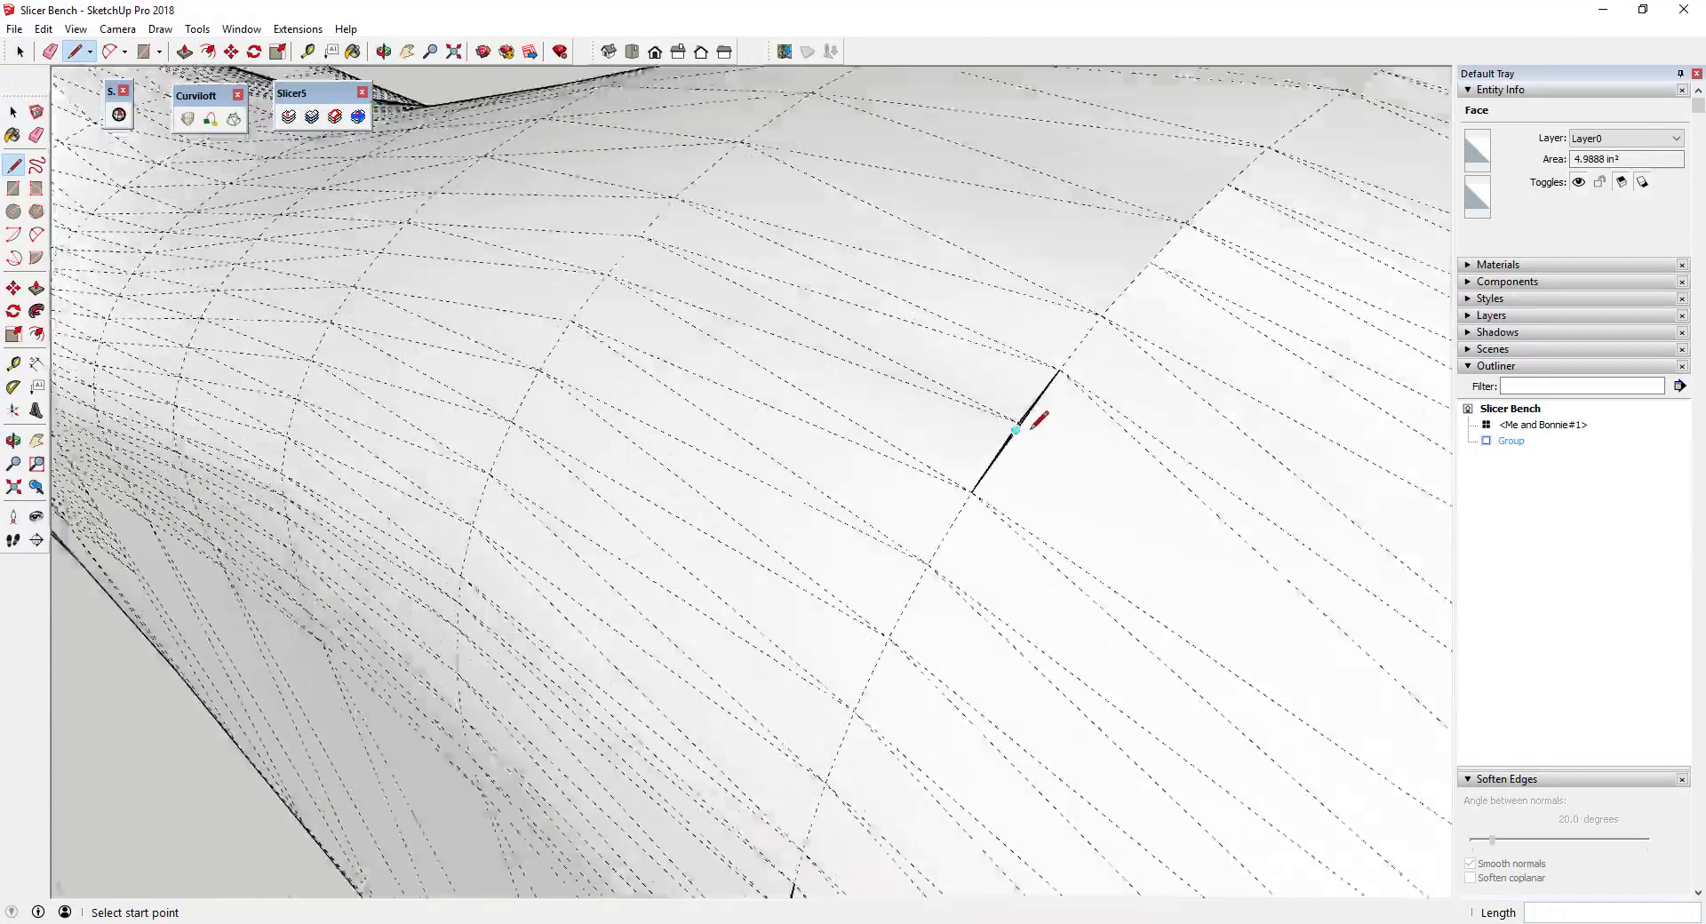
pyautogui.click(1011, 423)
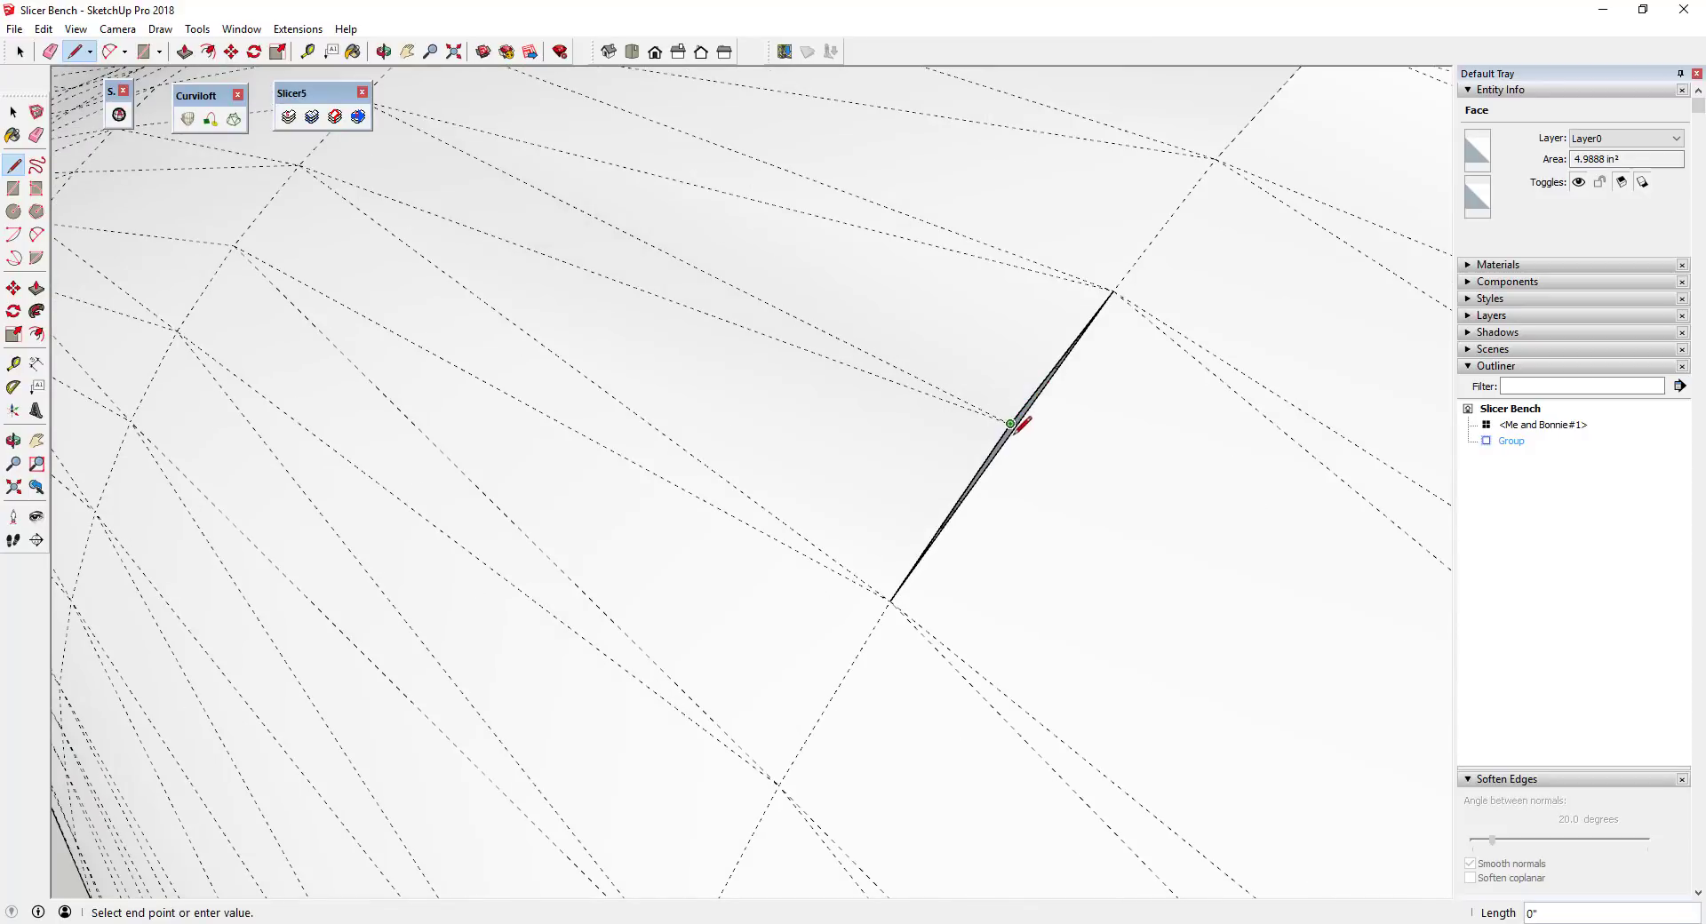
pyautogui.scroll(-10, 1086, 391)
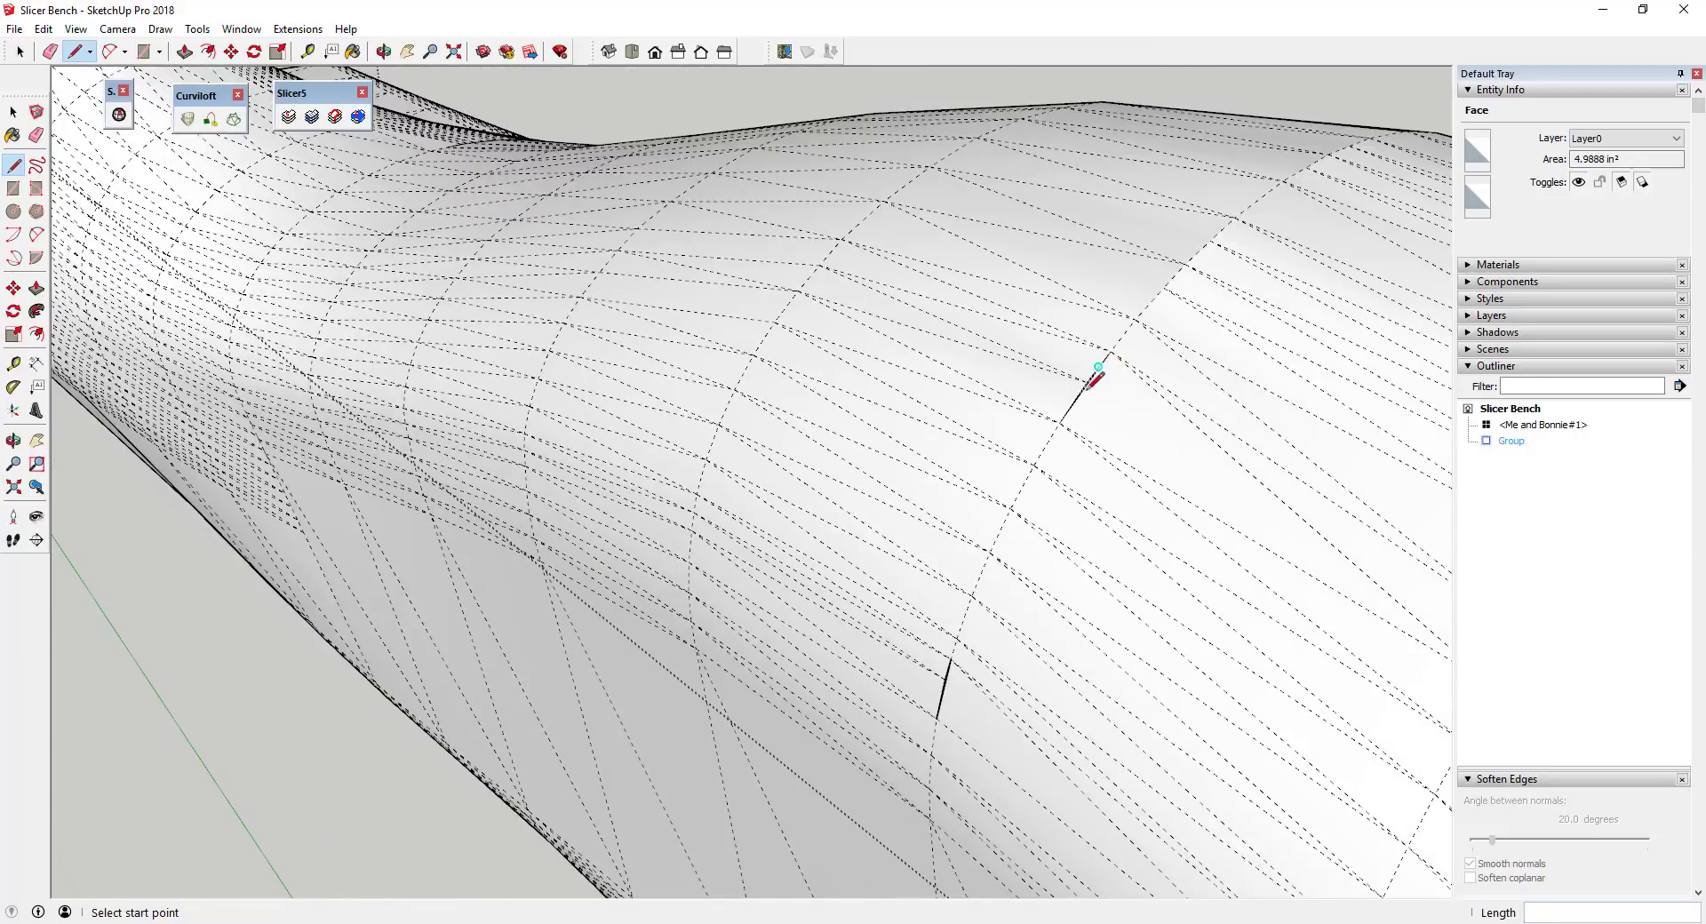
# Close the lower gap in the same seam on the rounded back with a short line from its open vertex
pyautogui.scroll(7, 966, 649)
pyautogui.scroll(3, 951, 529)
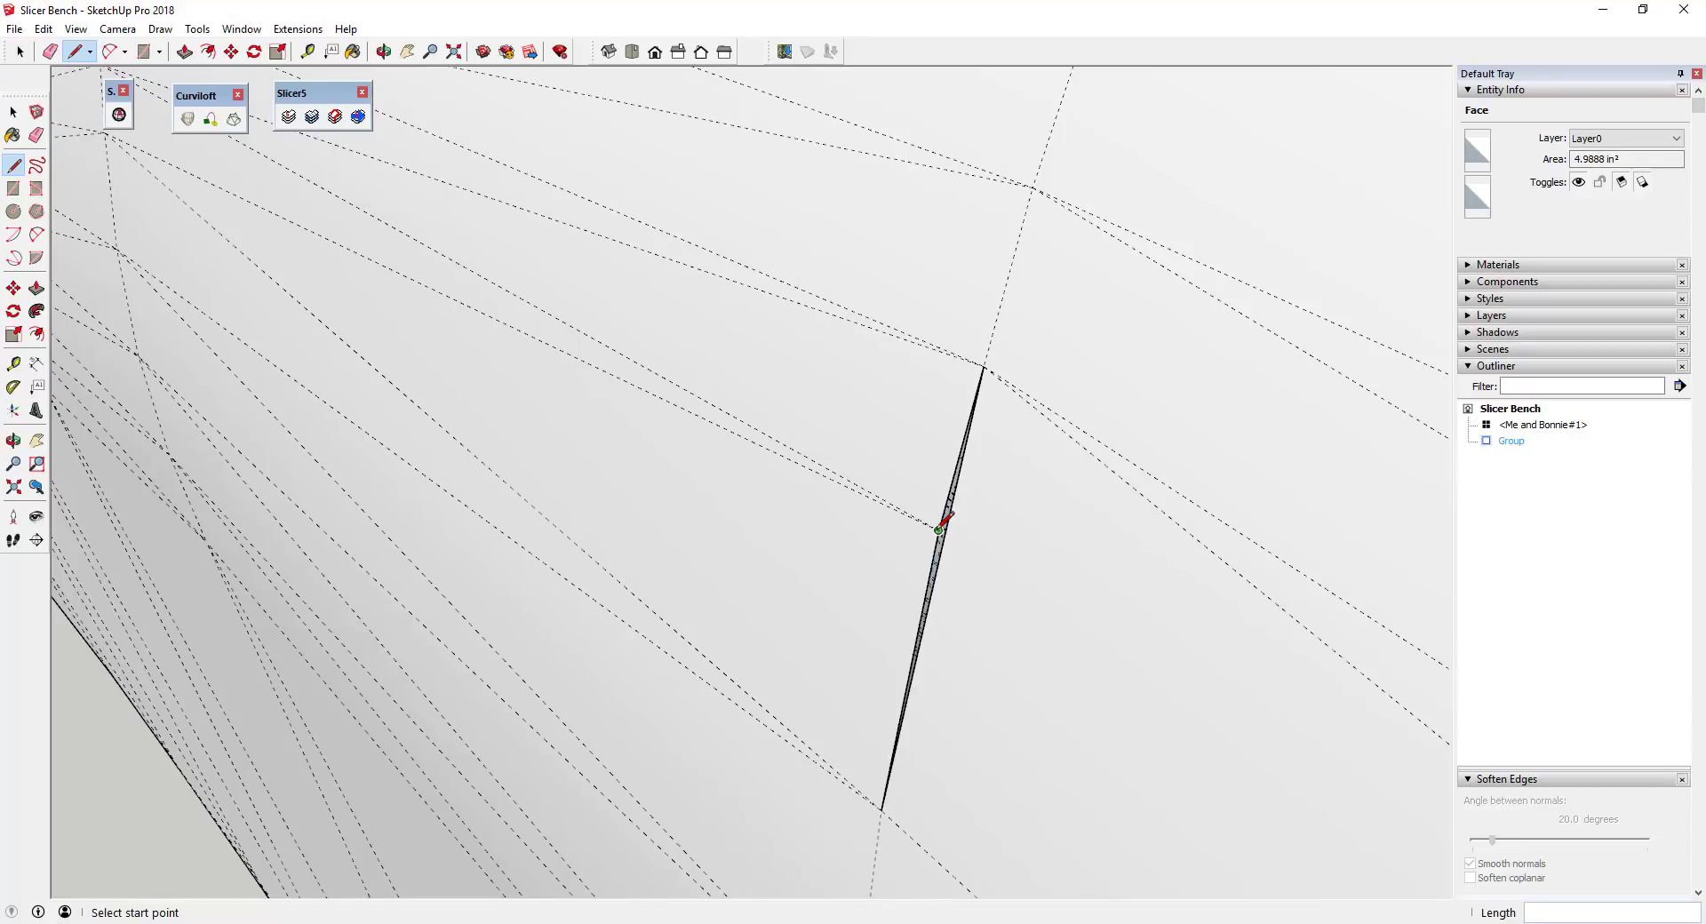
pyautogui.scroll(-8, 949, 545)
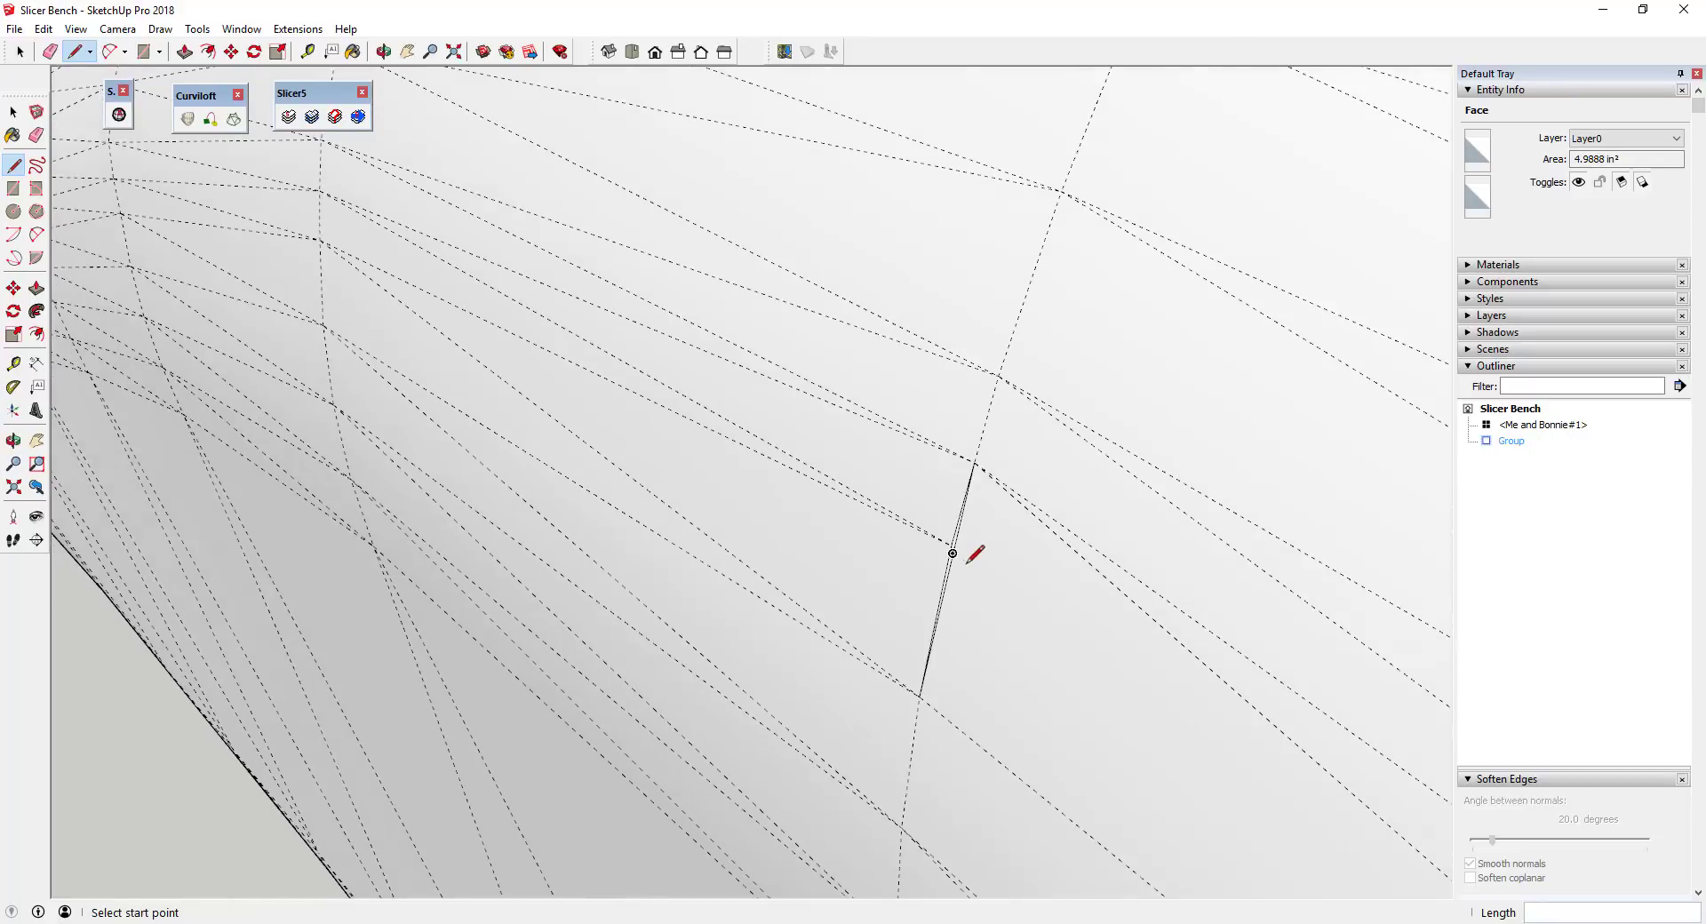
pyautogui.scroll(-3, 985, 565)
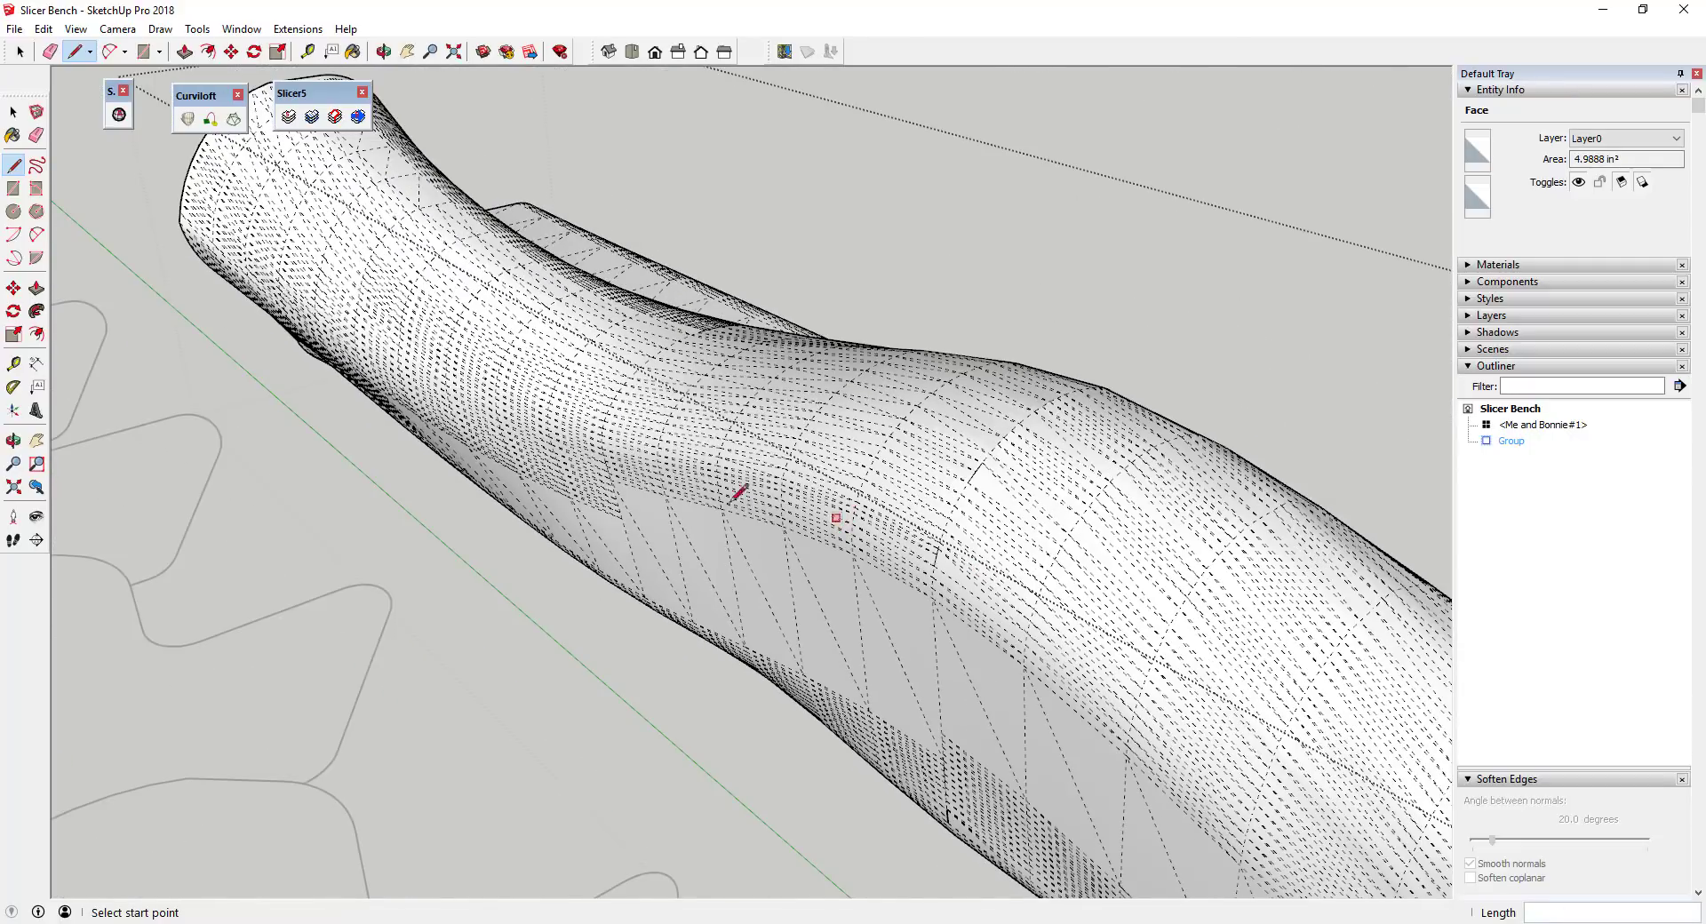
# Leave the bench group, select it and check it for remaining errors with Solid Inspector
pyautogui.moveTo(569, 400); pyautogui.dragTo(711, 449, button='middle')
pyautogui.scroll(-6, 771, 457)
pyautogui.press('space')
pyautogui.click(879, 372)
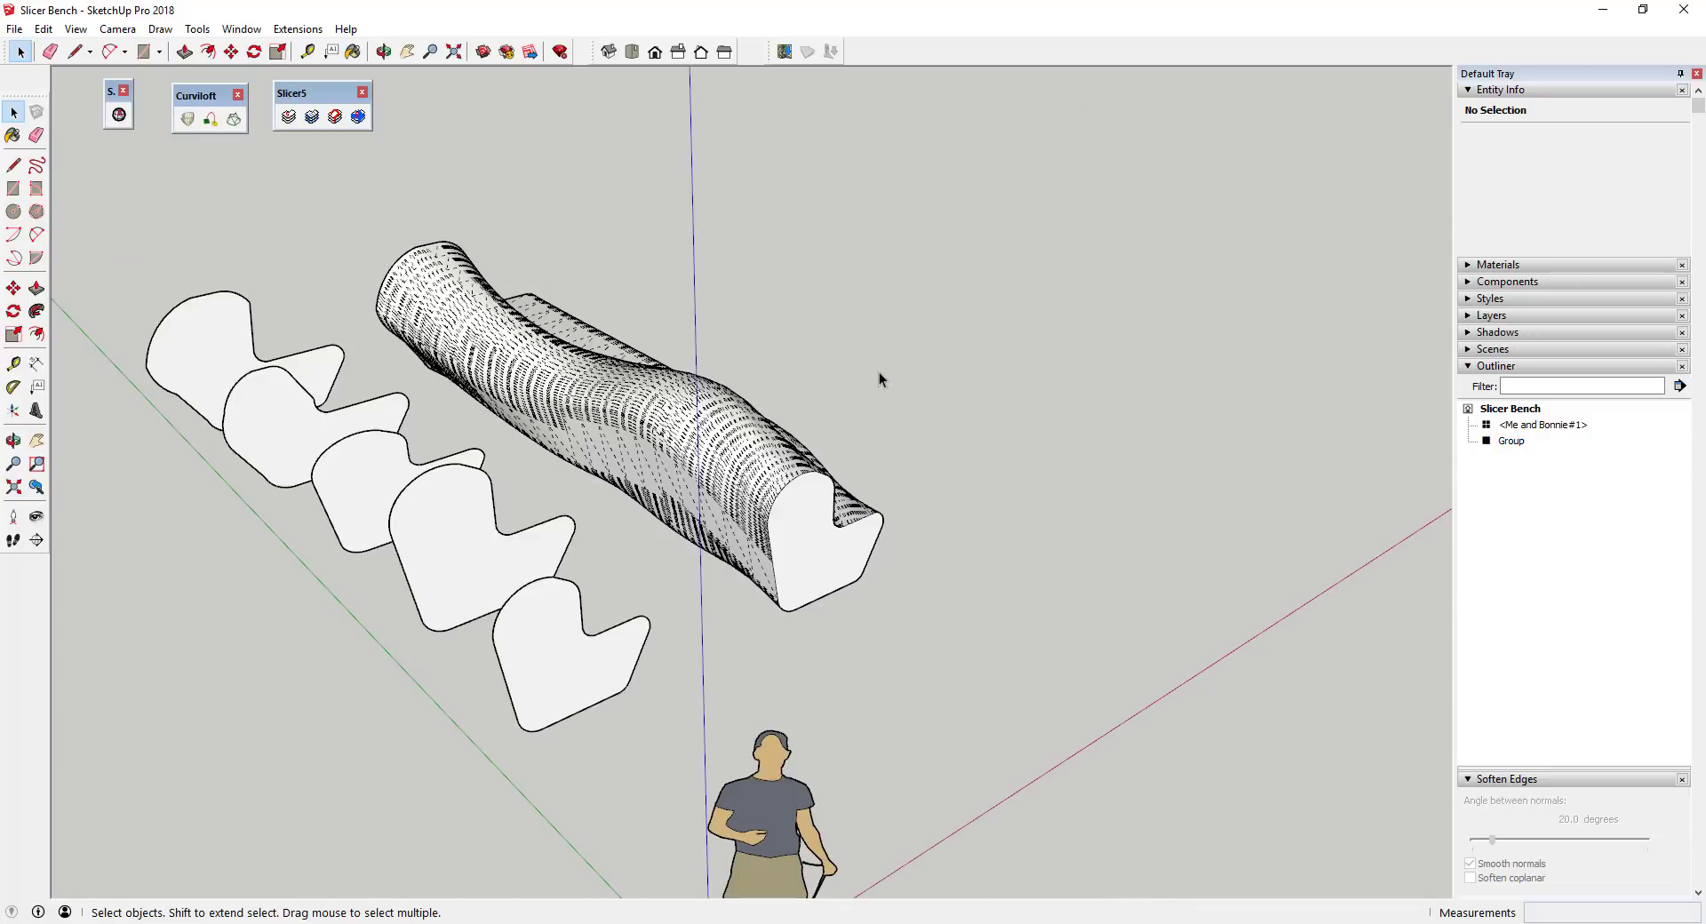
pyautogui.click(741, 451)
pyautogui.click(119, 115)
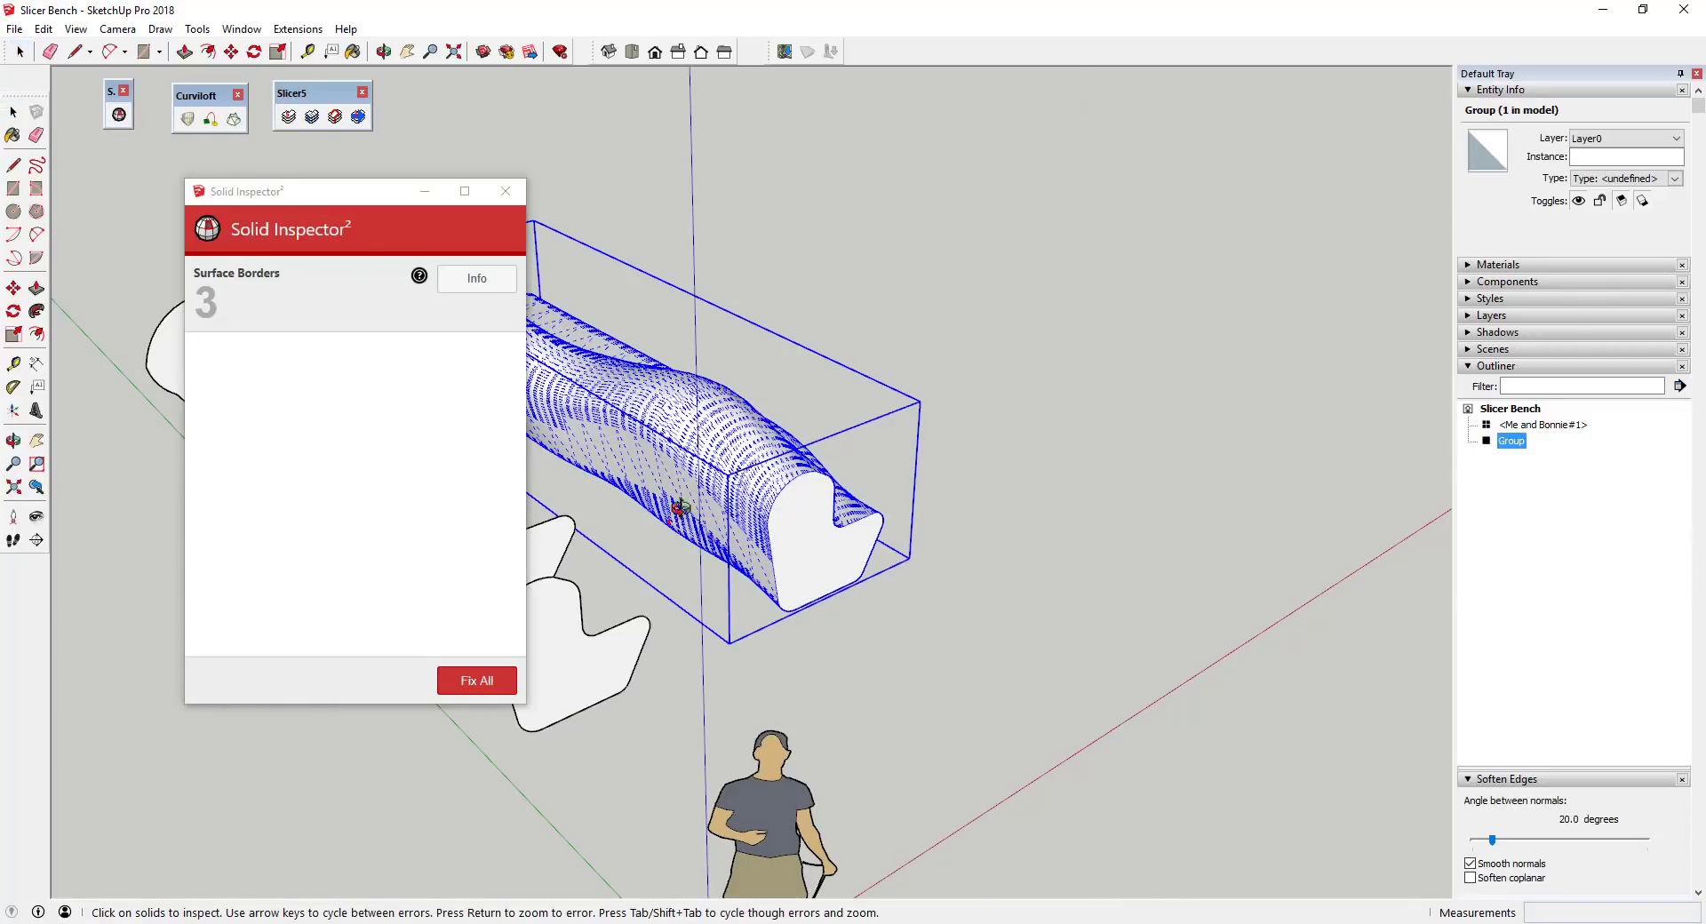
# Leave Solid Inspector and erase the scale figure of the man with the dog
pyautogui.moveTo(680, 507); pyautogui.dragTo(569, 474, button='middle')
pyautogui.scroll(-5, 708, 454)
pyautogui.scroll(2, 568, 474)
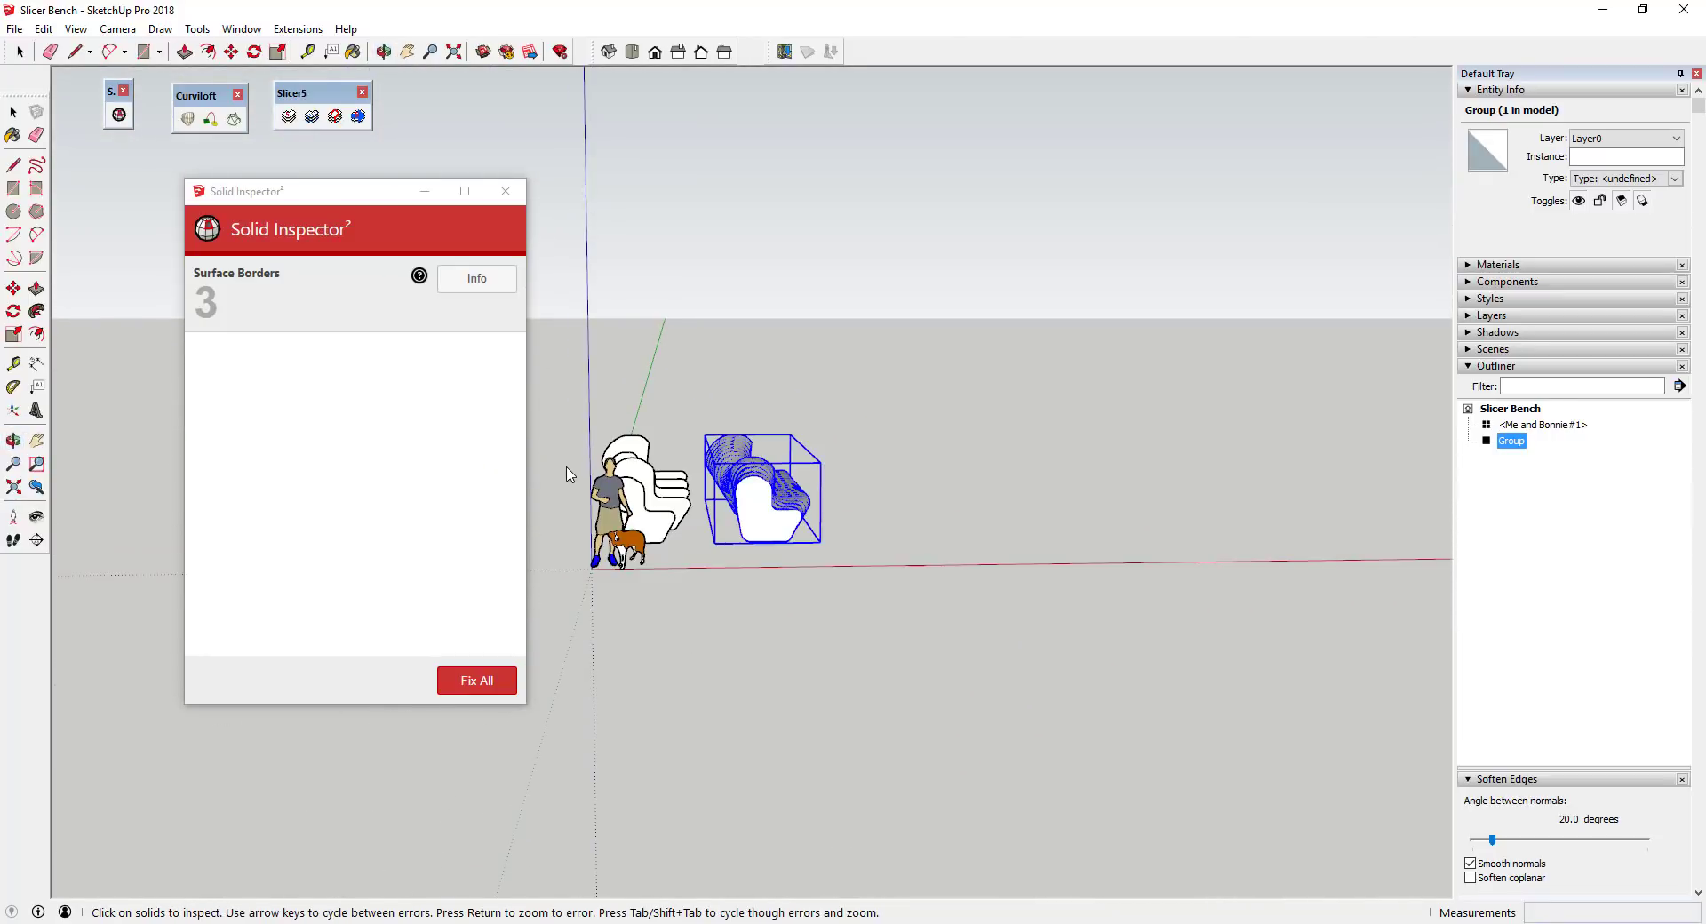
pyautogui.press('space')
pyautogui.moveTo(651, 579); pyautogui.dragTo(692, 594)
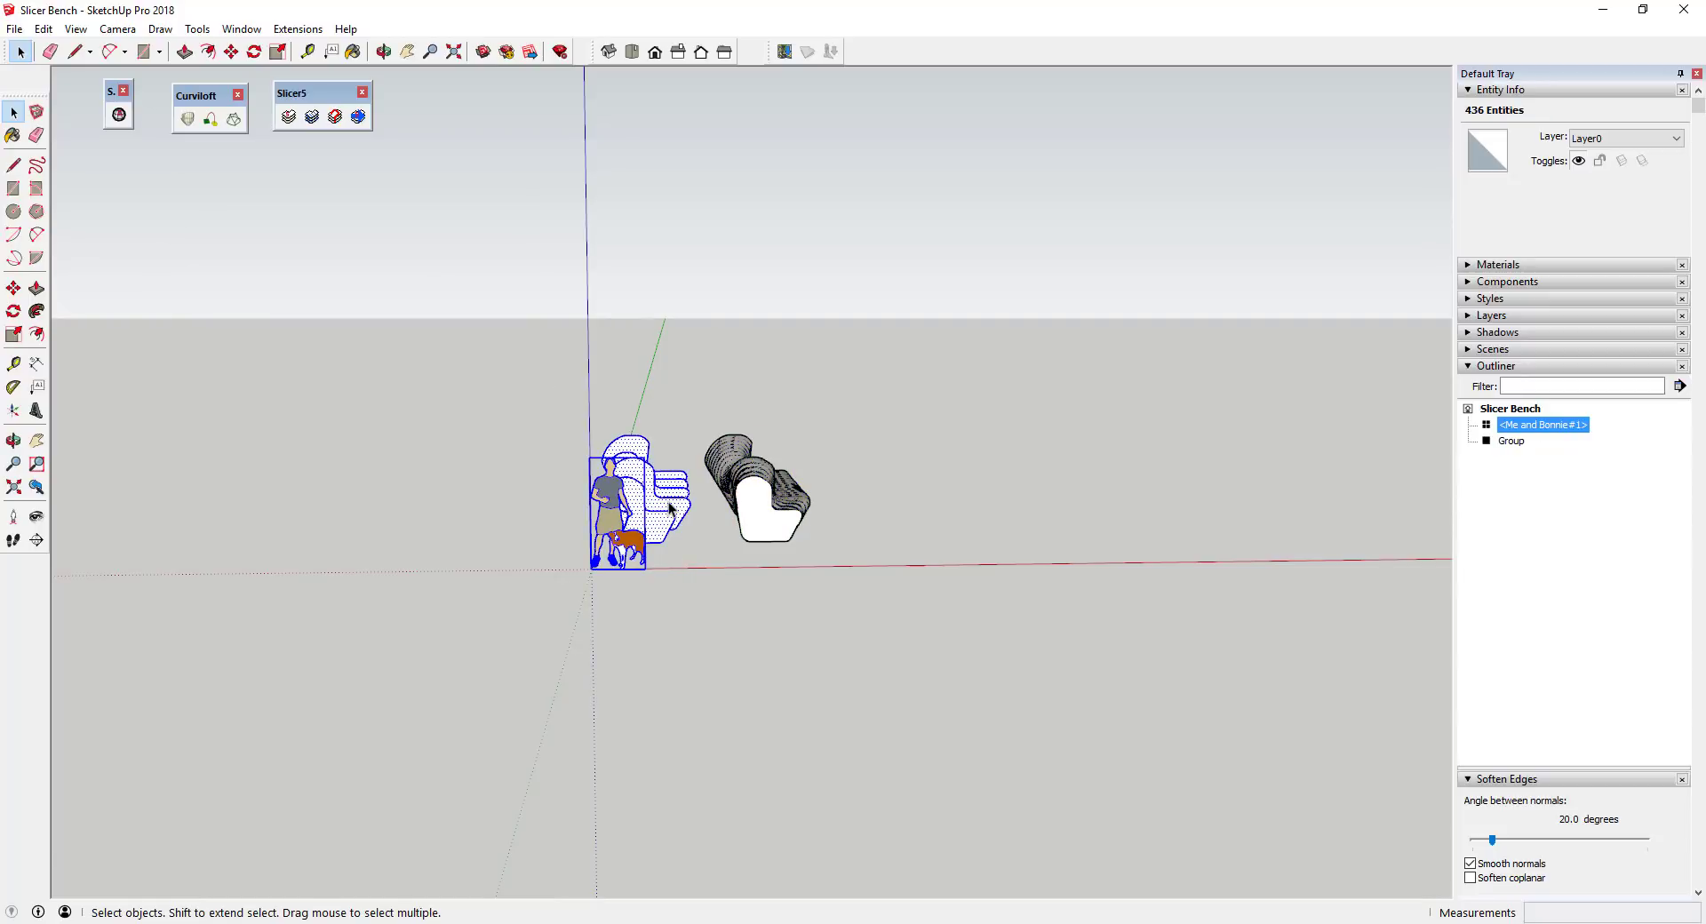
pyautogui.scroll(4, 669, 516)
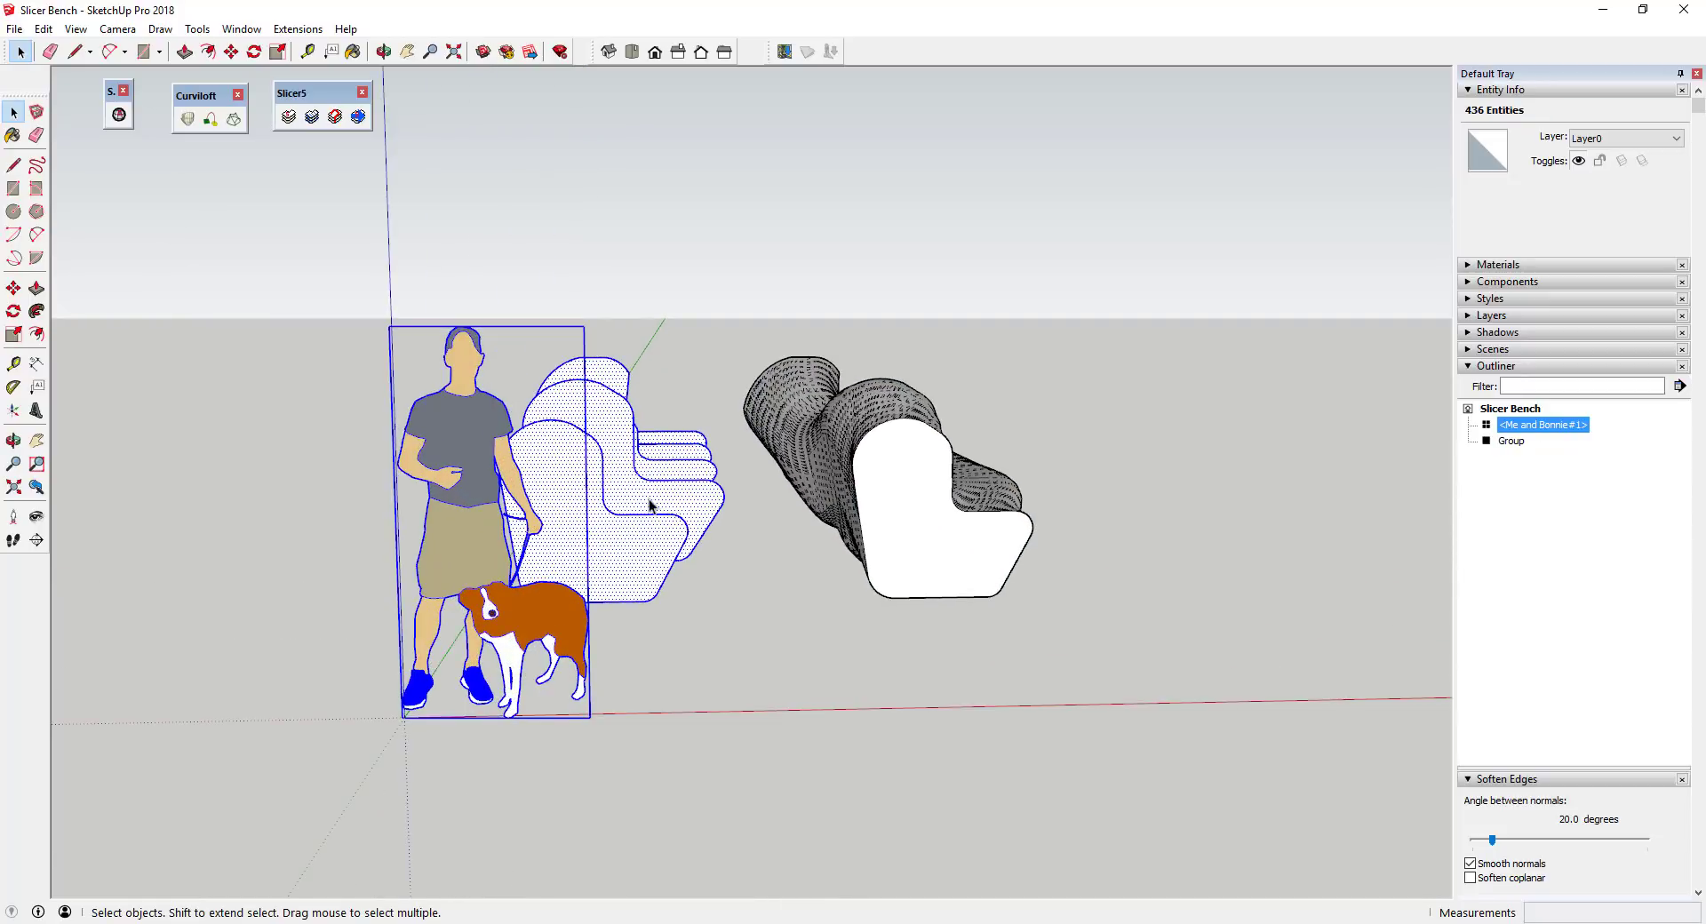
pyautogui.click(481, 326)
pyautogui.press('space')
# Select the loose bench profiles beside the bench and hide them
pyautogui.moveTo(728, 677); pyautogui.dragTo(729, 677)
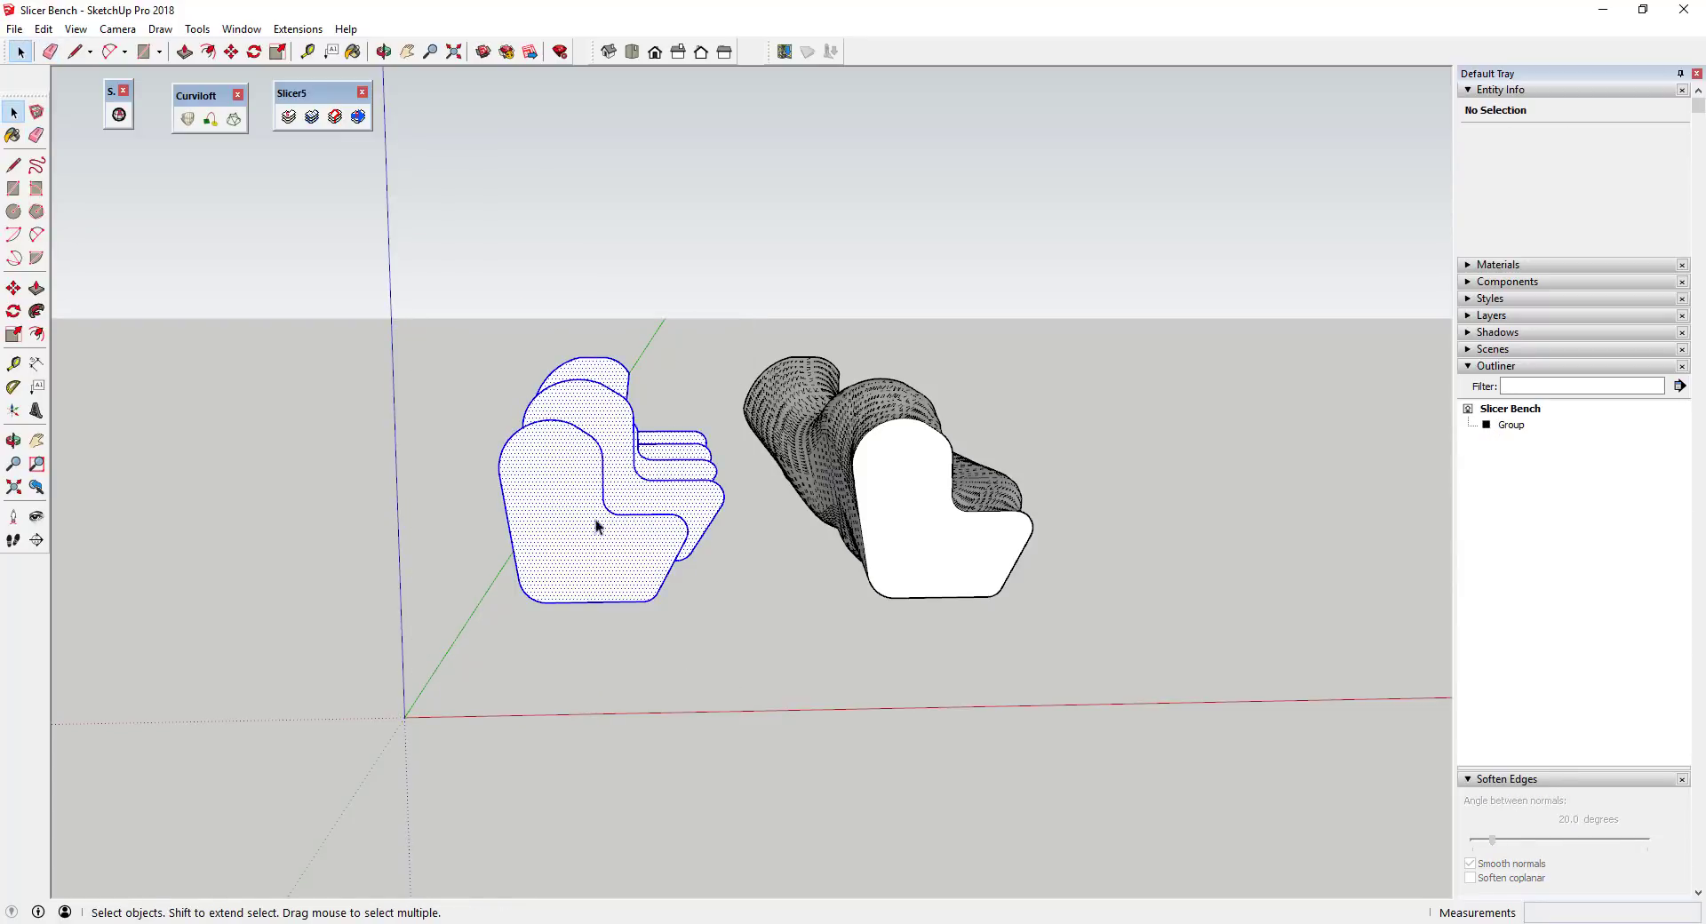
pyautogui.rightClick(596, 520)
pyautogui.click(646, 434)
# Open the bench group and draw a line about 1/16" long across the sliver gap near its underside
pyautogui.scroll(4, 853, 521)
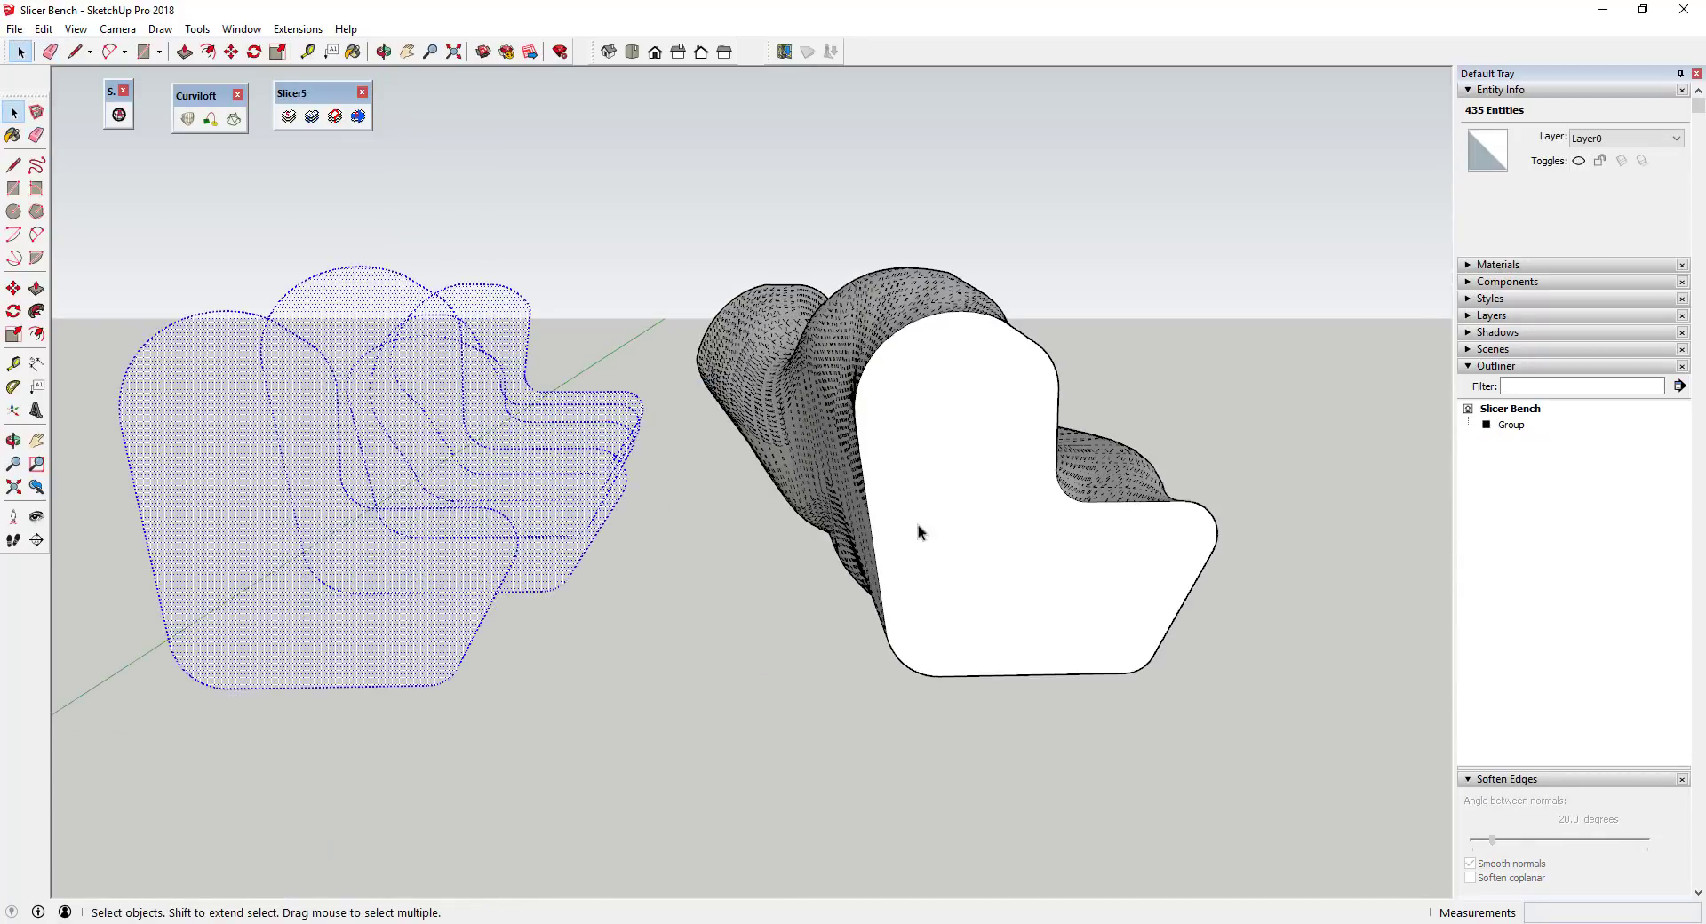
pyautogui.moveTo(919, 528); pyautogui.dragTo(922, 449, button='middle')
pyautogui.scroll(4, 922, 450)
pyautogui.scroll(6, 817, 529)
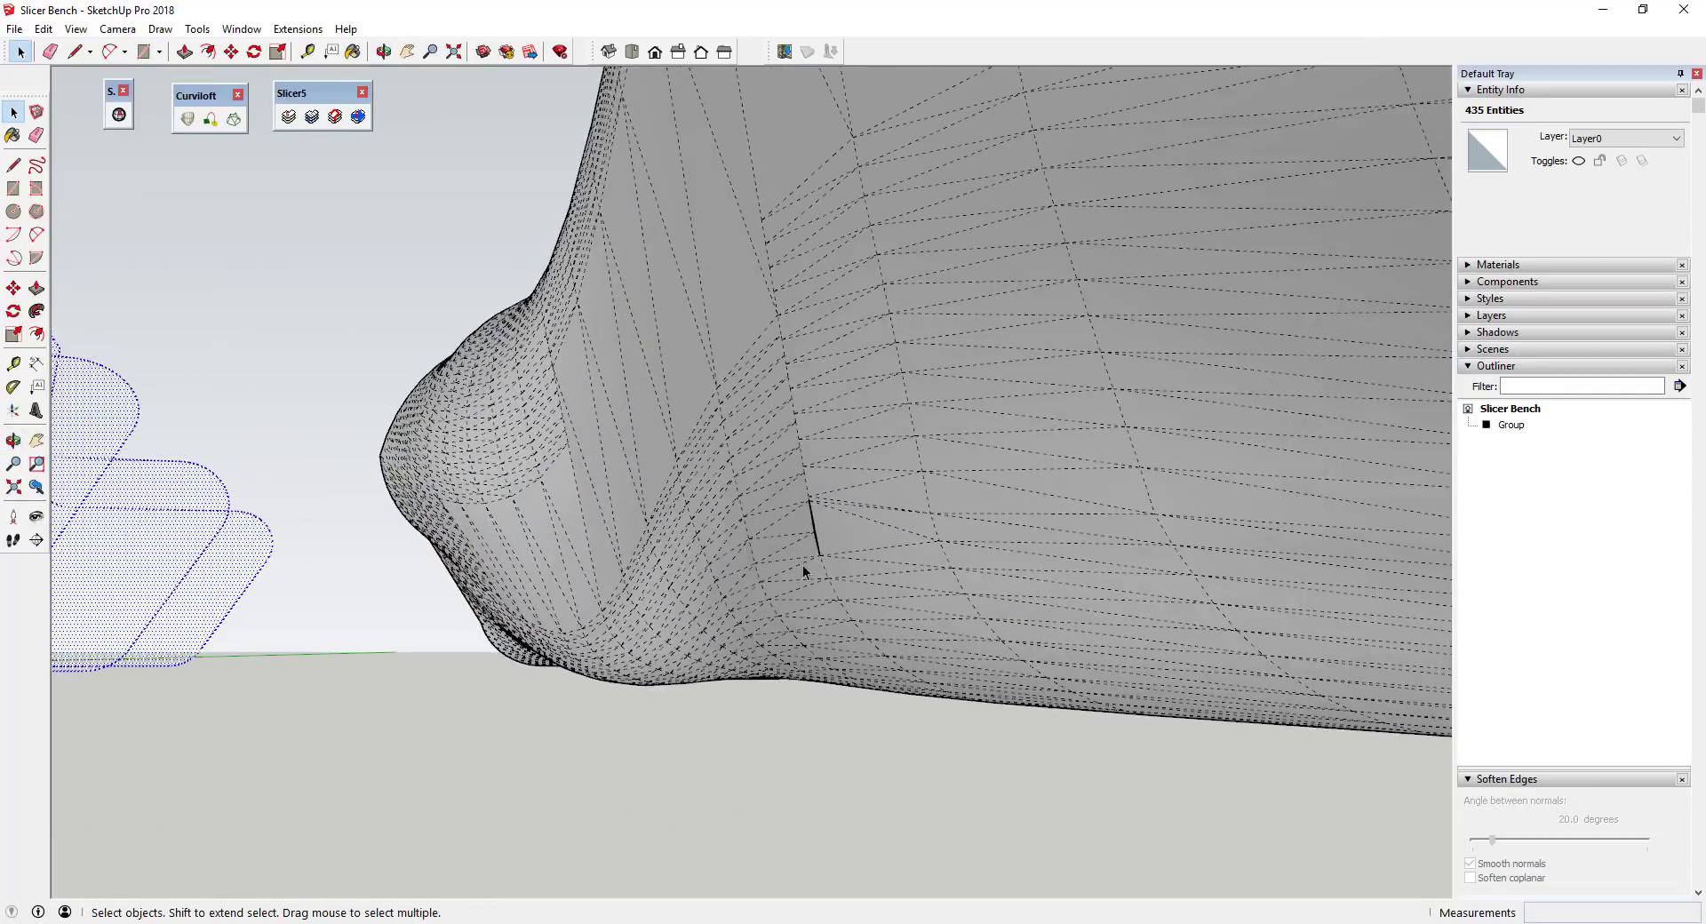
pyautogui.press('Escape')
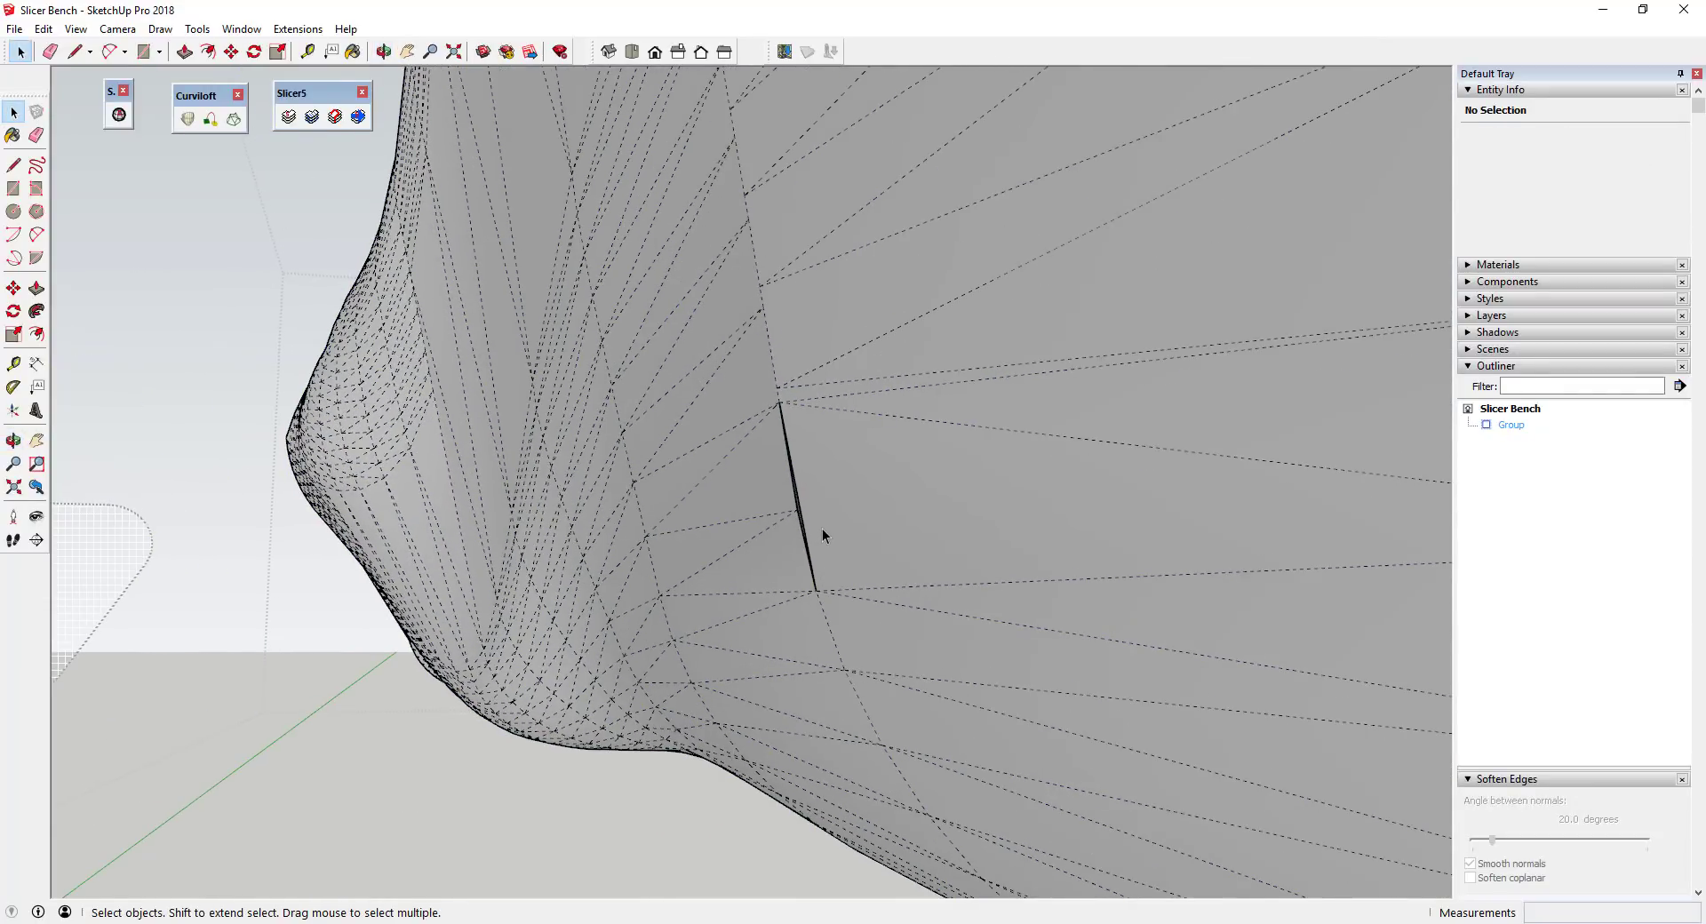
pyautogui.press('l')
pyautogui.scroll(2, 823, 528)
pyautogui.click(791, 500)
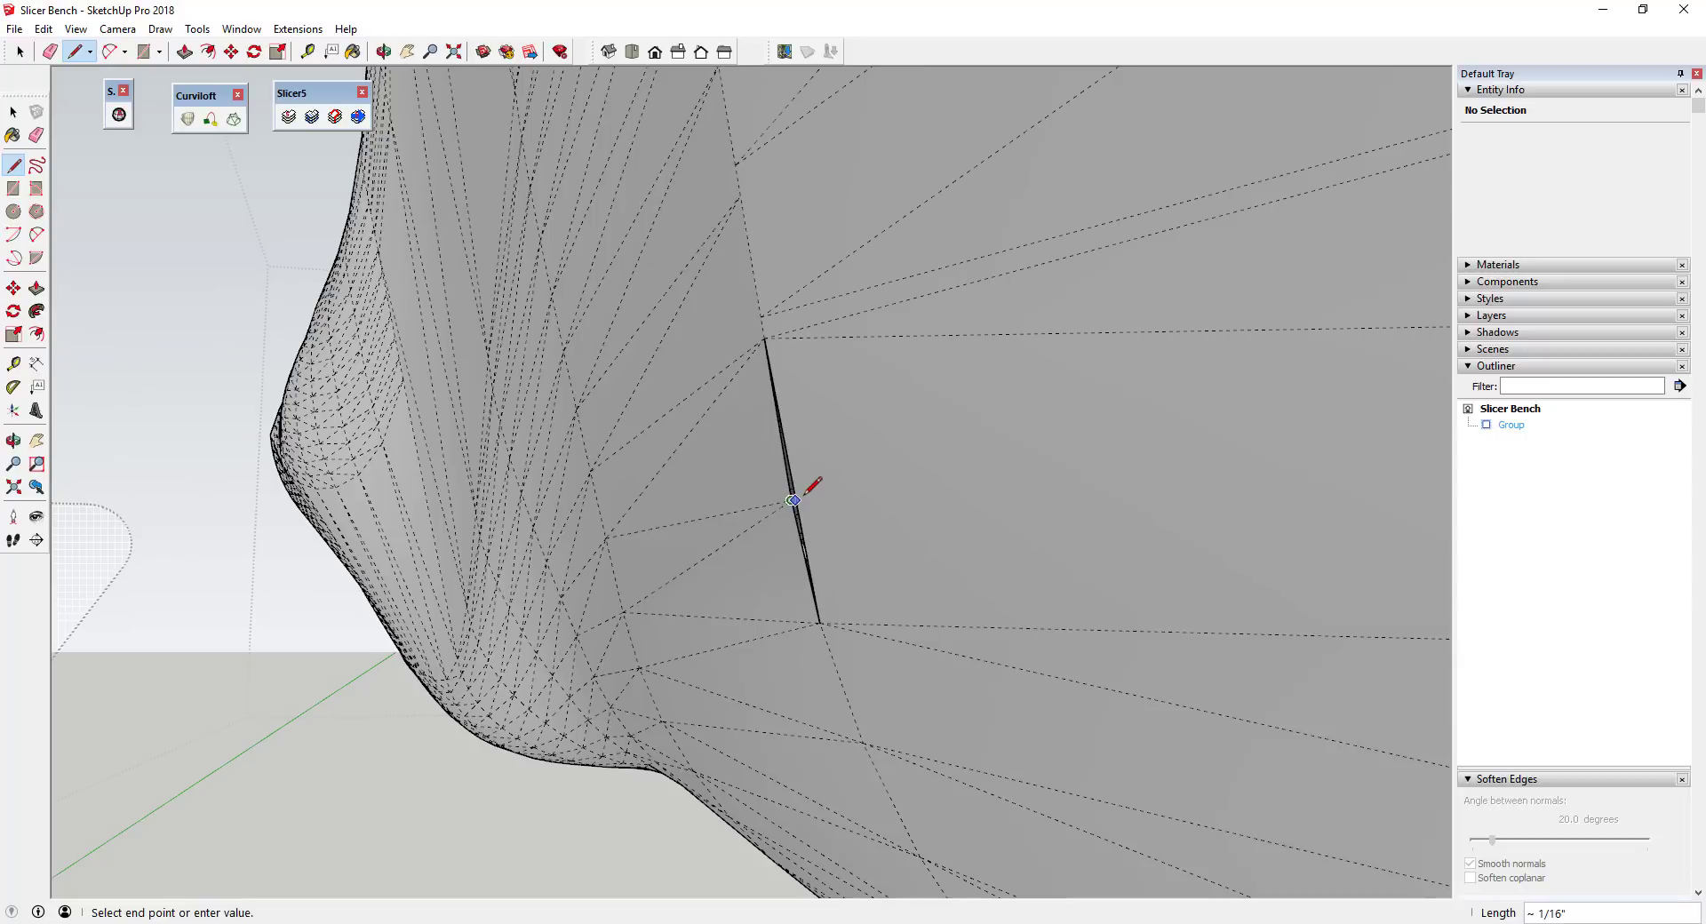
pyautogui.press('space')
# Leave the bench group, reselect it, inspect it with Solid Inspector and zoom to a remaining surface border
pyautogui.scroll(-10, 823, 489)
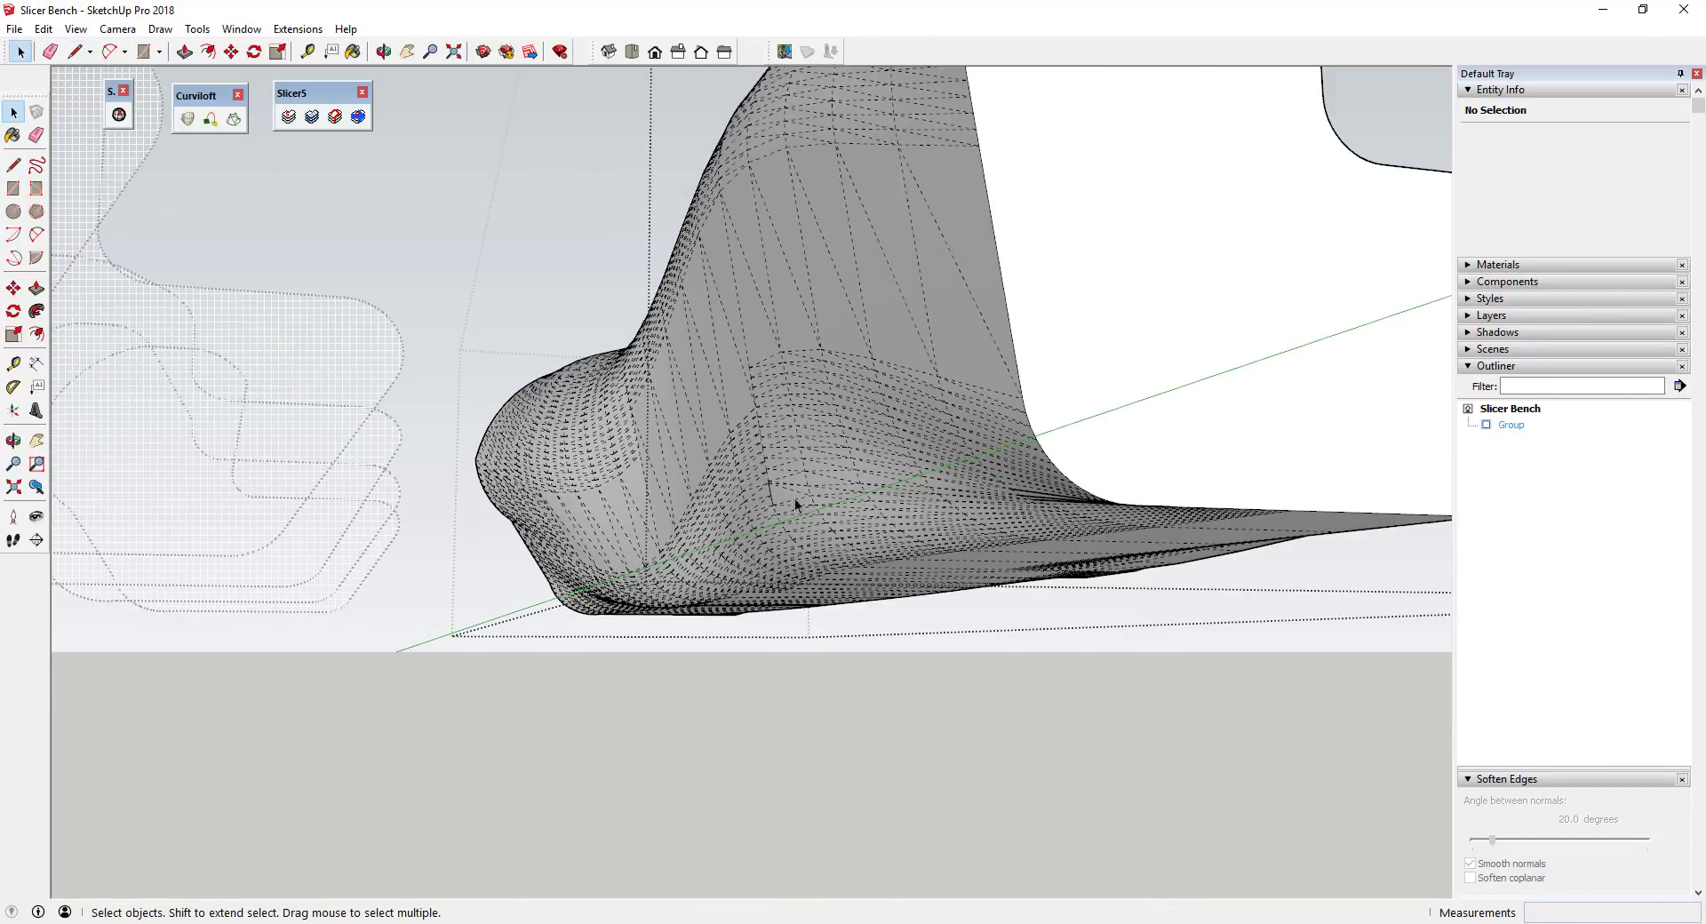
pyautogui.press('Escape')
pyautogui.click(871, 450)
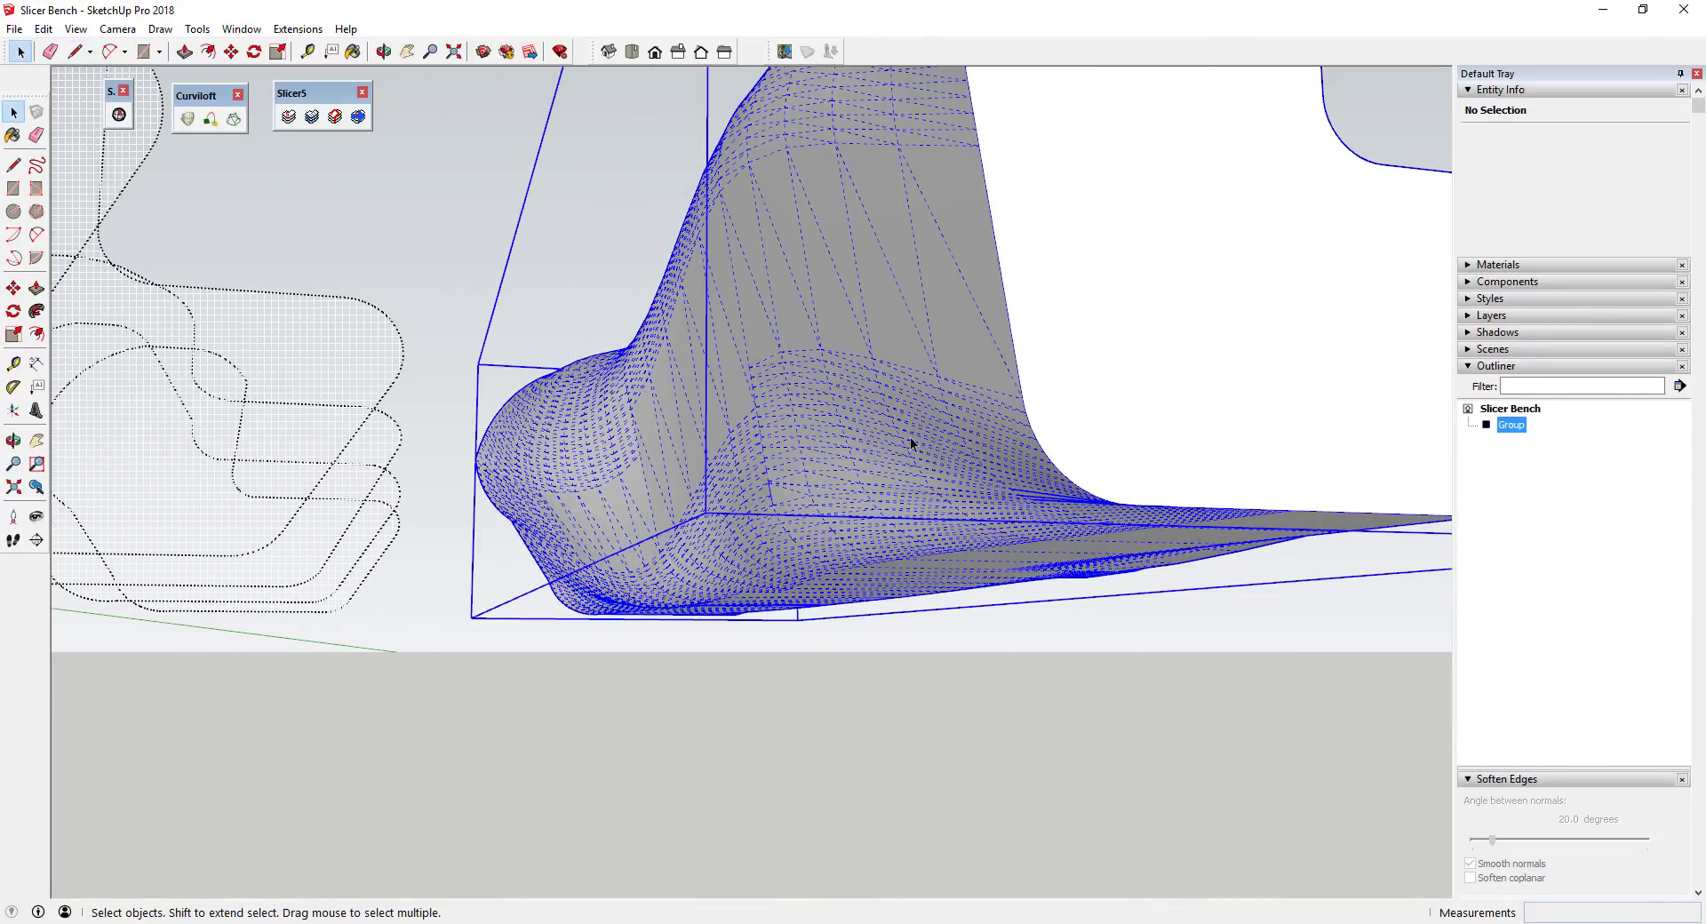
pyautogui.click(118, 115)
pyautogui.moveTo(676, 411); pyautogui.dragTo(1143, 496, button='middle')
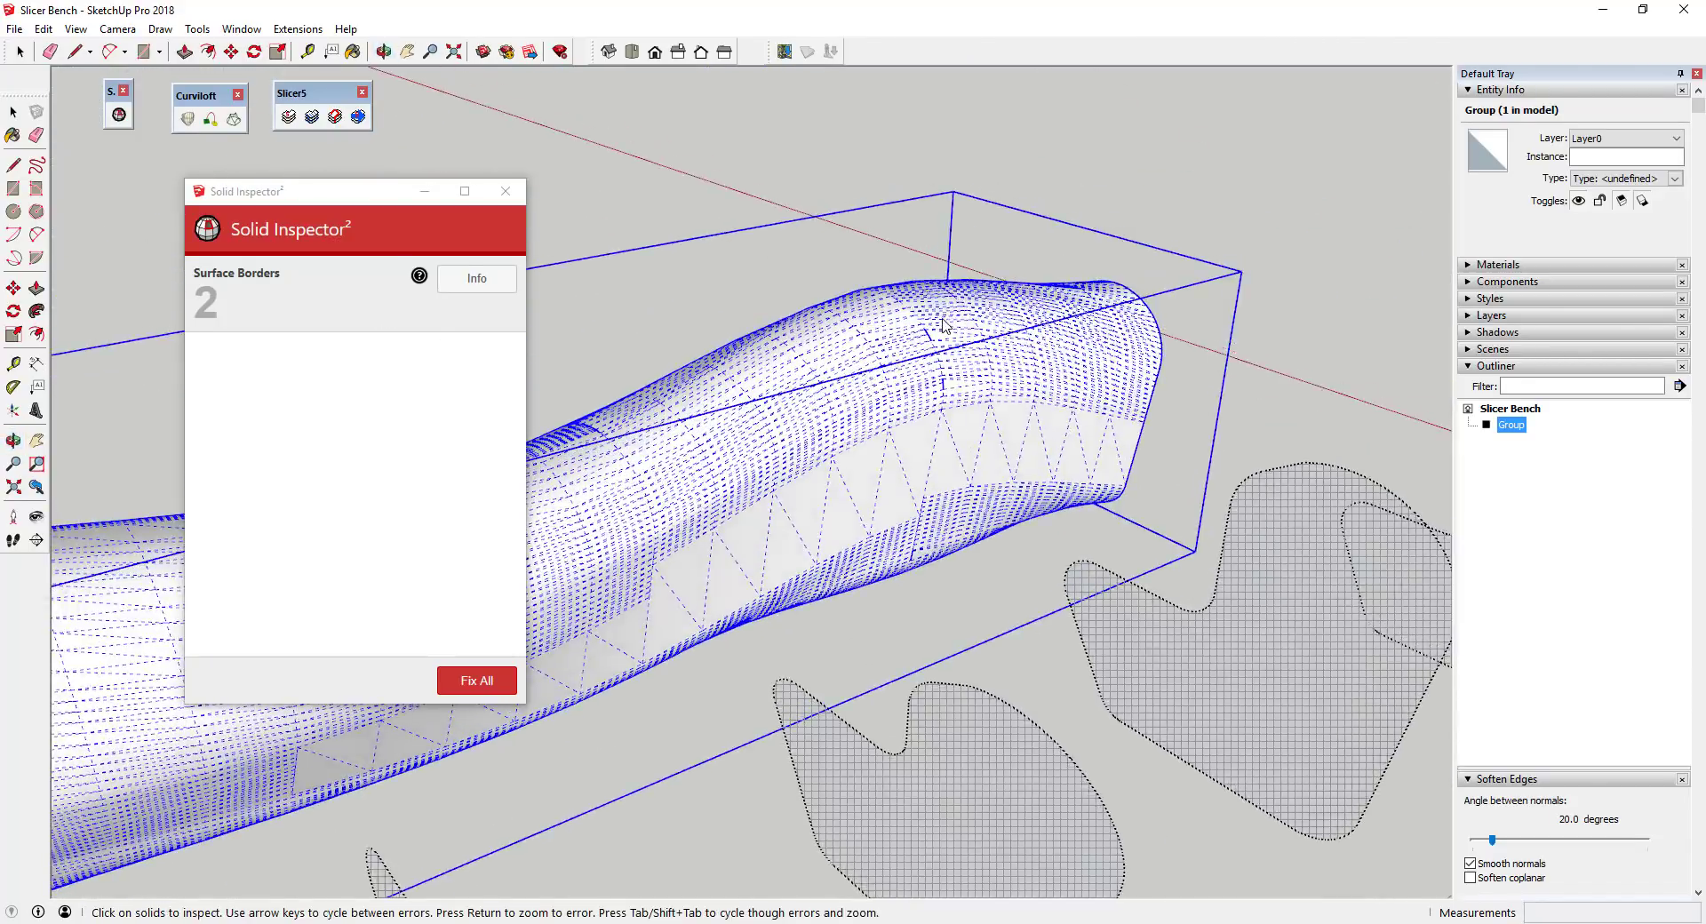
pyautogui.scroll(6, 990, 487)
pyautogui.scroll(-10, 761, 512)
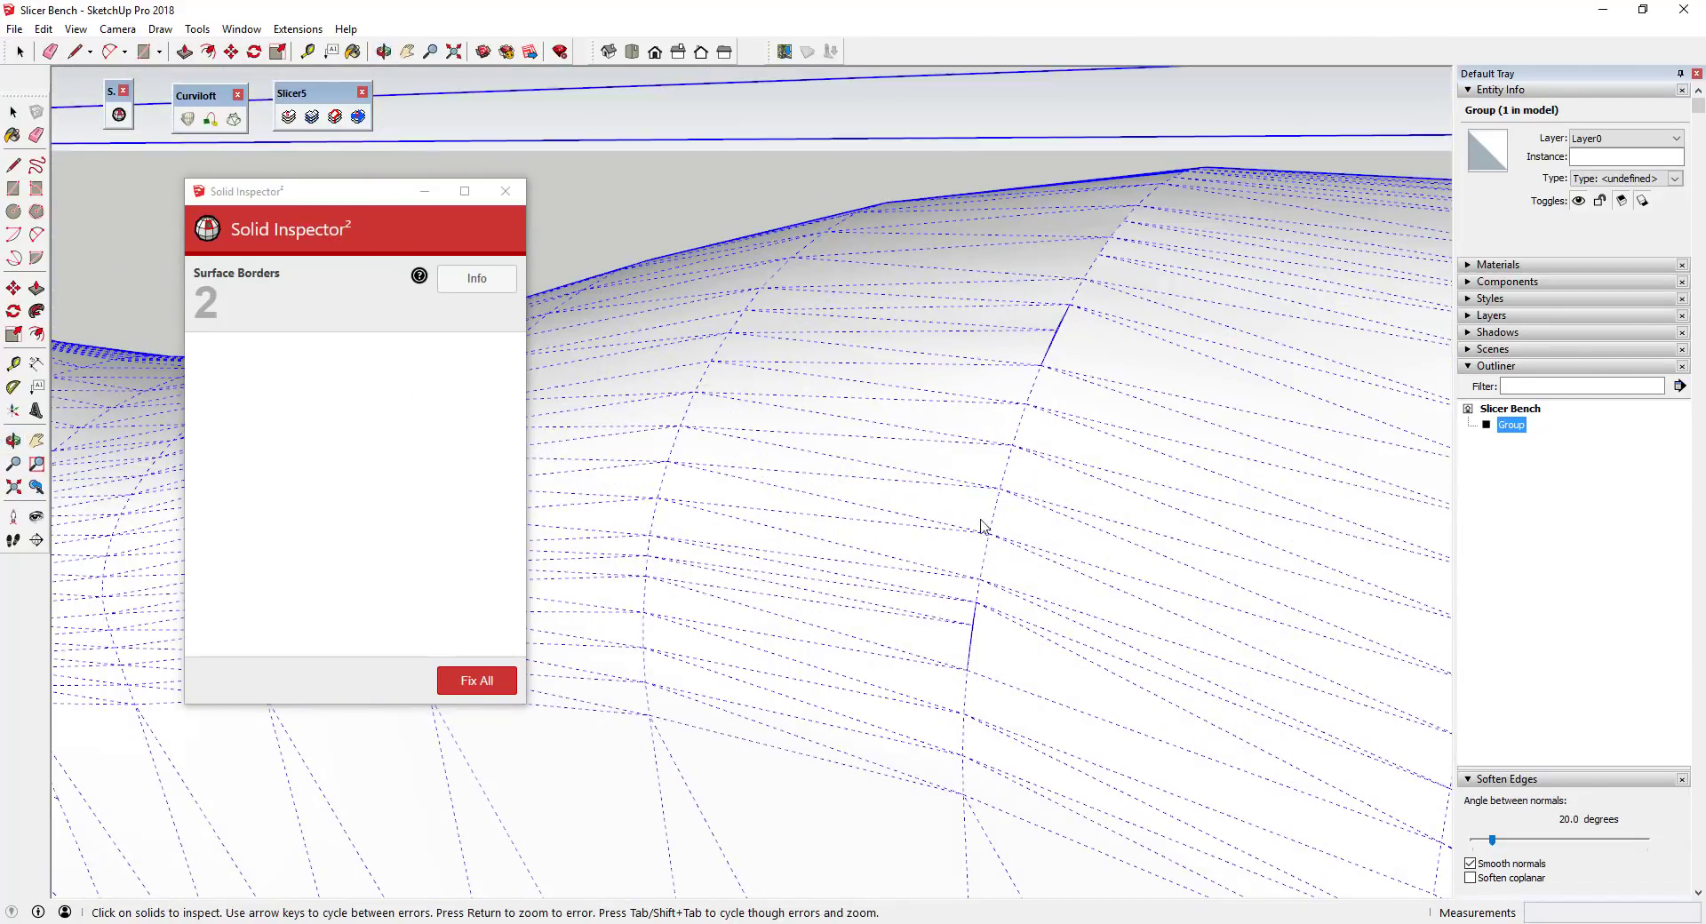
pyautogui.moveTo(831, 531); pyautogui.dragTo(1114, 531, button='middle')
pyautogui.press('Return')
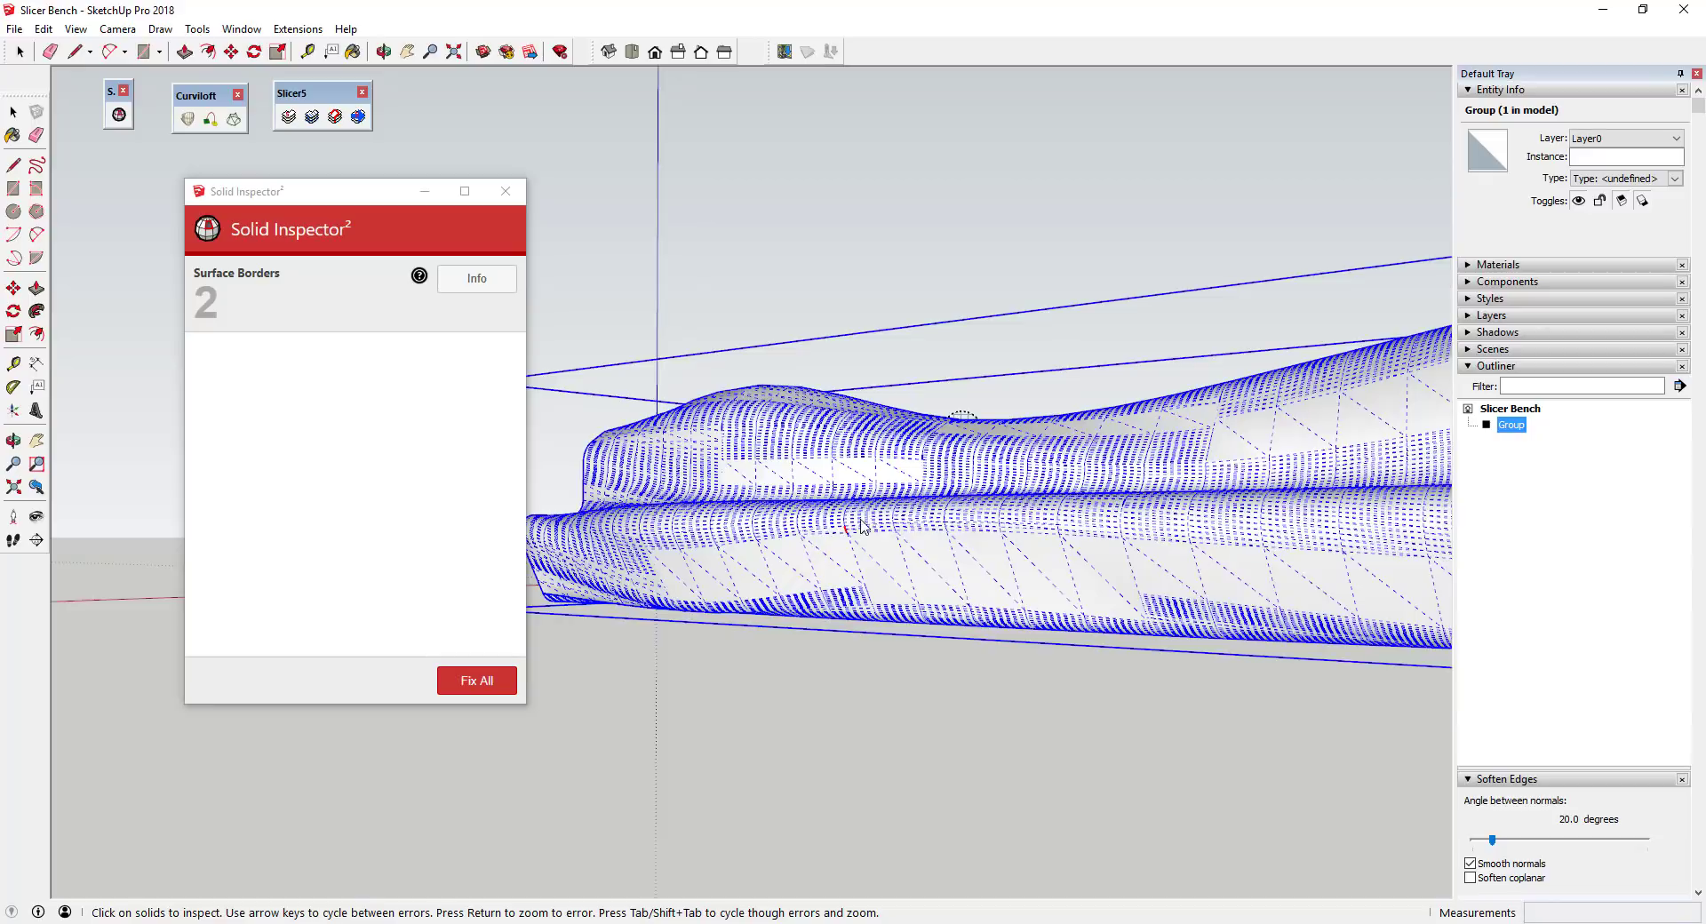
# Open the bench group and draw a short line across the sliver gap near the front edge of the seat
pyautogui.moveTo(837, 546); pyautogui.dragTo(669, 528, button='middle')
pyautogui.scroll(6, 683, 523)
pyautogui.press('space')
pyautogui.click(646, 464)
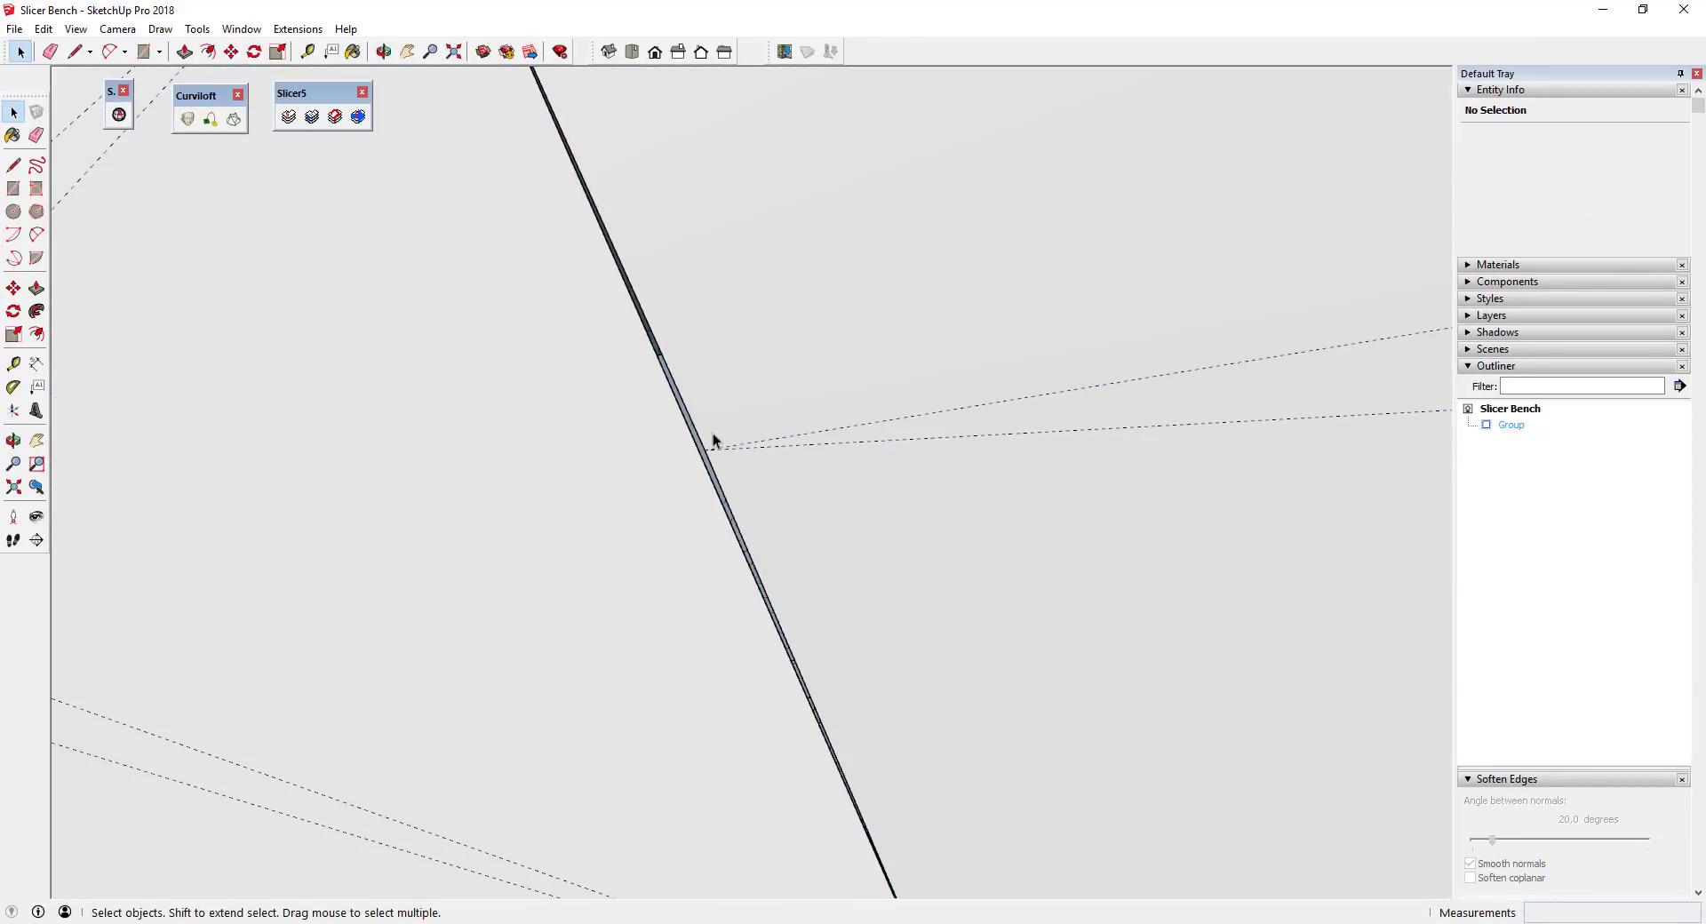
pyautogui.press('l')
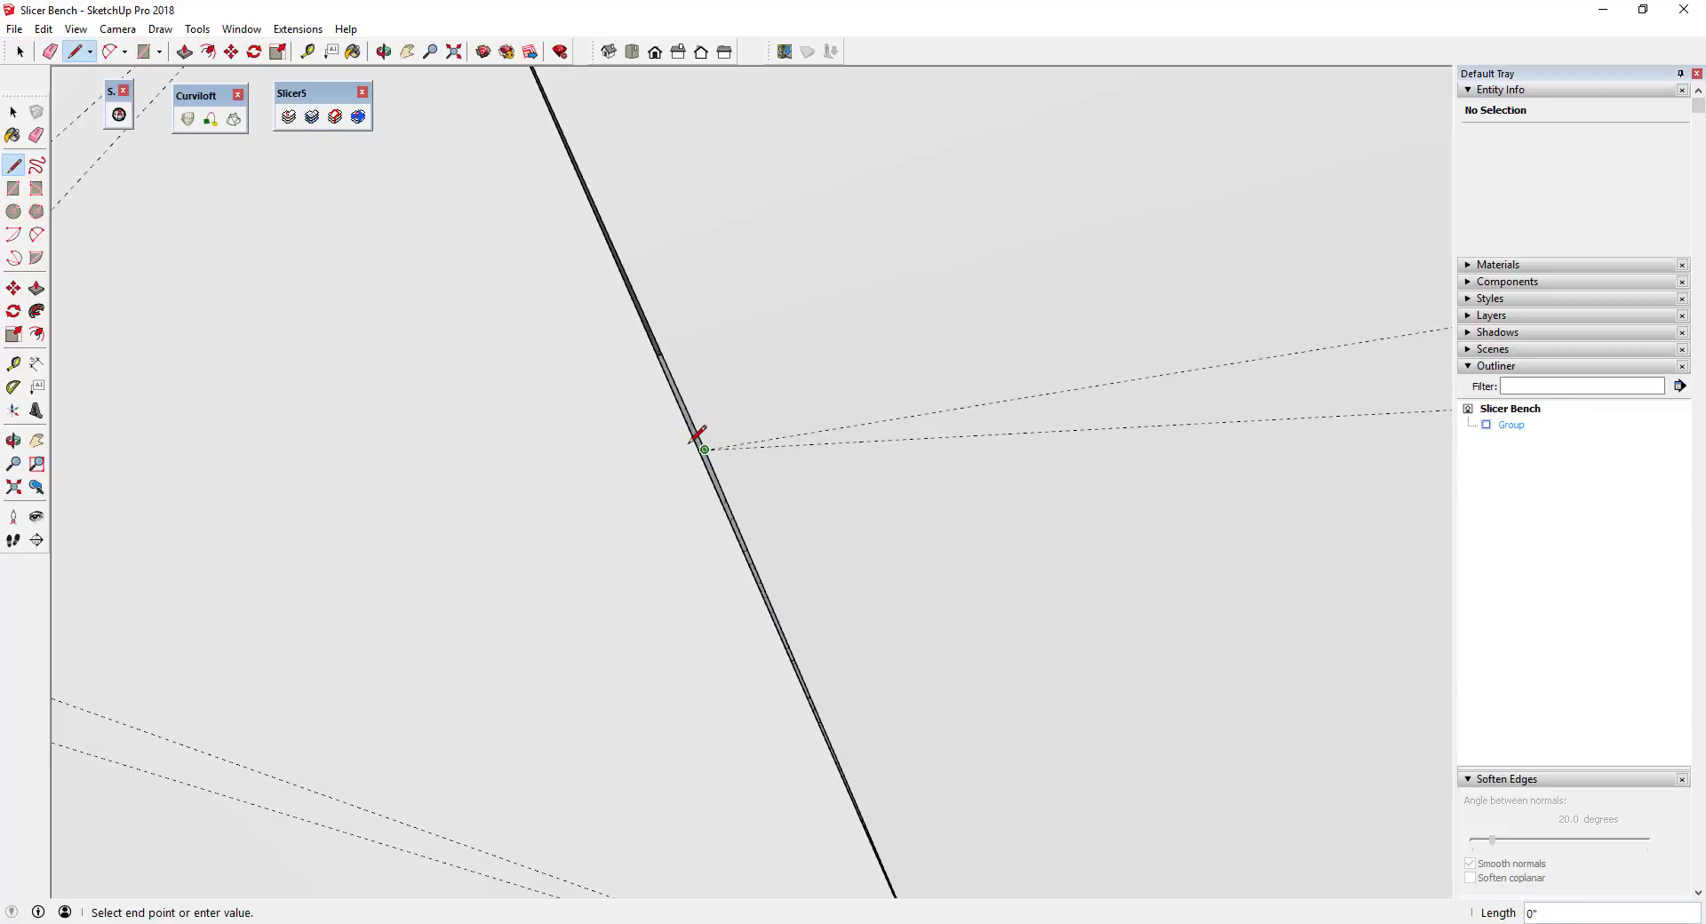
pyautogui.scroll(-6, 698, 446)
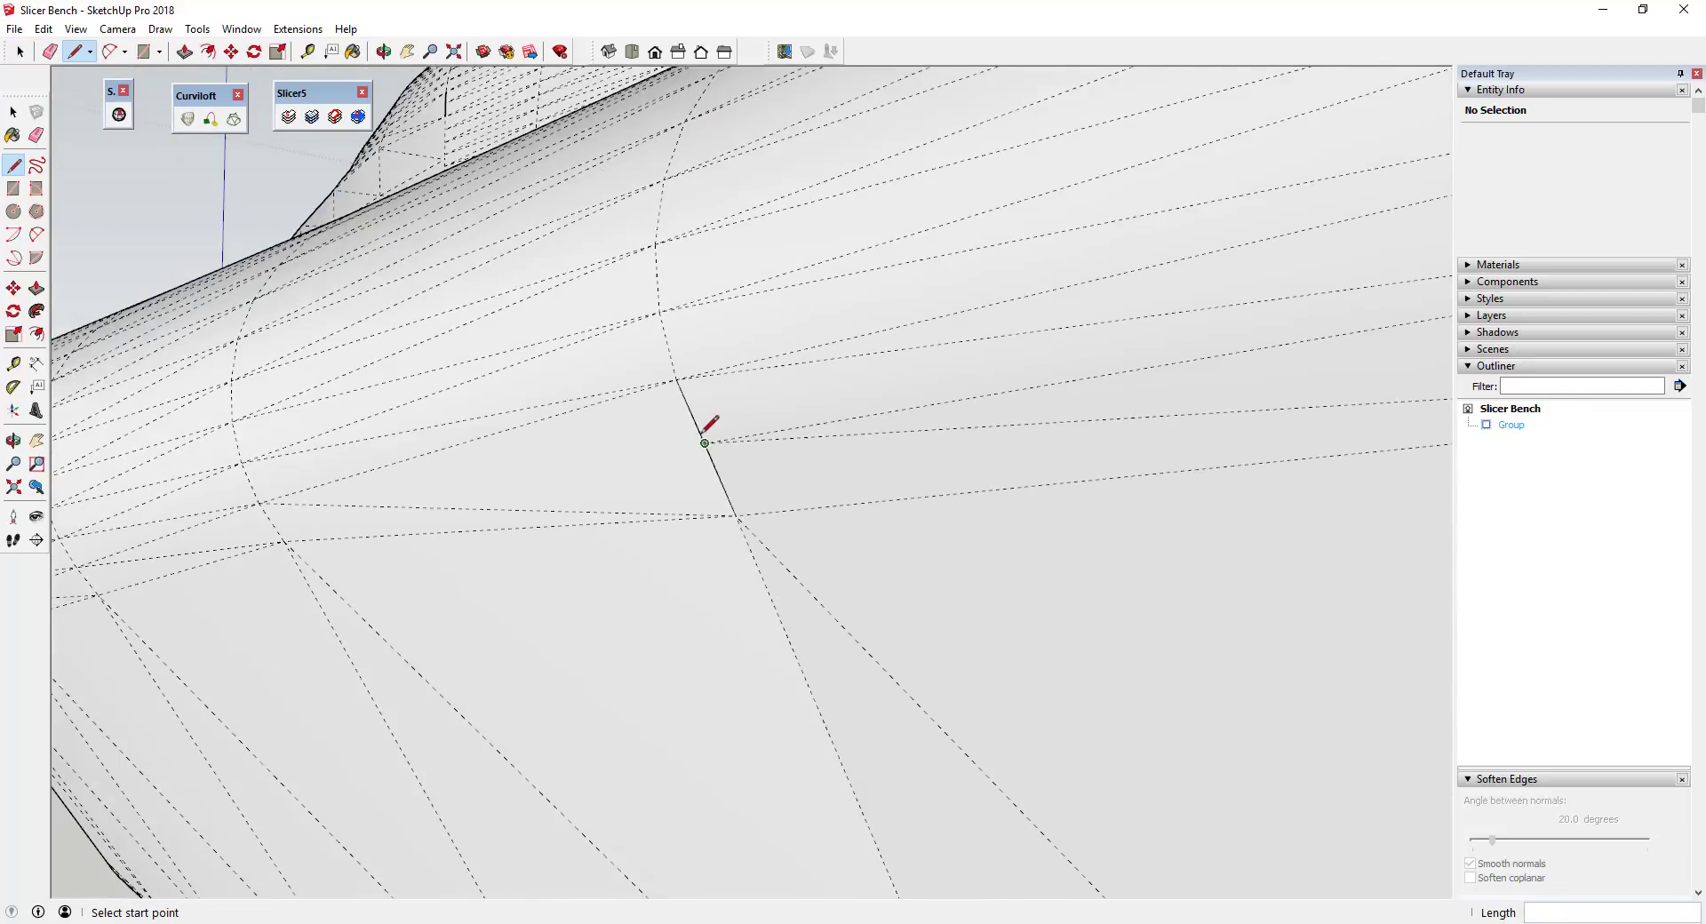
pyautogui.press('space')
# Leave the bench group, select it and run Solid Inspector on it again
pyautogui.scroll(-6, 672, 444)
pyautogui.hotkey('ctrl', 'a')
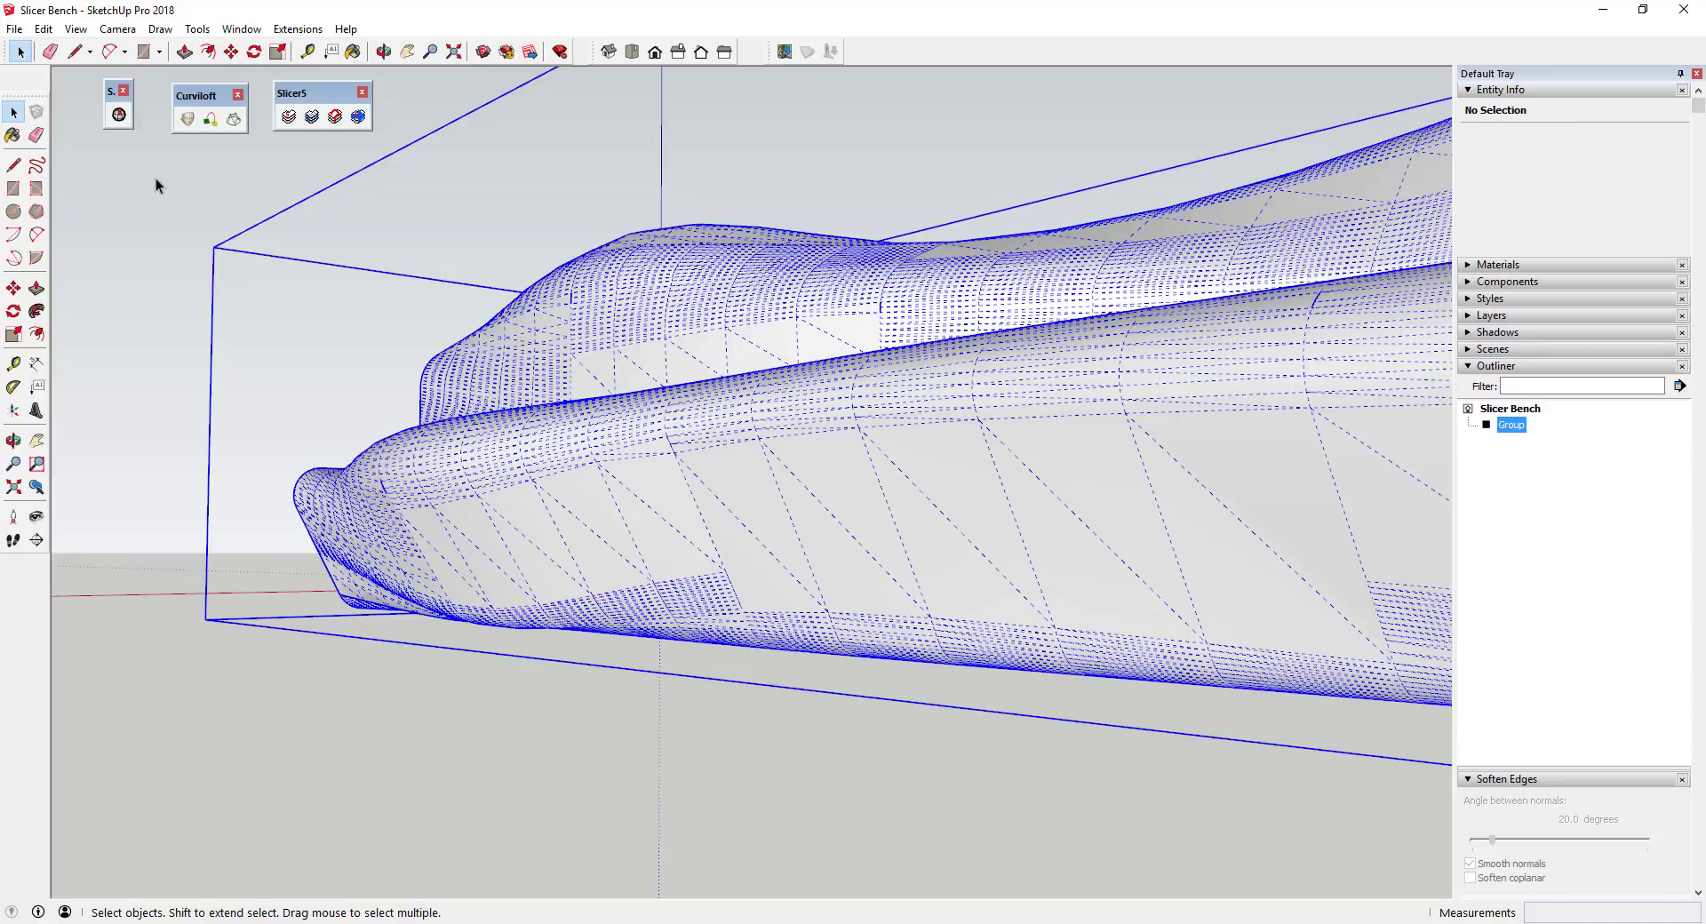
pyautogui.click(119, 114)
pyautogui.moveTo(833, 538); pyautogui.dragTo(1182, 497, button='middle')
# Turn off hidden geometry and locate the remaining surface border on the bench's lower side
pyautogui.click(75, 29)
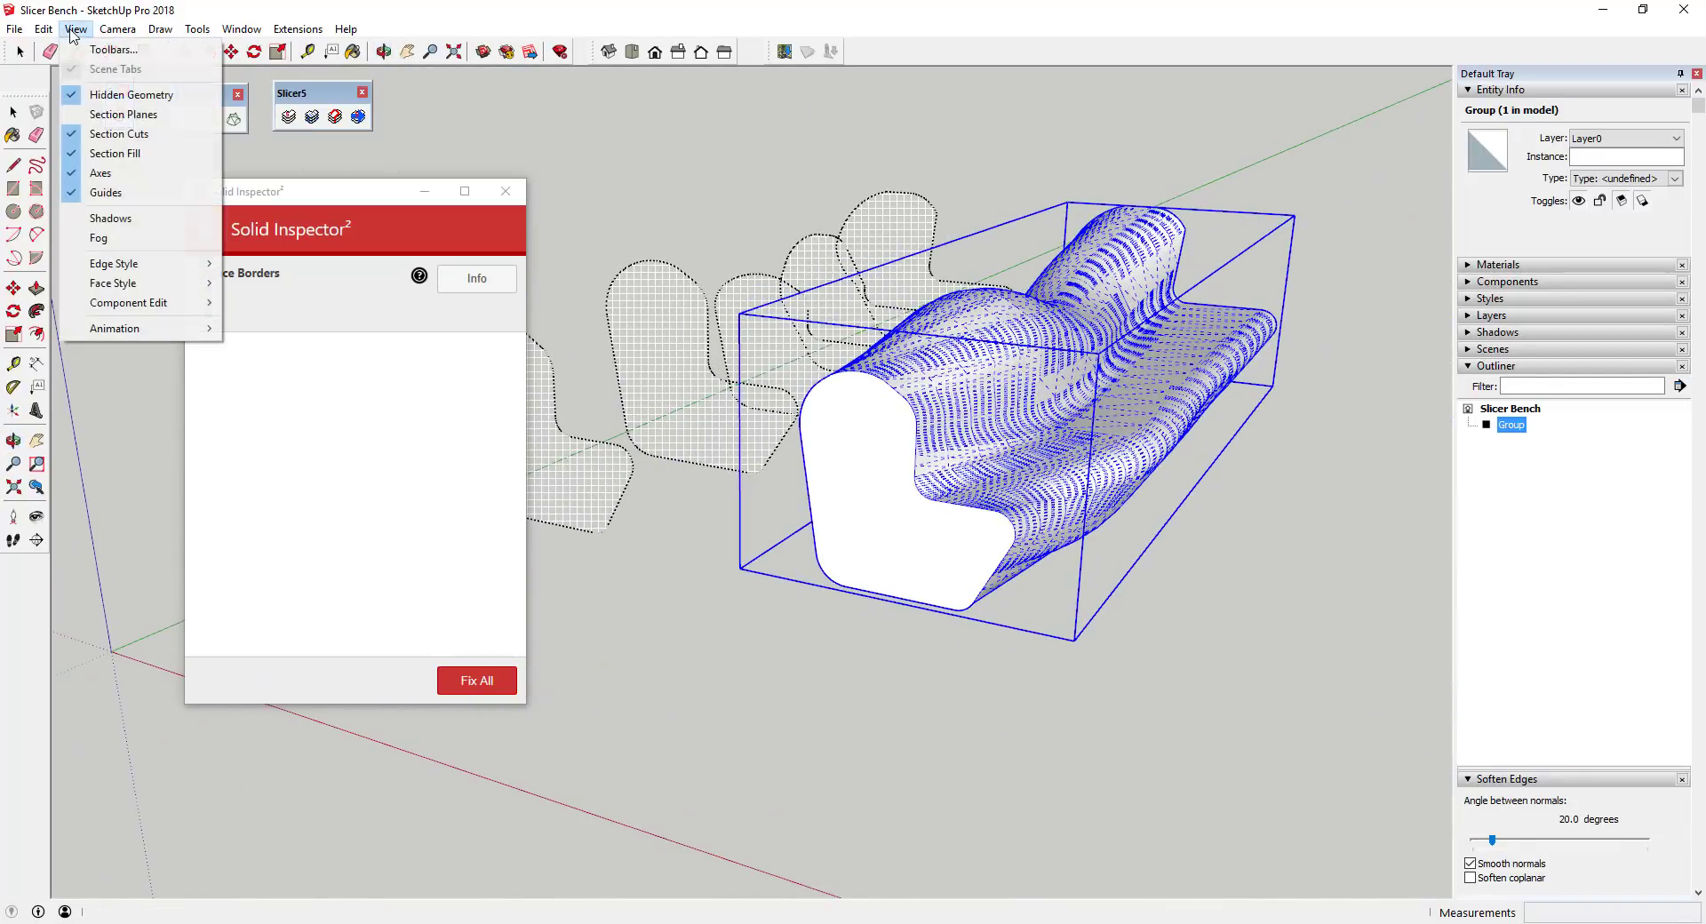
pyautogui.click(118, 104)
pyautogui.moveTo(1013, 488); pyautogui.dragTo(549, 451, button='middle')
pyautogui.moveTo(898, 483); pyautogui.dragTo(1148, 106, button='middle')
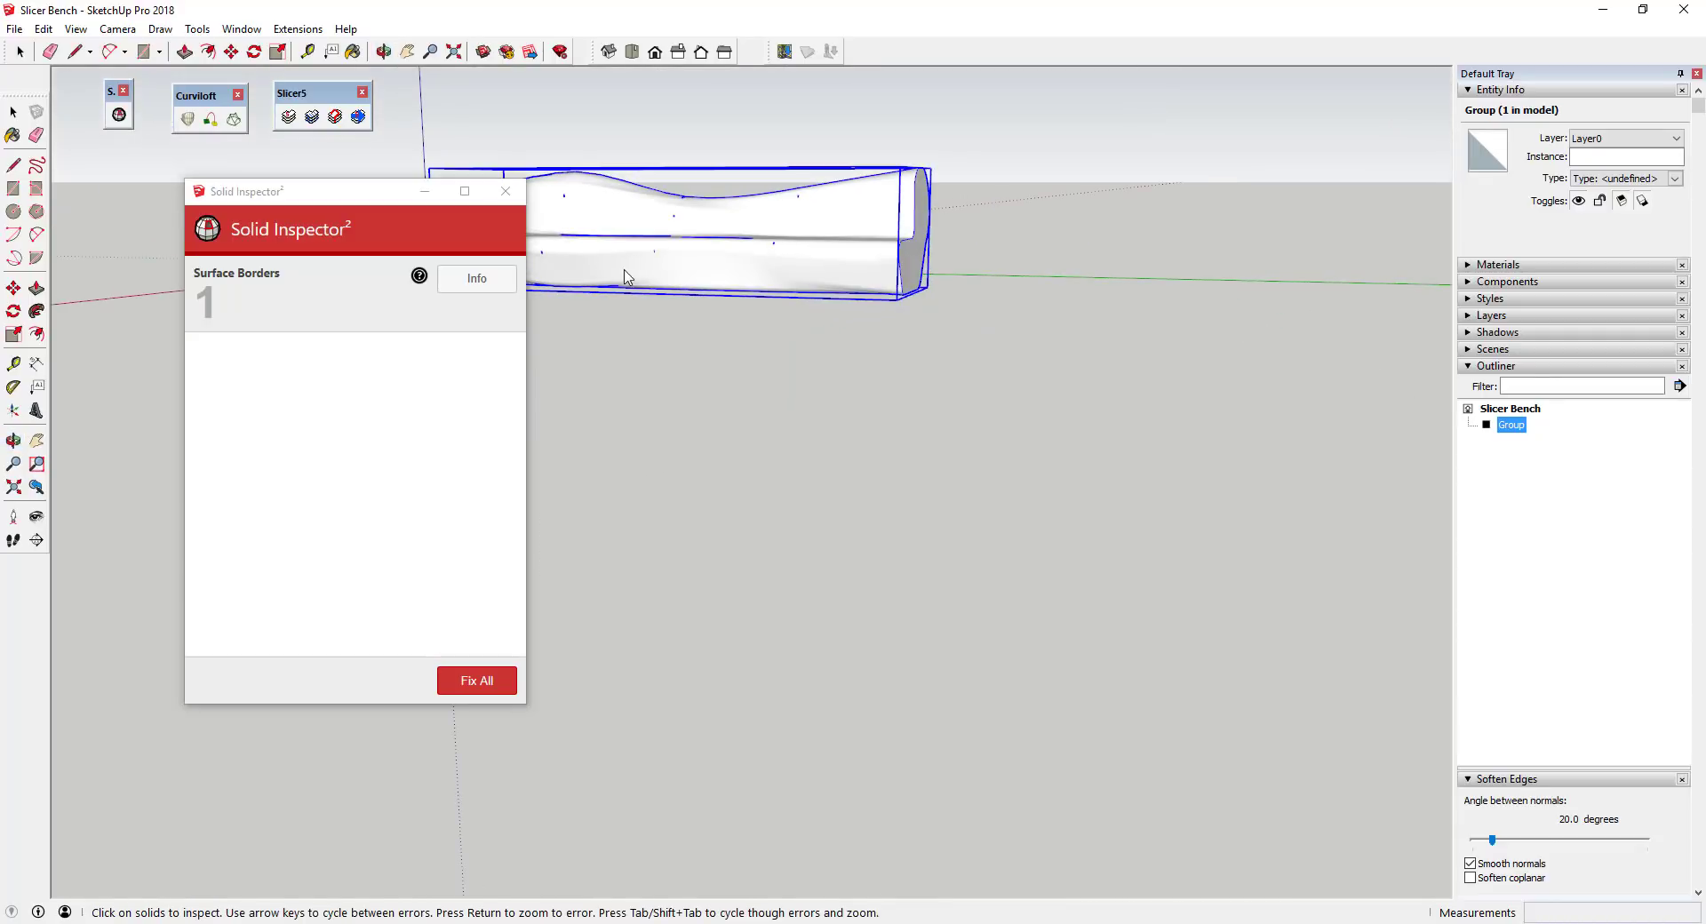
pyautogui.moveTo(627, 276); pyautogui.dragTo(1127, 403, button='middle')
pyautogui.scroll(3, 976, 449)
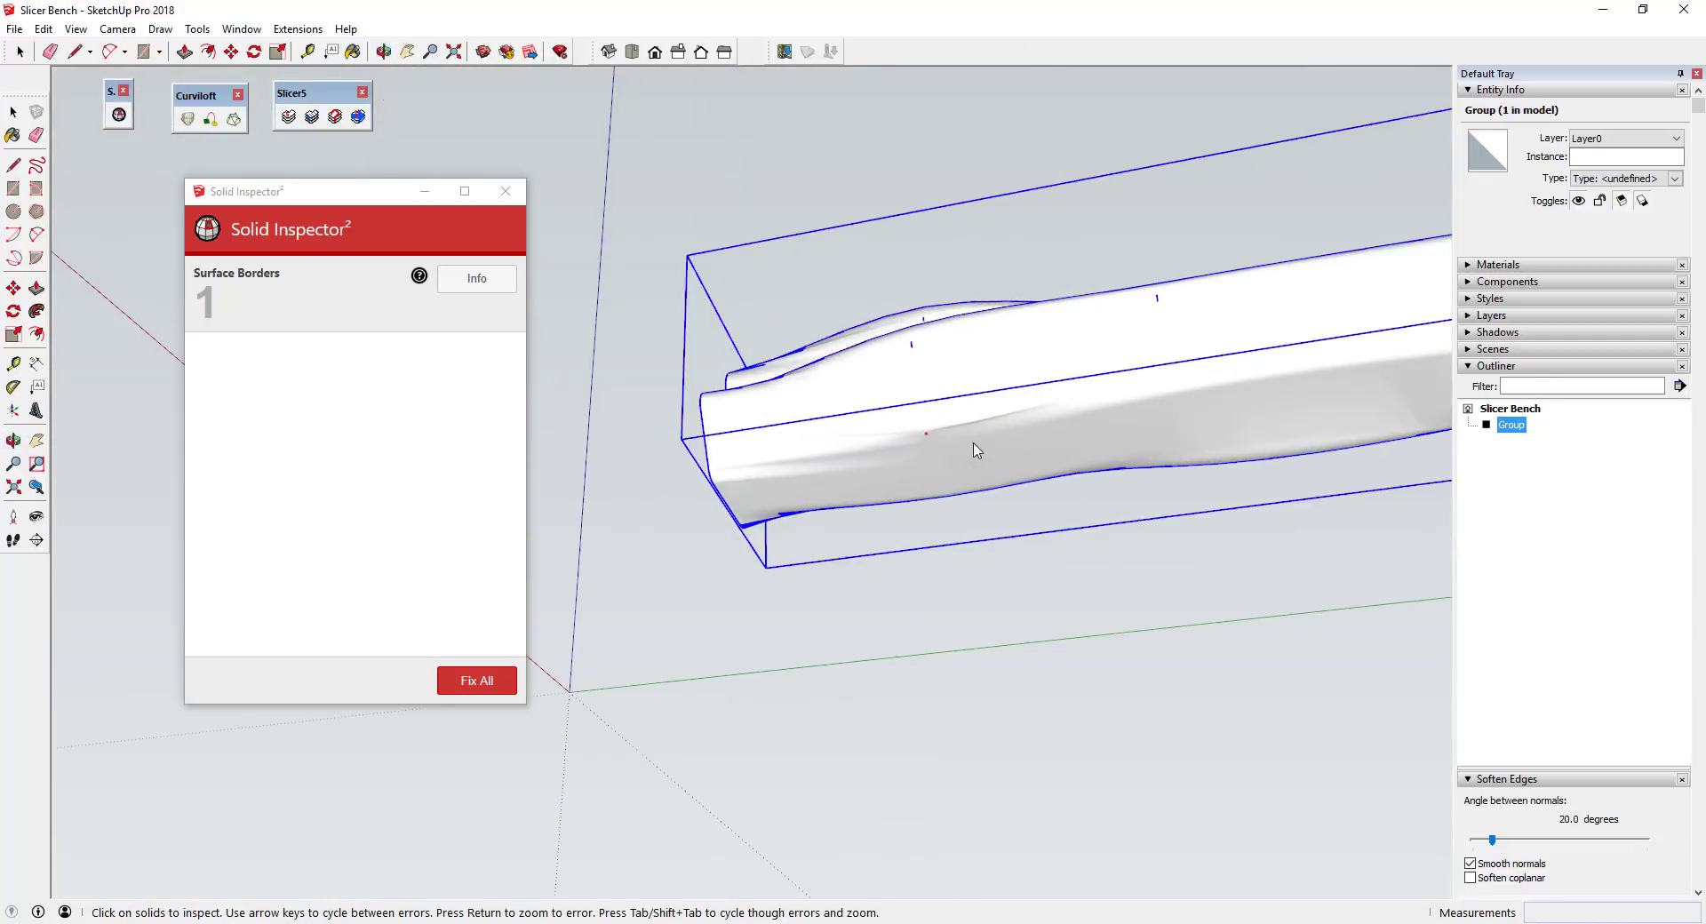
pyautogui.scroll(5, 925, 430)
pyautogui.moveTo(925, 436); pyautogui.dragTo(896, 493, button='middle')
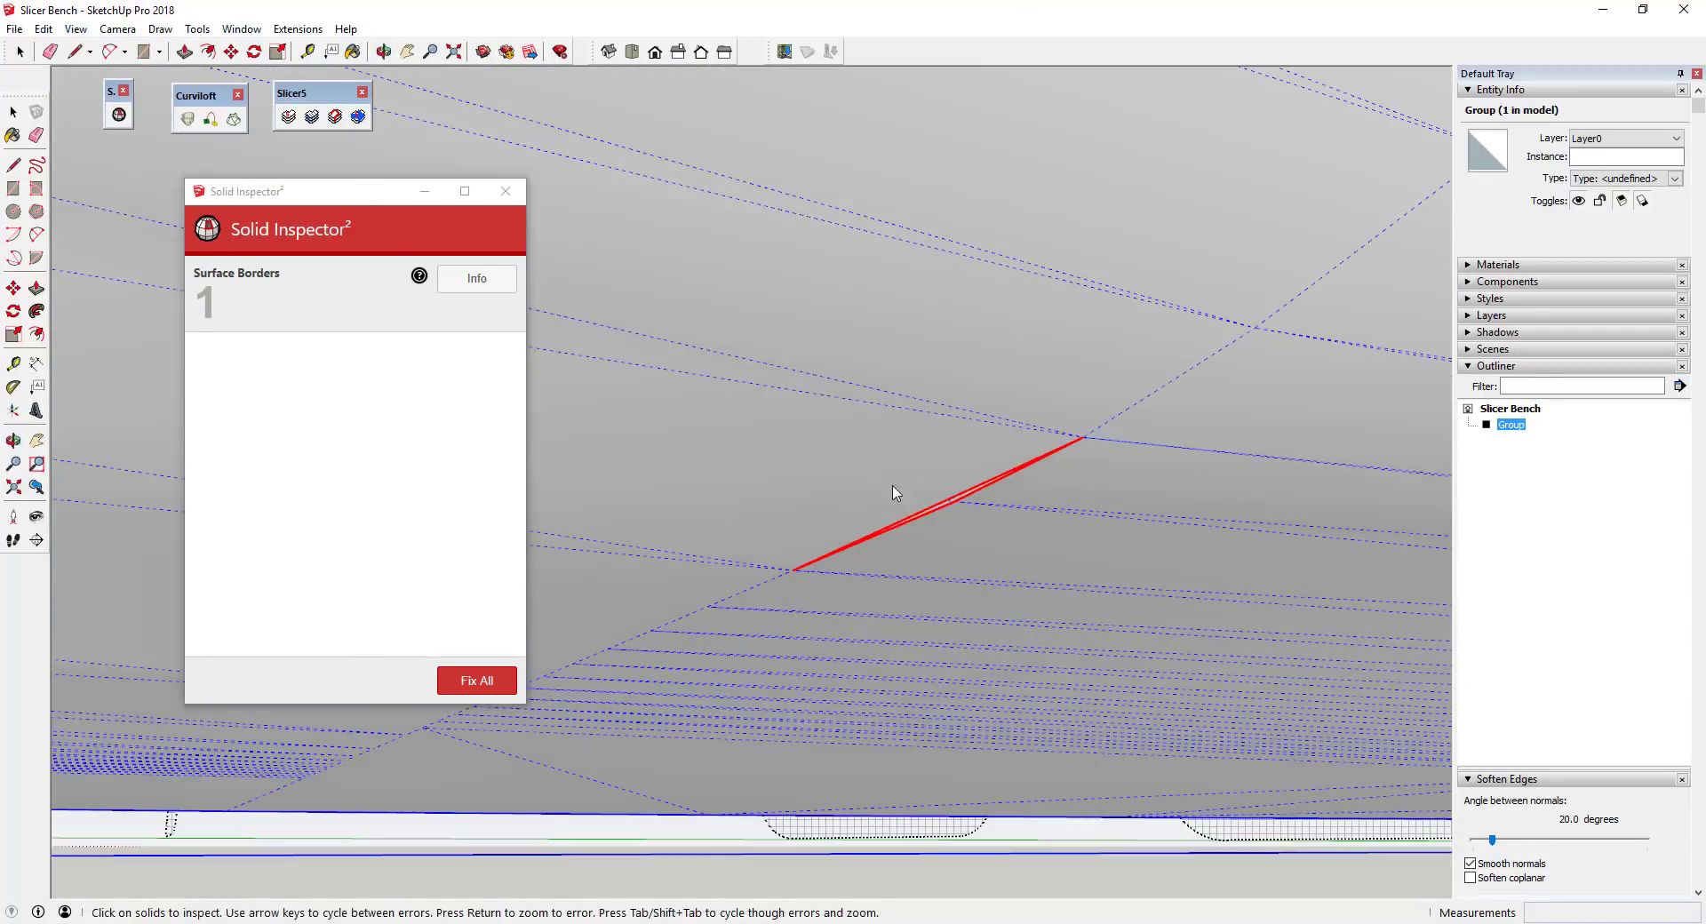
# Open the bench group and draw a short line across the sliver gap that Solid Inspector marks on the lower side
pyautogui.press('space')
pyautogui.doubleClick(893, 487)
pyautogui.press('l')
pyautogui.scroll(5, 906, 489)
pyautogui.click(998, 536)
pyautogui.click(989, 514)
pyautogui.press('space')
pyautogui.scroll(-10, 835, 444)
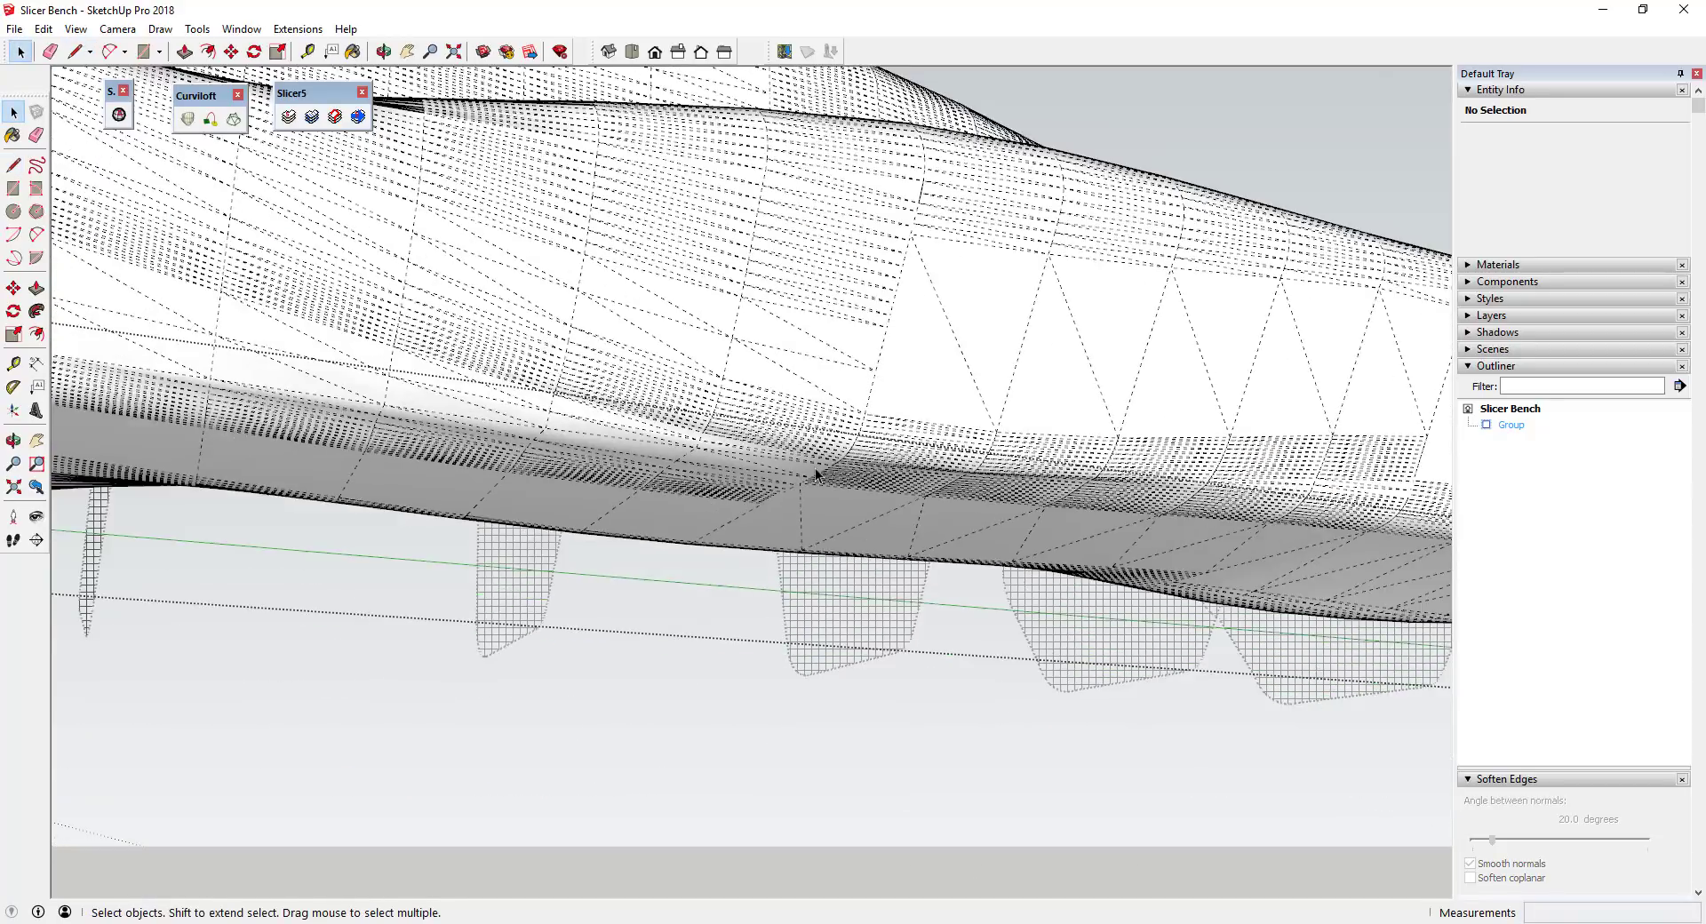
# Leave the bench group and turn off the display of hidden geometry
pyautogui.scroll(-8, 814, 472)
pyautogui.moveTo(730, 608); pyautogui.dragTo(960, 765, button='middle')
pyautogui.click(75, 29)
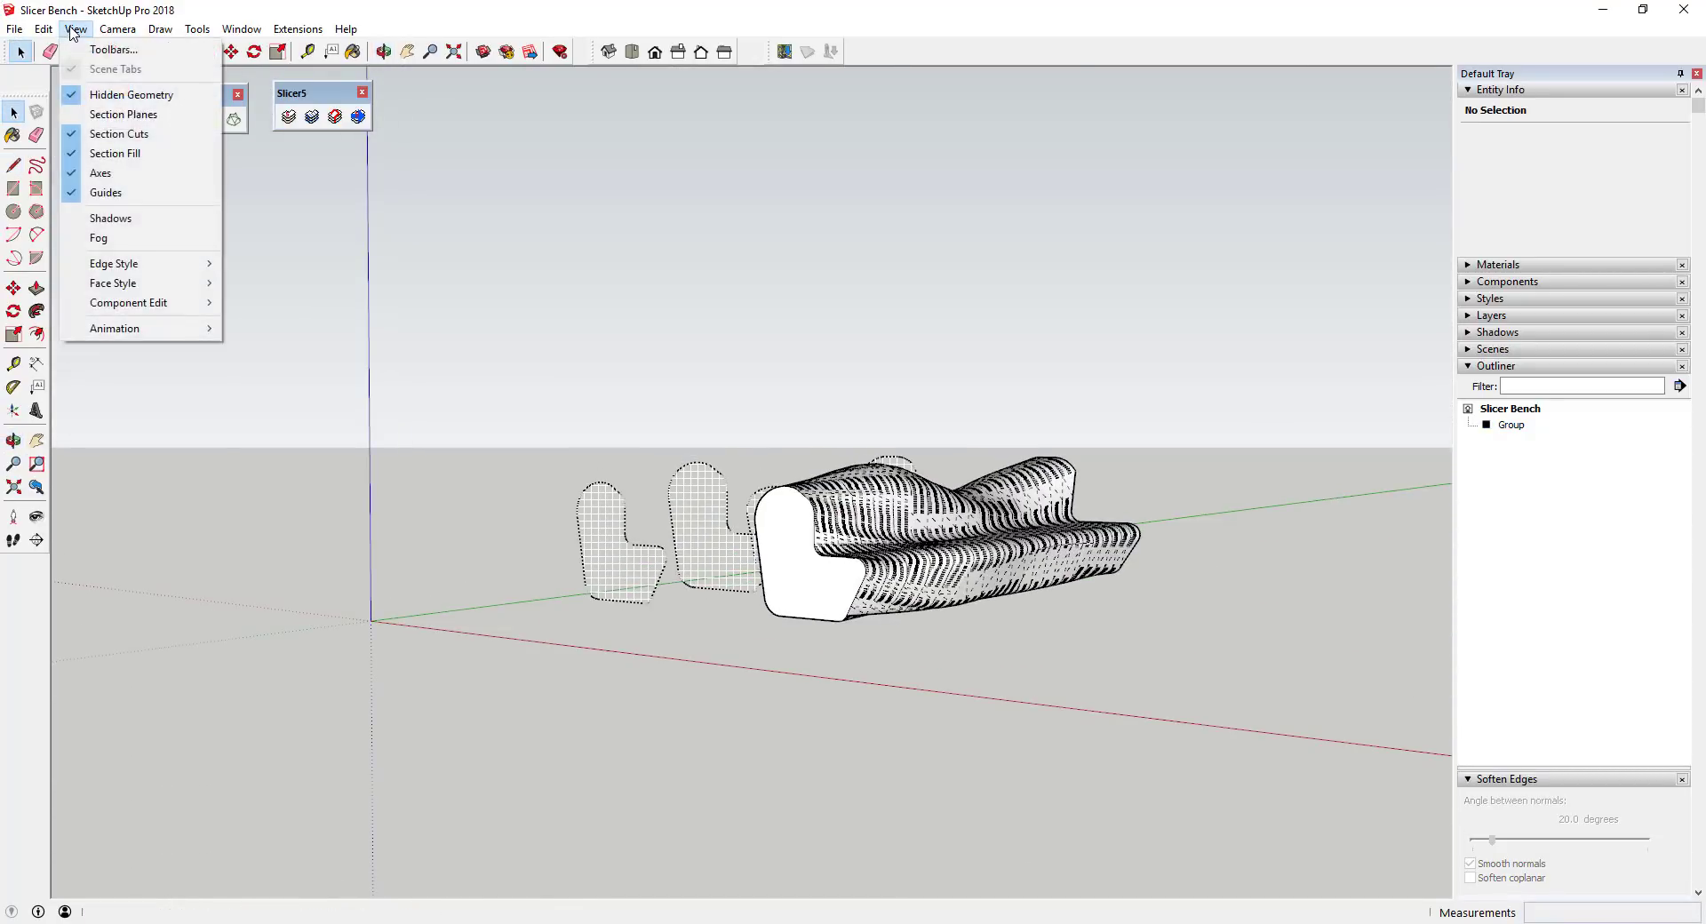
pyautogui.click(114, 96)
# Select the bench group and check in Entity Info whether it counts as a solid
pyautogui.moveTo(691, 409); pyautogui.dragTo(990, 516, button='middle')
pyautogui.scroll(6, 990, 516)
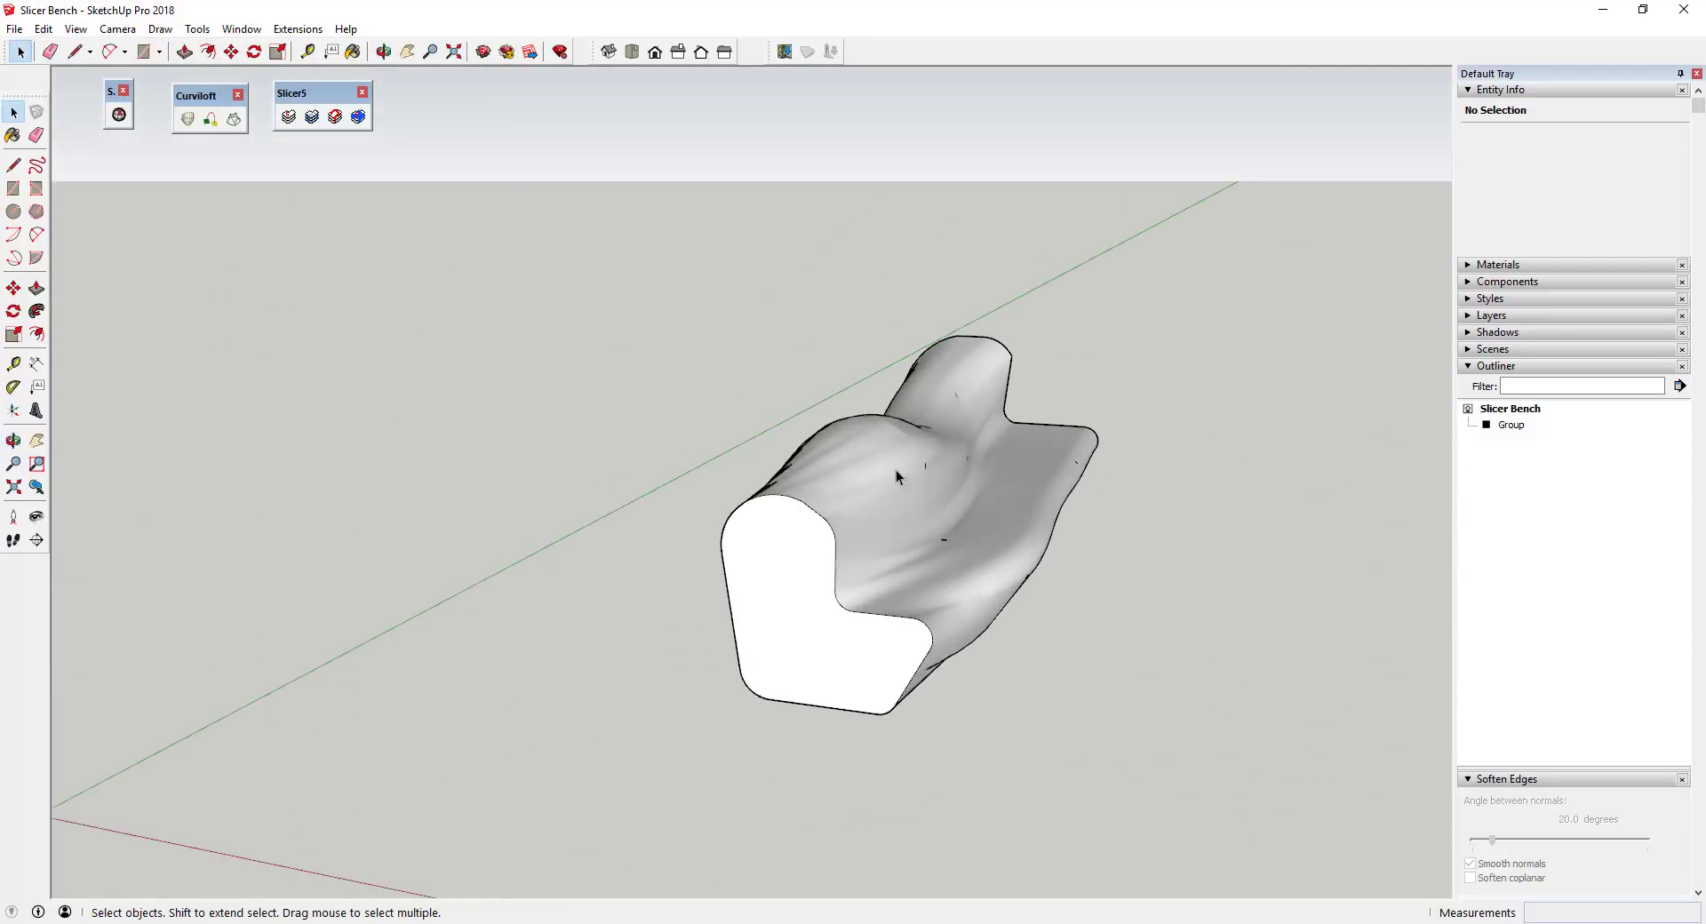
pyautogui.click(1004, 382)
pyautogui.scroll(-5, 1004, 382)
pyautogui.moveTo(962, 430); pyautogui.dragTo(986, 347, button='middle')
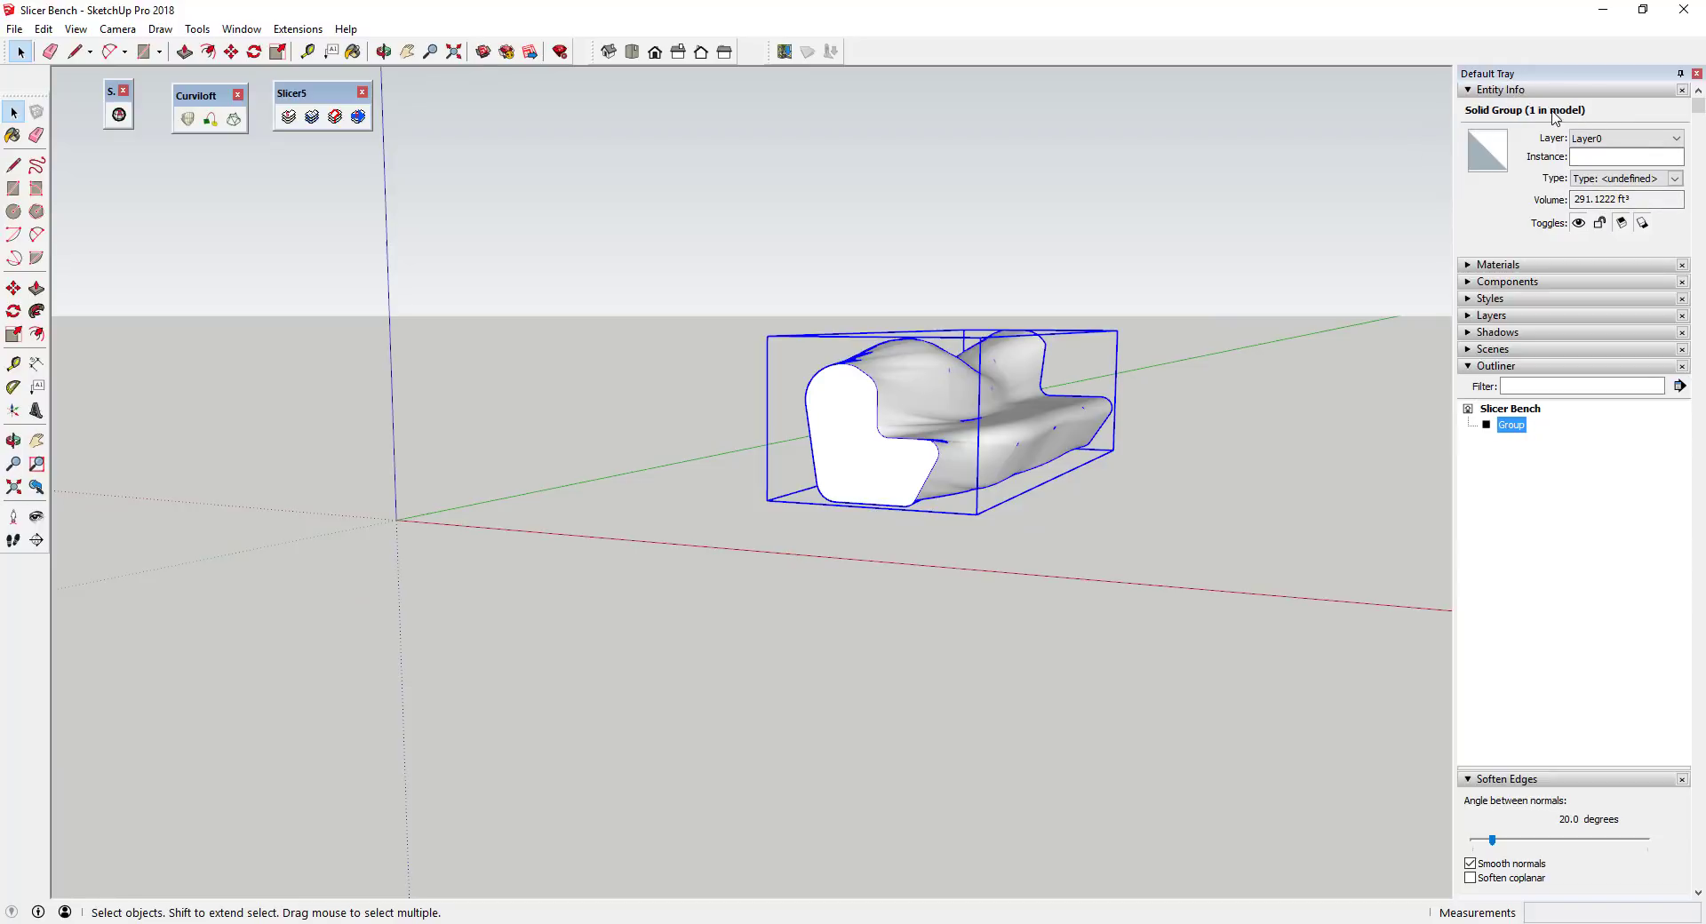
# Reopen and leave the bench group, and compare its solid status in Entity Info
pyautogui.press('Return')
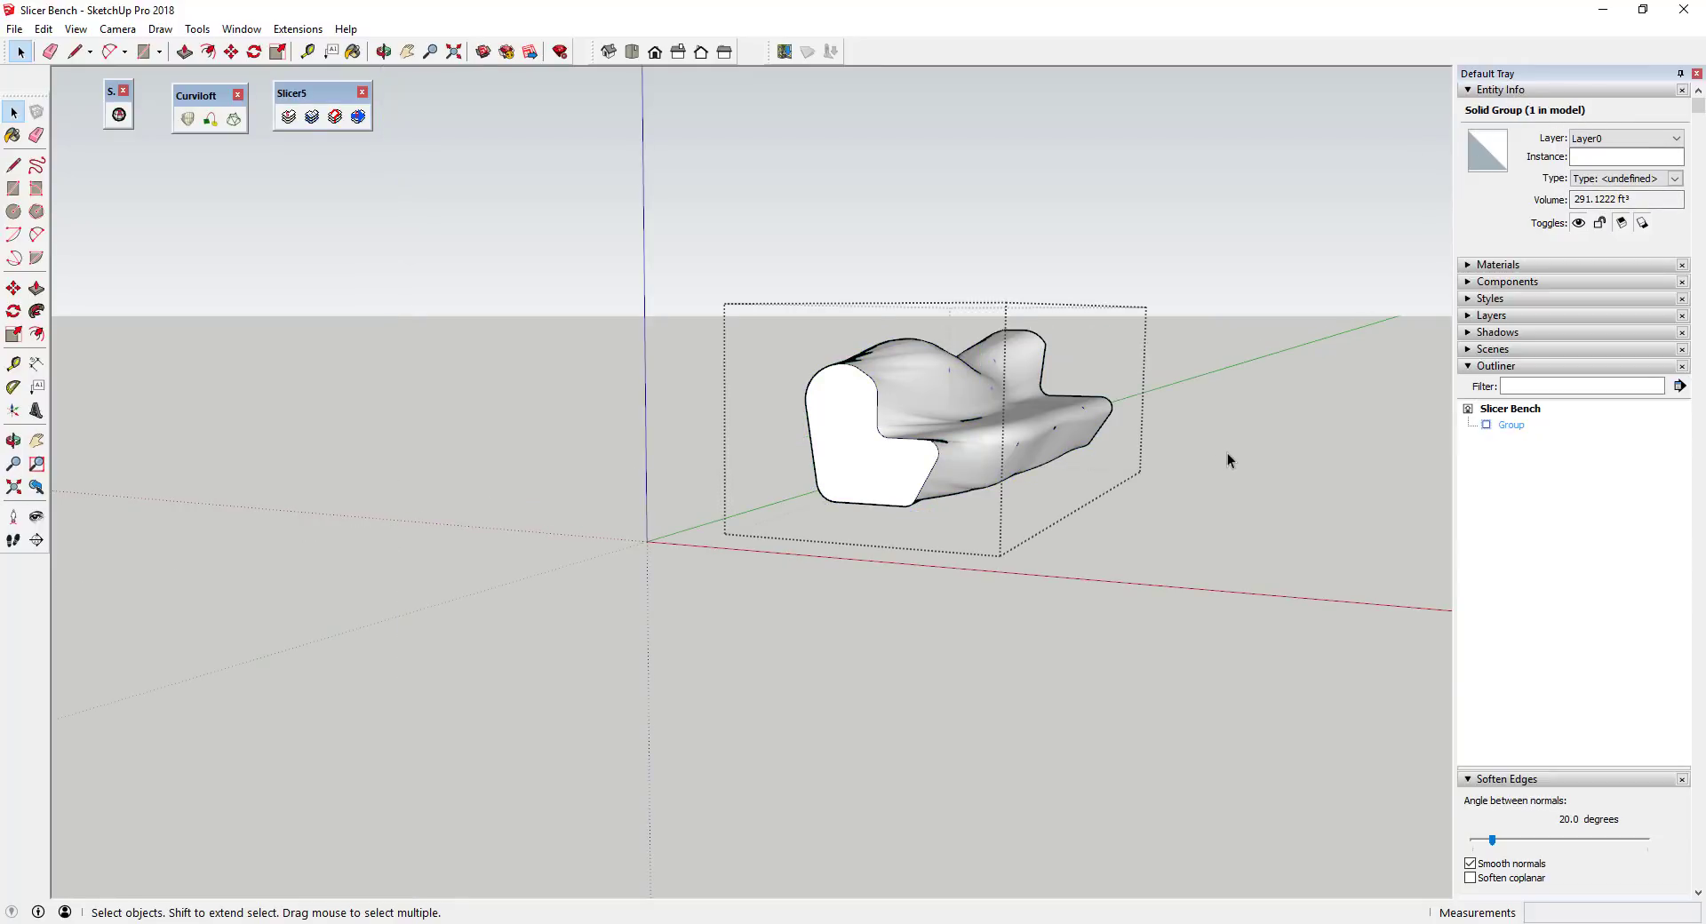
pyautogui.click(1182, 500)
pyautogui.click(1014, 455)
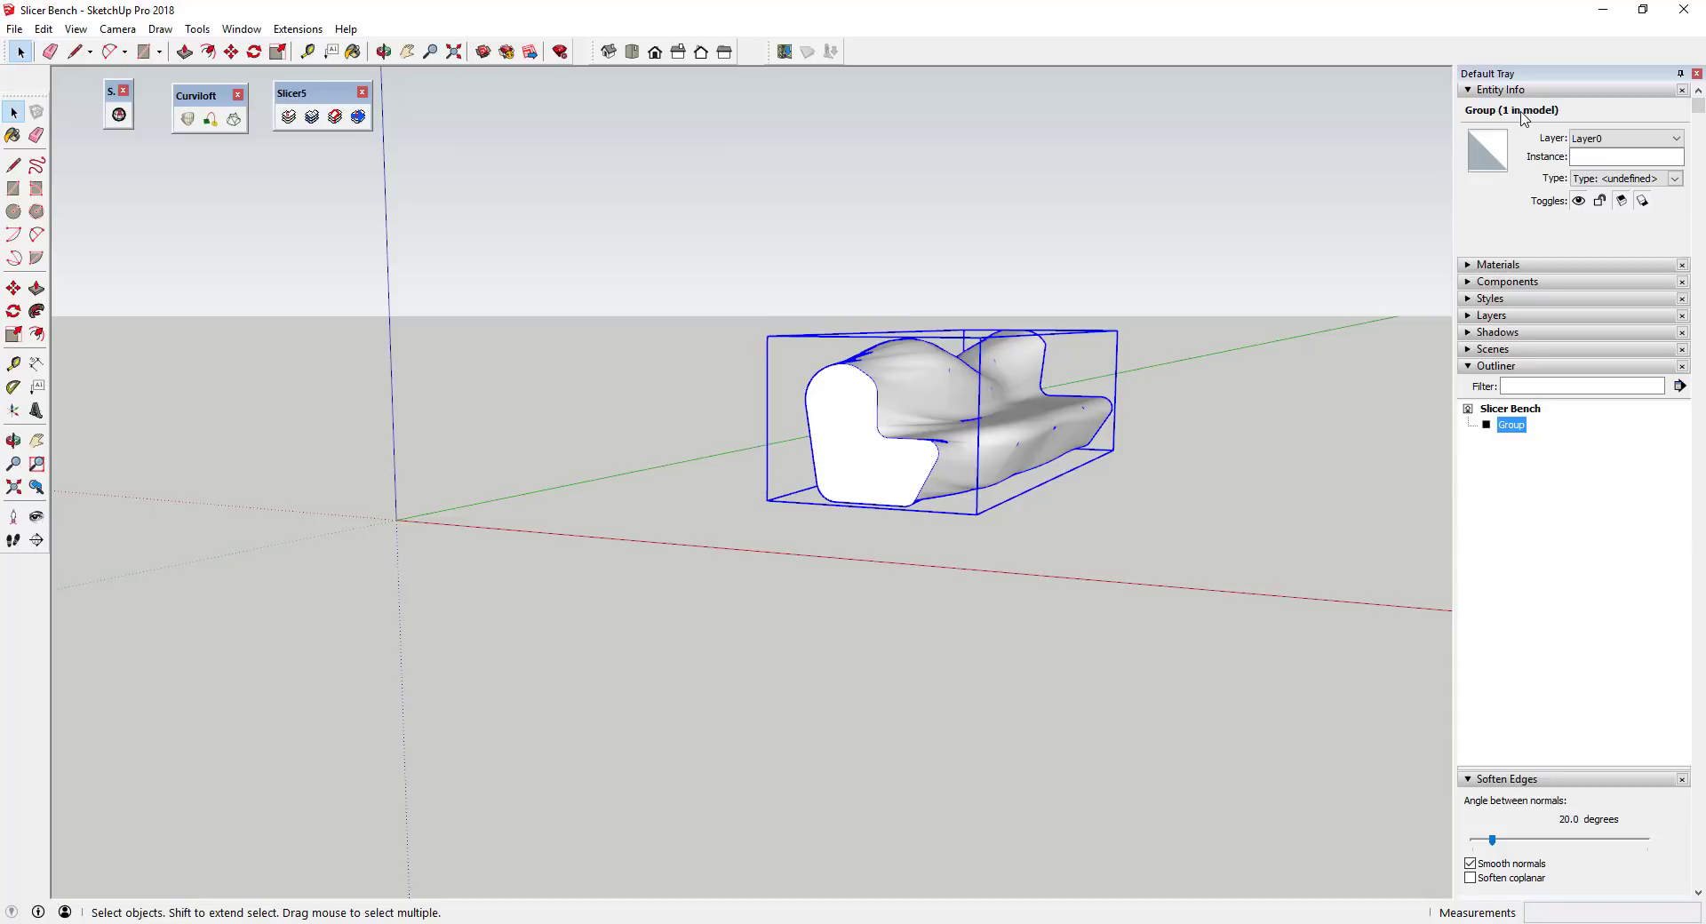
pyautogui.click(1185, 487)
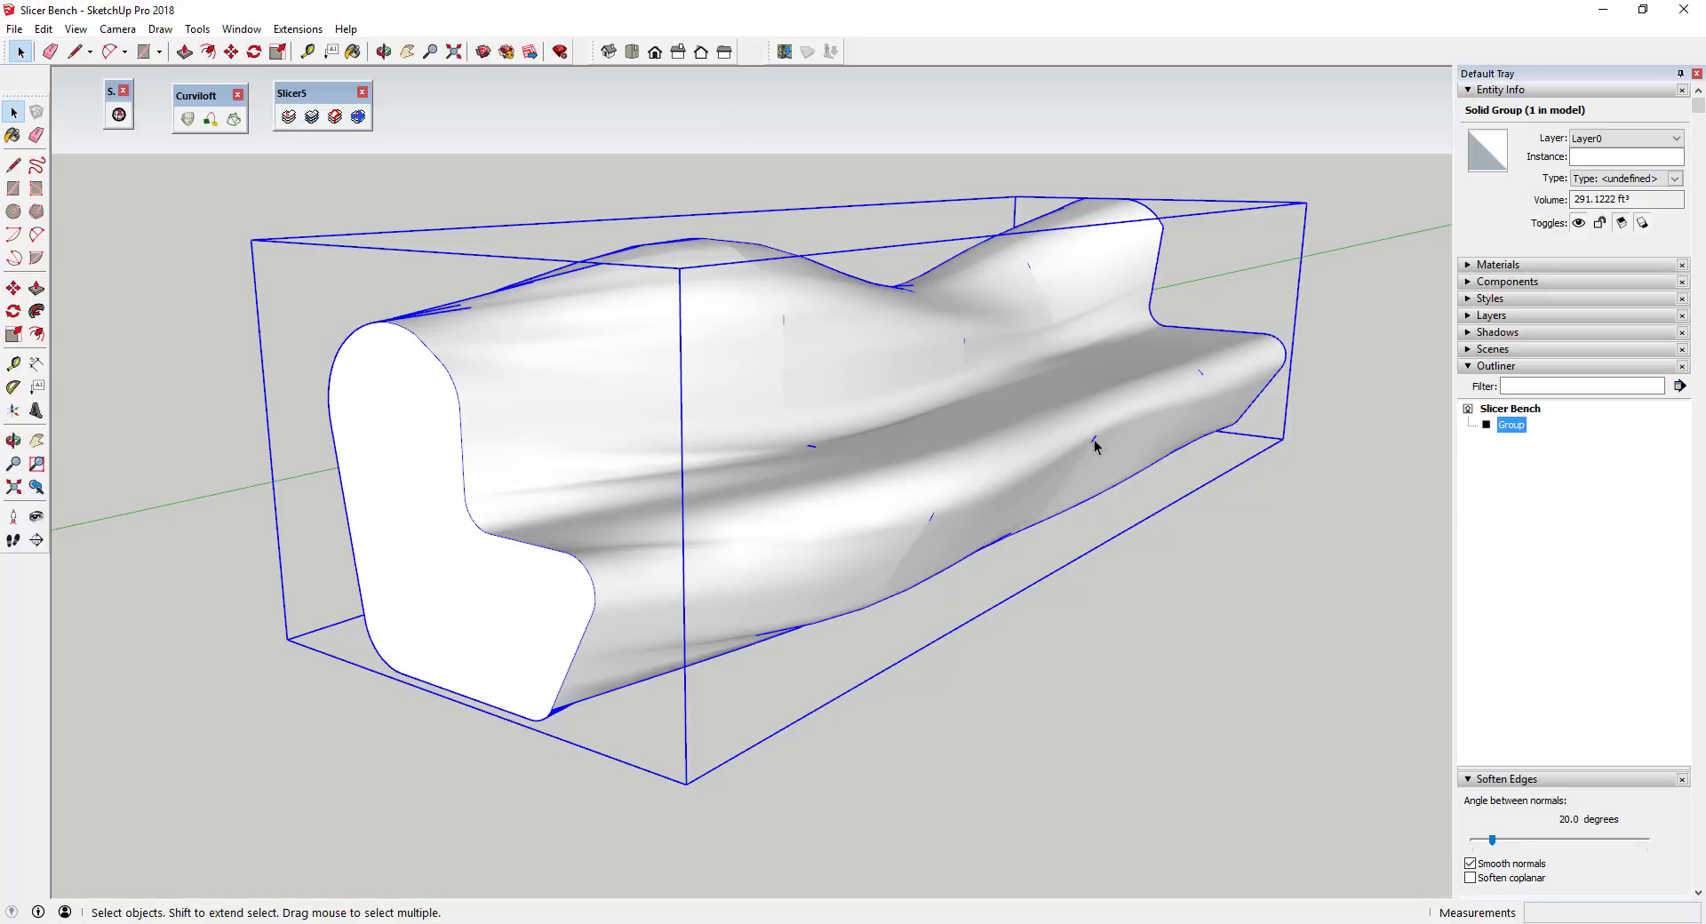
pyautogui.scroll(-3, 1094, 426)
pyautogui.scroll(4, 1052, 359)
pyautogui.scroll(-5, 1022, 369)
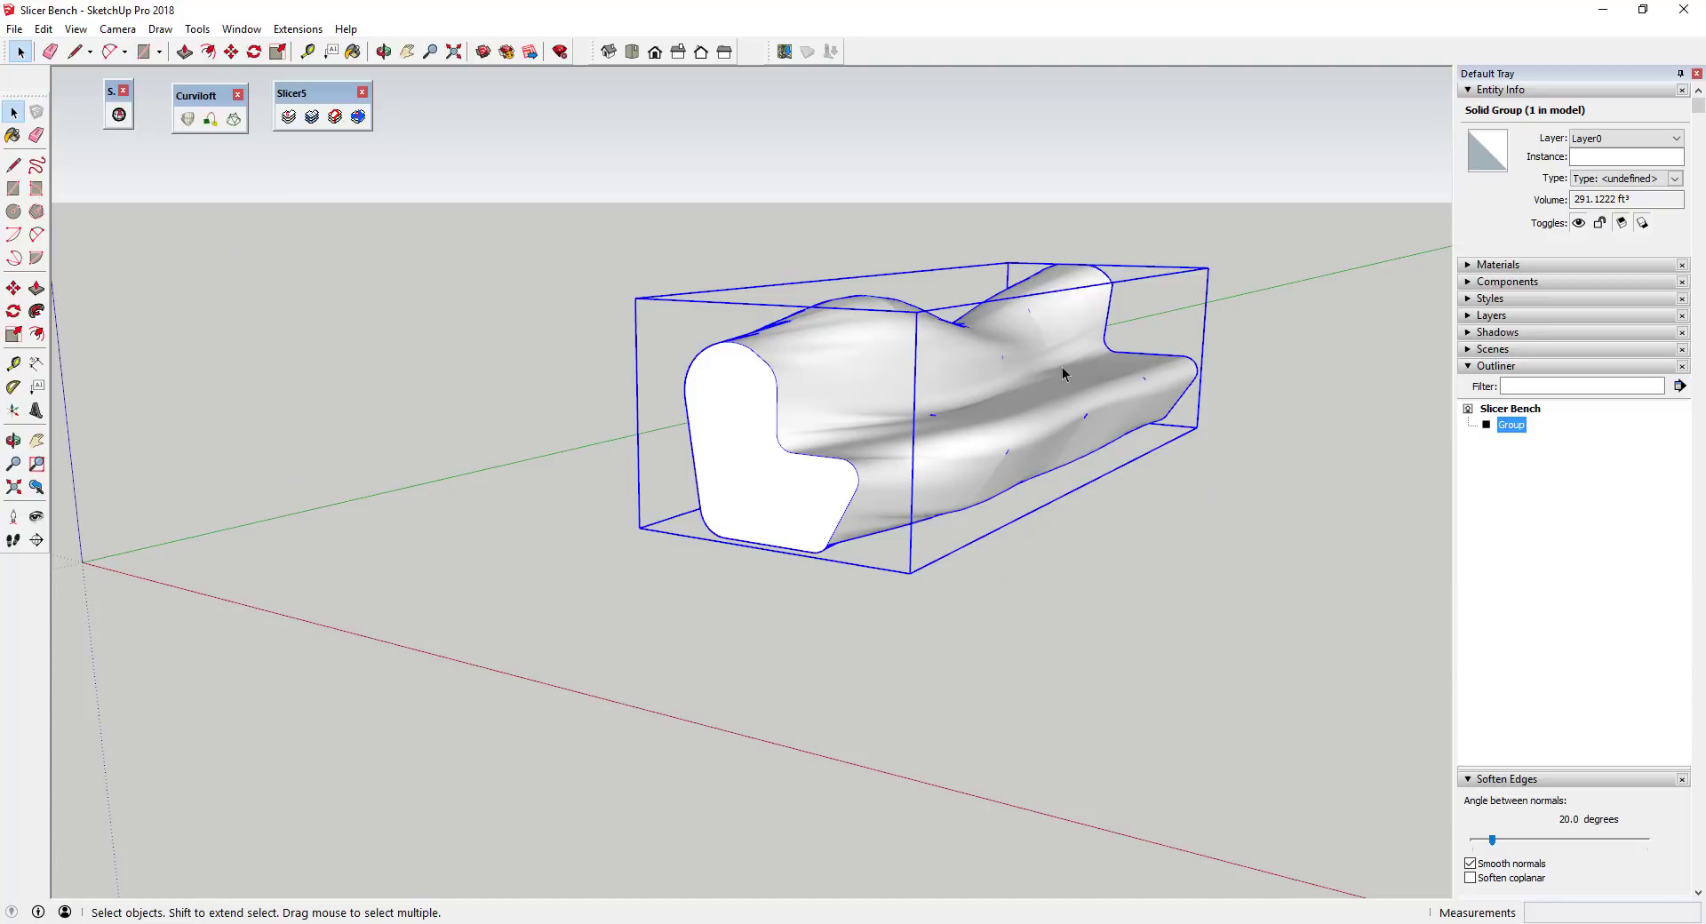
pyautogui.scroll(4, 1077, 368)
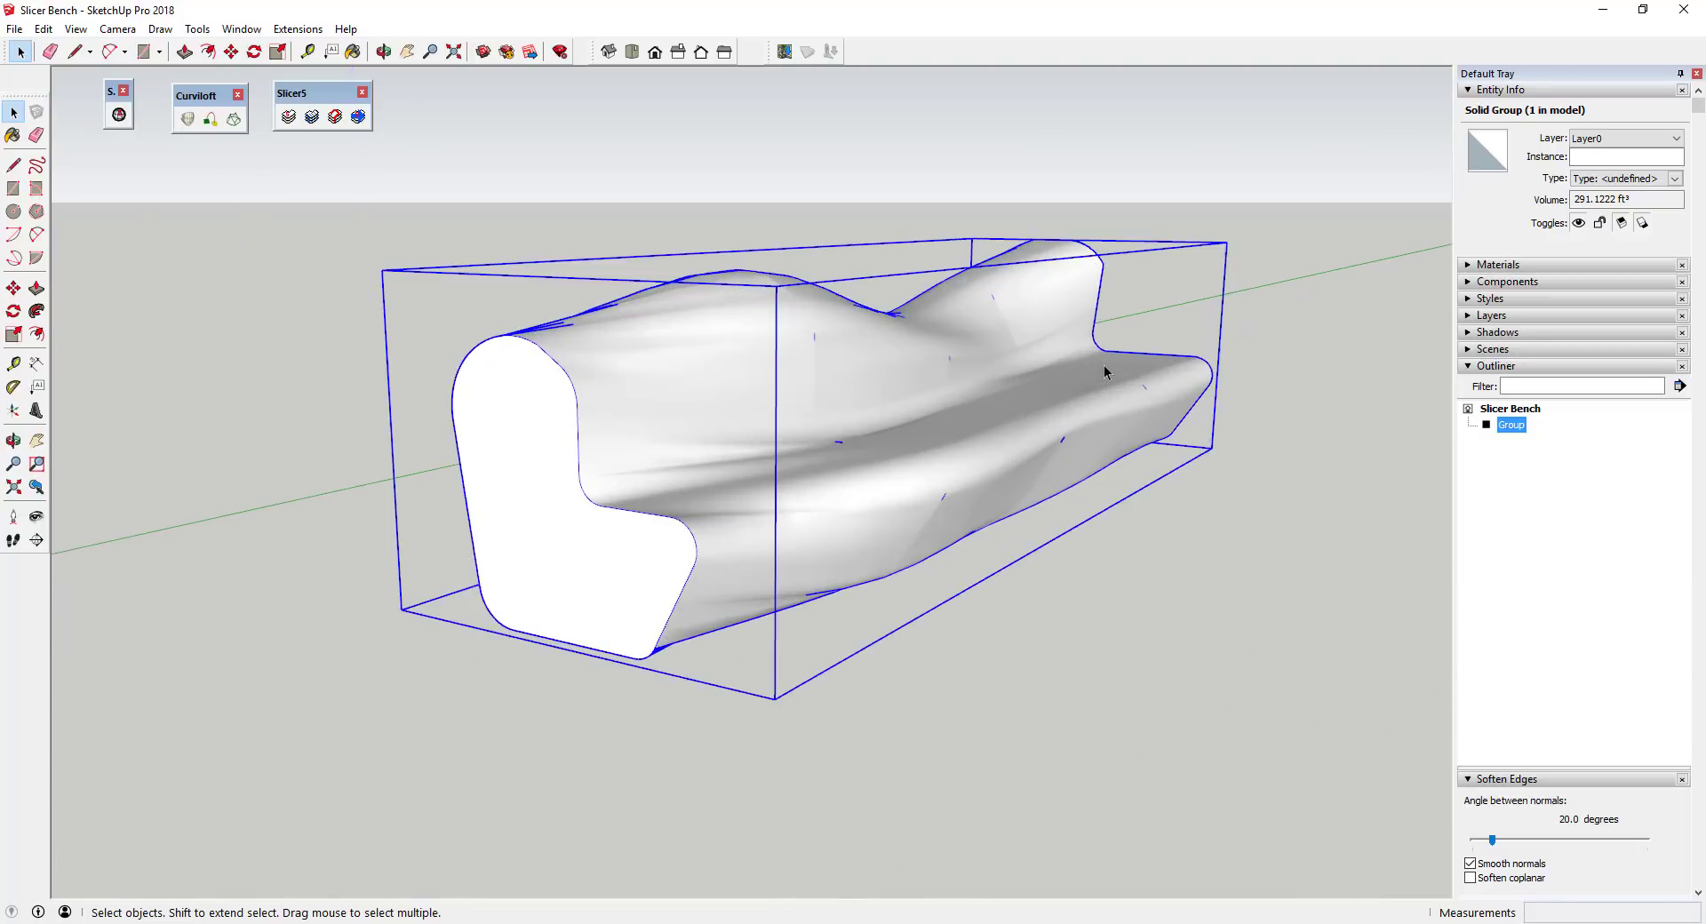
pyautogui.press('o')
pyautogui.moveTo(1076, 370); pyautogui.dragTo(1075, 357, button='middle')
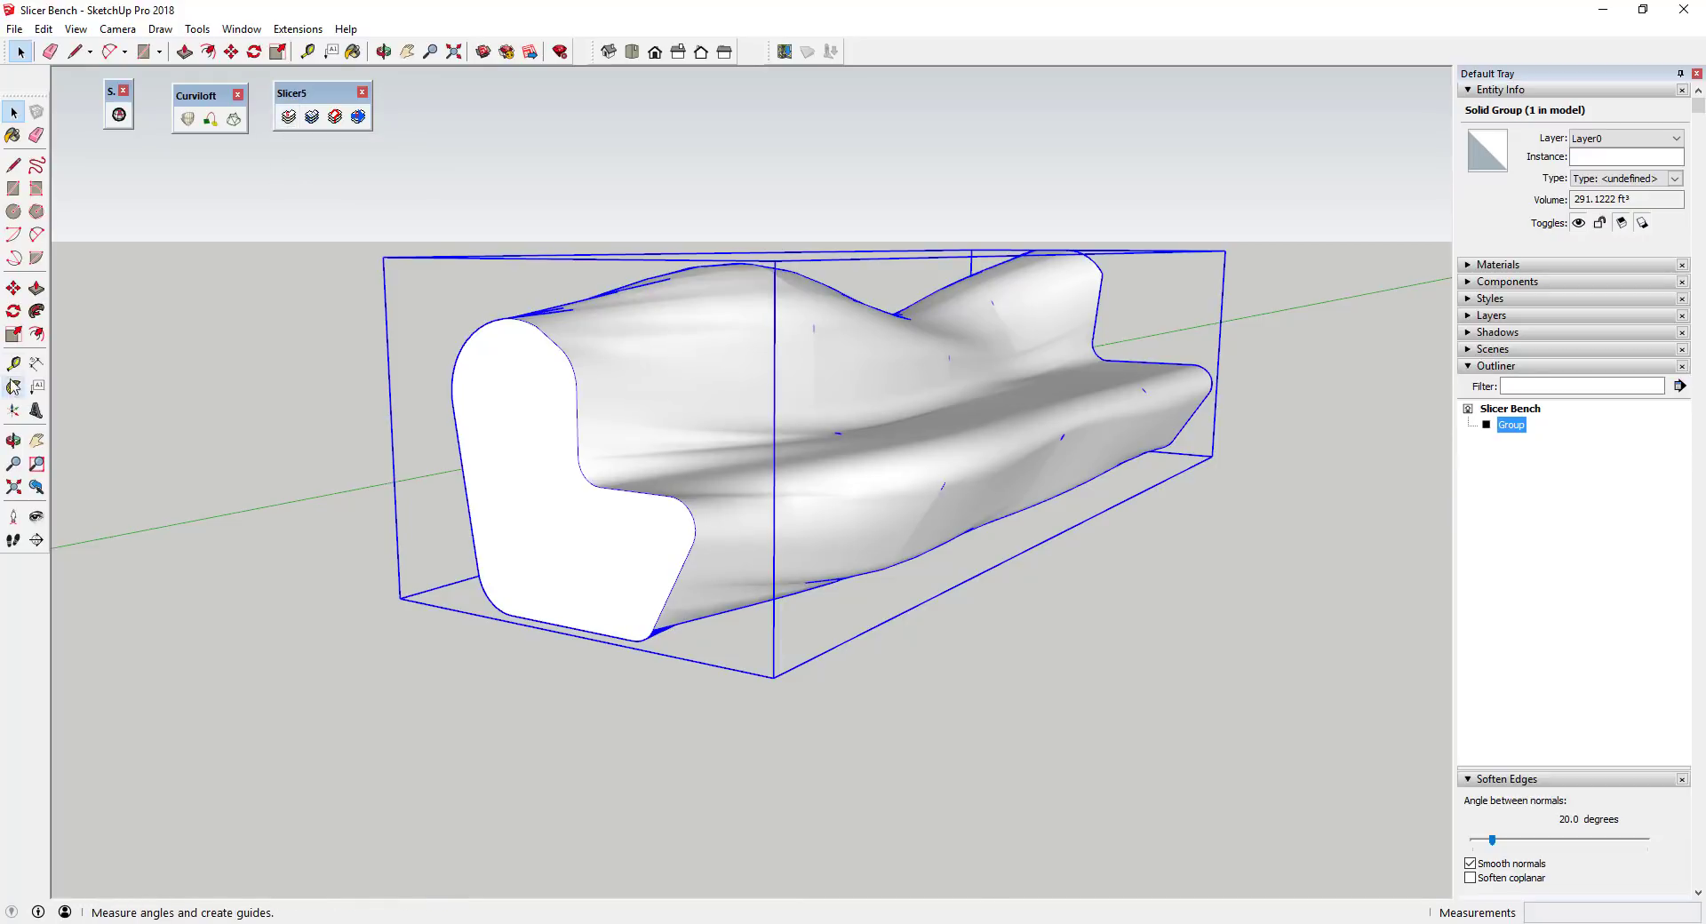
# Measure the bench's length along the seat with the Tape Measure
pyautogui.click(14, 363)
pyautogui.press('space')
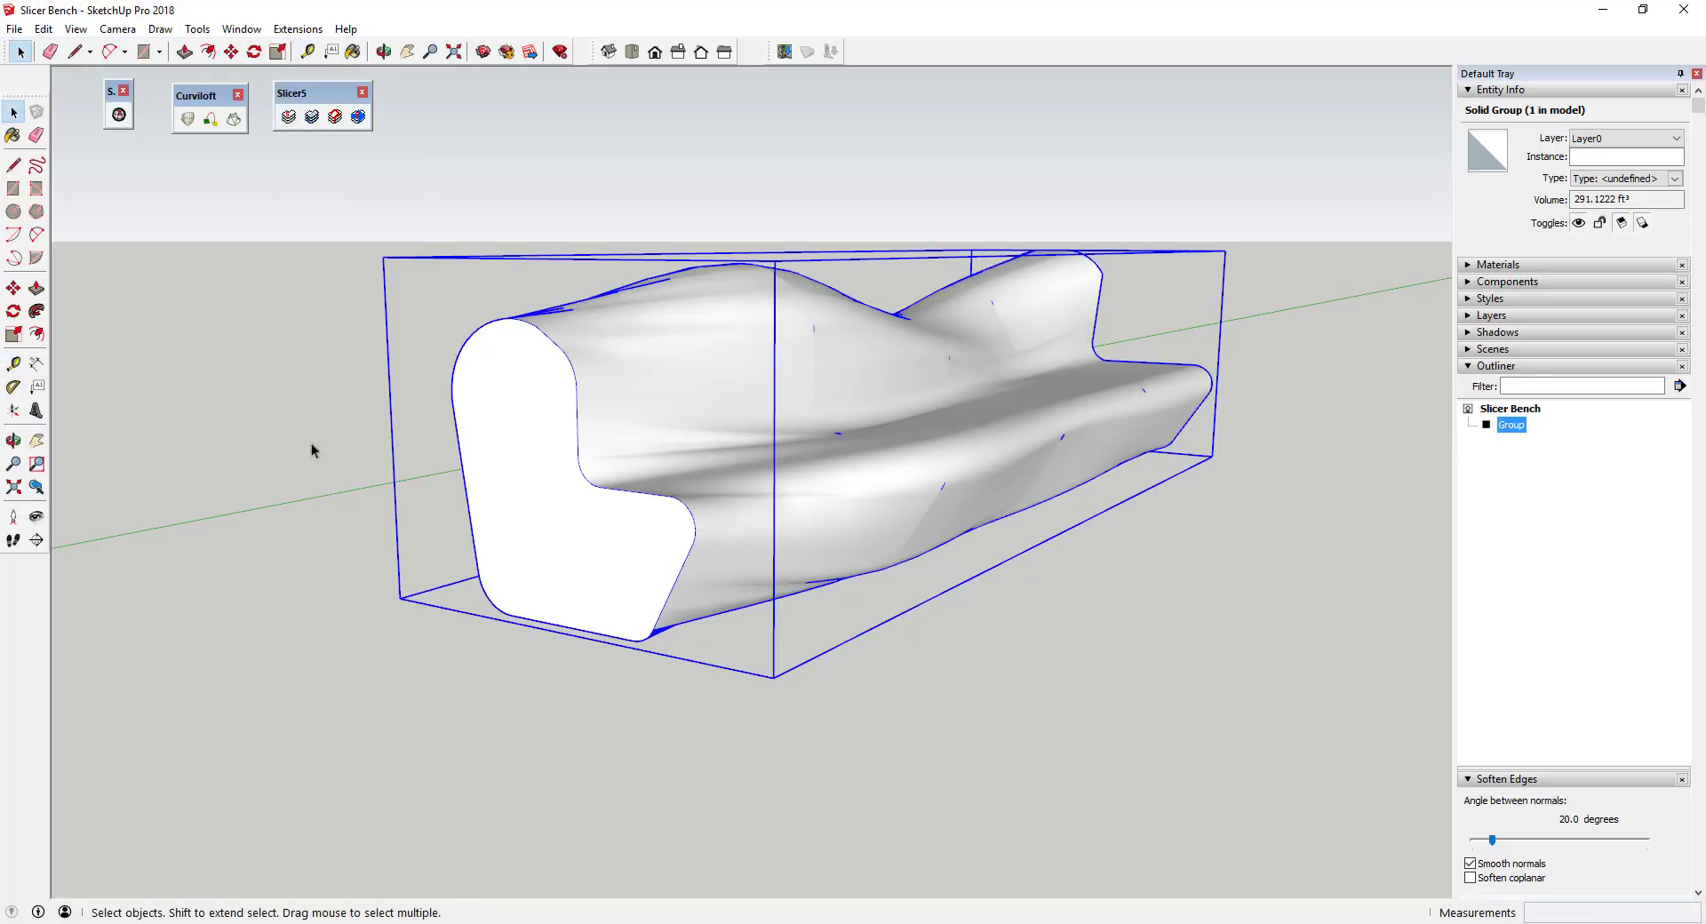
pyautogui.click(13, 363)
pyautogui.click(612, 488)
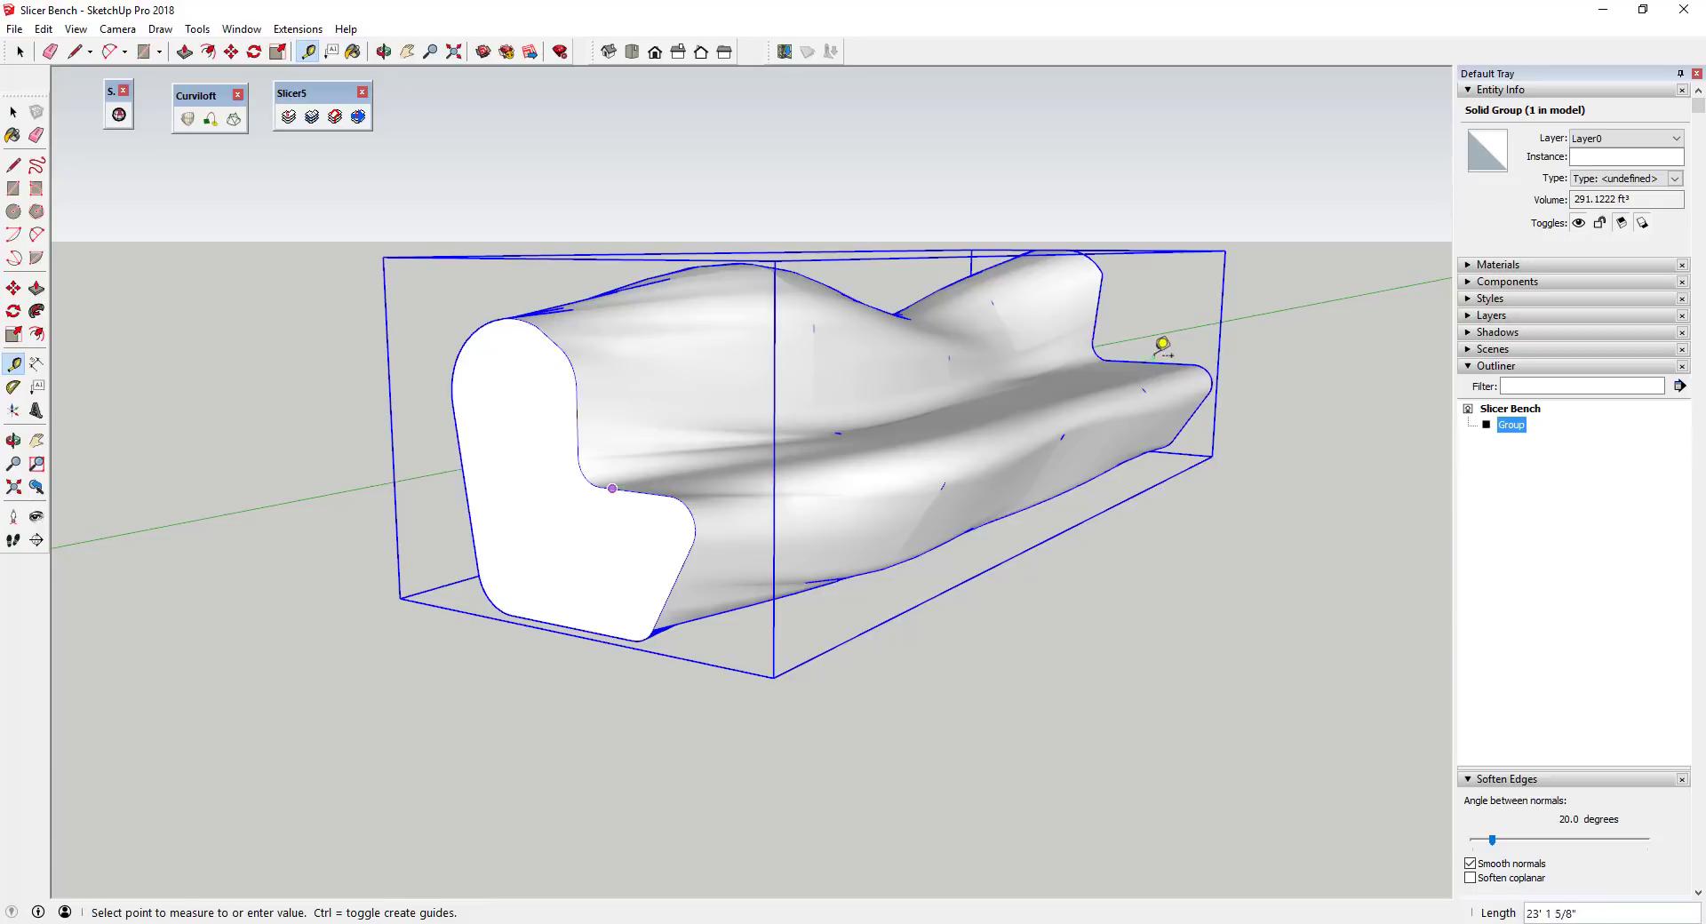
pyautogui.press('space')
# Start Slicer5 on the bench group and set the axis to X, the spacing to 2' and the thickness to 1'
pyautogui.scroll(-3, 995, 444)
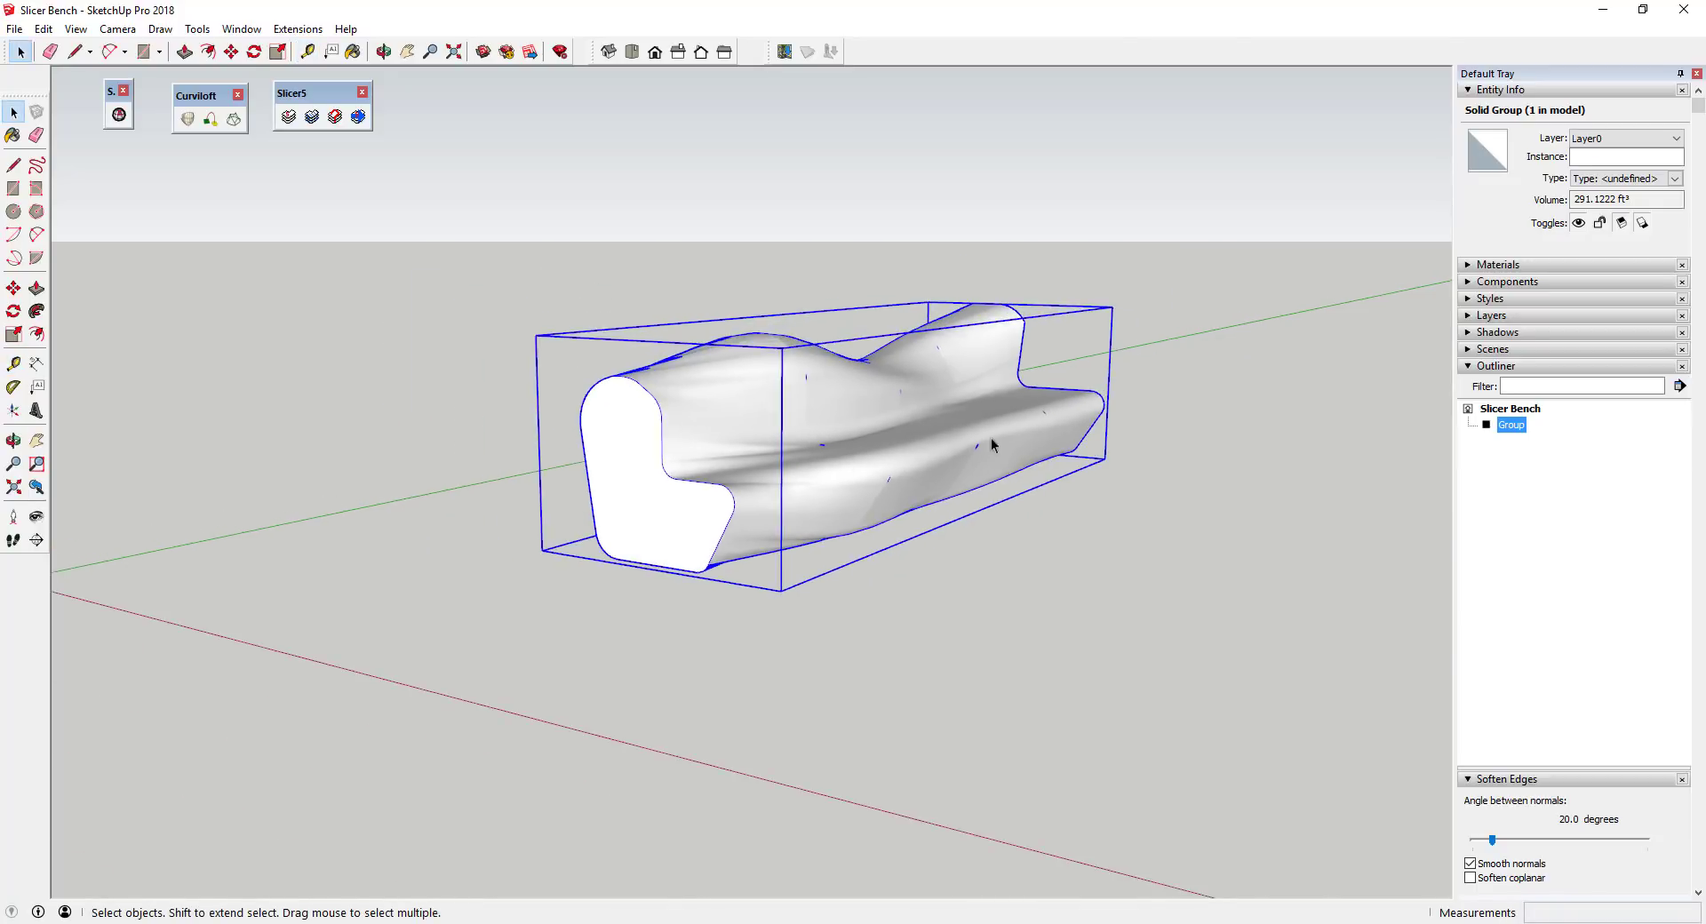
pyautogui.scroll(6, 1086, 396)
pyautogui.scroll(-3, 1053, 347)
pyautogui.moveTo(1050, 347); pyautogui.dragTo(772, 388, button='middle')
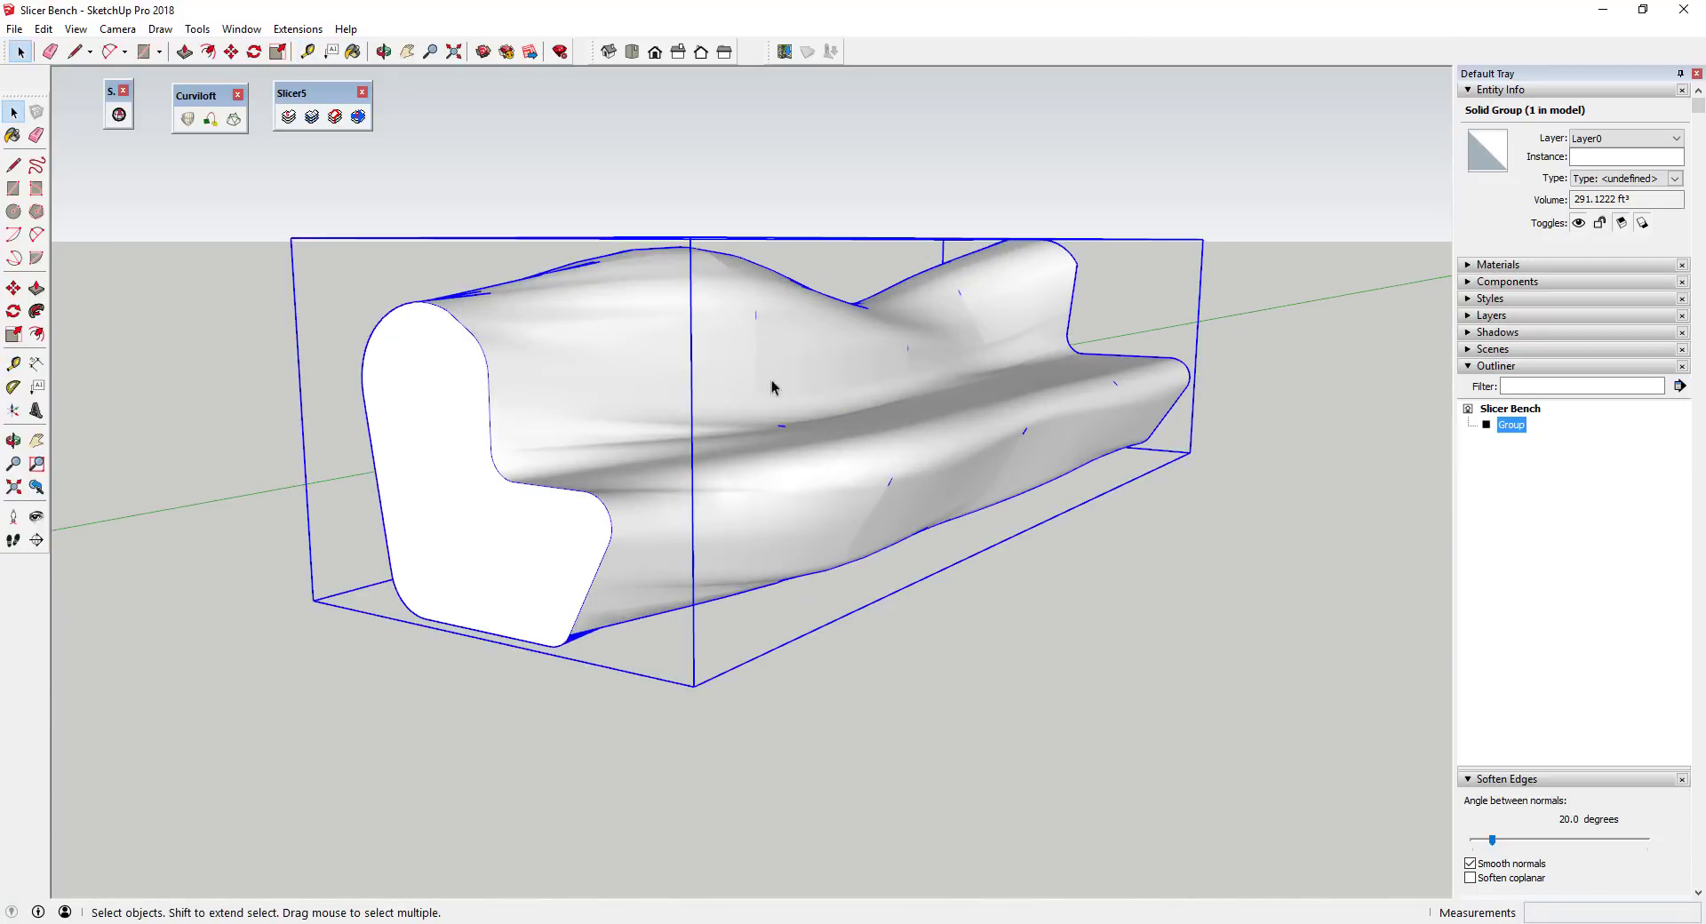
pyautogui.click(289, 117)
pyautogui.click(928, 347)
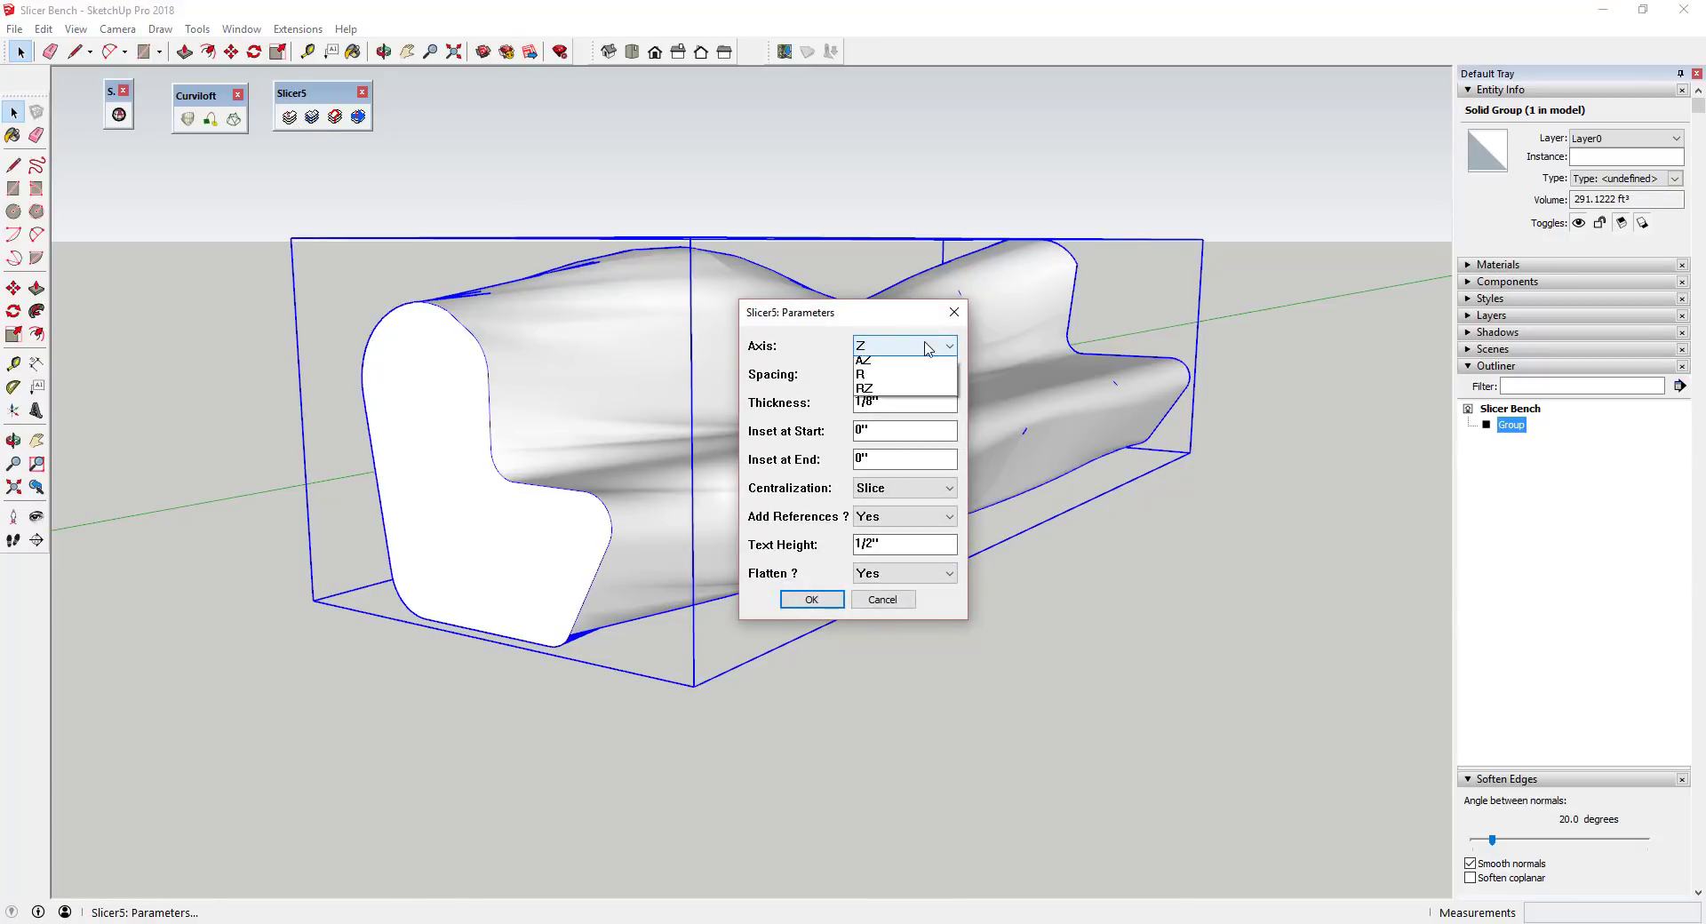
pyautogui.click(889, 365)
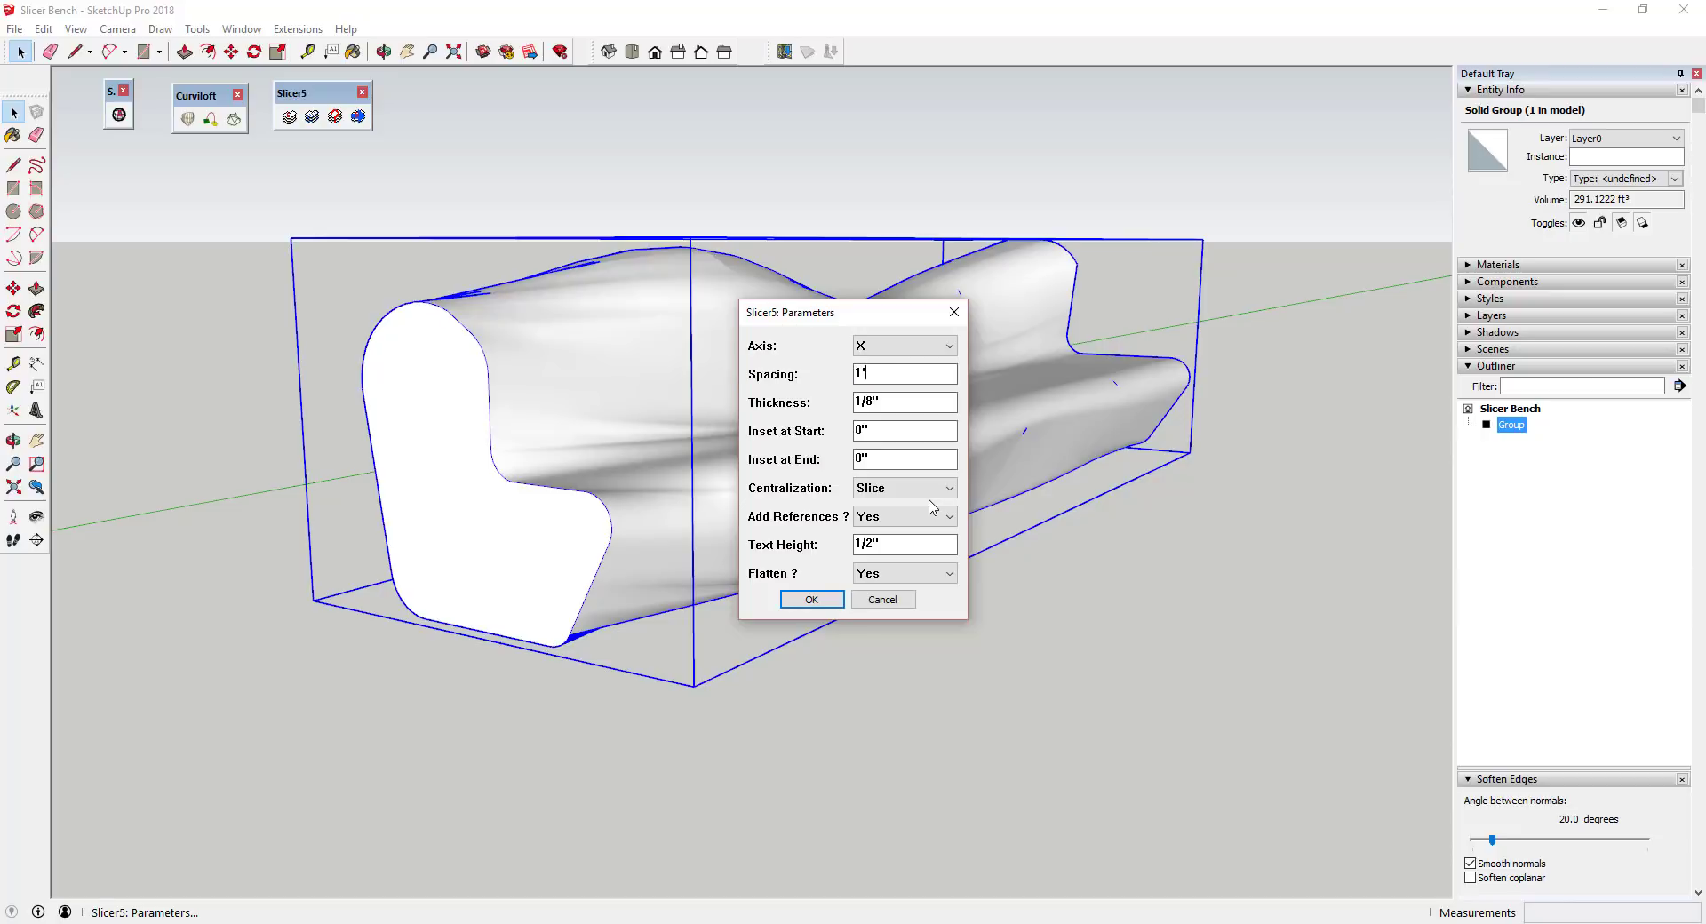
pyautogui.press('Tab')
pyautogui.write('1')
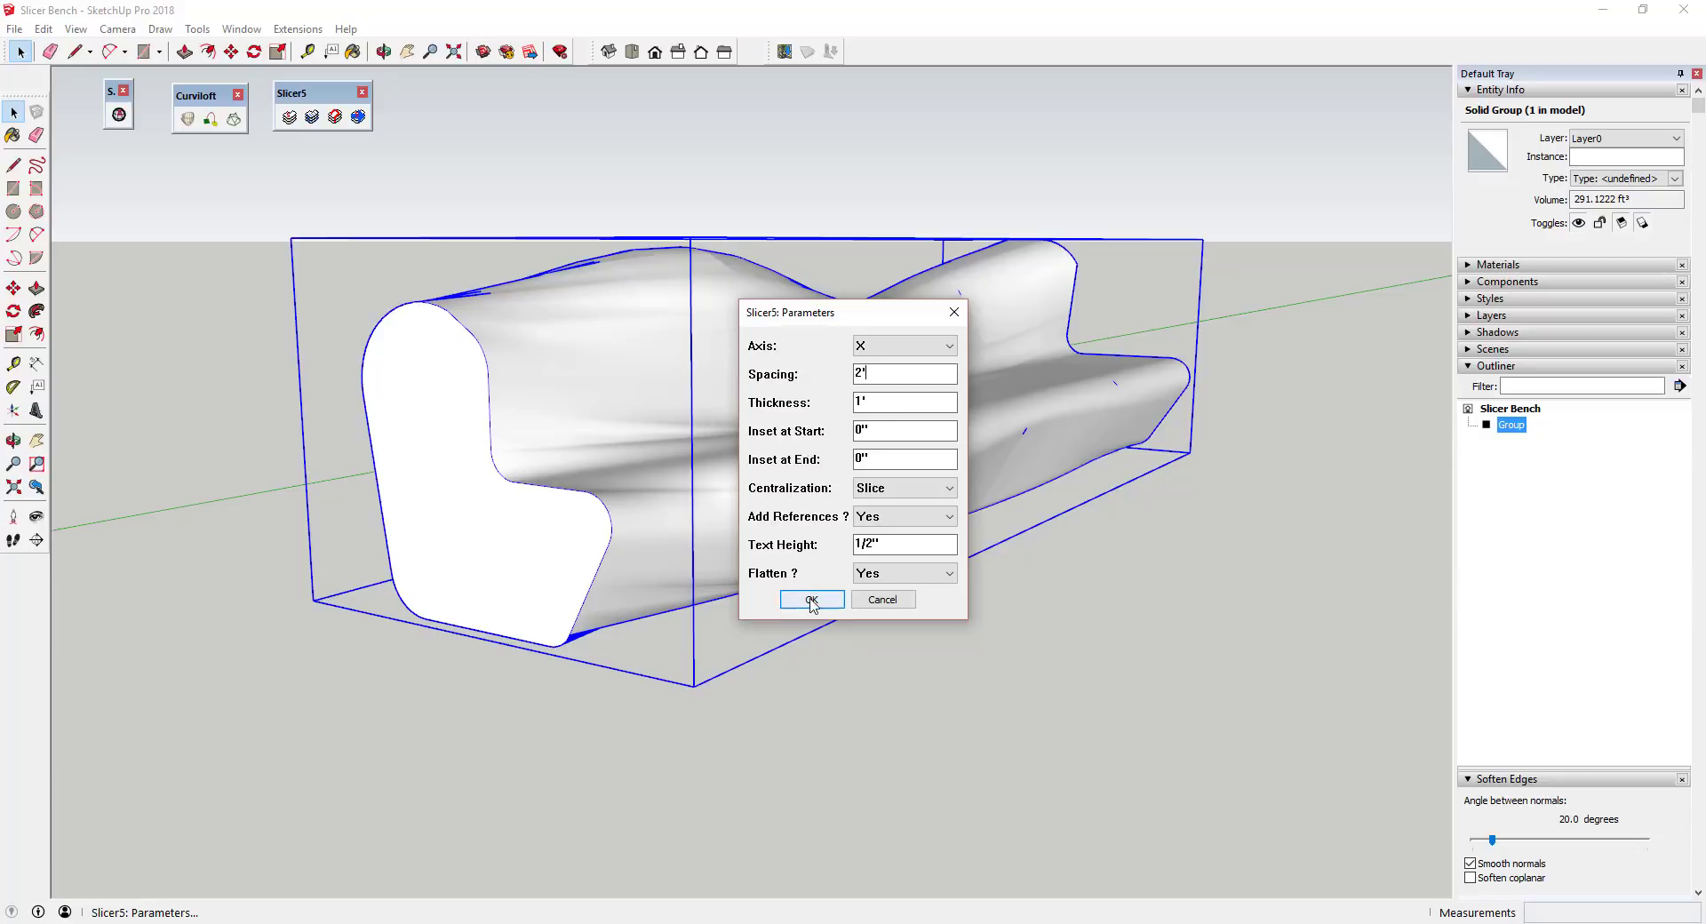
# Set Flatten and Add References to No and generate the X-axis slices of the bench
pyautogui.click(894, 579)
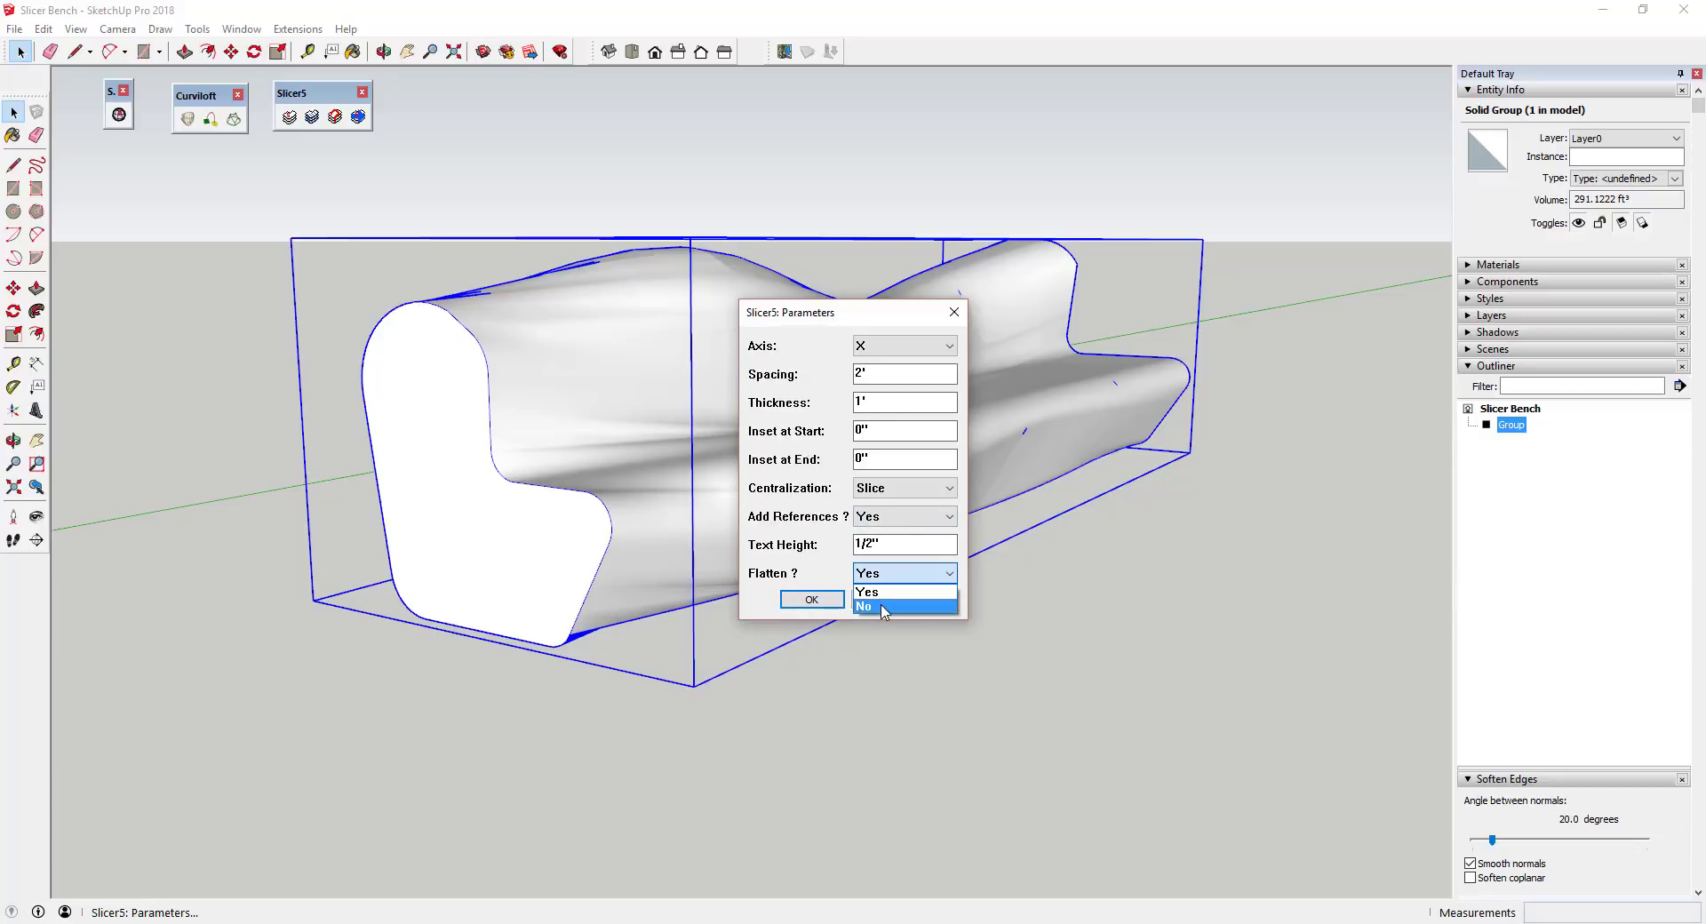
pyautogui.click(884, 607)
pyautogui.click(880, 516)
pyautogui.click(876, 551)
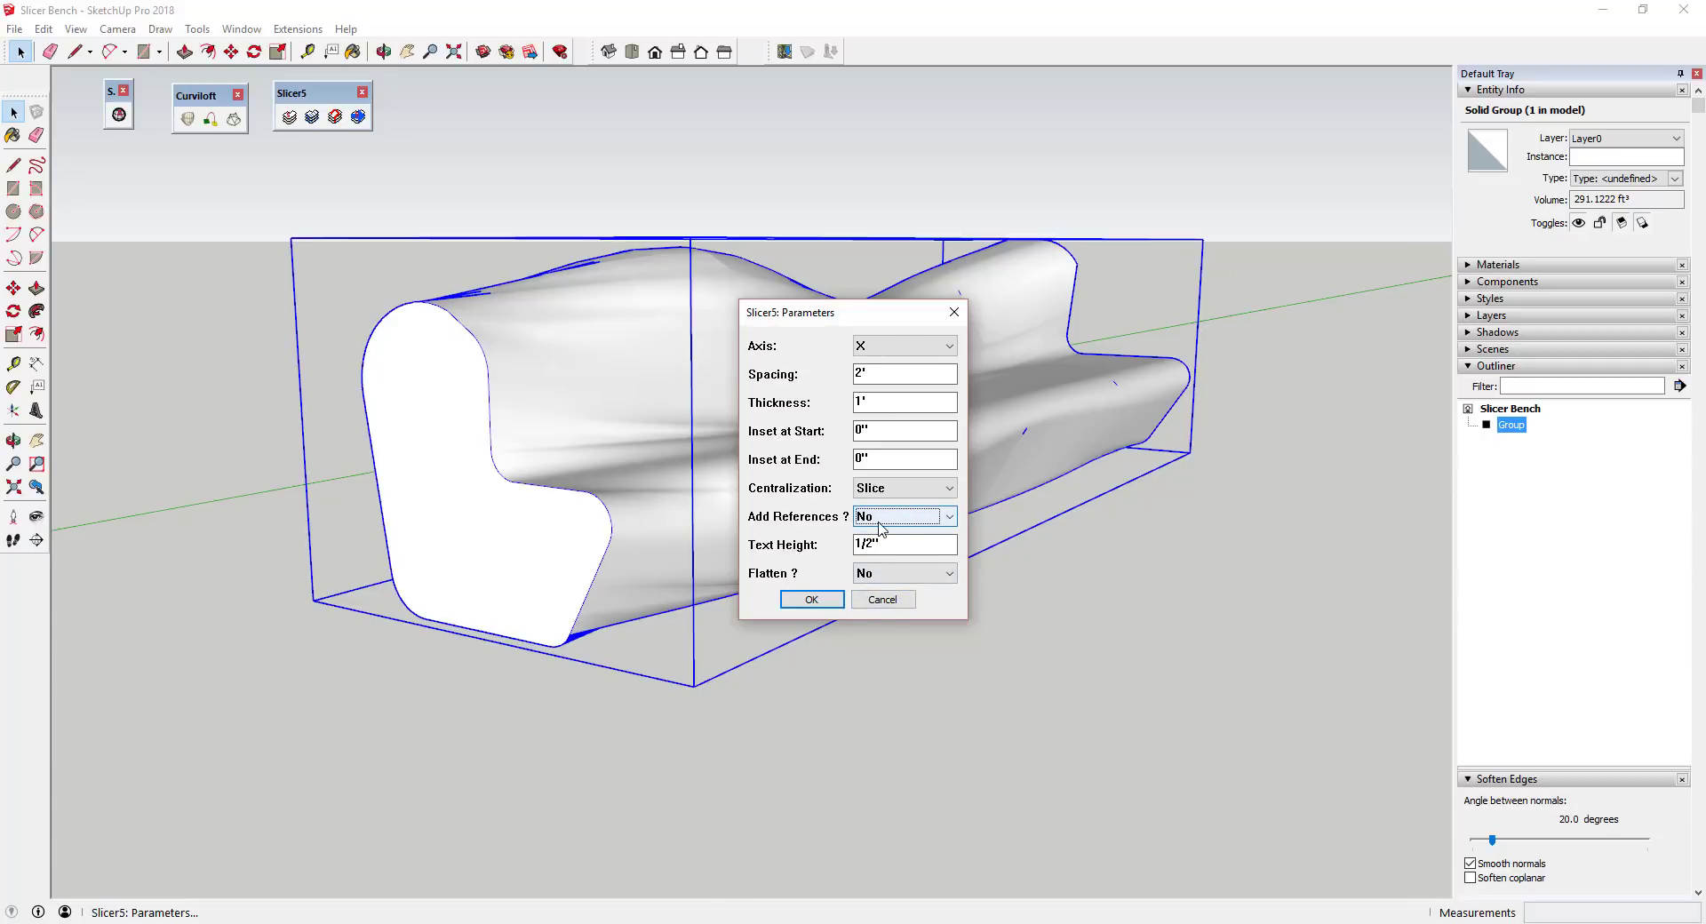
pyautogui.click(810, 601)
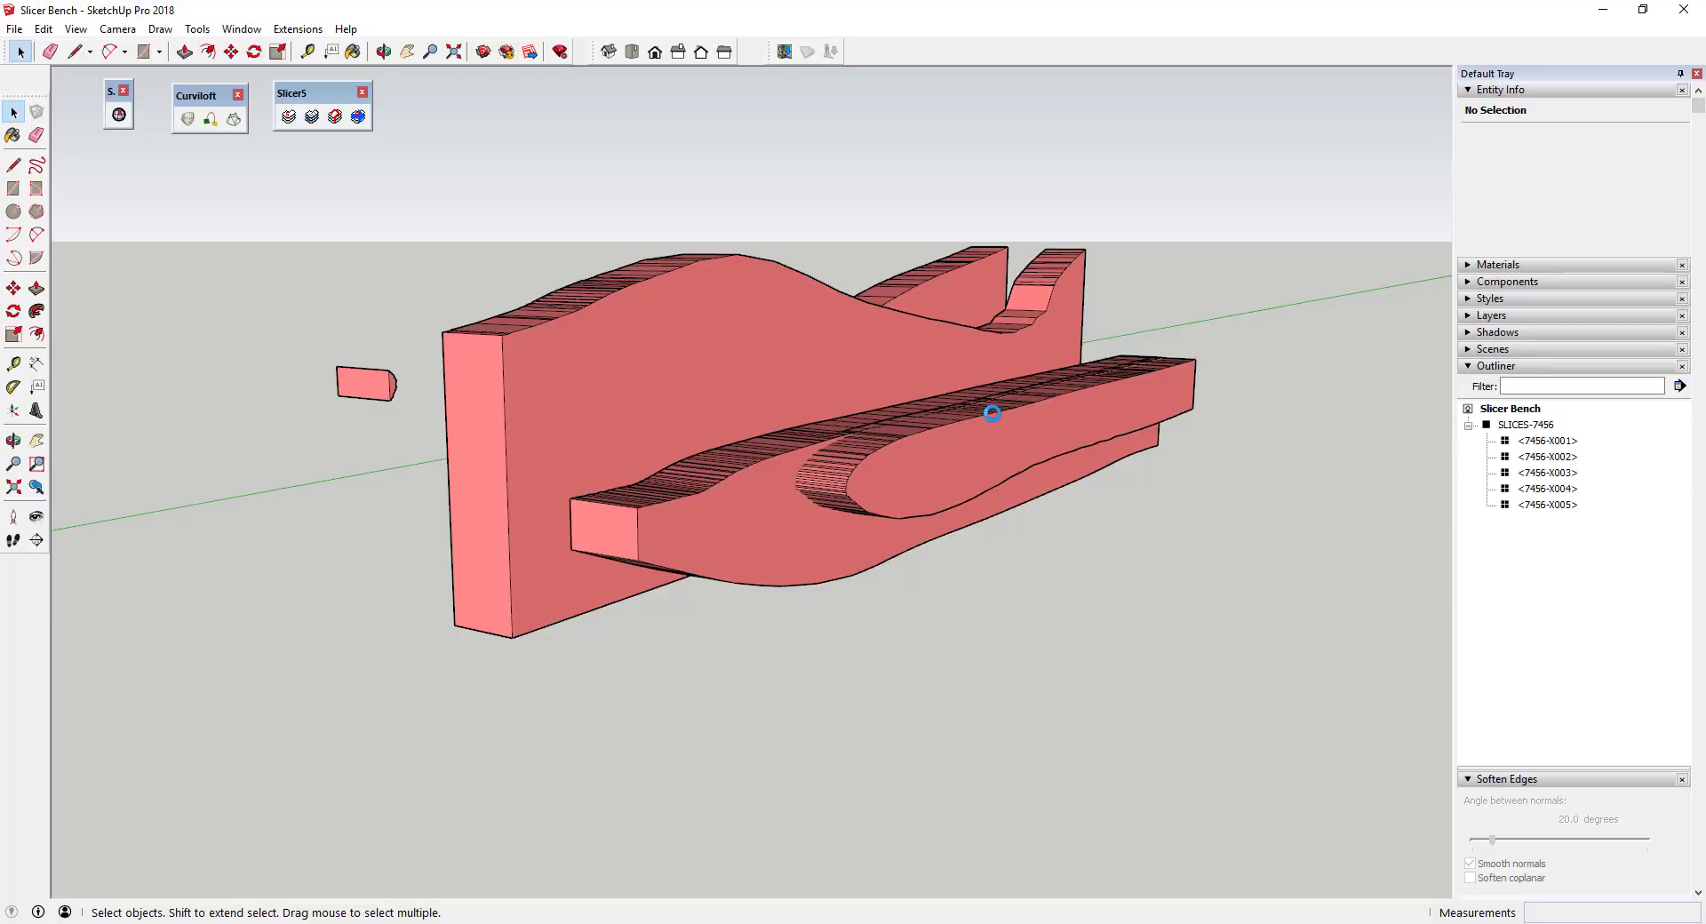
# Undo the X-axis slicing, reselect the bench group and slice it along the Y axis with Slicer5
pyautogui.moveTo(1040, 385)
pyautogui.mouseDown(button='middle')
pyautogui.moveTo(910, 411)
pyautogui.moveTo(887, 433)
pyautogui.moveTo(1059, 411)
pyautogui.mouseUp(button='middle')
pyautogui.hotkey('ctrl', 'z')
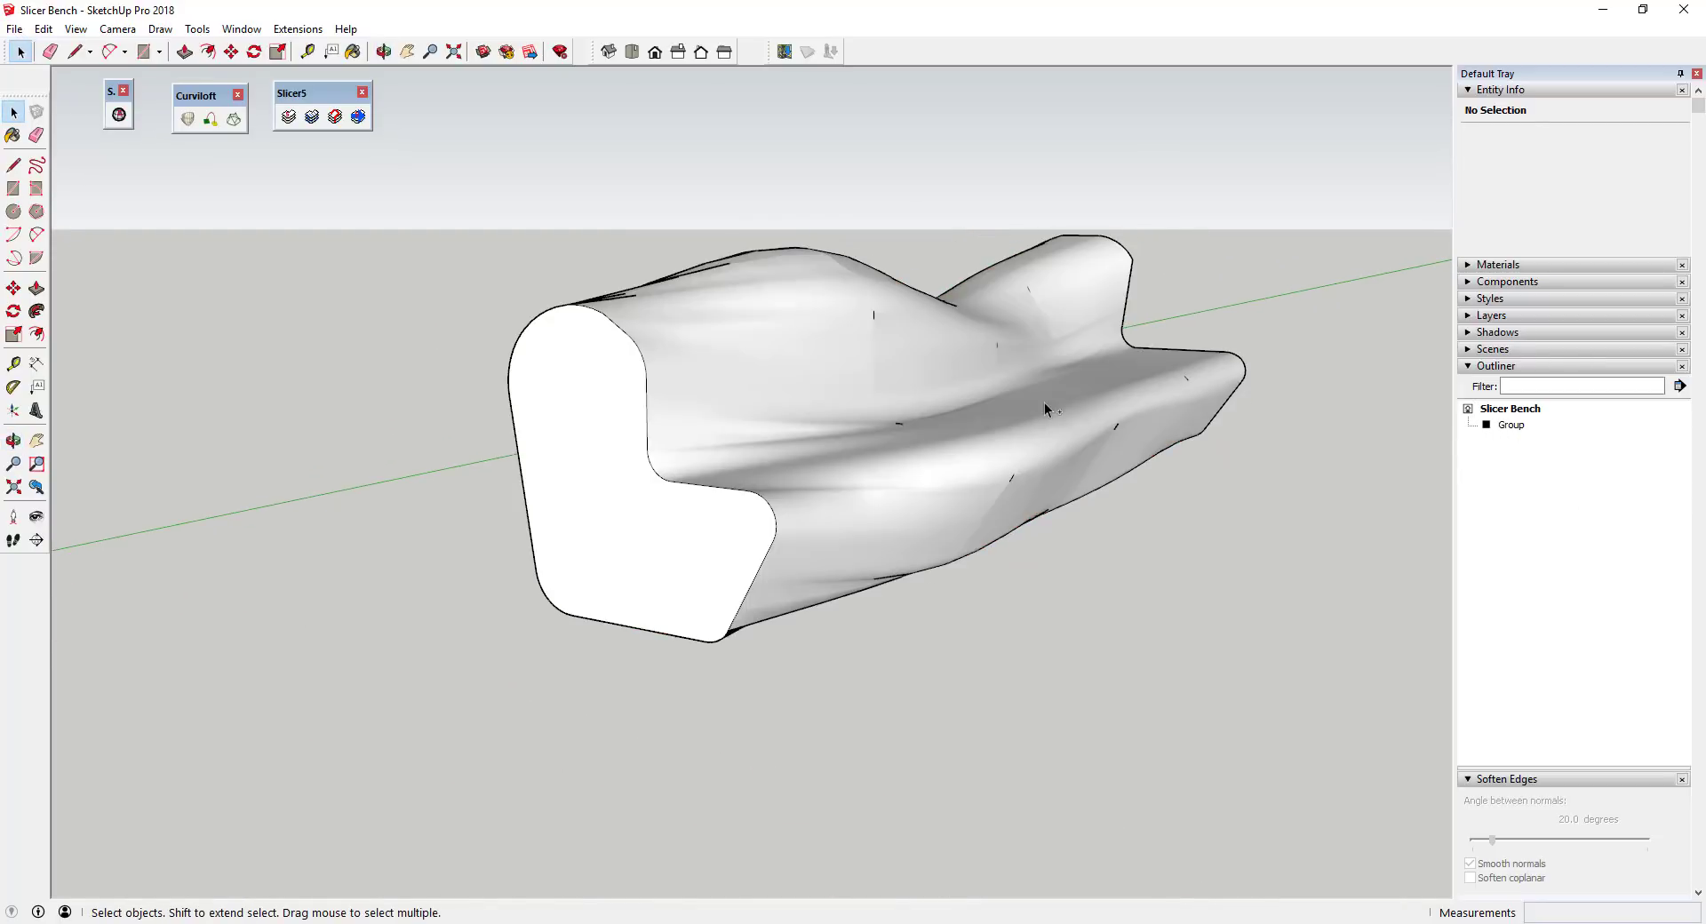
pyautogui.click(940, 402)
pyautogui.click(288, 116)
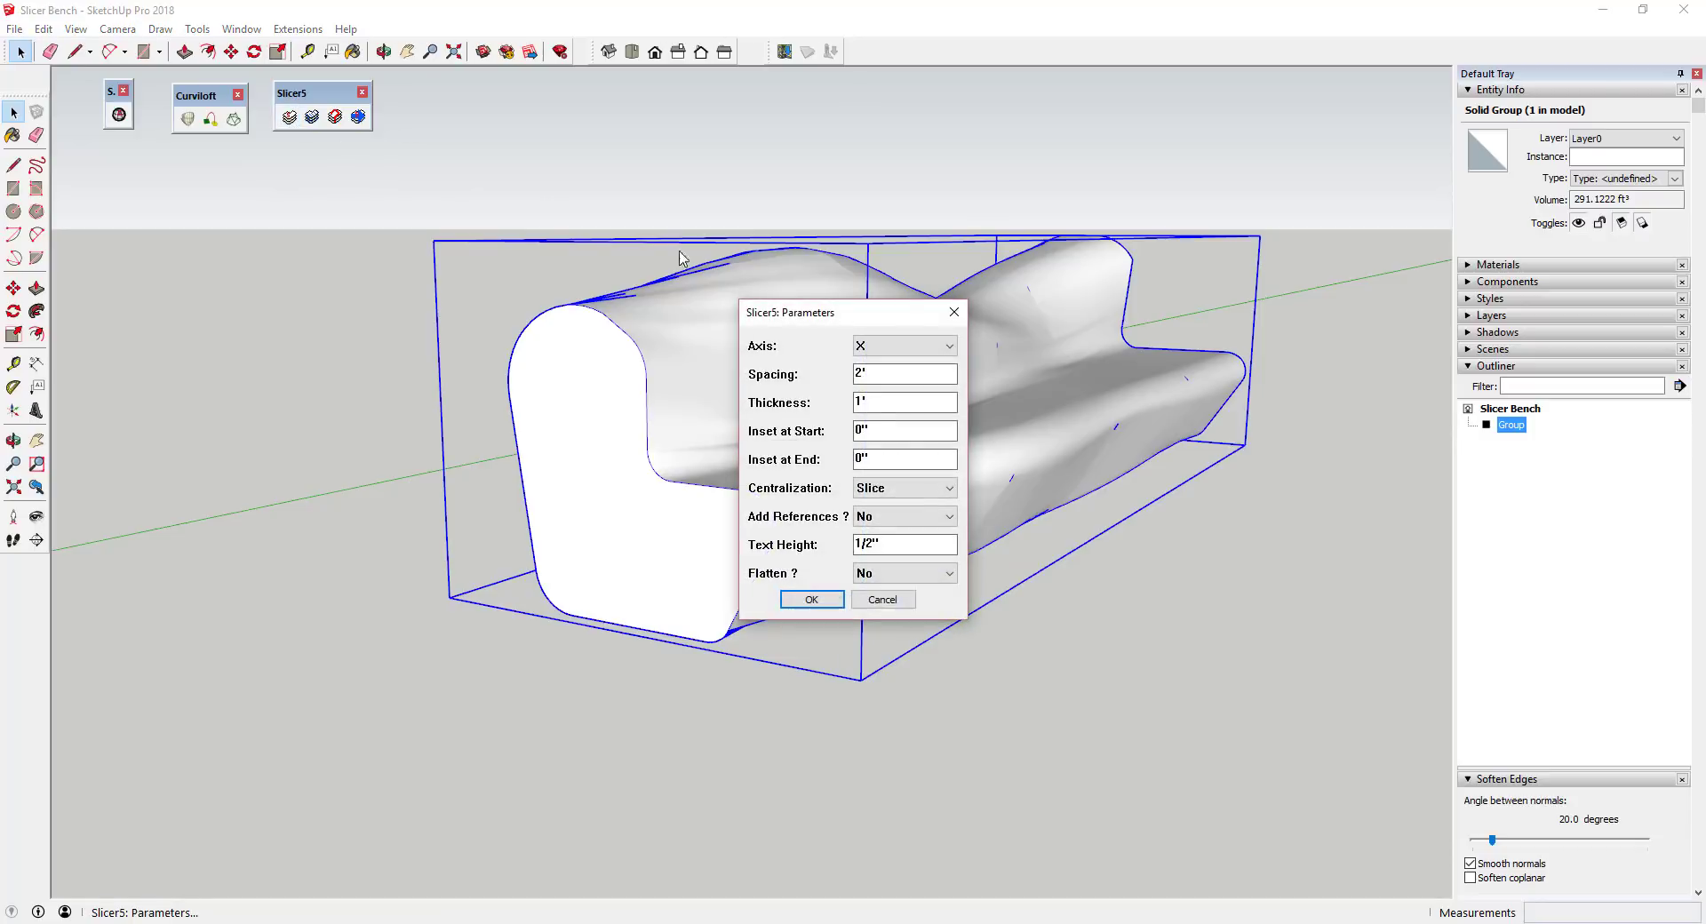
pyautogui.click(876, 346)
pyautogui.click(876, 377)
pyautogui.click(810, 600)
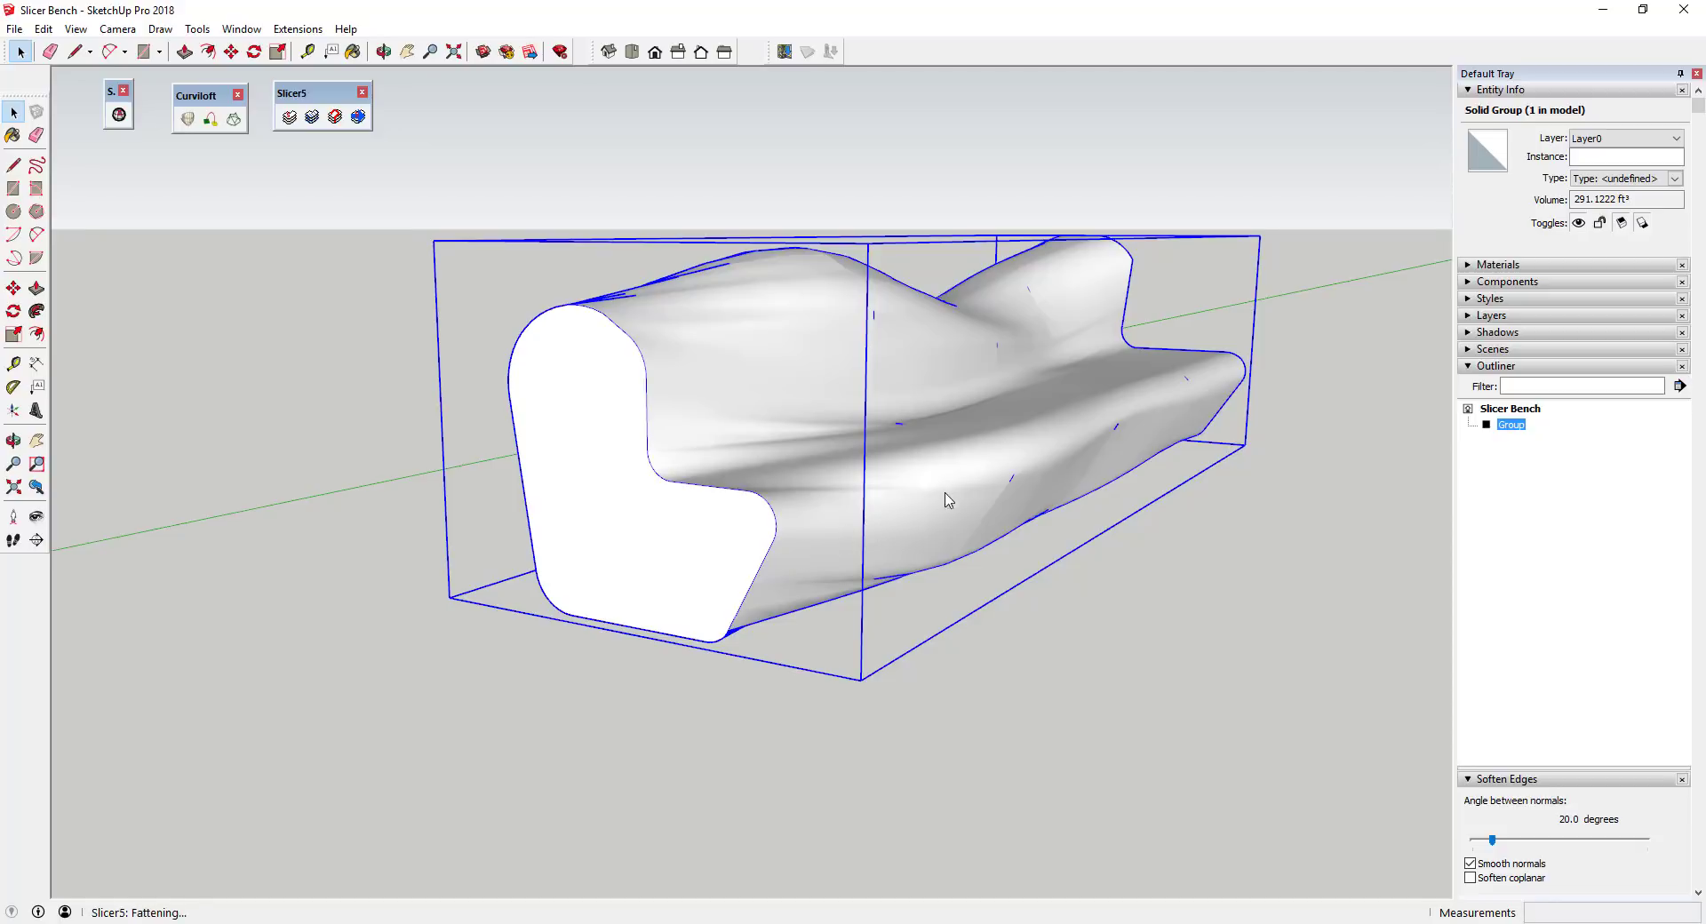
# Examine the spacing and profiles of the Y-axis slices along the whole bench, from both ends
pyautogui.moveTo(1157, 408); pyautogui.dragTo(569, 469, button='middle')
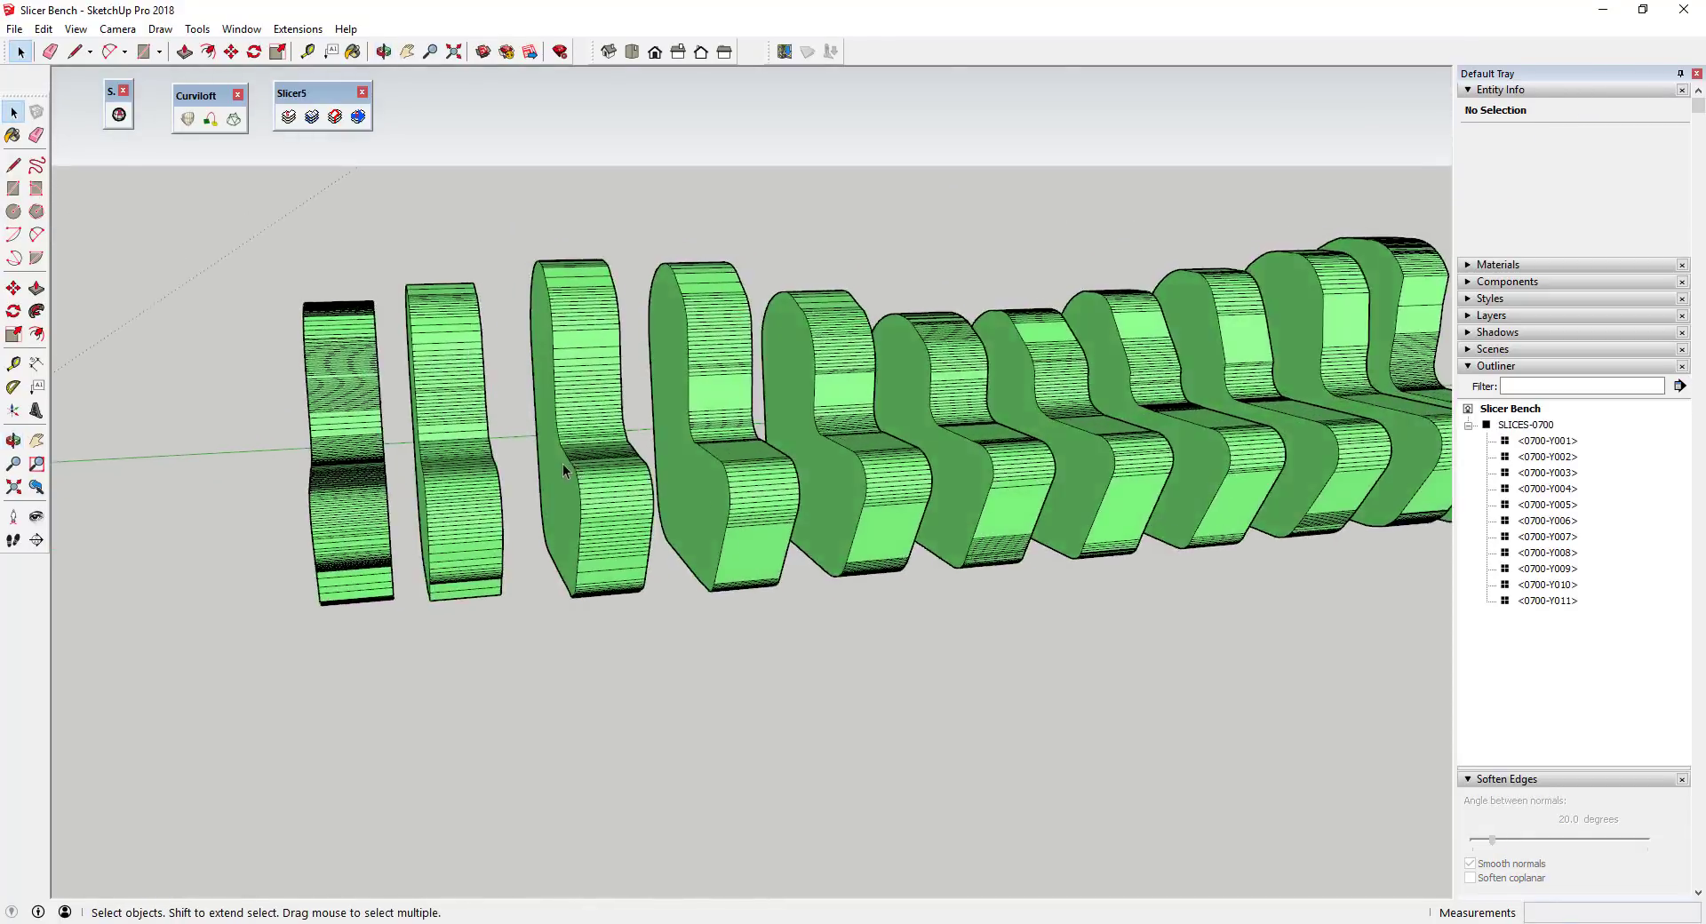
pyautogui.scroll(-3, 569, 469)
pyautogui.scroll(5, 1159, 466)
pyautogui.scroll(-4, 1252, 390)
pyautogui.moveTo(958, 383); pyautogui.dragTo(410, 414, button='middle')
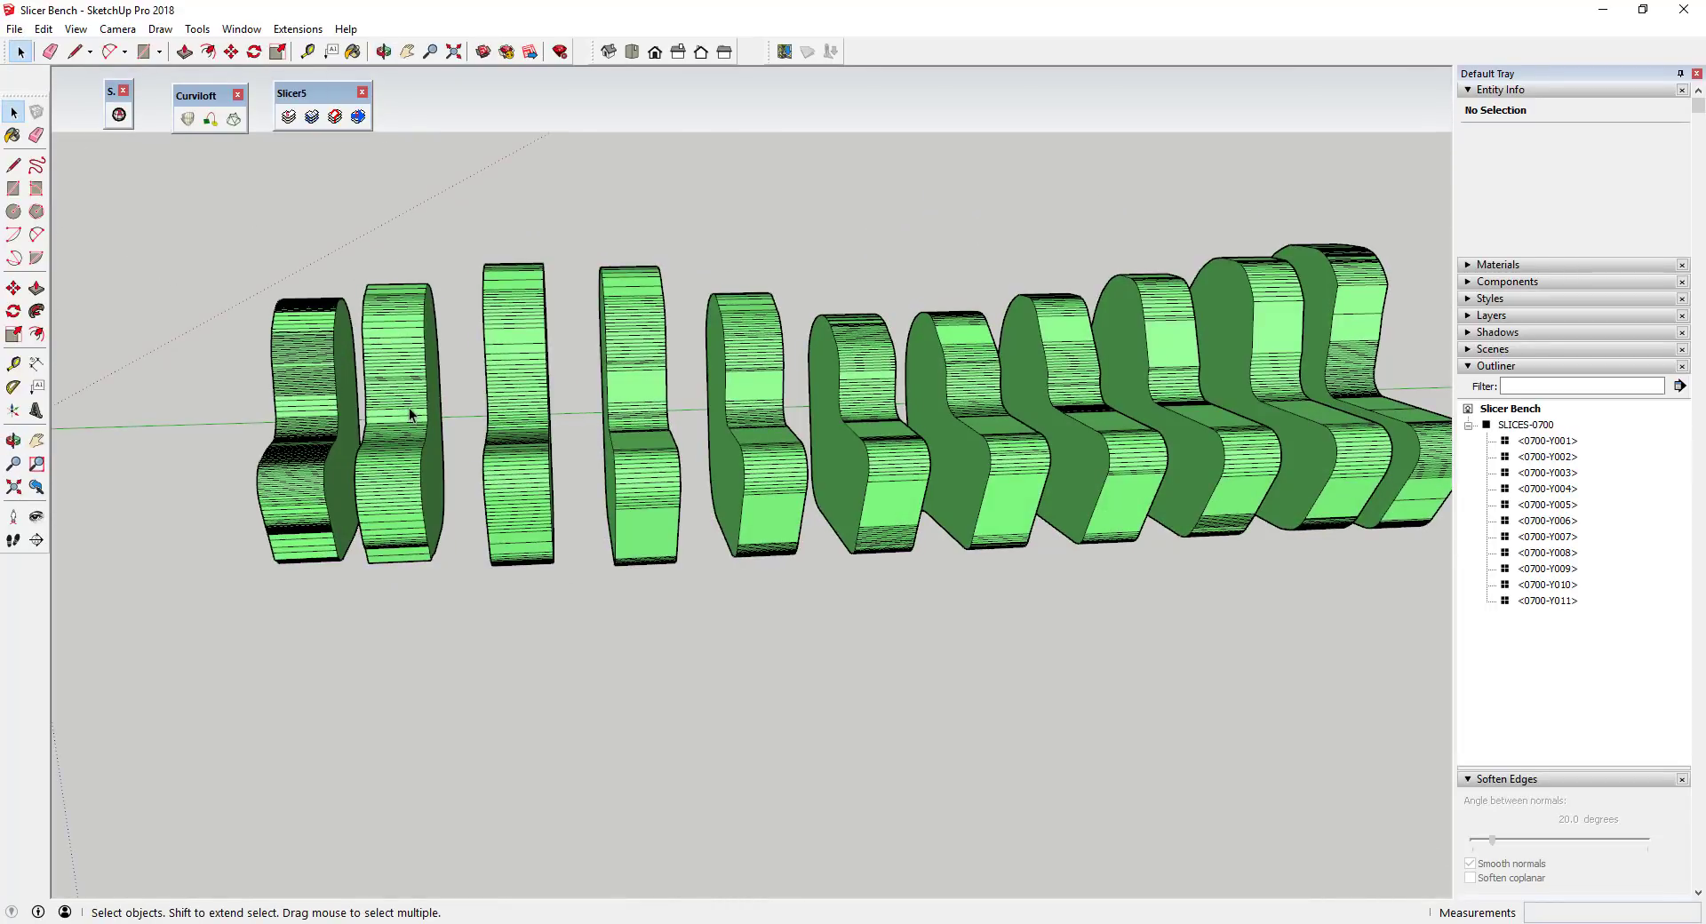
pyautogui.scroll(-2, 413, 414)
pyautogui.scroll(4, 355, 402)
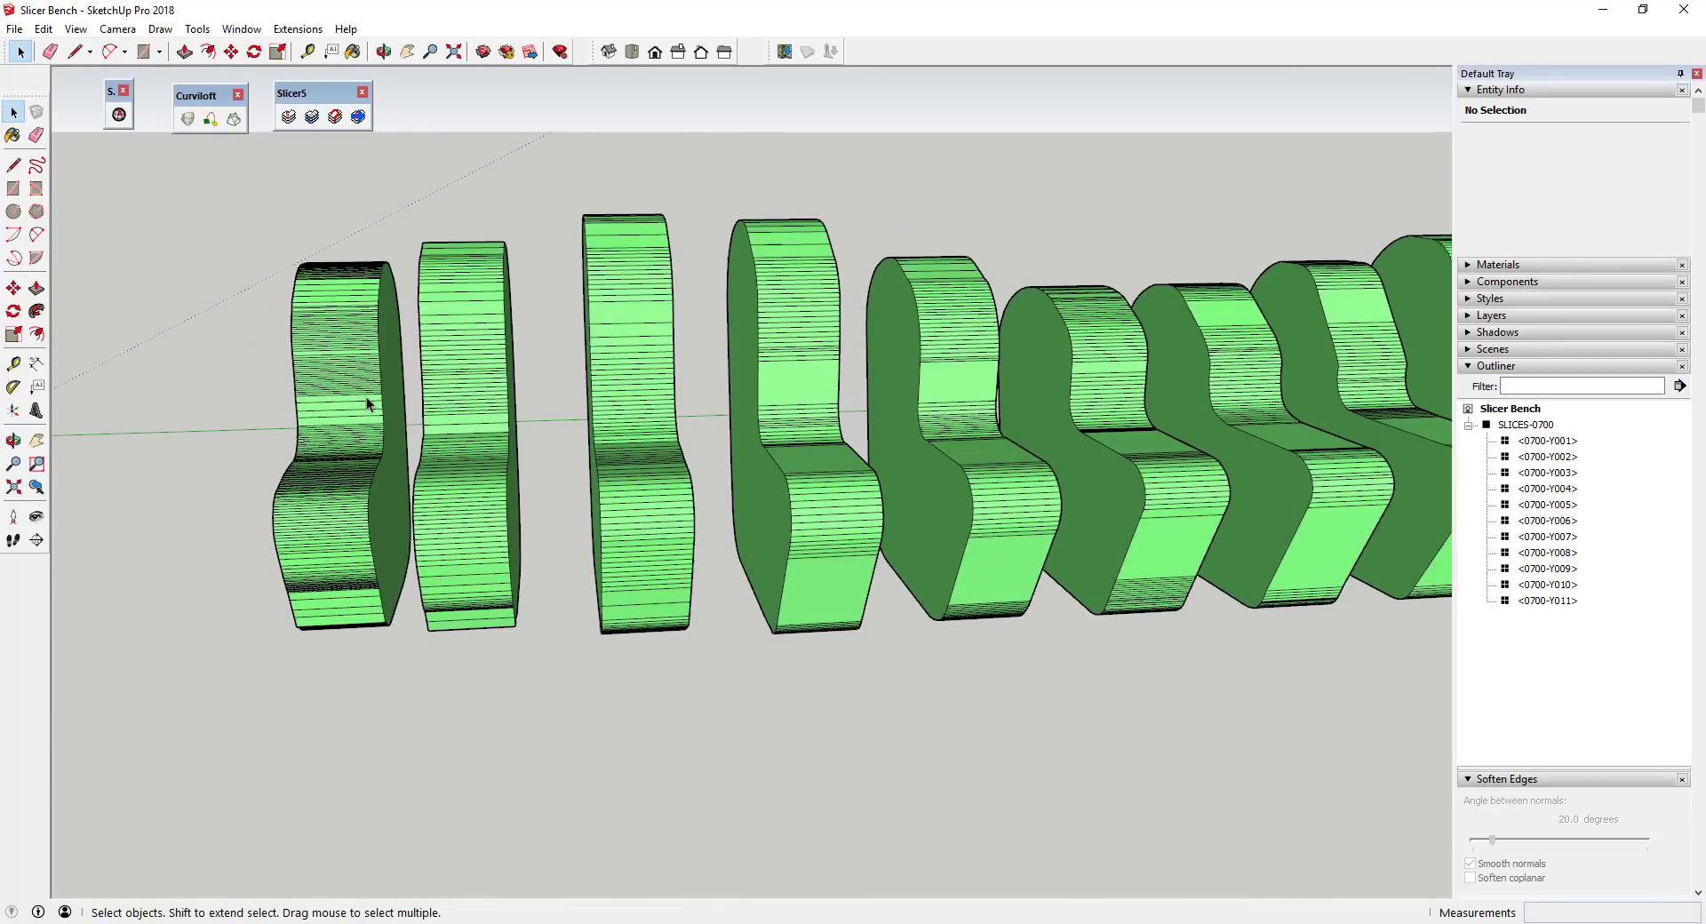
pyautogui.moveTo(367, 397); pyautogui.dragTo(295, 311, button='middle')
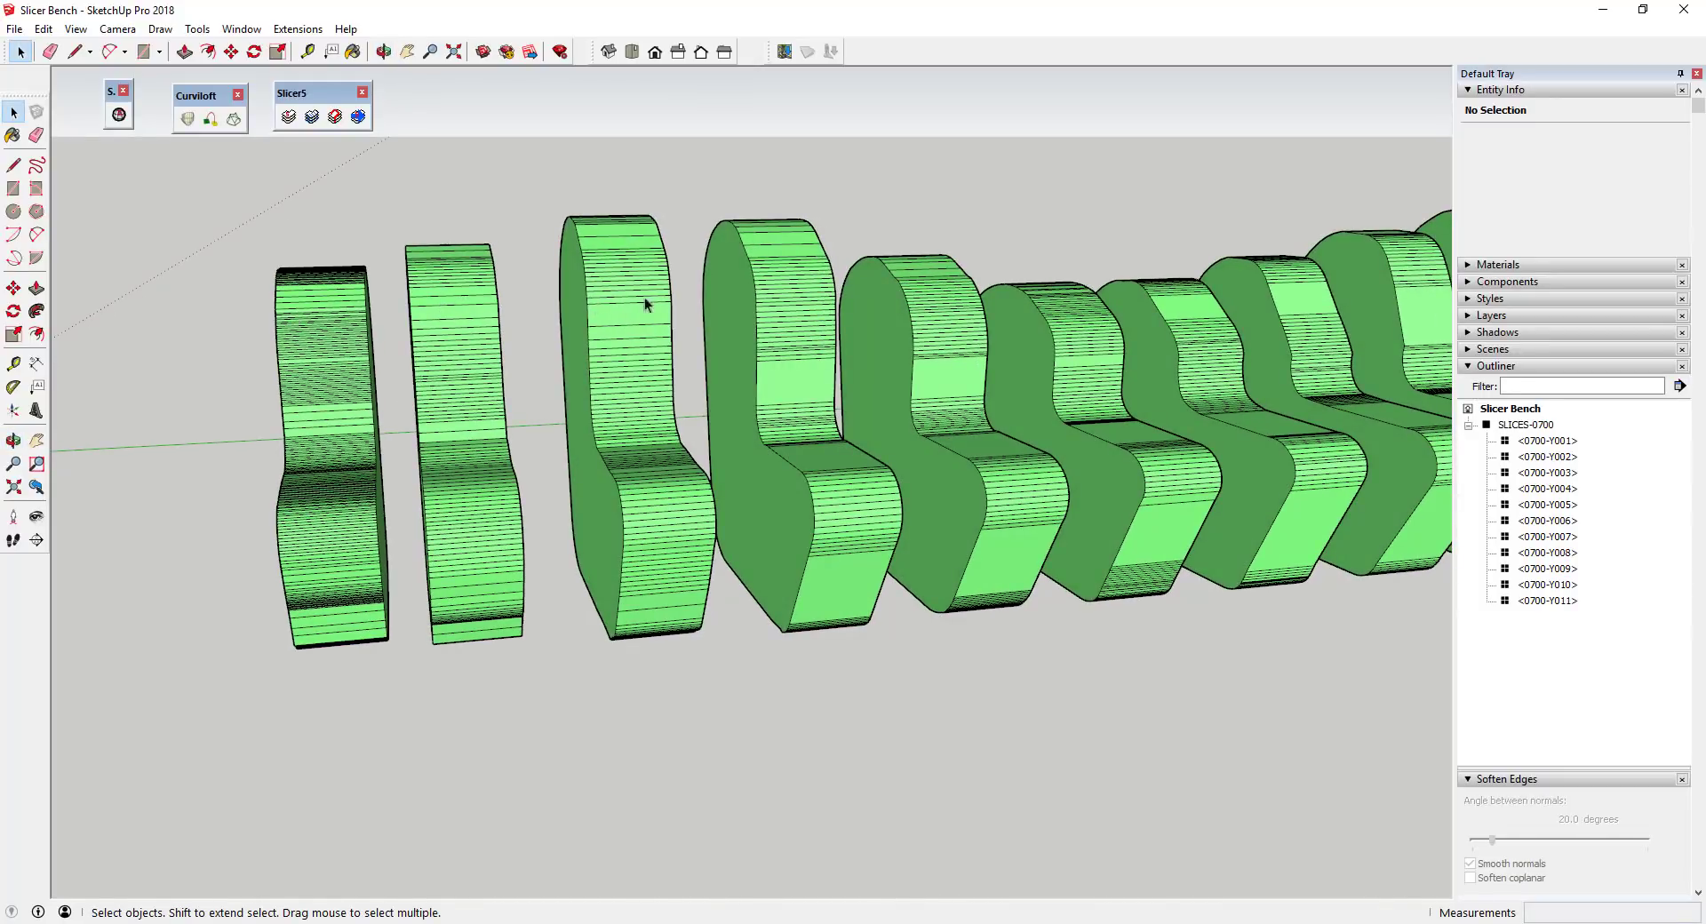
pyautogui.scroll(-2, 525, 373)
pyautogui.moveTo(525, 374); pyautogui.dragTo(813, 413, button='middle')
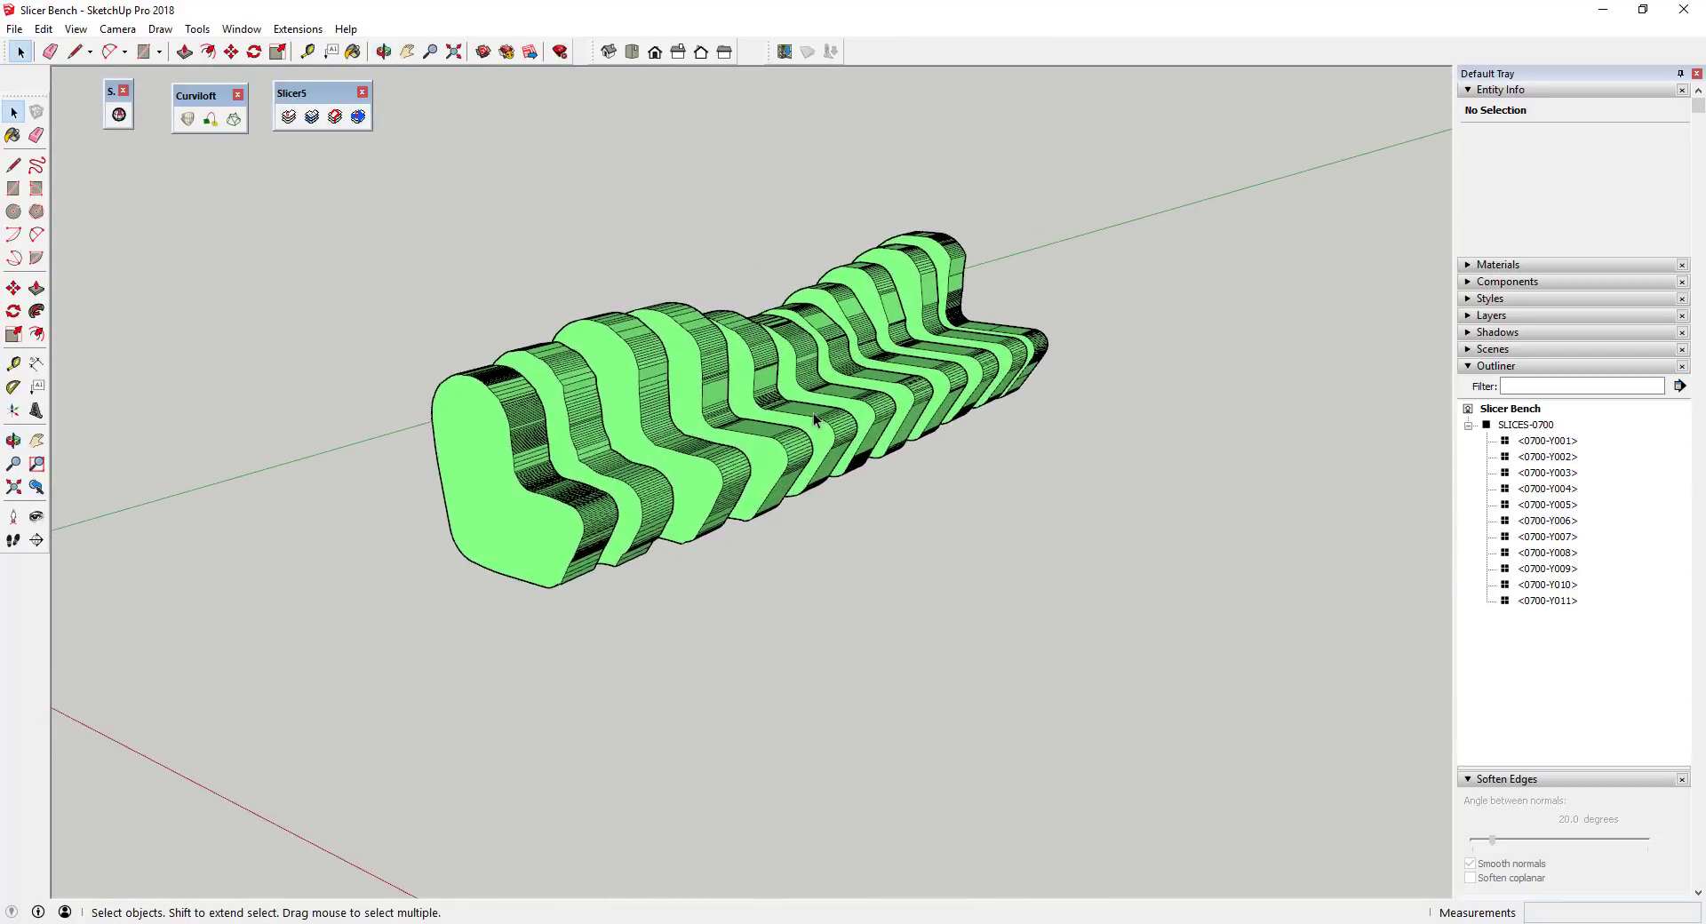
pyautogui.scroll(3, 814, 408)
pyautogui.moveTo(851, 359); pyautogui.dragTo(722, 262, button='middle')
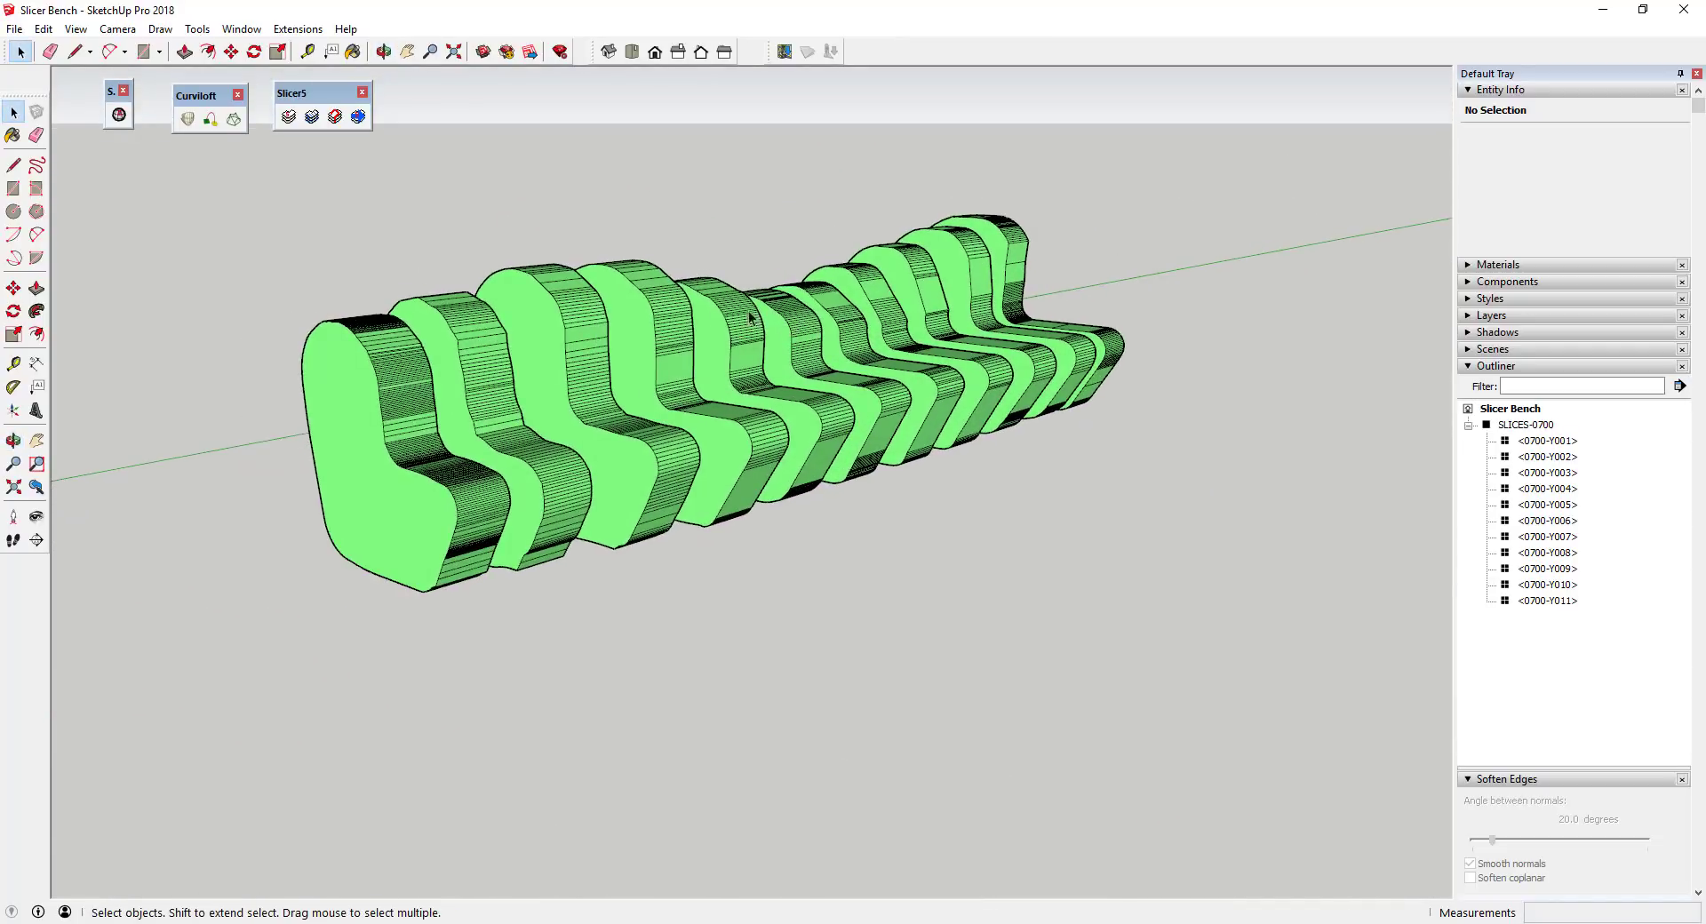
pyautogui.scroll(3, 722, 262)
pyautogui.scroll(-3, 721, 260)
pyautogui.scroll(2, 722, 259)
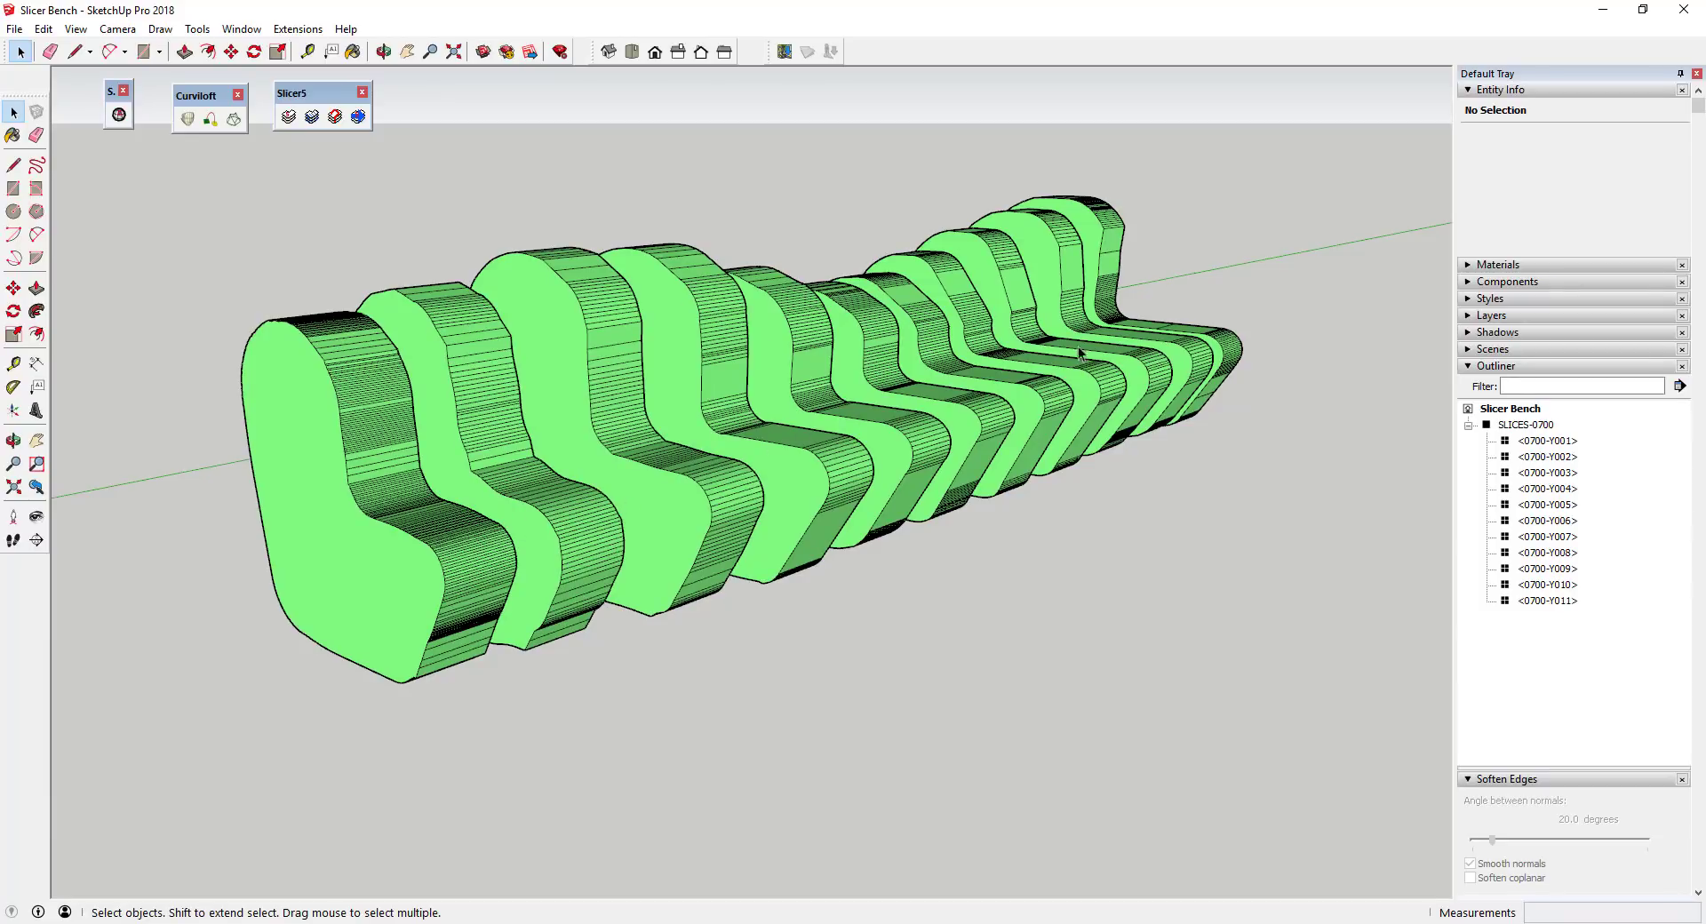
pyautogui.scroll(-2, 1196, 322)
pyautogui.scroll(2, 1081, 388)
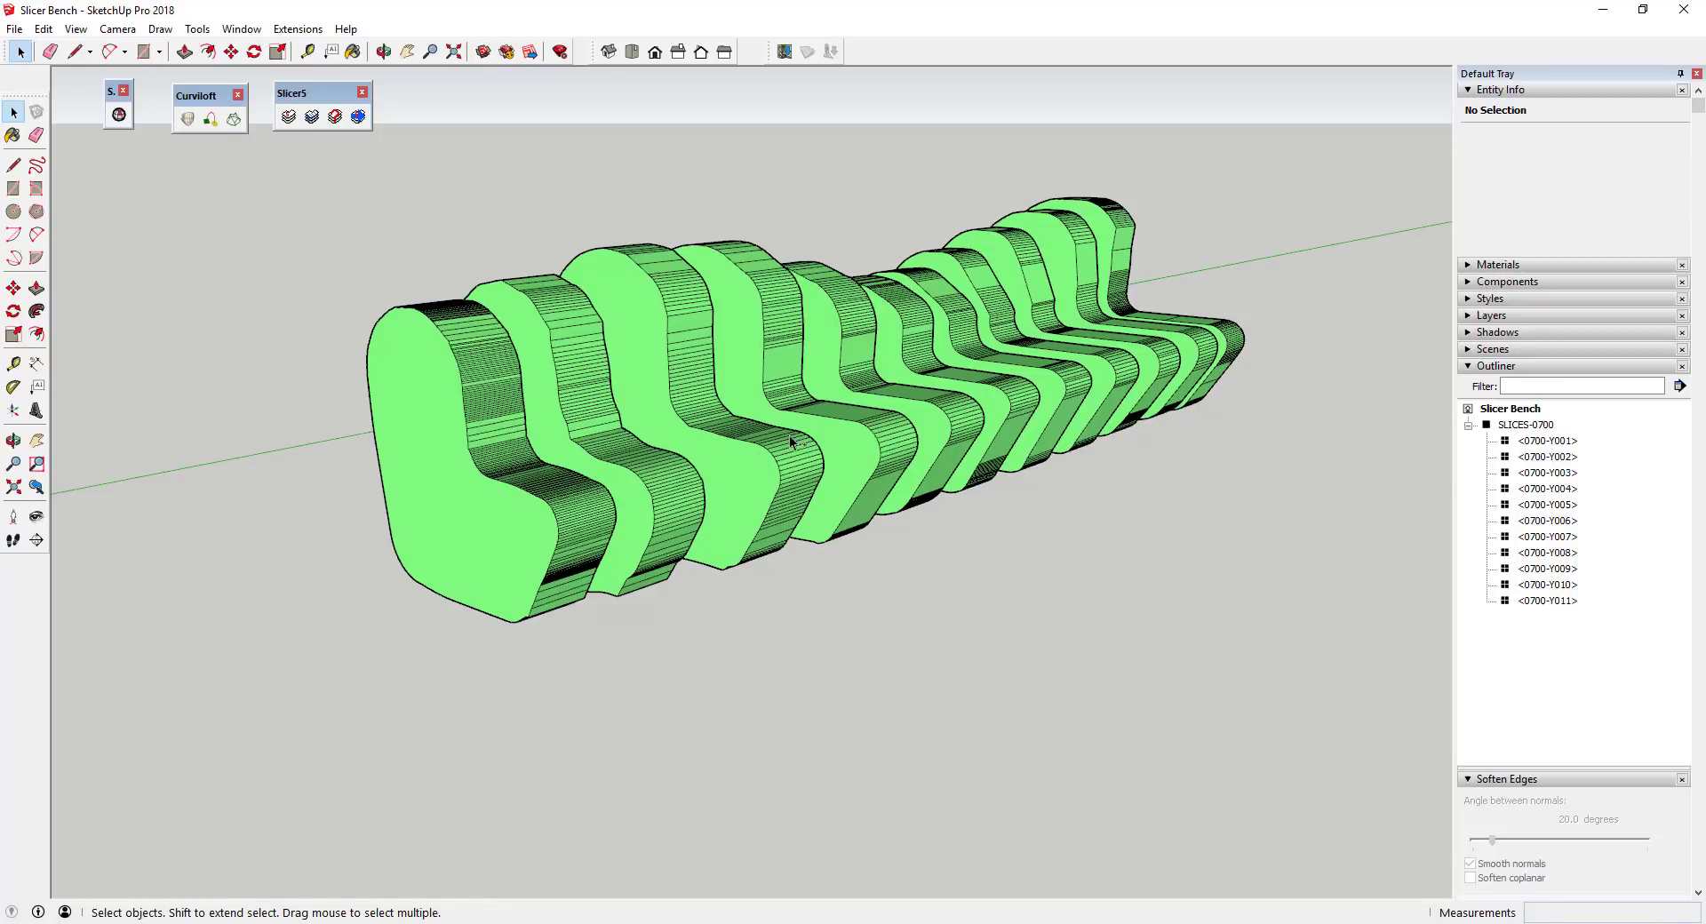
# Undo the slicing and slice the bench group again along Y with Slicer5, using much closer spacing and a thickness of 1 inch
pyautogui.hotkey('ctrl', 'z')
pyautogui.click(700, 414)
pyautogui.click(289, 116)
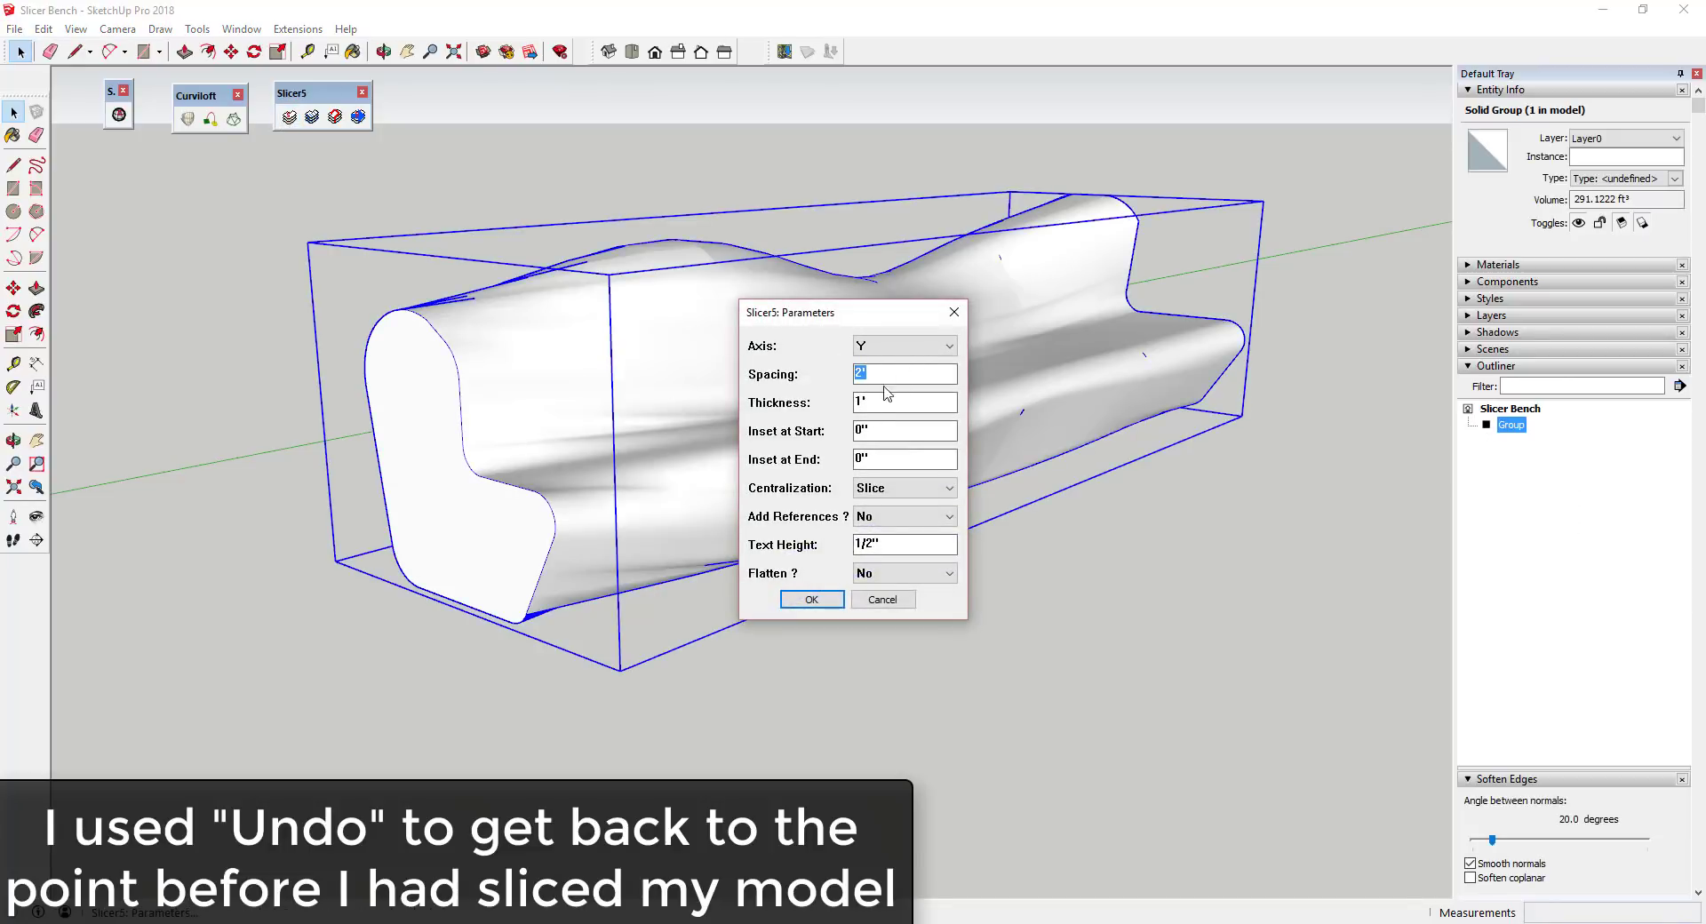
pyautogui.press('Tab')
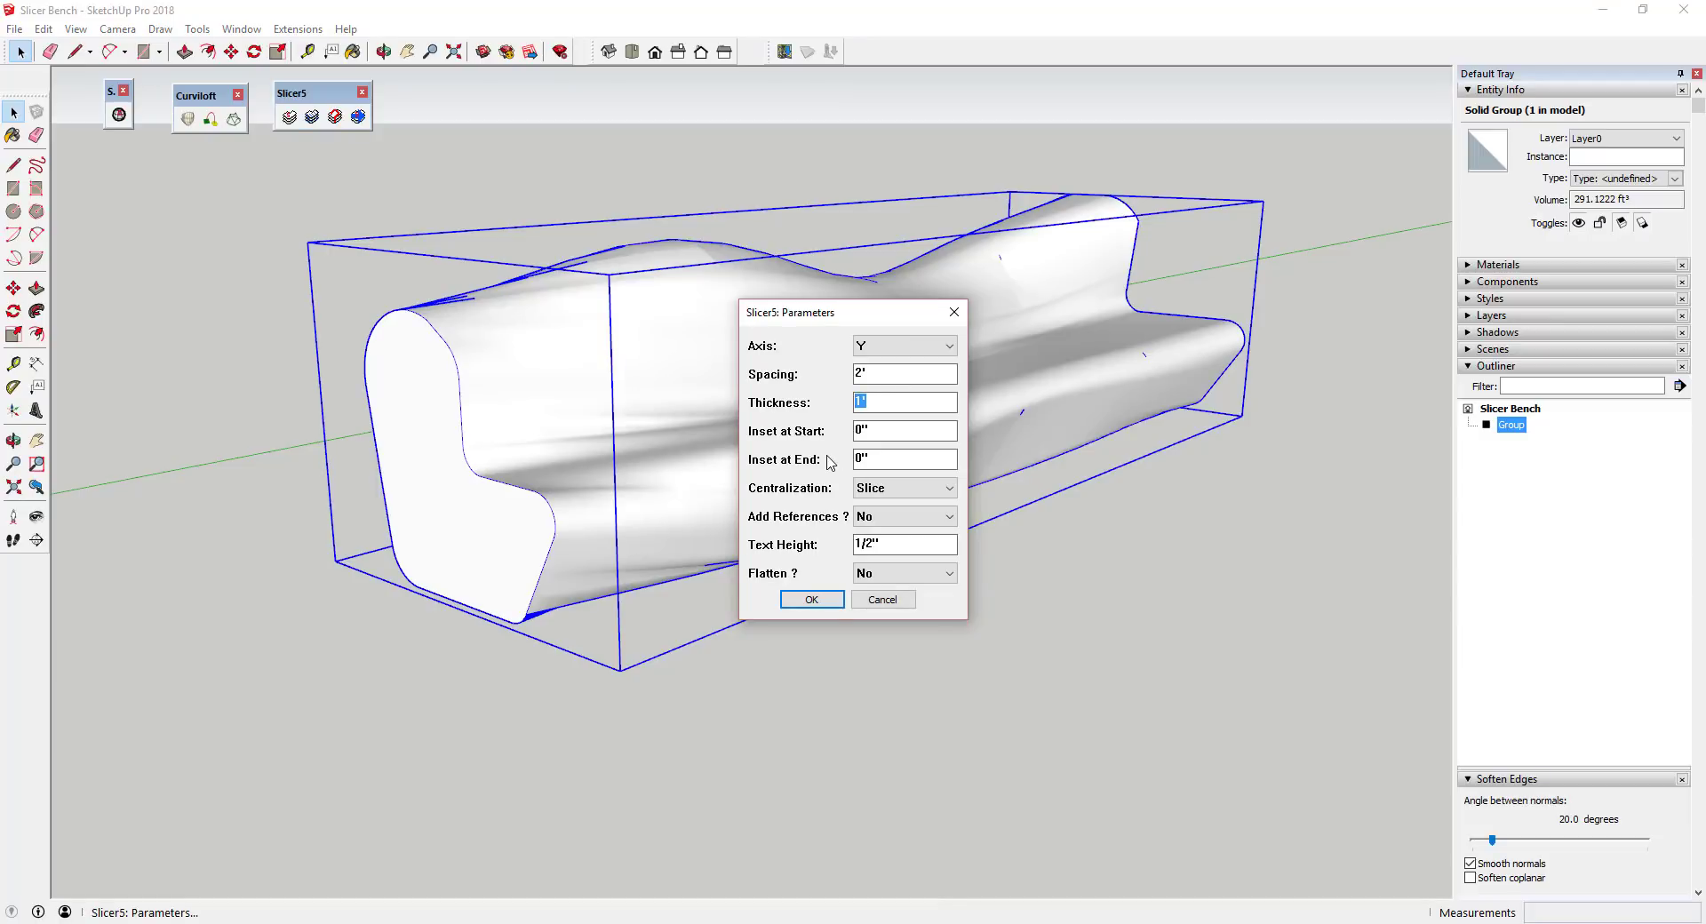
pyautogui.write('1')
pyautogui.click(811, 600)
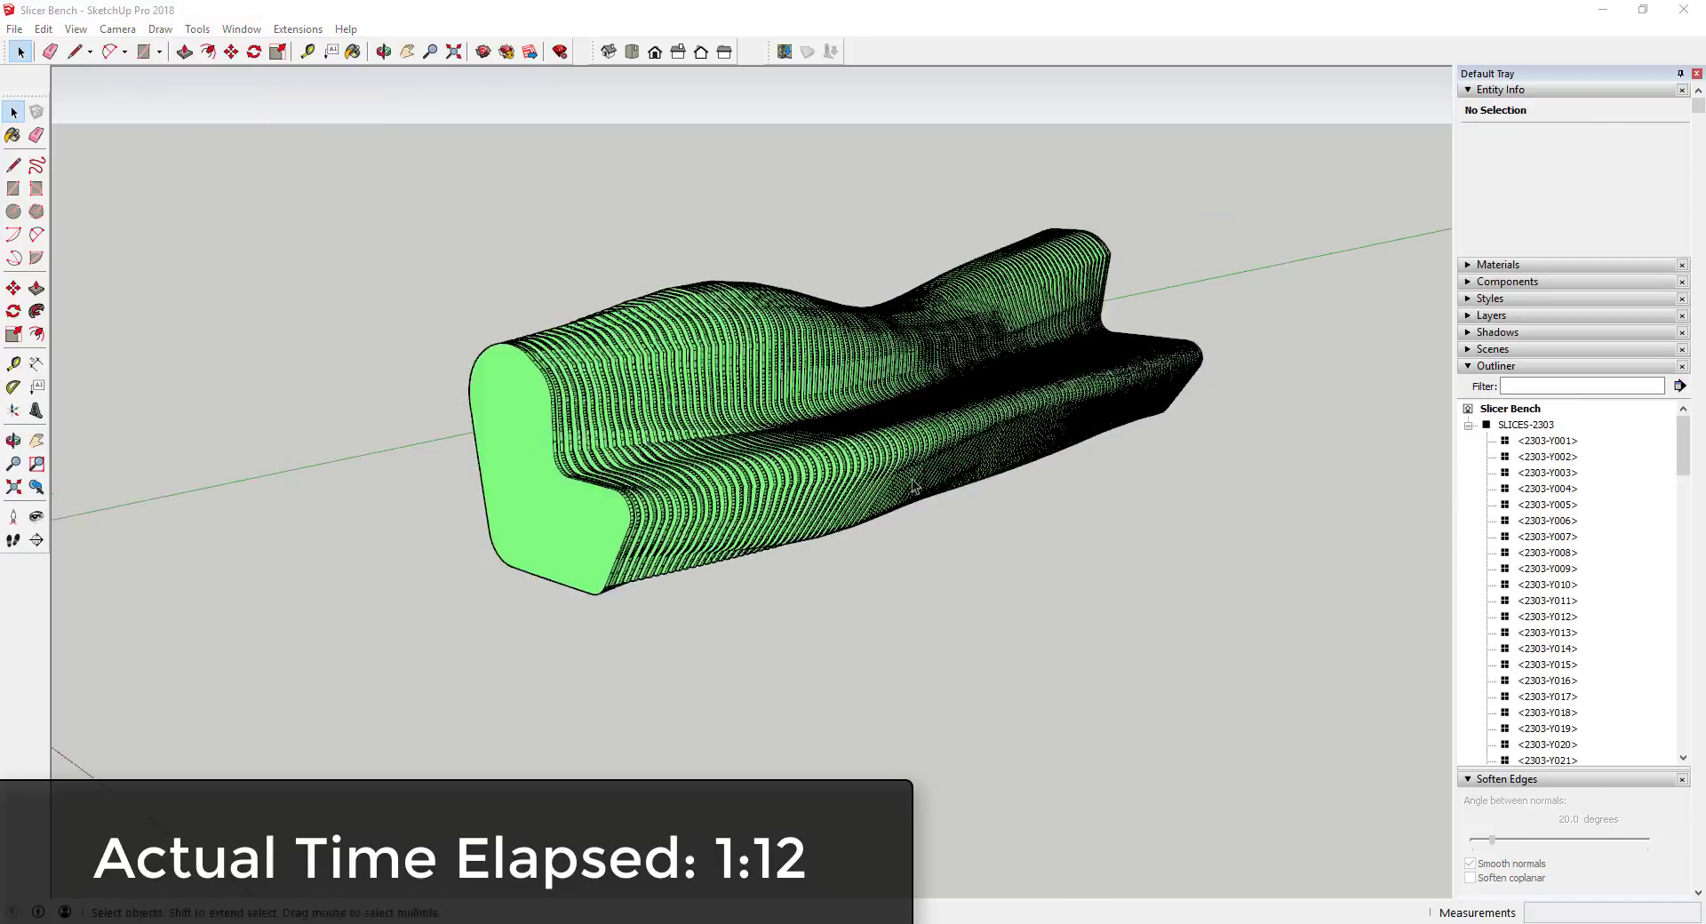
# Examine the thin, closely spaced bench slices from the end and along the seat
pyautogui.moveTo(444, 498); pyautogui.dragTo(959, 389, button='middle')
pyautogui.scroll(7, 462, 436)
pyautogui.scroll(-5, 414, 444)
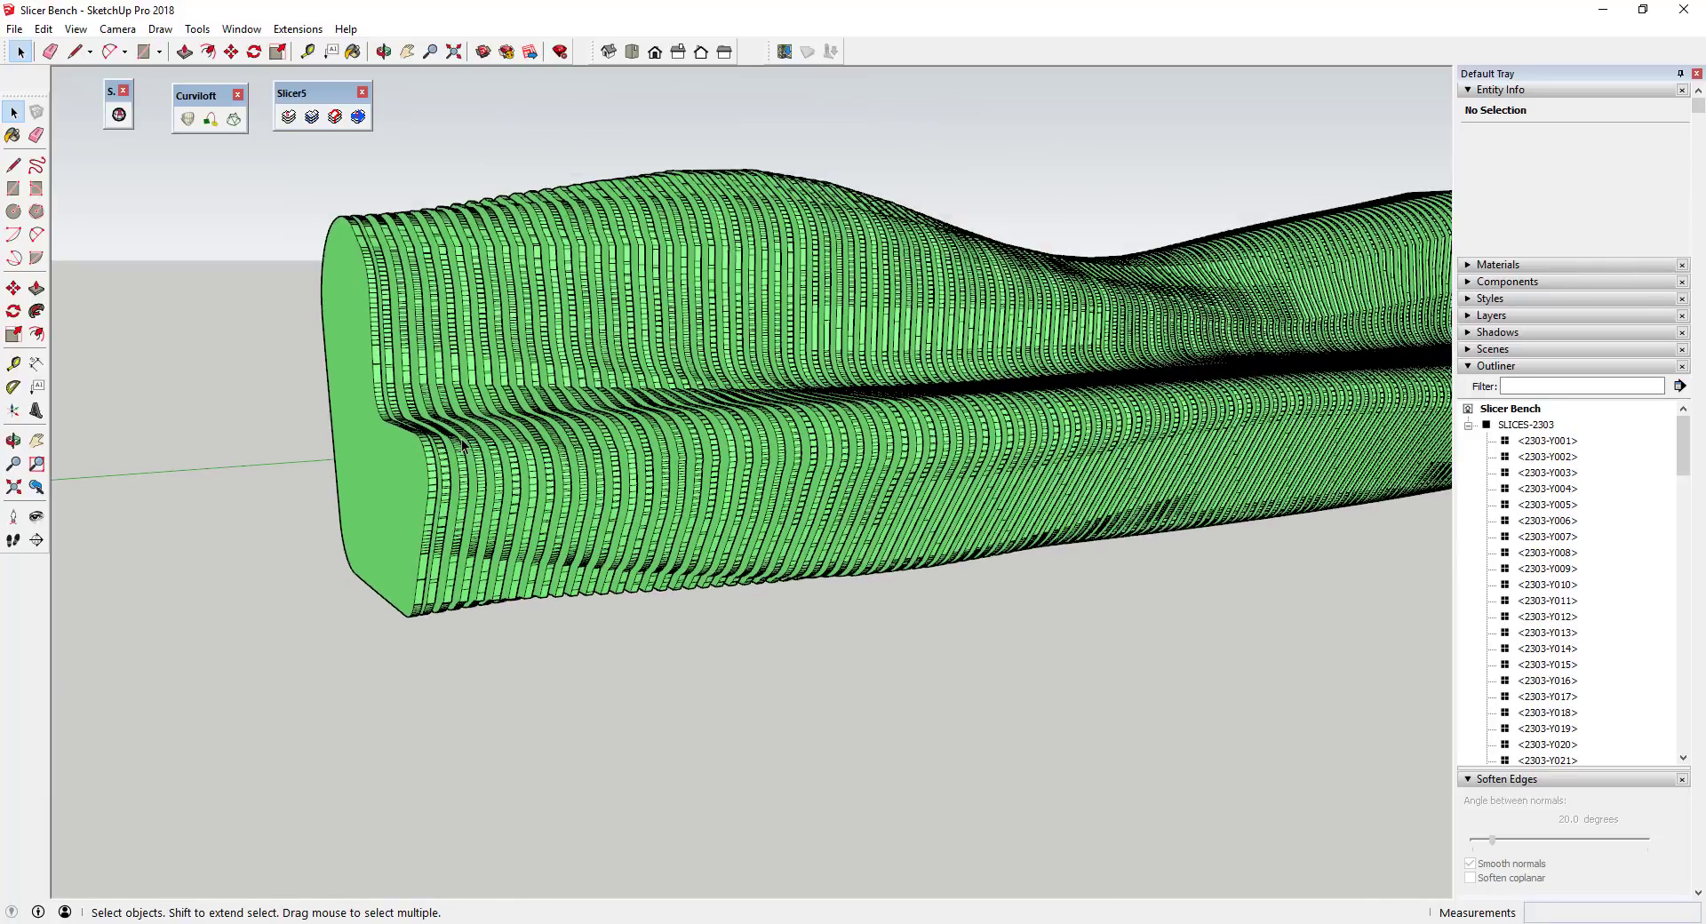
pyautogui.moveTo(414, 445); pyautogui.dragTo(831, 447, button='middle')
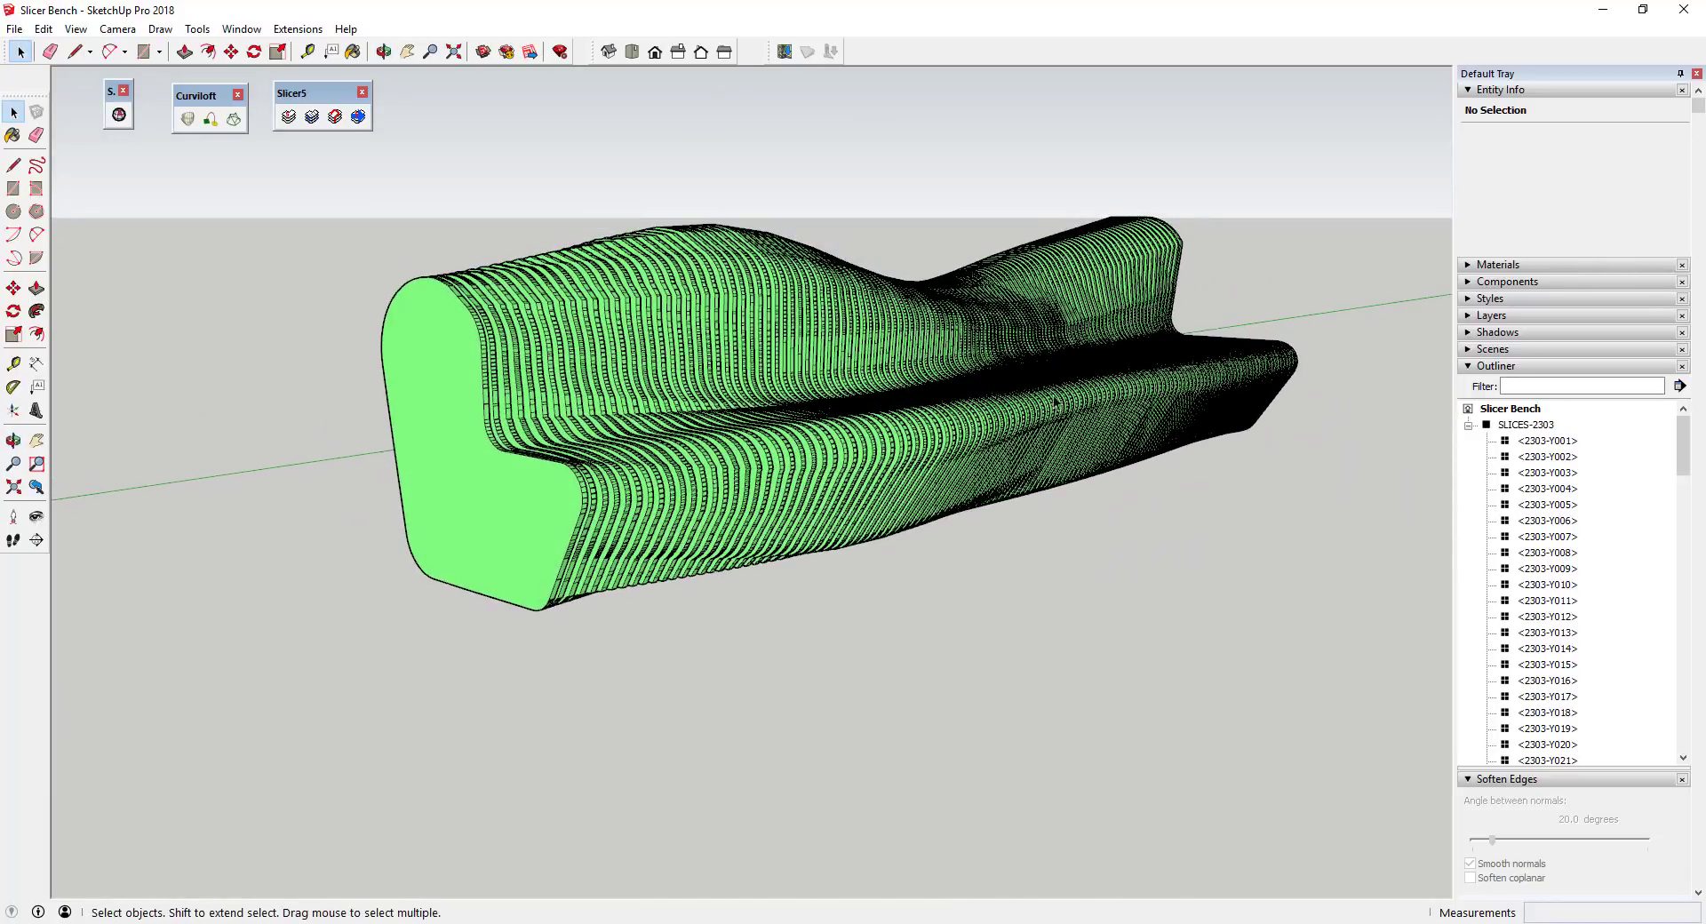
pyautogui.scroll(2, 1112, 374)
pyautogui.moveTo(1083, 375); pyautogui.dragTo(1325, 374, button='middle')
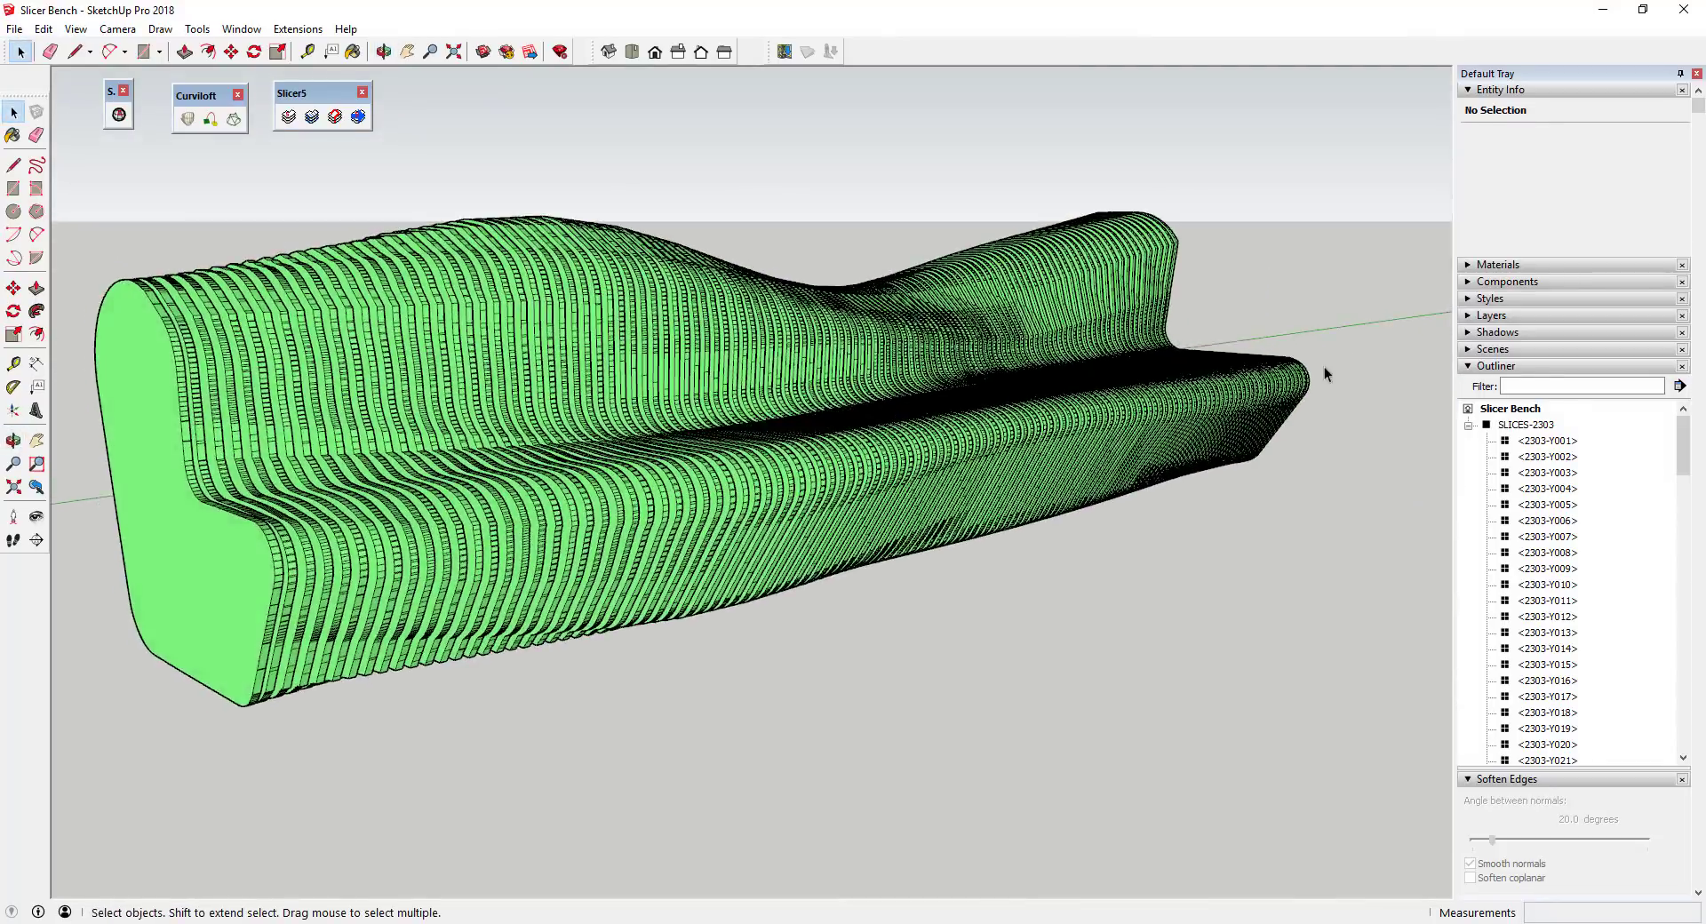
pyautogui.scroll(-3, 1325, 374)
pyautogui.scroll(4, 1024, 371)
# Select the group of slices and paint it with the orange material
pyautogui.click(1022, 370)
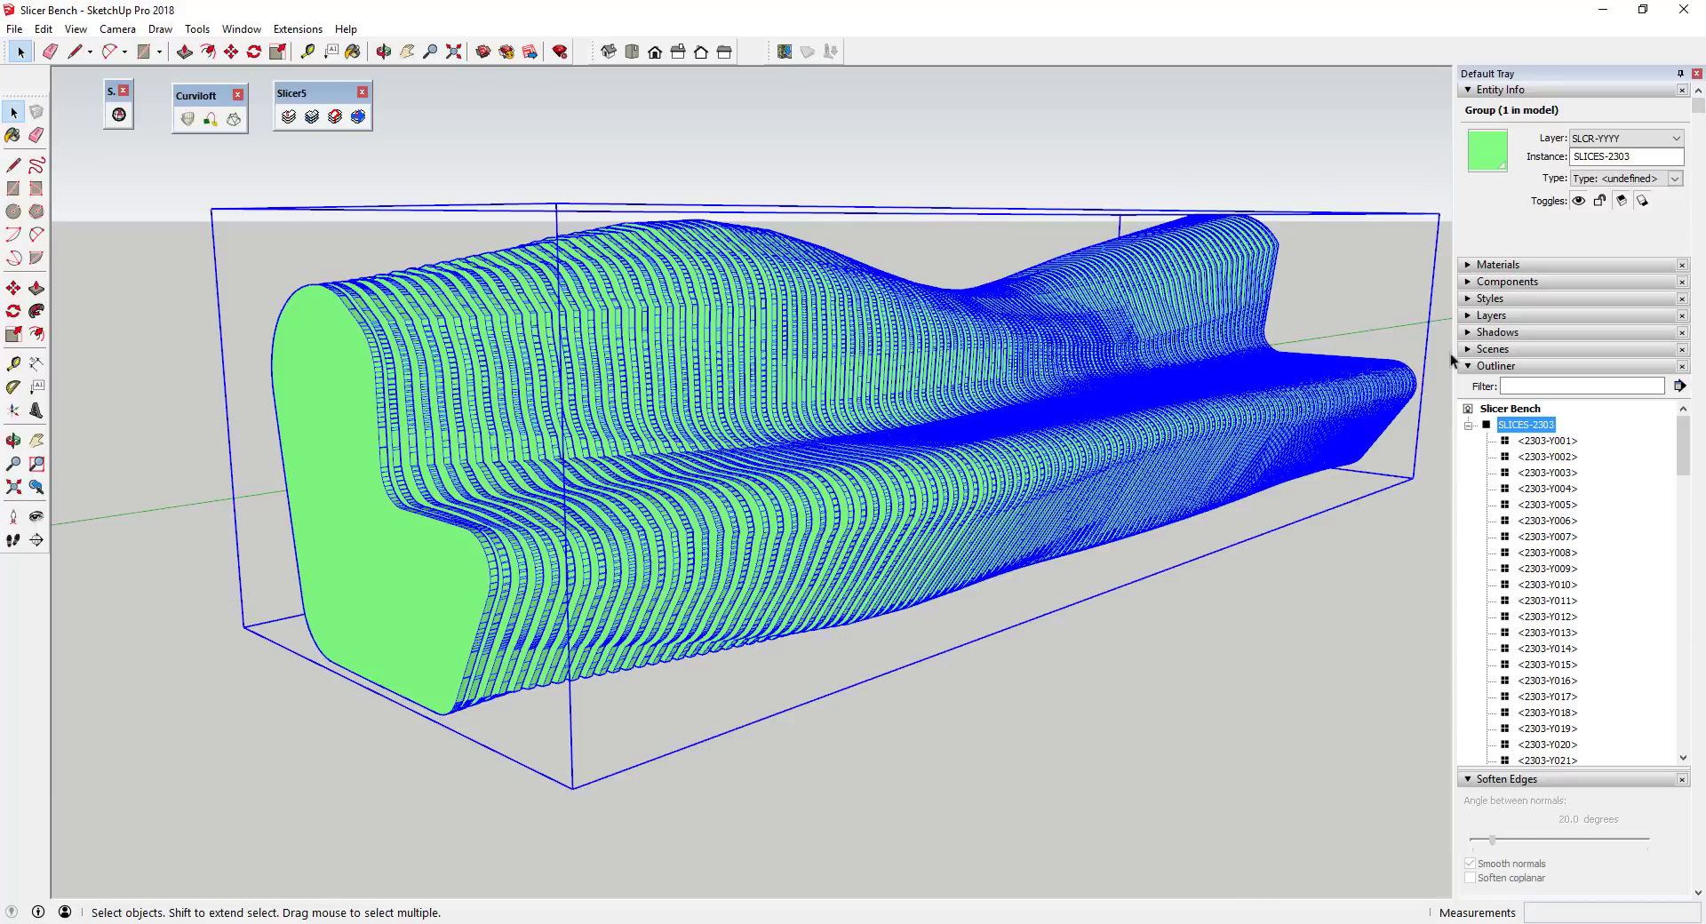
pyautogui.click(1493, 164)
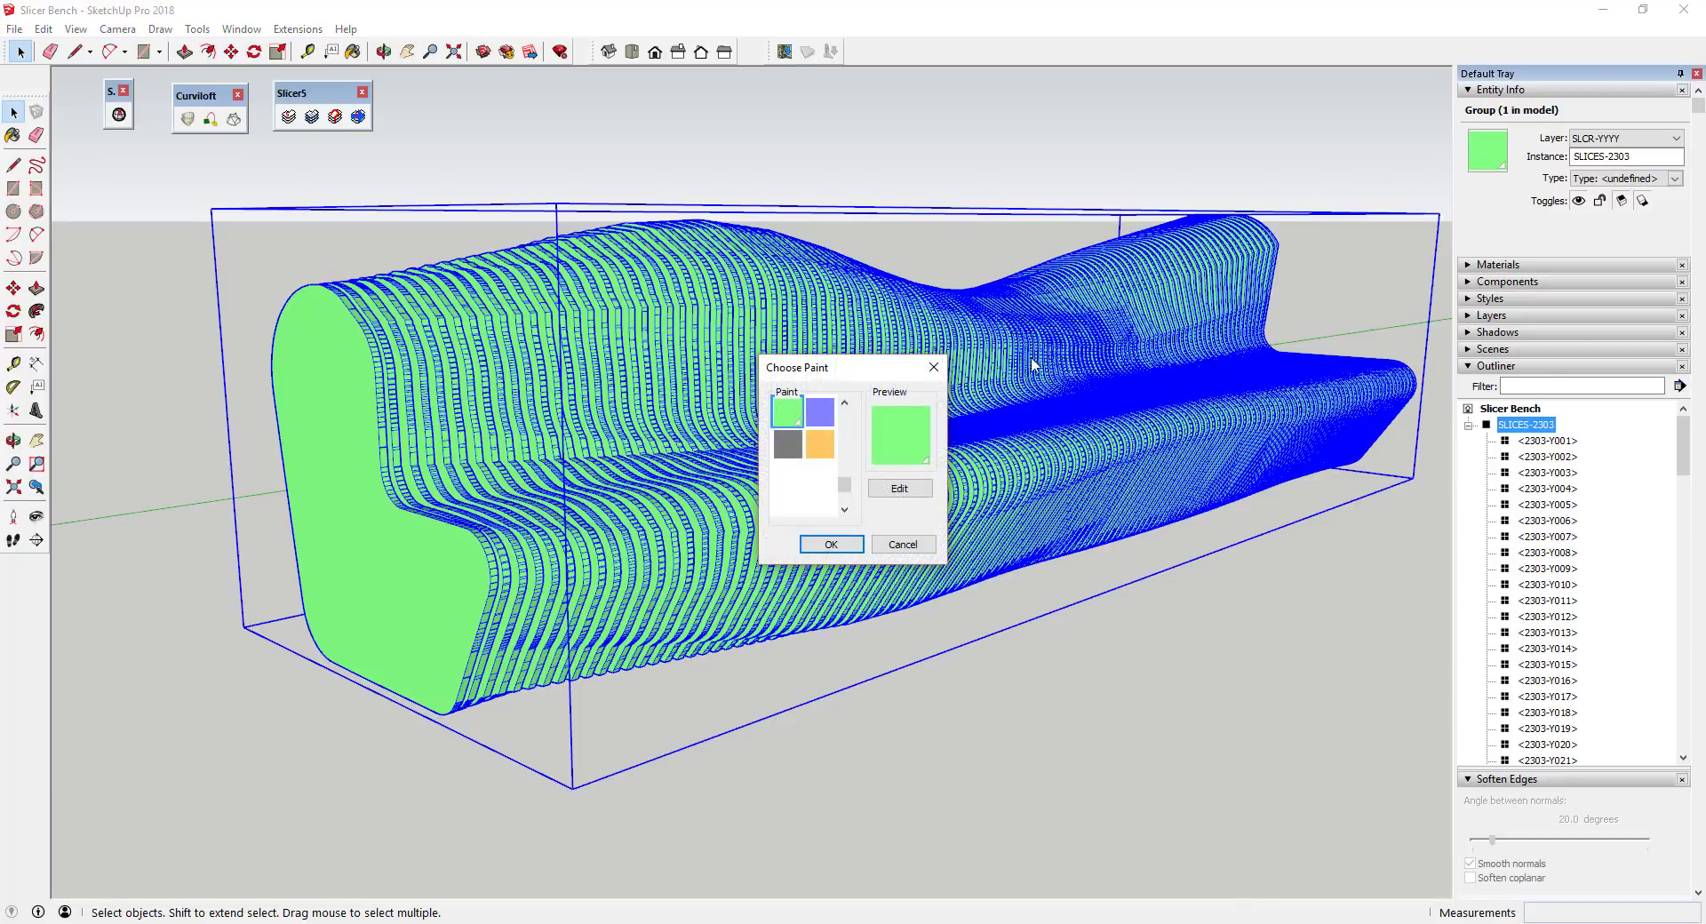
pyautogui.click(820, 444)
pyautogui.click(831, 544)
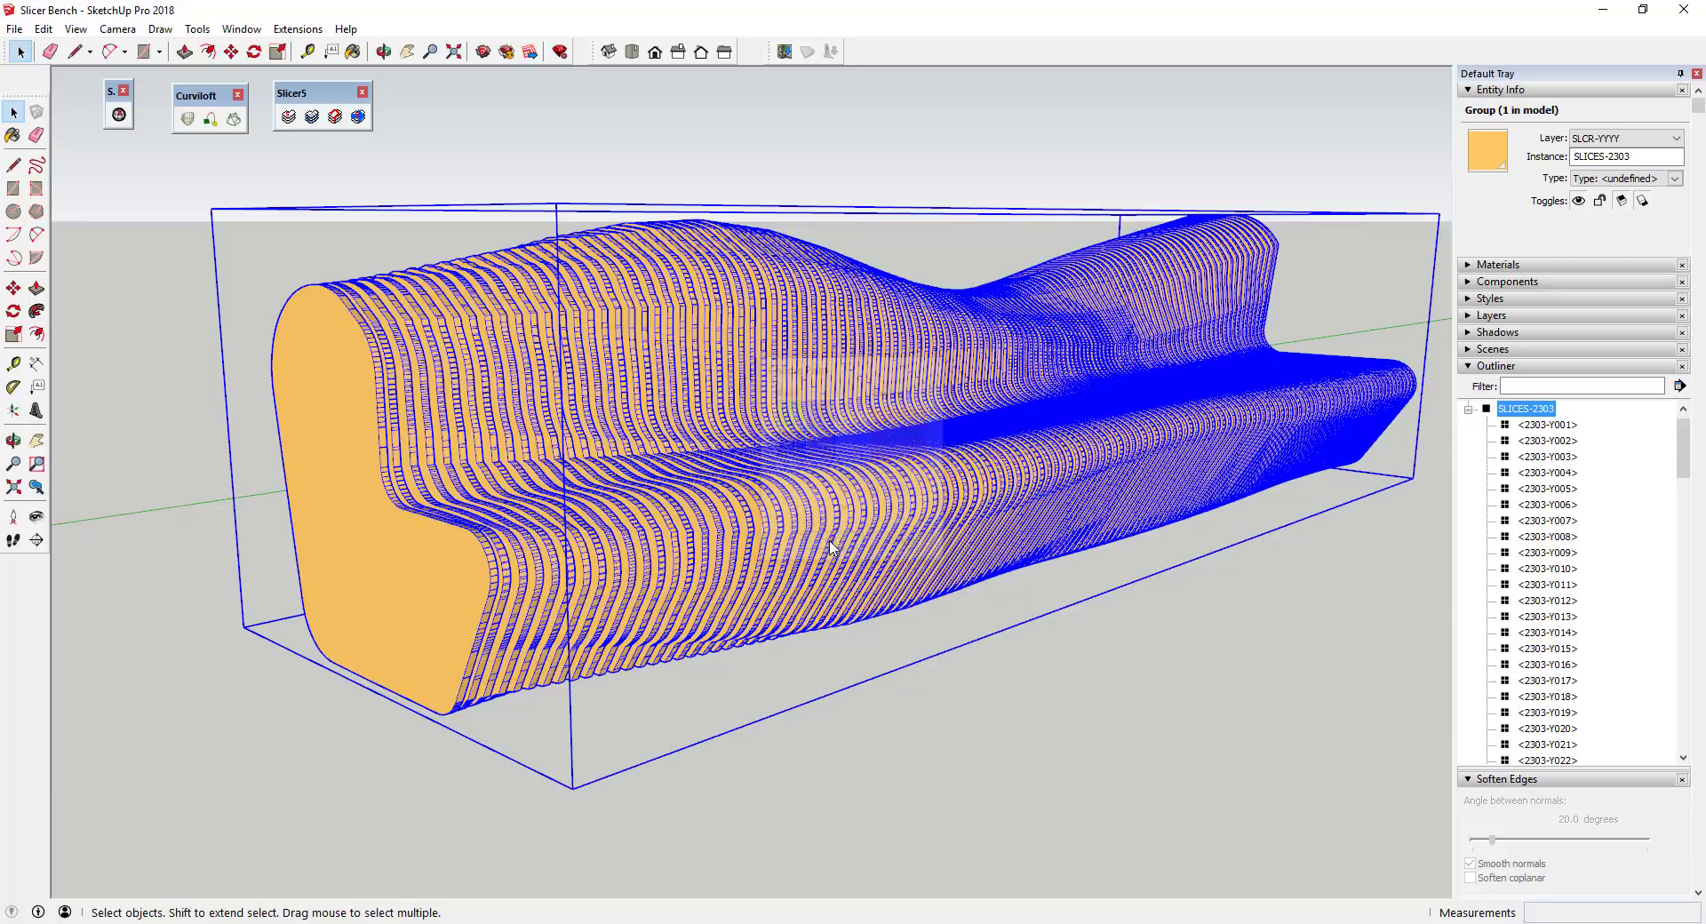
pyautogui.click(1493, 156)
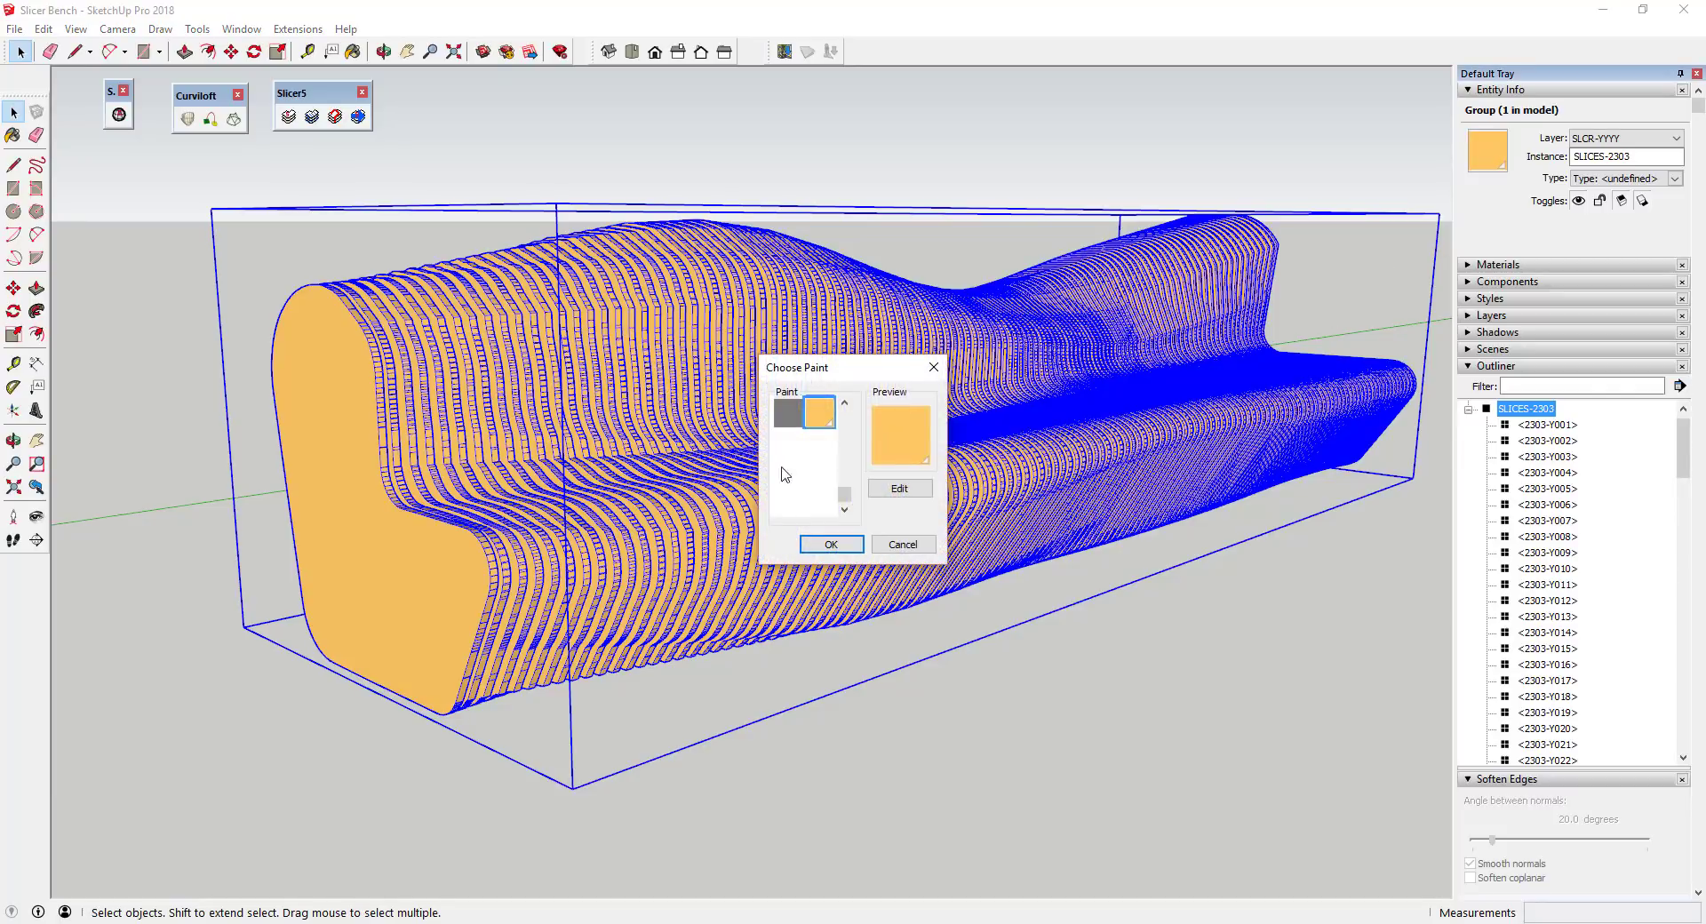
pyautogui.click(900, 490)
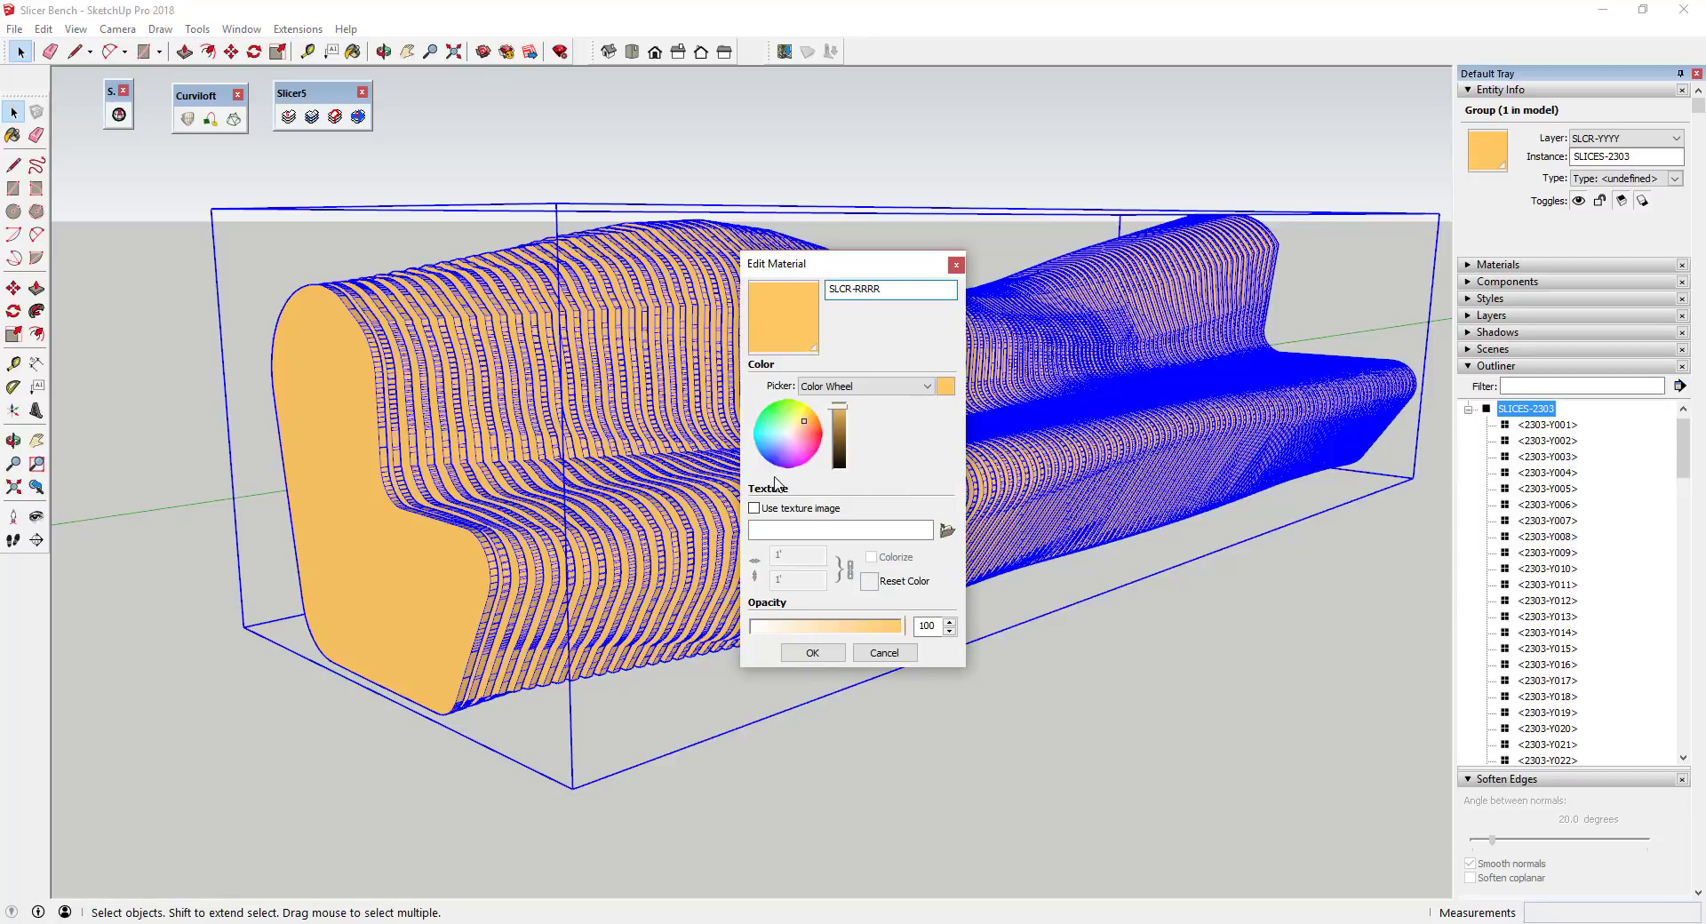
pyautogui.click(885, 654)
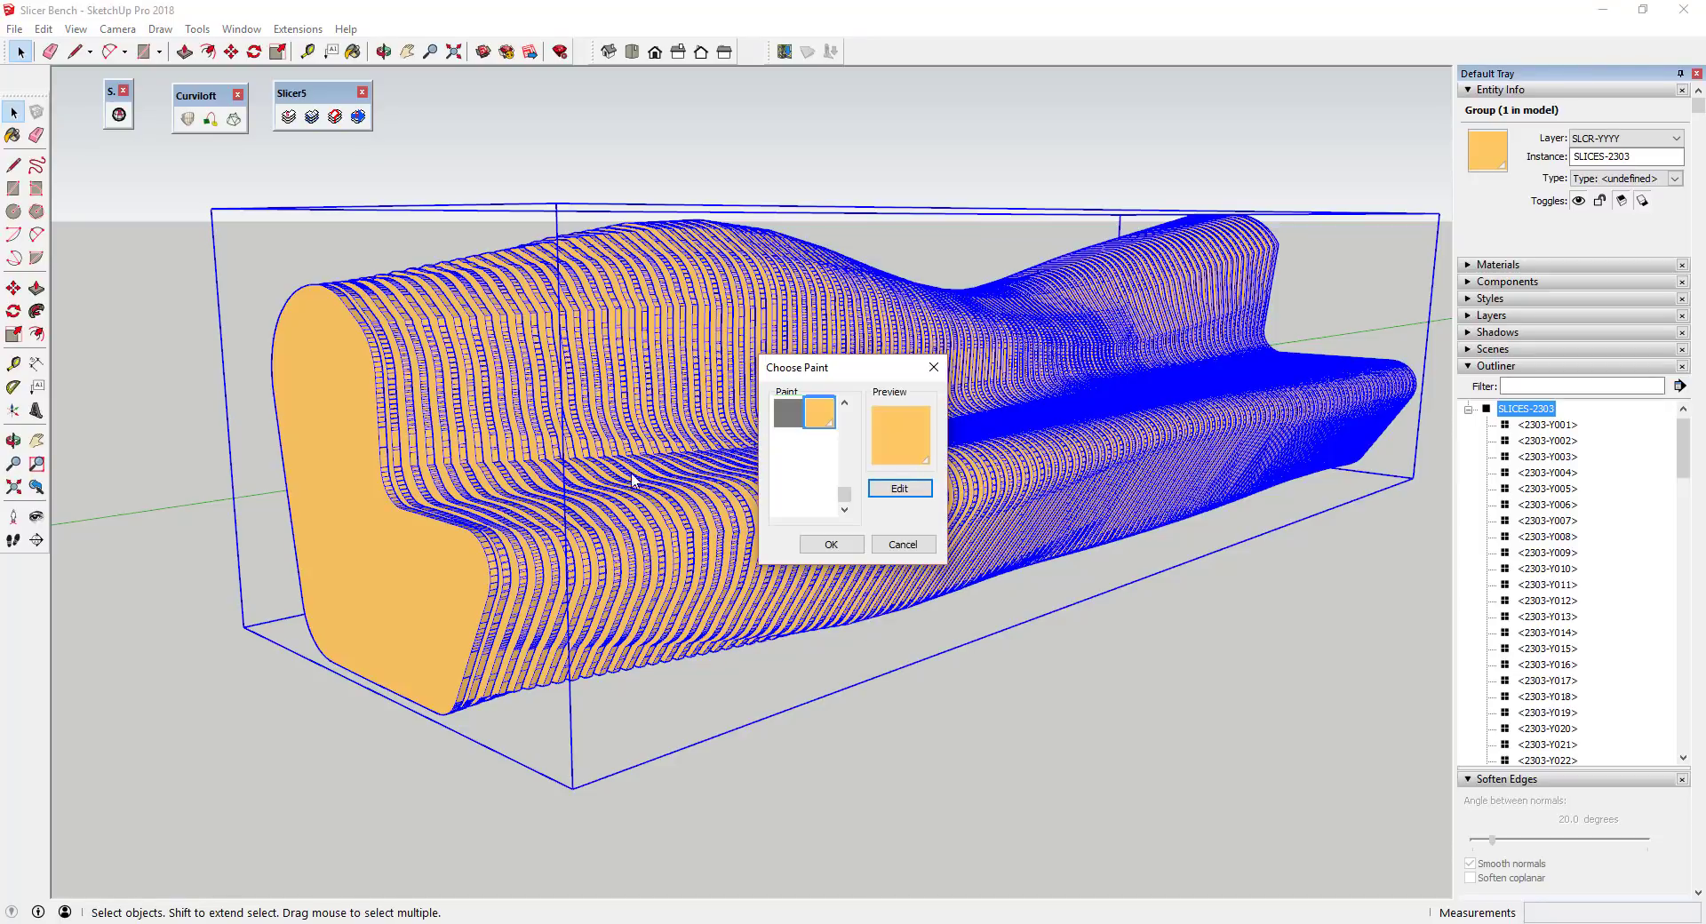
pyautogui.click(908, 544)
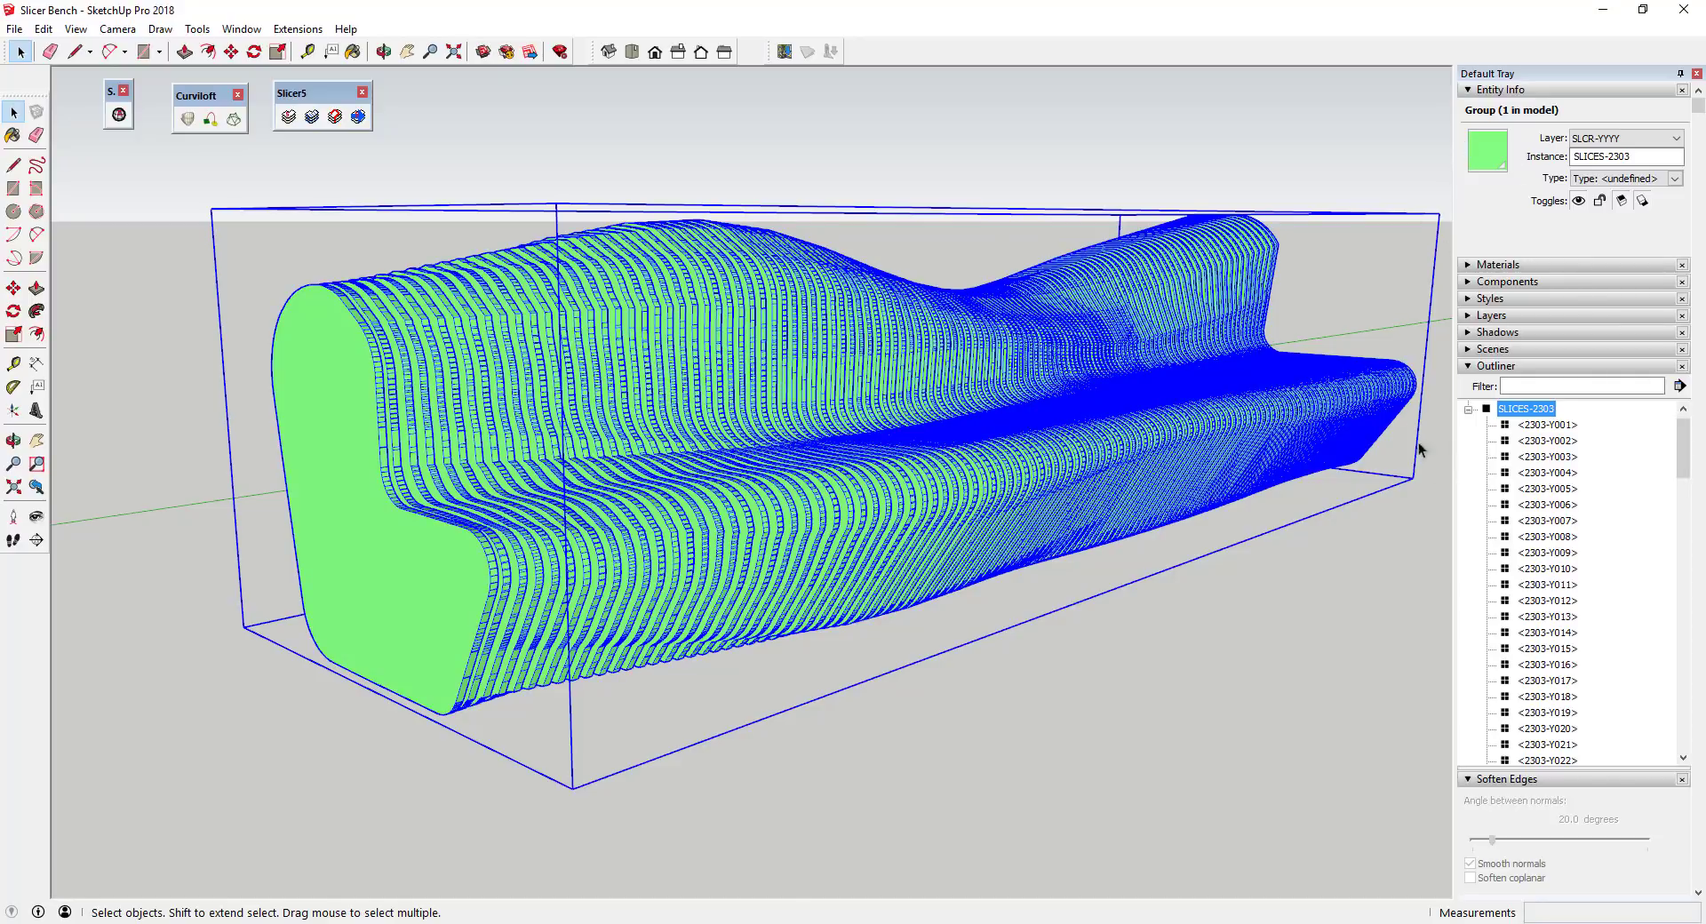
# Change the color of the slices' green SLCR-YYYY material to a very pale cream and deselect the group
pyautogui.click(1495, 151)
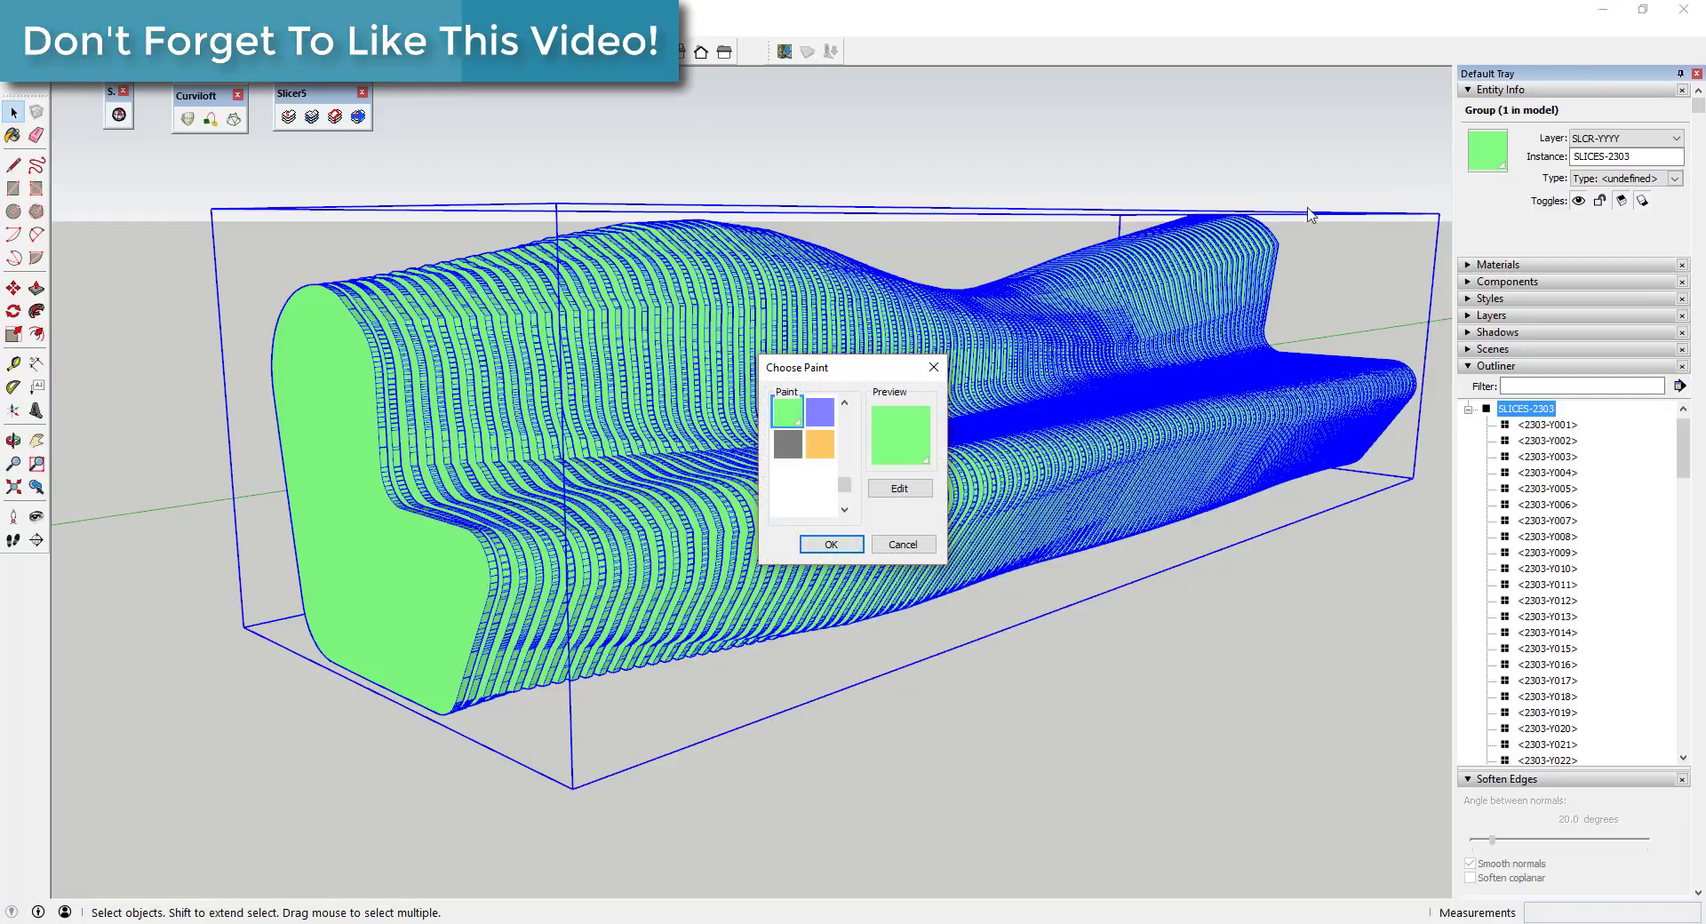
pyautogui.click(899, 488)
pyautogui.click(792, 434)
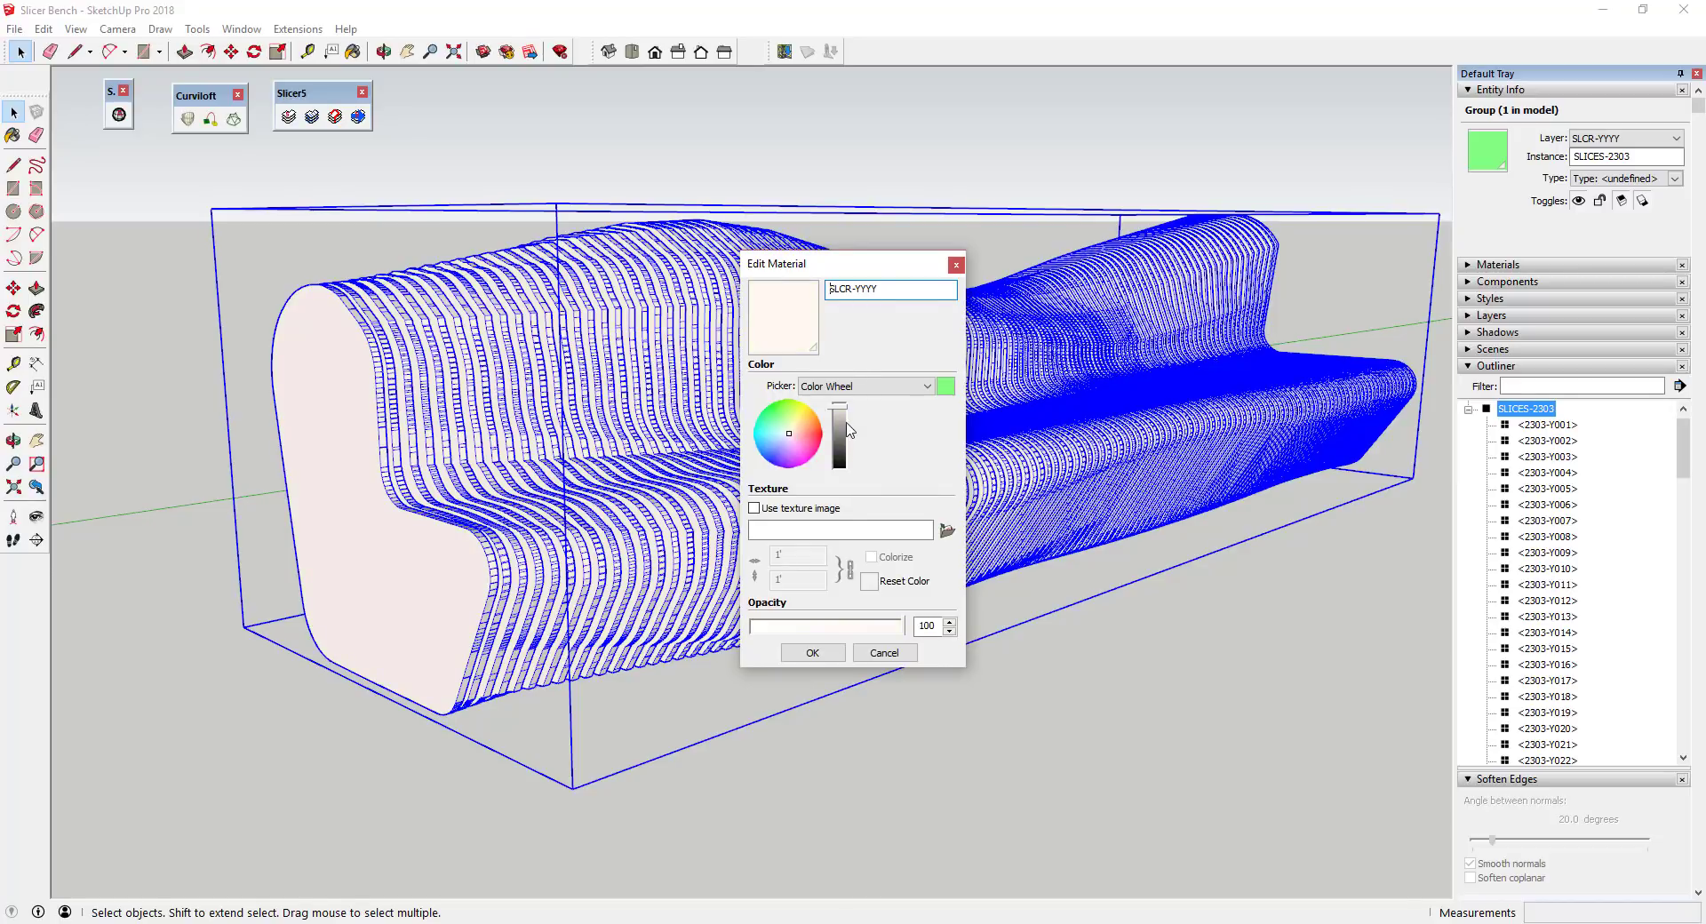
pyautogui.click(812, 654)
pyautogui.click(813, 544)
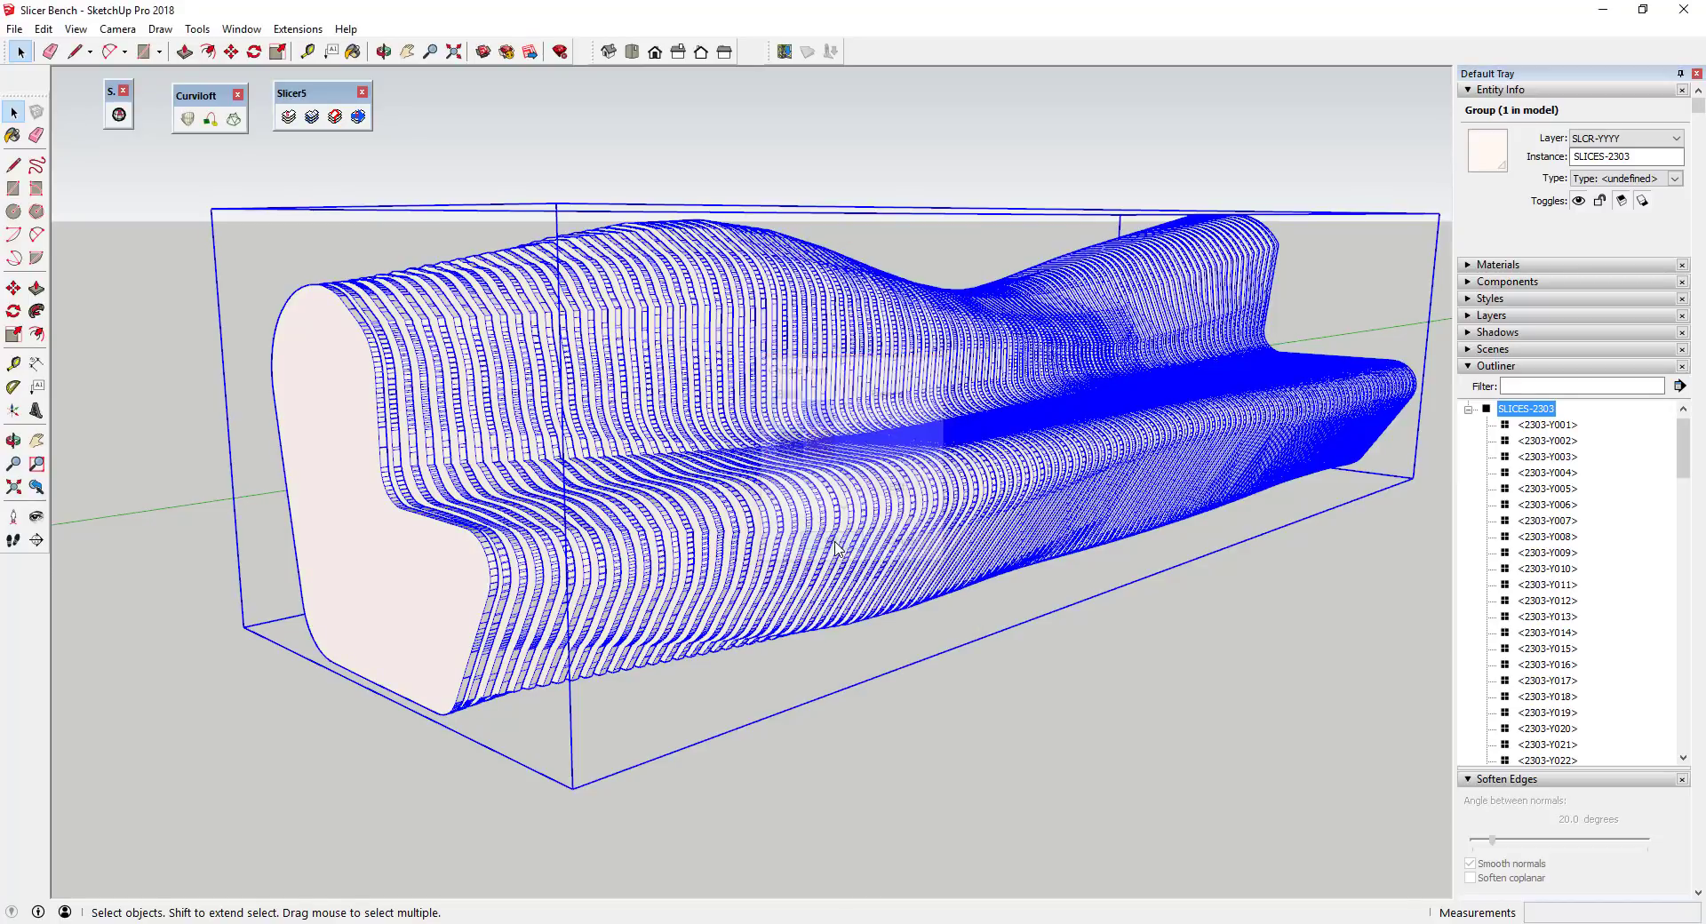
pyautogui.moveTo(836, 548); pyautogui.dragTo(844, 550, button='middle')
pyautogui.click(1047, 619)
# Examine the recolored slices along the bench and close up for their segmented edges
pyautogui.scroll(-3, 1295, 480)
pyautogui.scroll(3, 1260, 455)
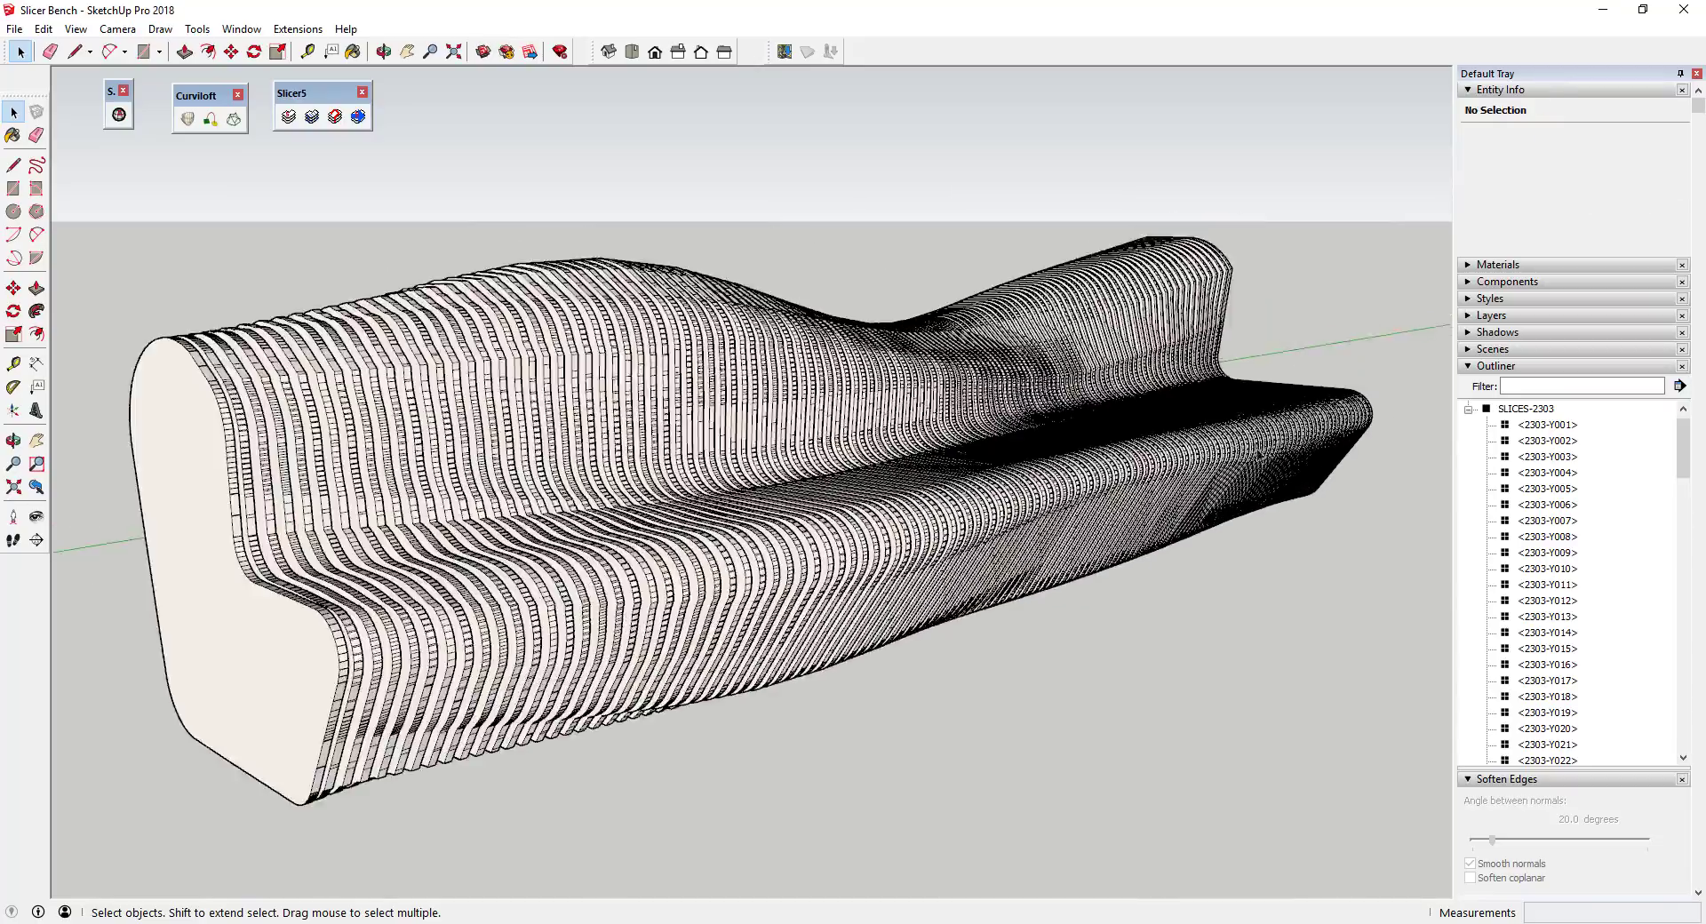
pyautogui.moveTo(1262, 455); pyautogui.dragTo(906, 506, button='middle')
pyautogui.click(915, 497)
pyautogui.scroll(4, 732, 593)
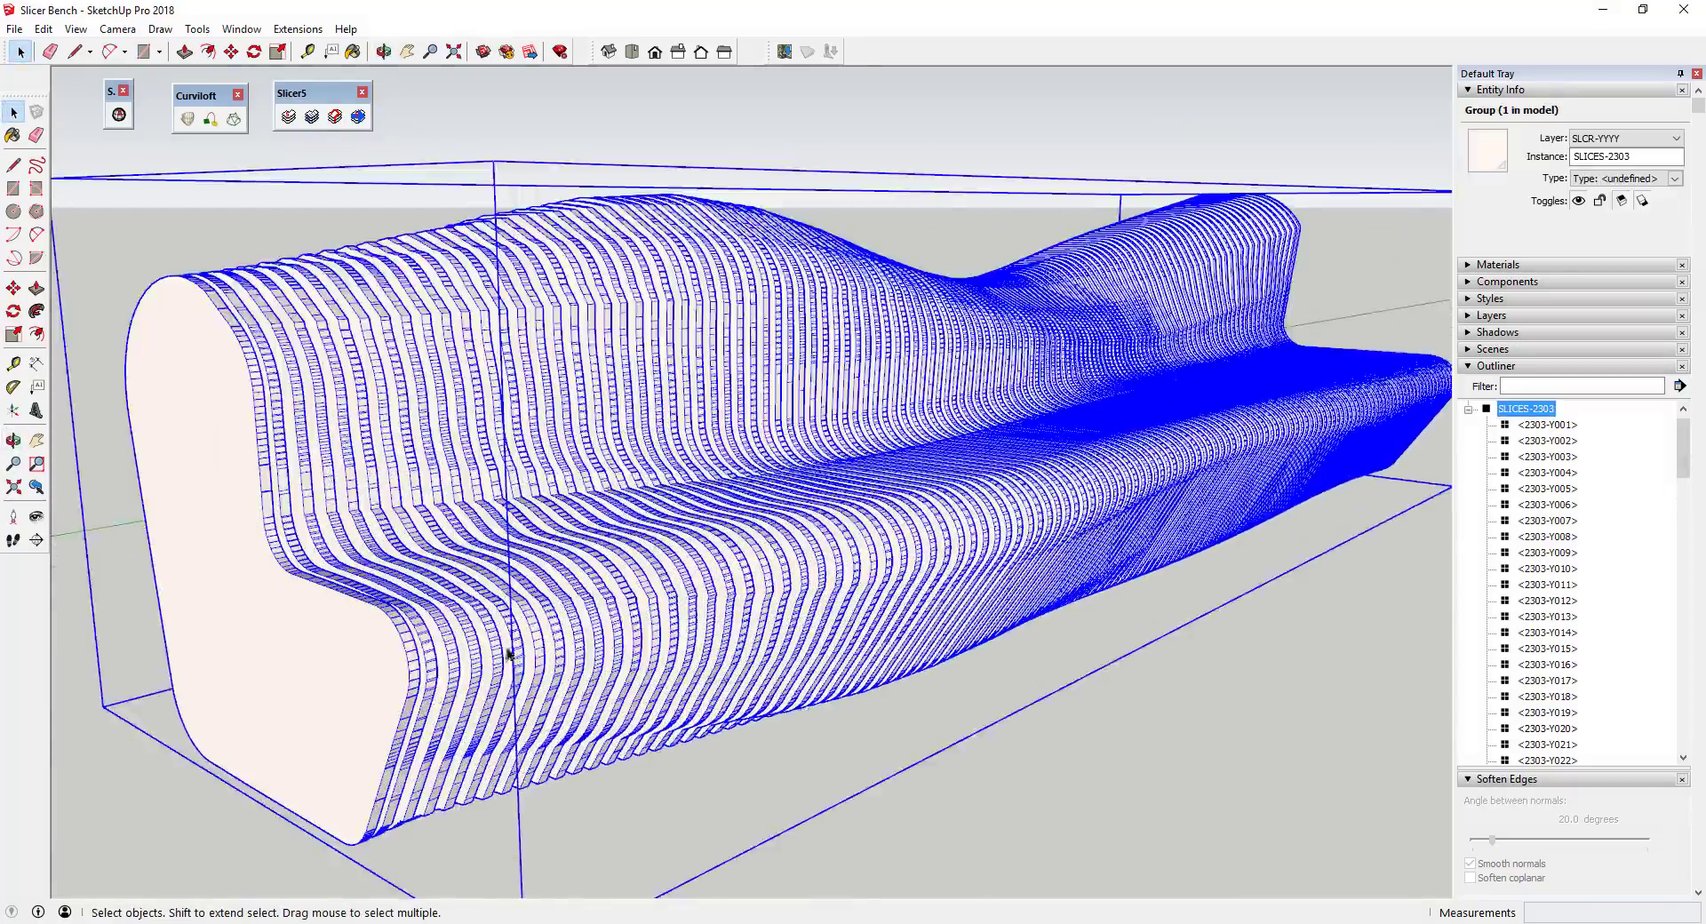
pyautogui.scroll(4, 508, 655)
pyautogui.moveTo(495, 648); pyautogui.dragTo(960, 570, button='middle')
pyautogui.scroll(6, 545, 590)
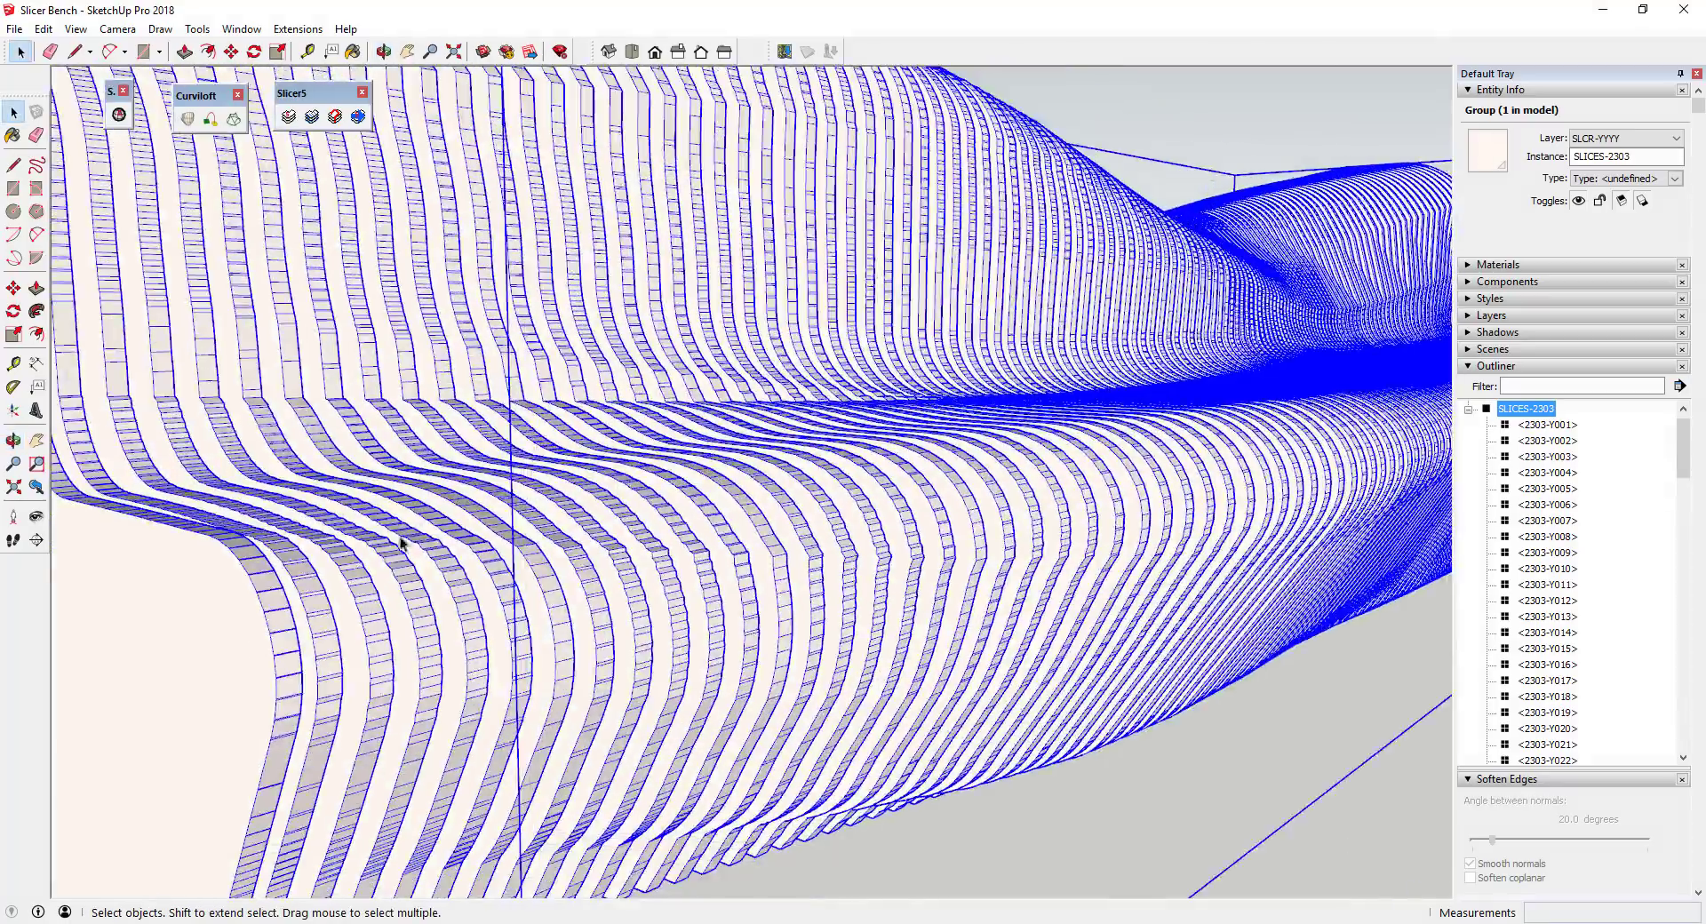
pyautogui.scroll(-5, 343, 418)
pyautogui.scroll(5, 335, 426)
pyautogui.scroll(-5, 335, 427)
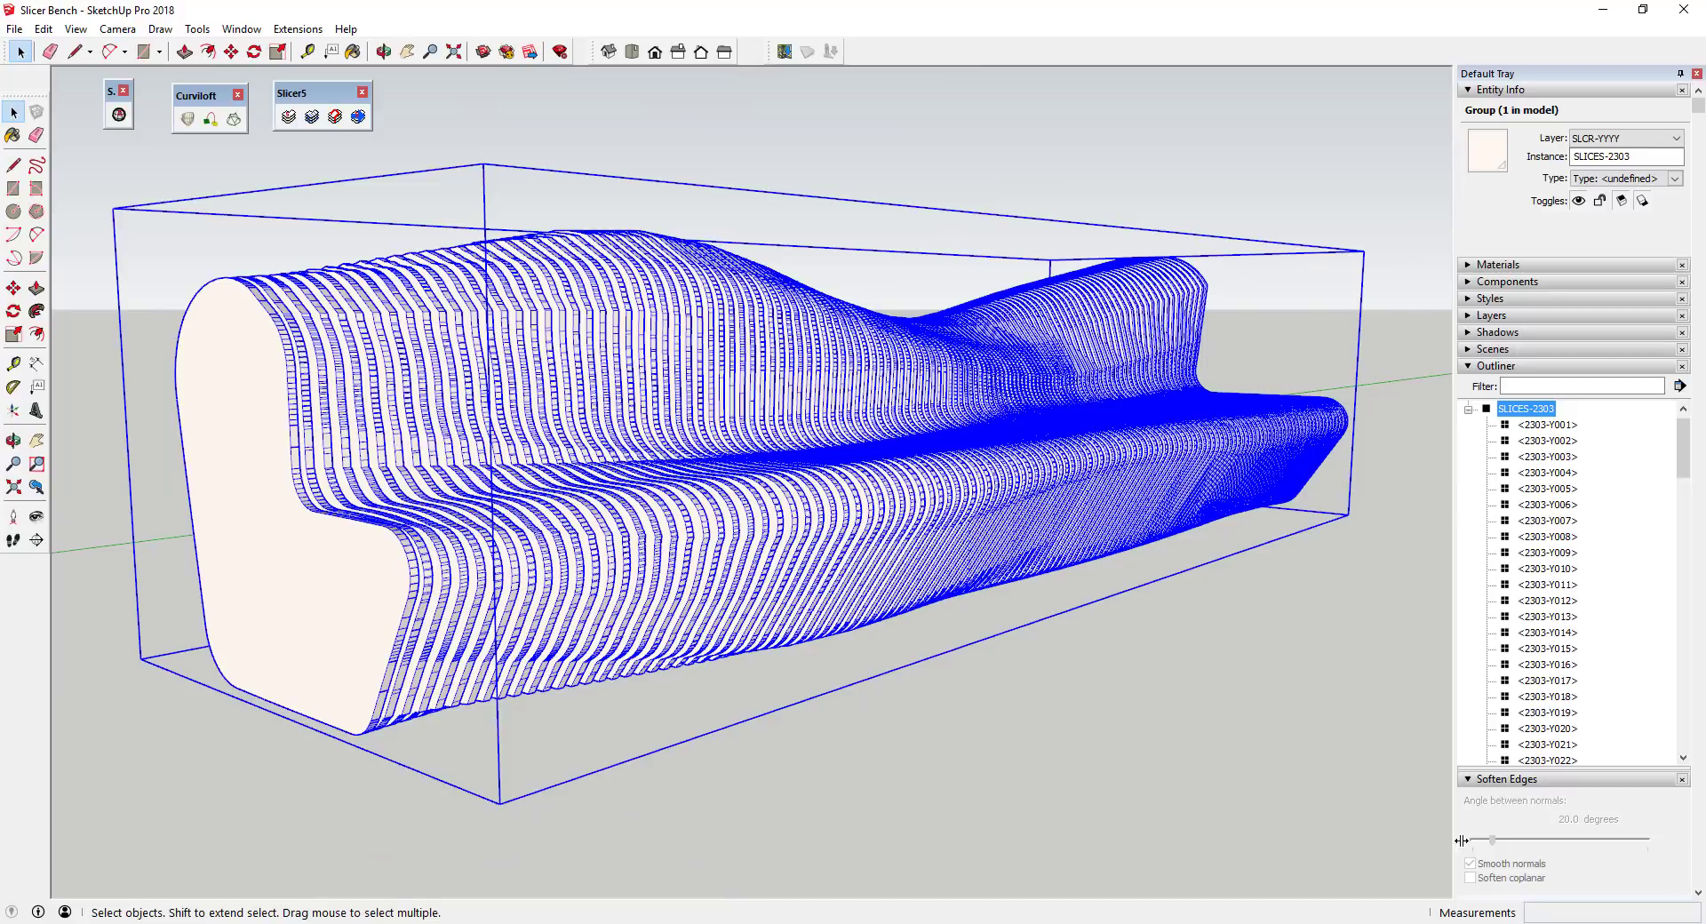
# Select all slices inside the group and soften their edges with an angle of 25.6 degrees, leaving the group at the end
pyautogui.doubleClick(1054, 478)
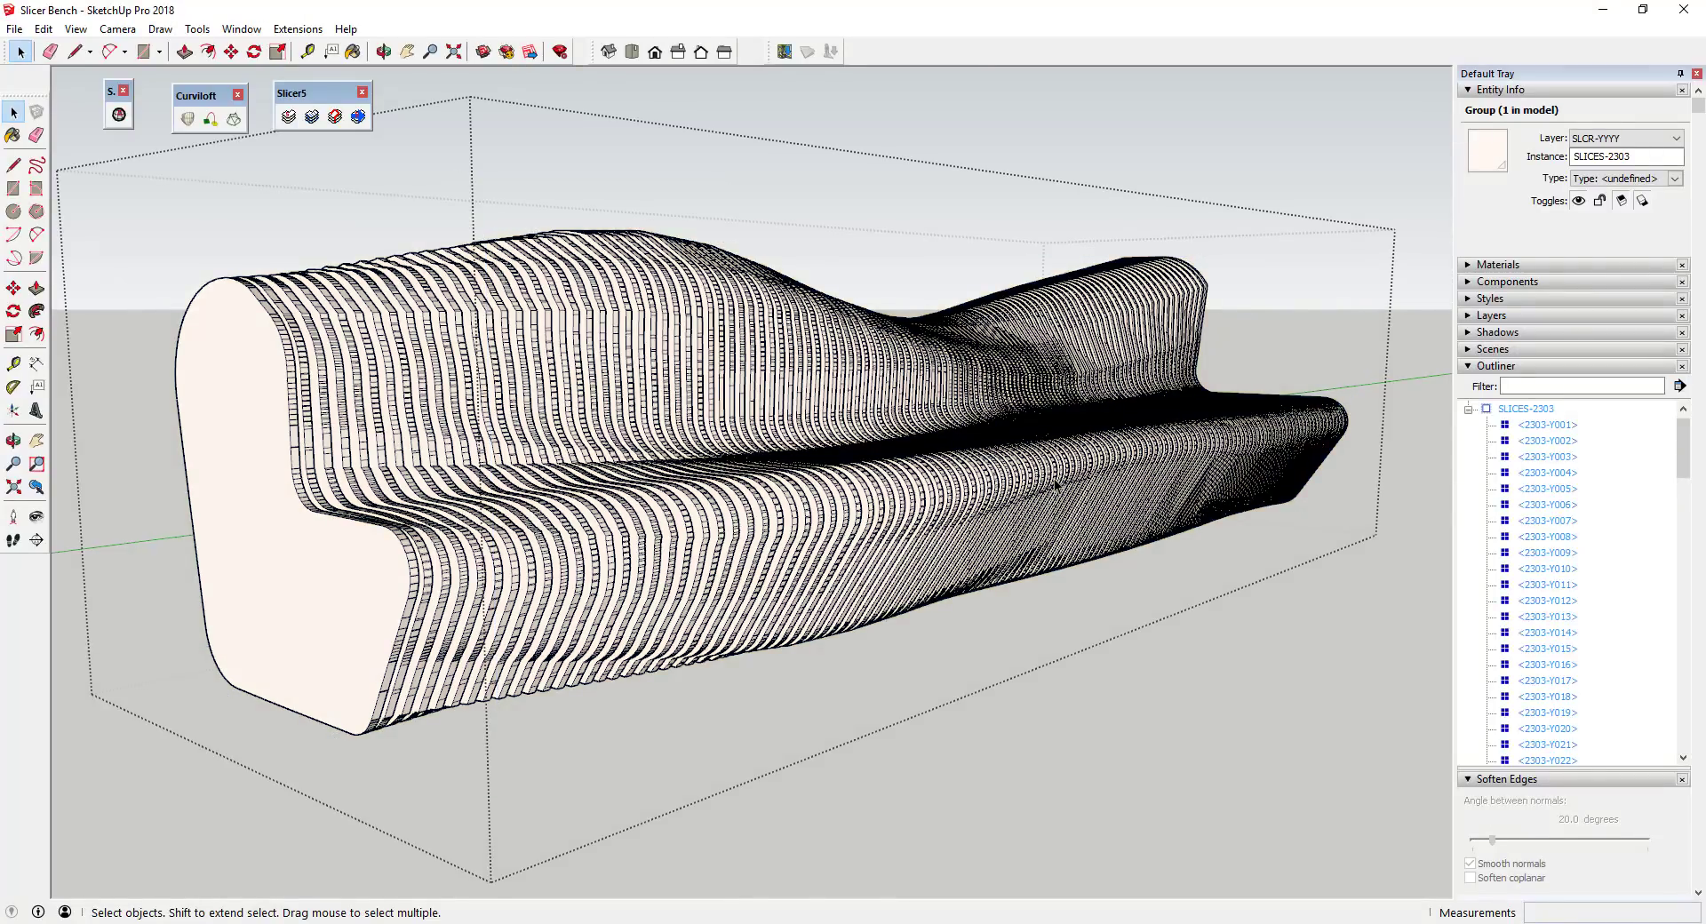
pyautogui.hotkey('ctrl', 'a')
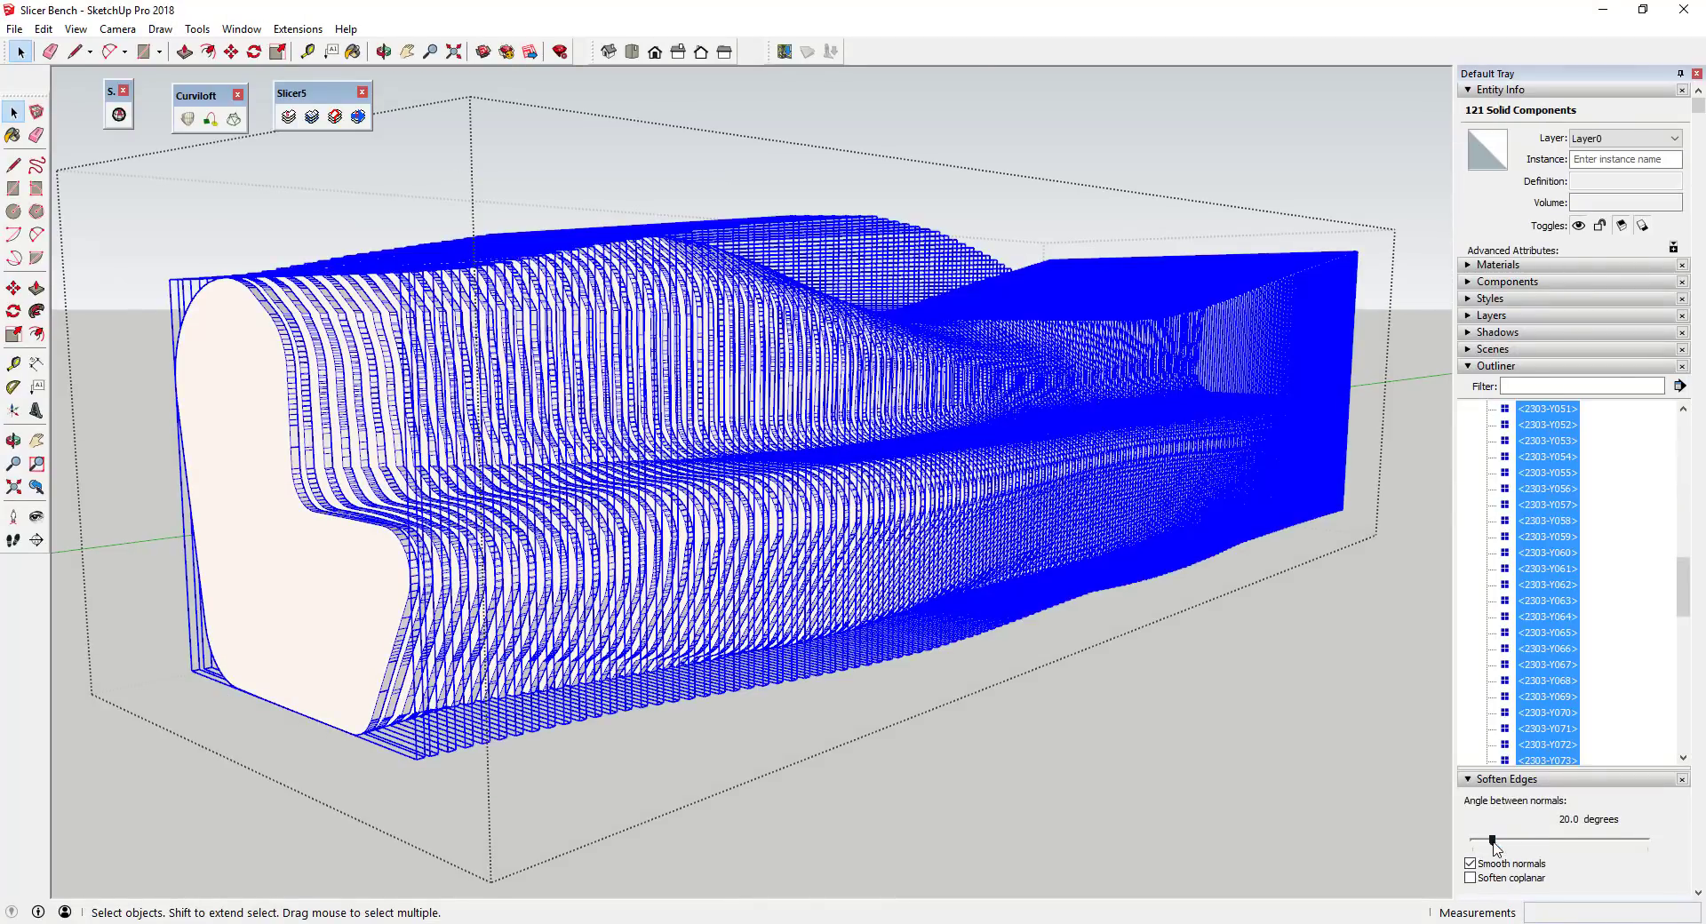
pyautogui.moveTo(1494, 841); pyautogui.dragTo(1497, 841)
pyautogui.click(1155, 782)
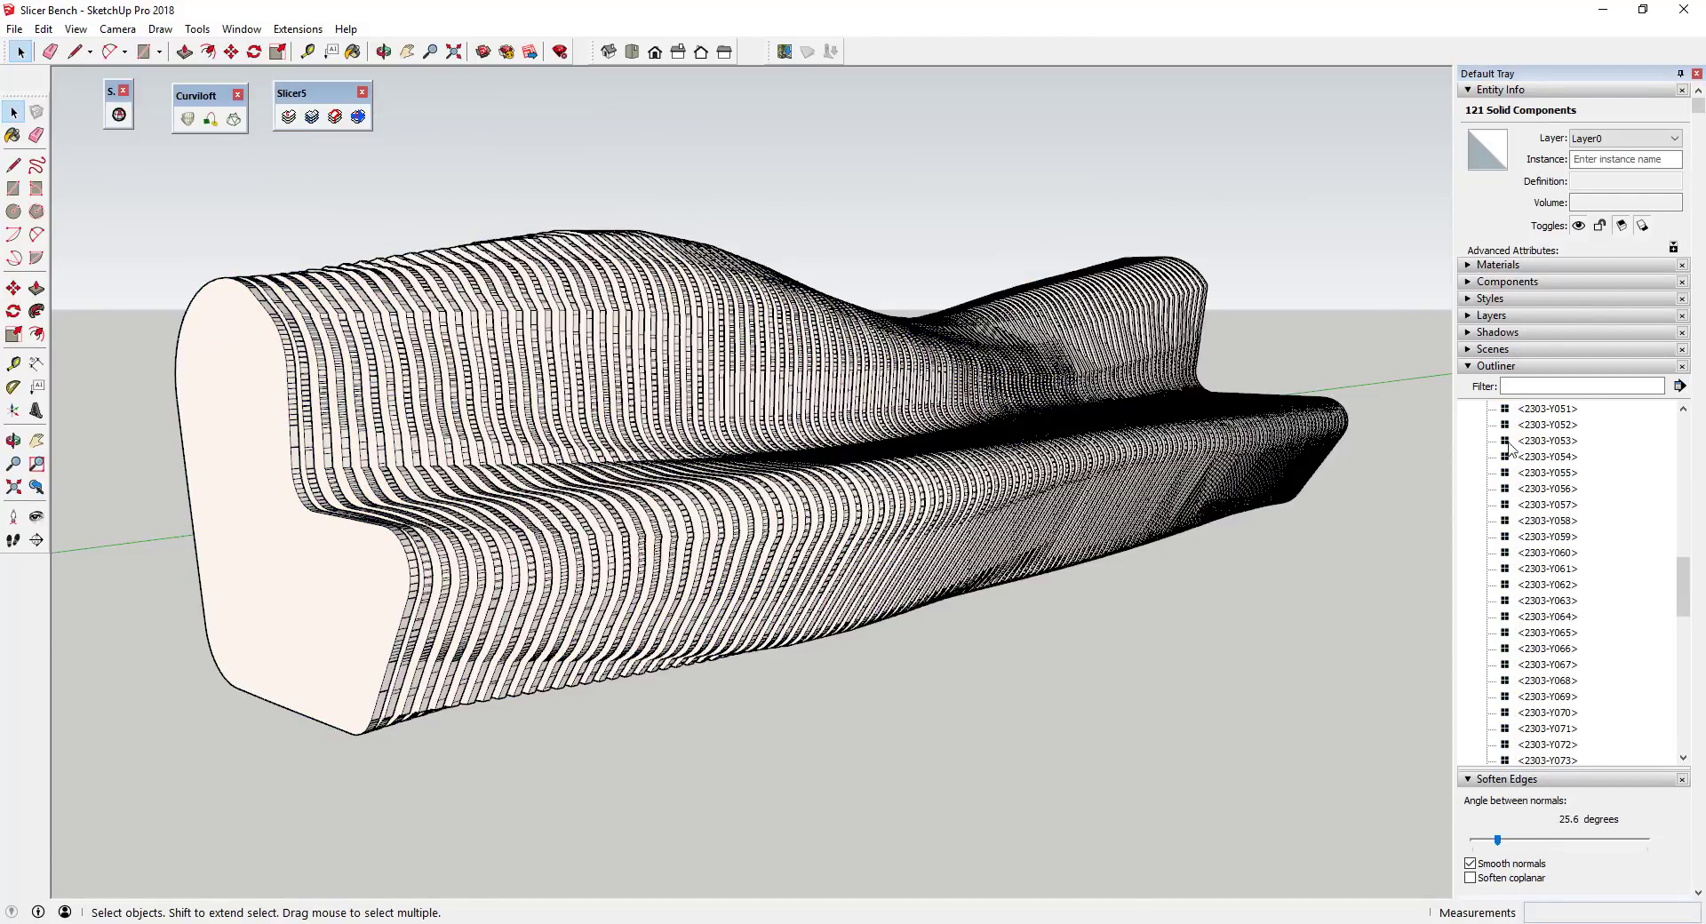
# Turn off Profiles in the style's edge settings, compare the slices close up, and turn Profiles back on
pyautogui.click(1476, 299)
pyautogui.click(1509, 389)
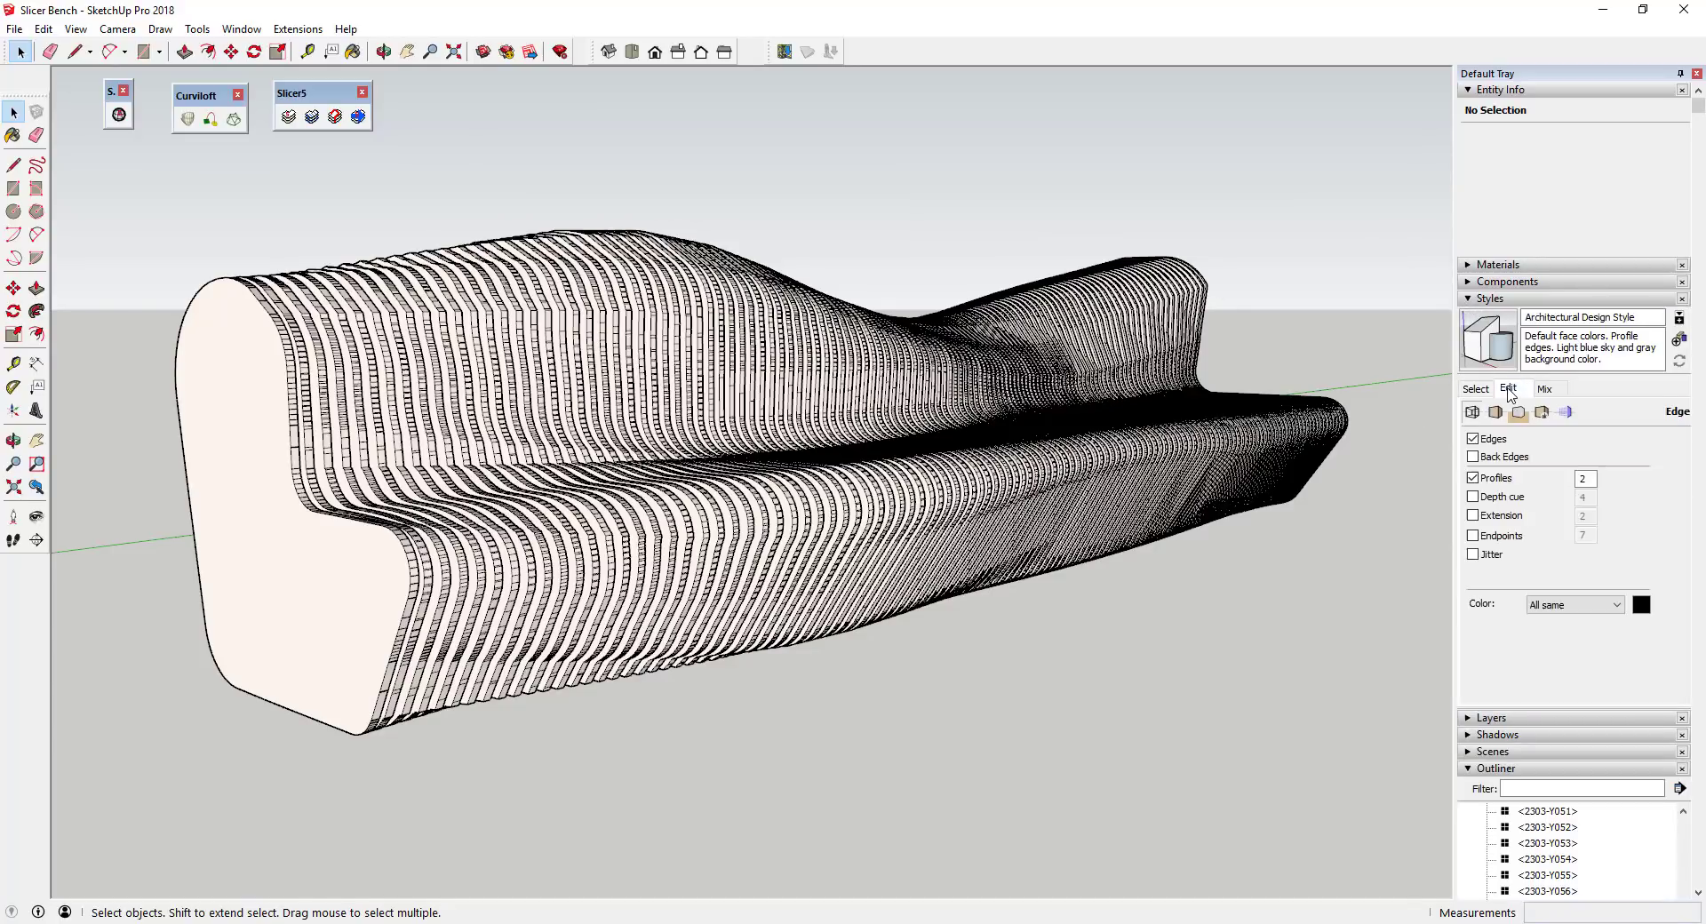
pyautogui.click(1489, 481)
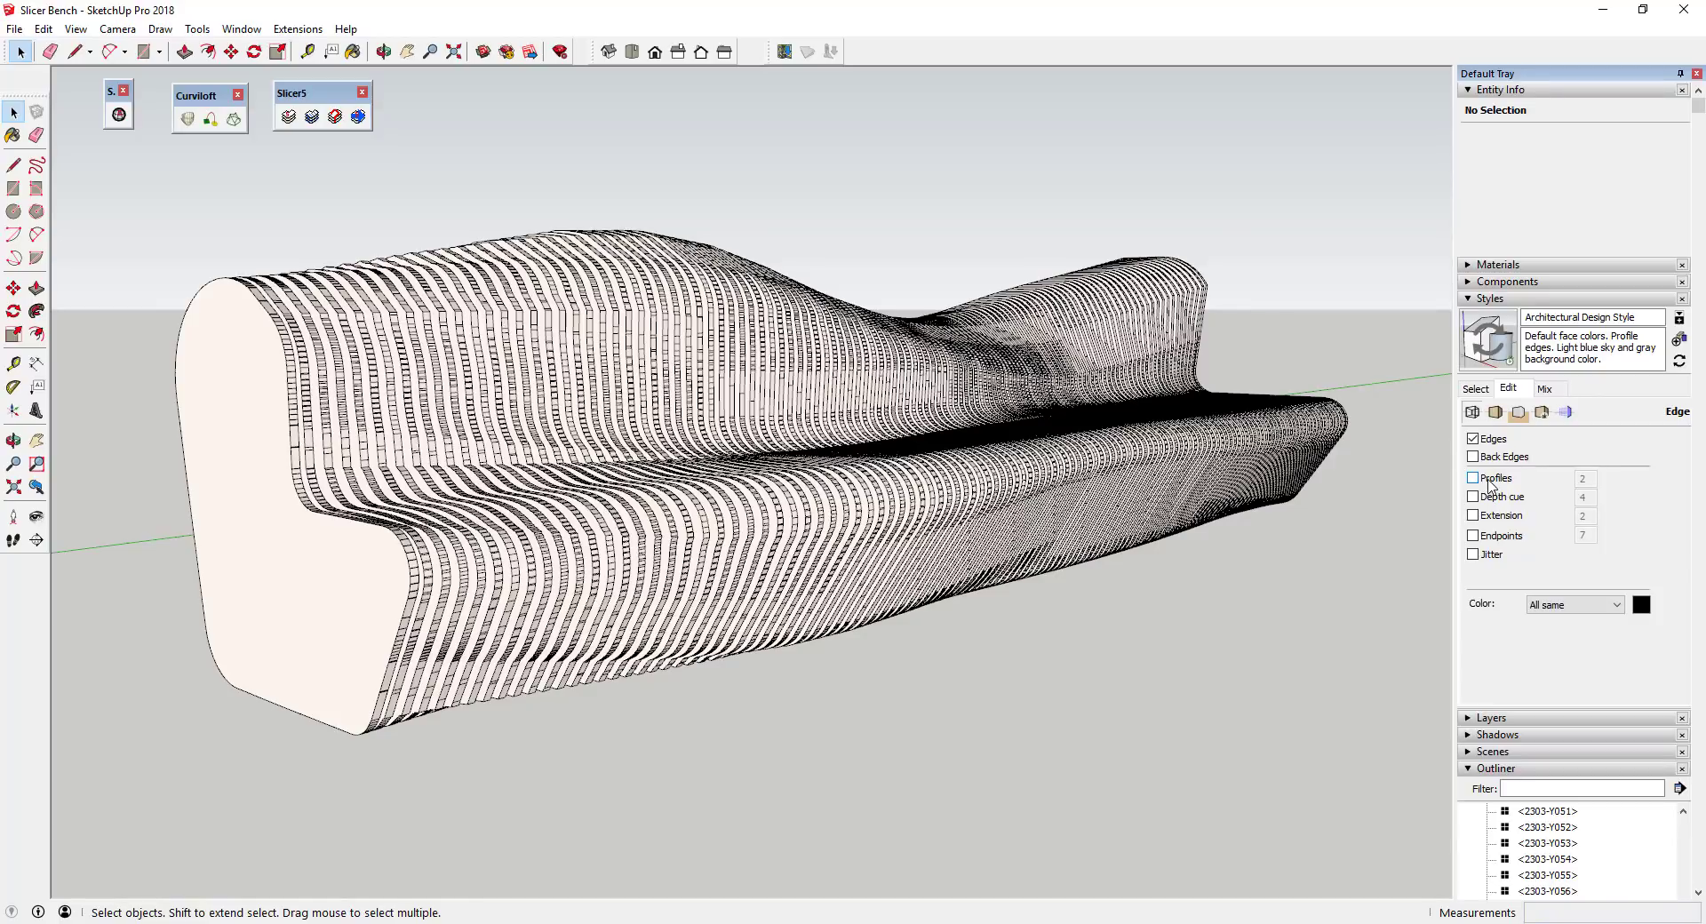
pyautogui.scroll(10, 1208, 371)
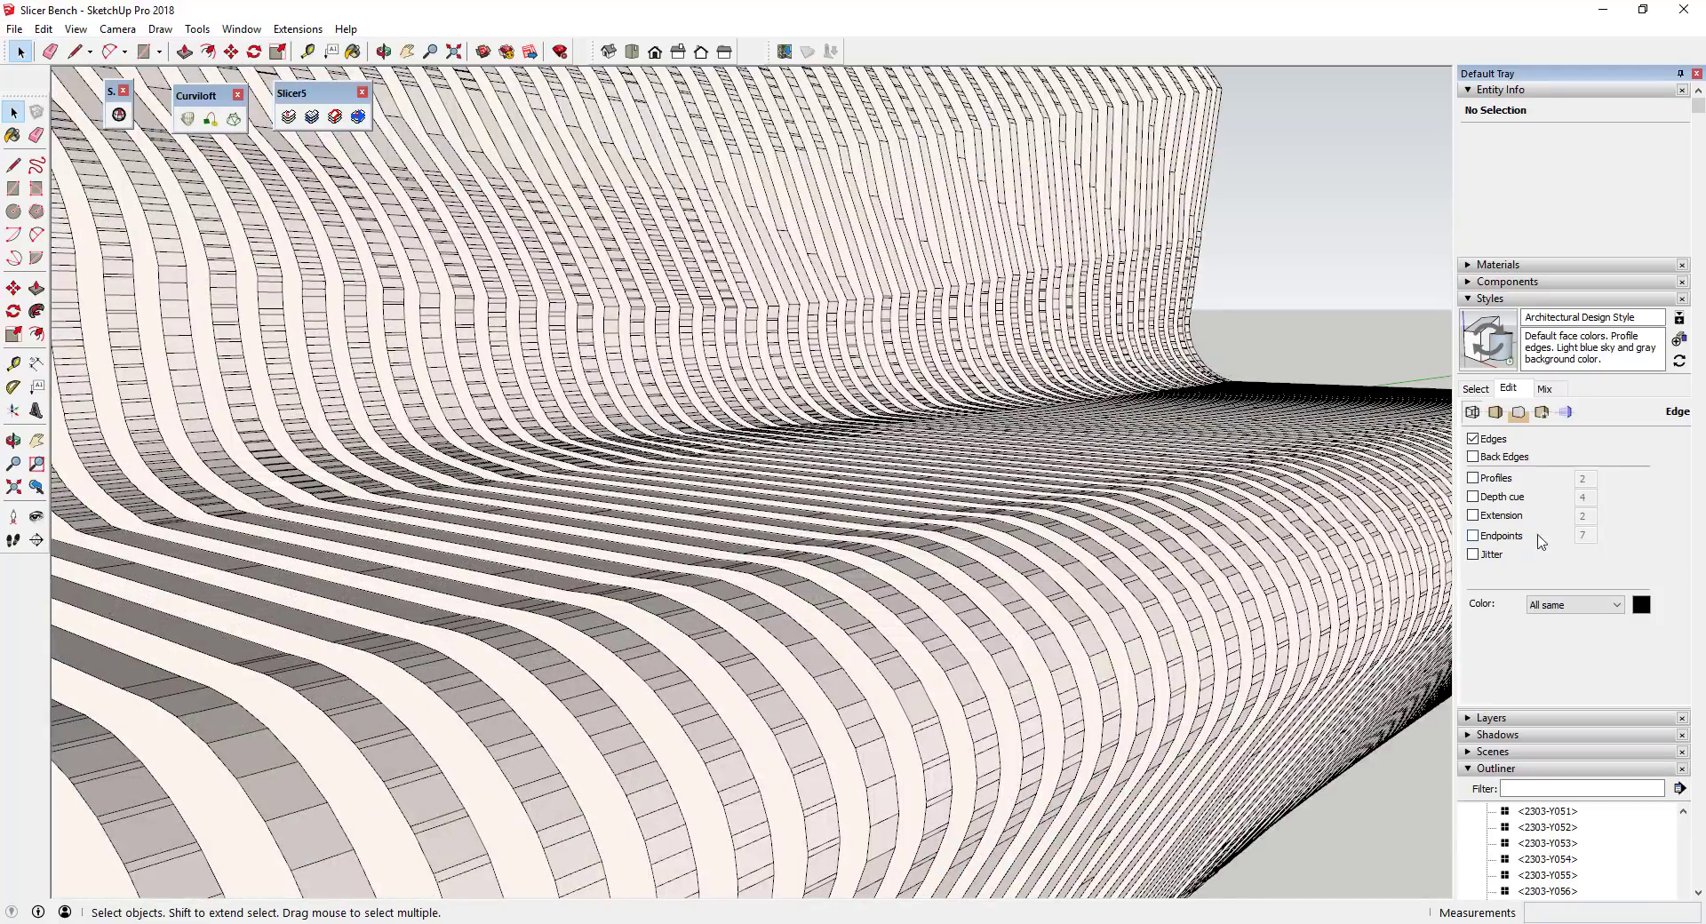
pyautogui.click(1500, 480)
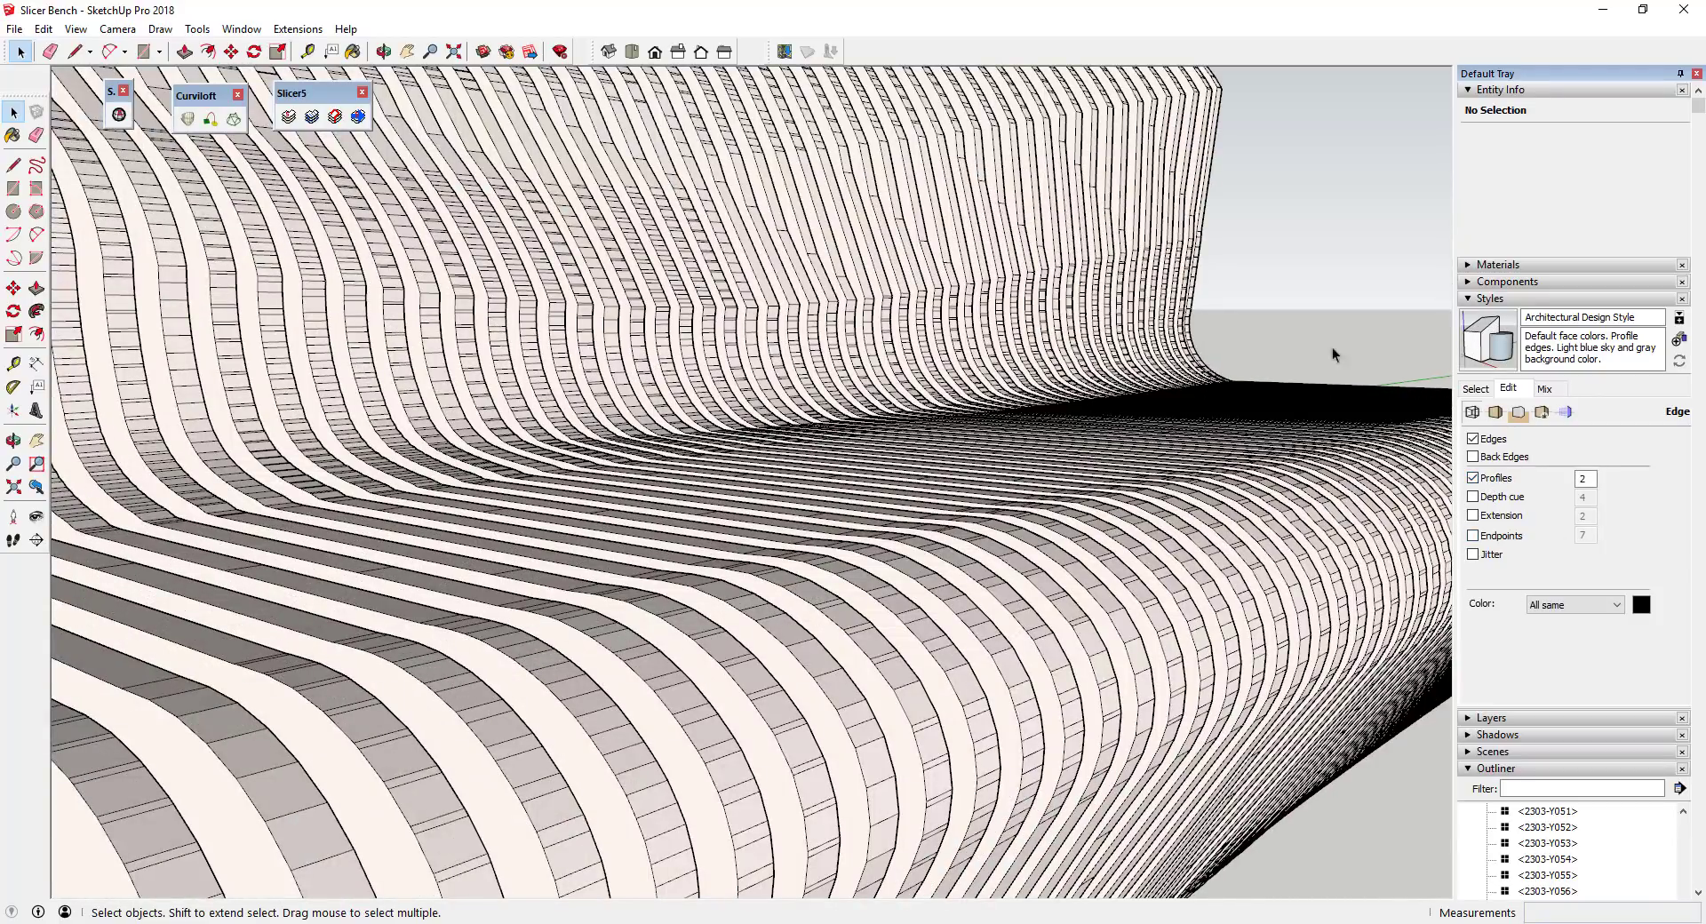
# Turn off Profiles in the style's edge settings and select the bench's slices group
pyautogui.click(1501, 481)
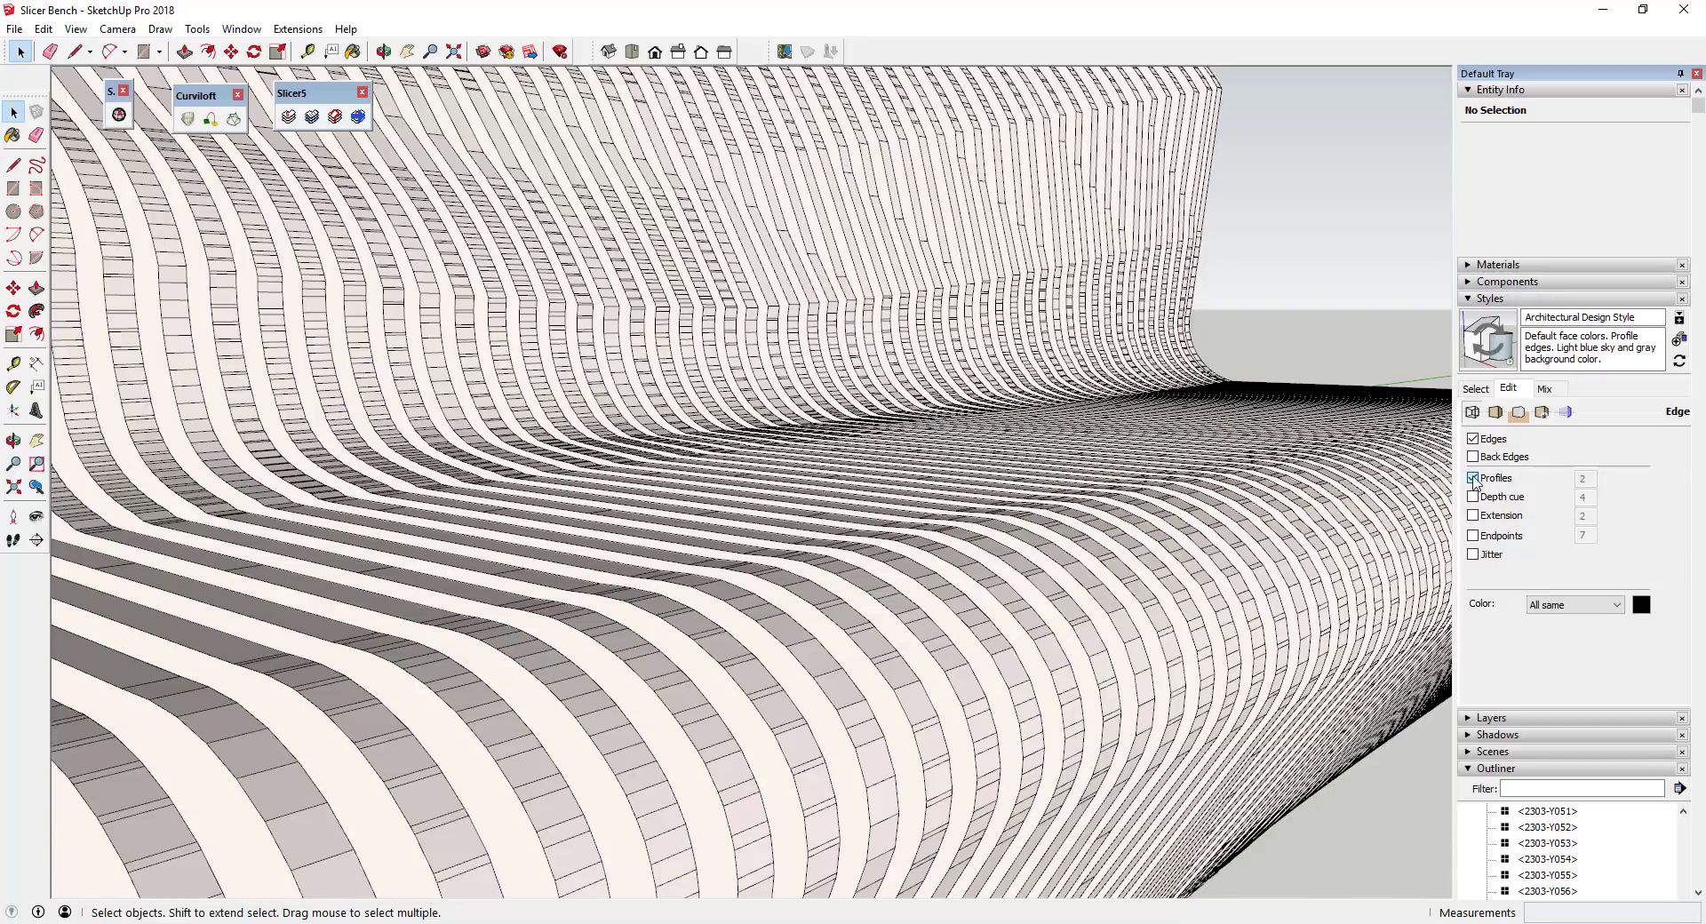
pyautogui.scroll(-10, 1346, 381)
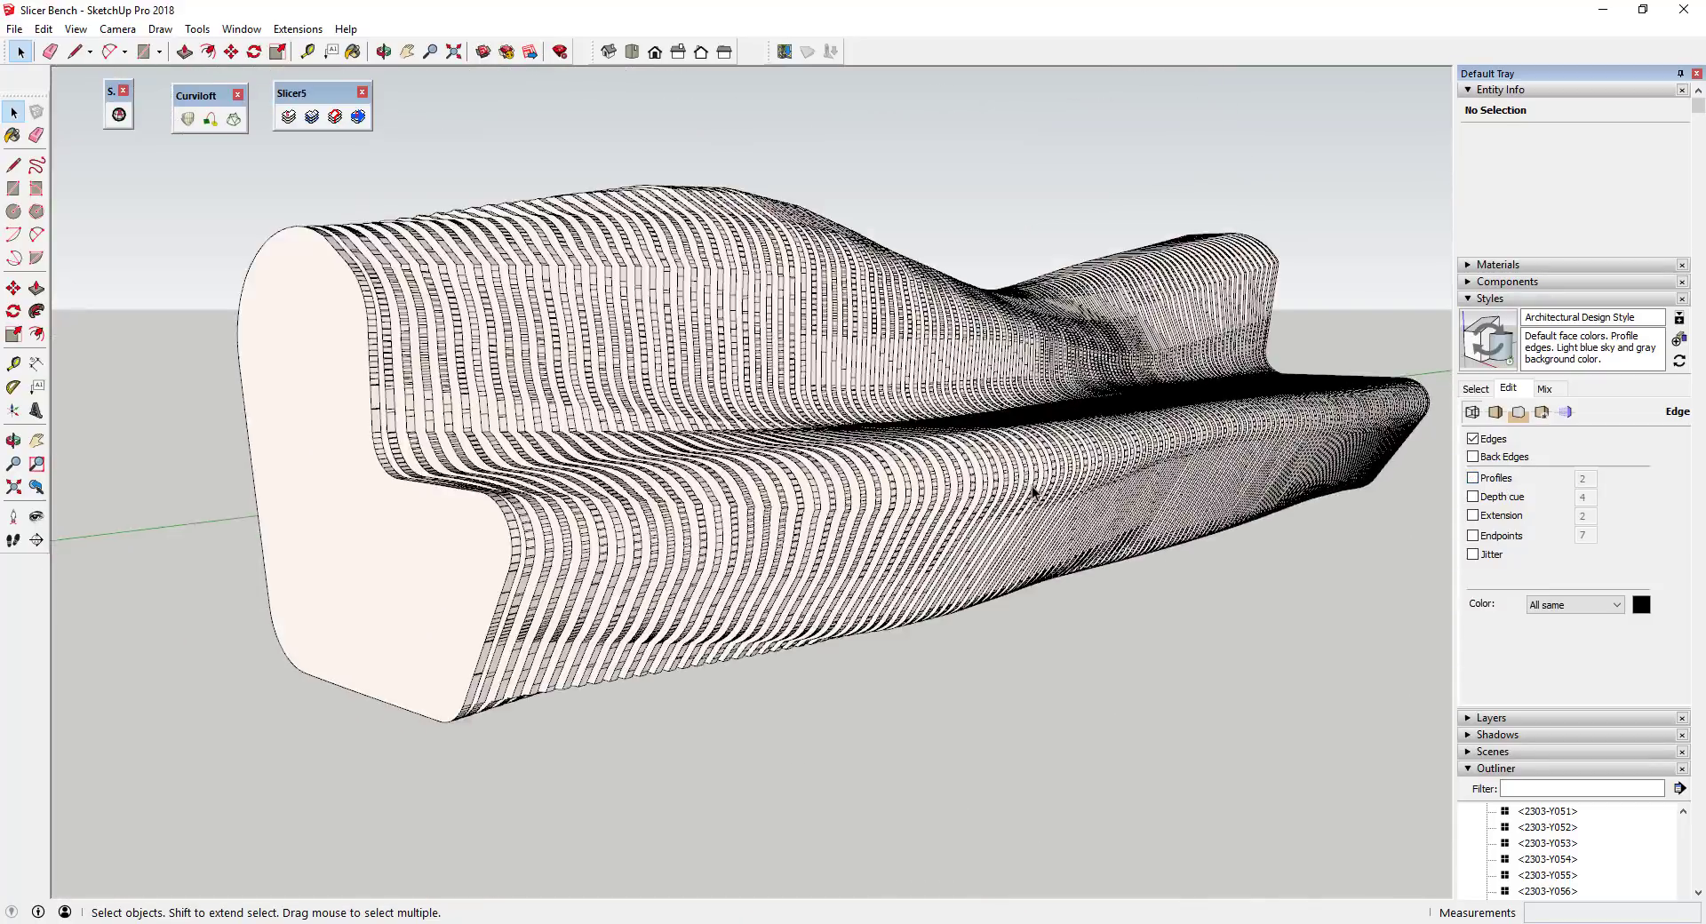
pyautogui.click(1013, 487)
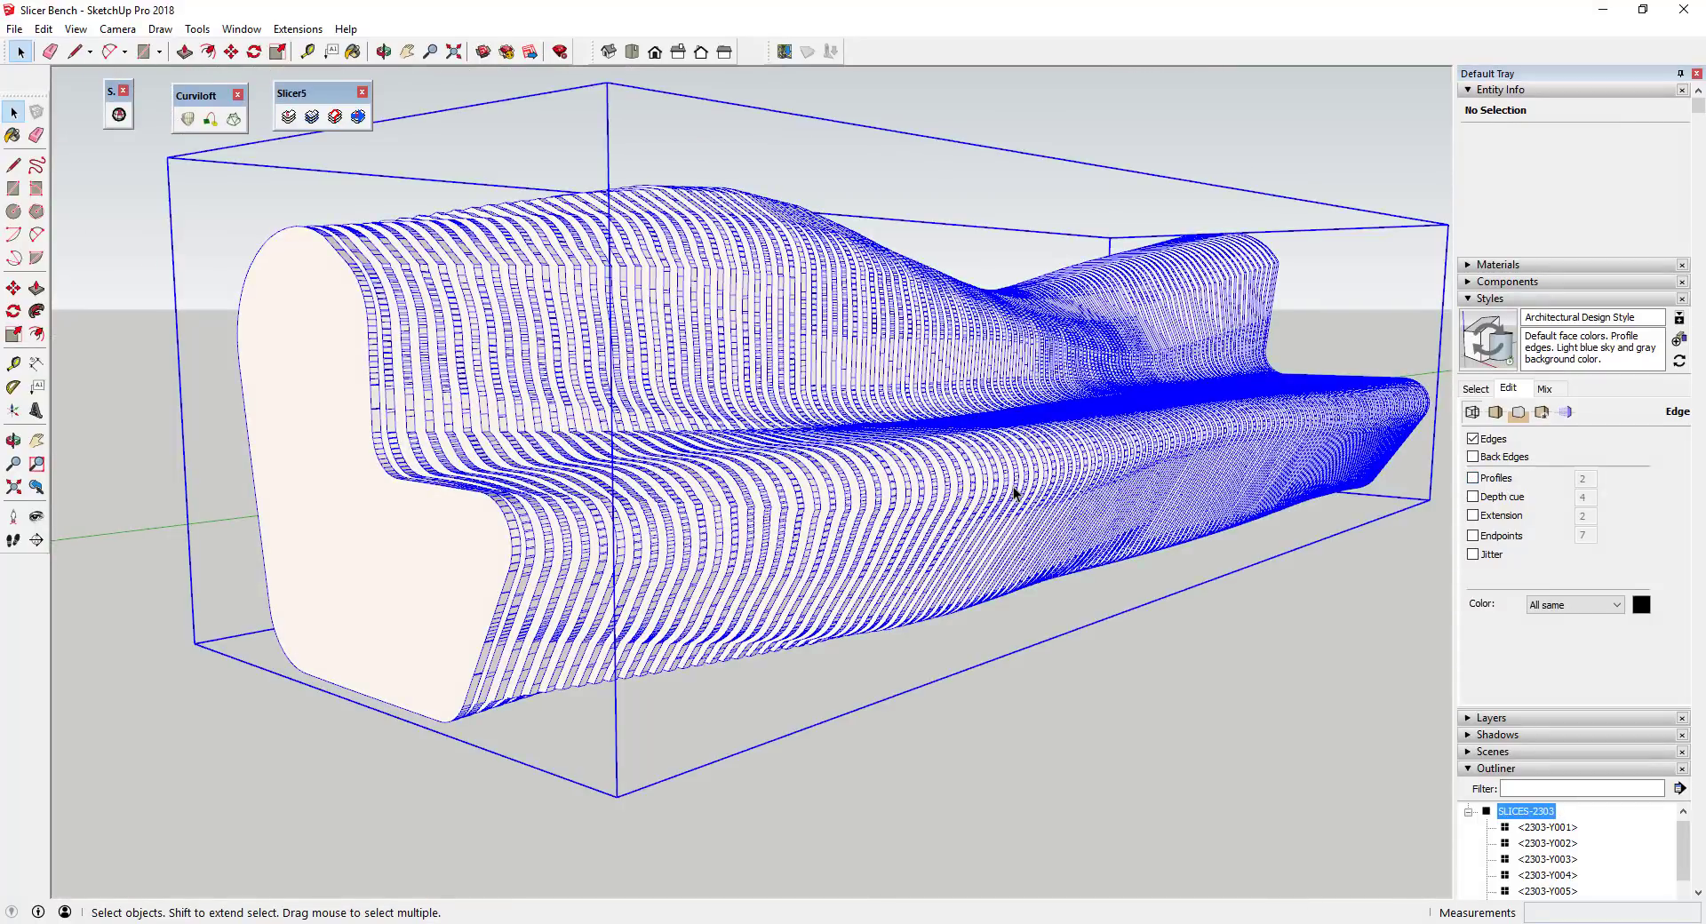
# Collapse the Outliner and Styles sections, keep Soften Edges expanded, and review which sections the default tray can show
pyautogui.click(1471, 770)
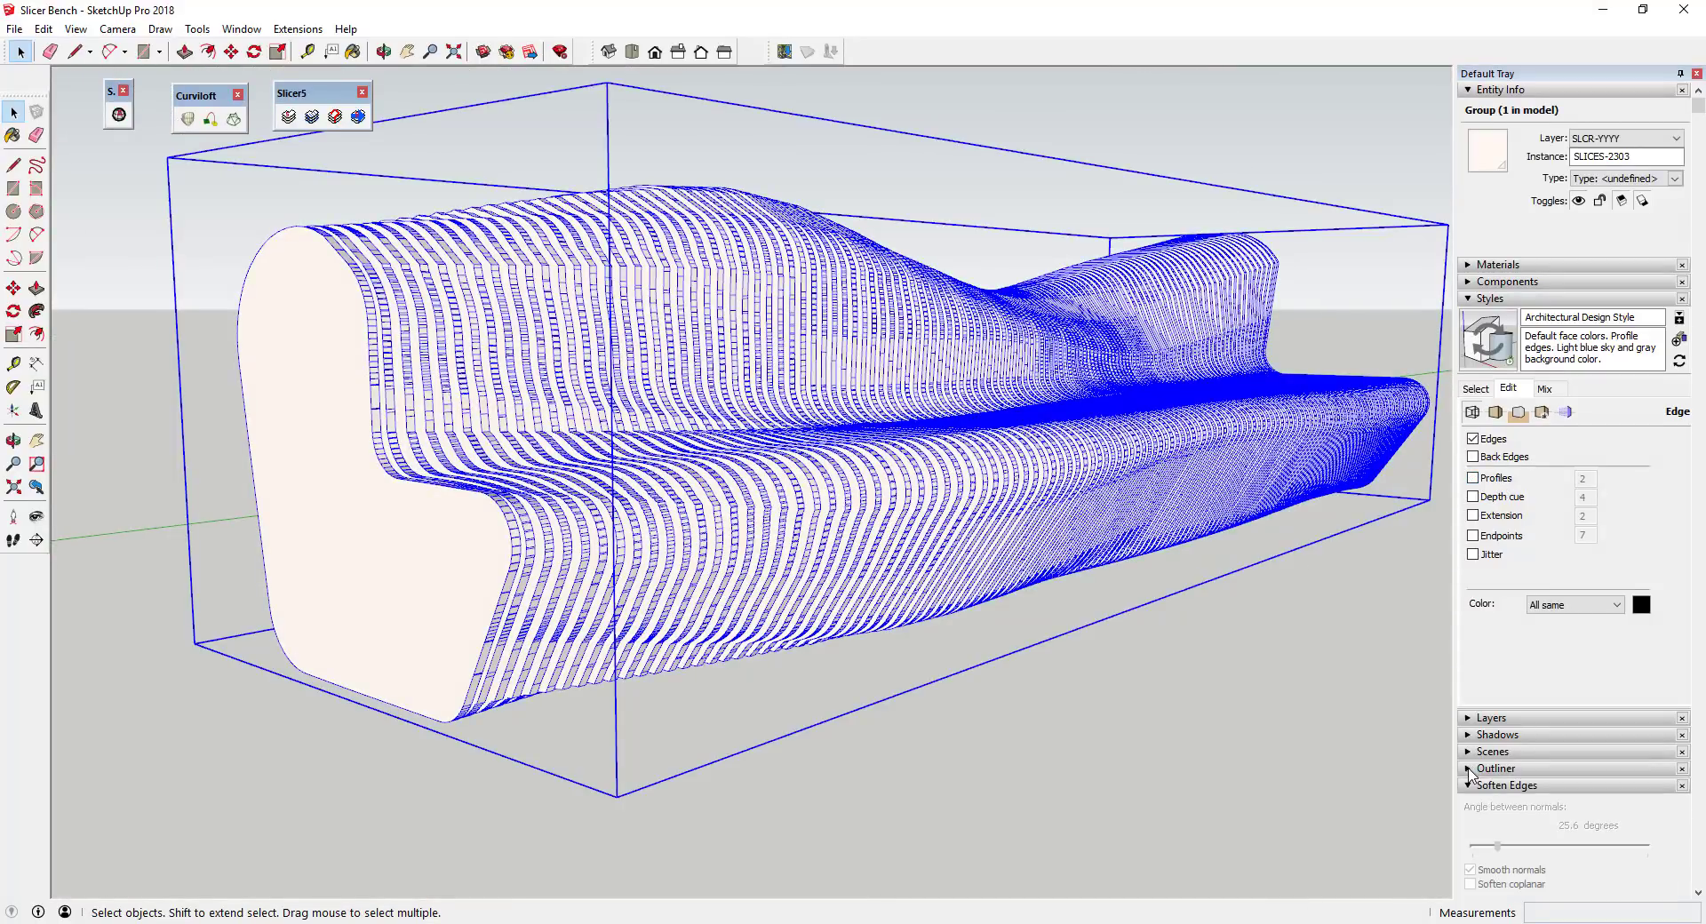
pyautogui.click(1476, 786)
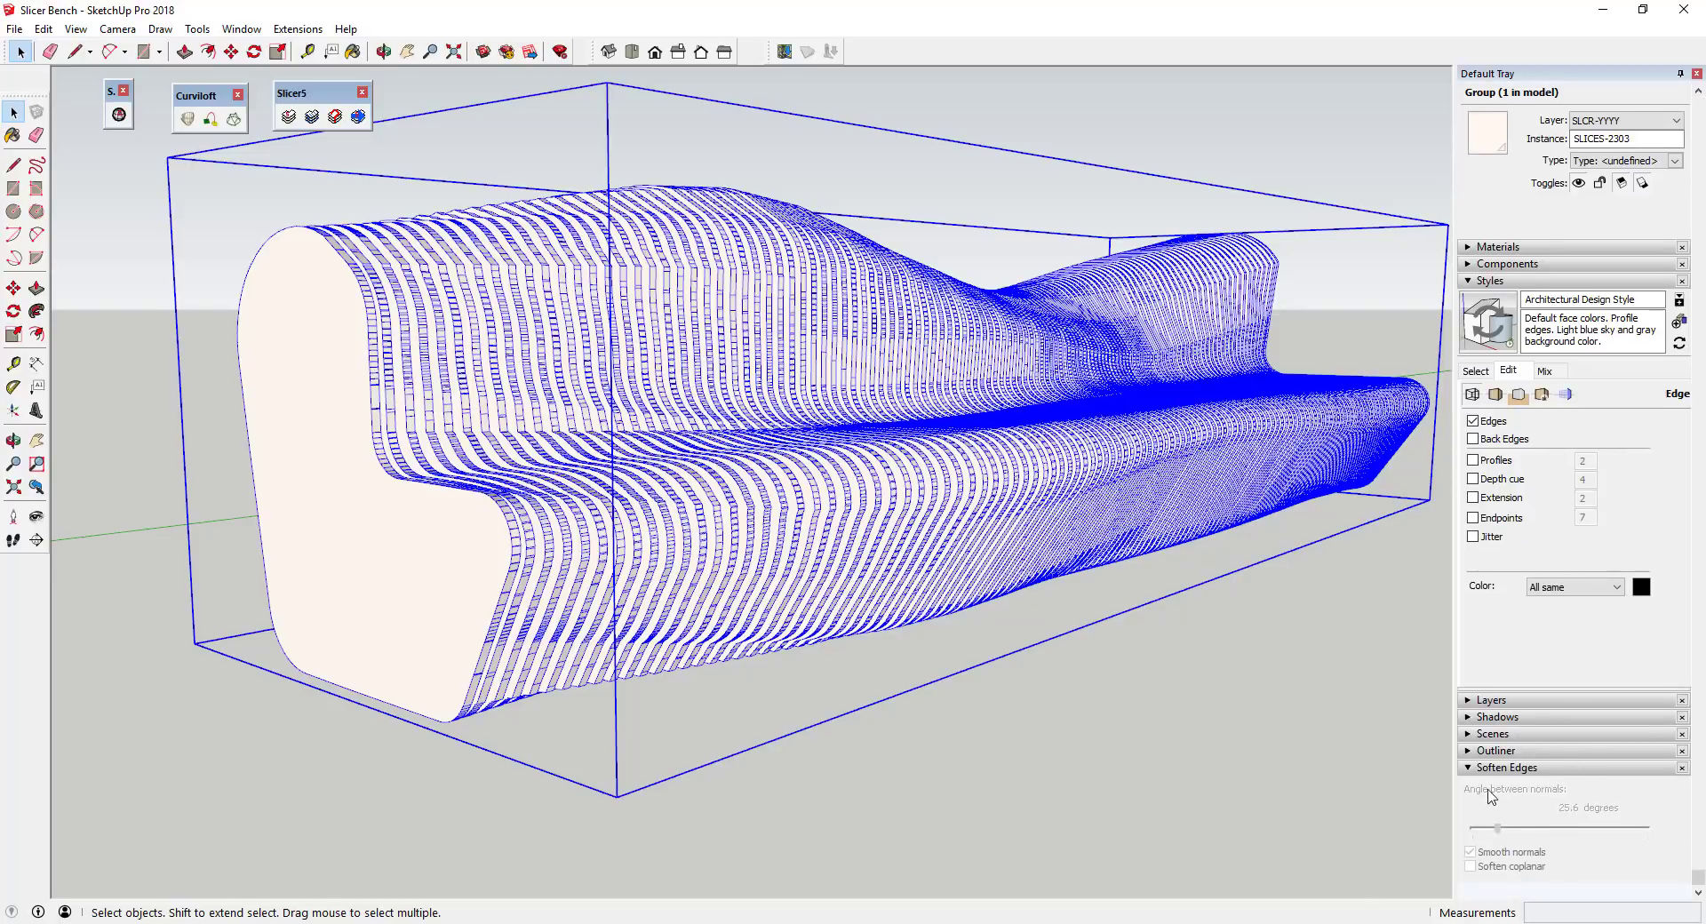
pyautogui.click(1475, 281)
pyautogui.click(298, 29)
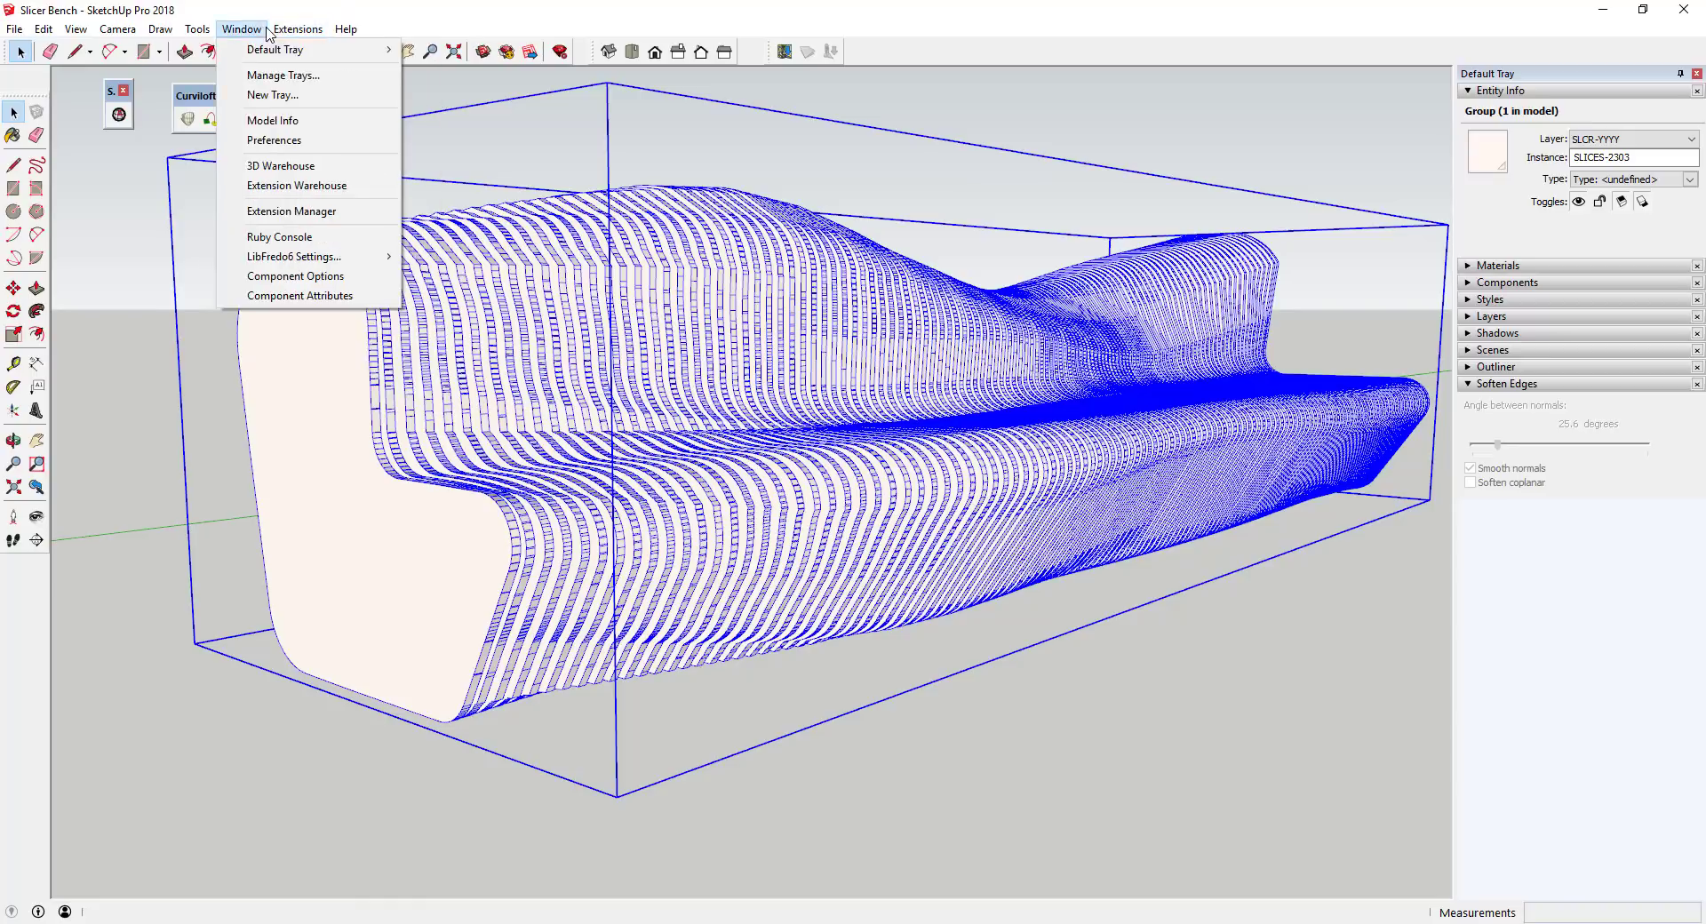
pyautogui.moveTo(255, 31)
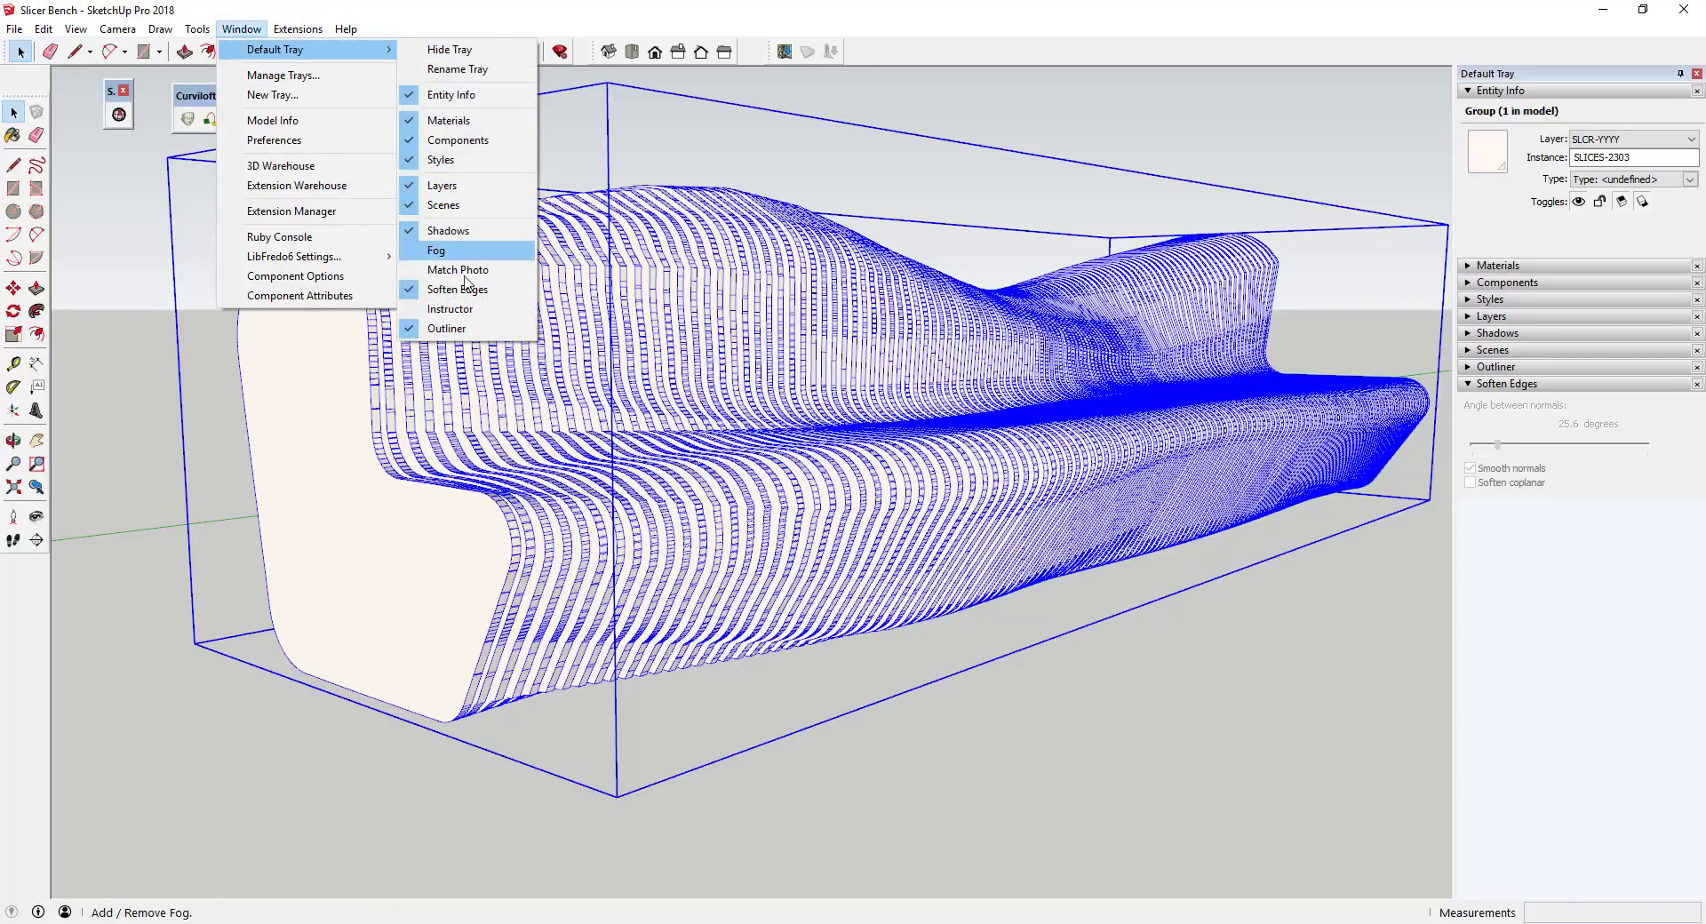
pyautogui.click(1193, 808)
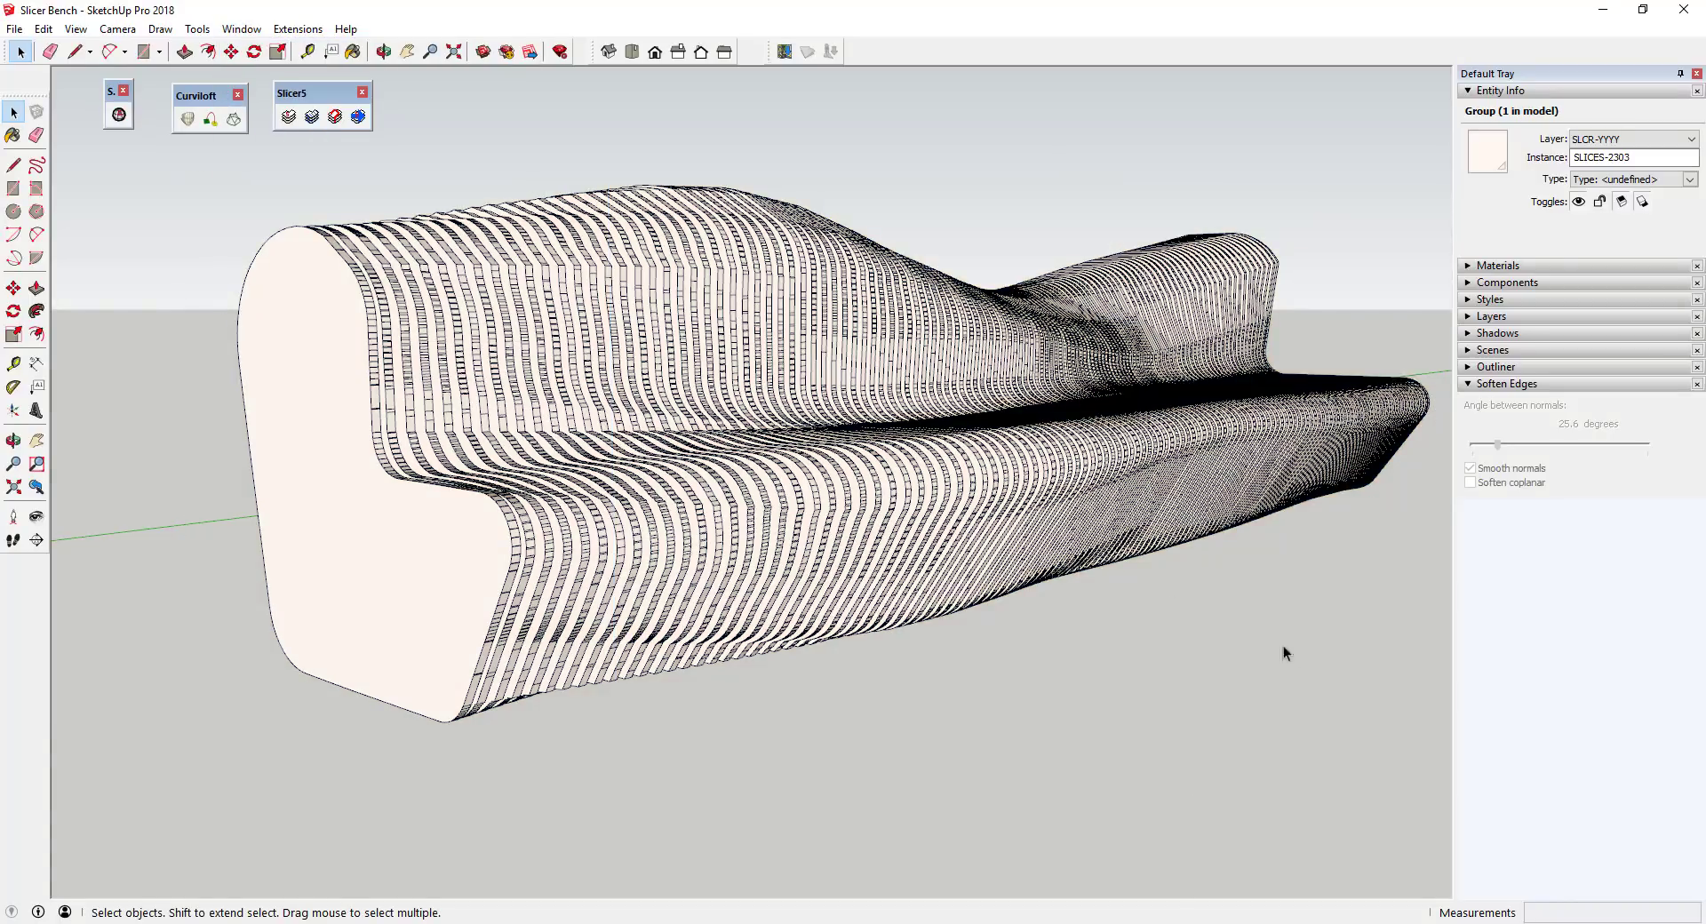
# Open the slices group, select all slices inside it, and soften their edges with an angle of 47.5 degrees
pyautogui.click(1133, 533)
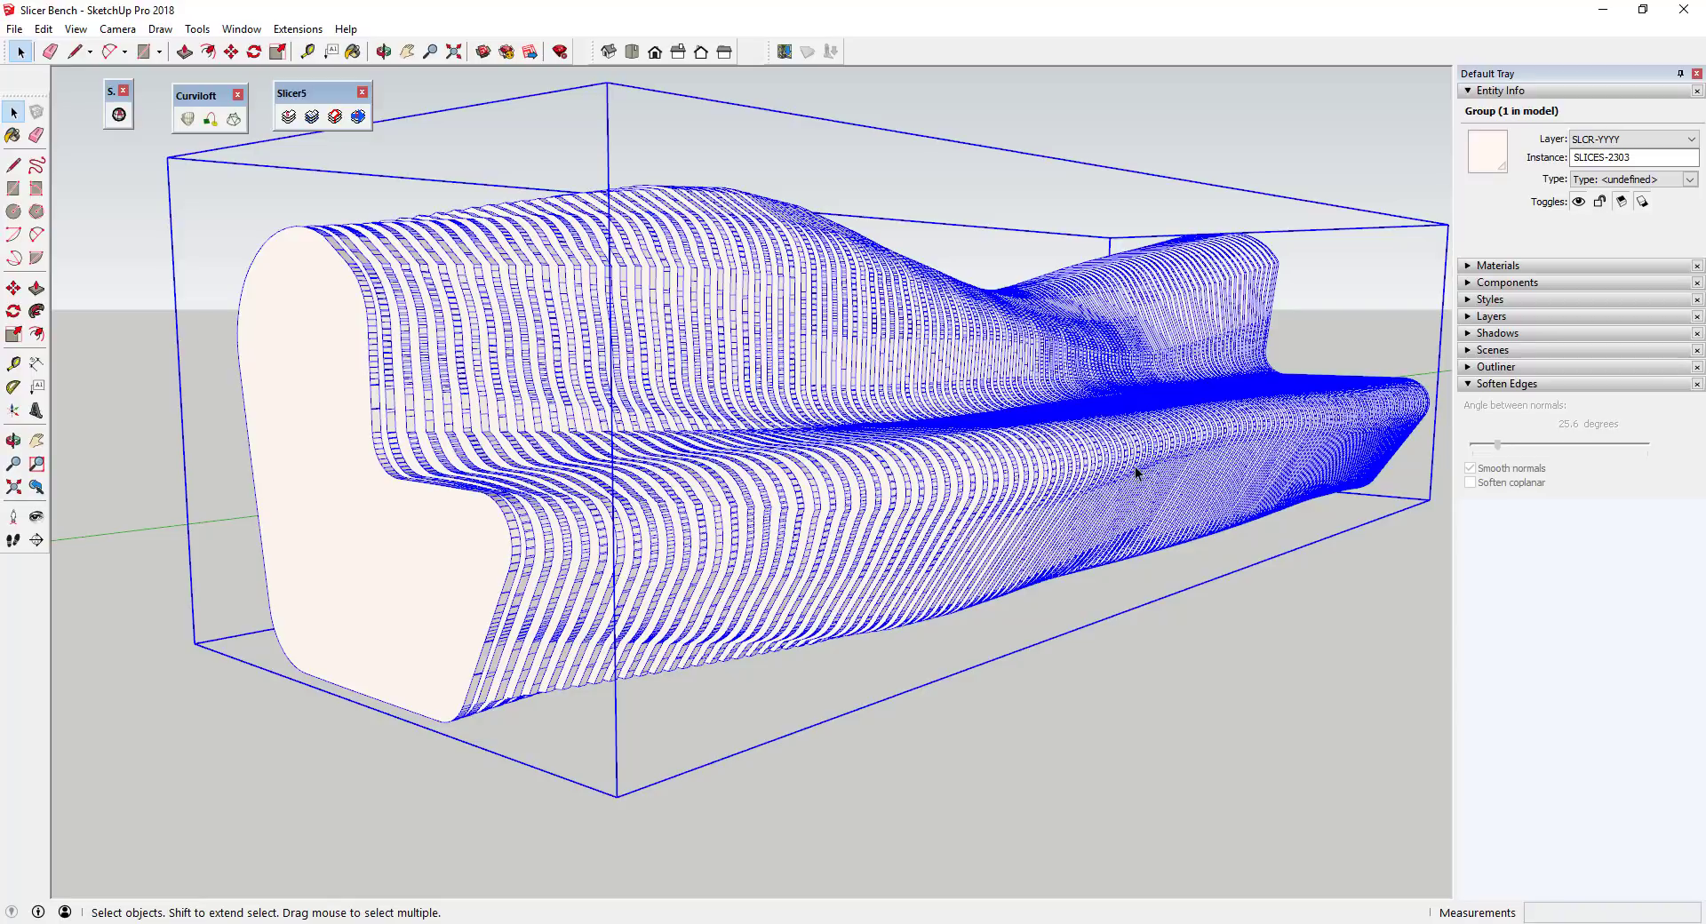
pyautogui.doubleClick(1134, 465)
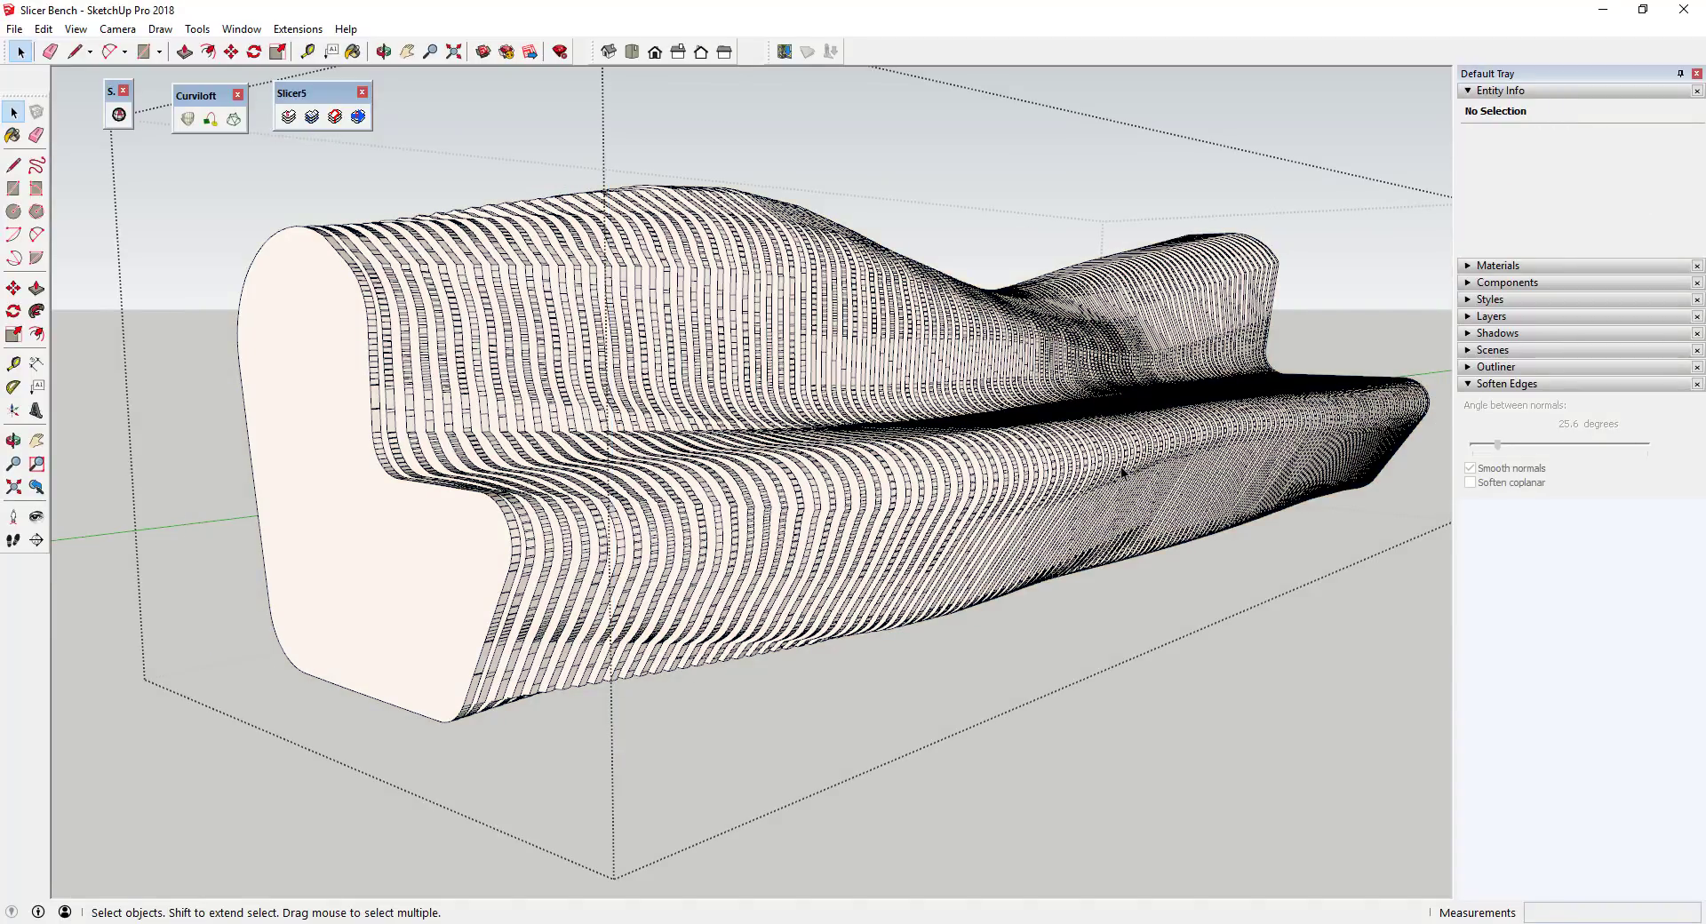
pyautogui.hotkey('ctrl', 'a')
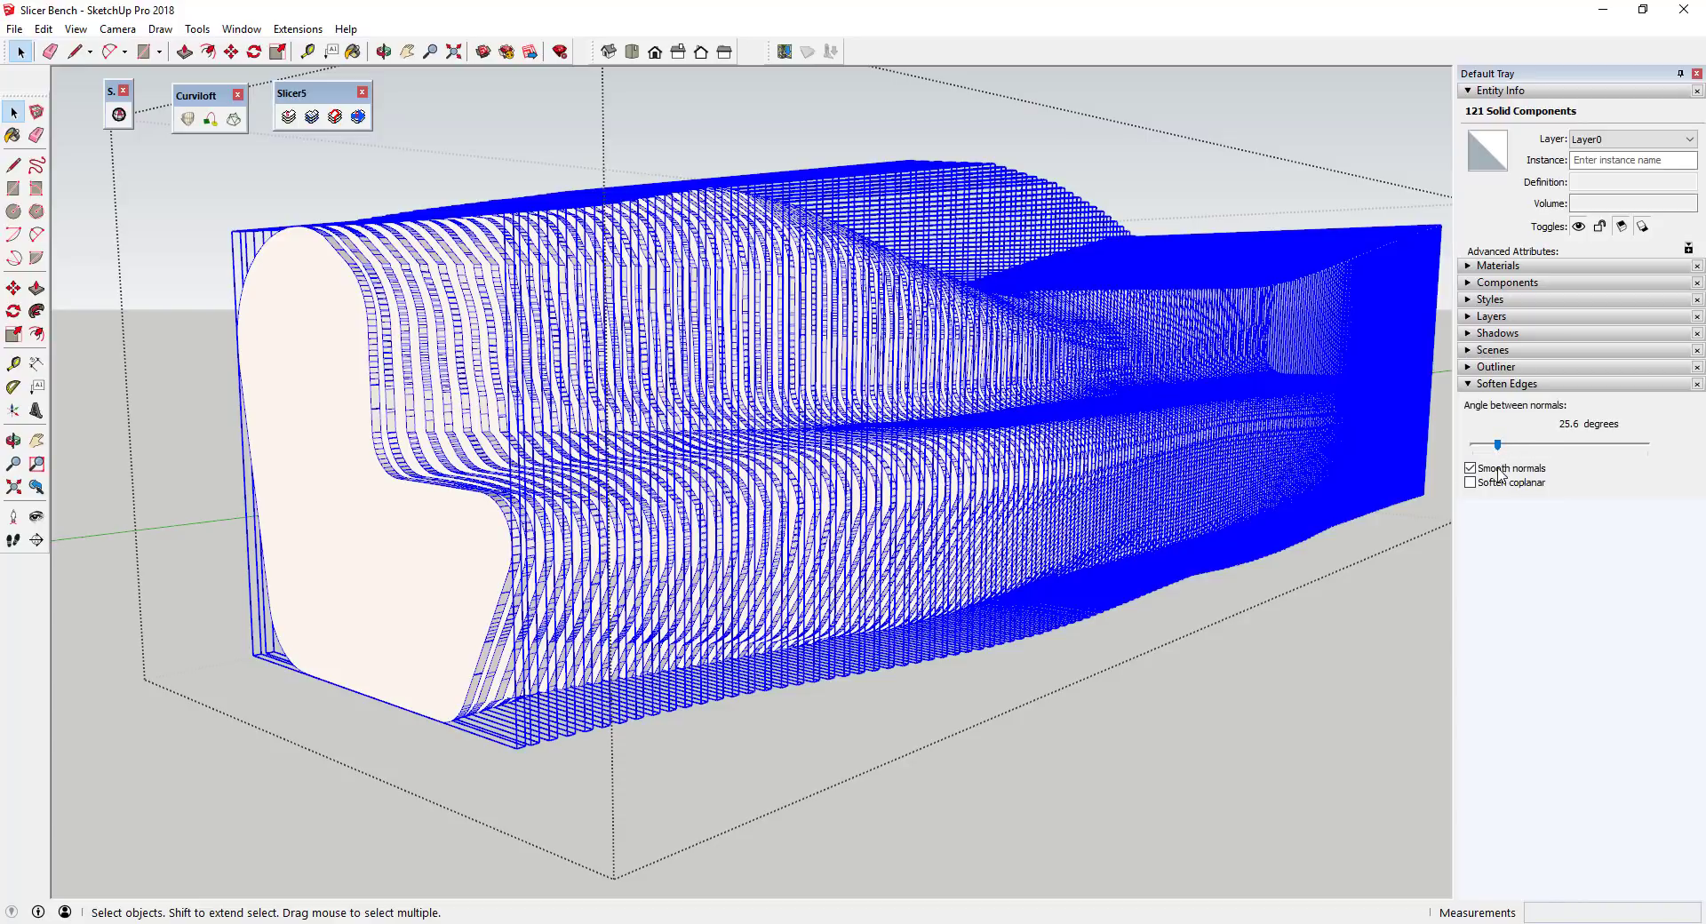
pyautogui.moveTo(1498, 444); pyautogui.dragTo(1538, 455)
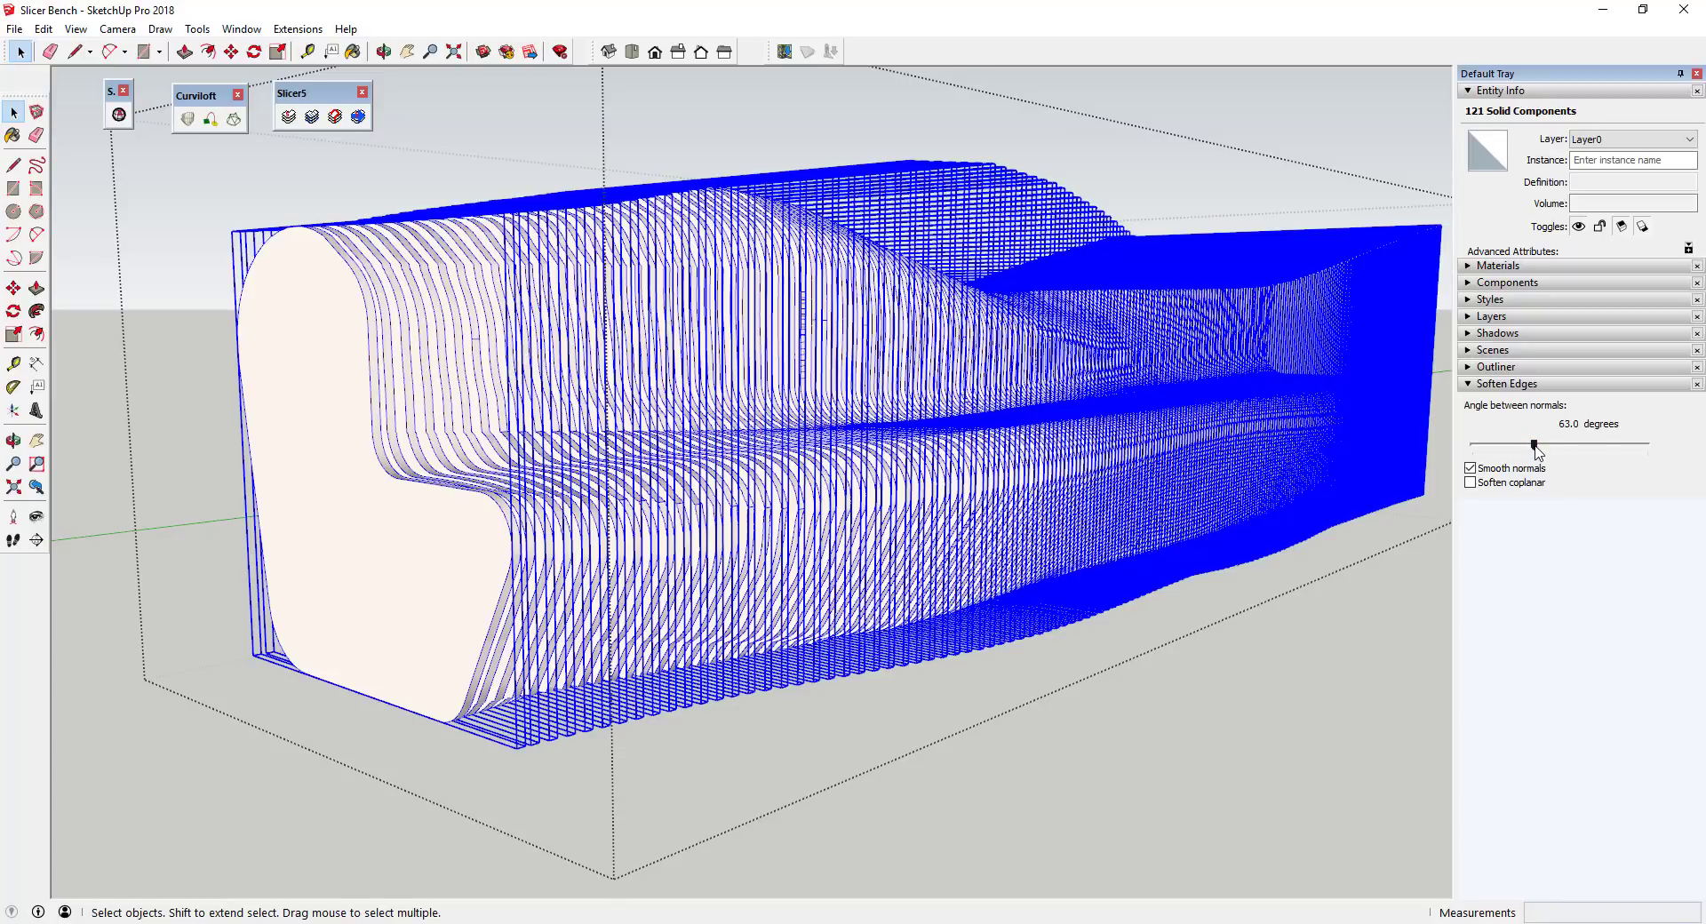
pyautogui.moveTo(1538, 450)
pyautogui.mouseDown()
pyautogui.moveTo(1471, 451)
pyautogui.moveTo(1520, 451)
pyautogui.mouseUp()
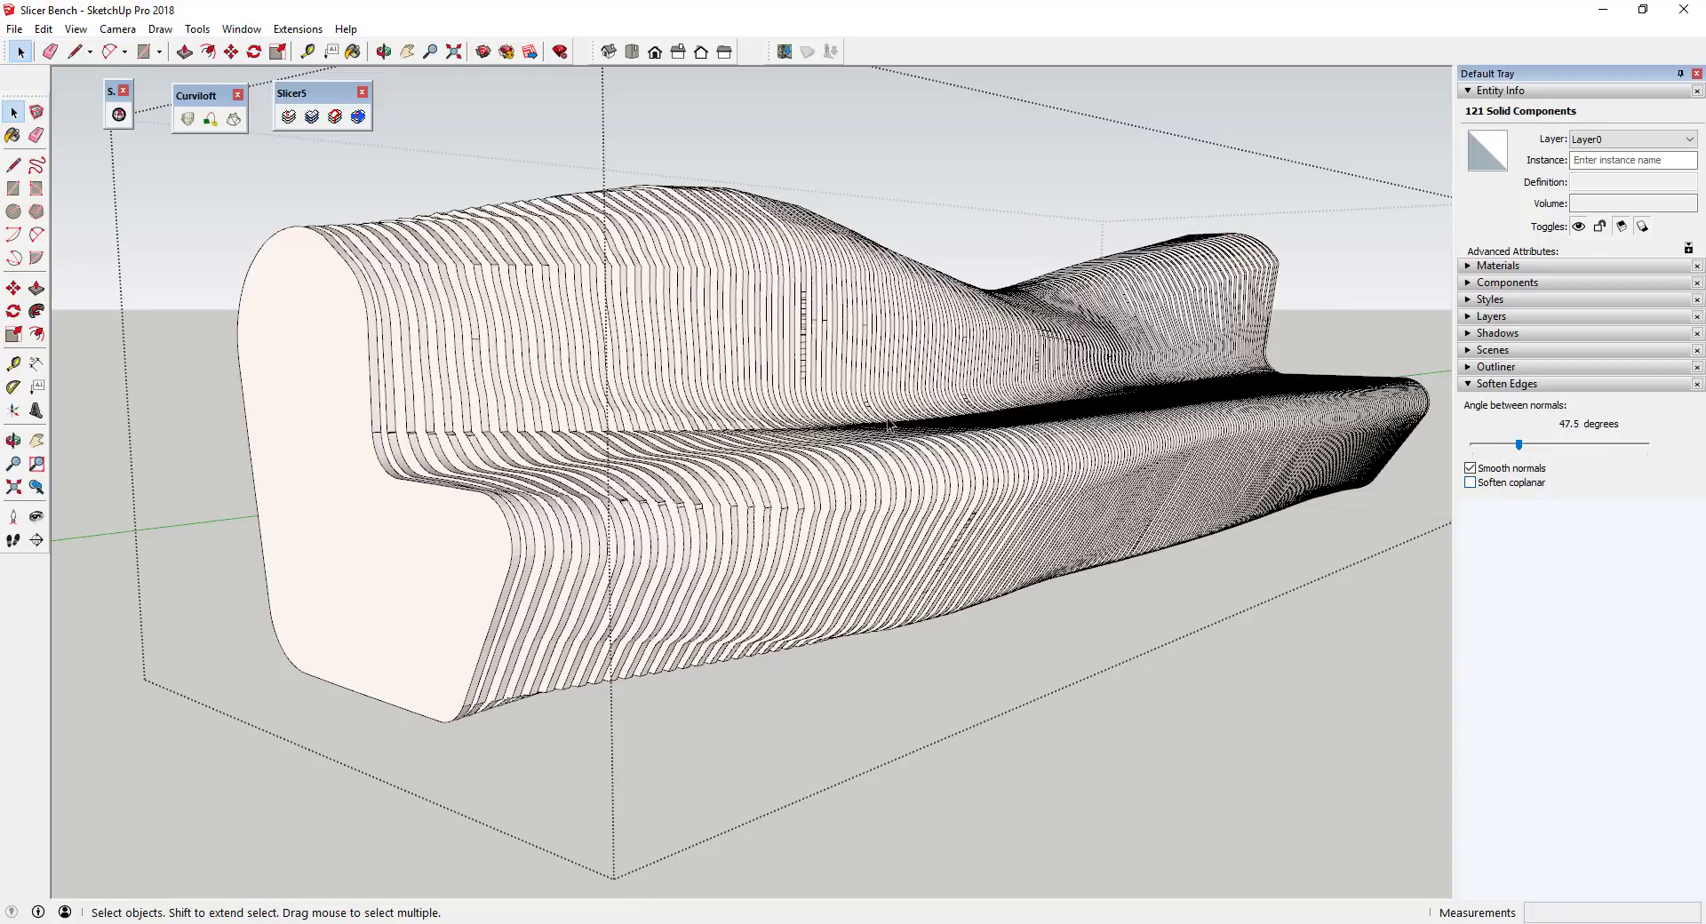
# Enable Soften coplanar for the selected slices, set the angle between normals to 85.0 degrees, and leave the group
pyautogui.scroll(5, 791, 336)
pyautogui.scroll(2, 782, 332)
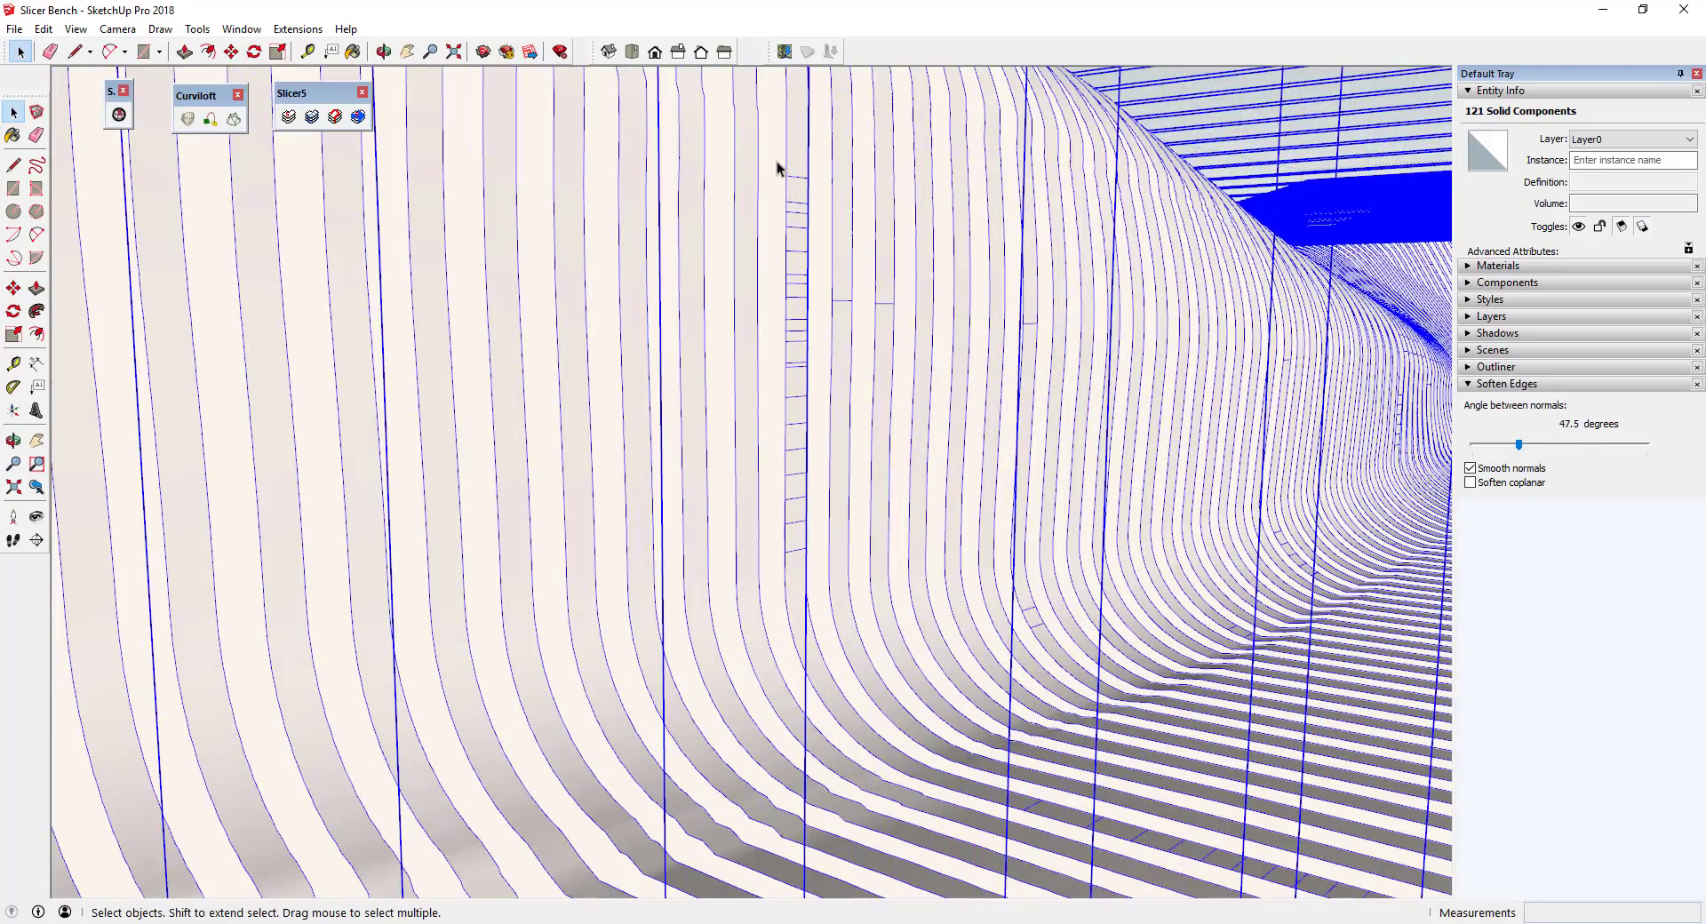
pyautogui.scroll(-2, 807, 449)
pyautogui.scroll(-6, 809, 453)
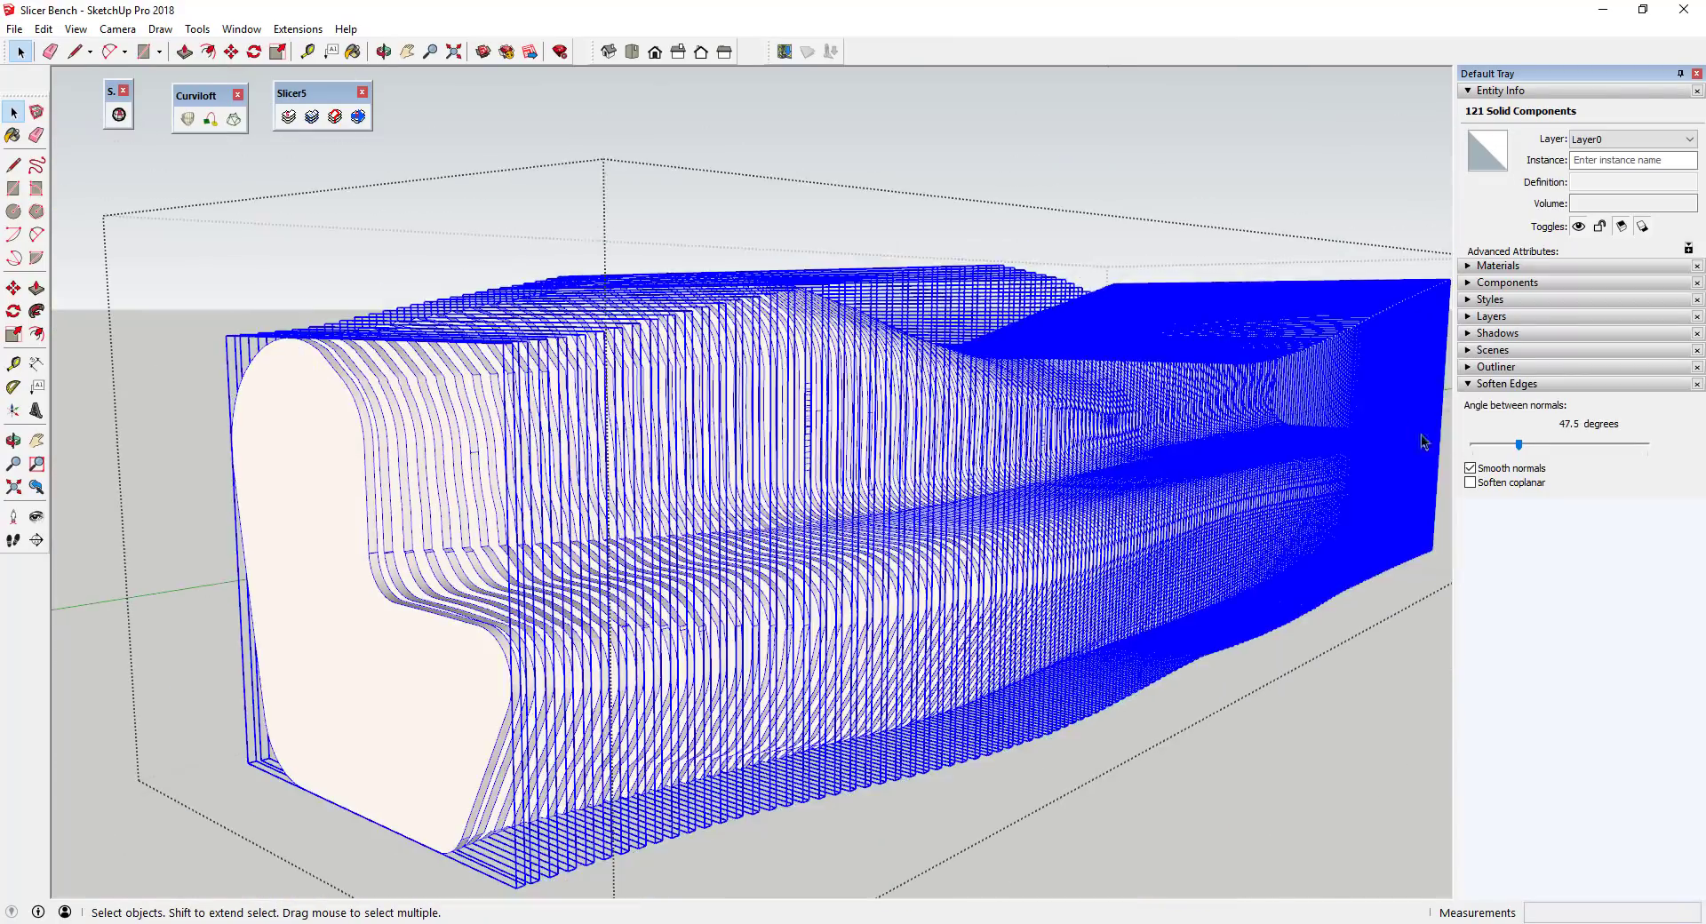
pyautogui.click(1503, 487)
pyautogui.moveTo(1523, 453); pyautogui.dragTo(1573, 455)
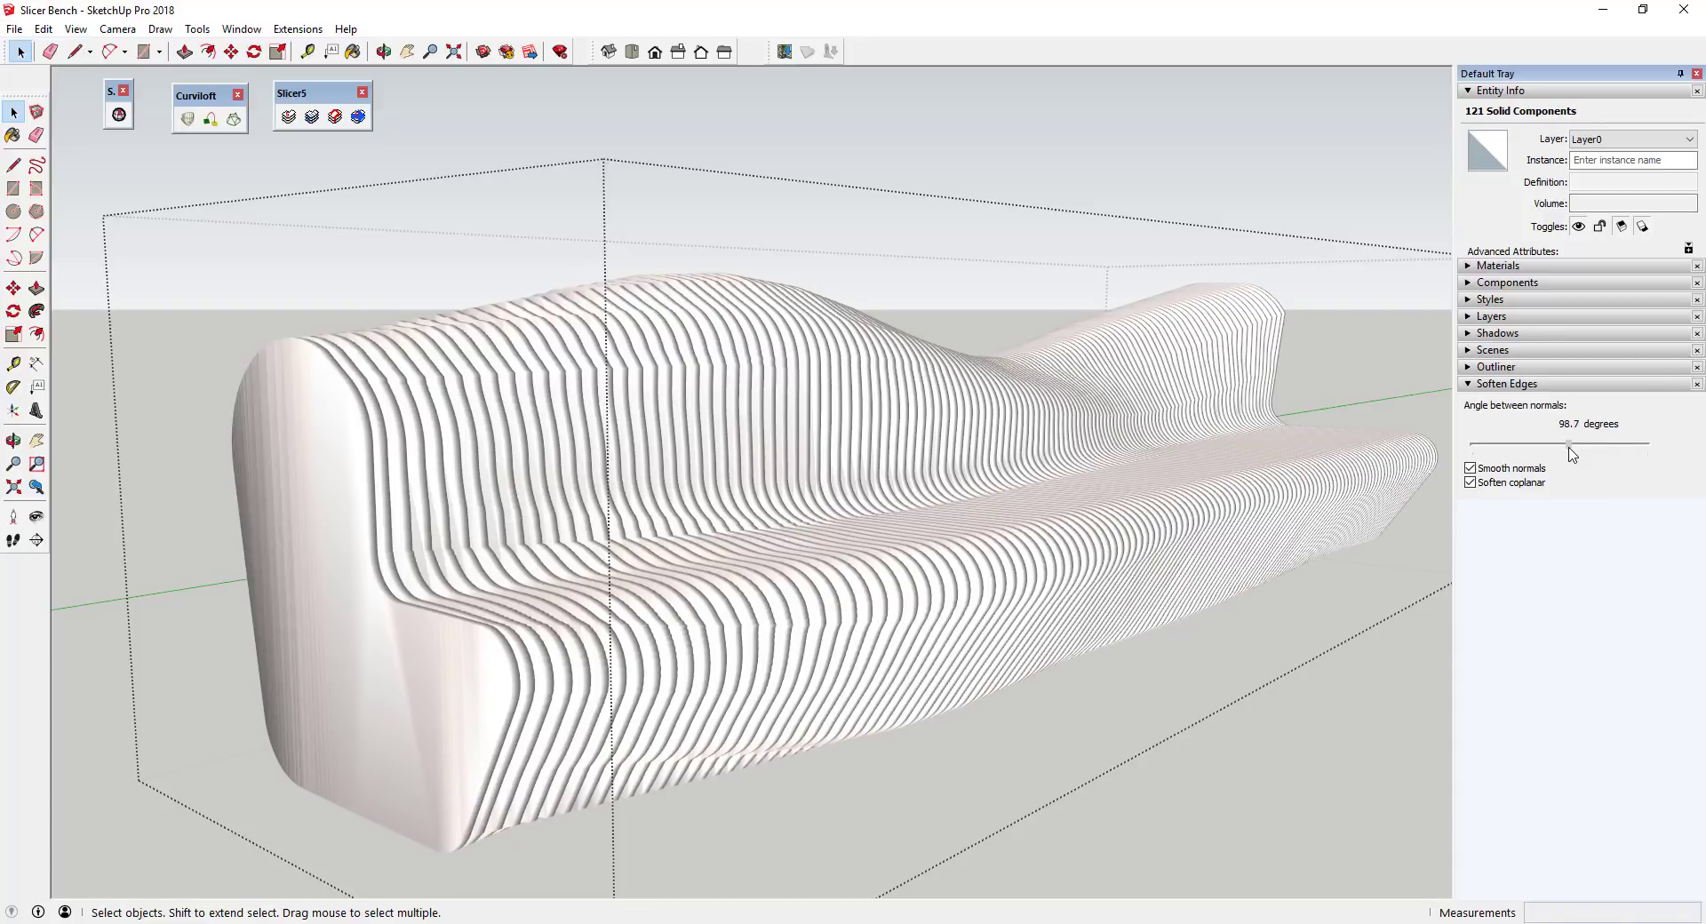
pyautogui.moveTo(1565, 453); pyautogui.dragTo(1563, 453)
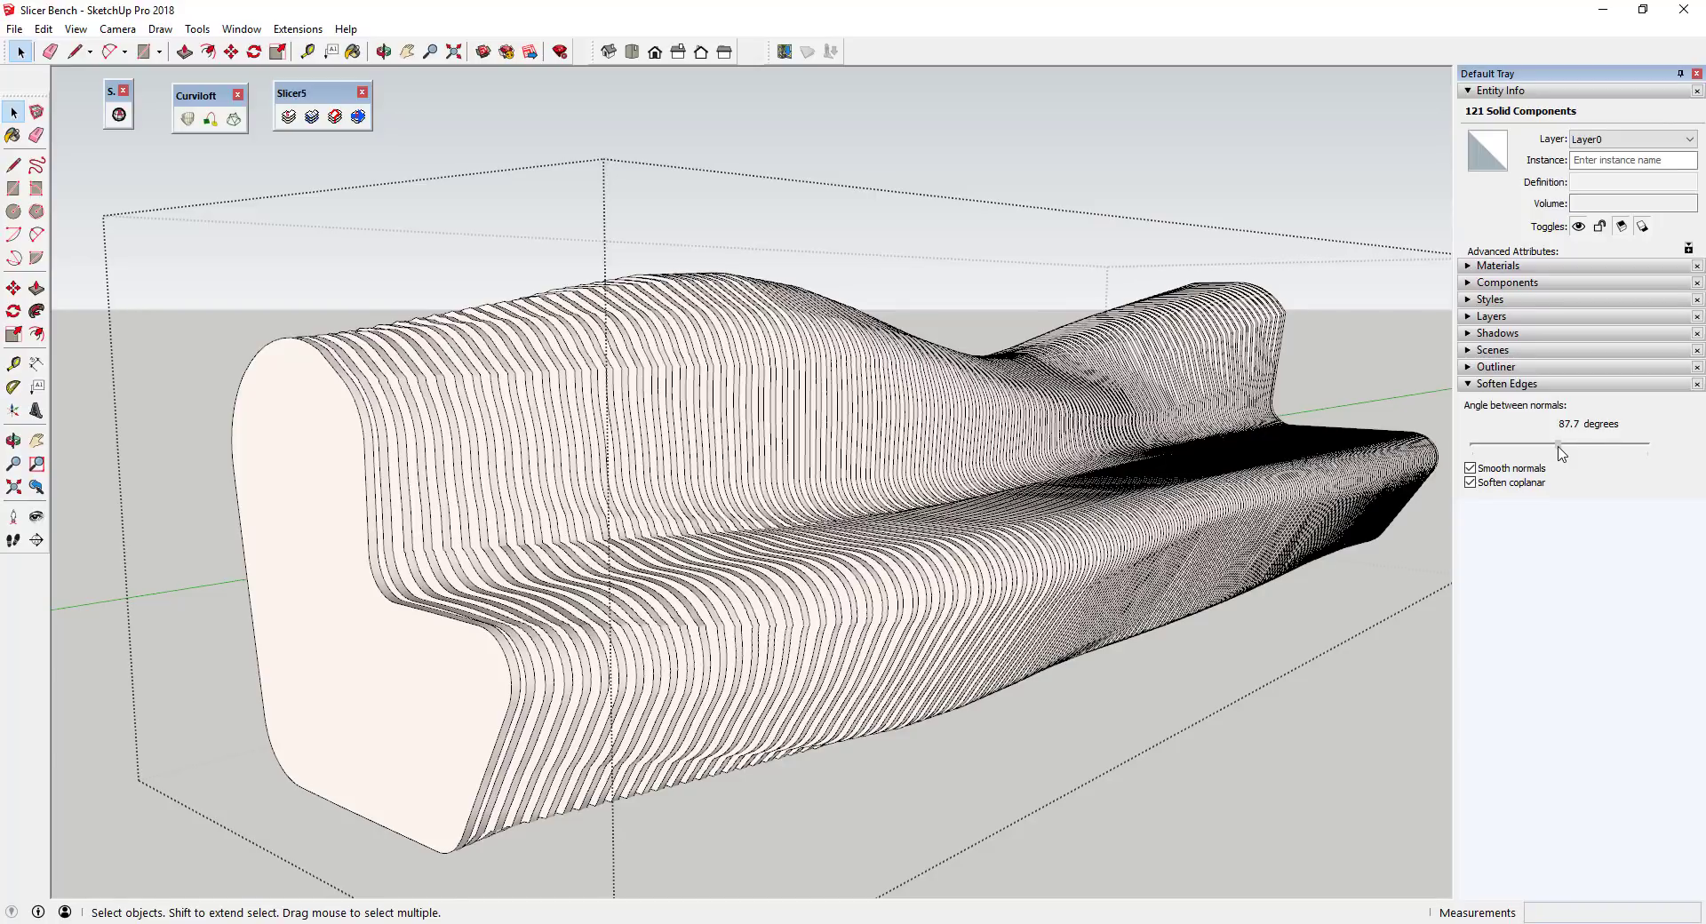
pyautogui.moveTo(1565, 454); pyautogui.dragTo(1556, 449)
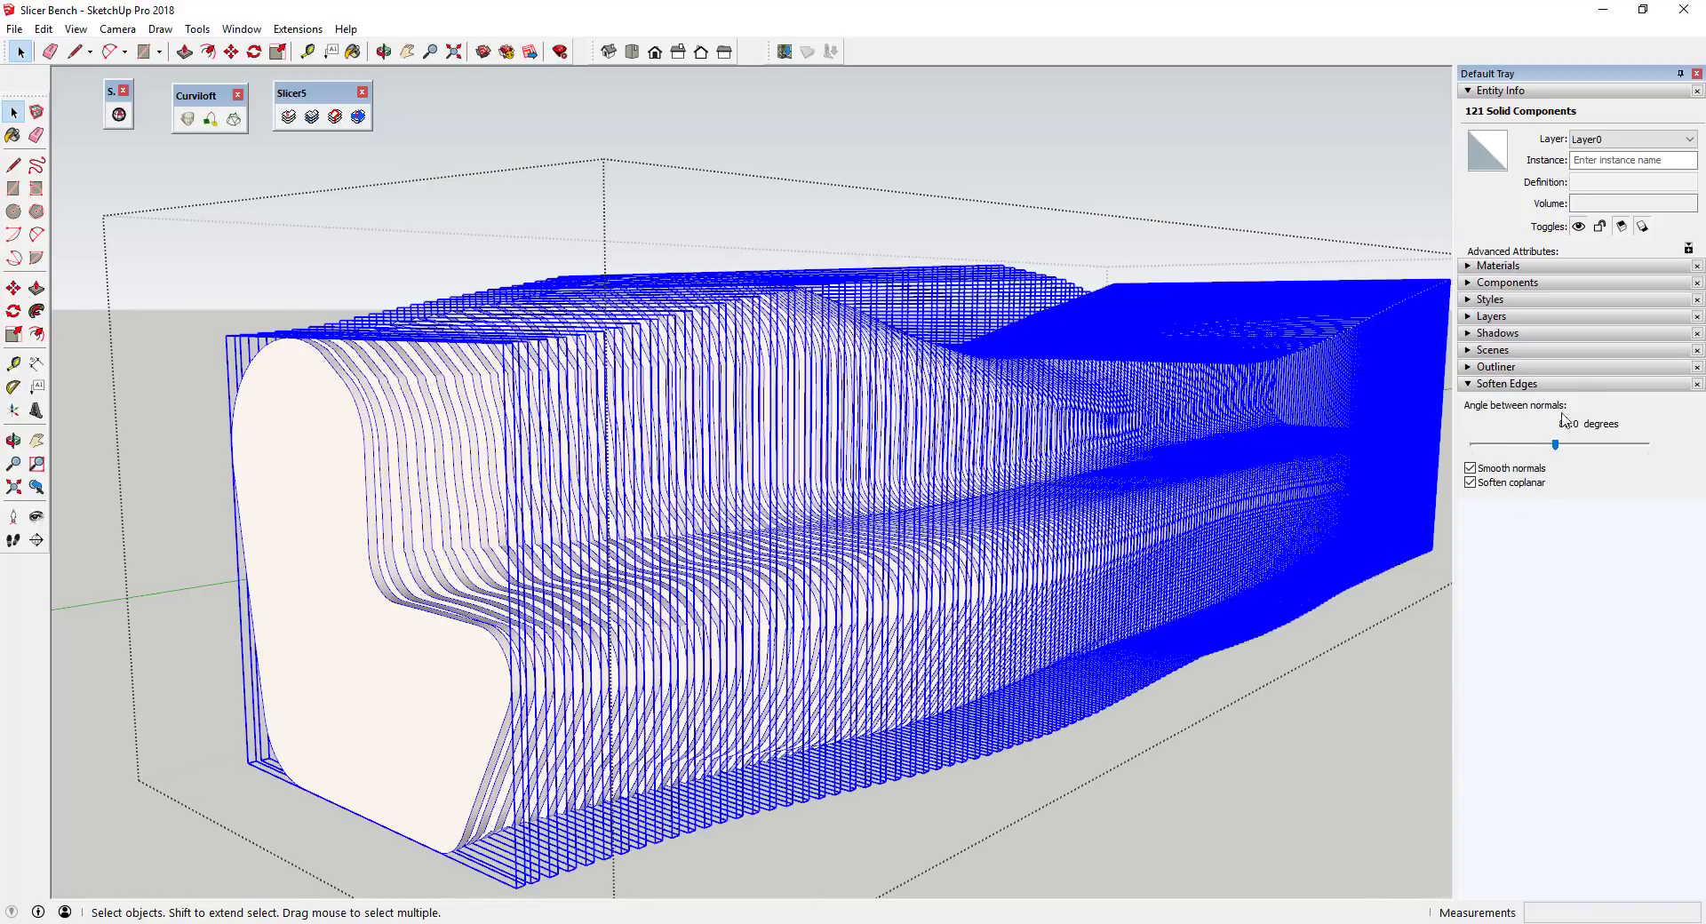
pyautogui.click(1344, 680)
# Examine the softened slices along the bench from above, from the front and at its end for leftover segment edges
pyautogui.scroll(-3, 1108, 625)
pyautogui.scroll(5, 1108, 512)
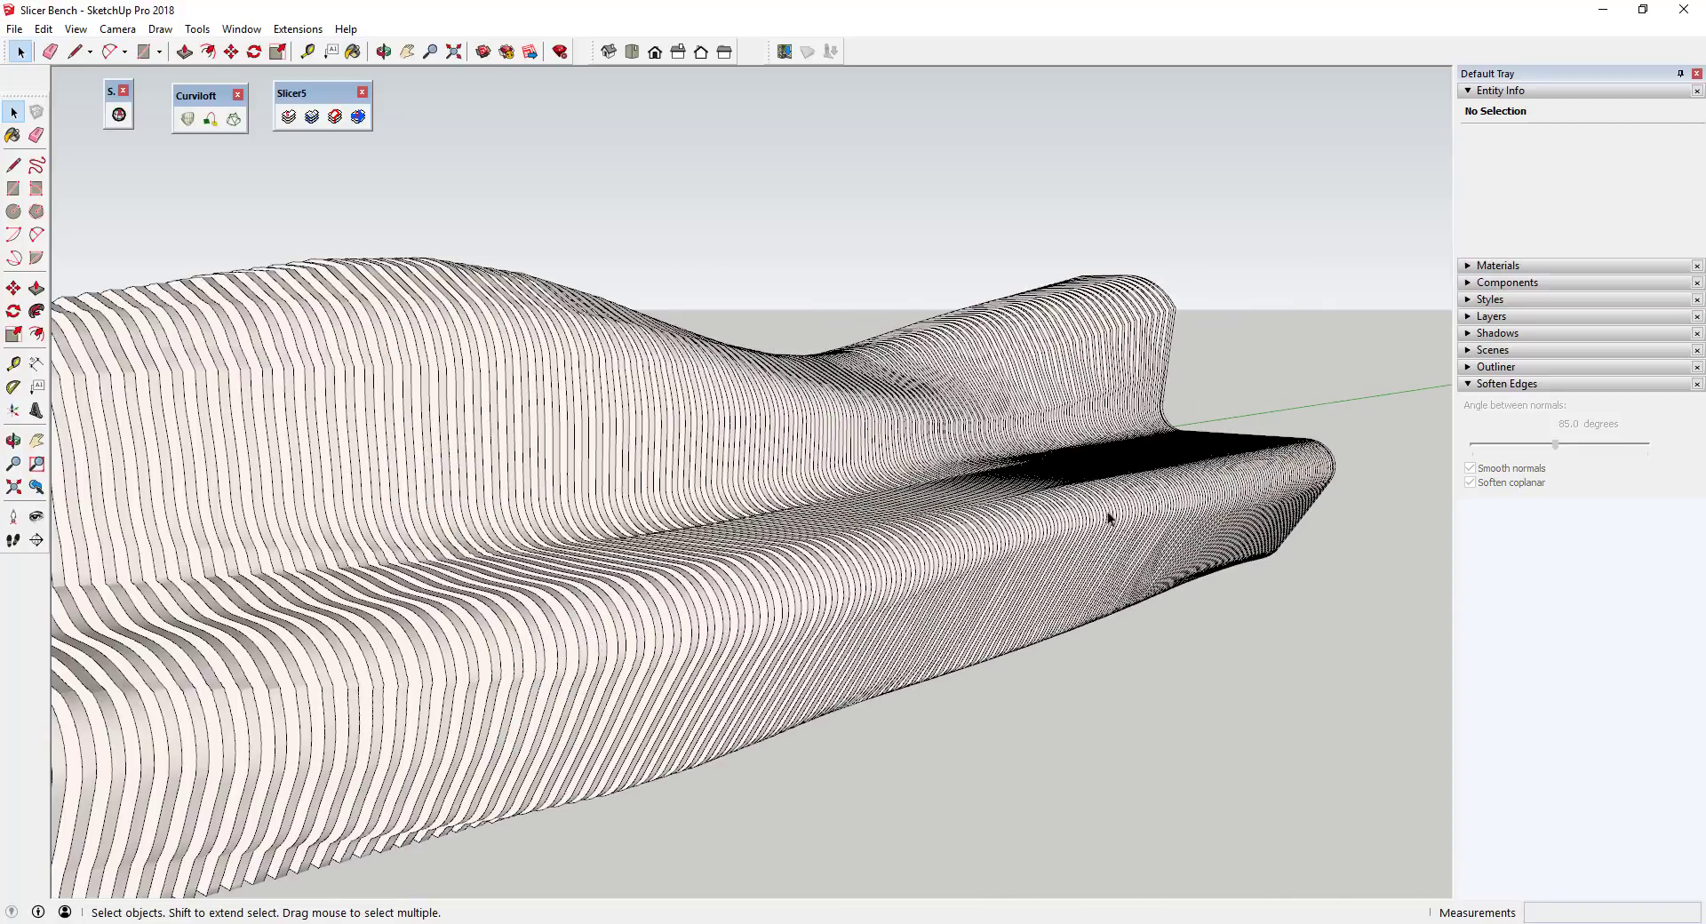
pyautogui.scroll(-5, 1215, 408)
pyautogui.moveTo(1216, 408); pyautogui.dragTo(967, 705, button='middle')
pyautogui.scroll(6, 761, 669)
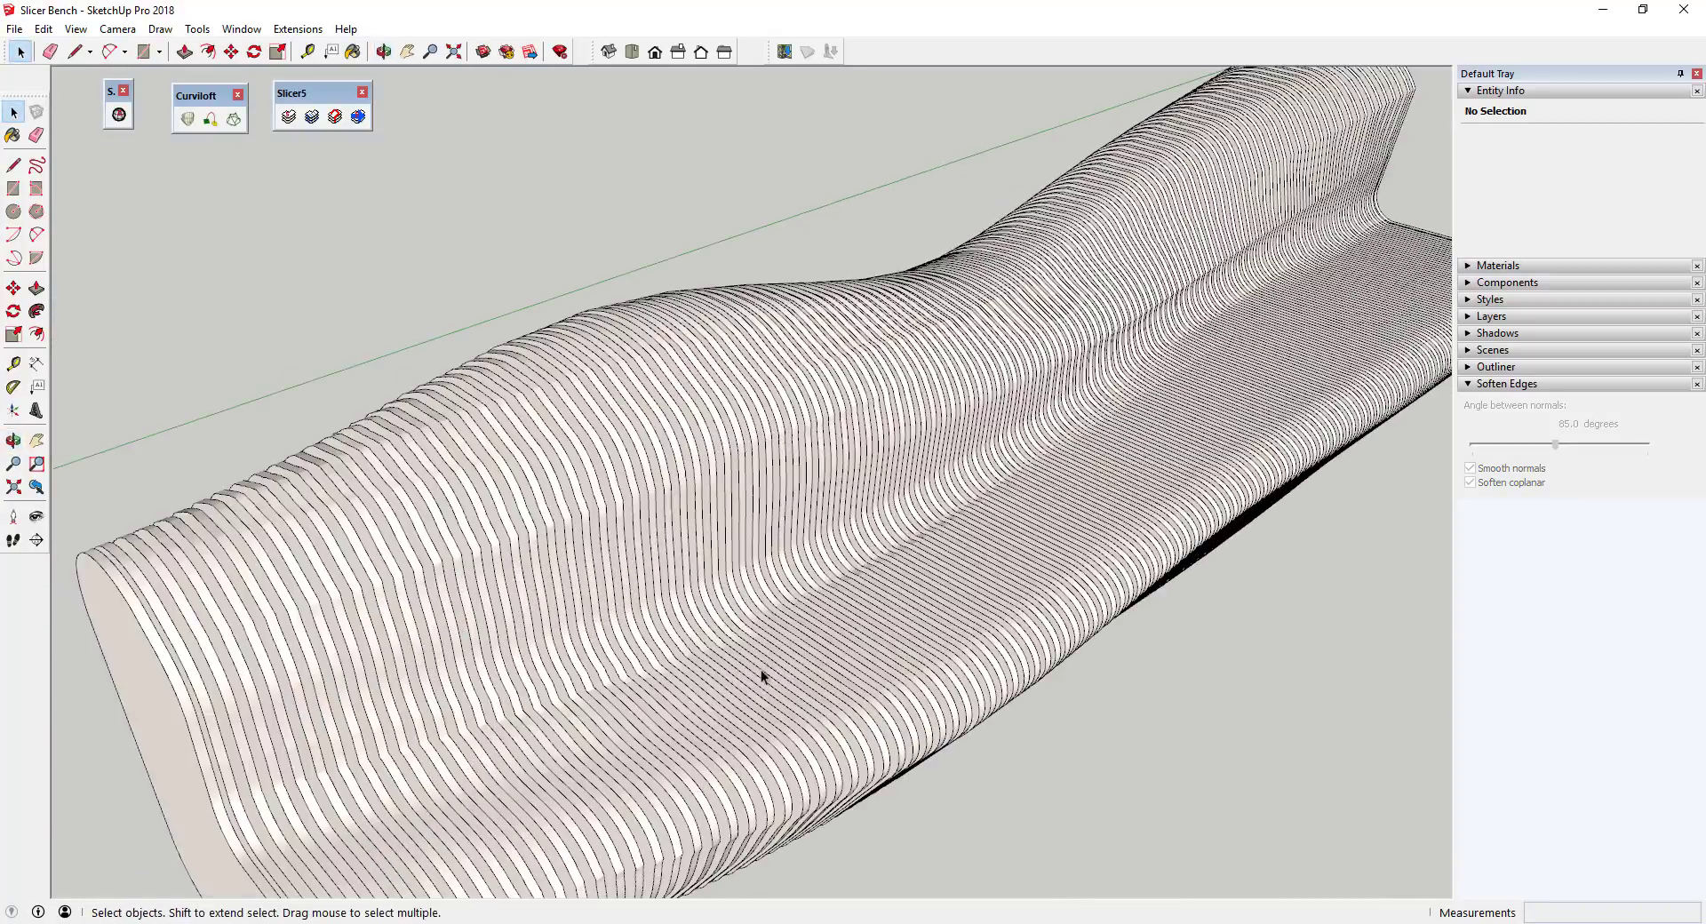
pyautogui.moveTo(761, 669); pyautogui.dragTo(796, 518, button='middle')
pyautogui.scroll(-5, 796, 518)
pyautogui.scroll(2, 964, 450)
pyautogui.moveTo(964, 450); pyautogui.dragTo(883, 381, button='middle')
pyautogui.scroll(-3, 901, 435)
pyautogui.scroll(3, 878, 421)
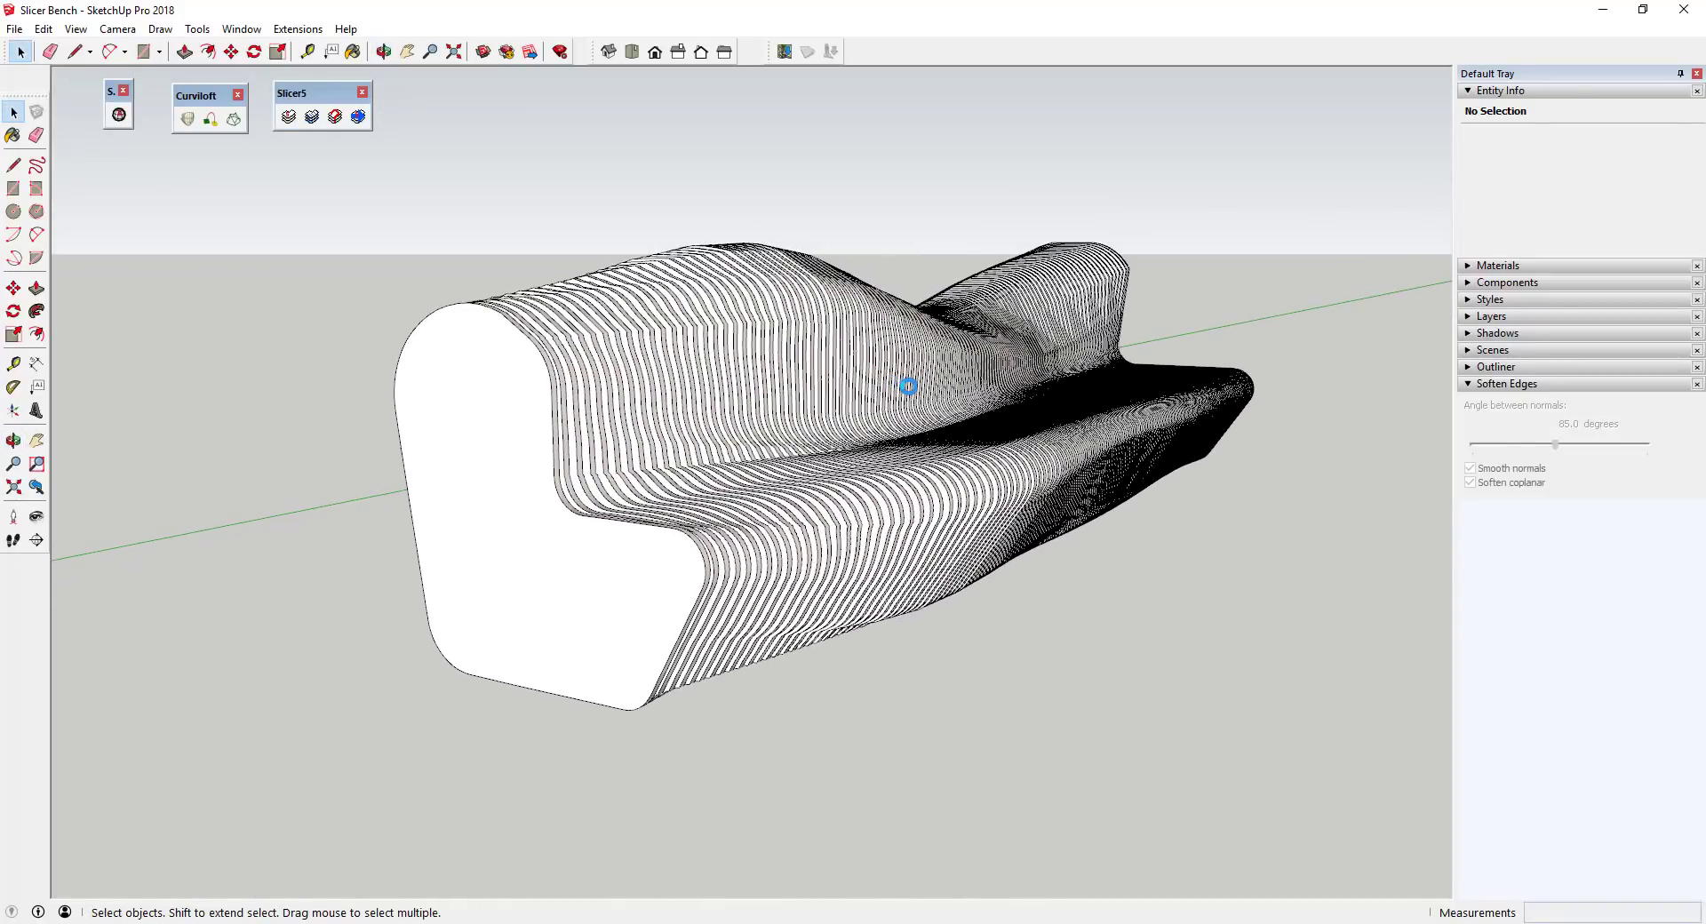